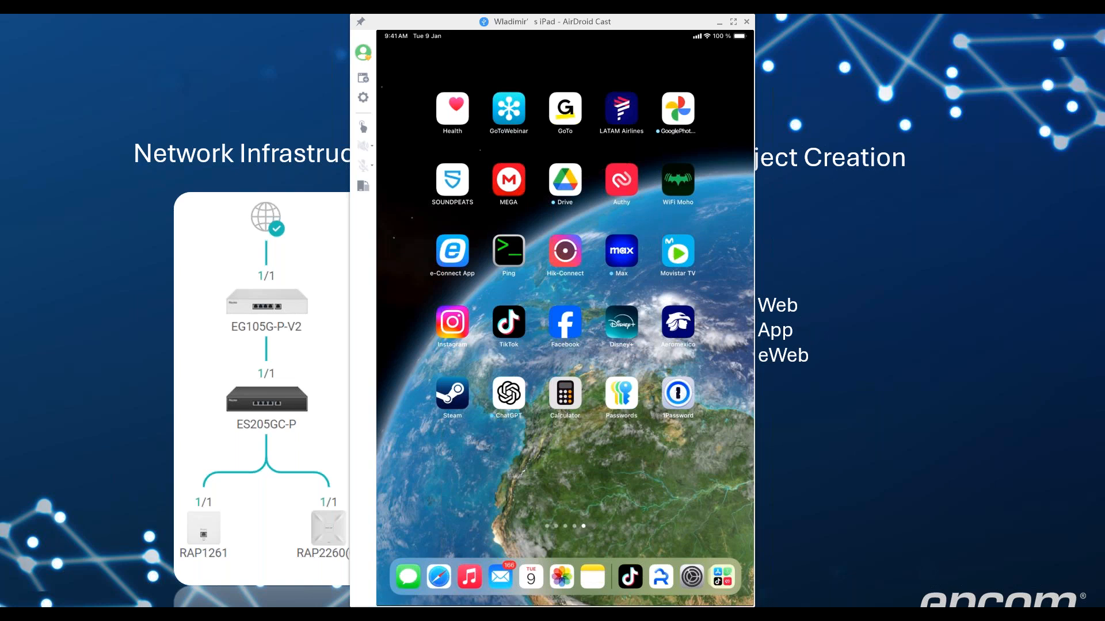
# Go to the iPad's Wi-Fi settings page from the Settings icon in the dock
pyautogui.click(692, 576)
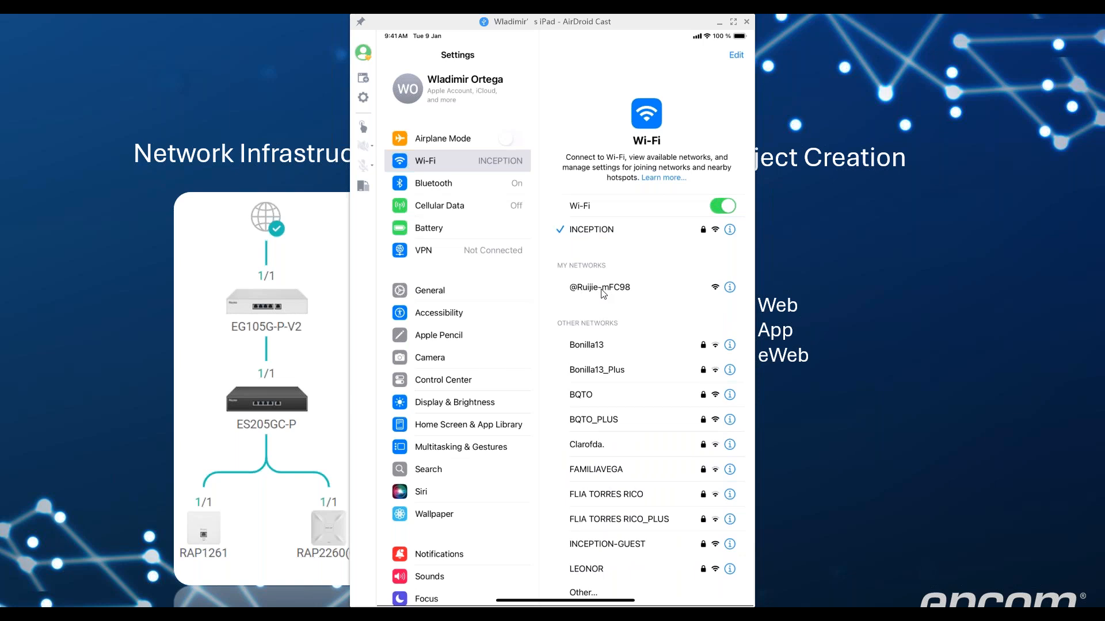
pyautogui.click(603, 294)
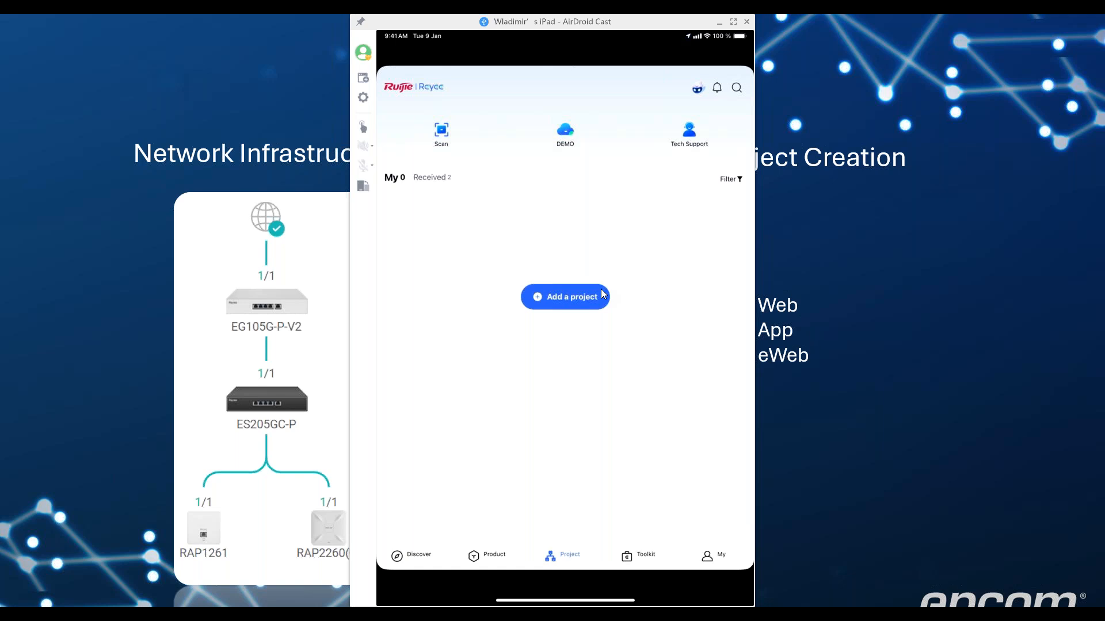
# Add a new project in Reyee and let it detect the 4 network devices
pyautogui.click(601, 295)
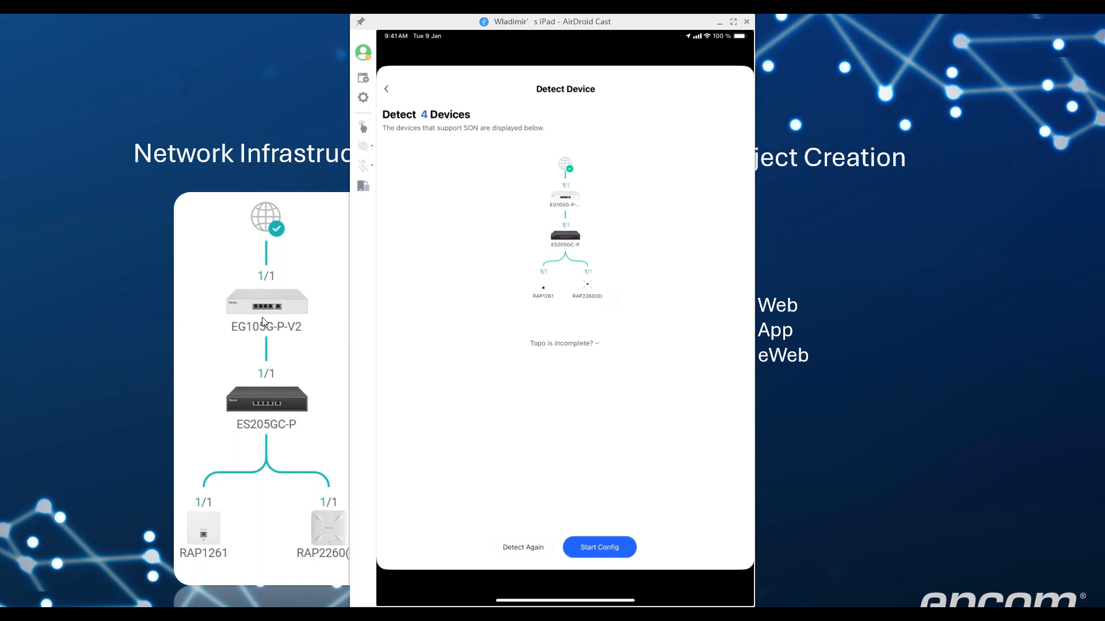
# Shift the mirrored iPad window right, then back left
pyautogui.moveTo(520, 26); pyautogui.dragTo(570, 27)
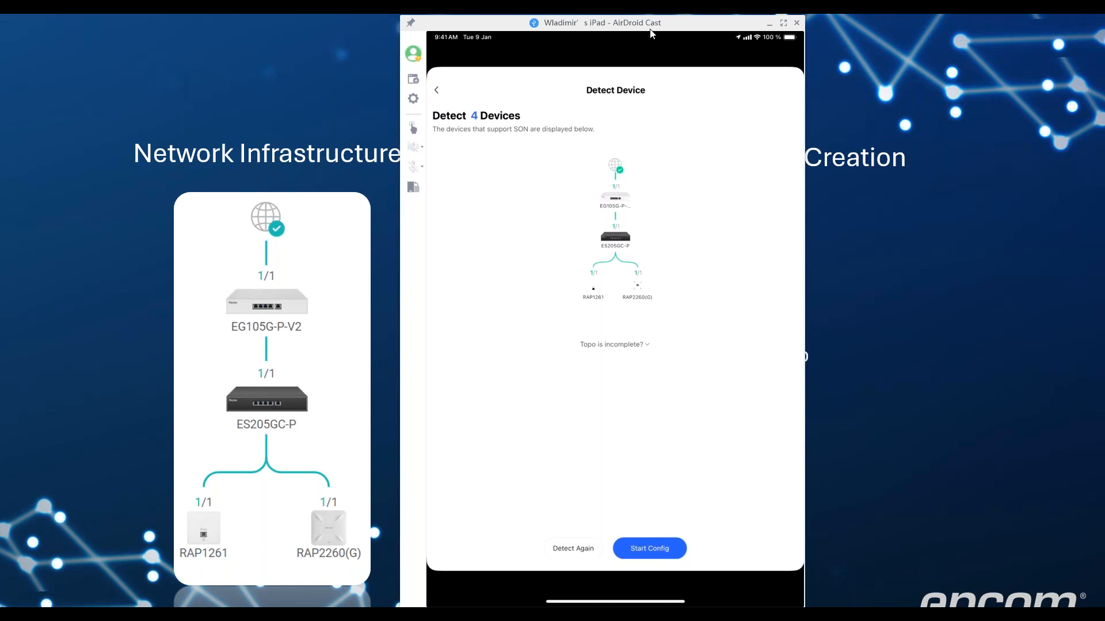
pyautogui.moveTo(642, 26); pyautogui.dragTo(610, 25)
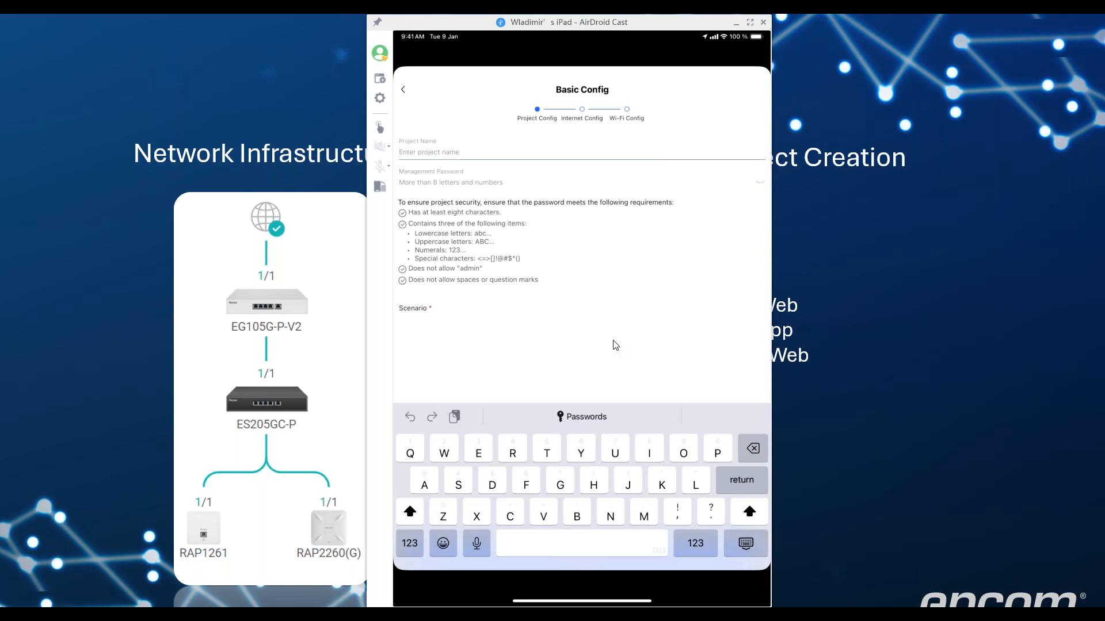
# Enter Demoproject as the project name and fill in the management password
pyautogui.write('De')
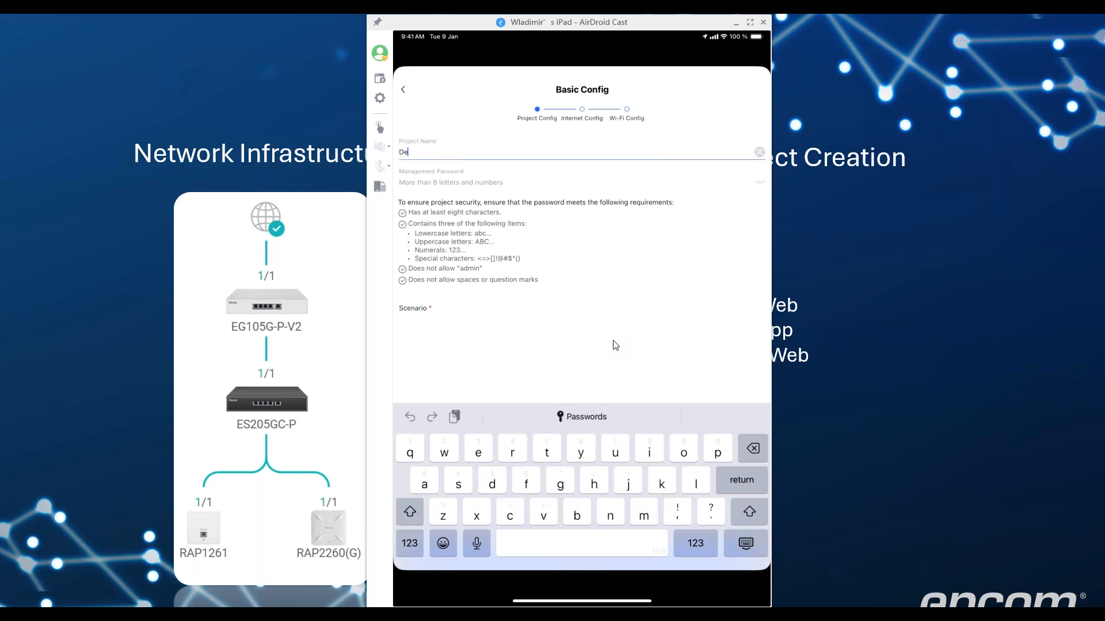
pyautogui.write('moproject')
pyautogui.press('Tab')
pyautogui.write('••')
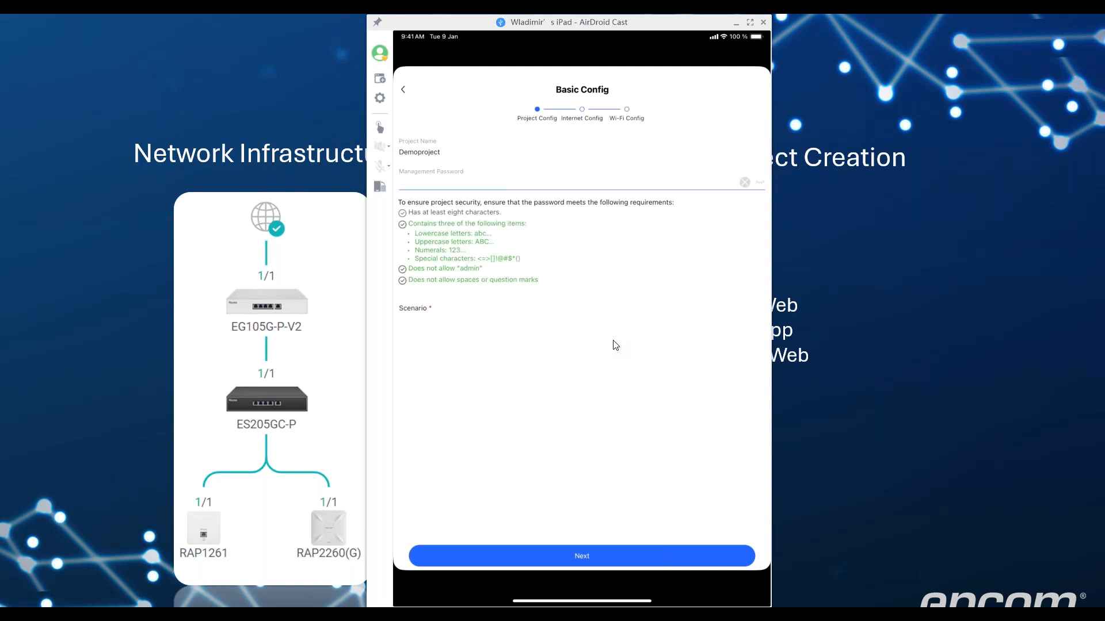
pyautogui.write('•')
pyautogui.press('Return')
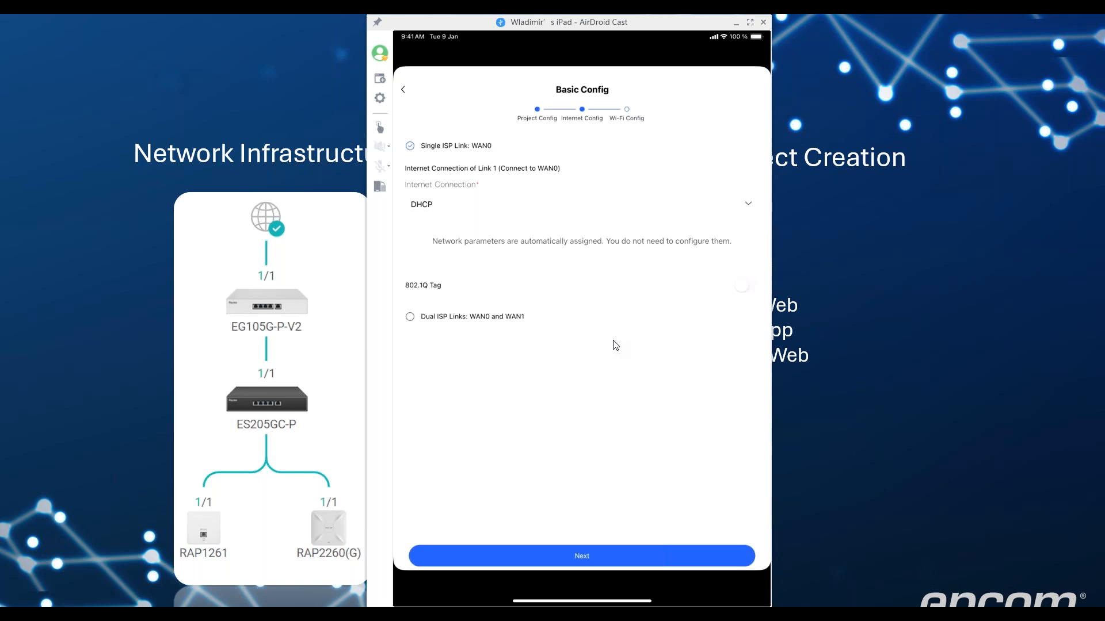
# Review the WAN0 internet connection types, leaving DHCP selected
pyautogui.click(702, 183)
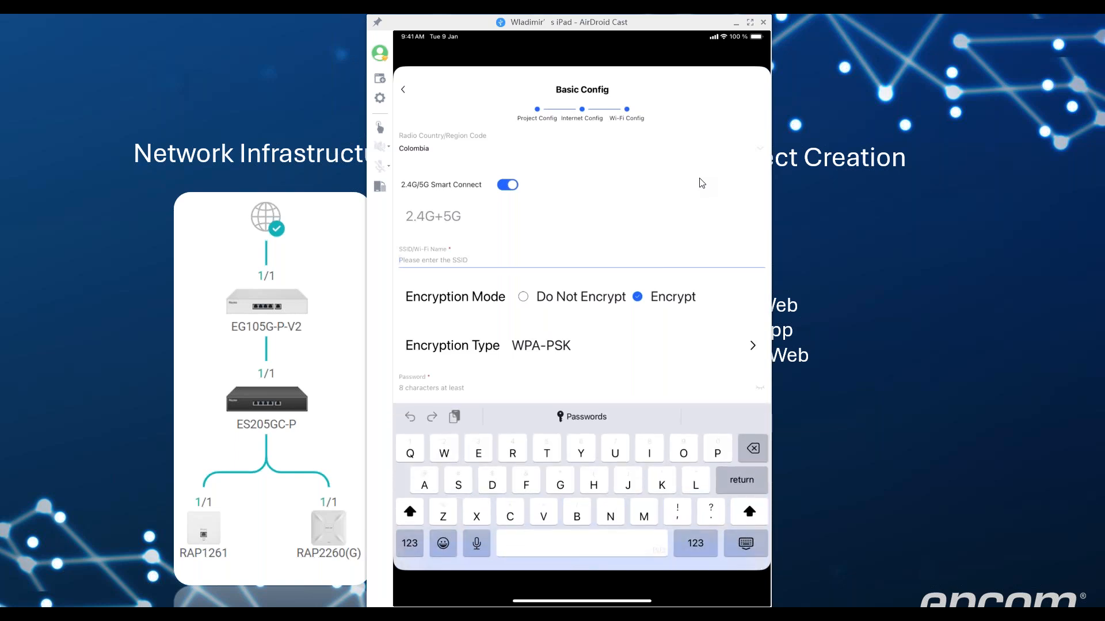
# Set the Wi-Fi SSID to DemoEpcom and enter its WPA-PSK password
pyautogui.write('Demo')
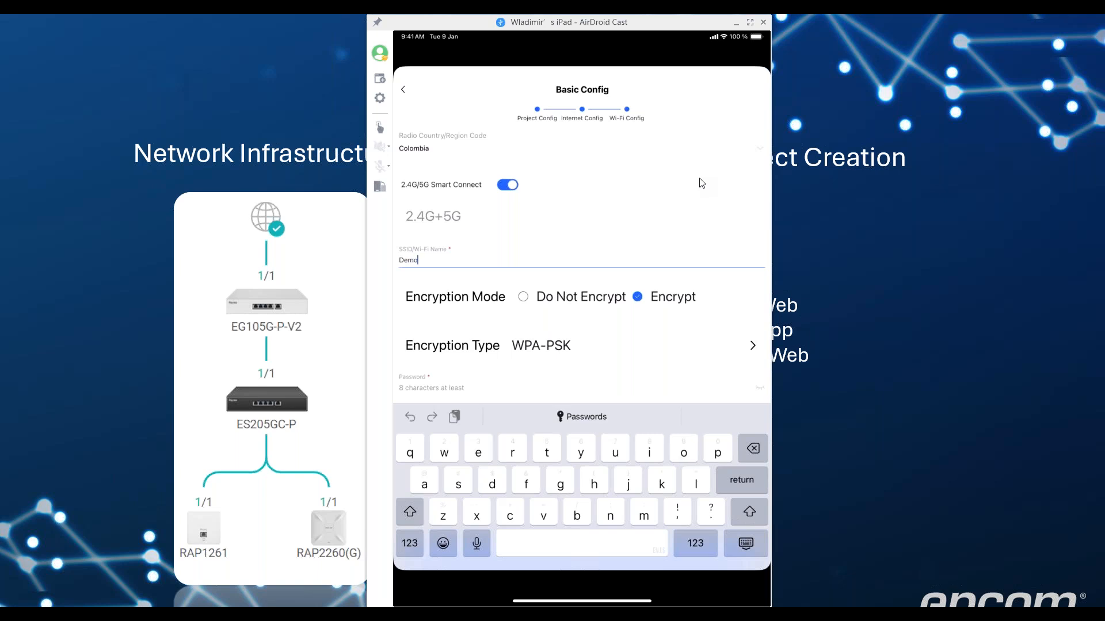
pyautogui.write('Epcom')
pyautogui.scroll(-1, 700, 179)
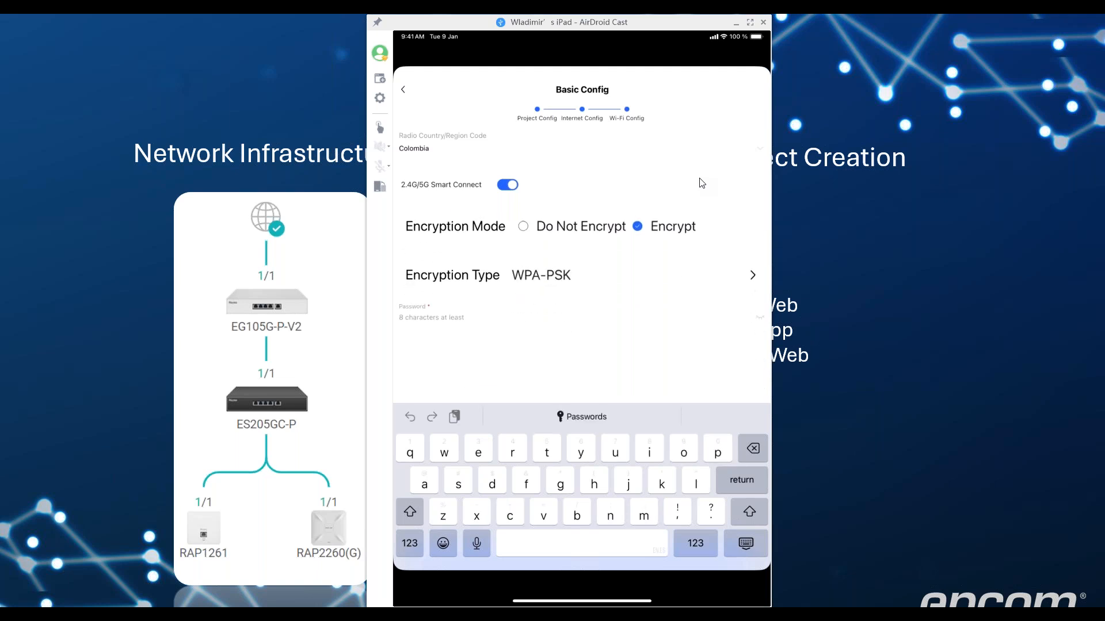
pyautogui.click(581, 318)
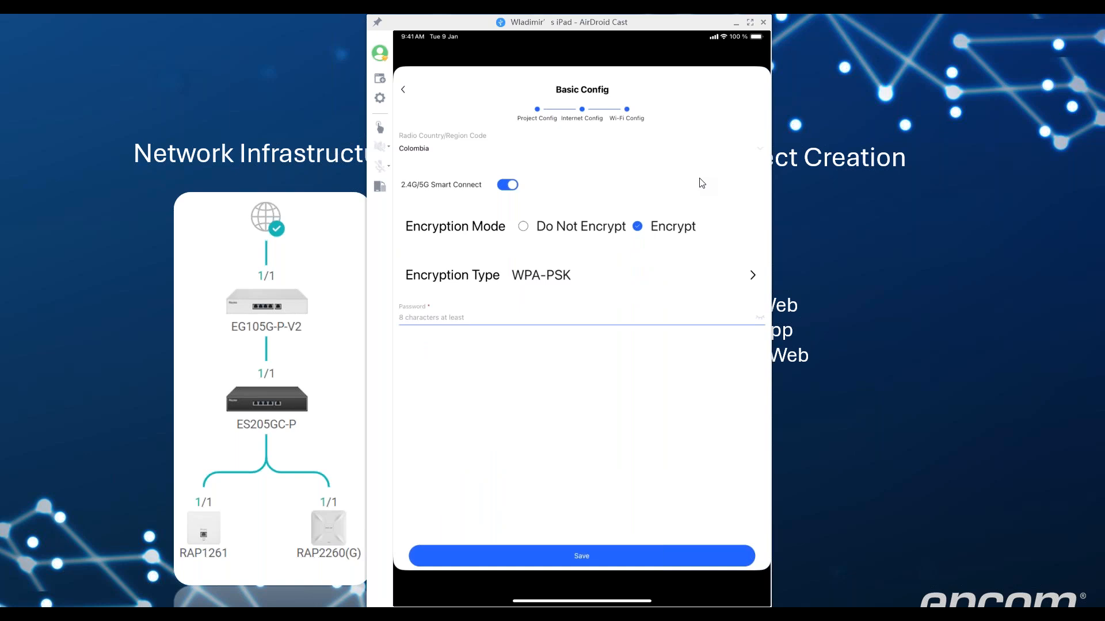
pyautogui.write('•')
pyautogui.press('Return')
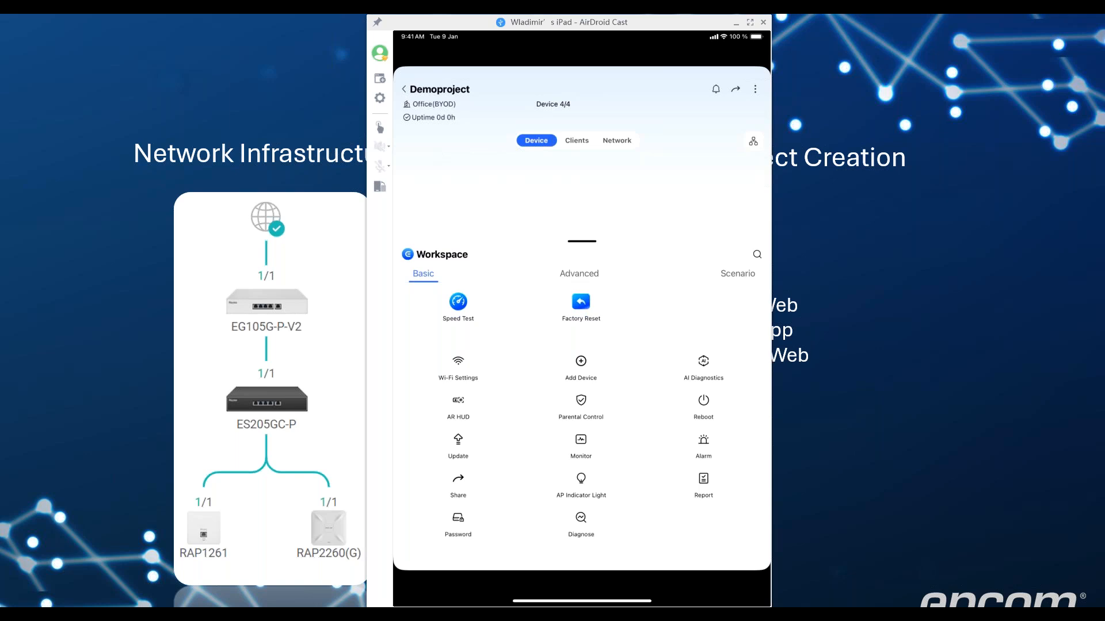
pyautogui.click(579, 274)
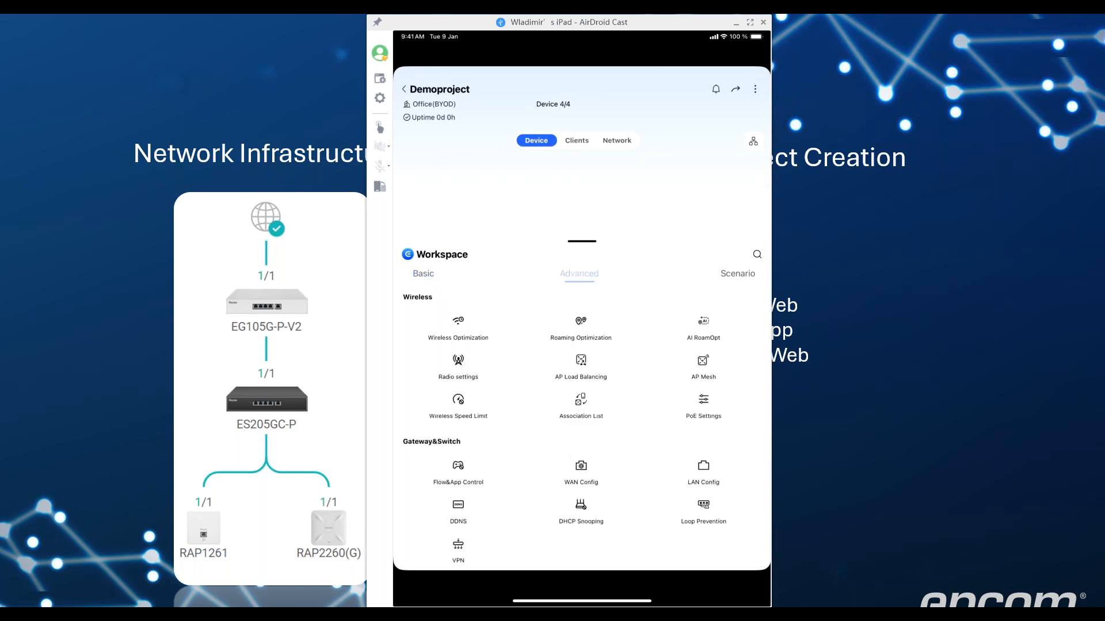
pyautogui.scroll(-1, 581, 426)
pyautogui.scroll(1, 582, 426)
pyautogui.scroll(-1, 581, 426)
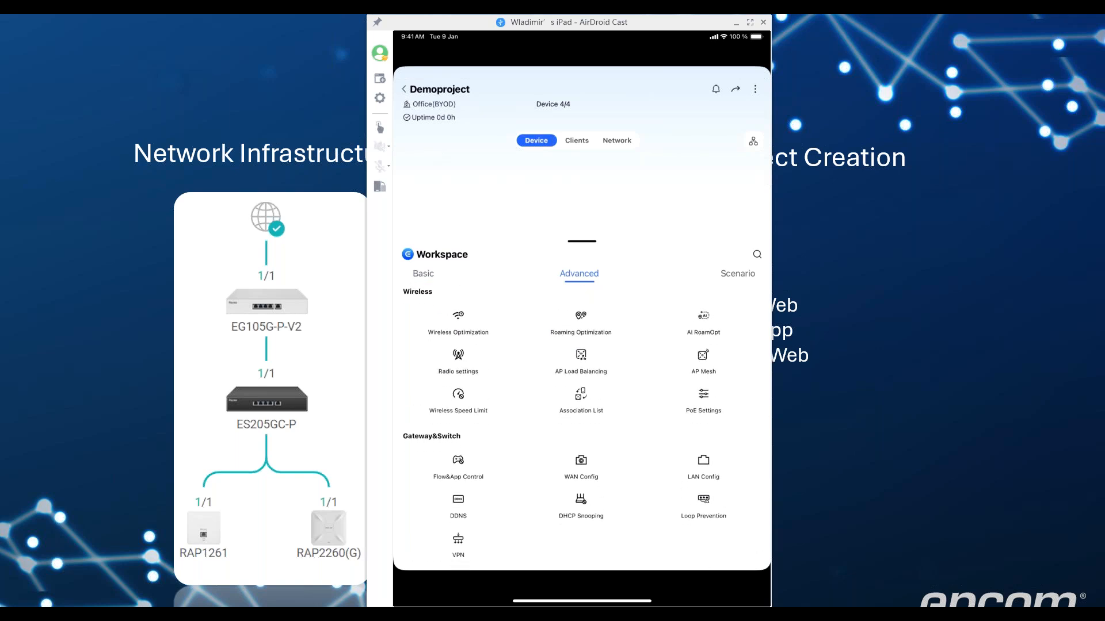
pyautogui.scroll(-1, 581, 426)
pyautogui.scroll(1, 581, 425)
pyautogui.scroll(-1, 581, 426)
pyautogui.scroll(1, 581, 426)
pyautogui.scroll(-3, 581, 426)
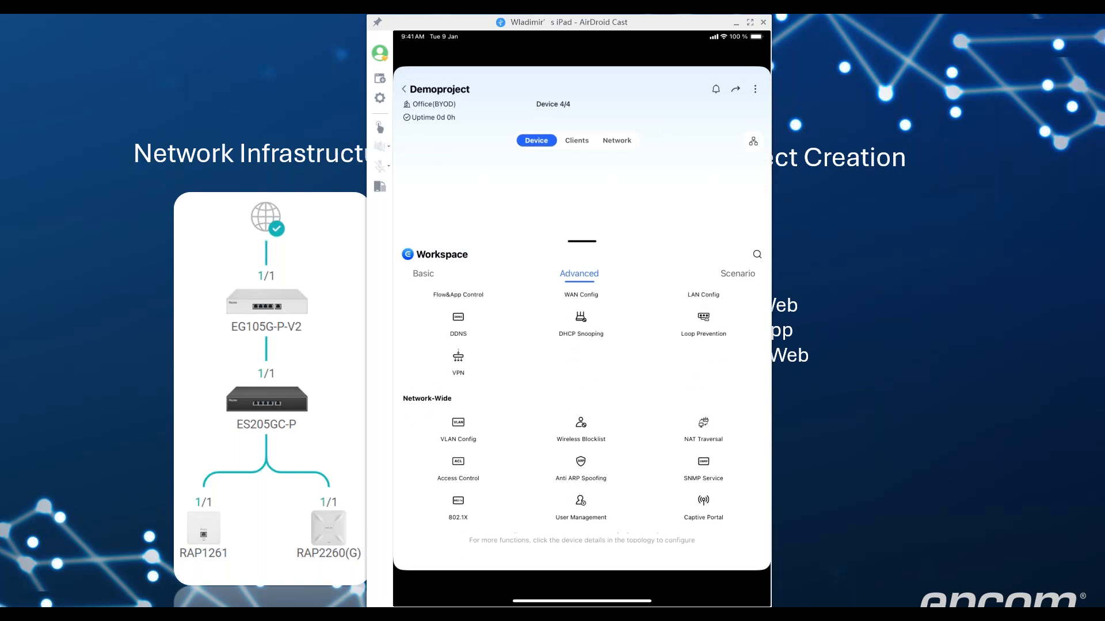
pyautogui.scroll(3, 581, 426)
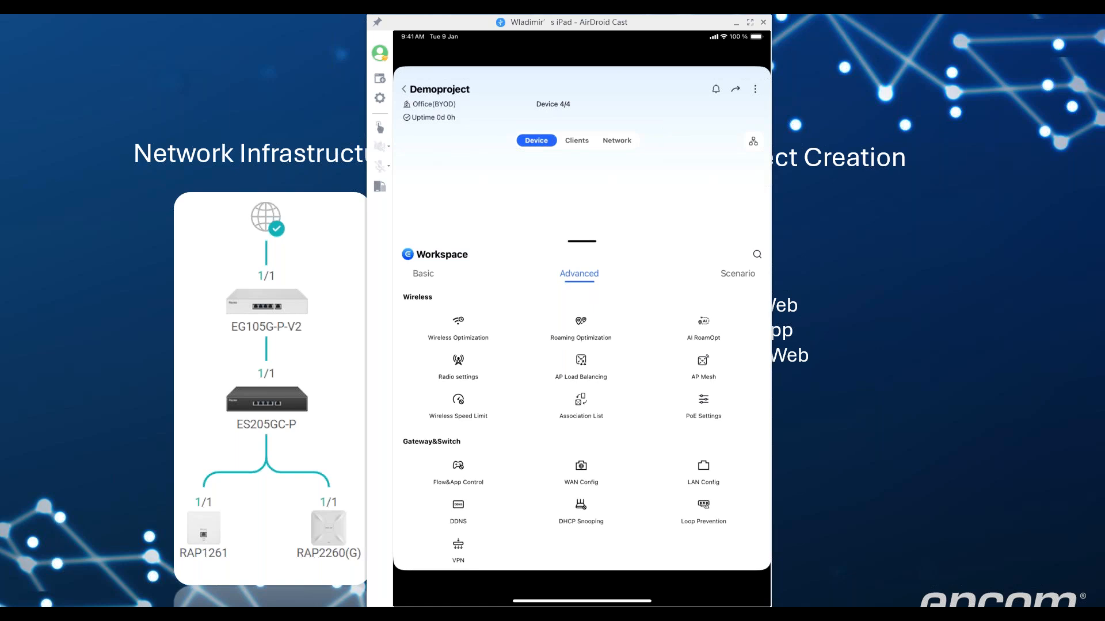
pyautogui.scroll(-5, 581, 426)
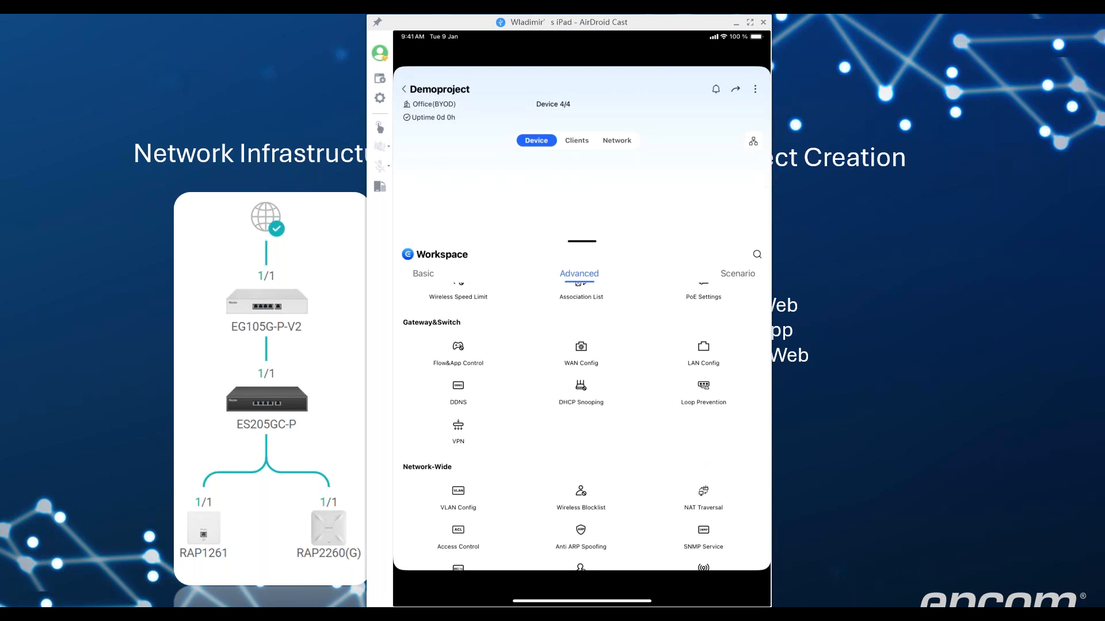
pyautogui.scroll(-3, 581, 415)
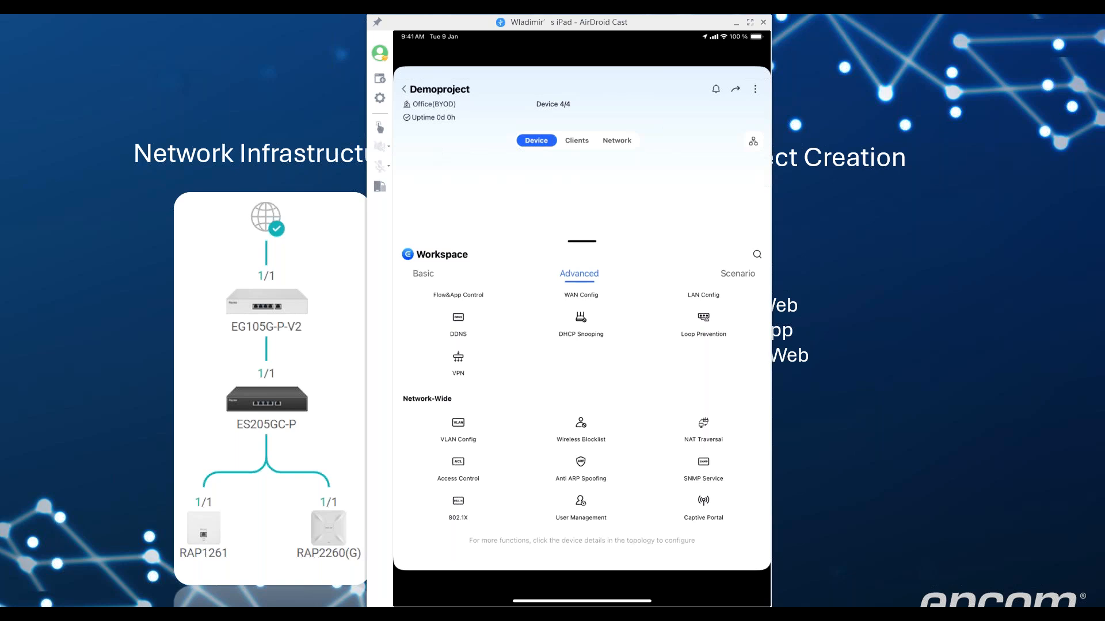
# Show the Office Scenario tools, then pull the workspace down to reveal the device topology
pyautogui.click(738, 273)
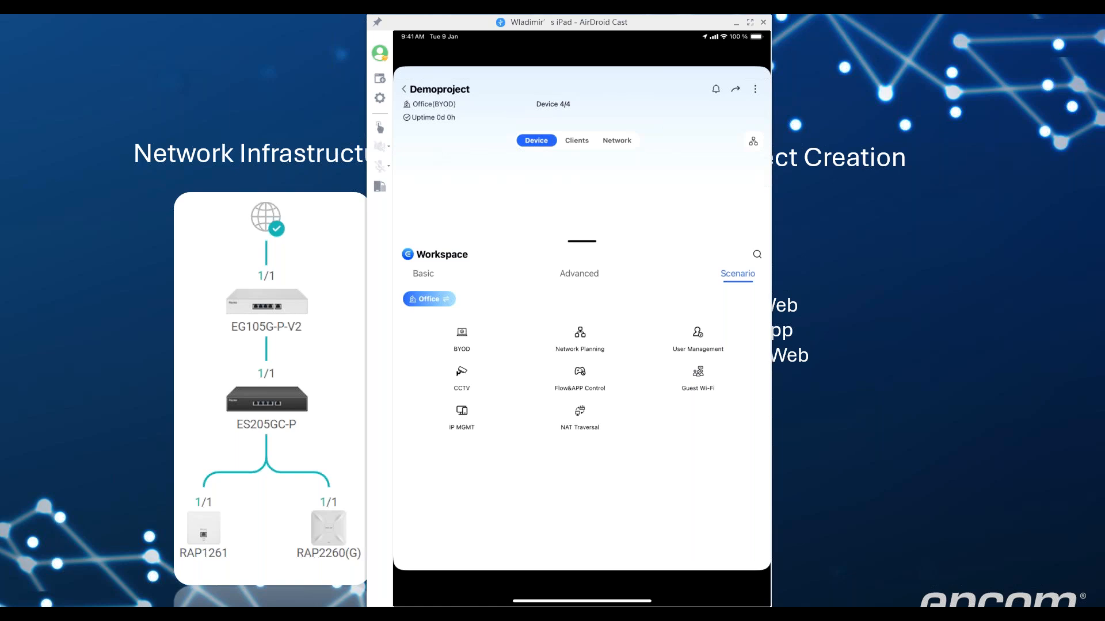
pyautogui.moveTo(581, 241); pyautogui.dragTo(581, 518)
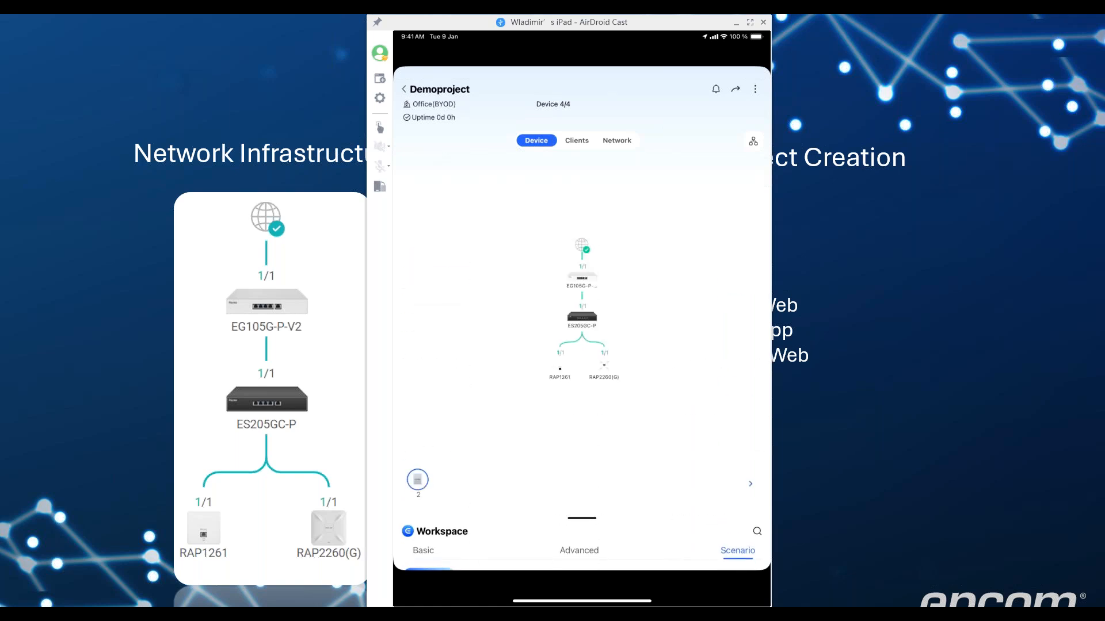
# Review the Clients list and Network overview, then switch between the slides and the mirrored iPad
pyautogui.click(576, 141)
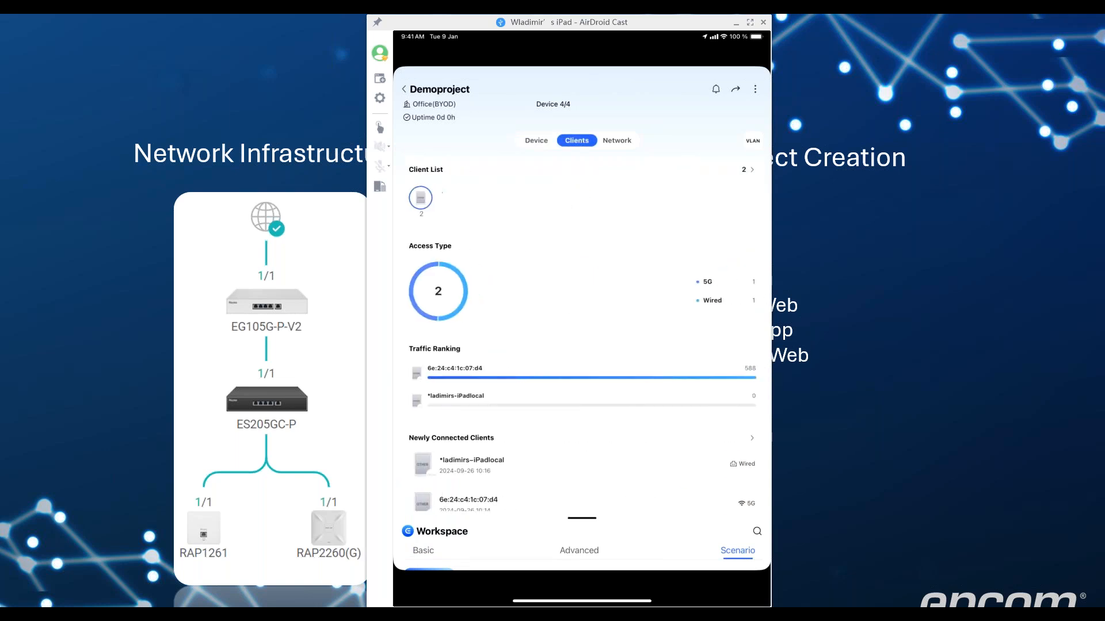
pyautogui.scroll(-2, 582, 333)
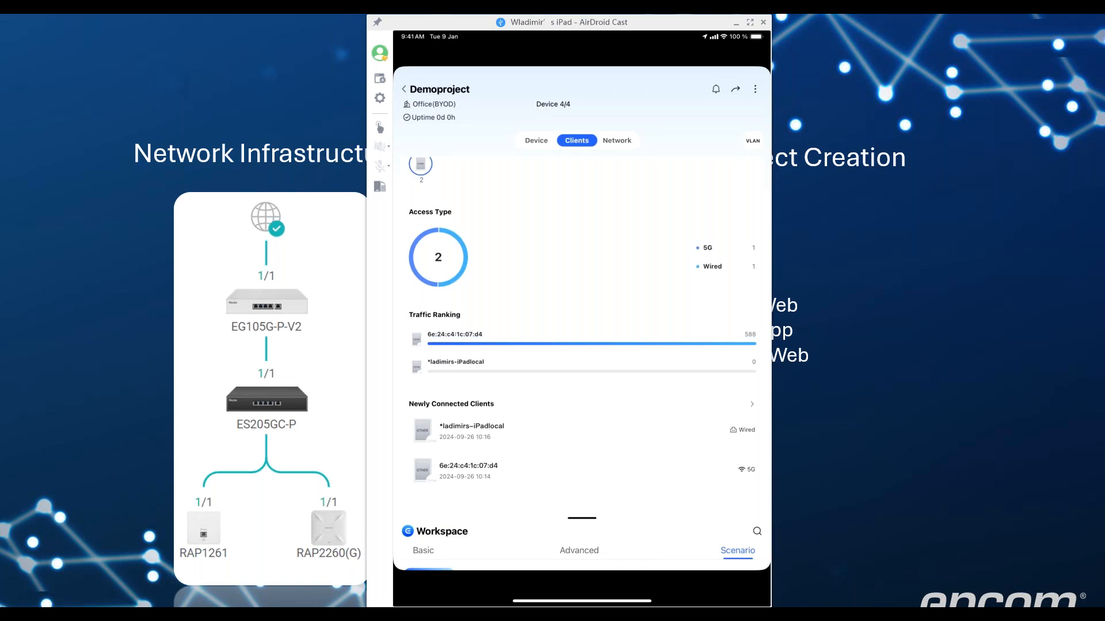
pyautogui.click(617, 140)
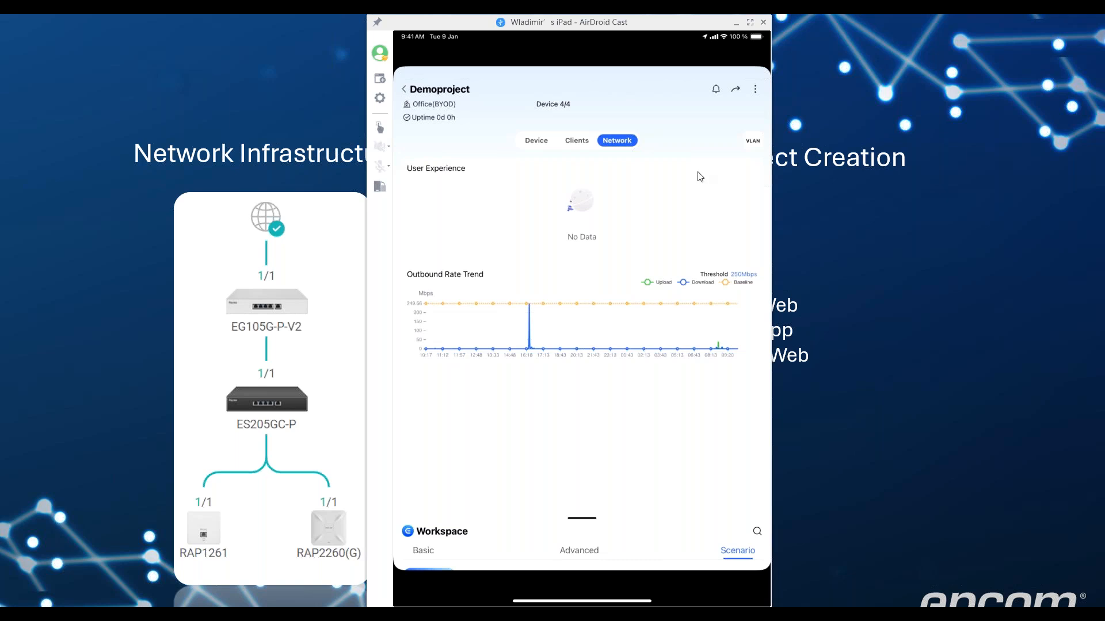
pyautogui.click(828, 387)
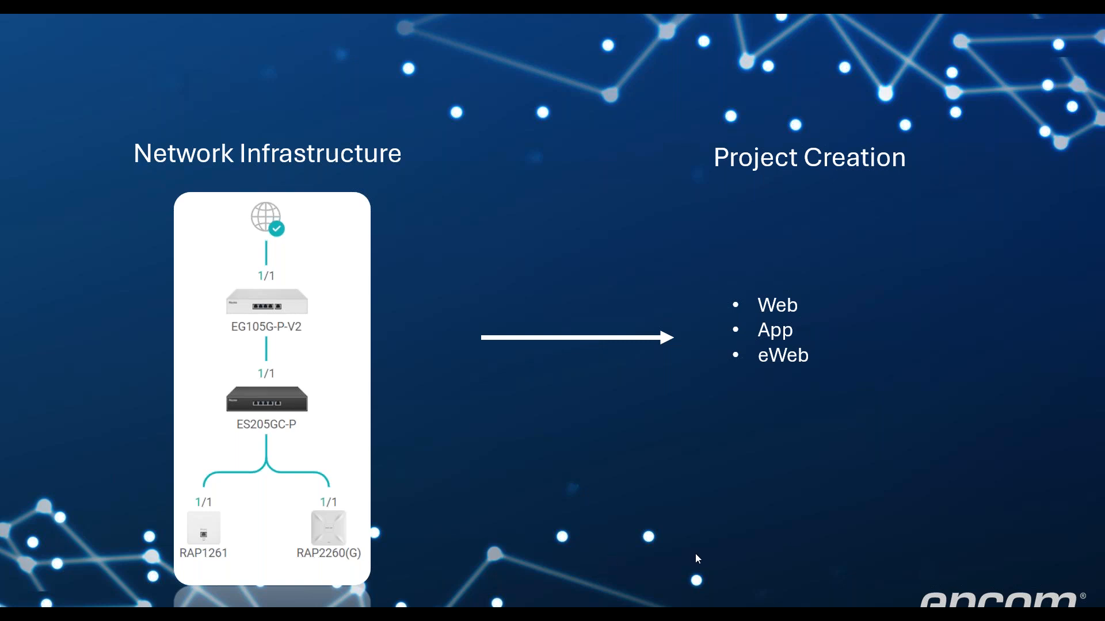
pyautogui.hotkey('alt', 'Tab')
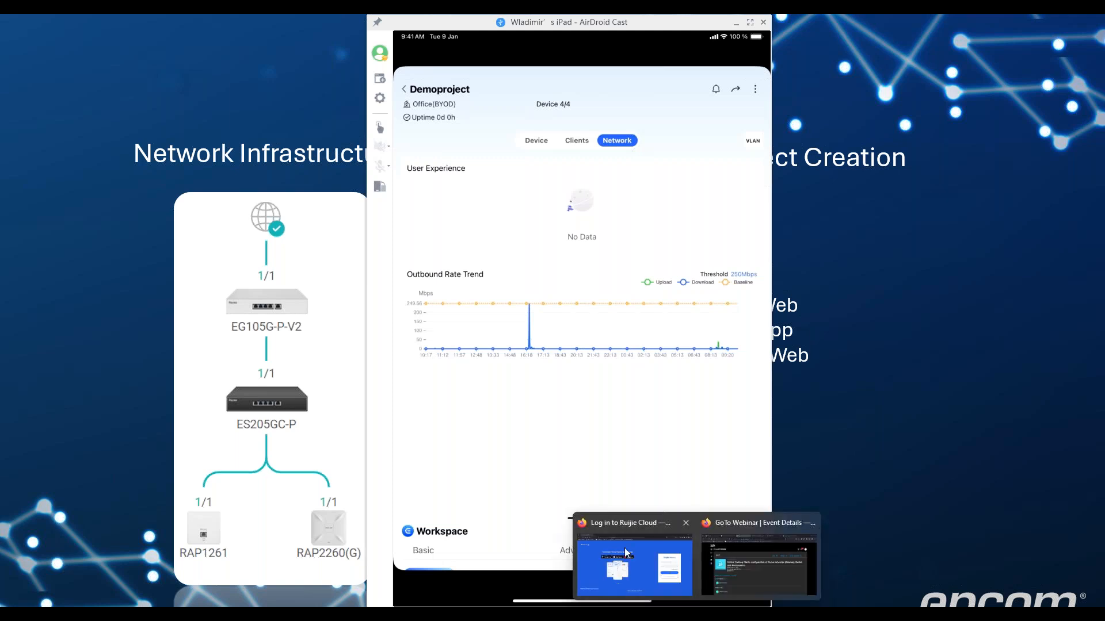
# Log in to Ruijie Cloud with the saved autofill account to reach the Home page listing Demoproject
pyautogui.click(631, 522)
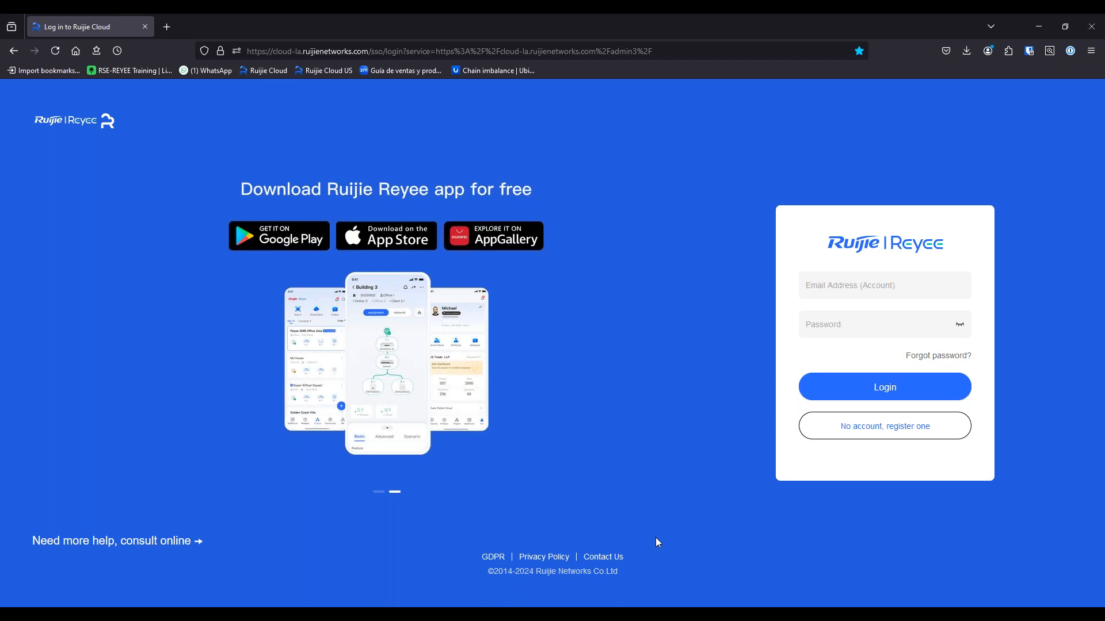
pyautogui.click(949, 296)
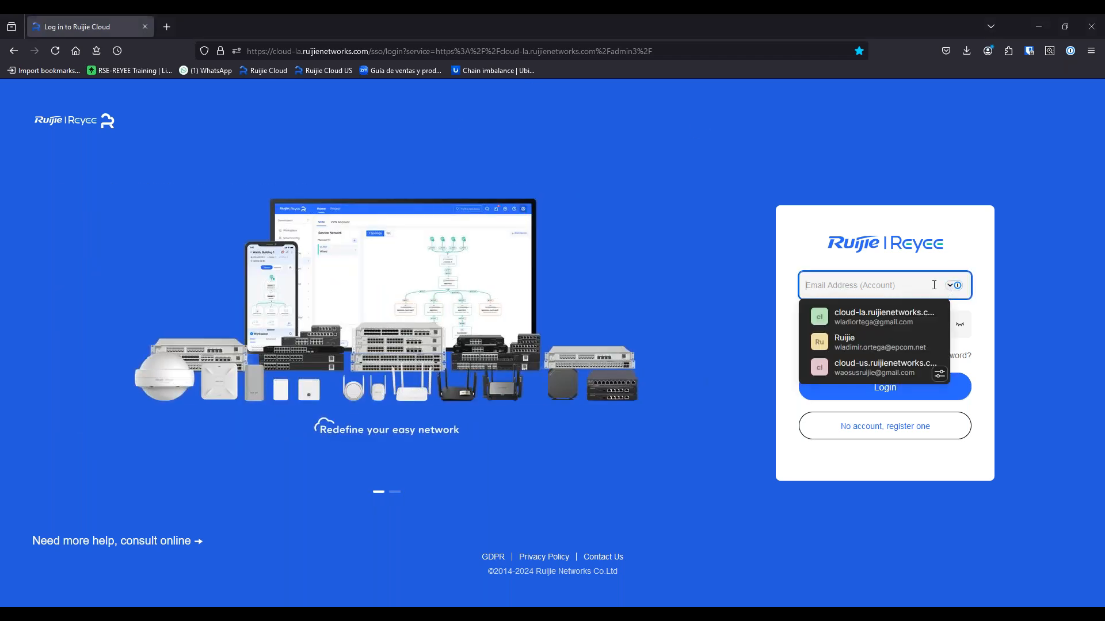
pyautogui.click(879, 343)
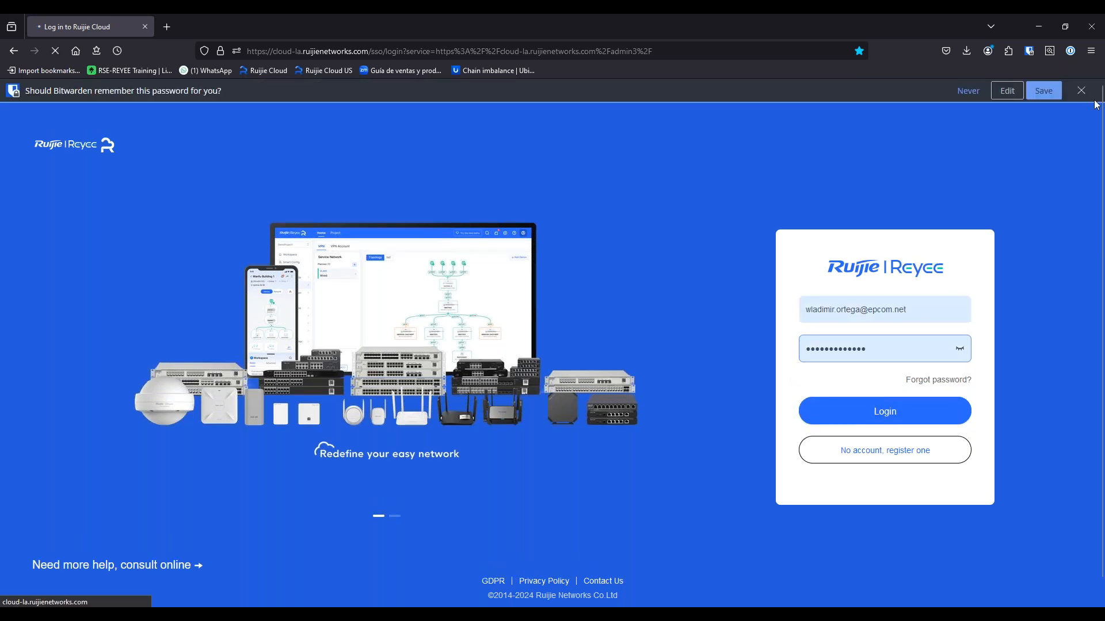
pyautogui.click(896, 387)
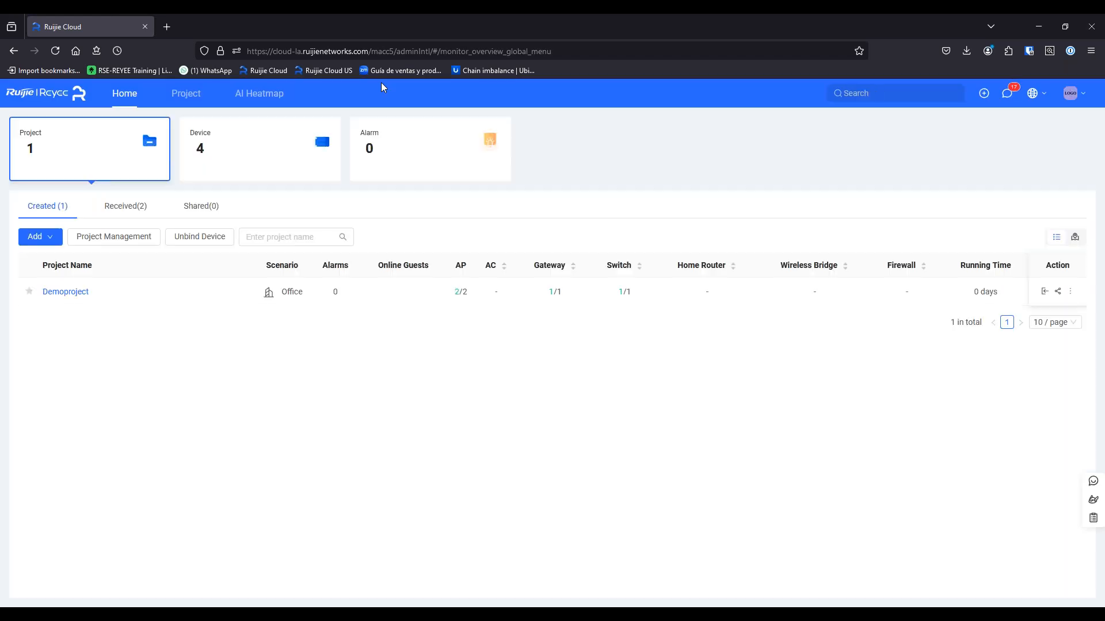
# Select the current Ruijie Cloud URL in the Firefox address bar for editing
pyautogui.click(289, 52)
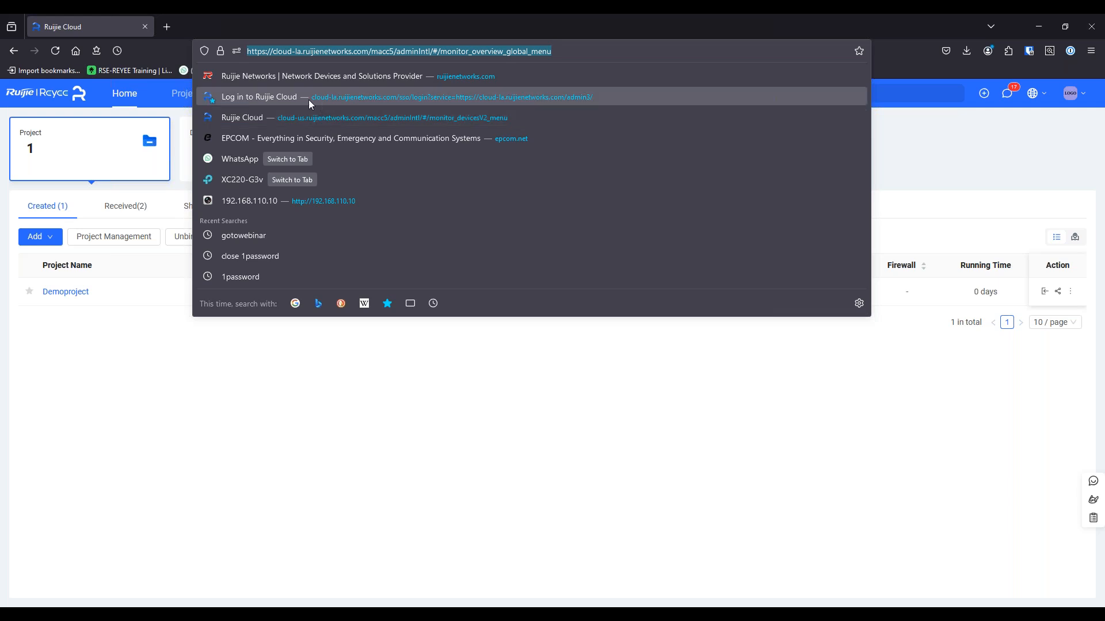
# Change the address's server from cloud-la to cloud-us, then back to cloud-la, and load it
pyautogui.click(302, 60)
pyautogui.press('BackSpace')
pyautogui.press('BackSpace')
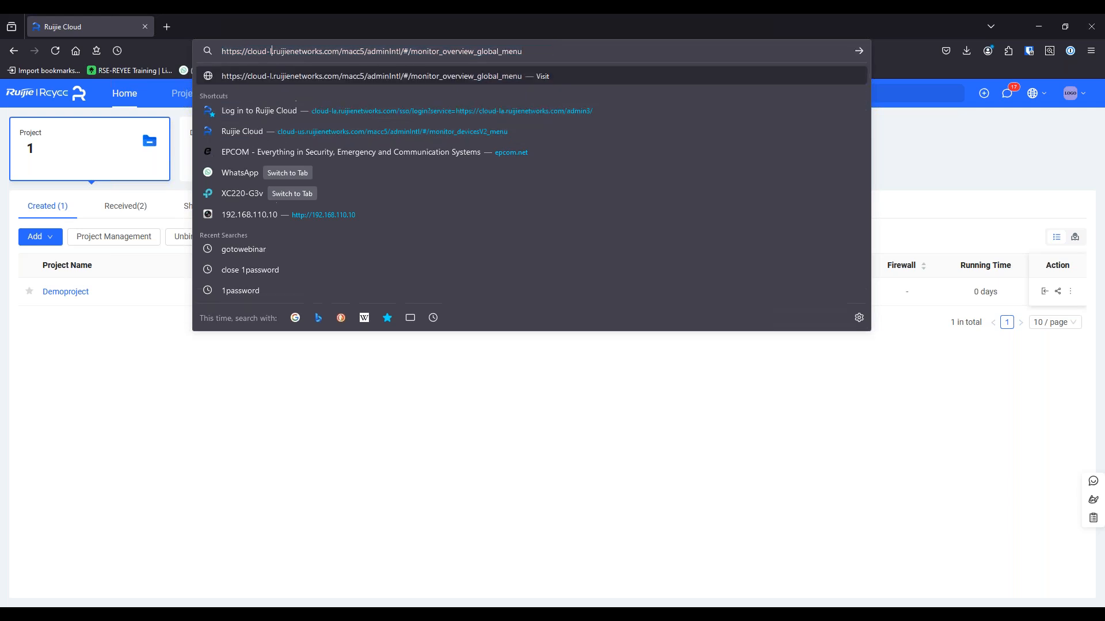
pyautogui.write('us')
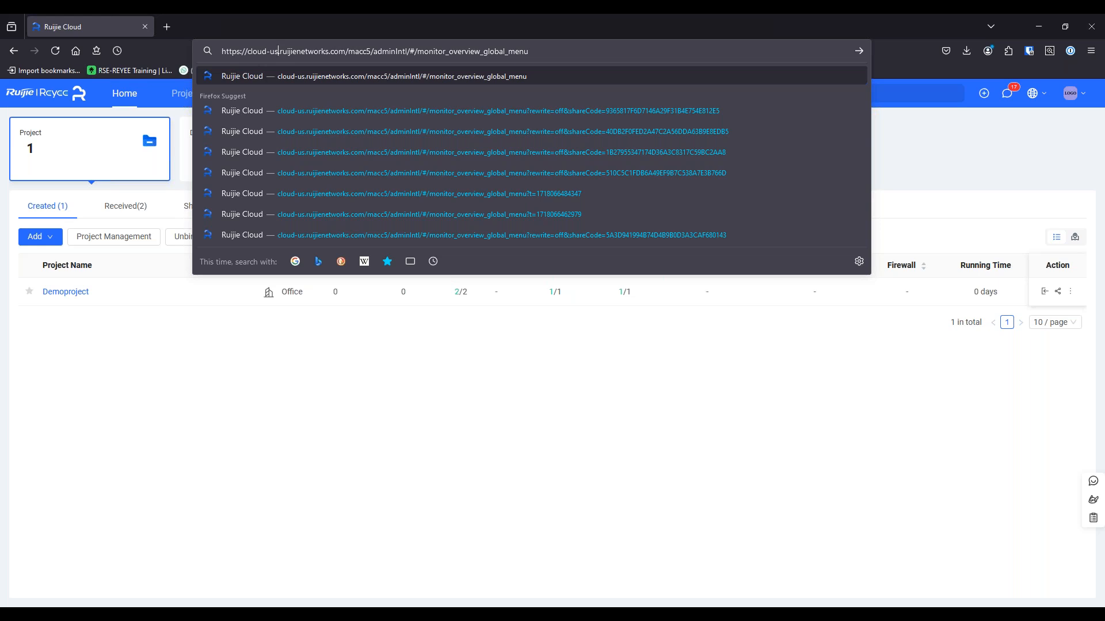
pyautogui.press('BackSpace')
pyautogui.press('BackSpace')
pyautogui.write('la')
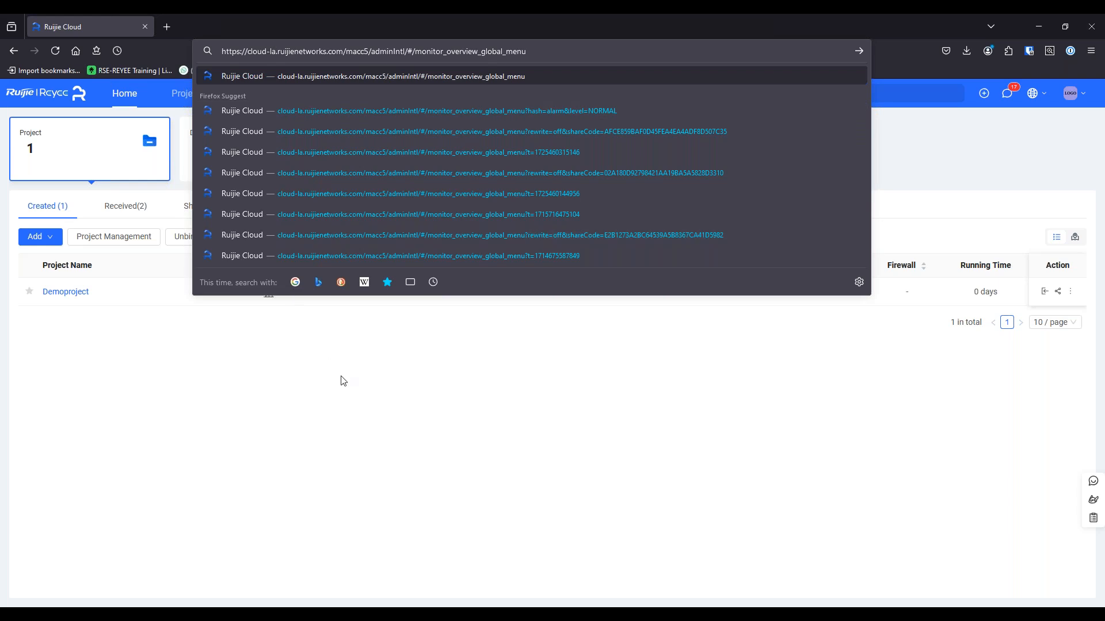
pyautogui.press('Return')
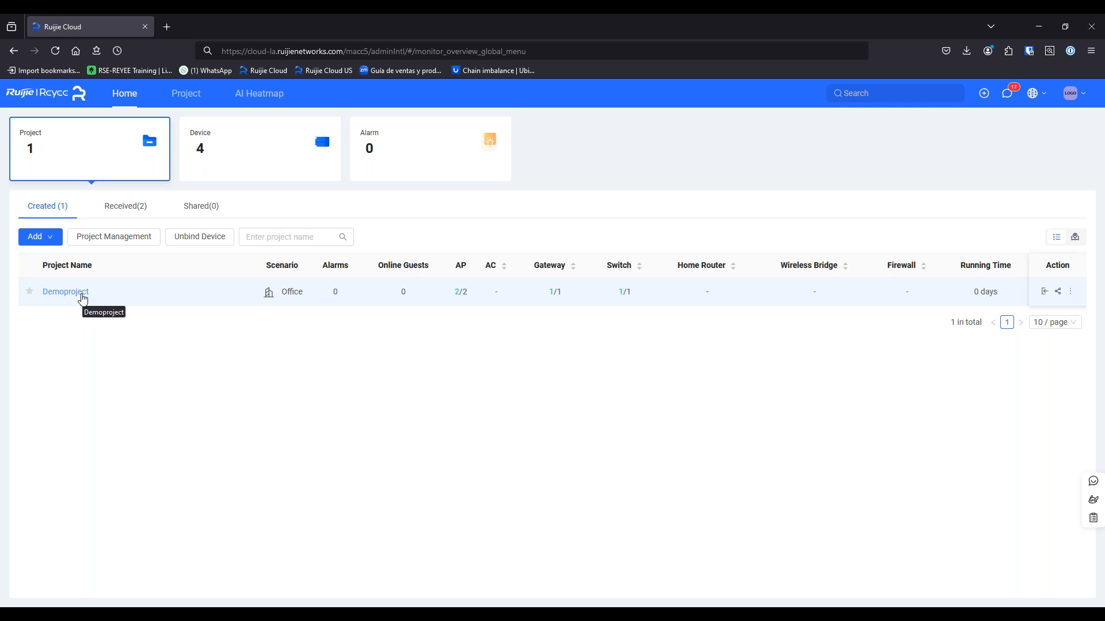
# Open Demoproject from the Home page project list to see its gateway, switch and two APs
pyautogui.click(82, 294)
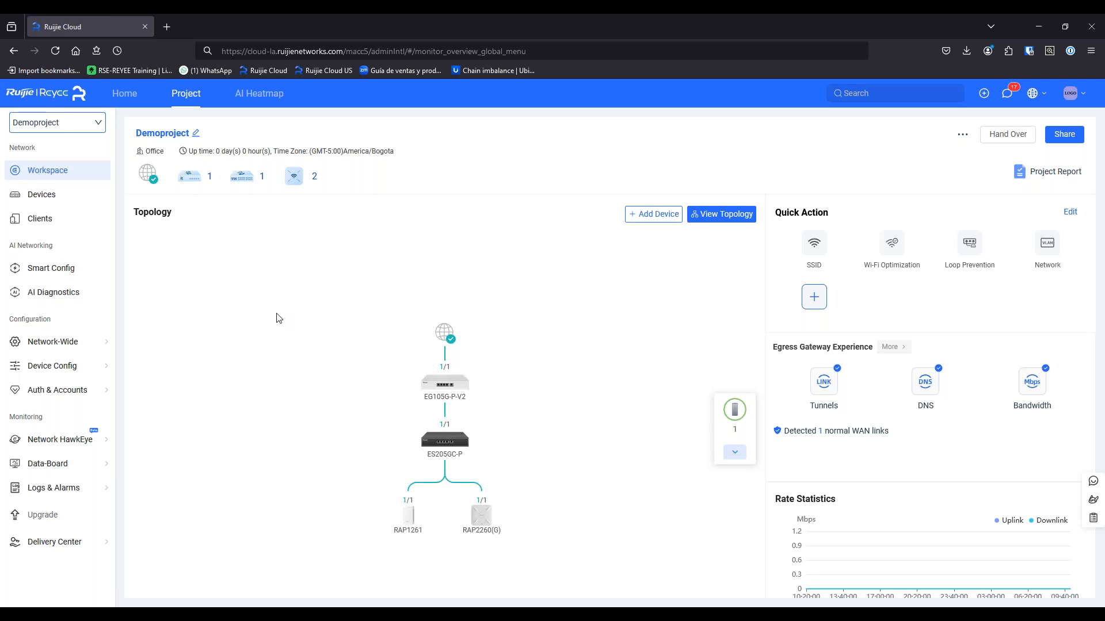
pyautogui.scroll(1, 486, 426)
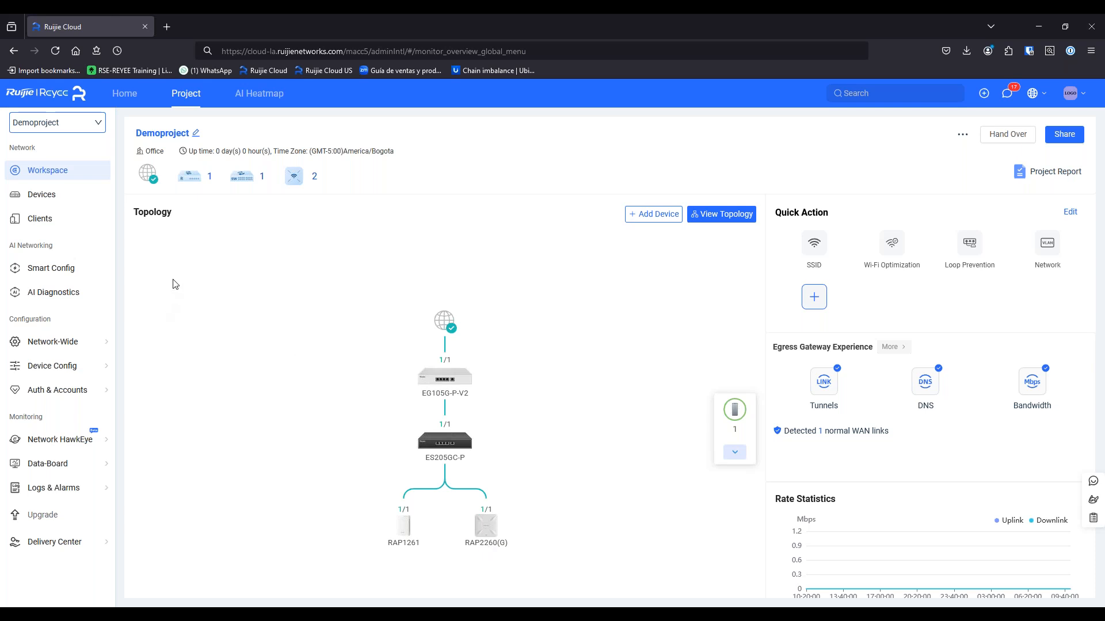
# Open Demoproject's refreshed Device List and show RAP1261's configuration sync status
pyautogui.click(65, 196)
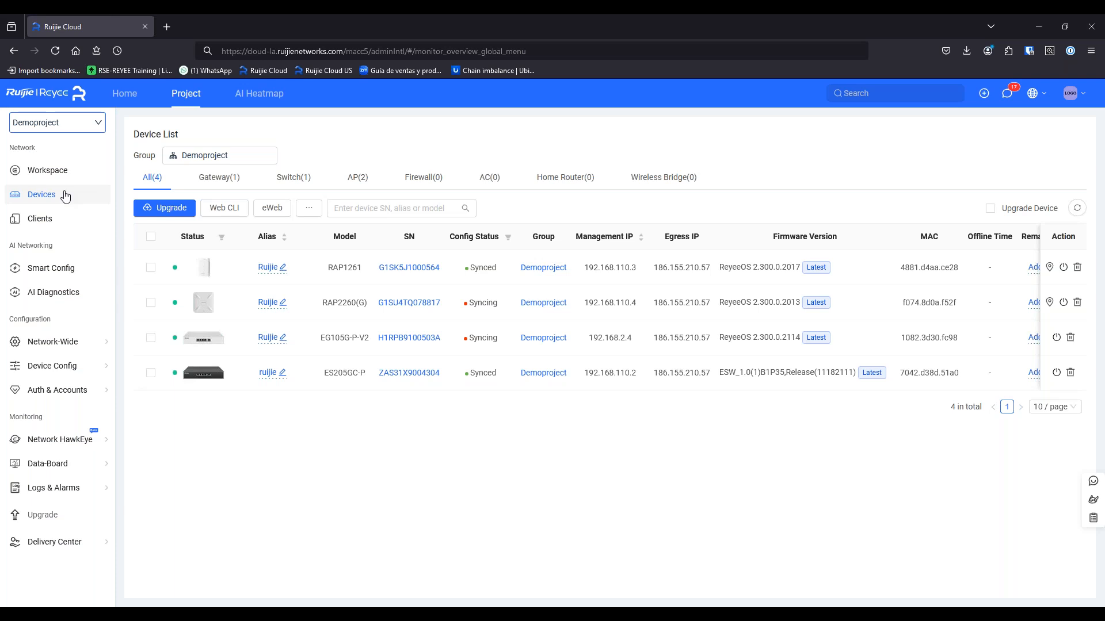
pyautogui.click(1079, 210)
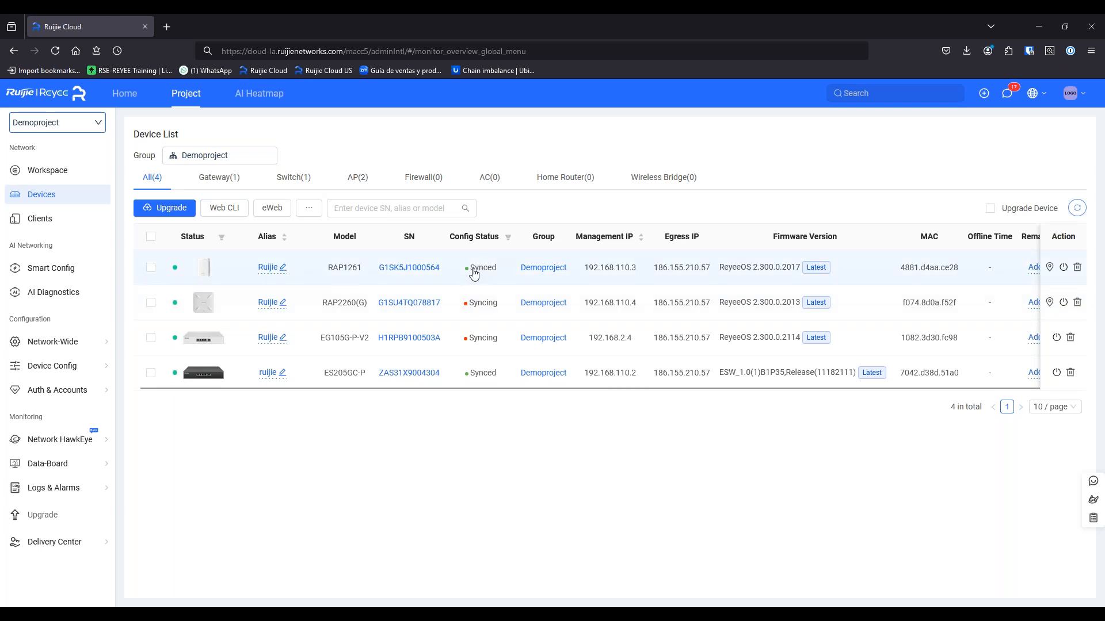
pyautogui.click(473, 271)
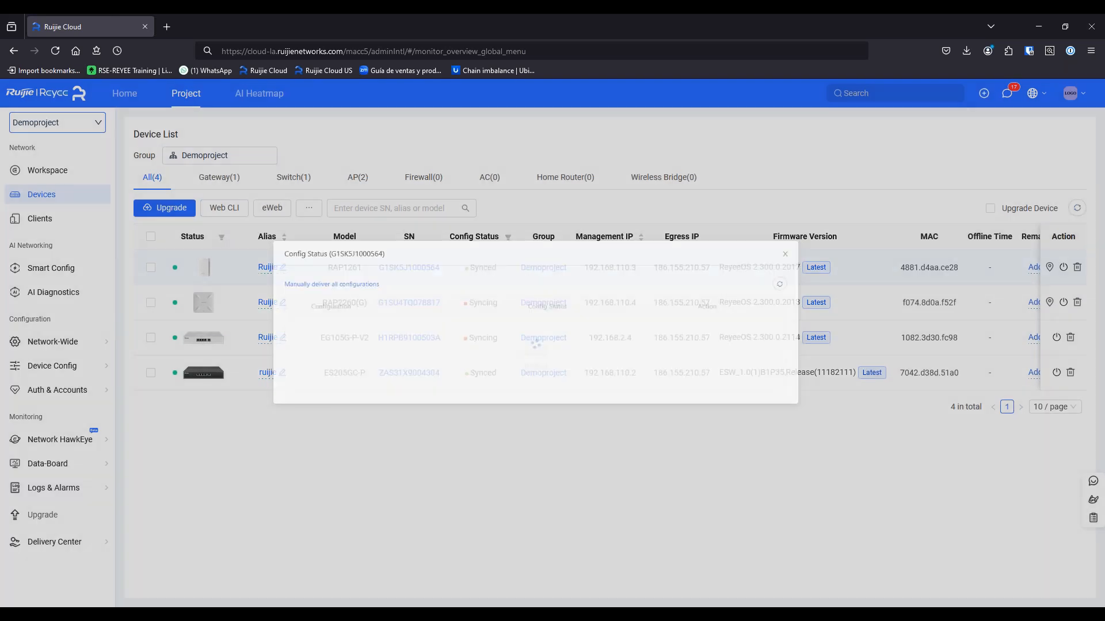
pyautogui.moveTo(866, 252); pyautogui.dragTo(863, 423)
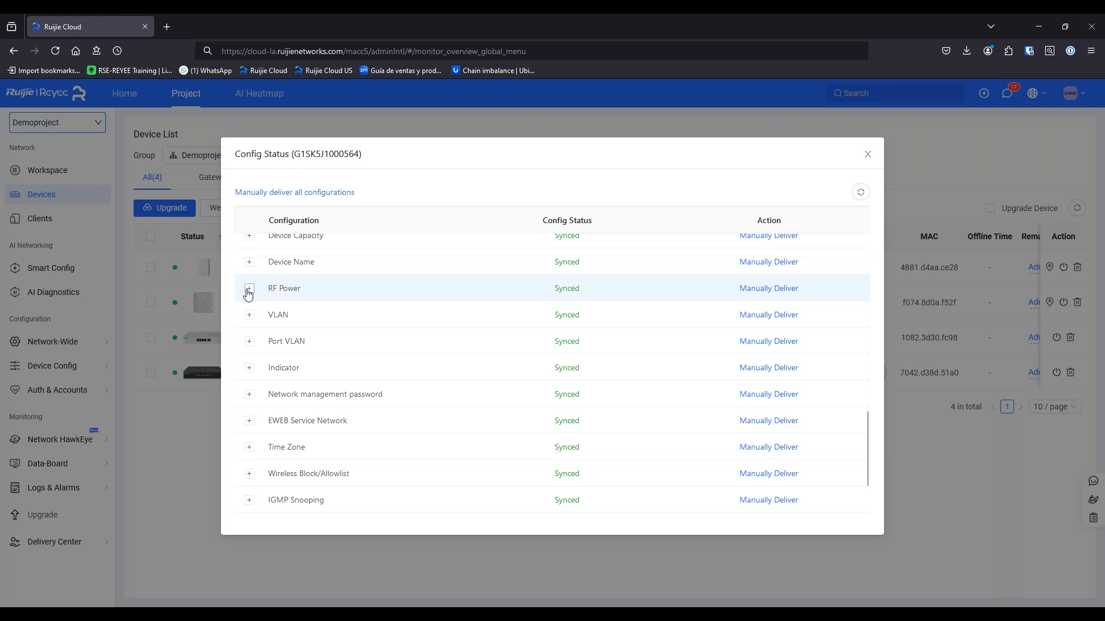
# Expand RAP1261's RF Power, Device Name, Device Capacity and AP Auth entries, then close the details
pyautogui.click(250, 288)
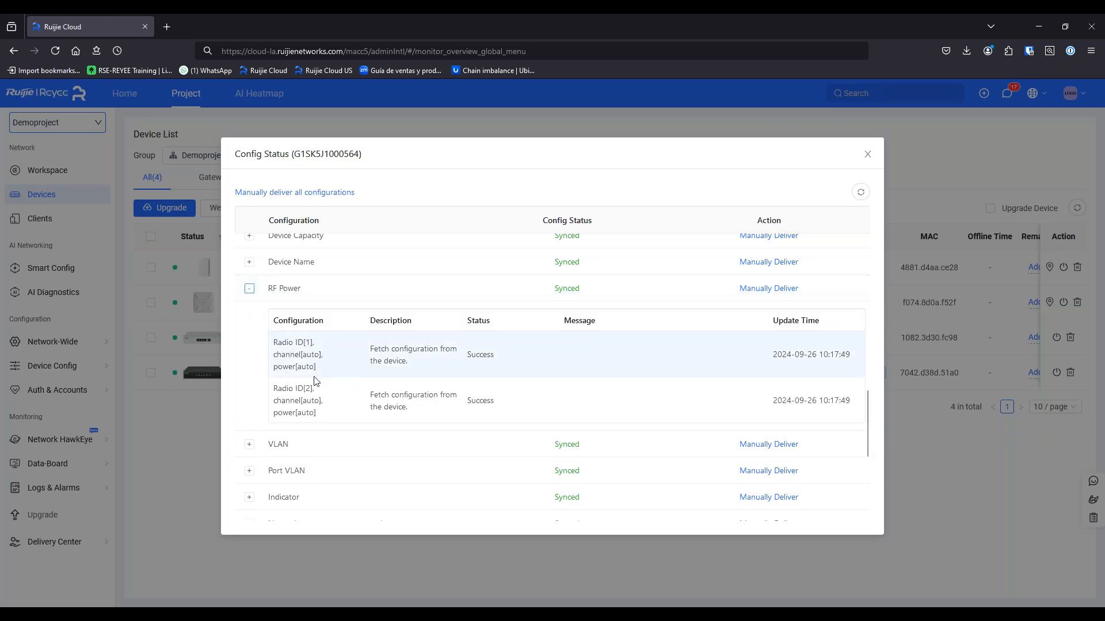
pyautogui.click(249, 264)
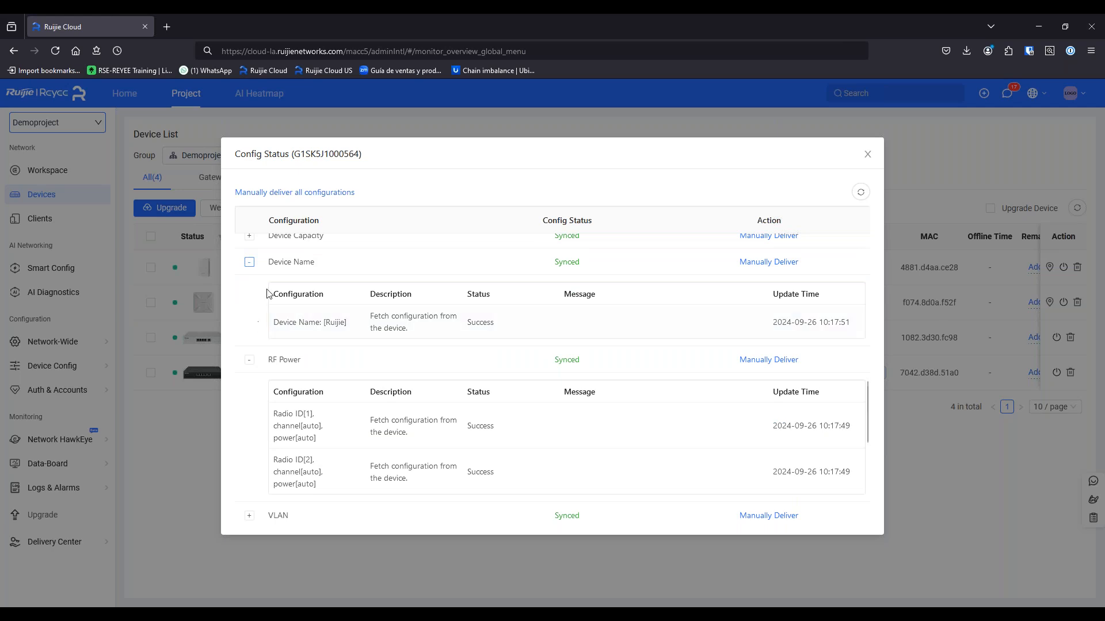
pyautogui.scroll(2, 365, 296)
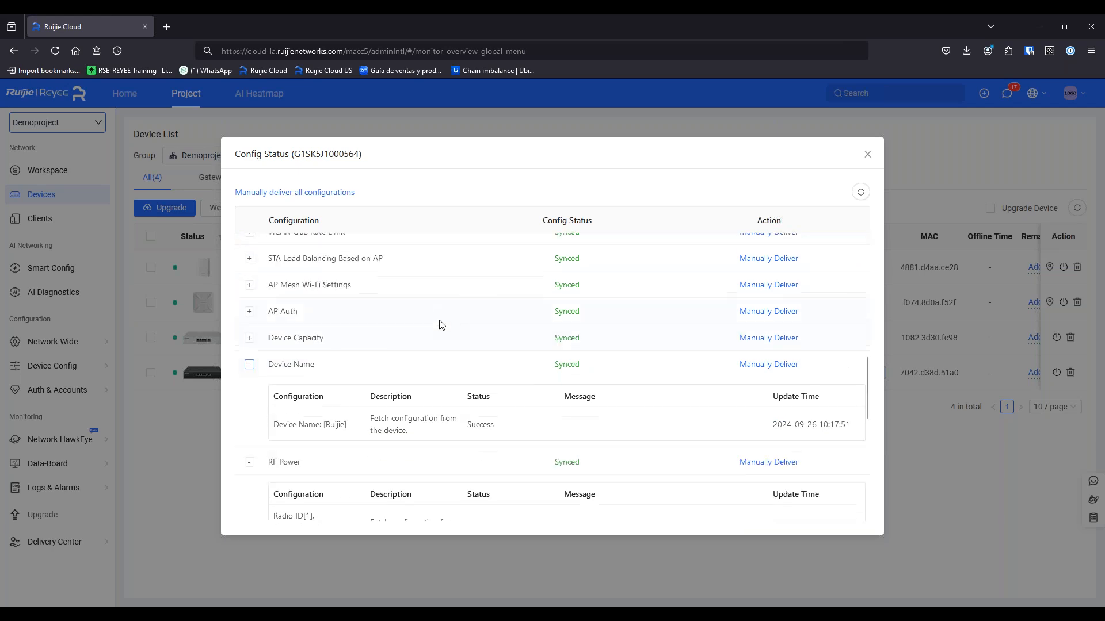
pyautogui.click(249, 346)
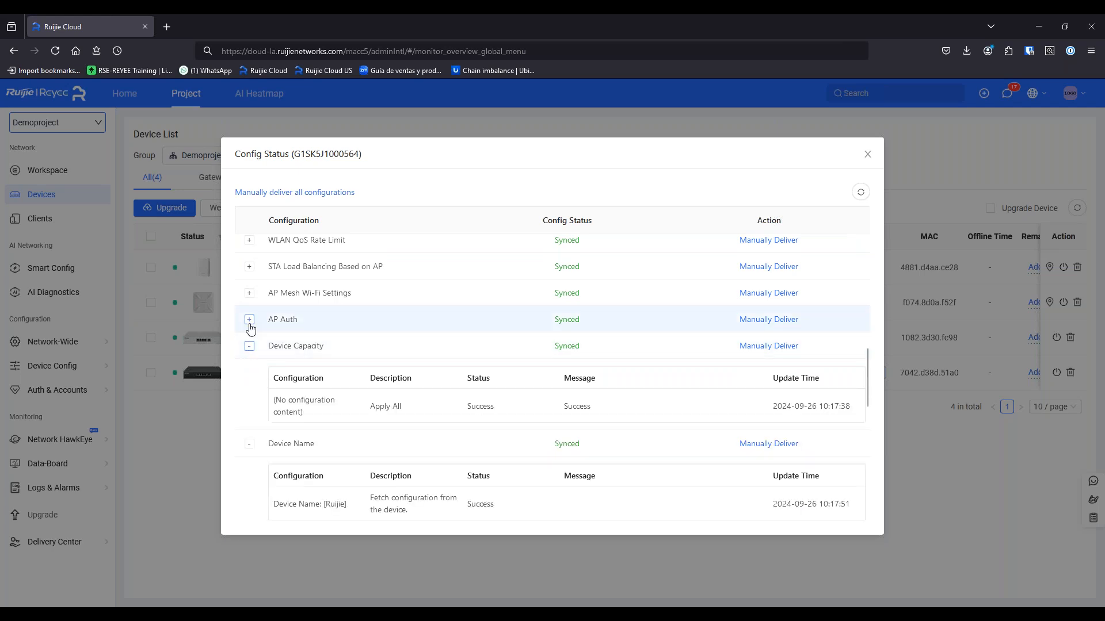
pyautogui.click(249, 322)
pyautogui.click(865, 156)
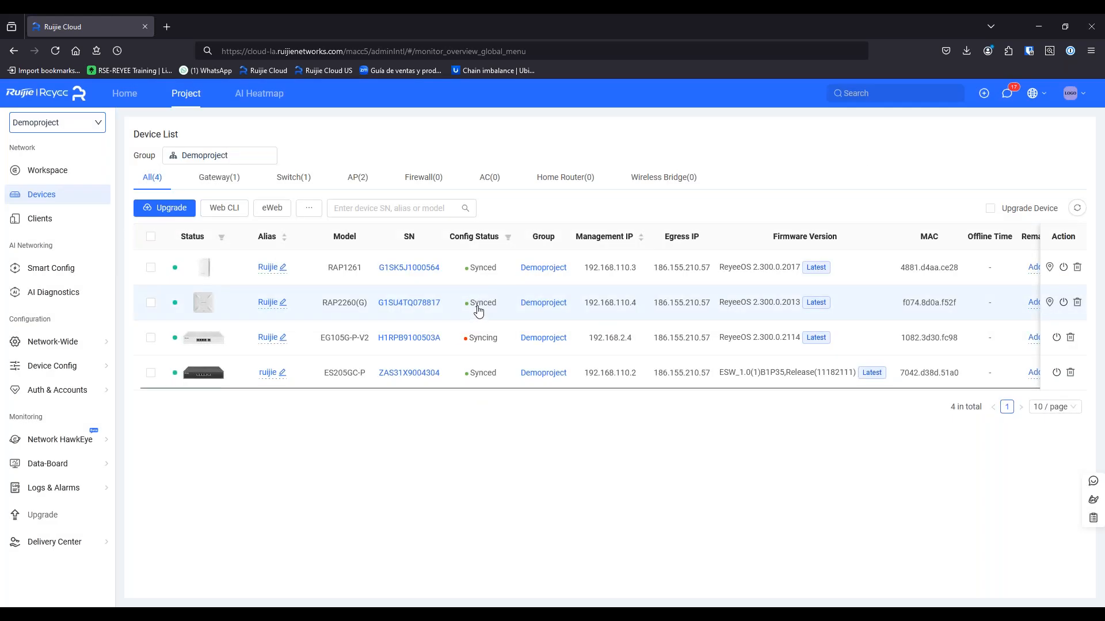
# Review the RAP2260(G) access point's configuration sync status, then close it
pyautogui.click(477, 305)
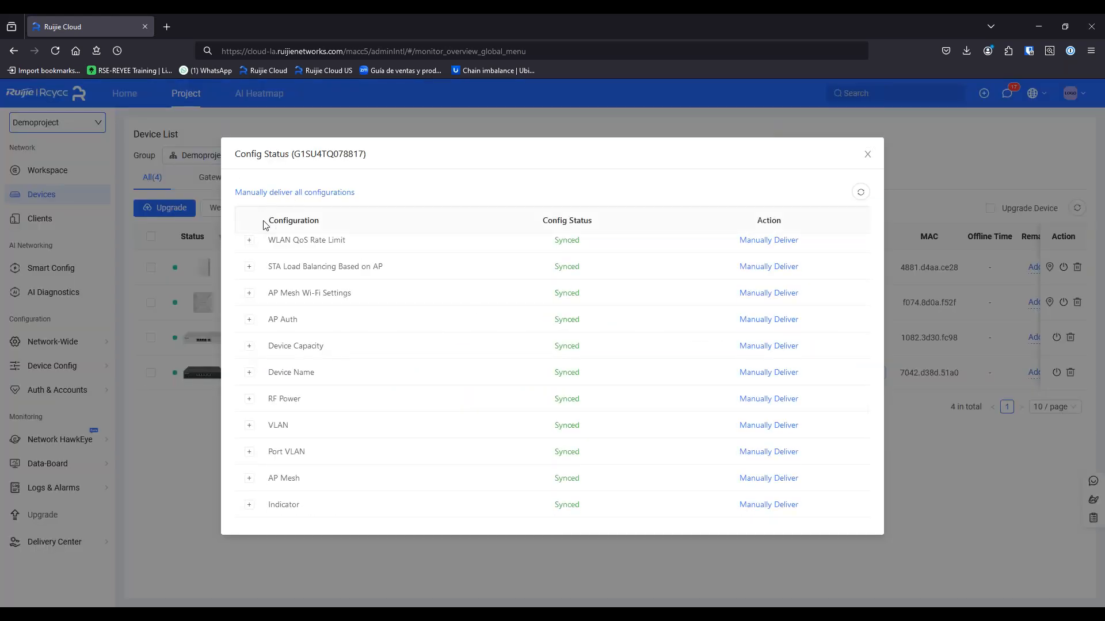
pyautogui.scroll(10, 365, 333)
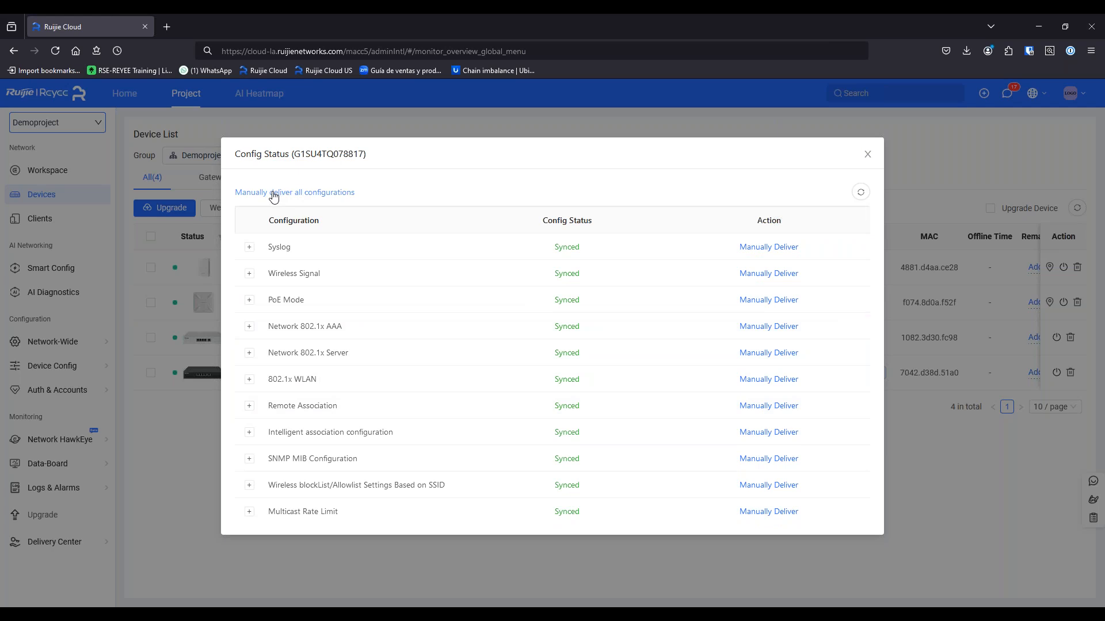
pyautogui.click(868, 155)
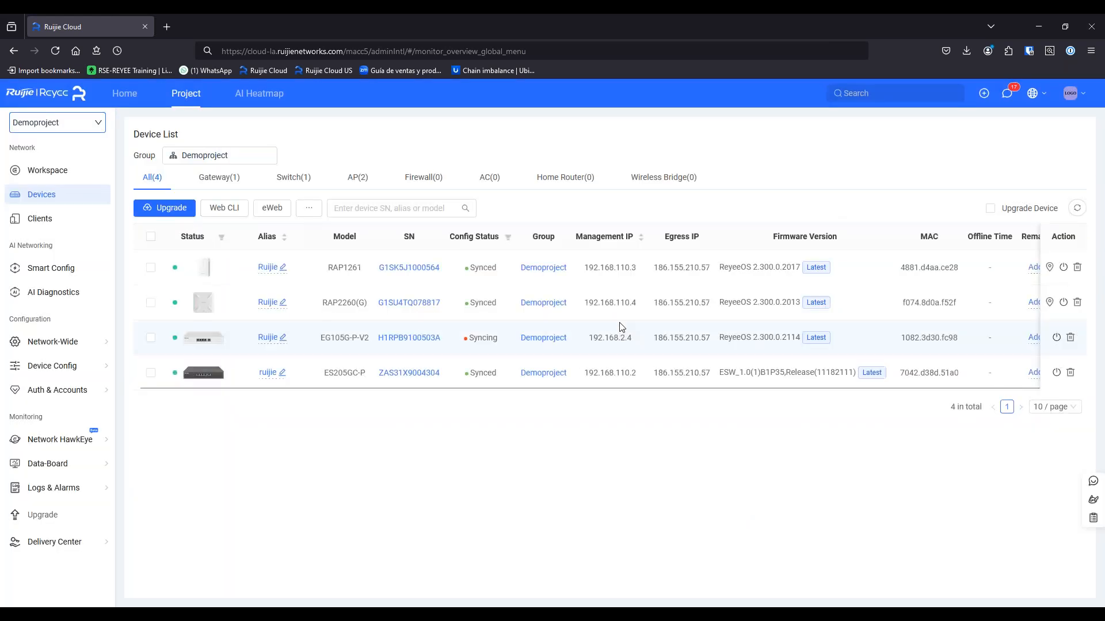
# Review why the EG105G-P-V2 gateway is still syncing, including AP Mesh Wi-Fi Settings, then close
pyautogui.click(484, 339)
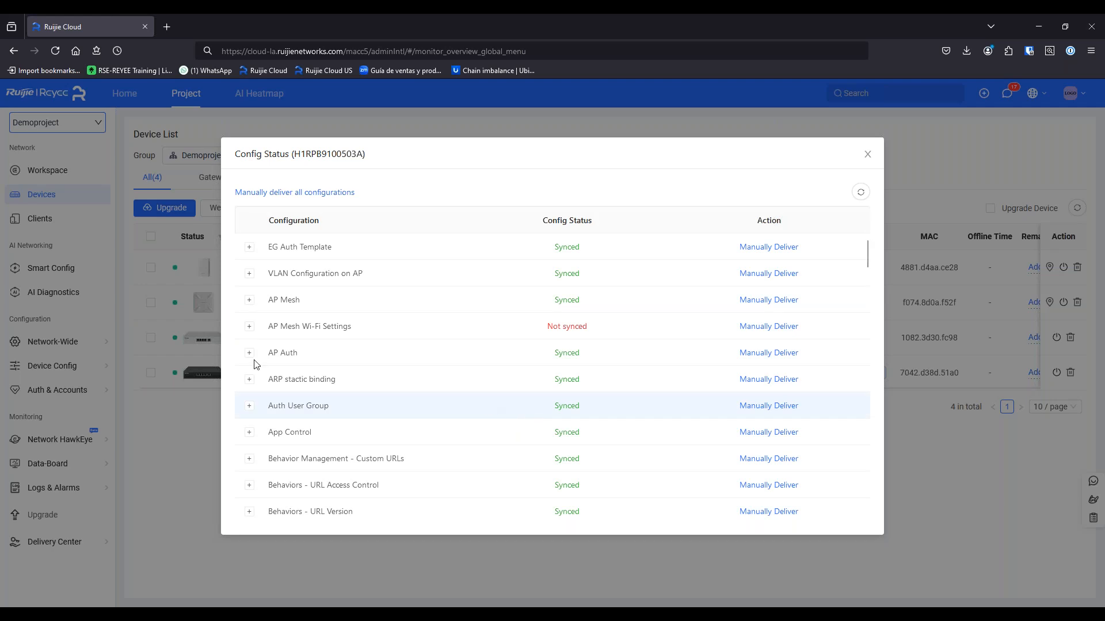
pyautogui.click(250, 328)
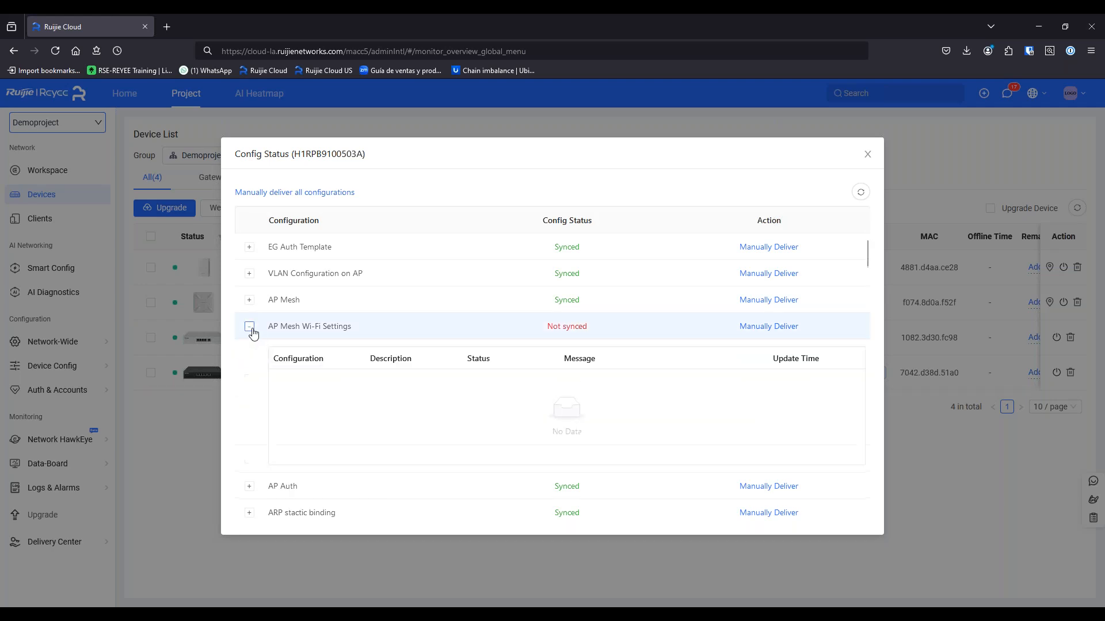
pyautogui.click(249, 329)
pyautogui.scroll(-15, 253, 340)
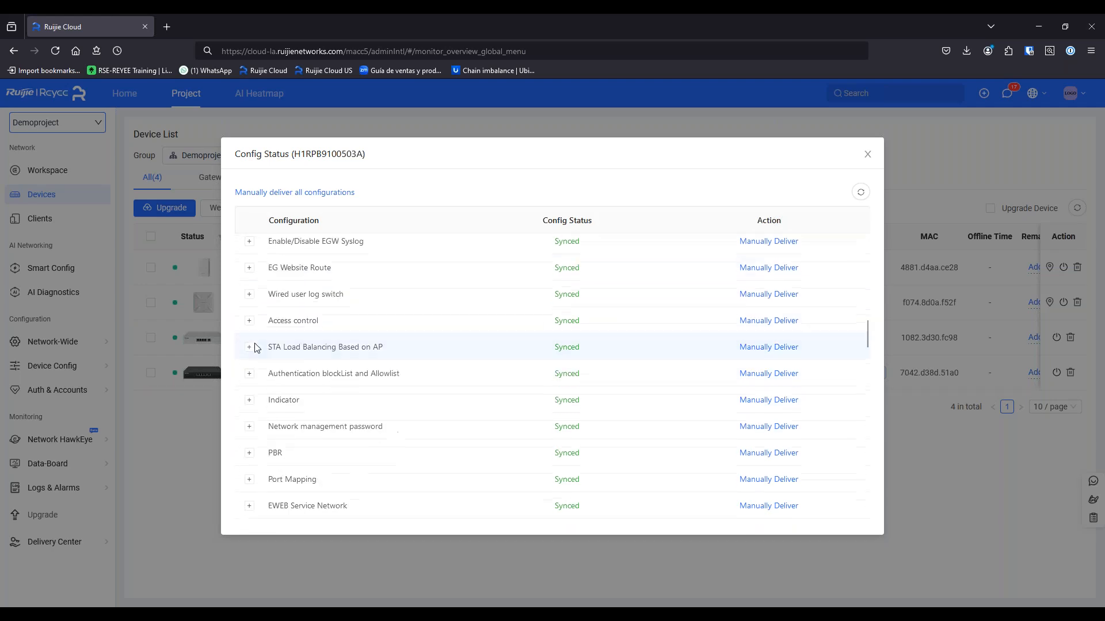
pyautogui.scroll(5, 262, 356)
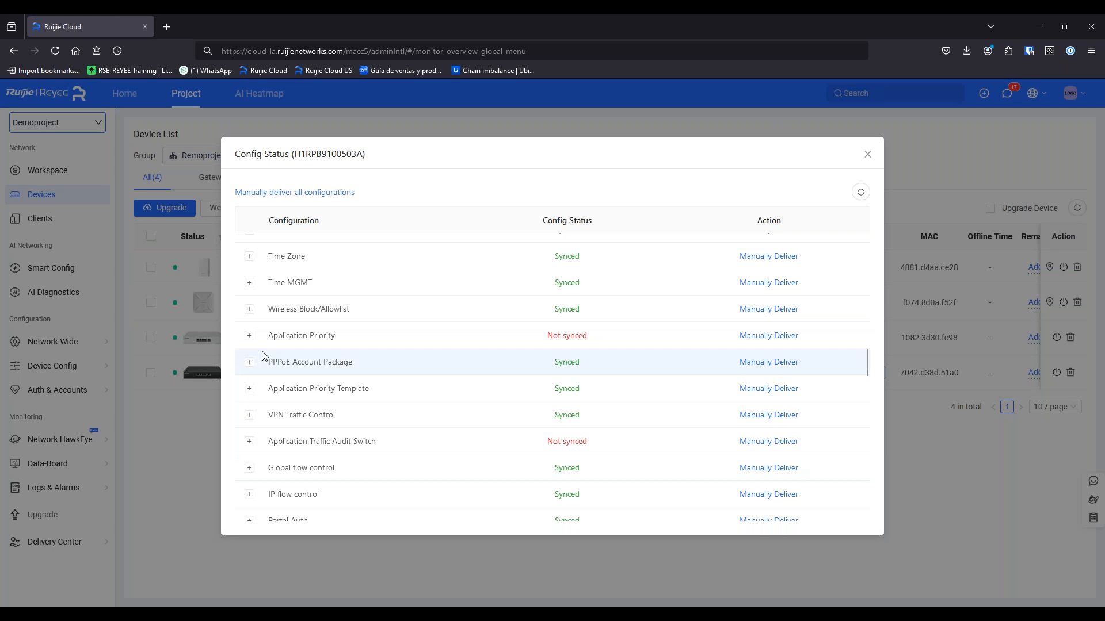
pyautogui.scroll(-5, 257, 450)
pyautogui.scroll(-4, 257, 450)
pyautogui.scroll(-1, 259, 446)
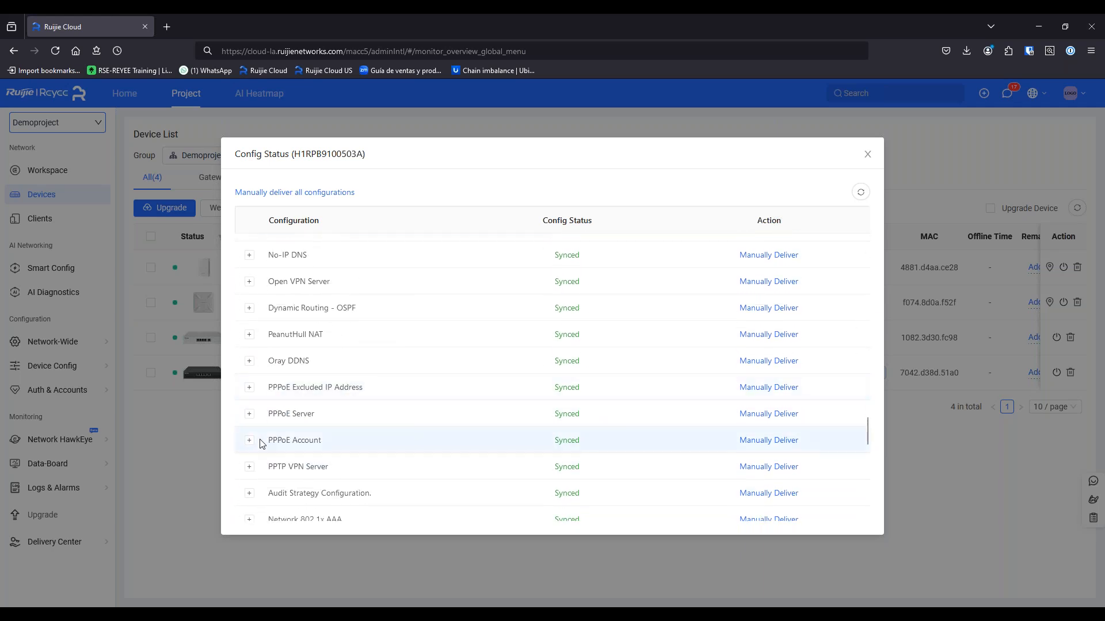
pyautogui.scroll(2, 261, 443)
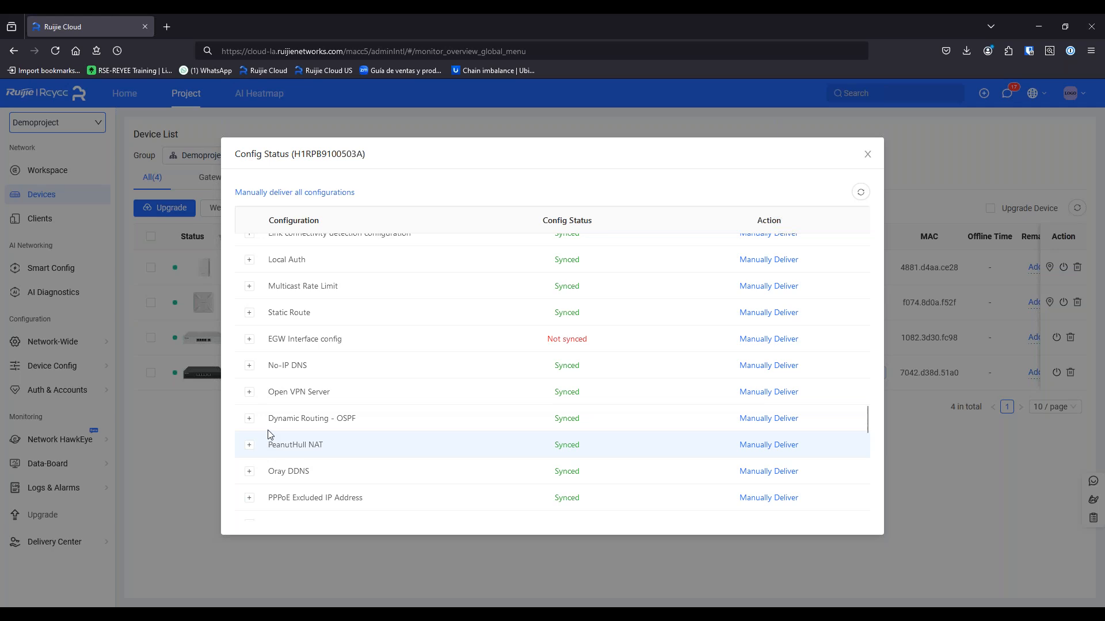
pyautogui.click(865, 156)
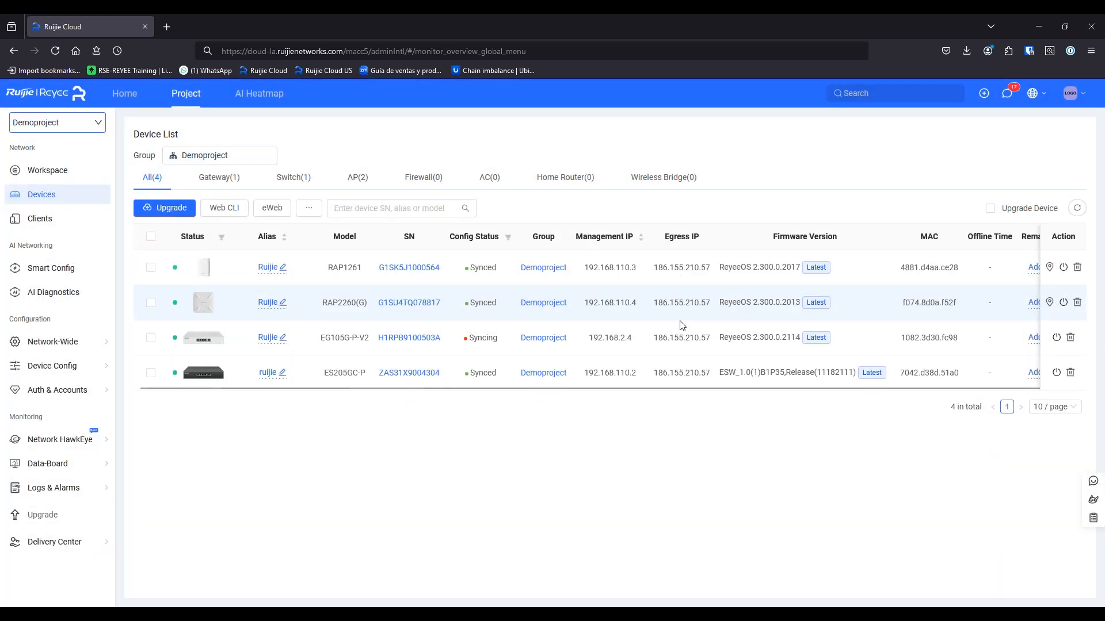
# Select only the RAP1261 access point and bring up its firmware Upgrade dialog
pyautogui.click(150, 272)
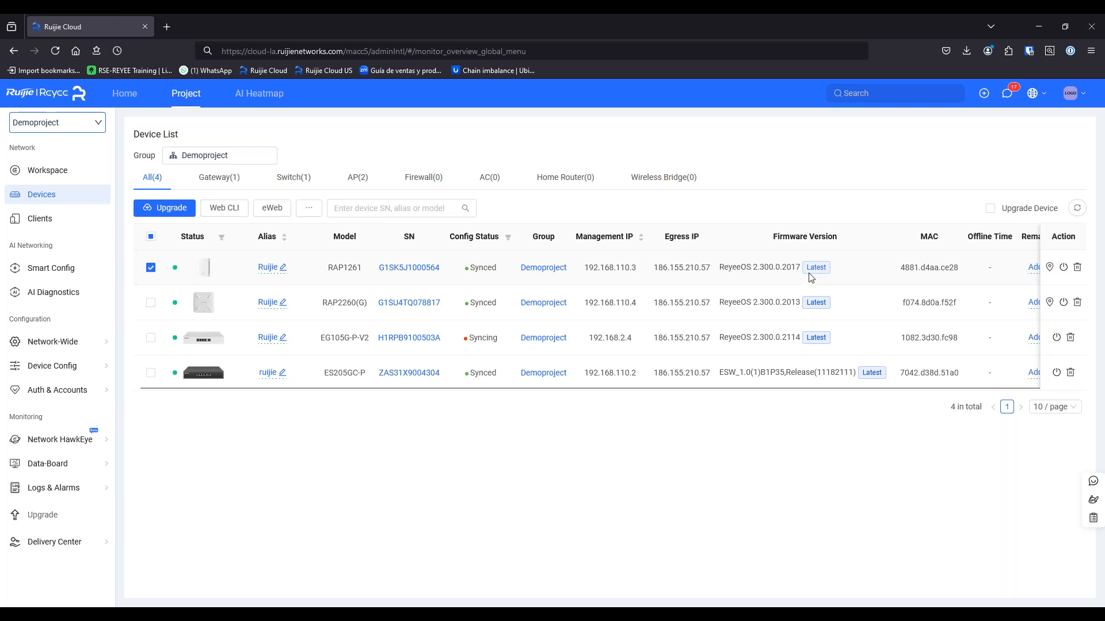
pyautogui.click(172, 208)
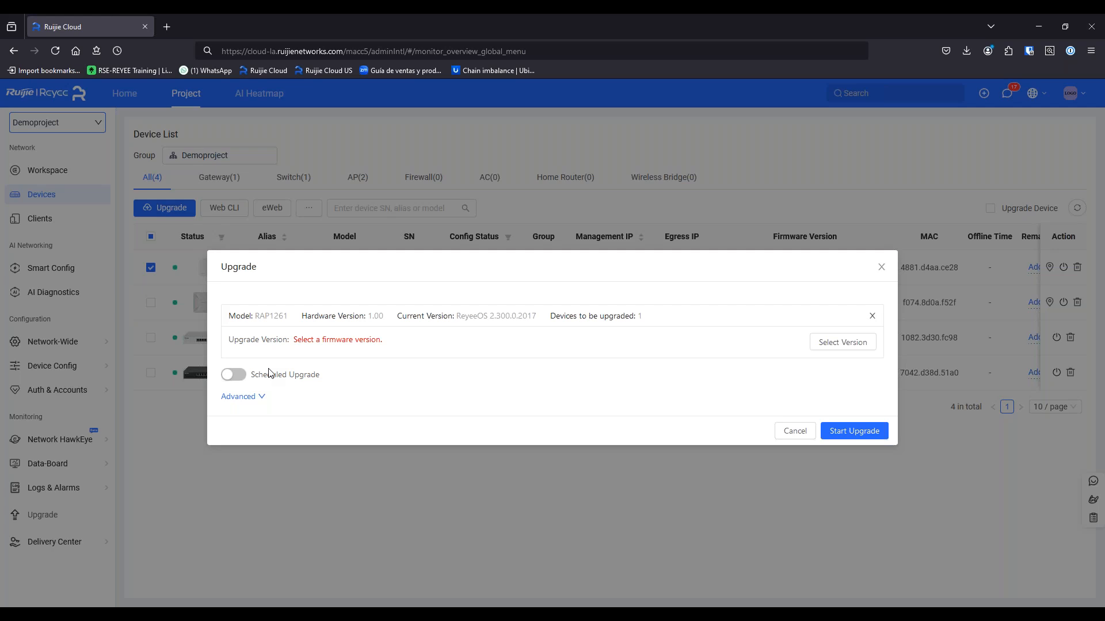
# Select all four devices, view their combined upgrade options, and close without upgrading
pyautogui.click(881, 267)
pyautogui.click(151, 303)
pyautogui.click(151, 373)
pyautogui.click(150, 338)
pyautogui.click(165, 211)
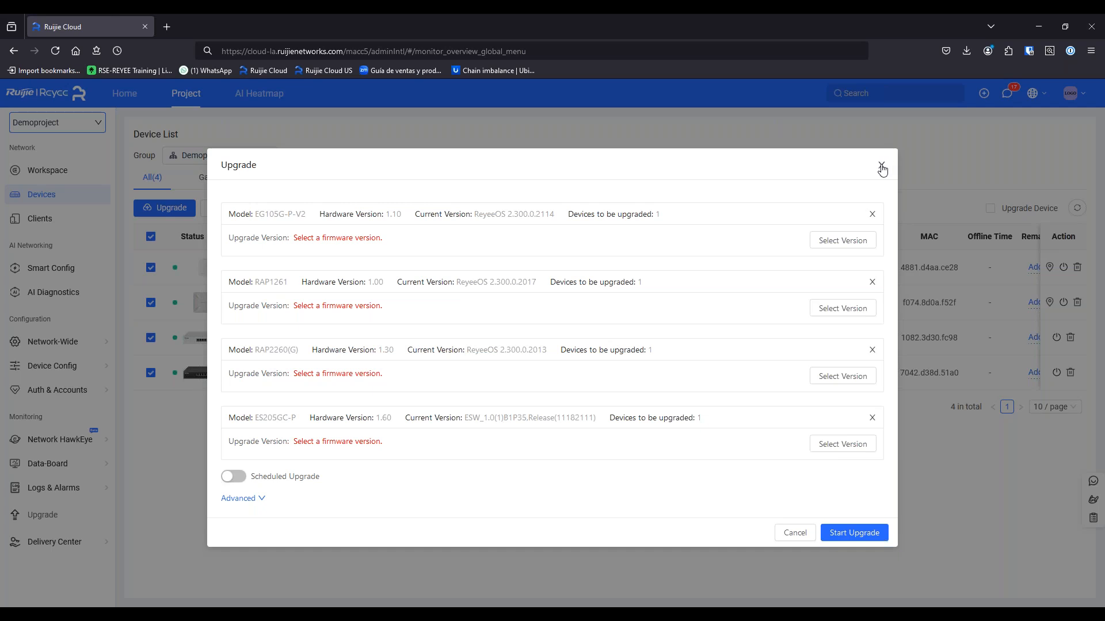
pyautogui.click(881, 166)
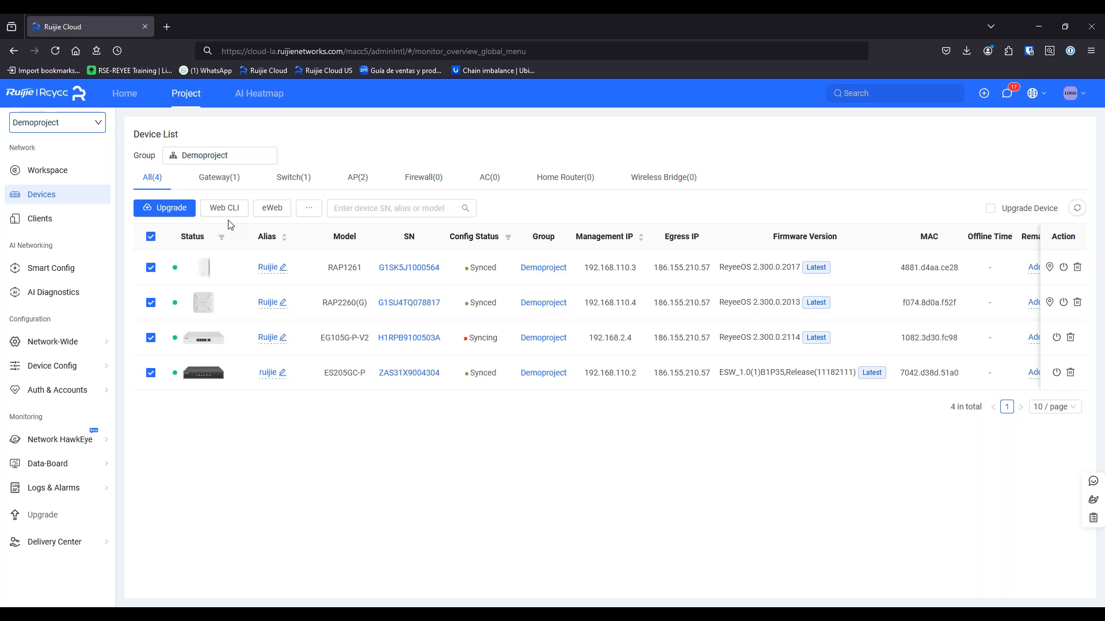
# Narrow the selection to the EG105G-P-V2 gateway alone and open Web CLI for it
pyautogui.click(236, 211)
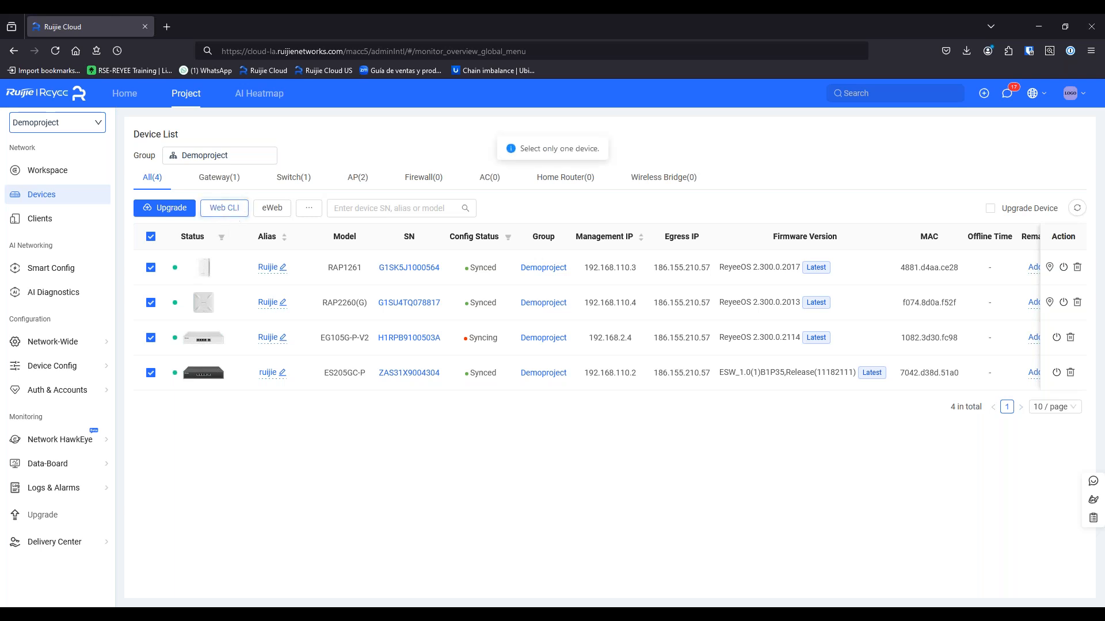
pyautogui.click(151, 237)
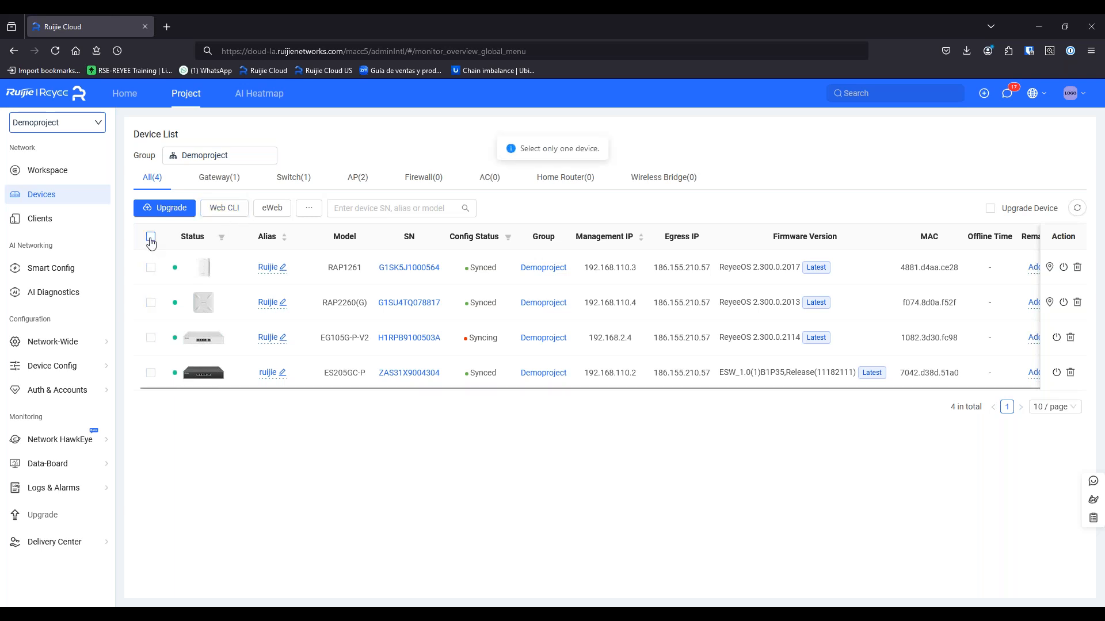
pyautogui.click(149, 374)
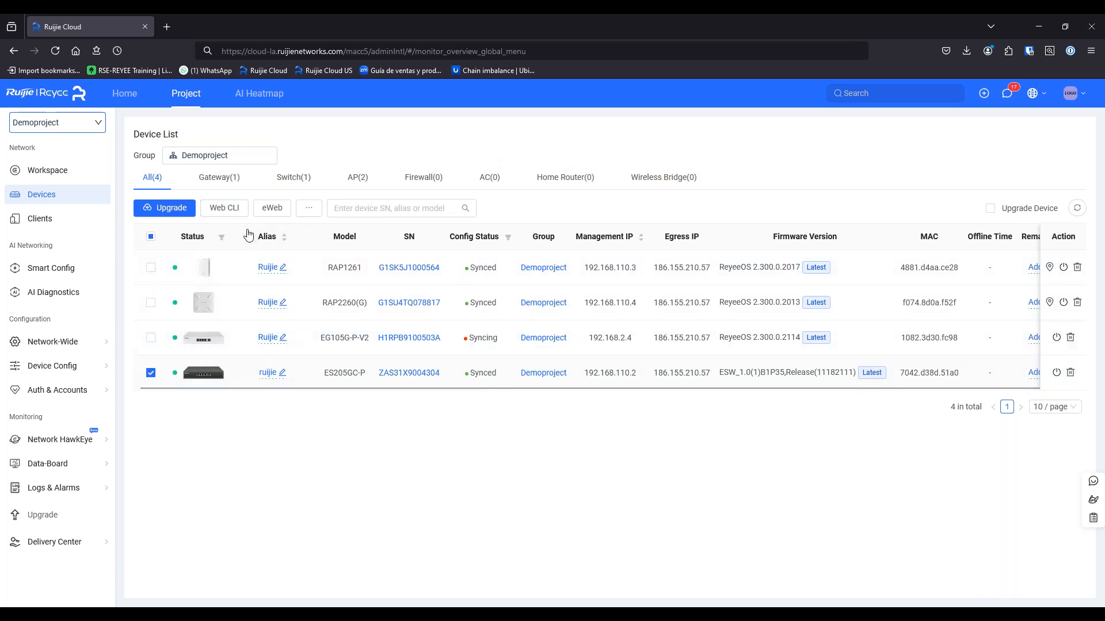
pyautogui.click(224, 208)
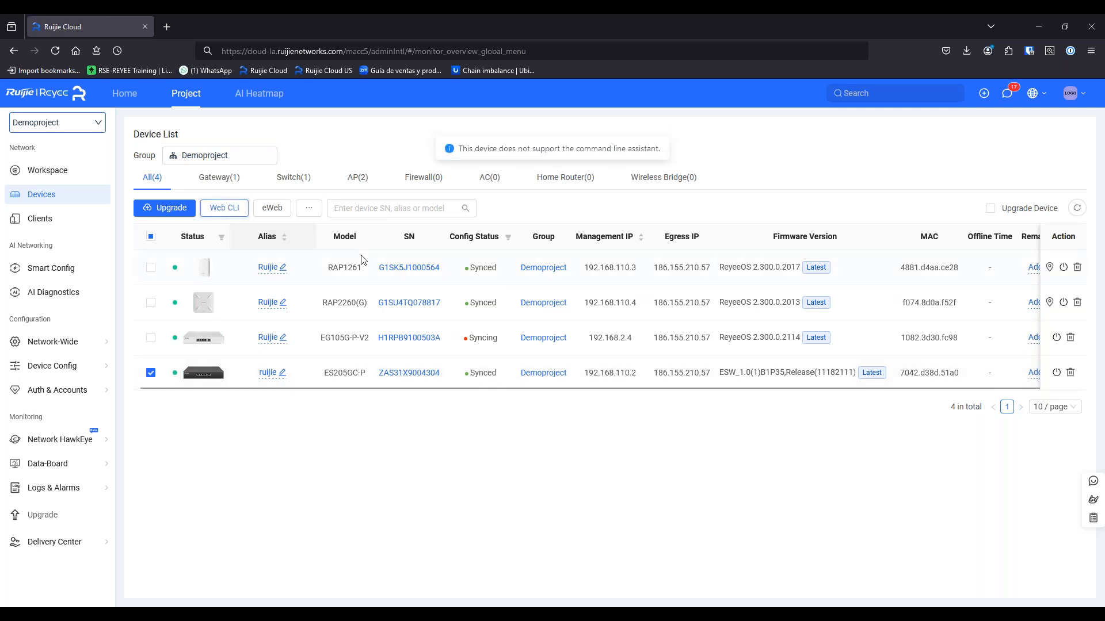
pyautogui.click(151, 373)
pyautogui.click(151, 339)
pyautogui.click(234, 213)
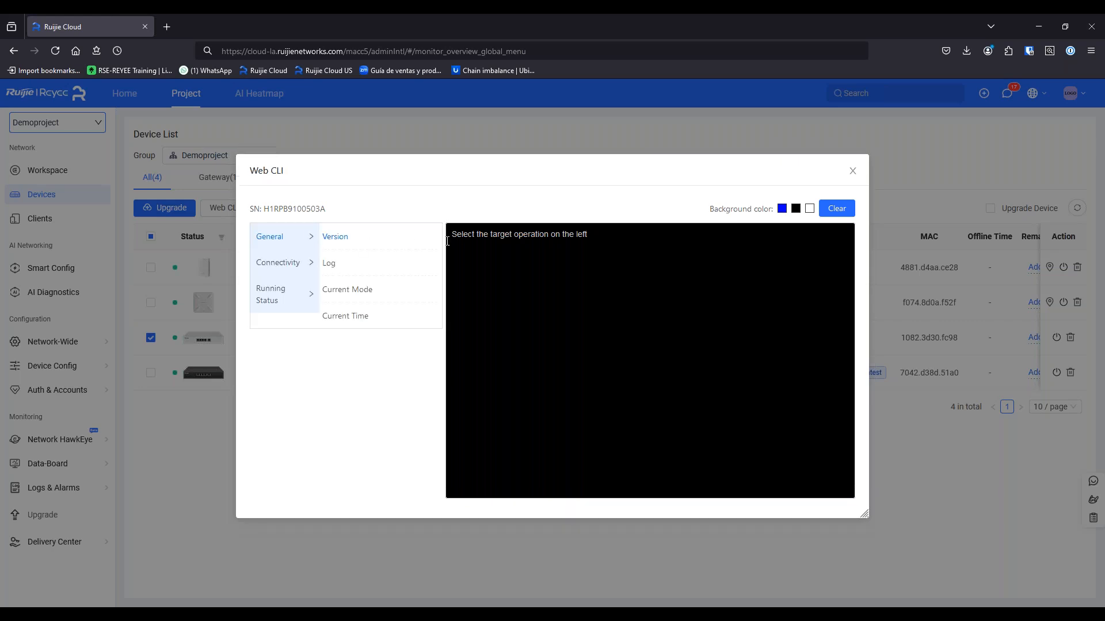
# Print the gateway's version, system log, current mode and current time in Web CLI
pyautogui.click(336, 239)
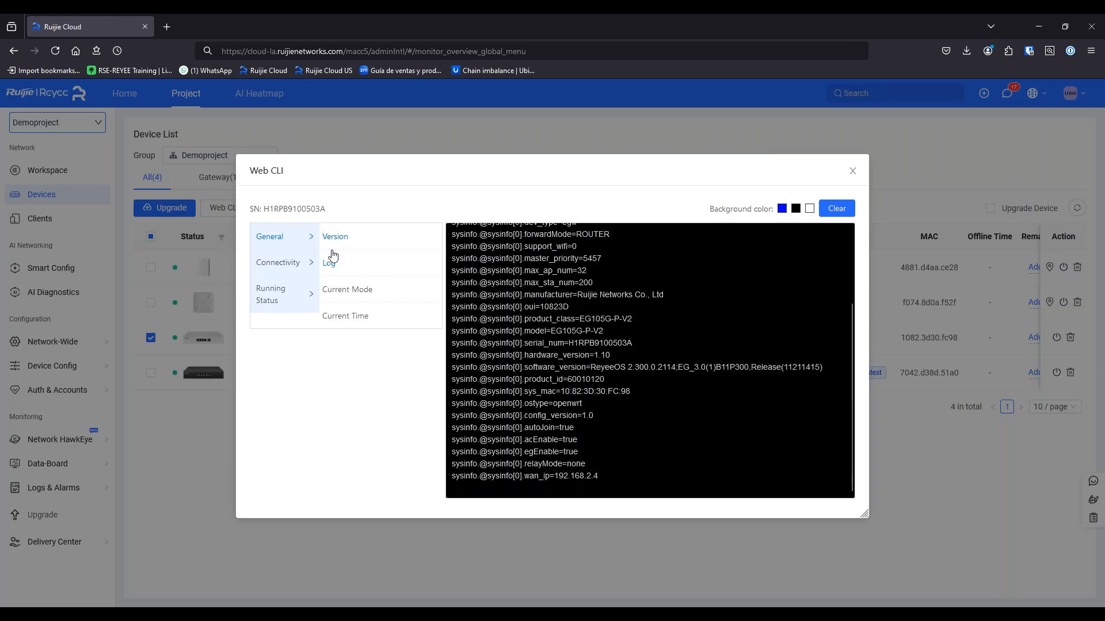
pyautogui.scroll(3, 639, 380)
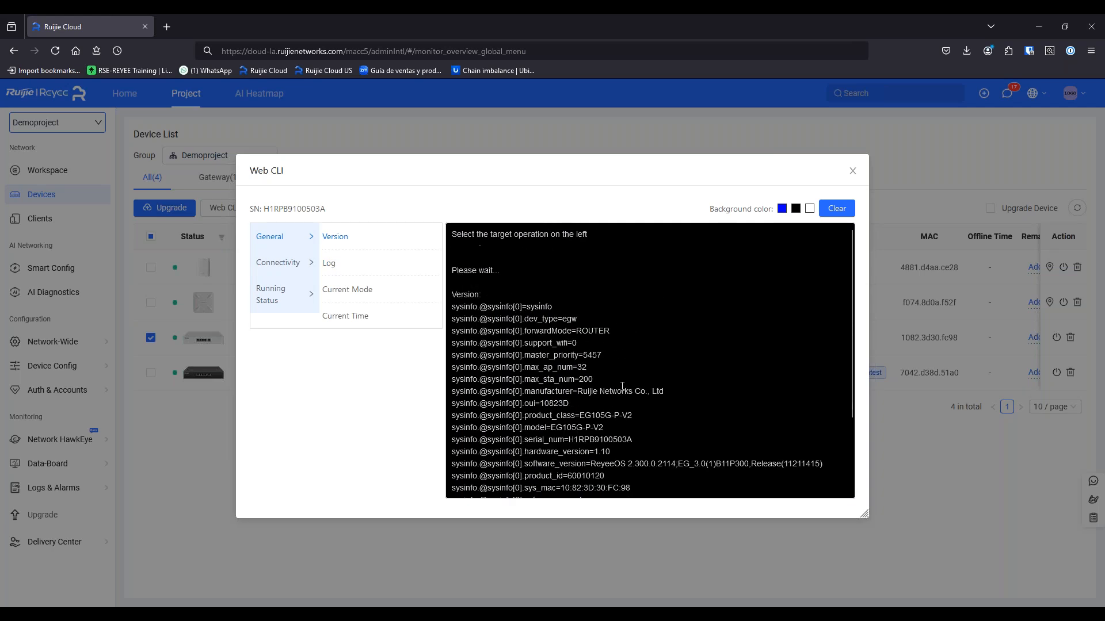
pyautogui.scroll(-2, 588, 382)
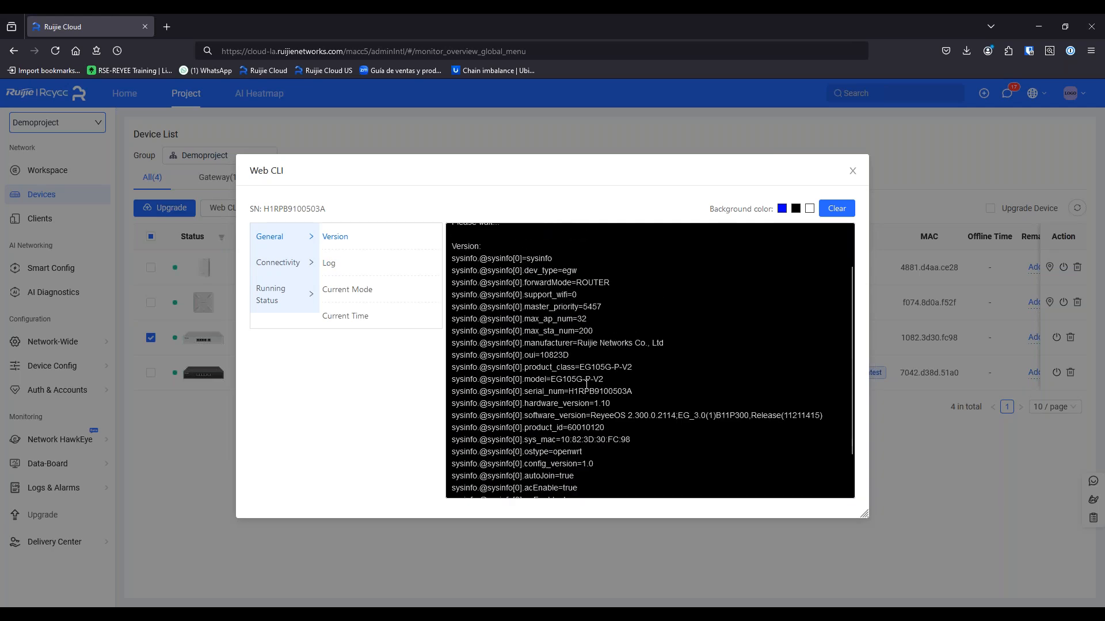
pyautogui.click(331, 266)
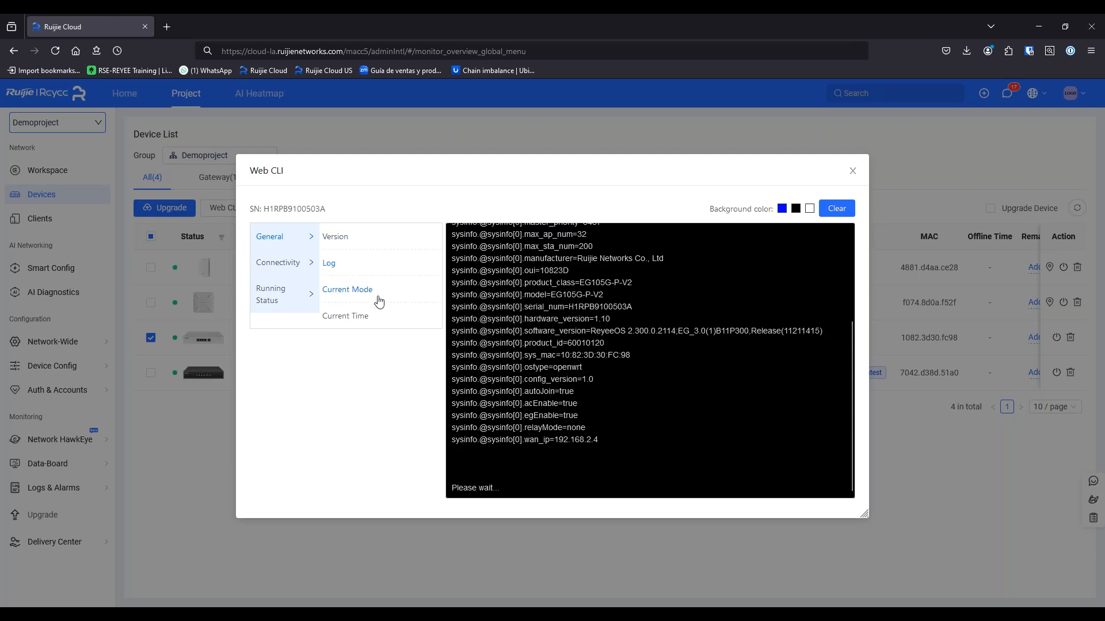
pyautogui.click(367, 304)
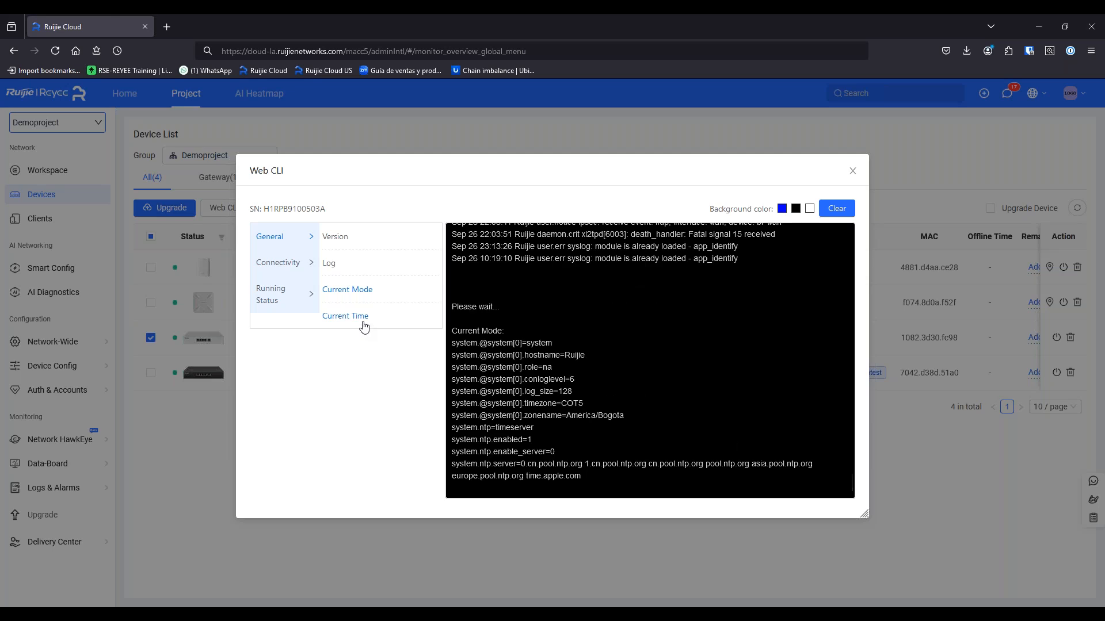
pyautogui.click(363, 327)
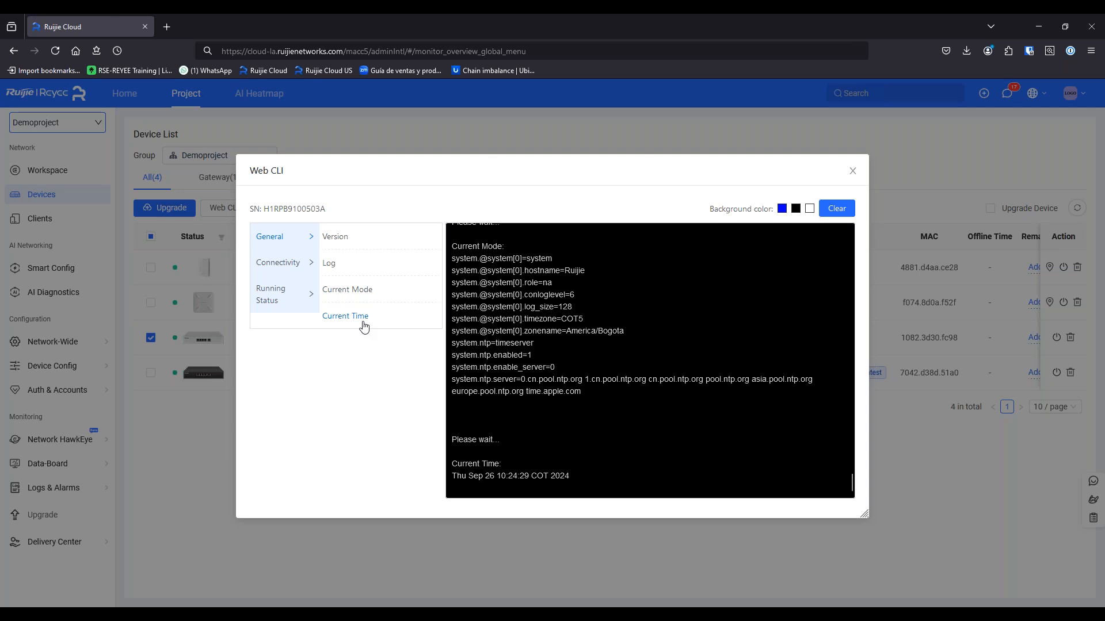
pyautogui.click(290, 265)
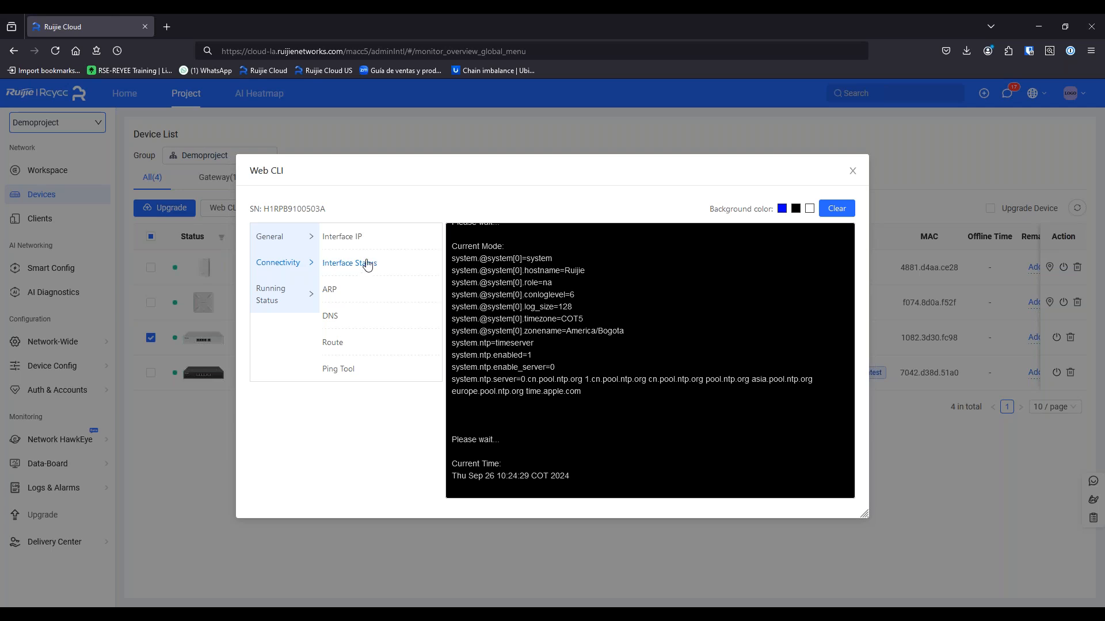
# Print the gateway's ARP and Route tables under Connectivity, then close Web CLI
pyautogui.click(334, 296)
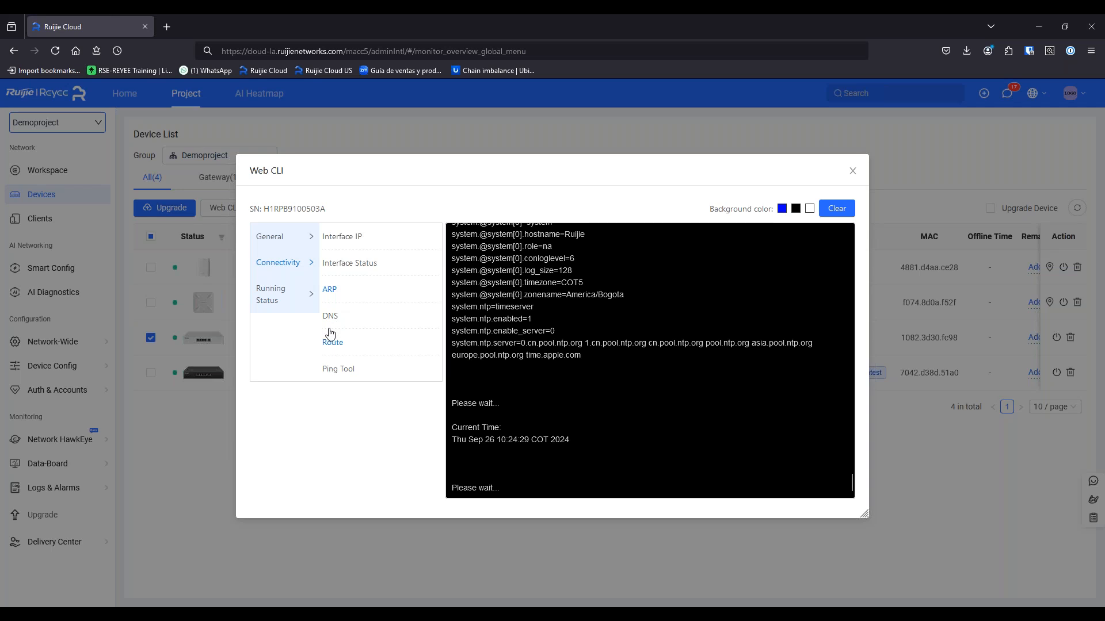
pyautogui.click(343, 344)
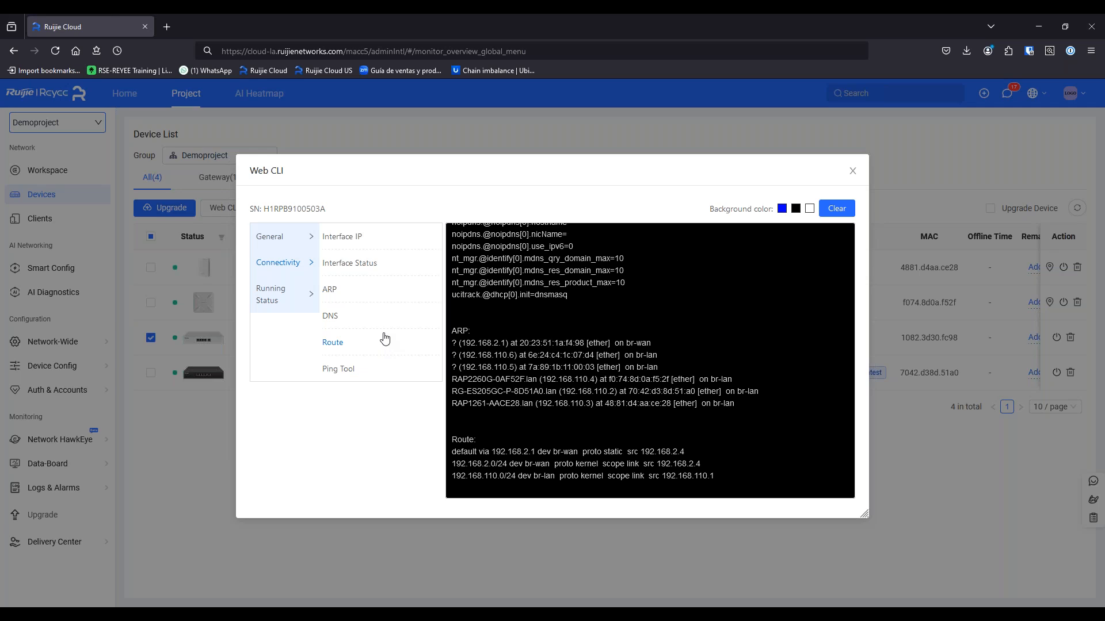
pyautogui.click(853, 172)
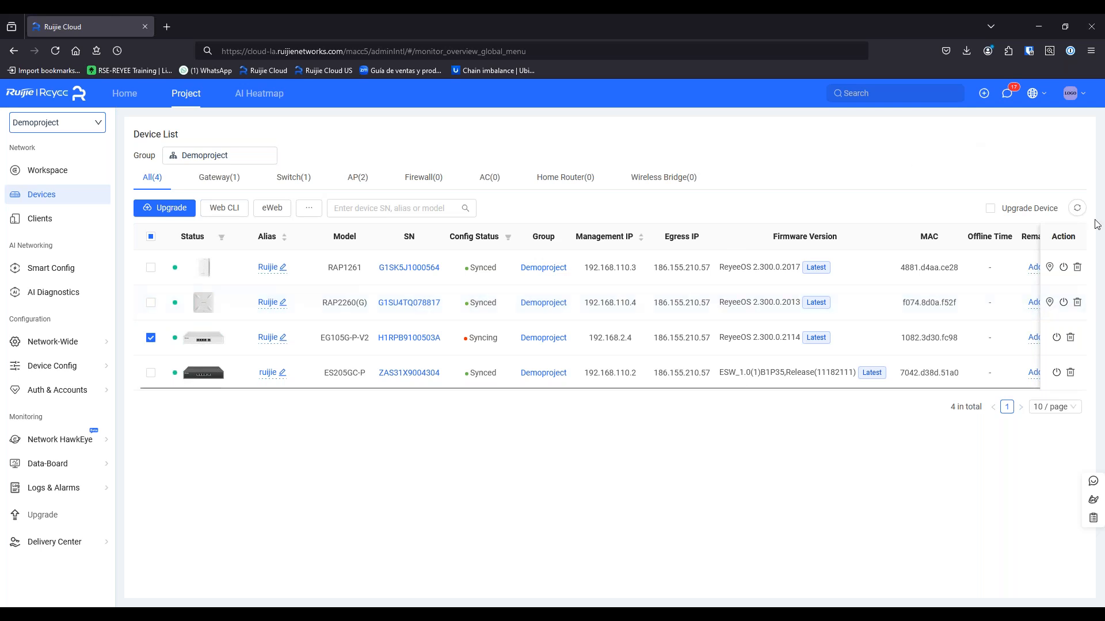
# Refresh the device list, confirm the EG105G-P-V2 gateway shows Synced, and open its device information page
pyautogui.click(1079, 210)
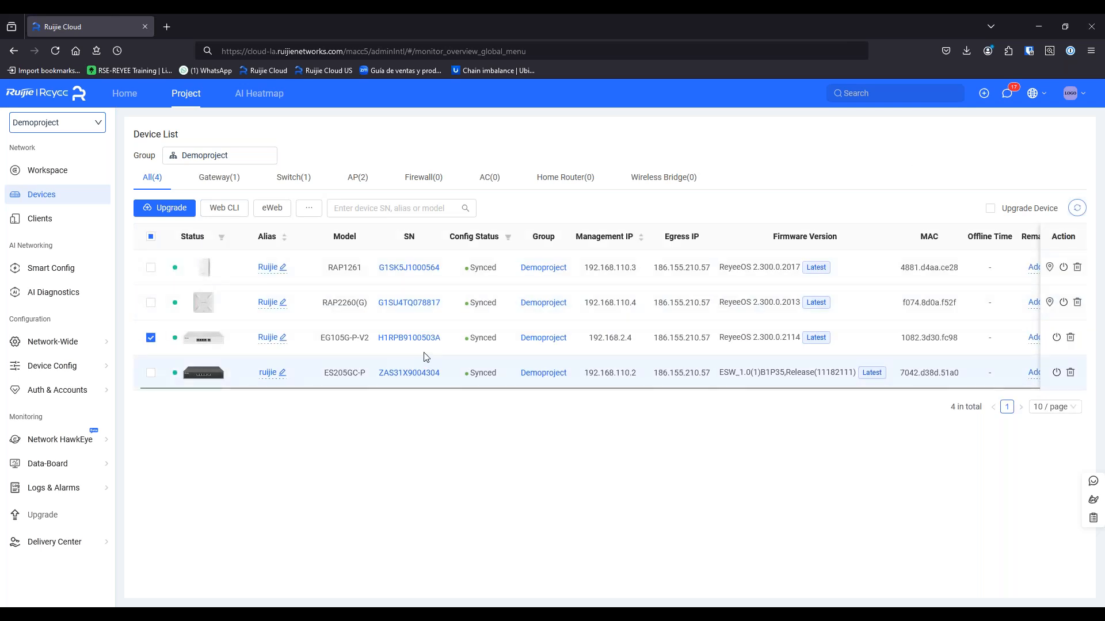
pyautogui.click(477, 340)
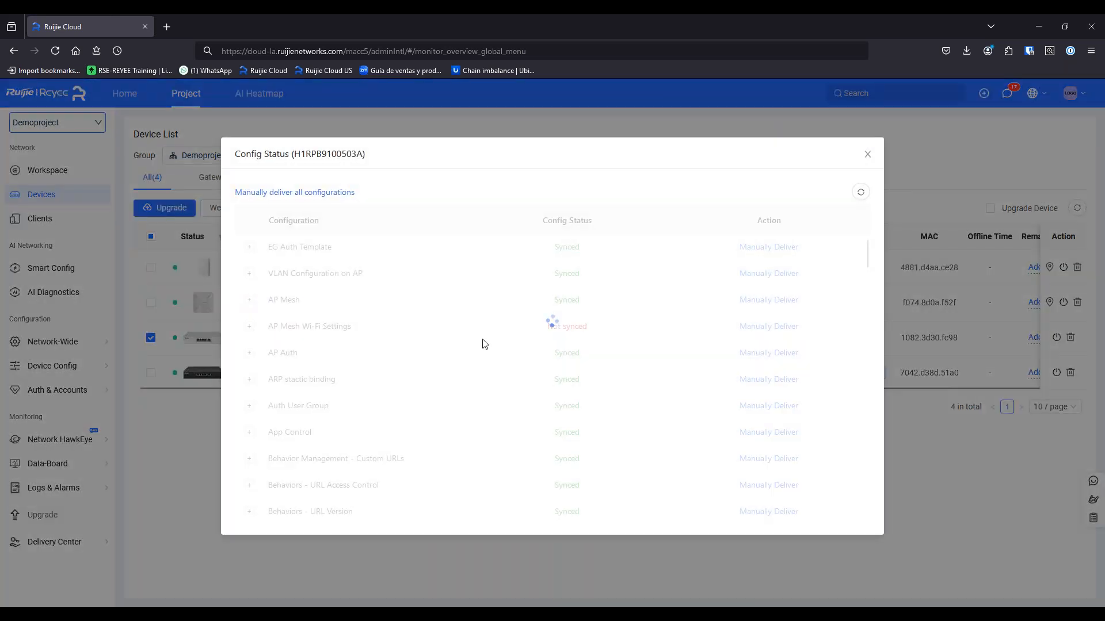
pyautogui.scroll(-5, 495, 331)
pyautogui.scroll(10, 523, 351)
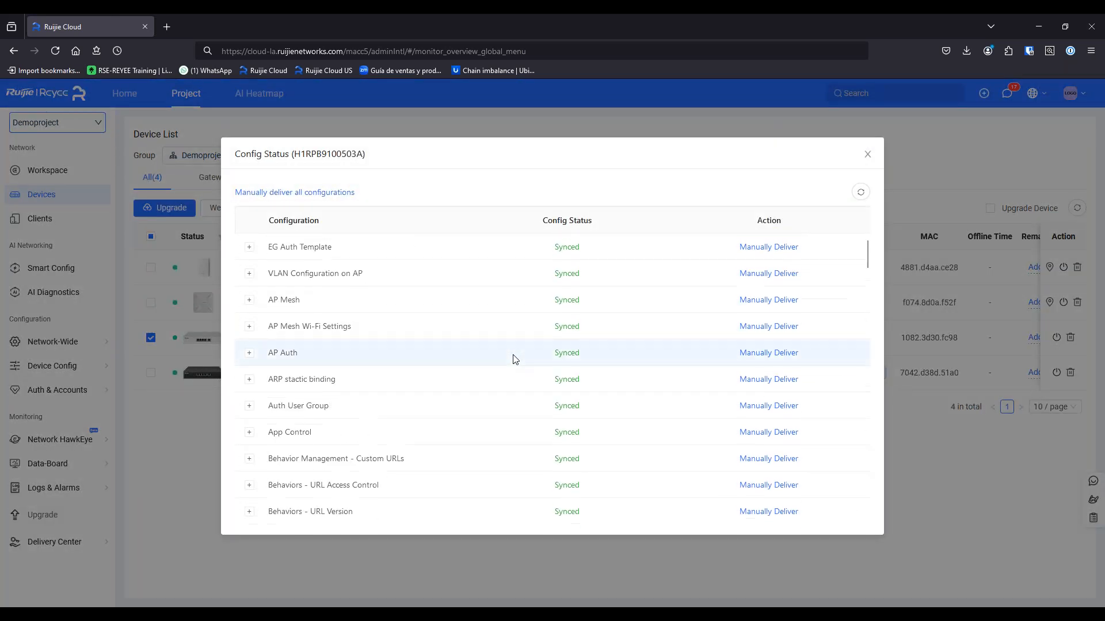
pyautogui.press('Escape')
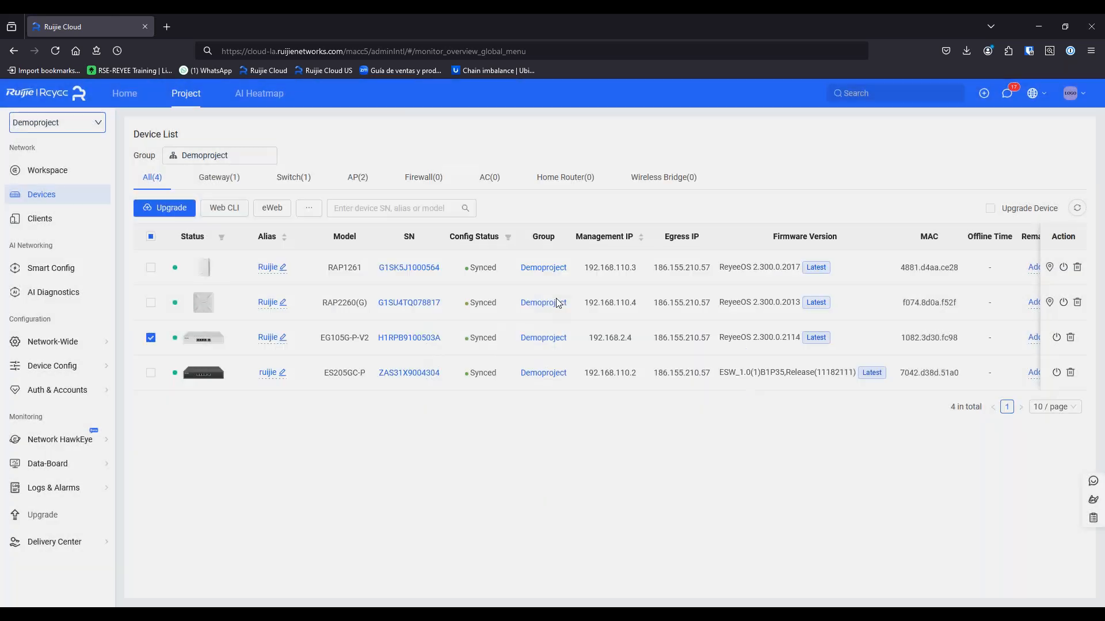
pyautogui.click(410, 341)
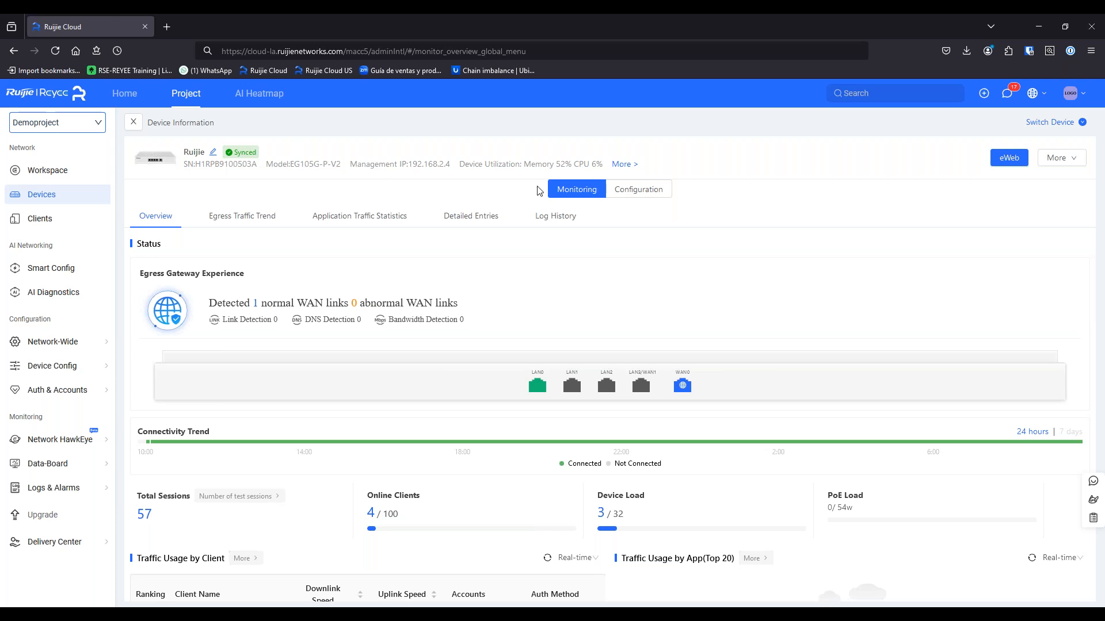
# View the gateway's full basic device info (ReyeeOS 2.300.0.2114, router mode), then close the panel
pyautogui.click(626, 166)
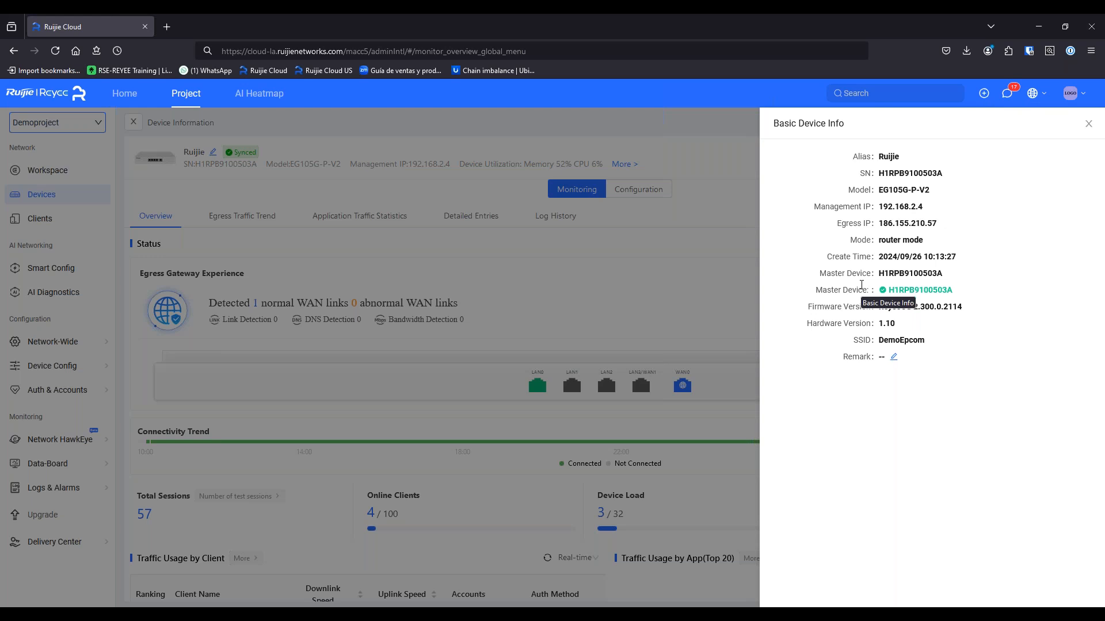
pyautogui.click(1090, 125)
pyautogui.scroll(-5, 563, 330)
pyautogui.scroll(5, 559, 334)
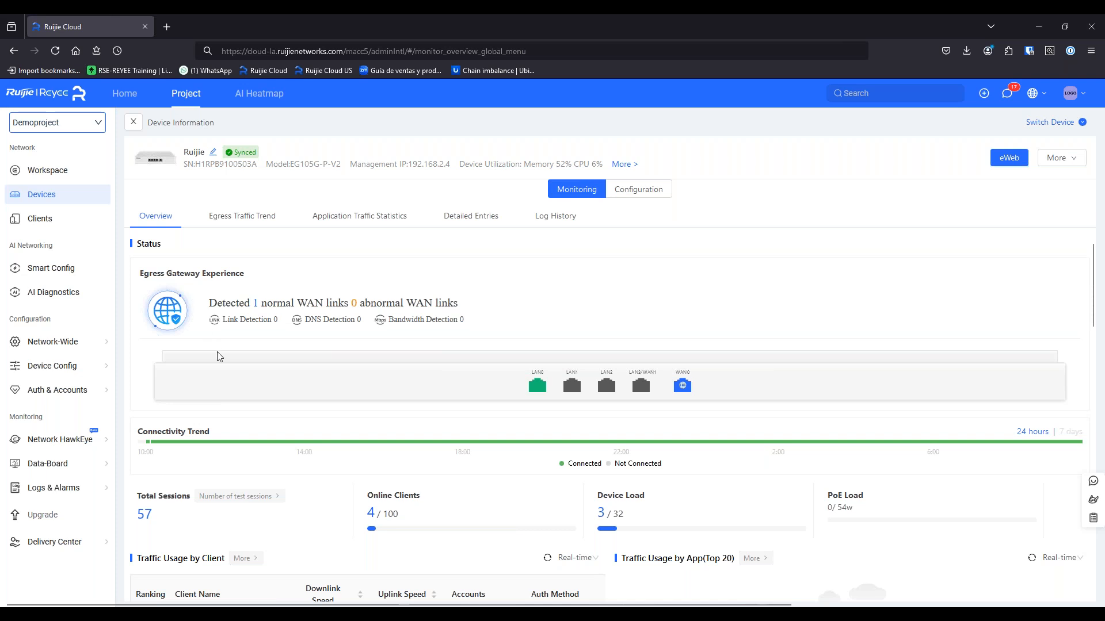
pyautogui.scroll(-3, 311, 409)
pyautogui.scroll(3, 310, 411)
pyautogui.scroll(-2, 429, 420)
pyautogui.scroll(-1, 402, 410)
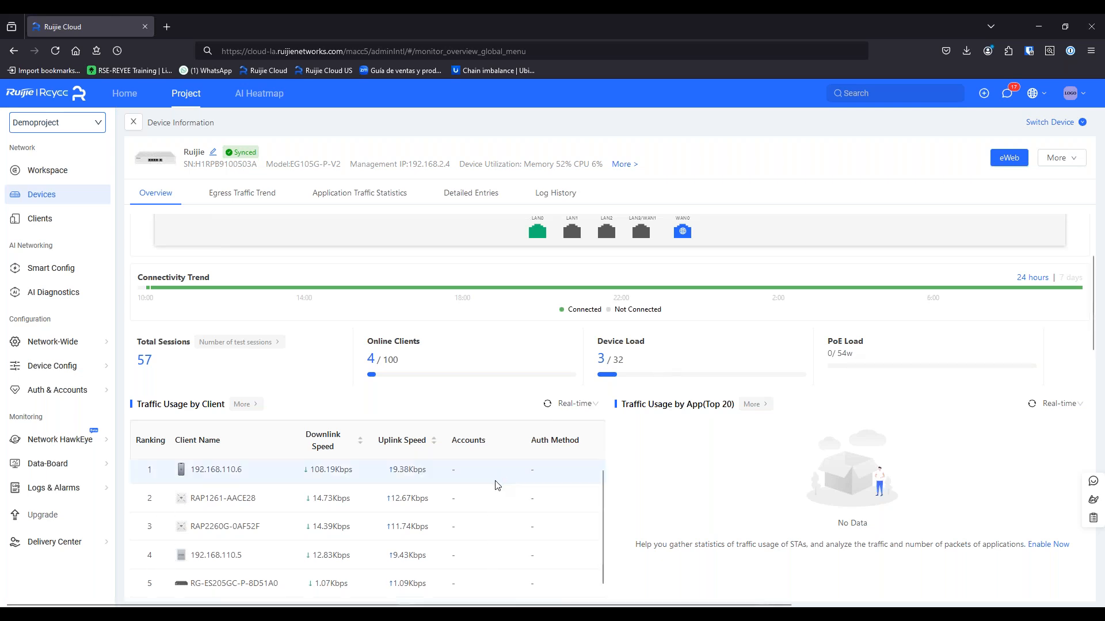
pyautogui.scroll(-2, 597, 486)
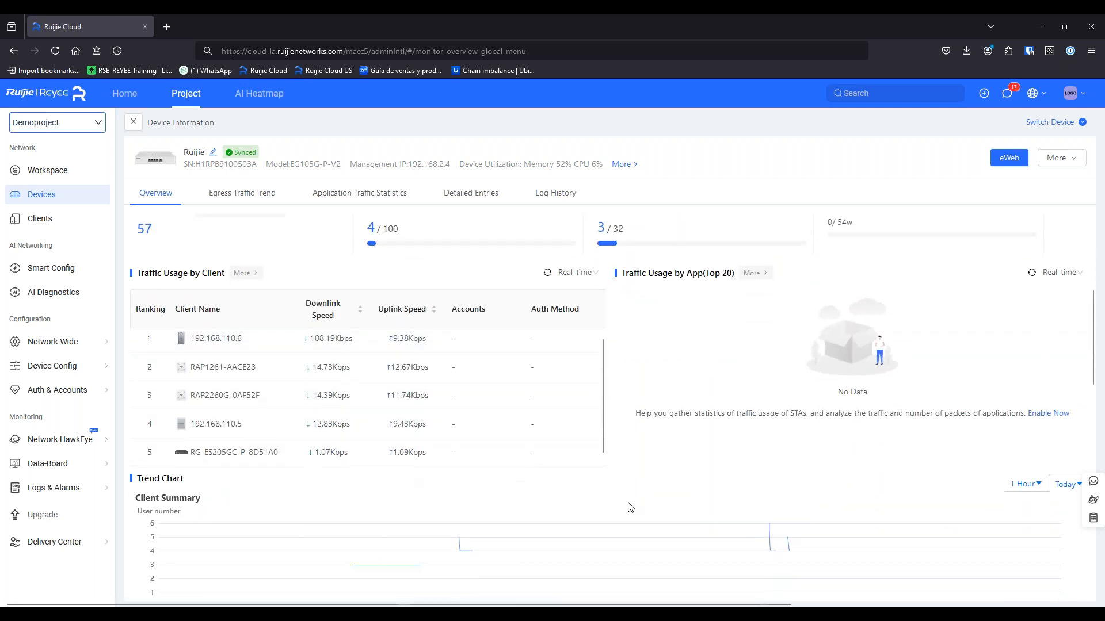
pyautogui.scroll(-3, 673, 489)
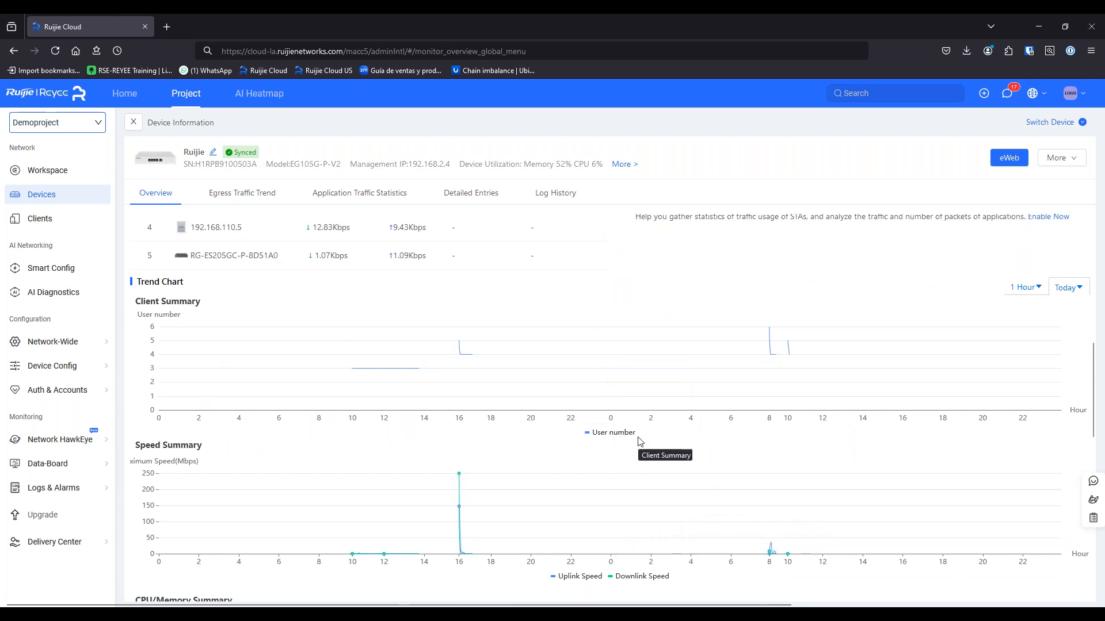
pyautogui.scroll(-3, 640, 448)
pyautogui.scroll(-3, 648, 457)
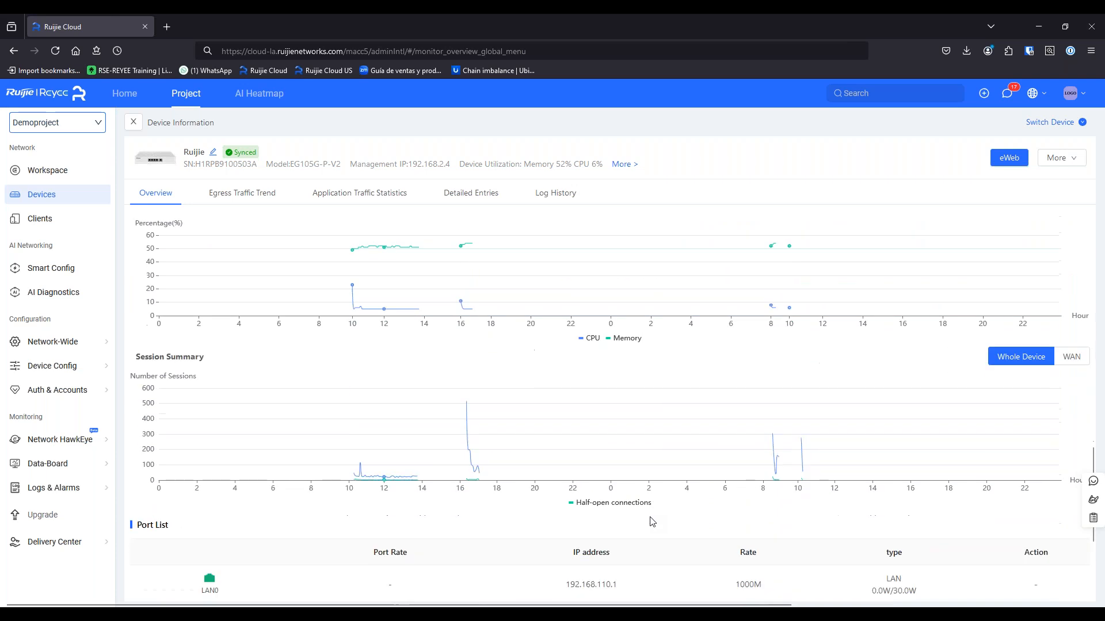
pyautogui.scroll(-3, 644, 518)
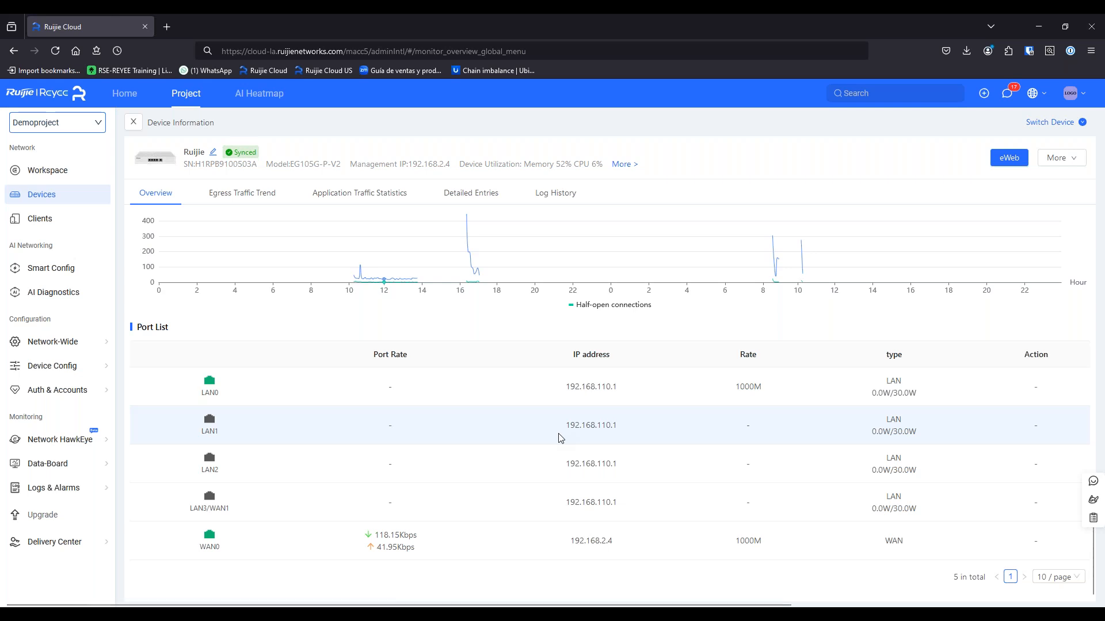
pyautogui.scroll(10, 484, 494)
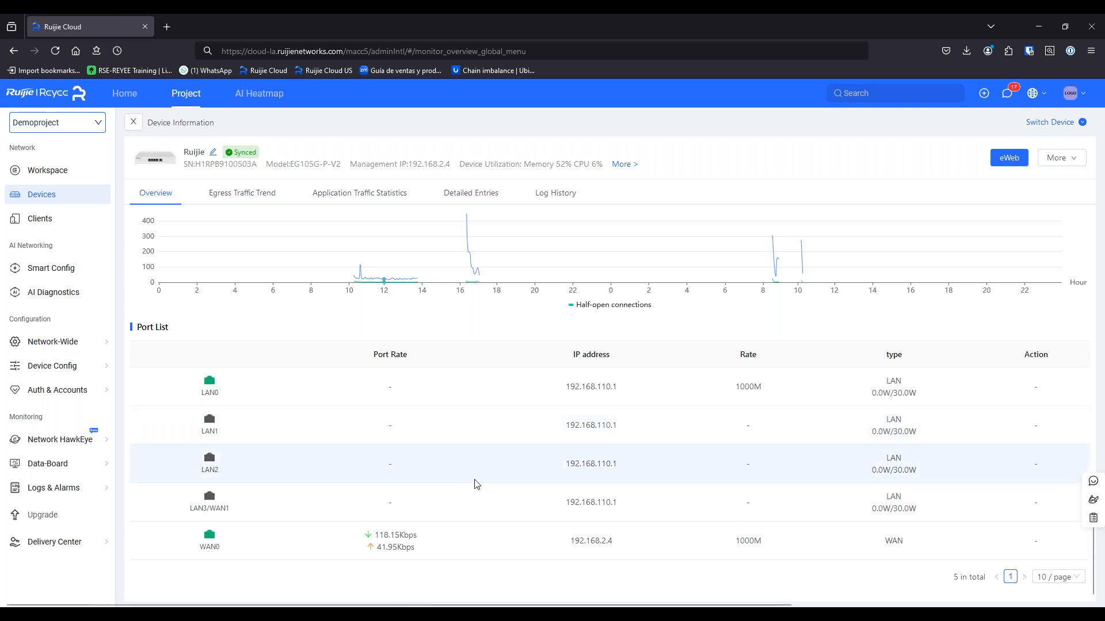
pyautogui.scroll(5, 485, 494)
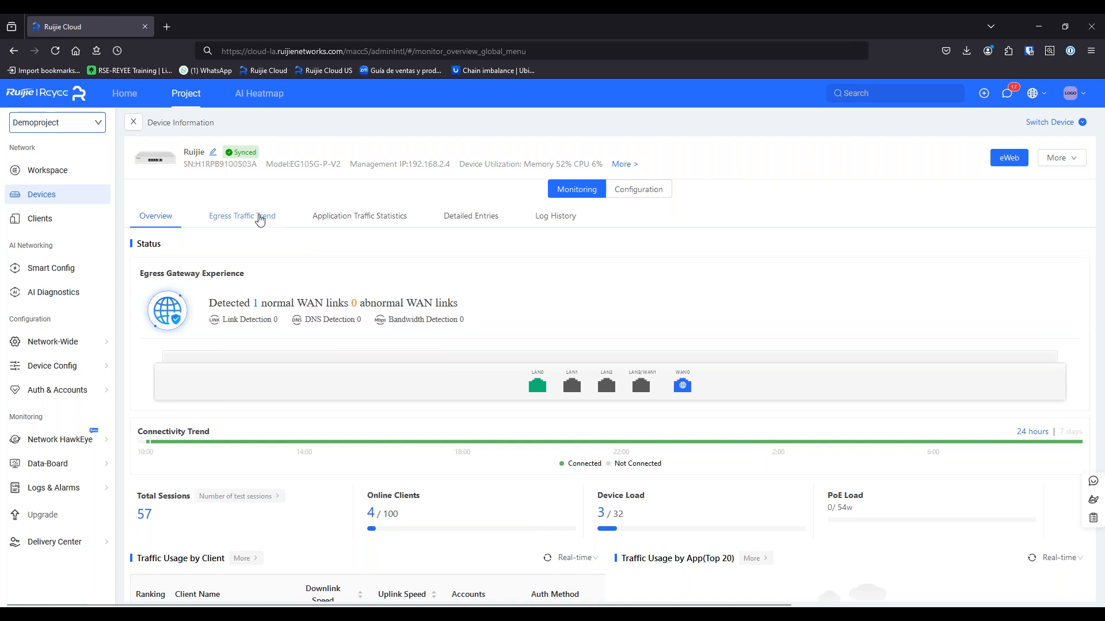
# Review the gateway's egress traffic speed and DNS charts, then view its empty application traffic statistics
pyautogui.click(262, 224)
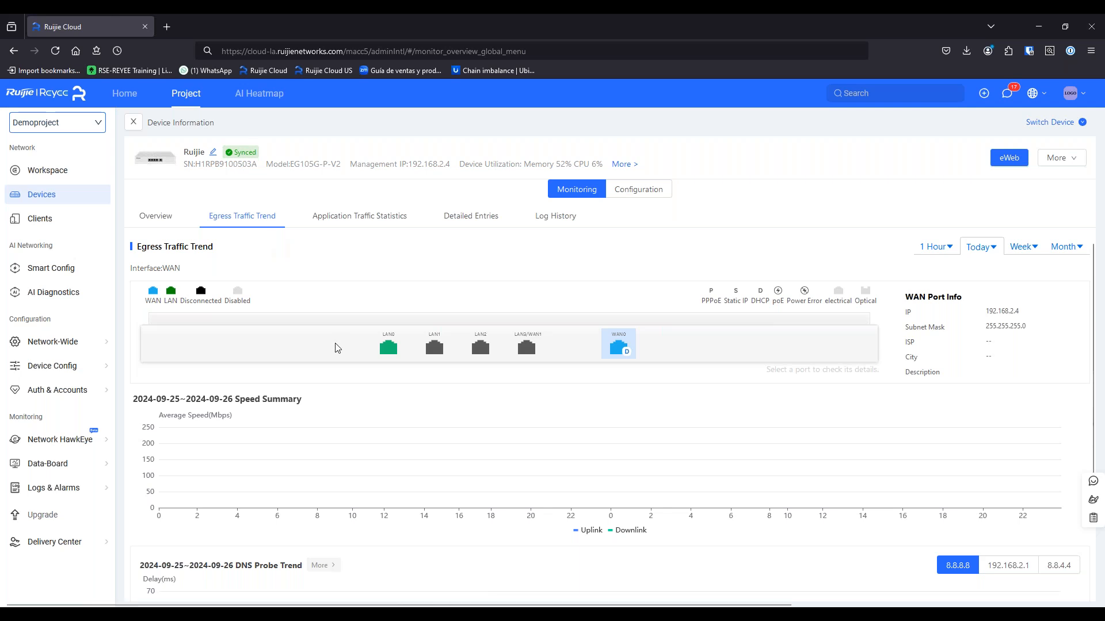
pyautogui.scroll(-2, 308, 368)
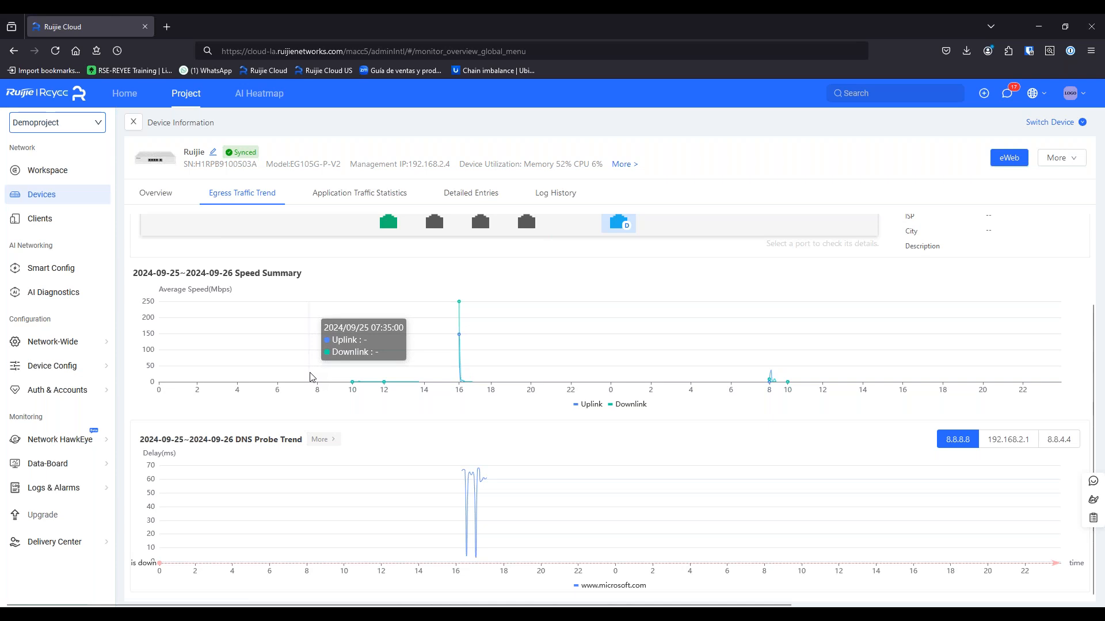
pyautogui.scroll(2, 434, 315)
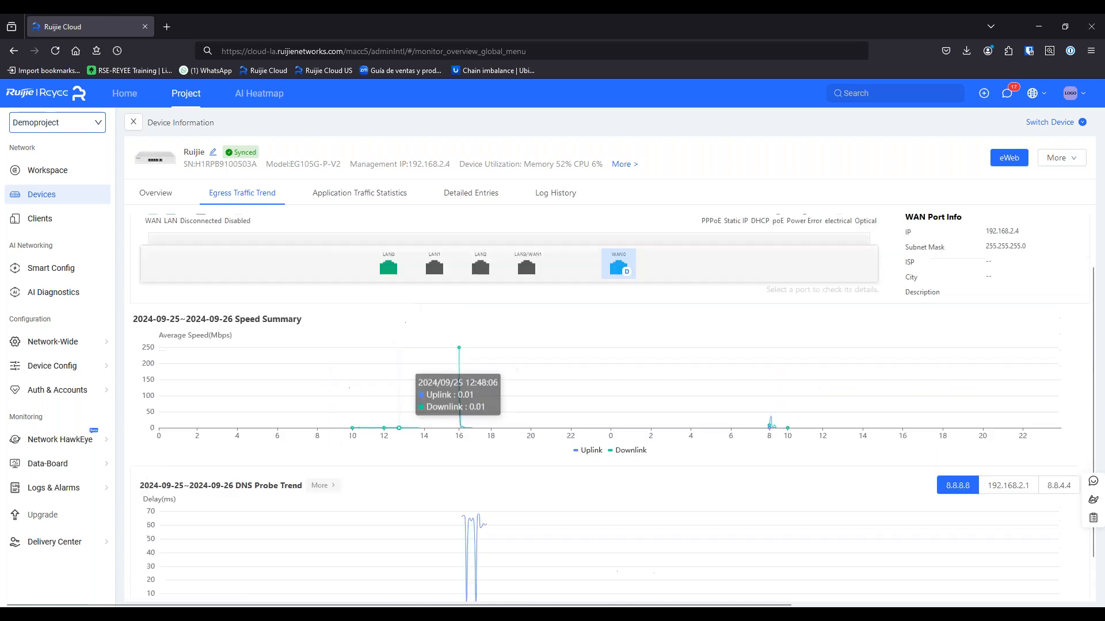
pyautogui.click(379, 222)
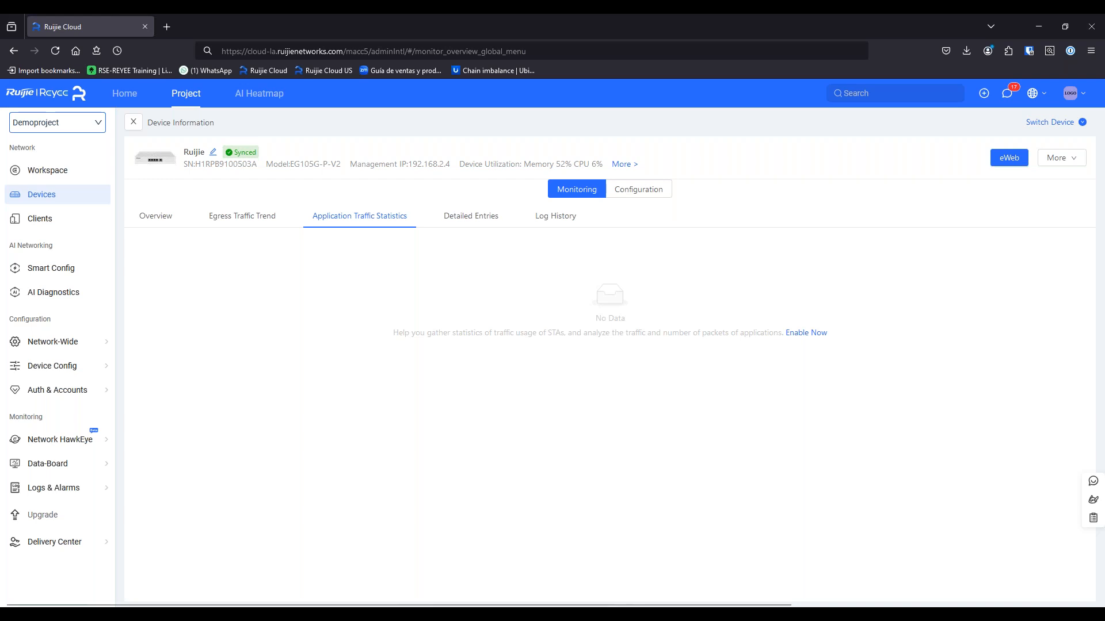
# Look through the gateway's ARP table, DHCP users, 3-route routing table and empty IPv6 neighbor list
pyautogui.click(489, 217)
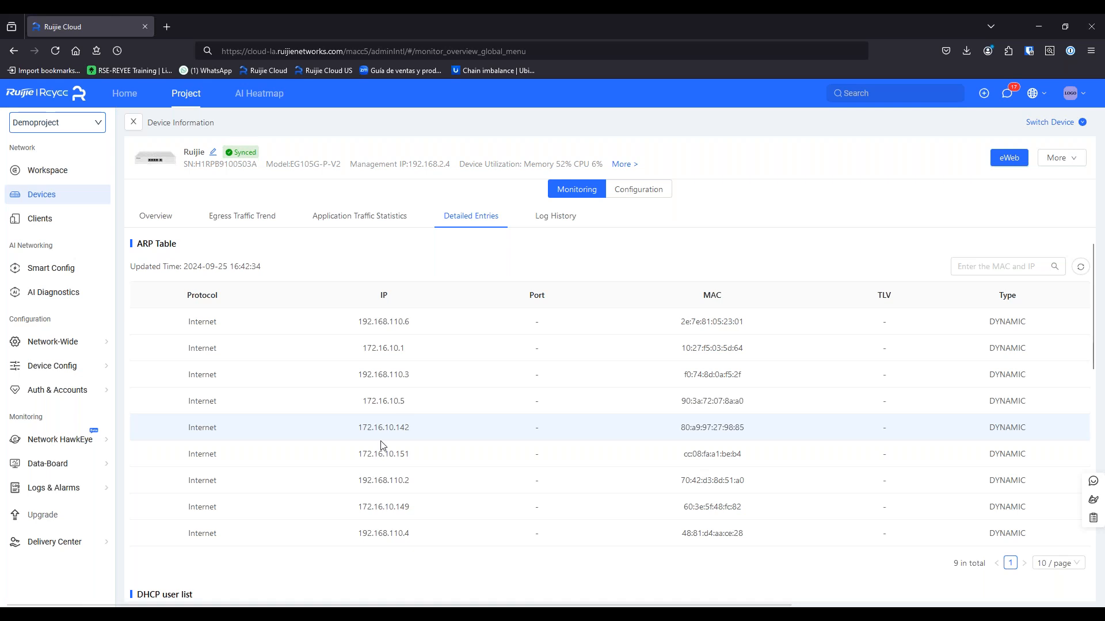
pyautogui.scroll(-3, 401, 426)
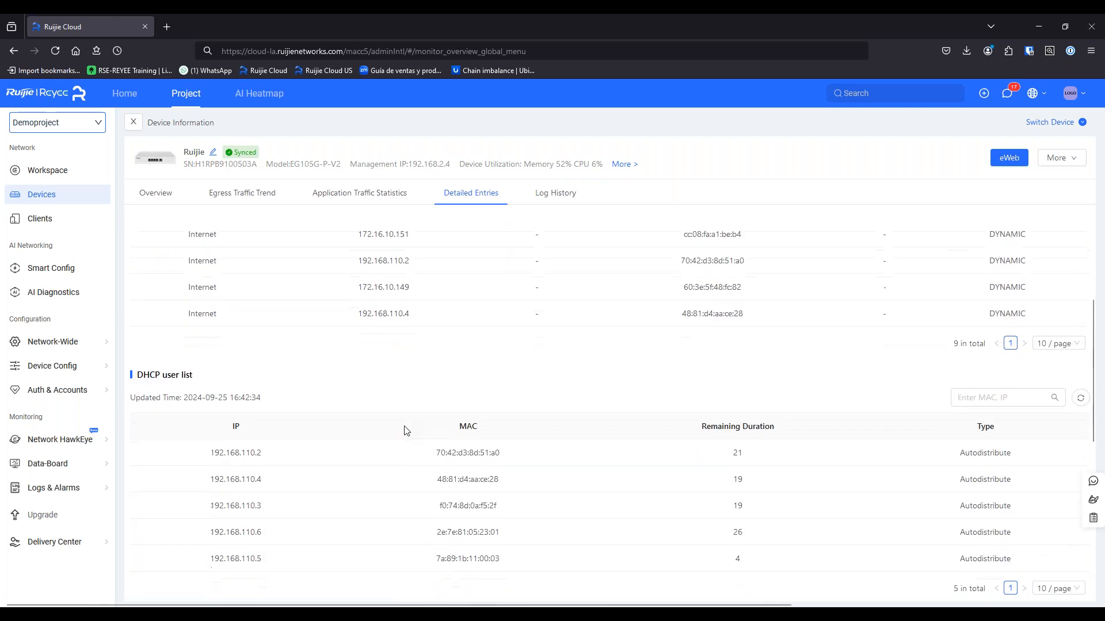
pyautogui.scroll(3, 401, 435)
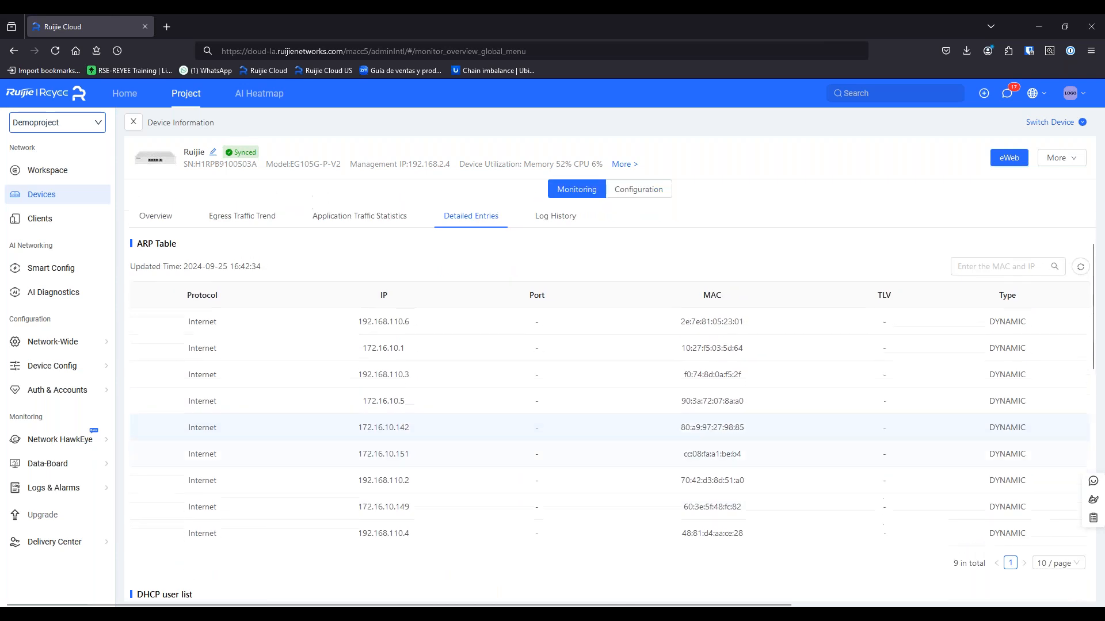
pyautogui.scroll(-5, 396, 429)
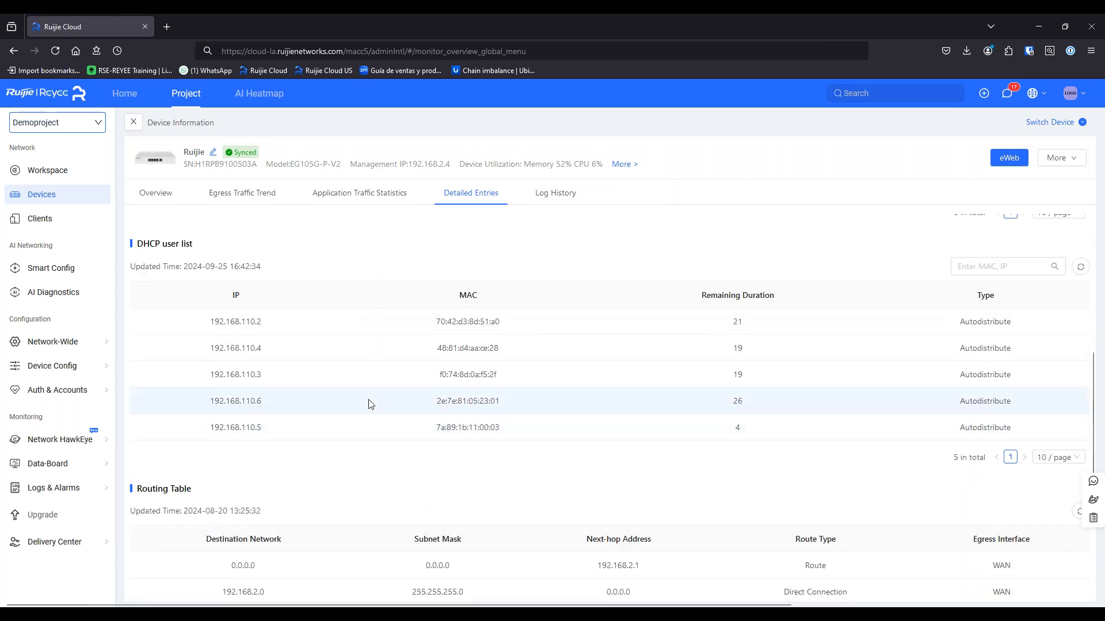
pyautogui.scroll(-4, 391, 426)
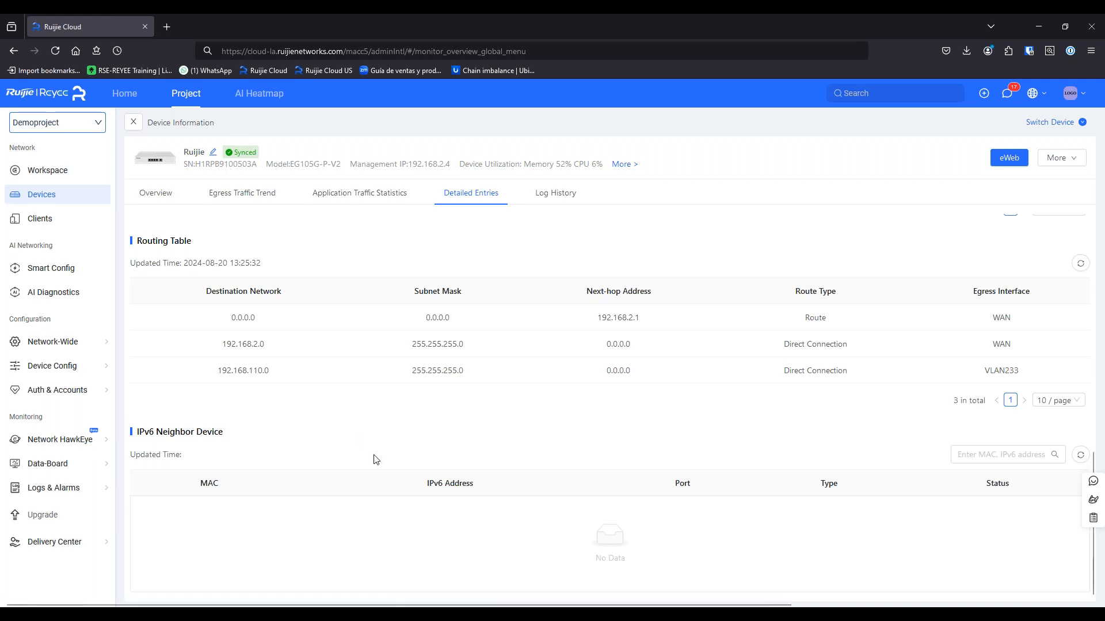
# Browse the gateway's 36-entry device log and configuration log, choosing a configuration log start date
pyautogui.click(563, 193)
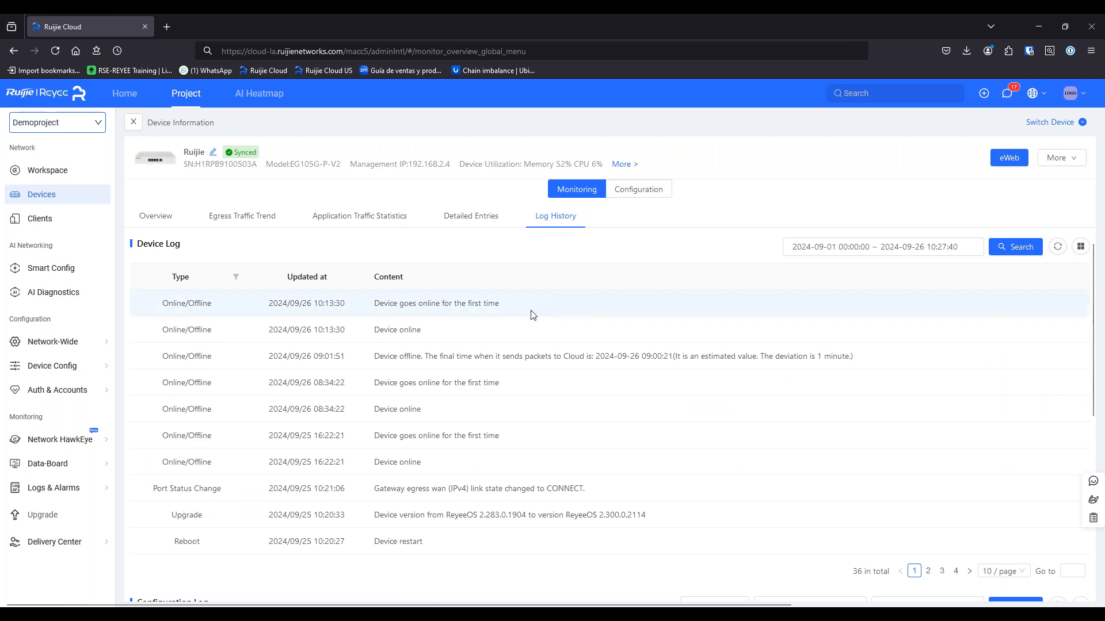
pyautogui.scroll(-3, 493, 373)
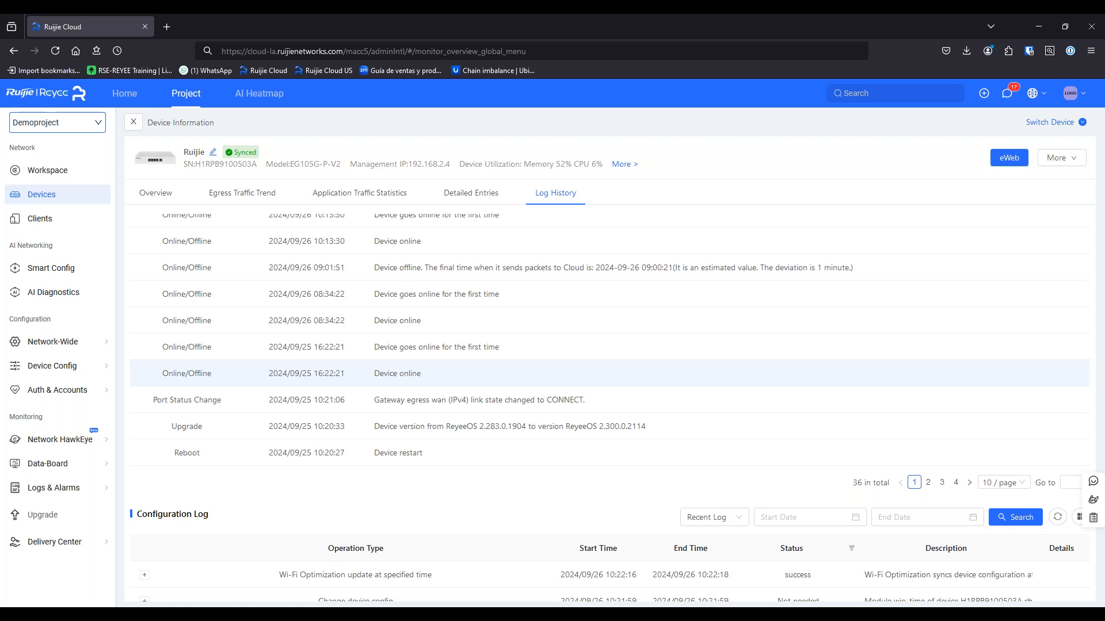
pyautogui.scroll(-9, 476, 397)
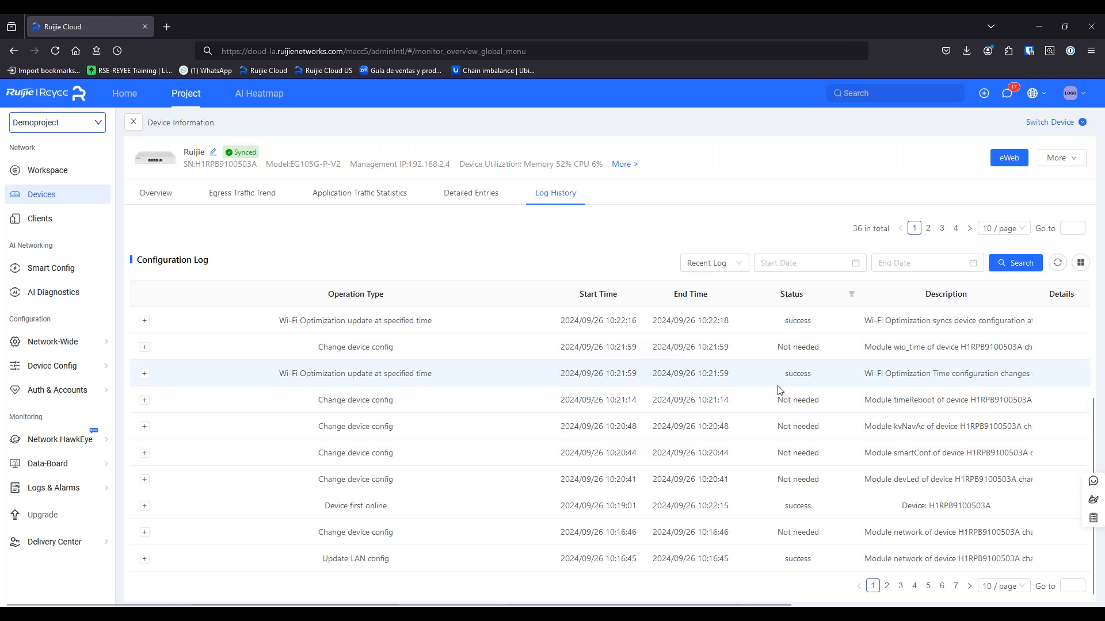
pyautogui.scroll(1, 724, 472)
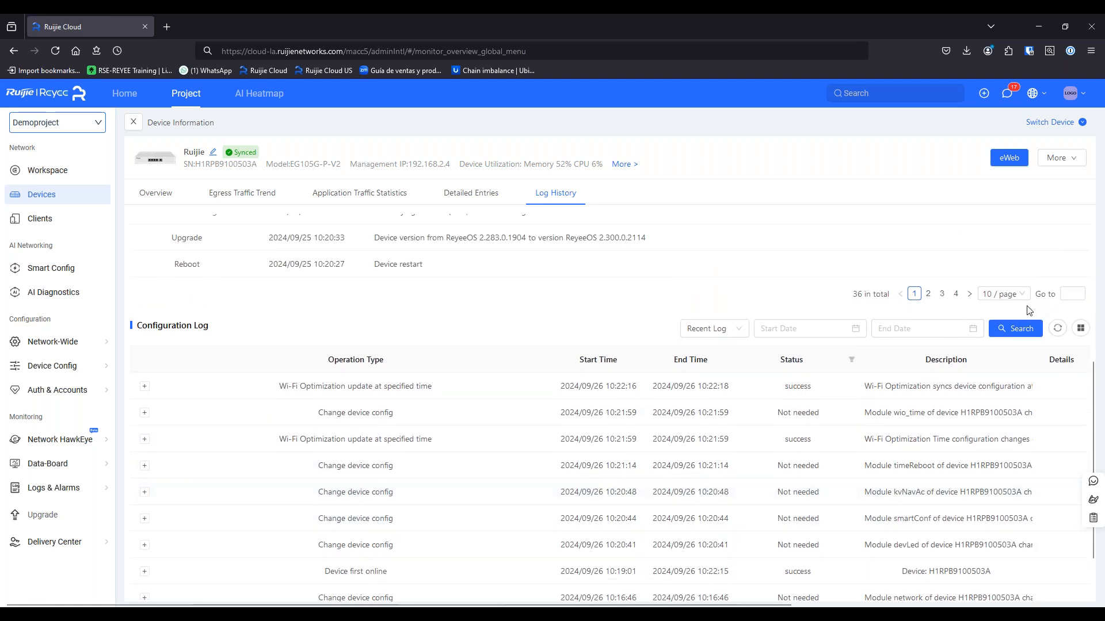
pyautogui.click(854, 331)
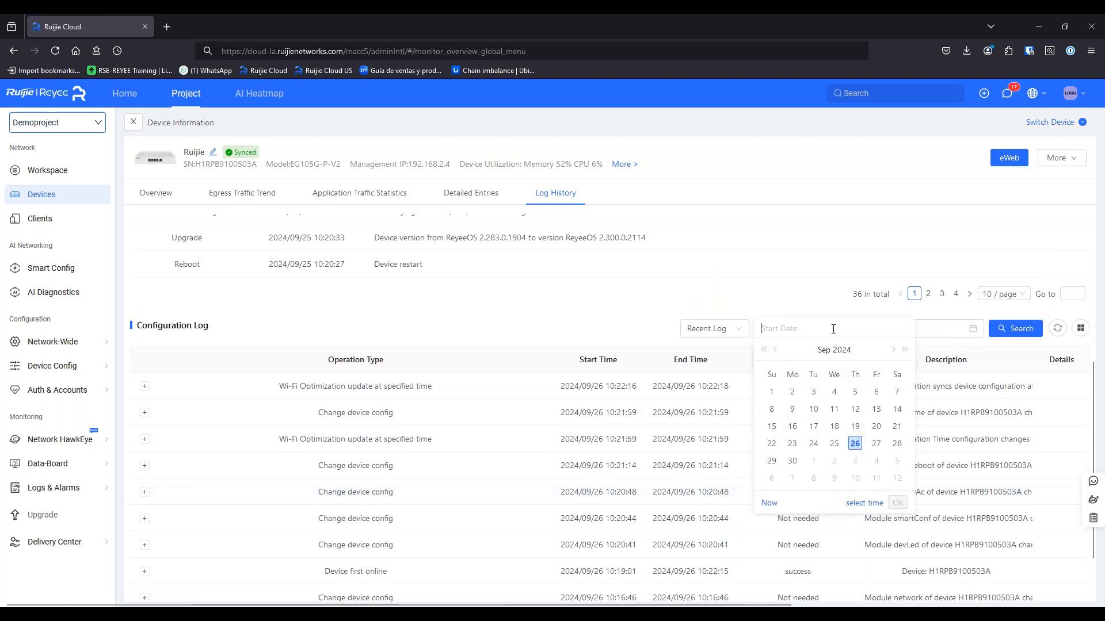
pyautogui.click(788, 303)
pyautogui.scroll(5, 785, 334)
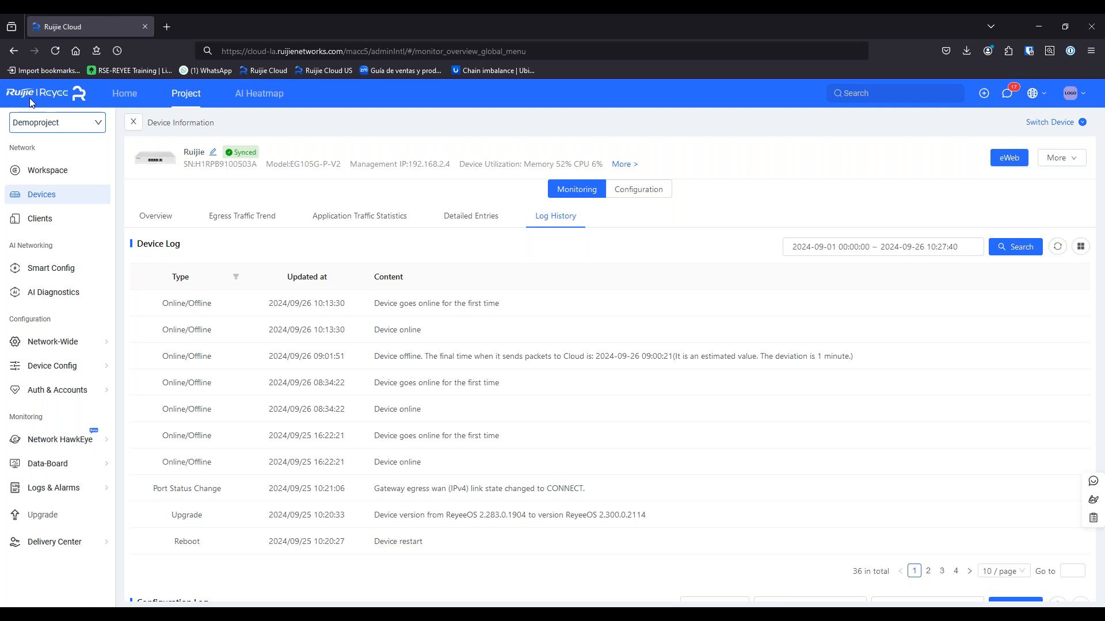
# Open the gateway's configuration and inspect port LAN1, keeping its interface type as Access
pyautogui.click(655, 196)
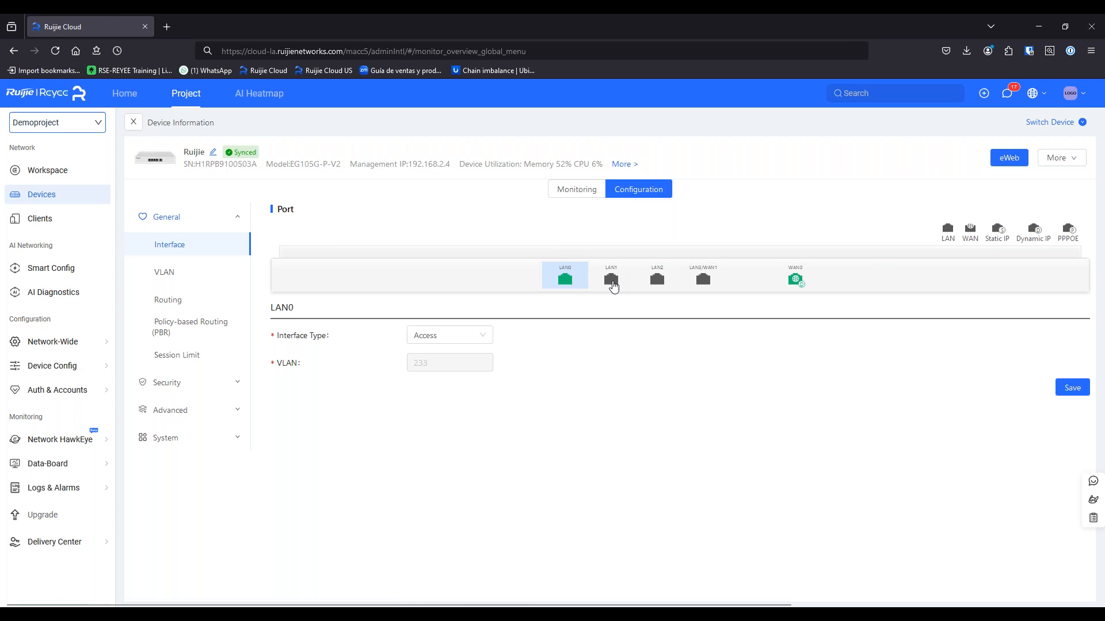
pyautogui.click(624, 280)
pyautogui.click(446, 335)
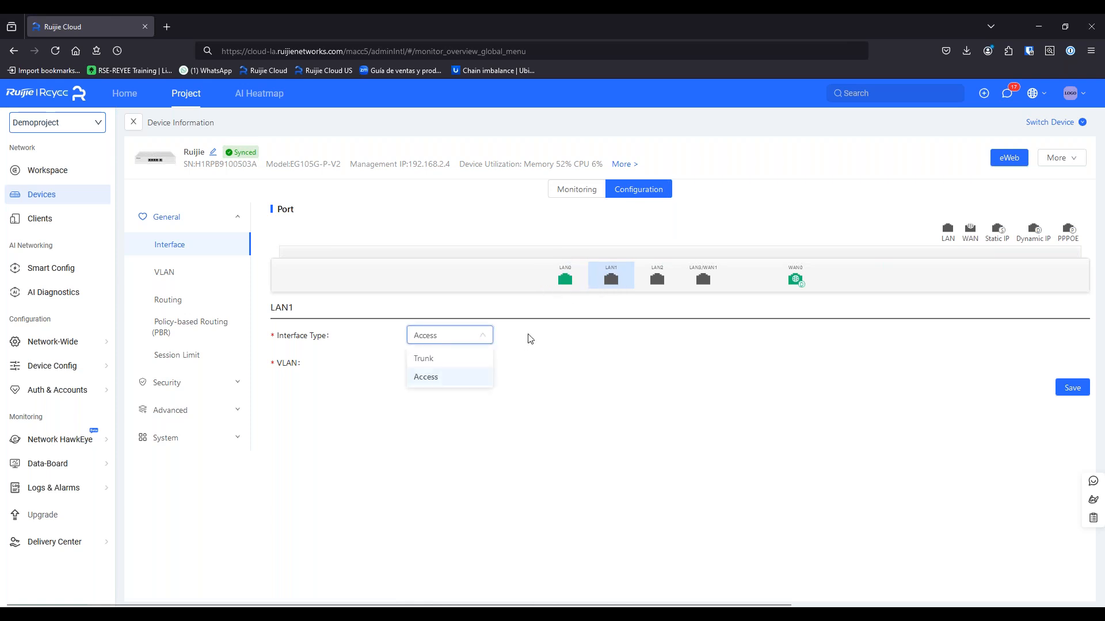
pyautogui.click(526, 338)
pyautogui.click(584, 280)
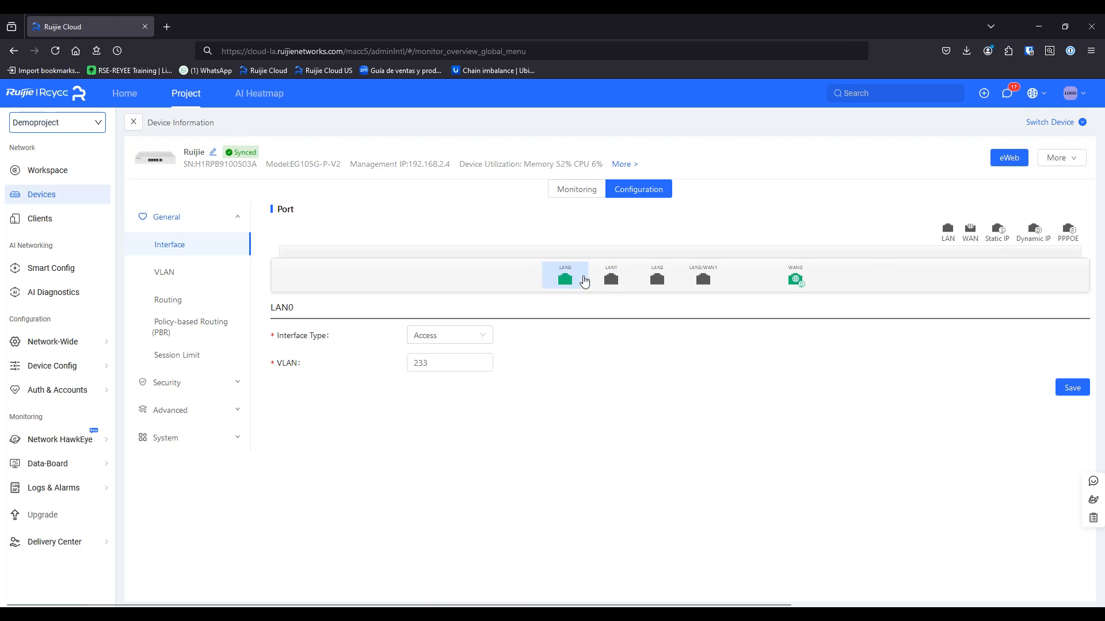
# Browse the VLAN, static routing, policy-based routing and session limit settings pages
pyautogui.click(201, 279)
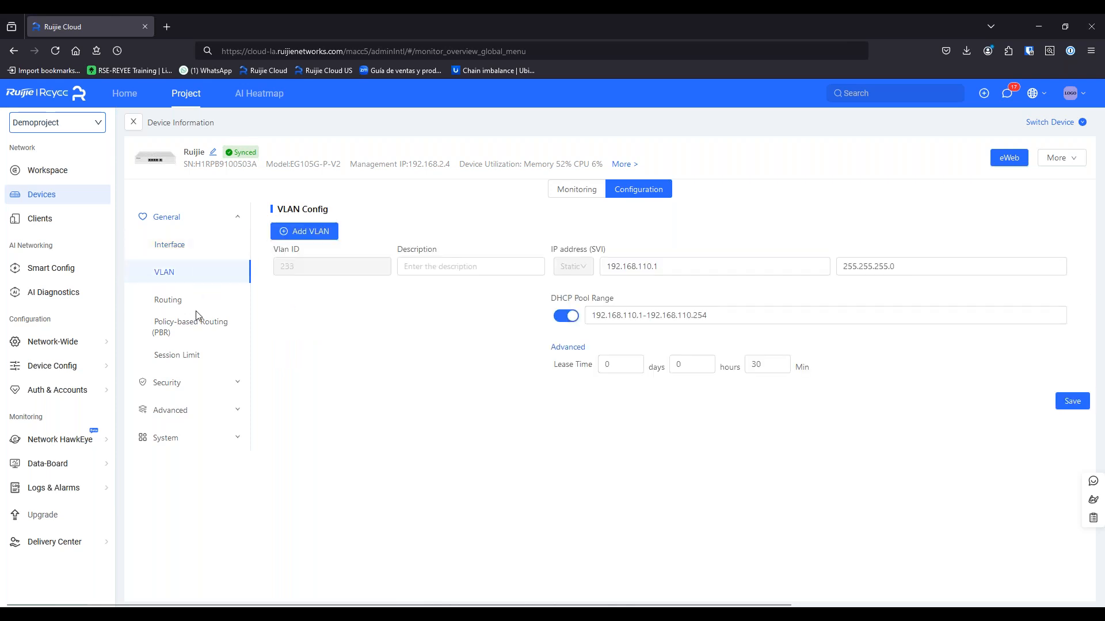
pyautogui.click(193, 301)
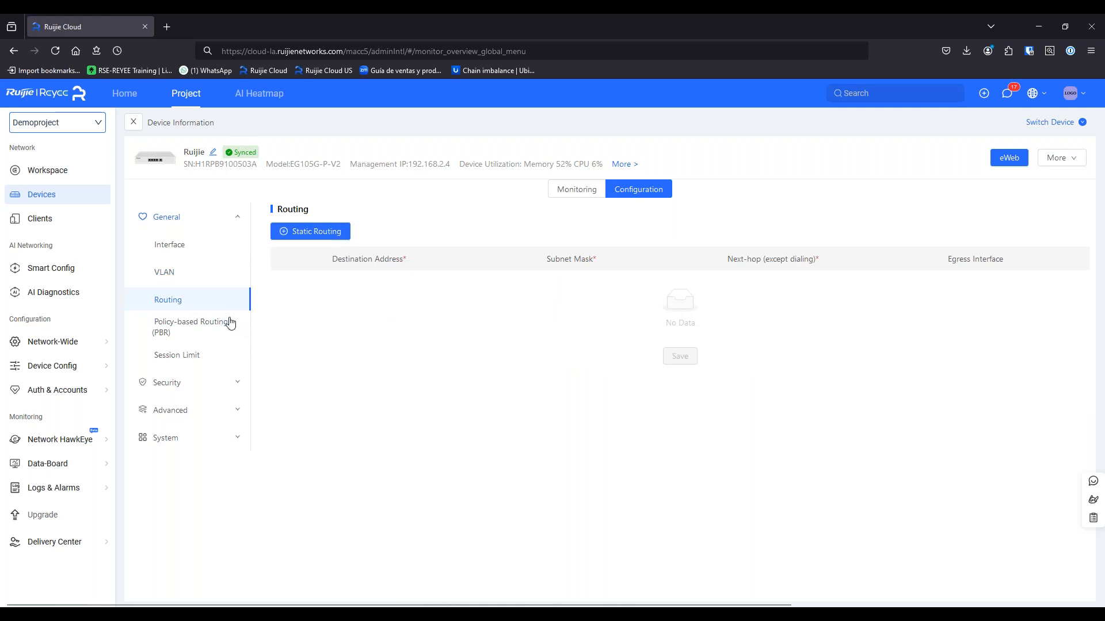
pyautogui.click(229, 324)
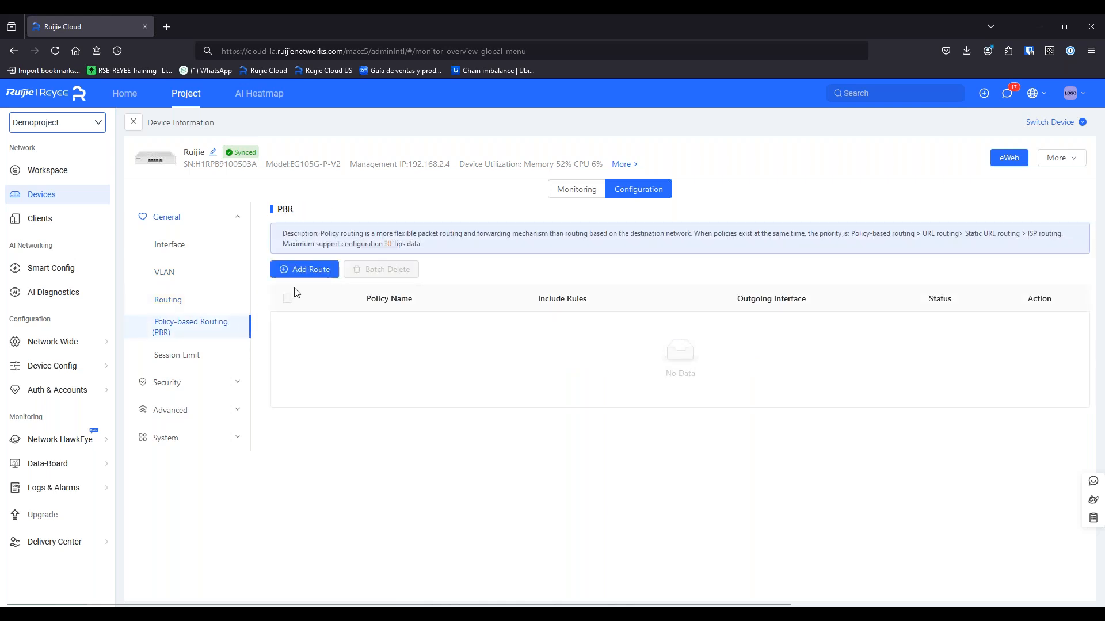
pyautogui.click(193, 360)
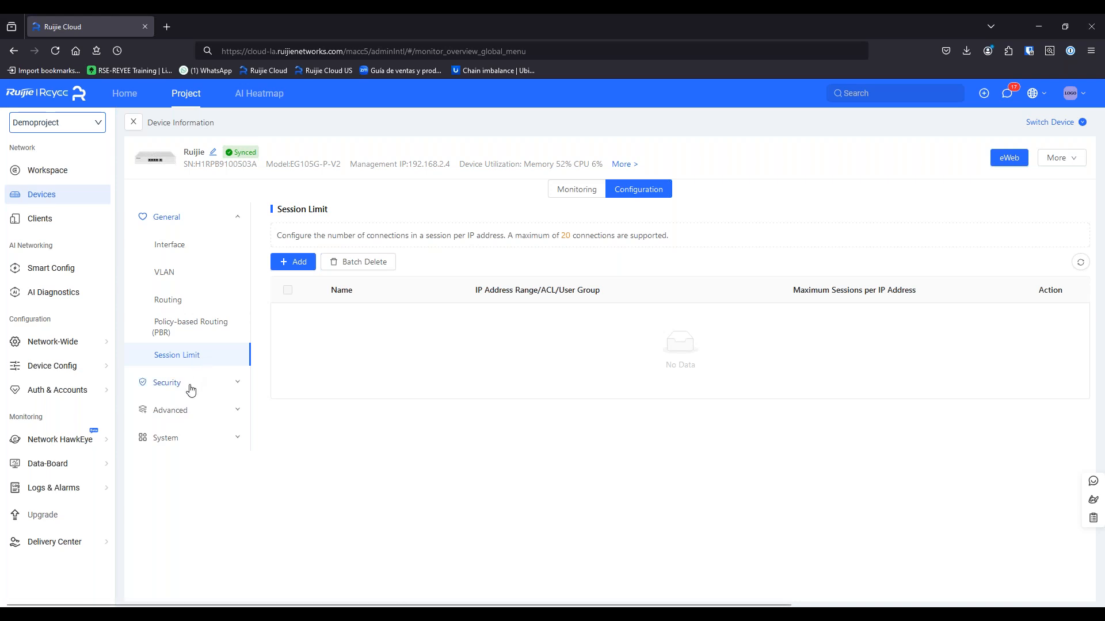
# Review the ACL and Security Zone pages, then the DHCP Option and URL Routing pages
pyautogui.click(188, 386)
pyautogui.click(184, 274)
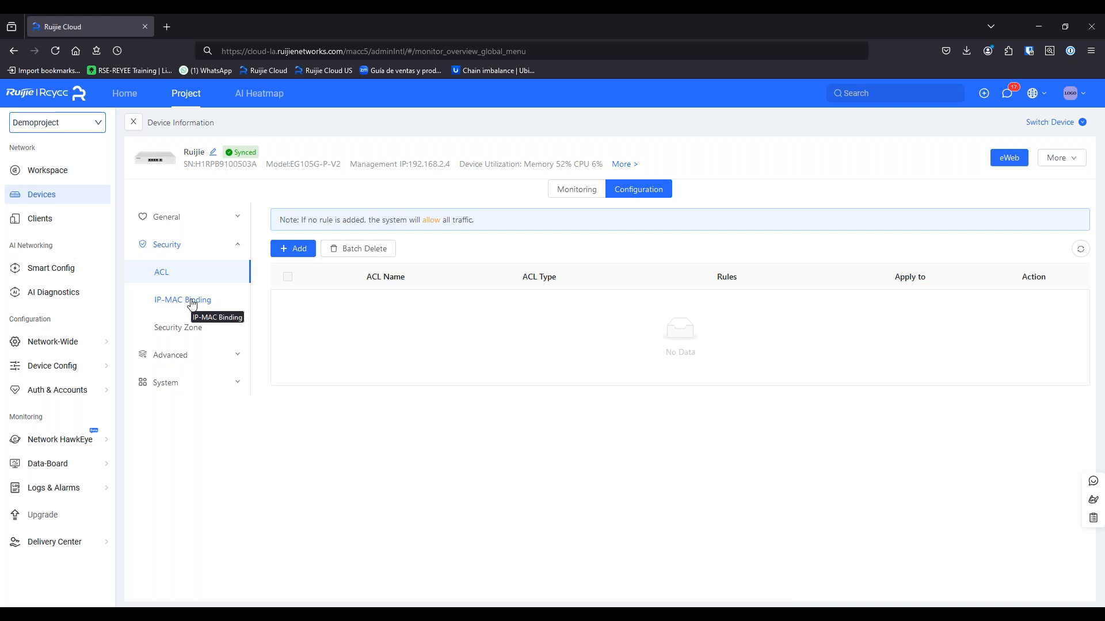
pyautogui.click(192, 329)
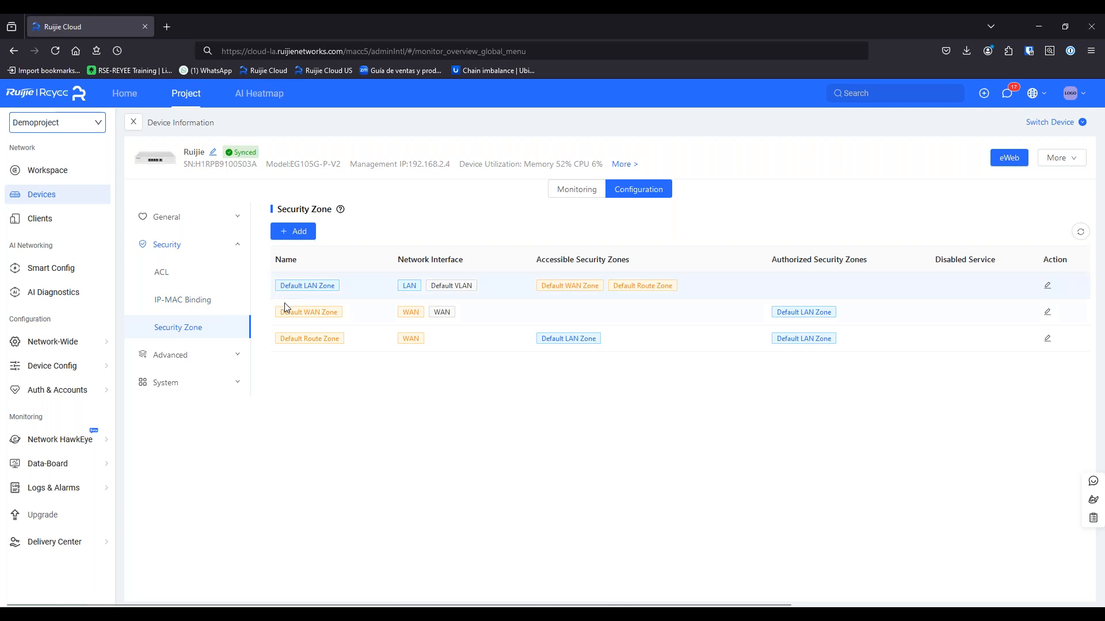
pyautogui.click(224, 357)
pyautogui.click(183, 303)
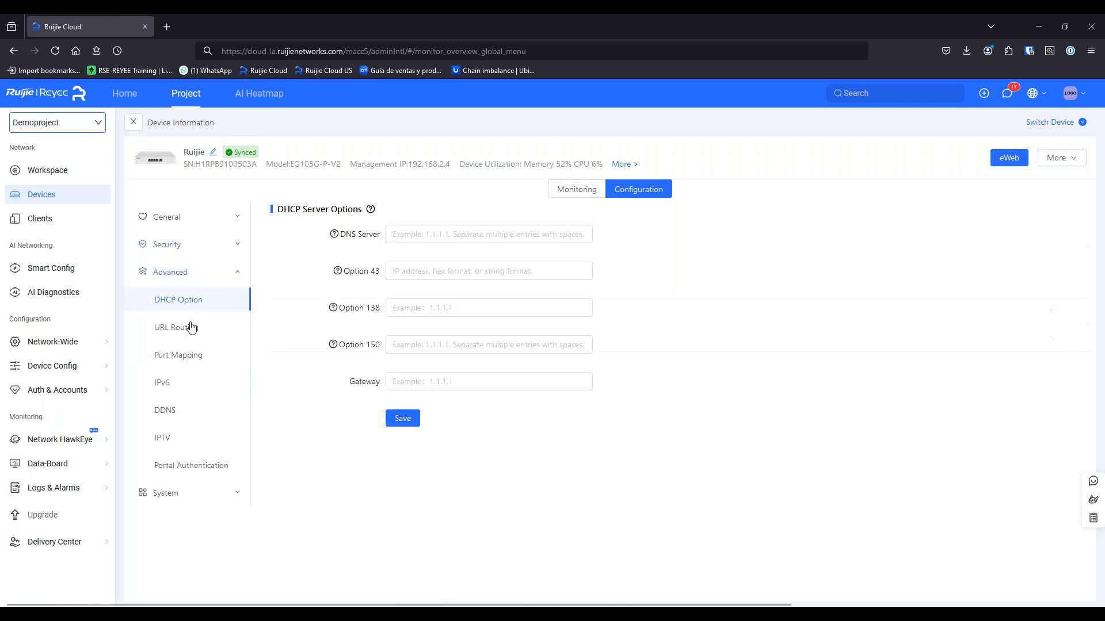
pyautogui.click(209, 339)
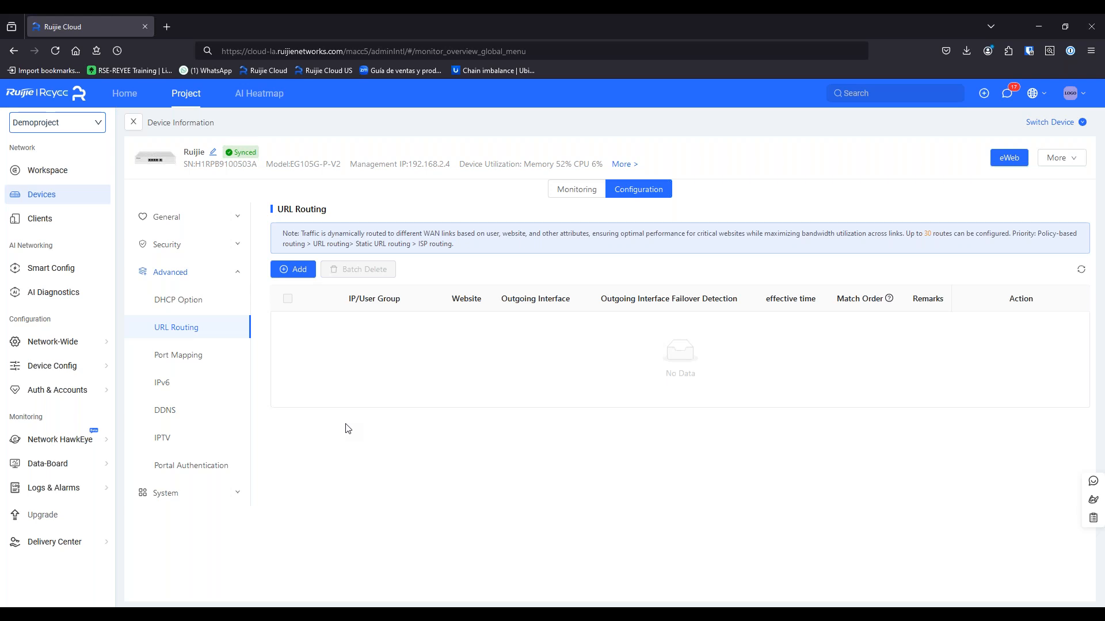
# Open Configuration Backup under System to list the gateway's 32 backup records
pyautogui.click(196, 493)
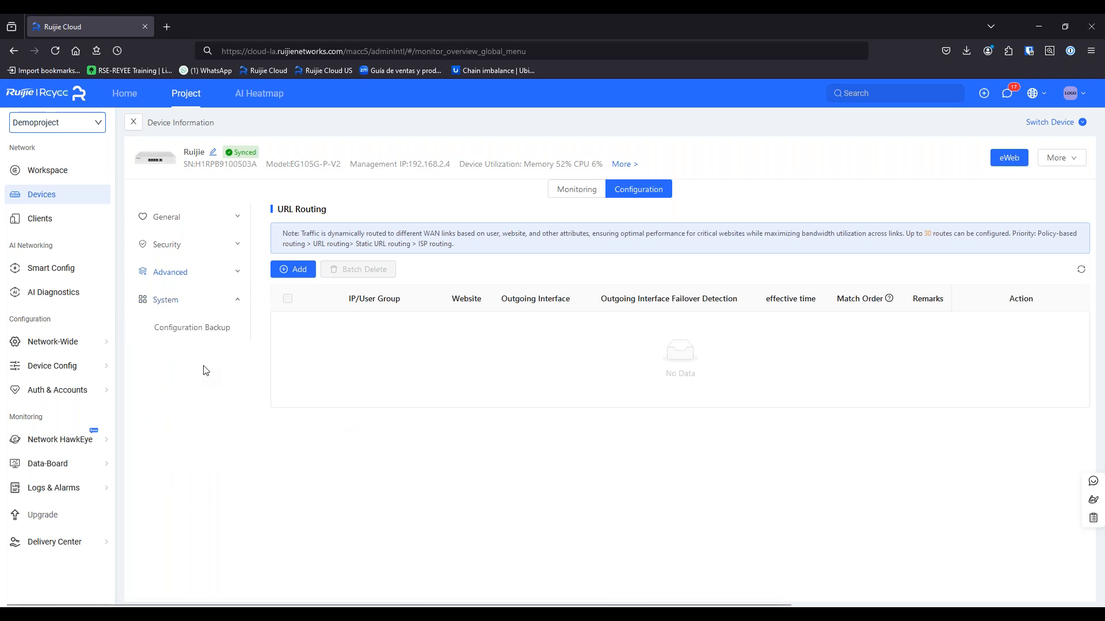
pyautogui.click(212, 333)
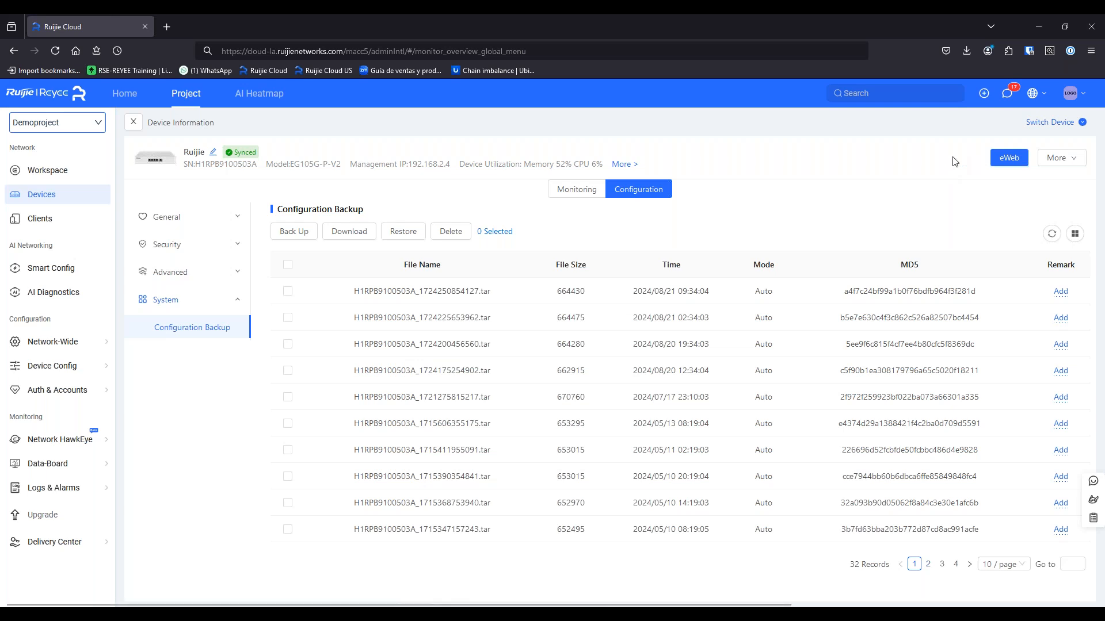
# Create a remote eWeb access tunnel for the gateway that expires after 1 hour
pyautogui.click(1001, 162)
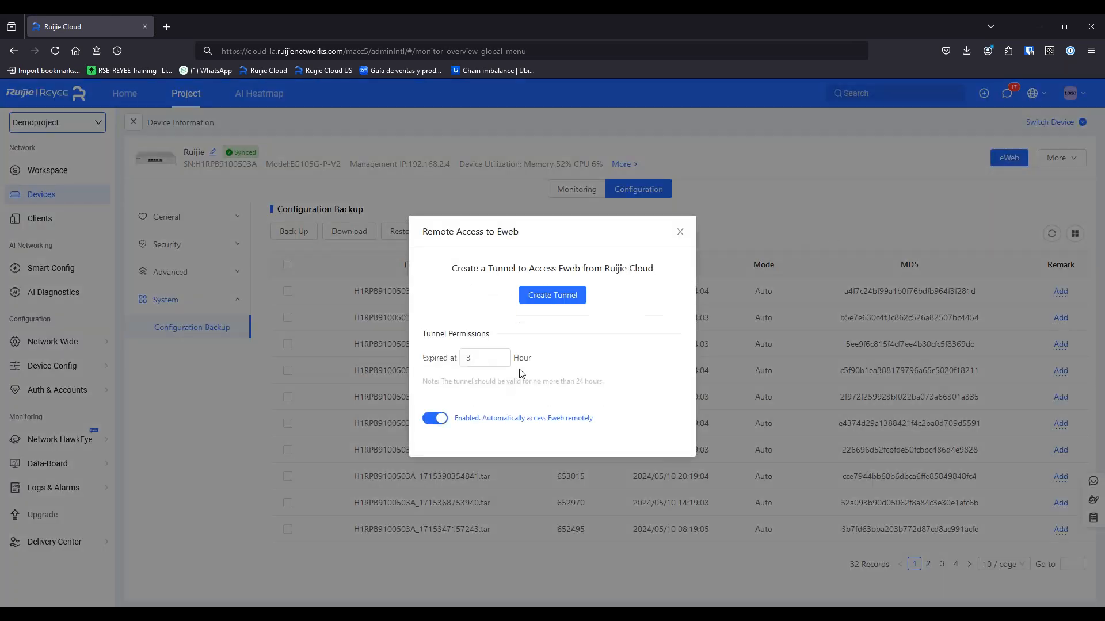
pyautogui.doubleClick(505, 361)
pyautogui.write('1')
pyautogui.click(549, 295)
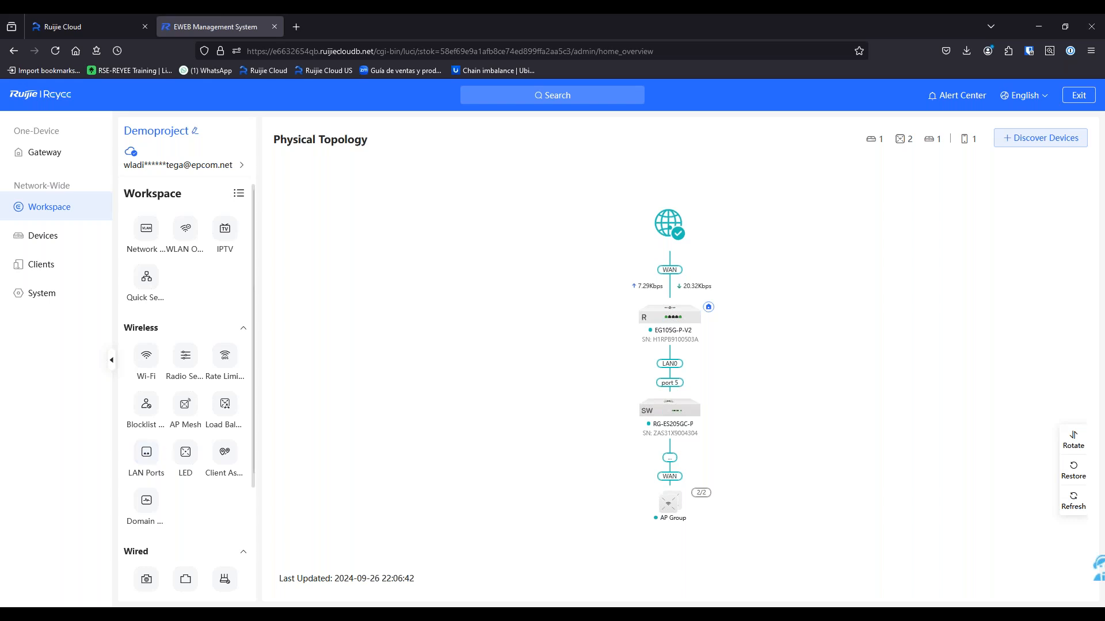
# Check the gateway page, then return to the Workspace and zoom into the physical topology
pyautogui.click(69, 155)
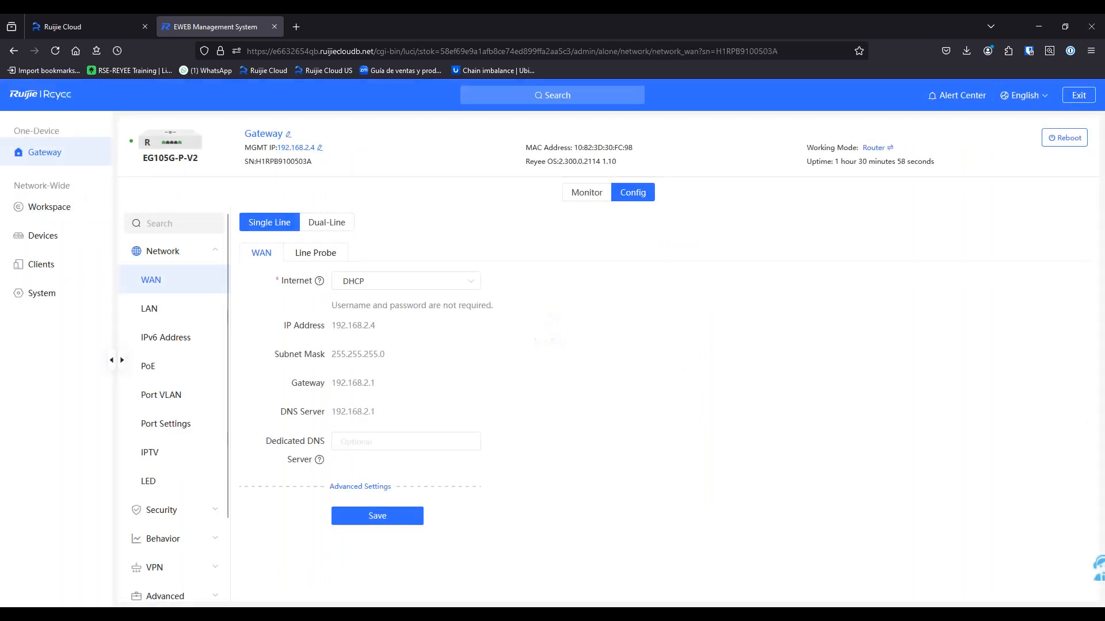
pyautogui.click(60, 211)
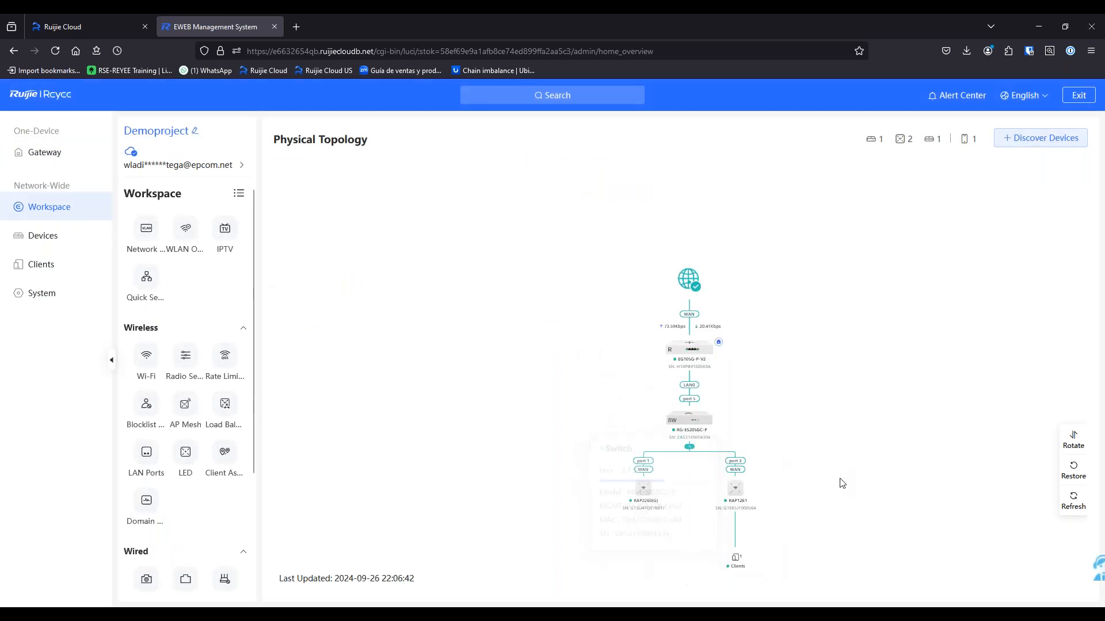
pyautogui.scroll(3, 716, 455)
pyautogui.moveTo(724, 384)
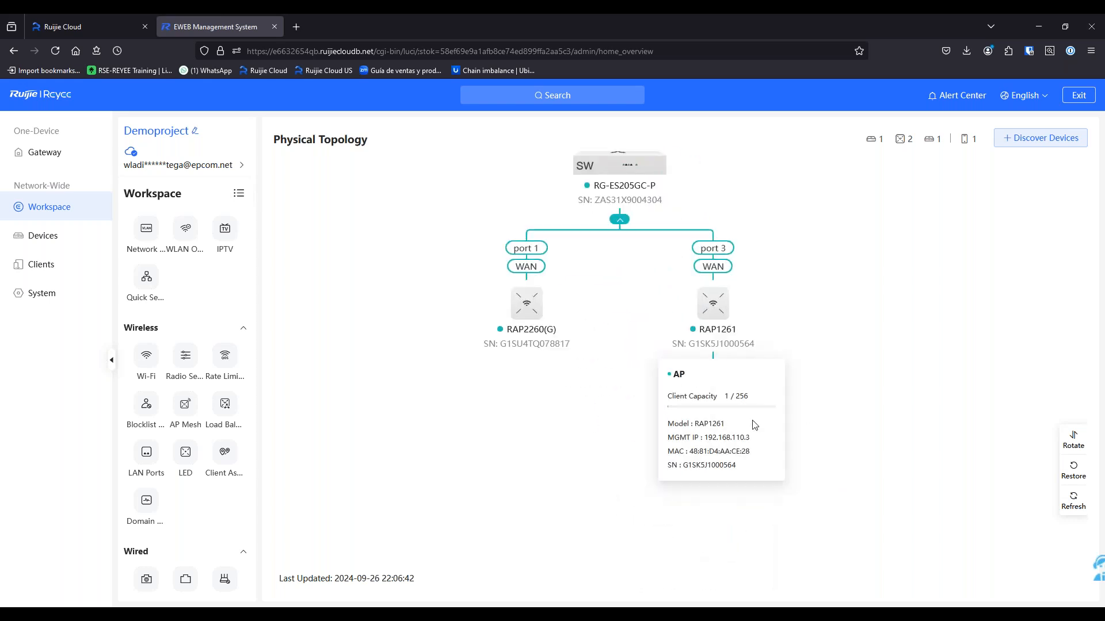
pyautogui.scroll(5, 754, 424)
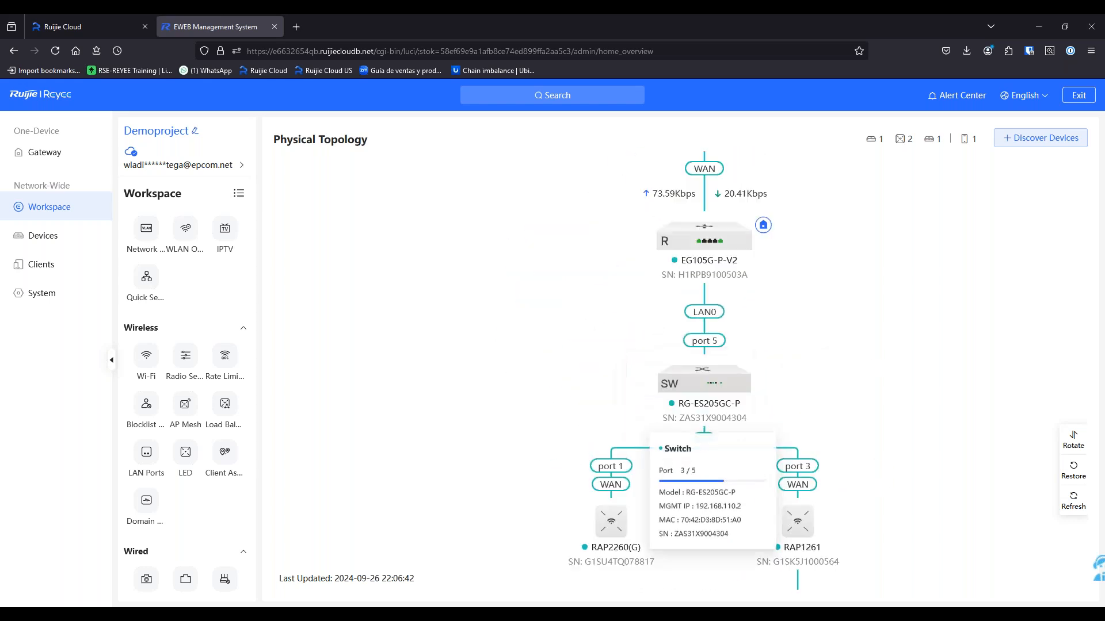
# Pan and zoom the topology to reveal RAP2260(G) on port 1 and RAP1261 with 1 client
pyautogui.moveTo(920, 408); pyautogui.dragTo(869, 333)
pyautogui.moveTo(726, 339)
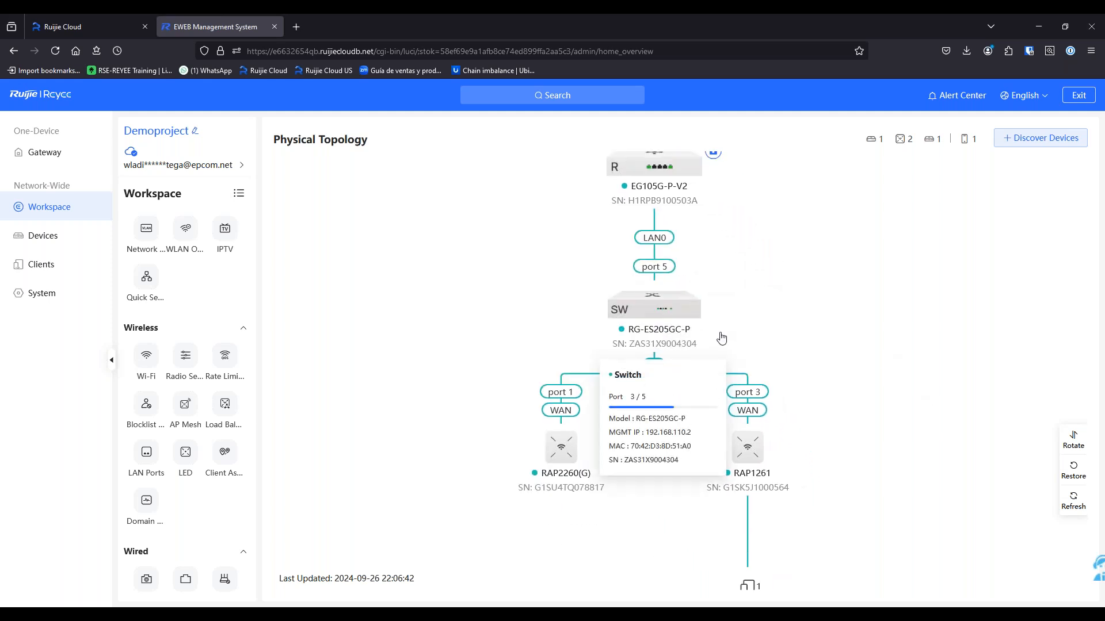
pyautogui.moveTo(734, 490)
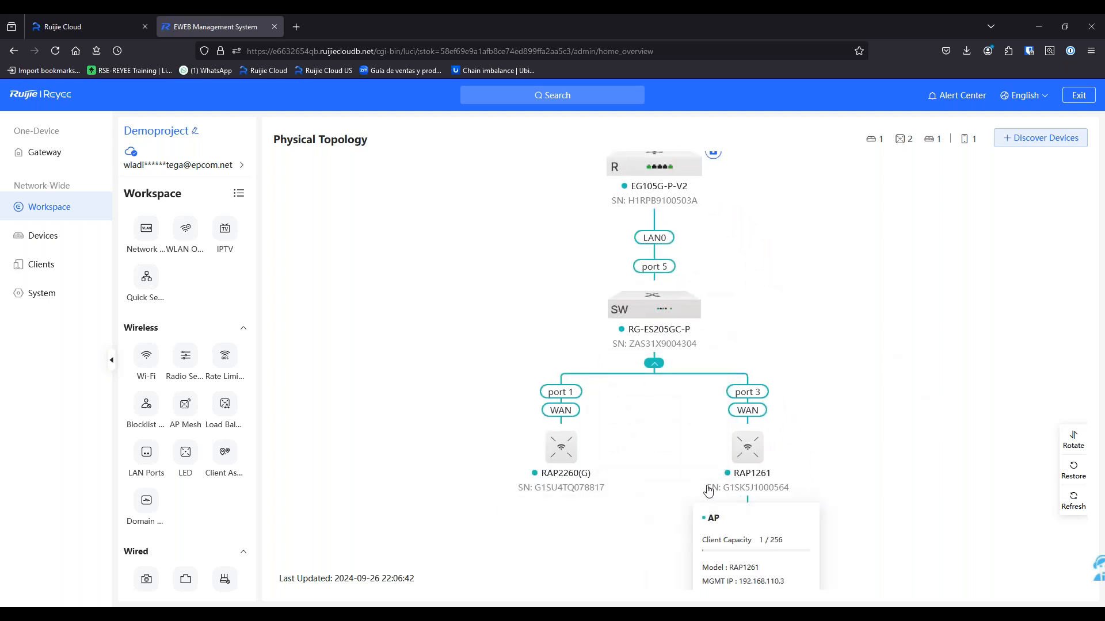
pyautogui.scroll(-1, 359, 379)
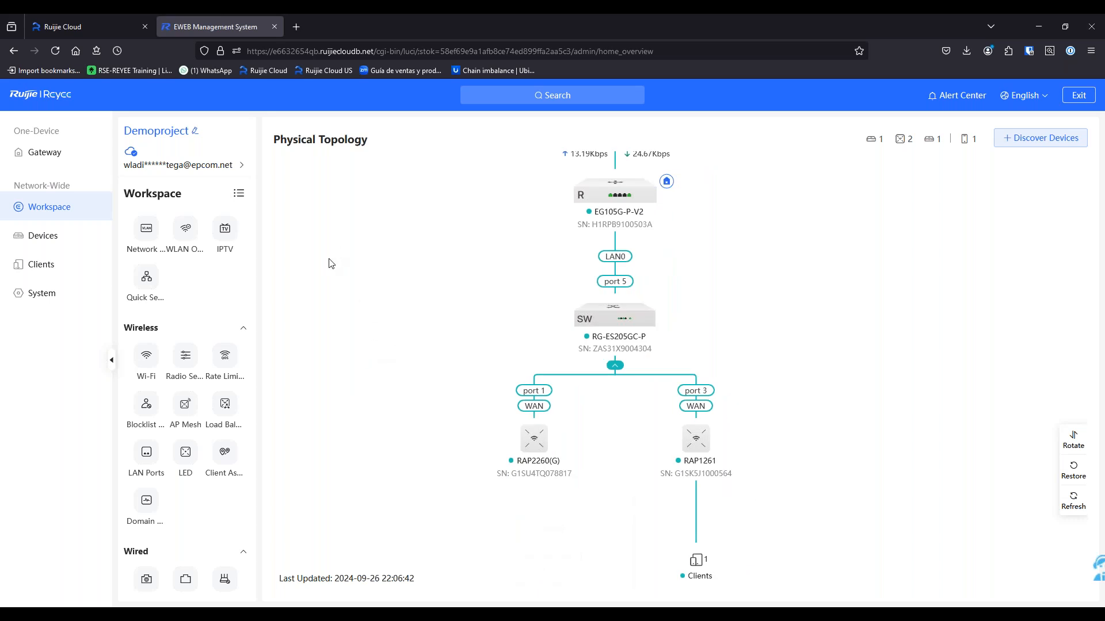
pyautogui.scroll(-3, 375, 338)
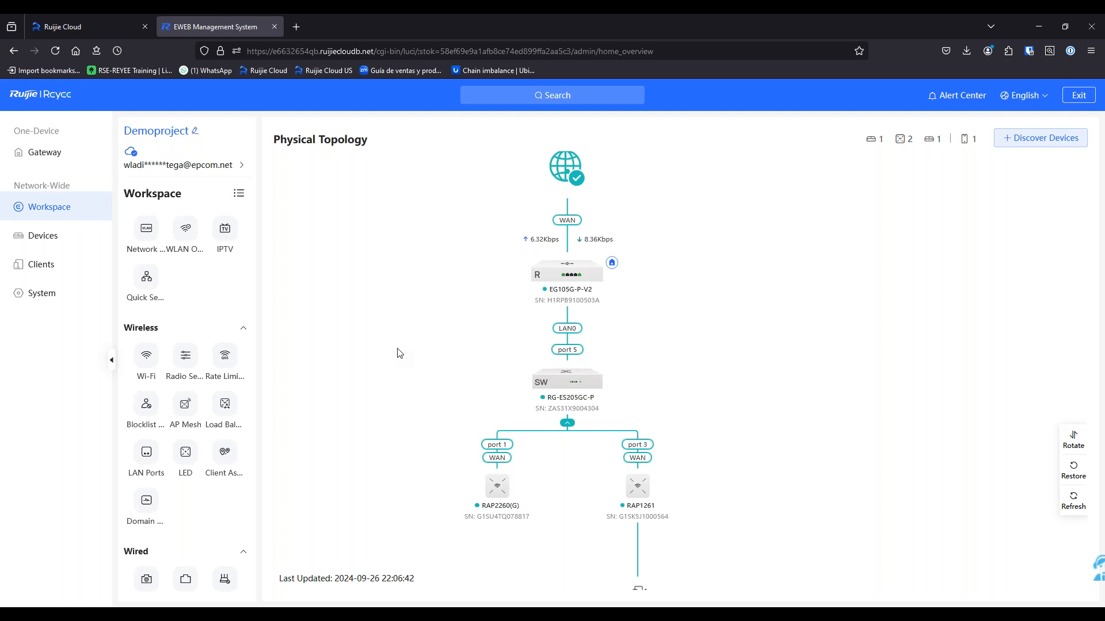
pyautogui.moveTo(420, 309); pyautogui.dragTo(456, 303)
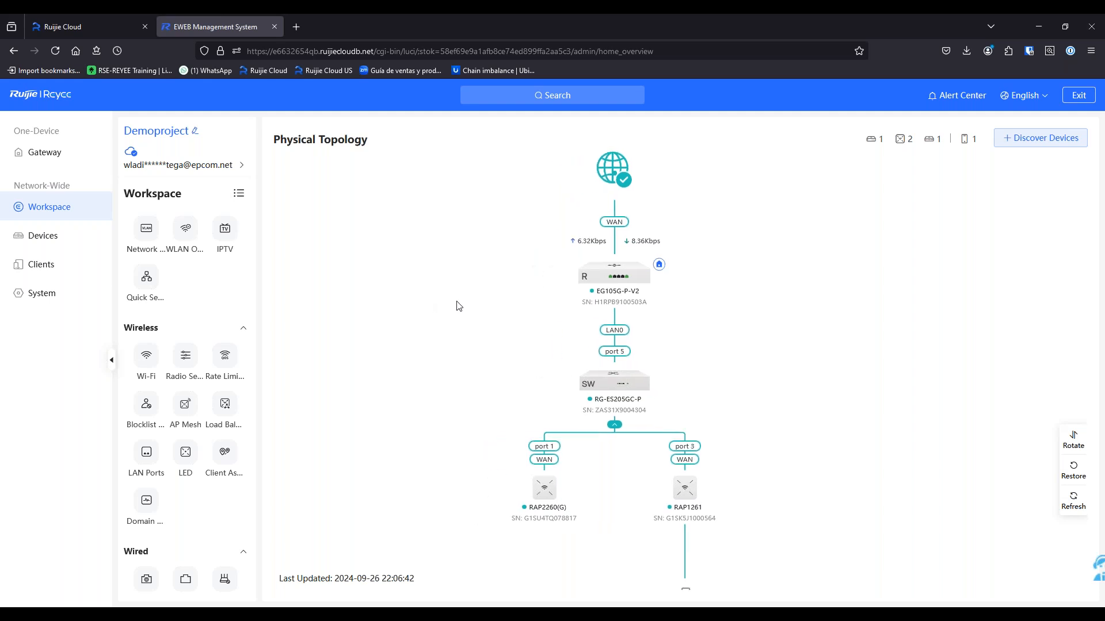
pyautogui.scroll(-1, 459, 306)
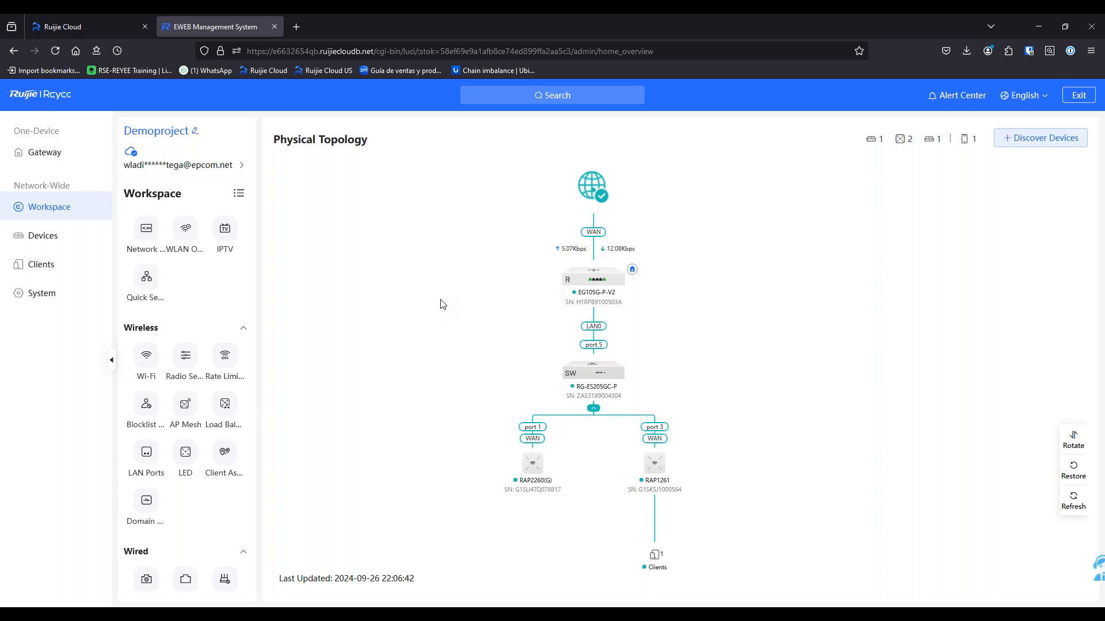
pyautogui.moveTo(444, 305); pyautogui.dragTo(481, 306)
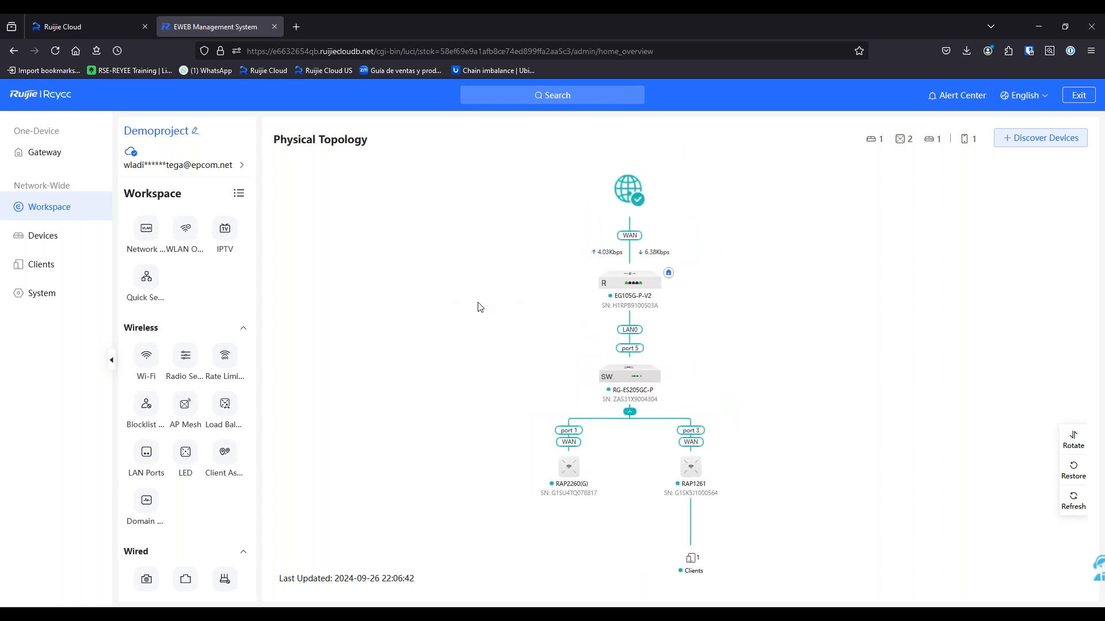
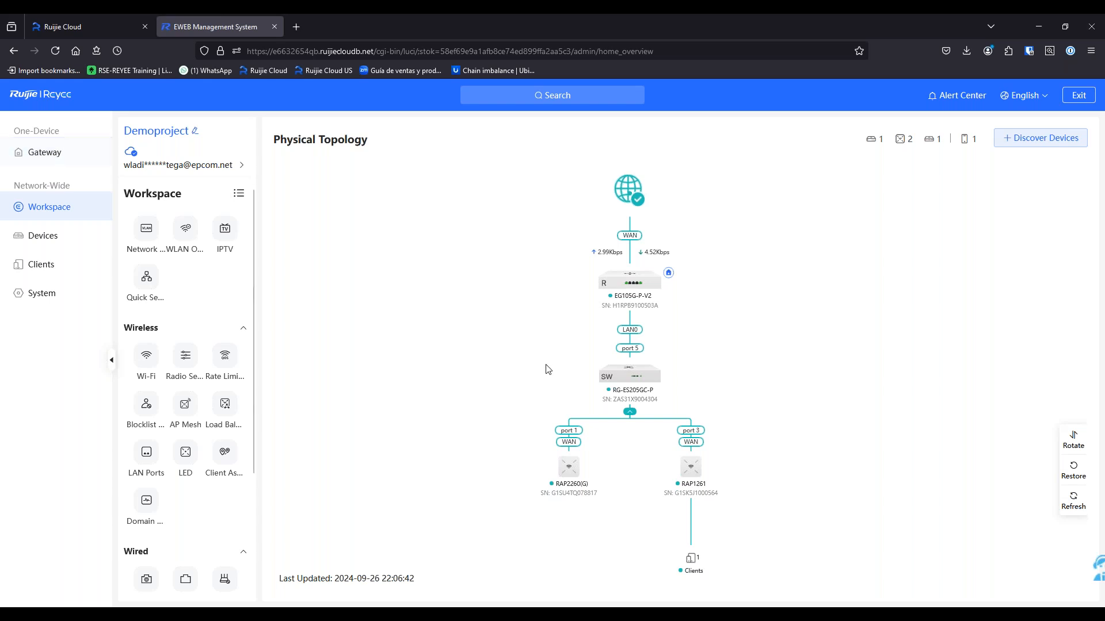
# Pan the Demoproject topology and open the EG105G-P-V2 gateway's device page
pyautogui.moveTo(520, 335); pyautogui.dragTo(504, 361)
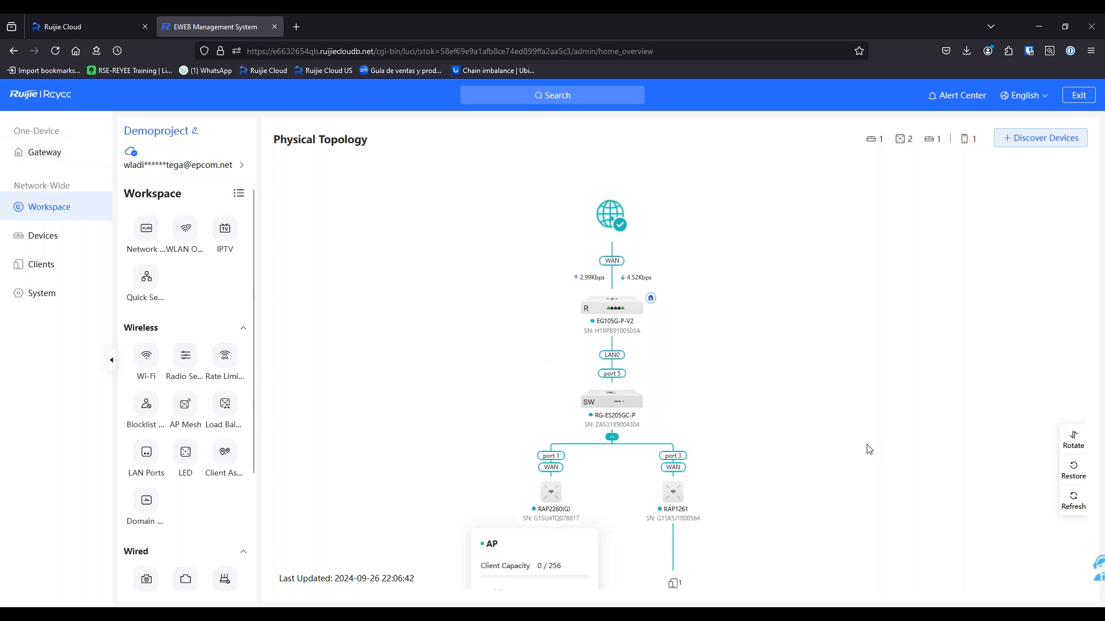
pyautogui.moveTo(866, 445); pyautogui.dragTo(861, 406)
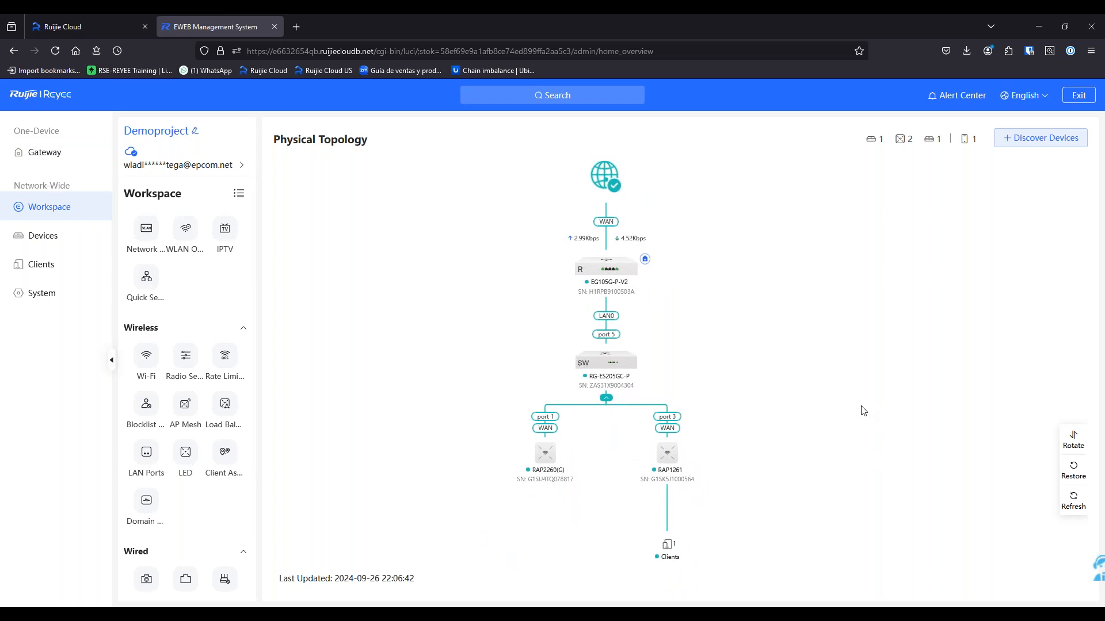
pyautogui.moveTo(596, 295)
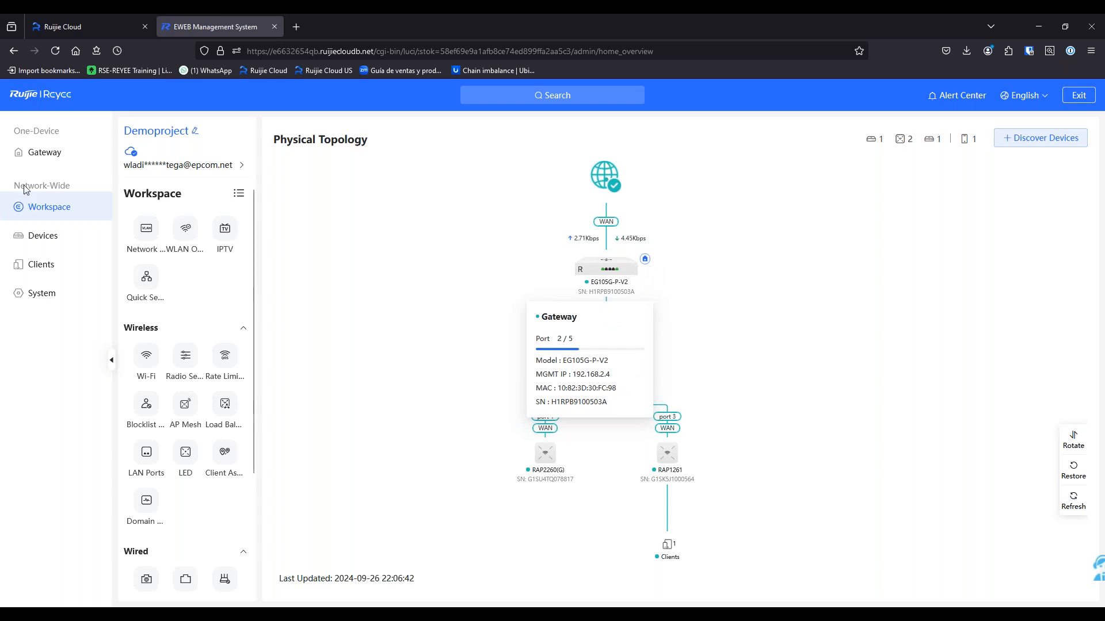
pyautogui.click(64, 154)
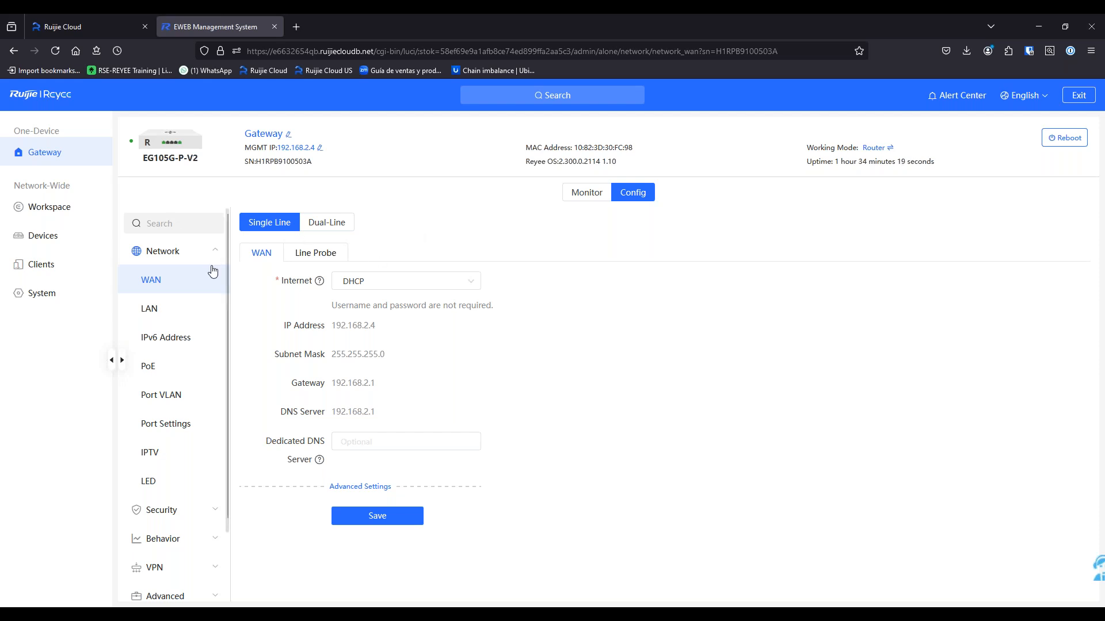
# Switch the gateway WAN to Dual-Line, check WAN1's connection types, and view Load Settings
pyautogui.click(320, 222)
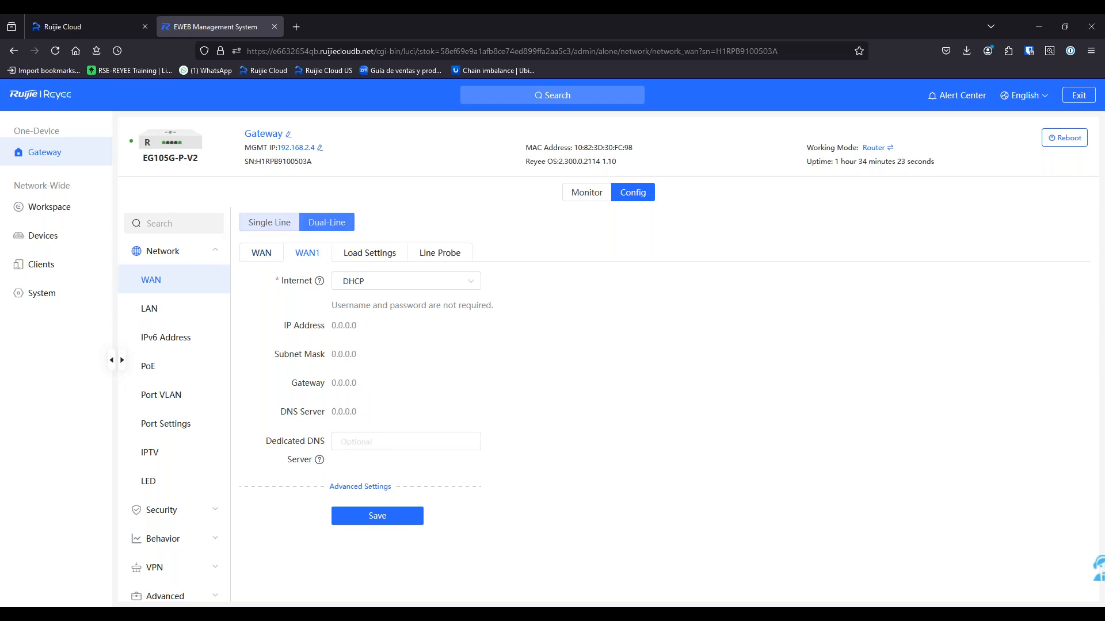
pyautogui.click(407, 285)
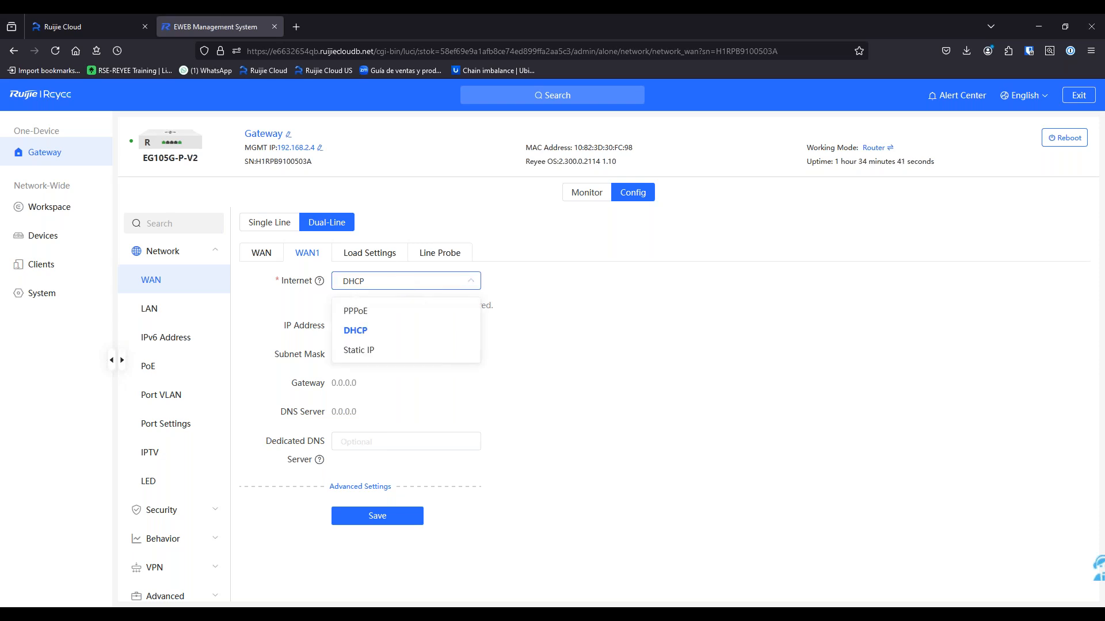
pyautogui.click(387, 257)
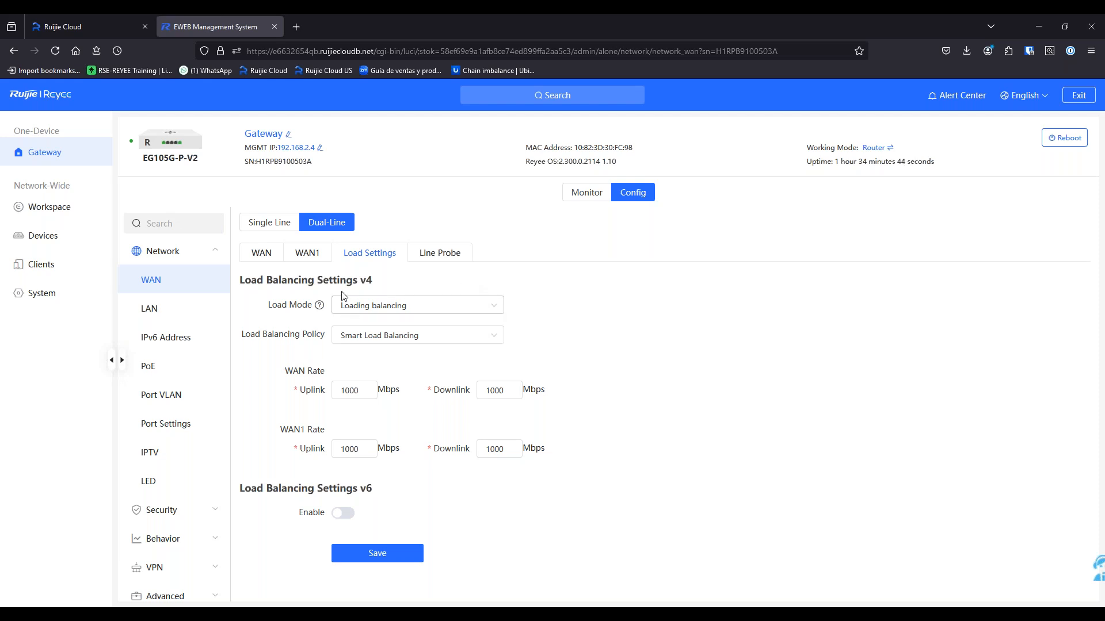
pyautogui.moveTo(318, 307)
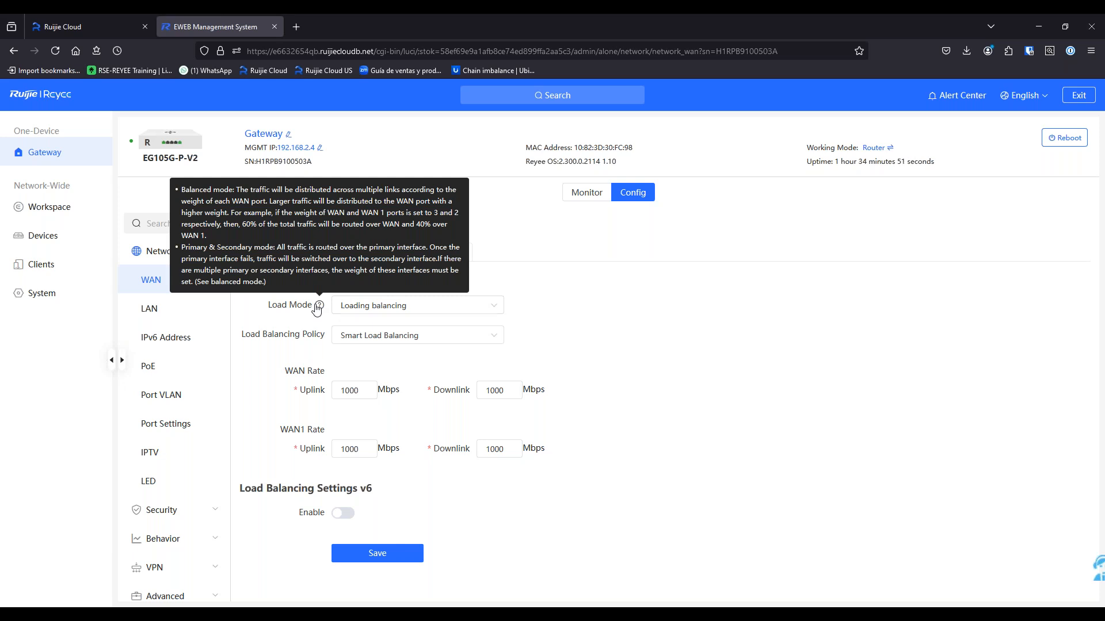
pyautogui.click(387, 306)
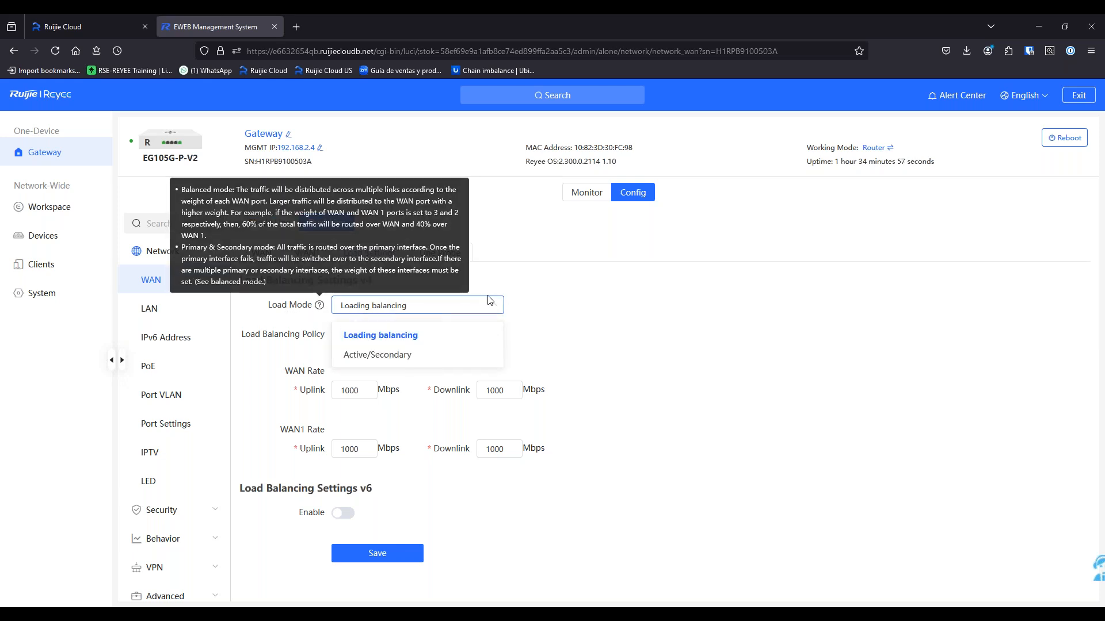
pyautogui.click(524, 303)
pyautogui.click(423, 302)
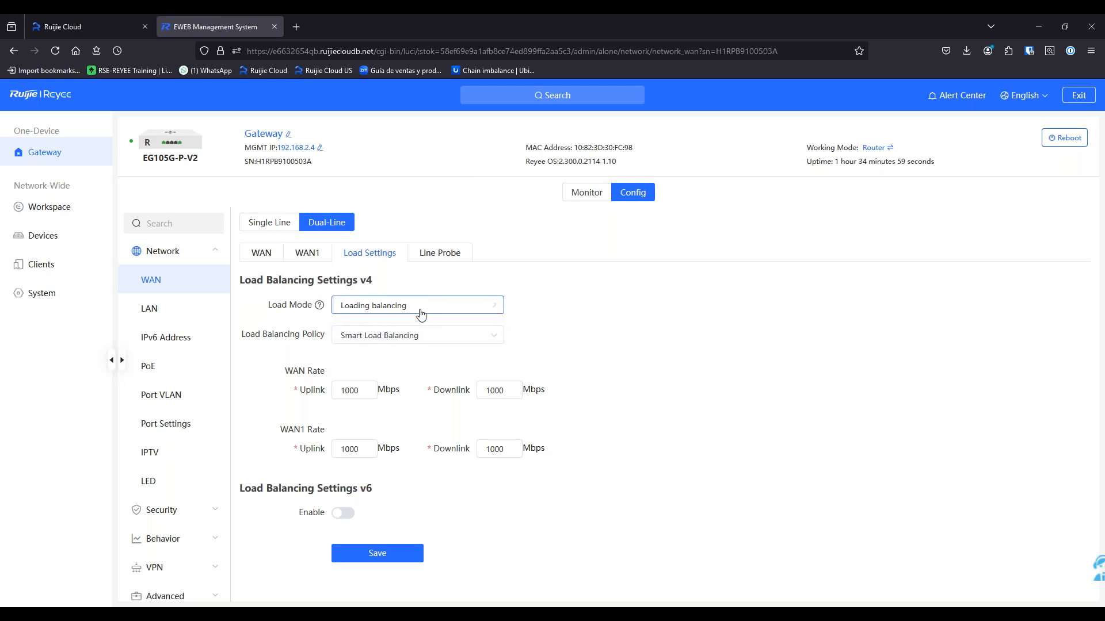
pyautogui.click(406, 307)
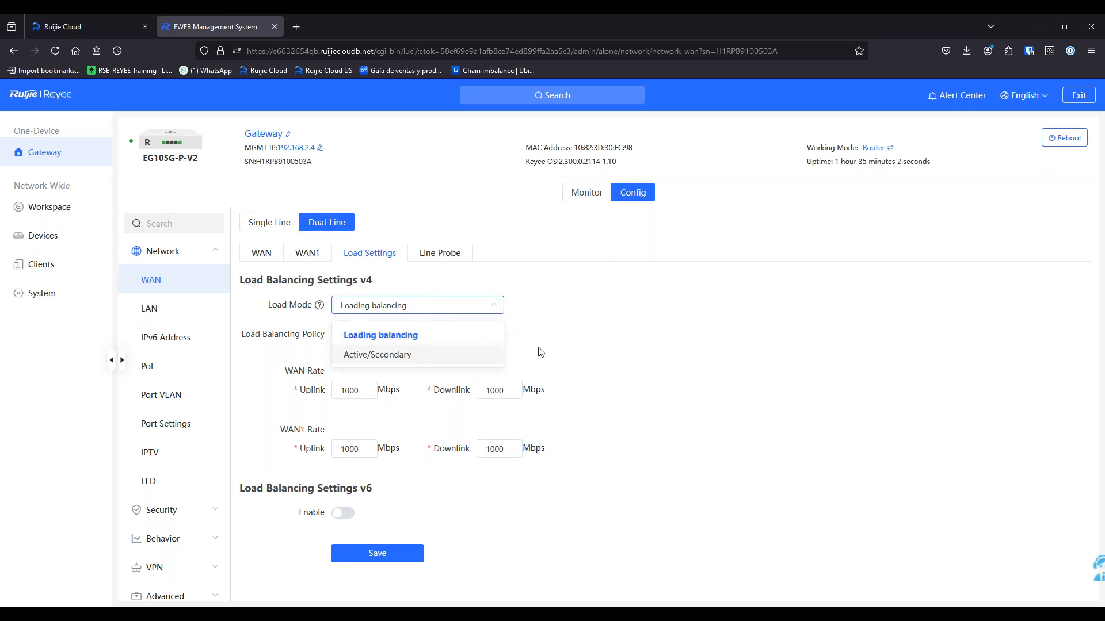
pyautogui.click(557, 347)
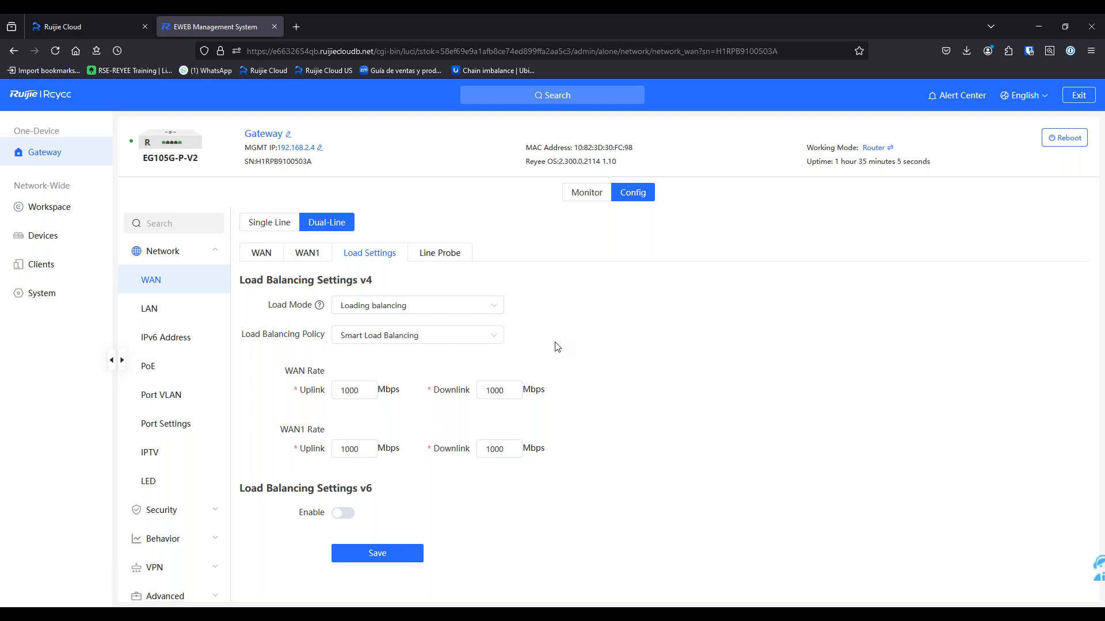
pyautogui.click(395, 309)
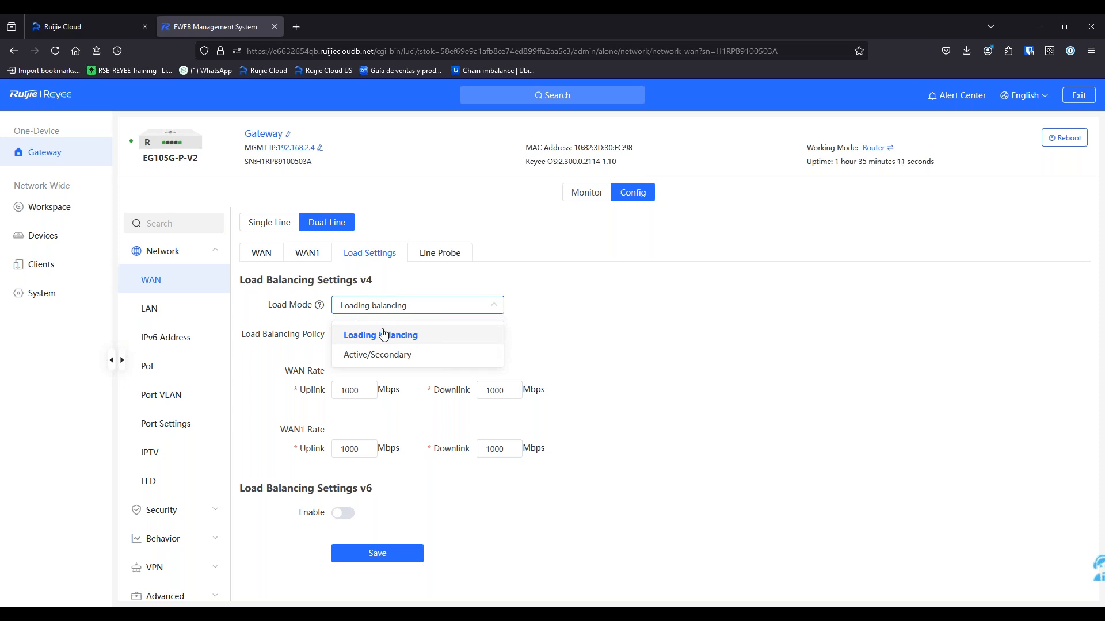
pyautogui.click(671, 360)
pyautogui.click(467, 339)
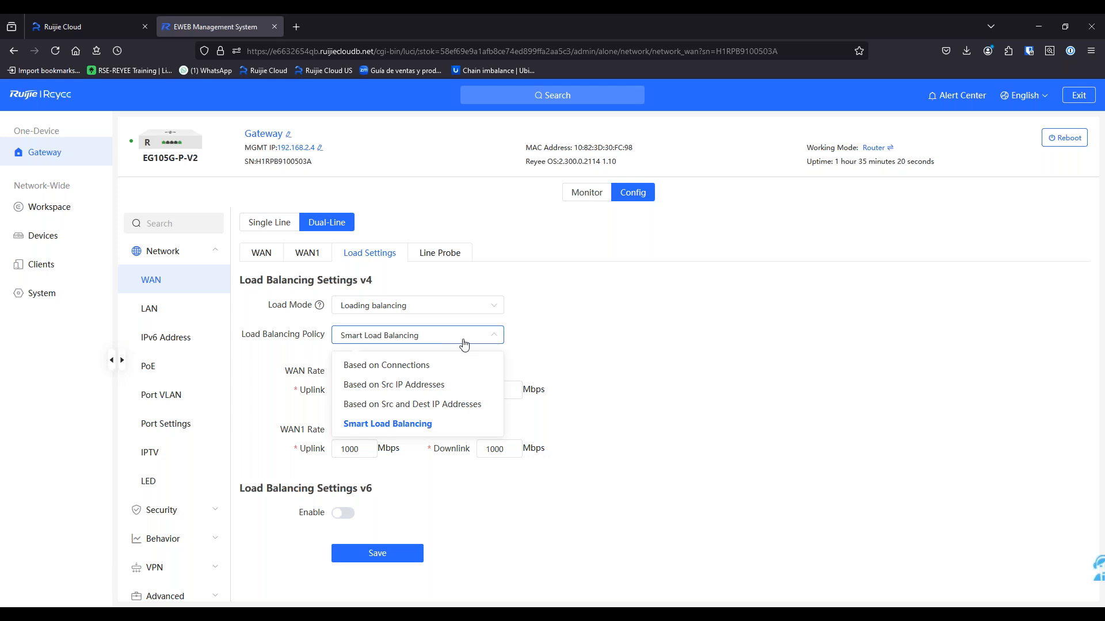
pyautogui.click(462, 365)
pyautogui.click(379, 371)
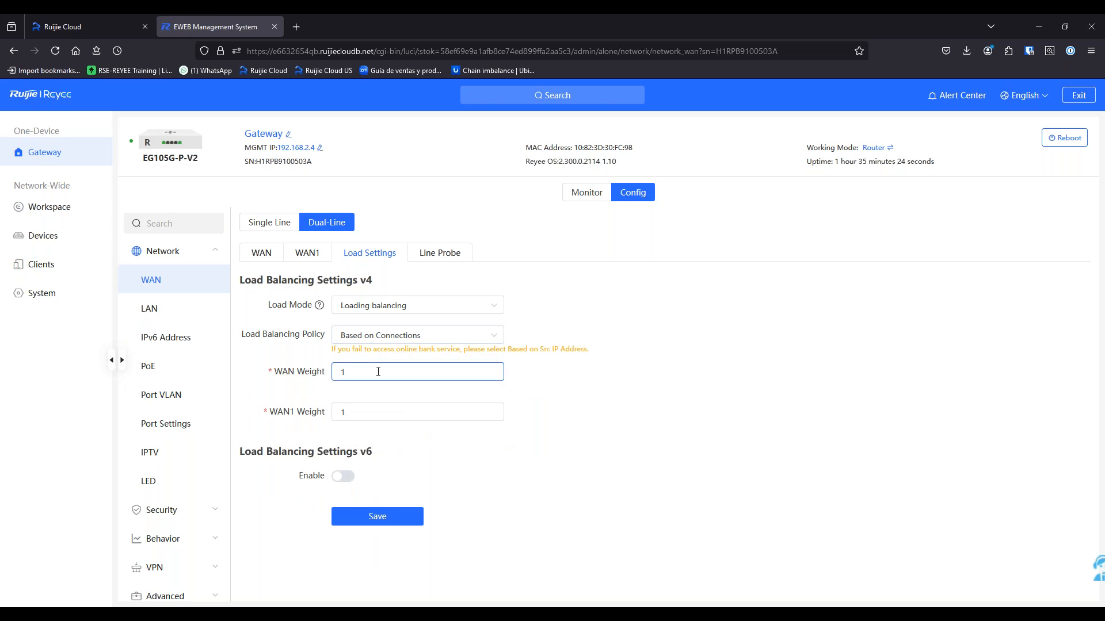
pyautogui.click(429, 335)
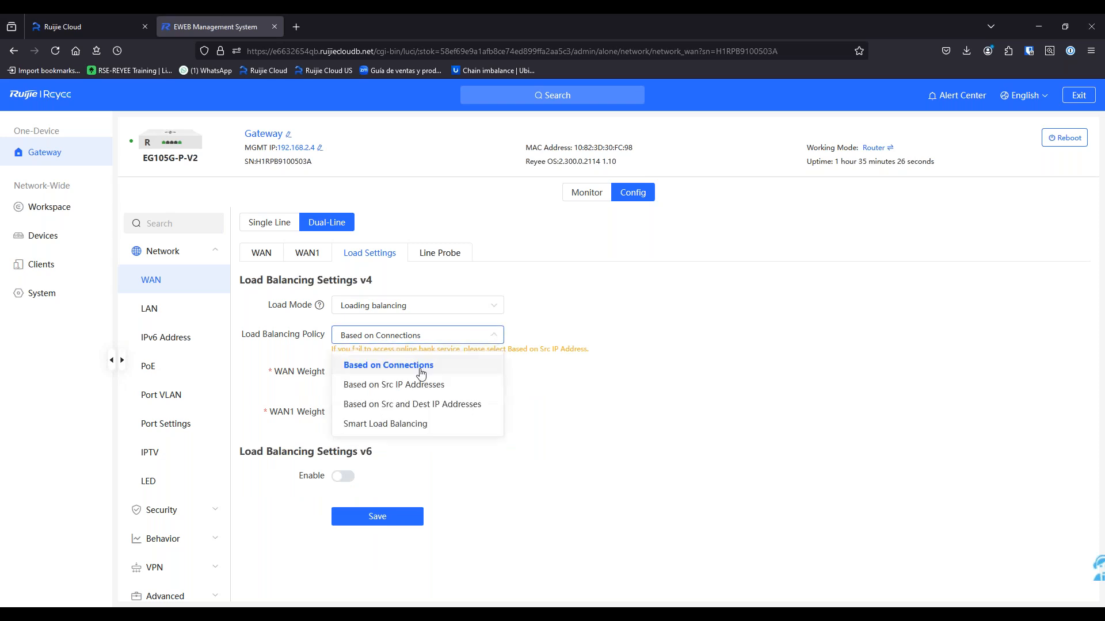
pyautogui.click(430, 384)
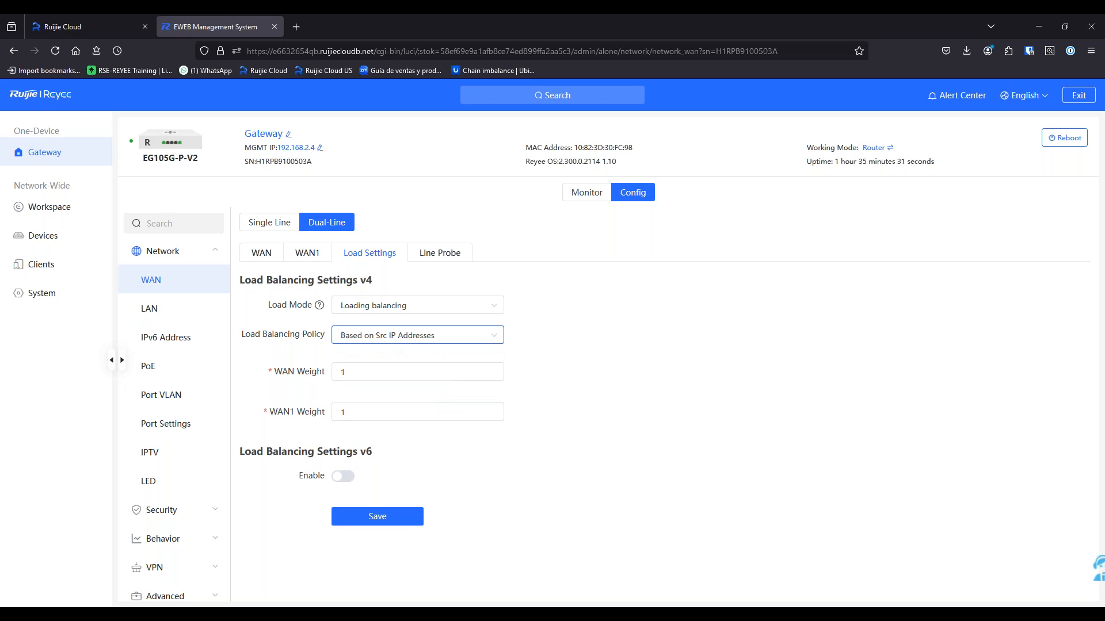
pyautogui.click(429, 339)
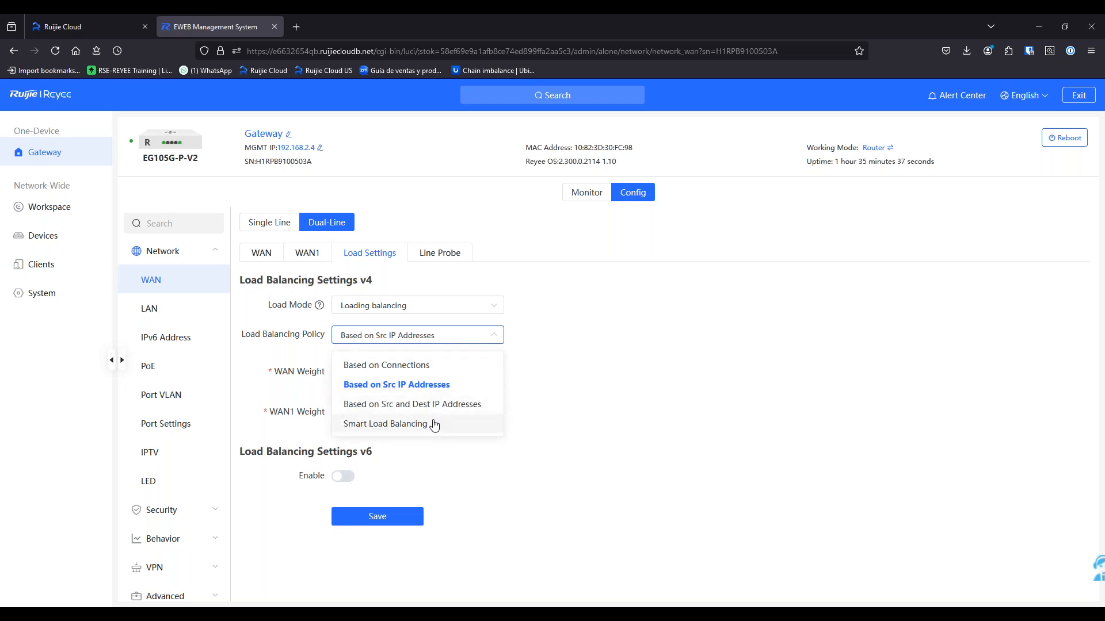
pyautogui.click(434, 424)
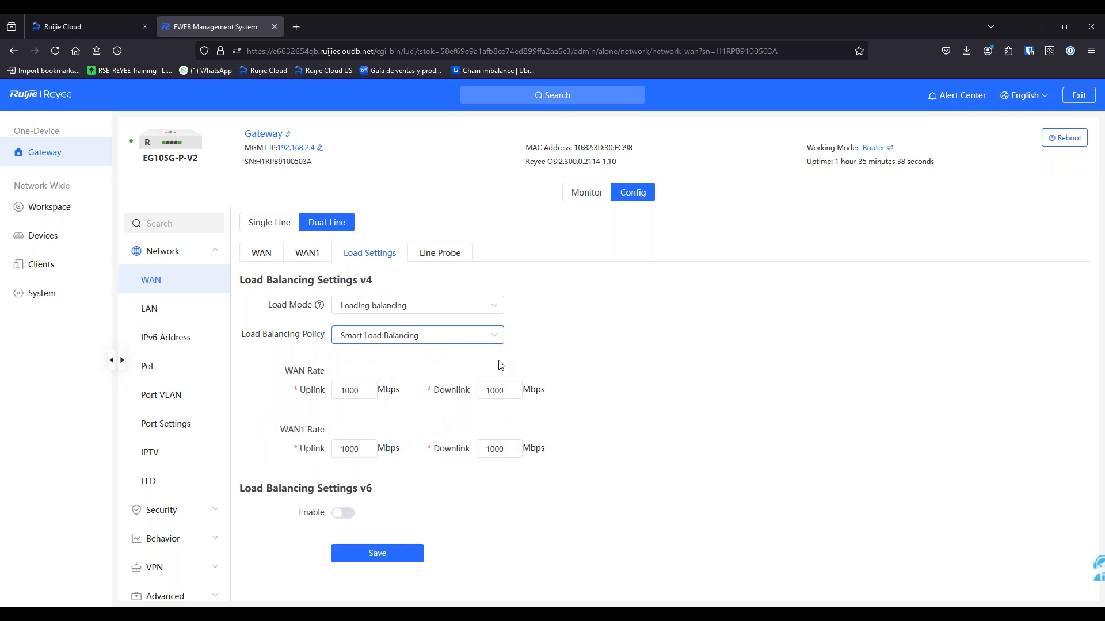
pyautogui.moveTo(371, 394); pyautogui.dragTo(334, 390)
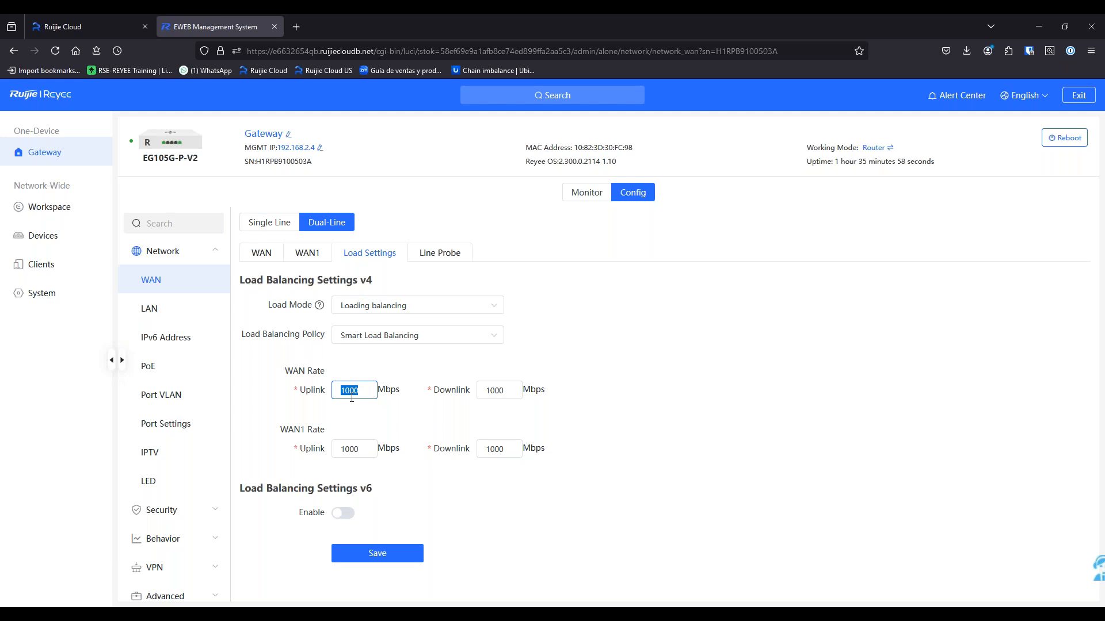
# Set the load mode to Active/Secondary, keeping WAN as primary and WAN1 as secondary
pyautogui.click(402, 305)
pyautogui.click(403, 355)
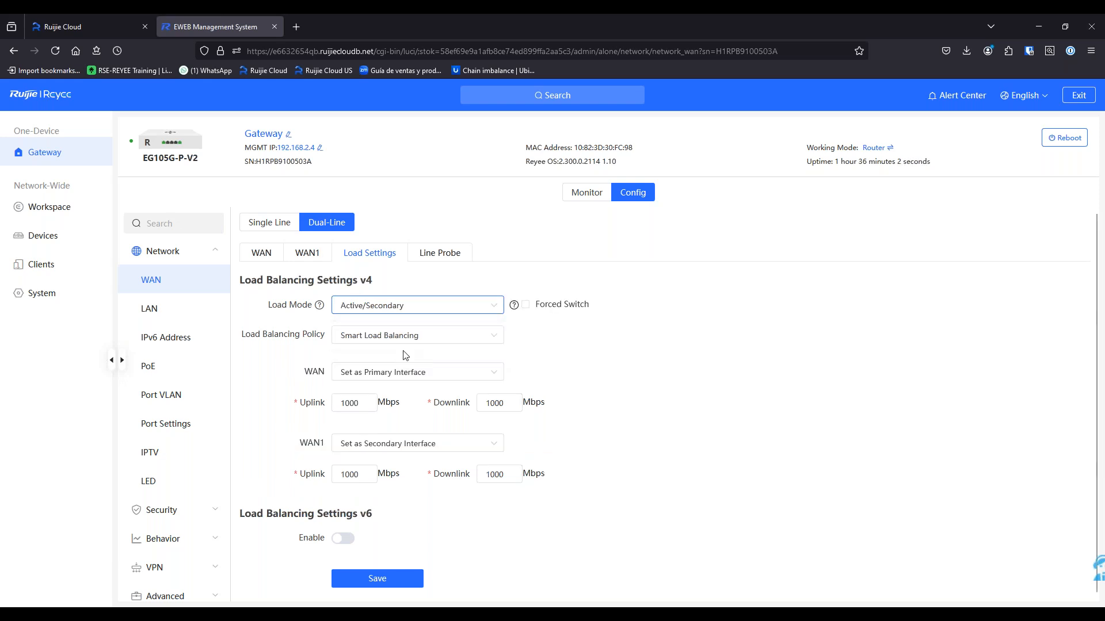
pyautogui.click(474, 335)
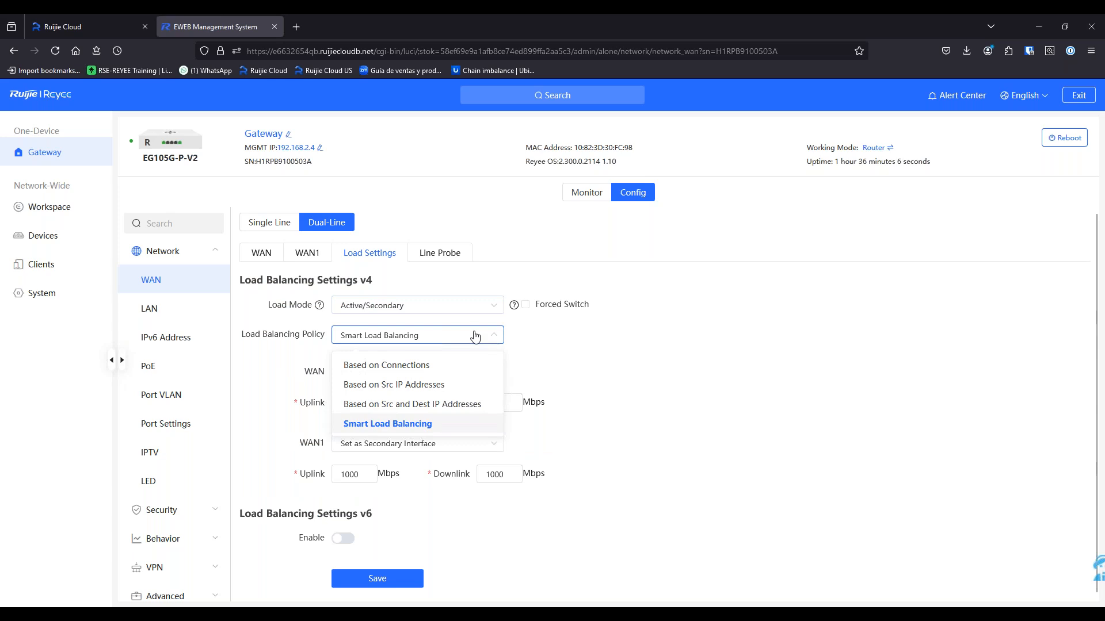
pyautogui.click(599, 345)
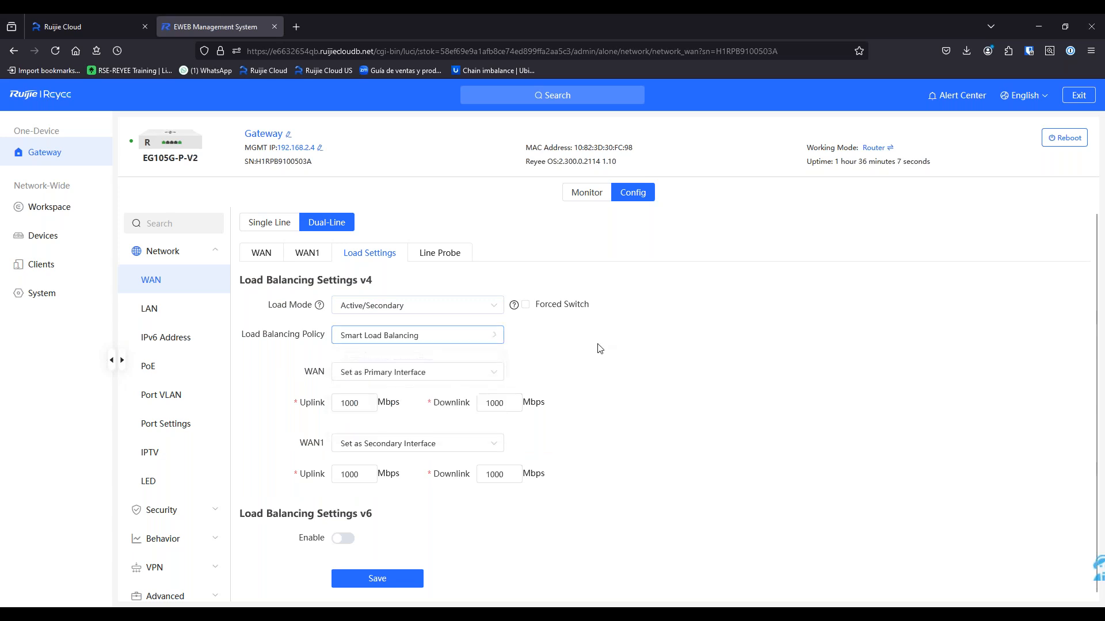
pyautogui.click(487, 379)
pyautogui.click(487, 380)
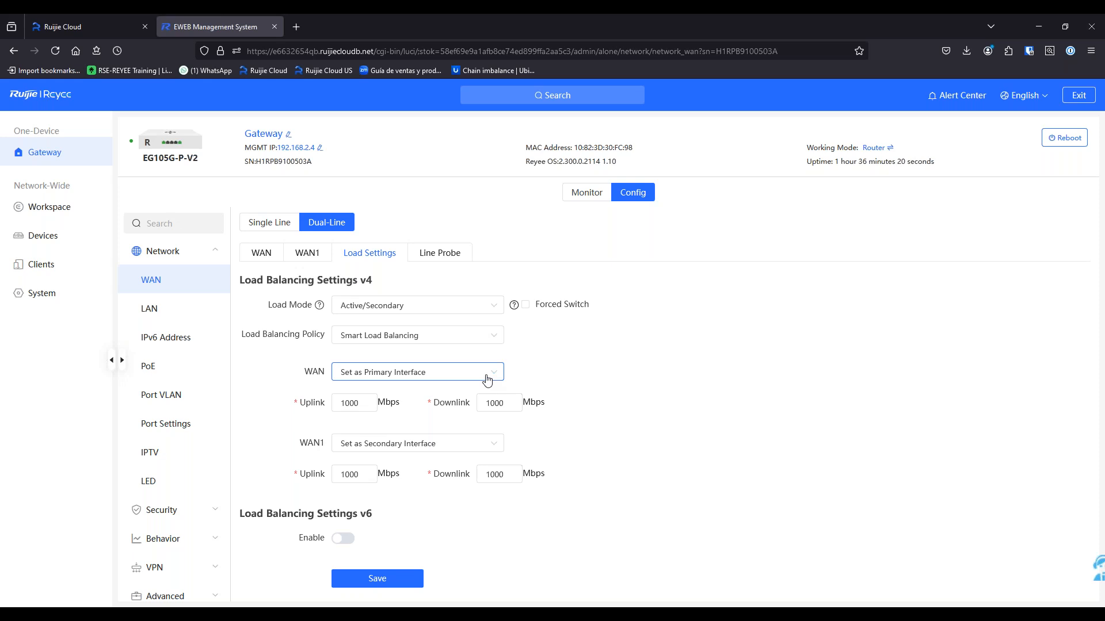
pyautogui.click(487, 381)
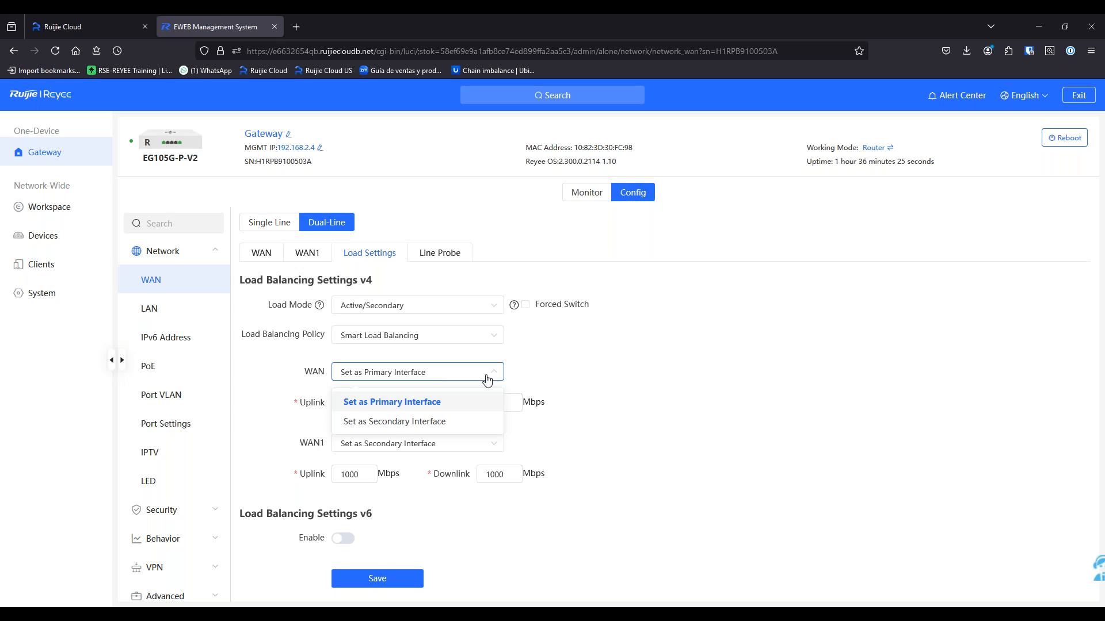
pyautogui.click(656, 378)
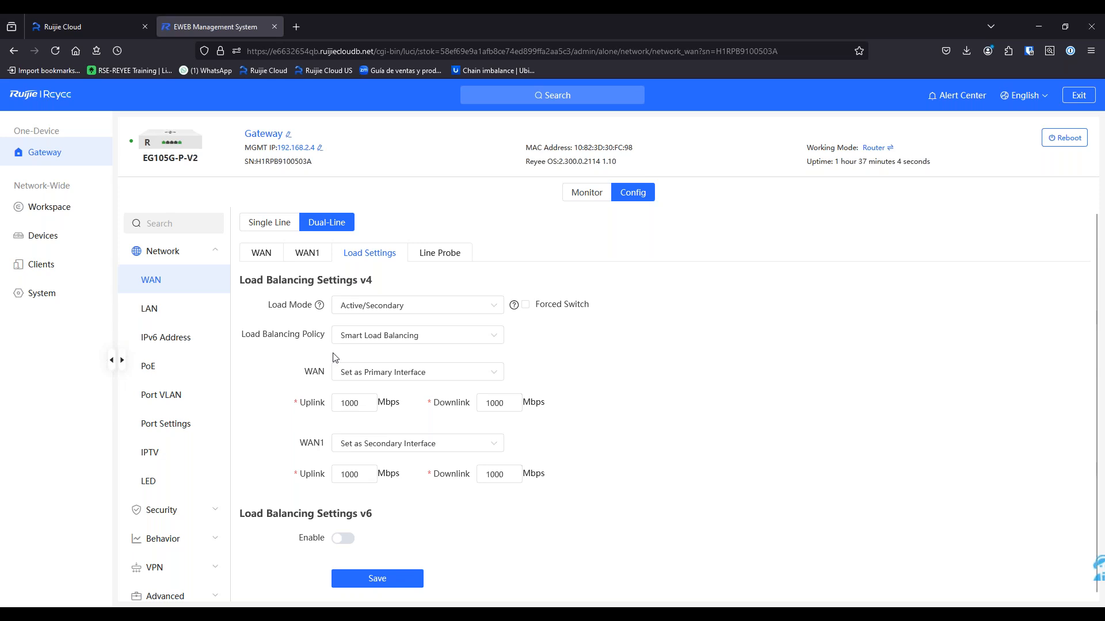
# Change the dual-line load mode to load balancing and view WAN1's internet settings
pyautogui.click(438, 253)
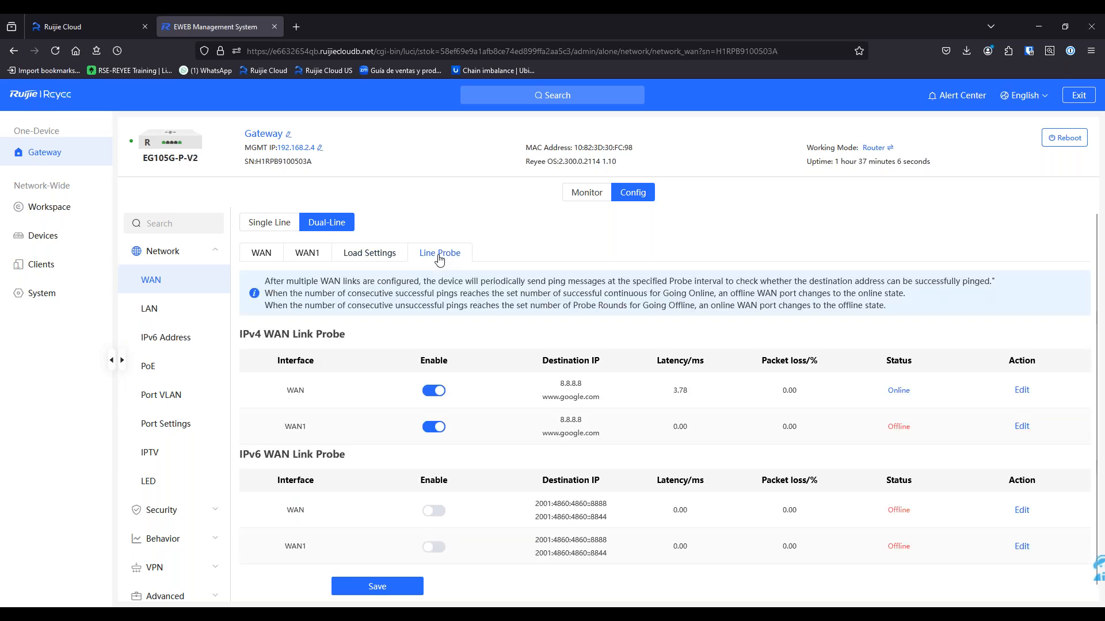
pyautogui.click(370, 254)
pyautogui.click(382, 335)
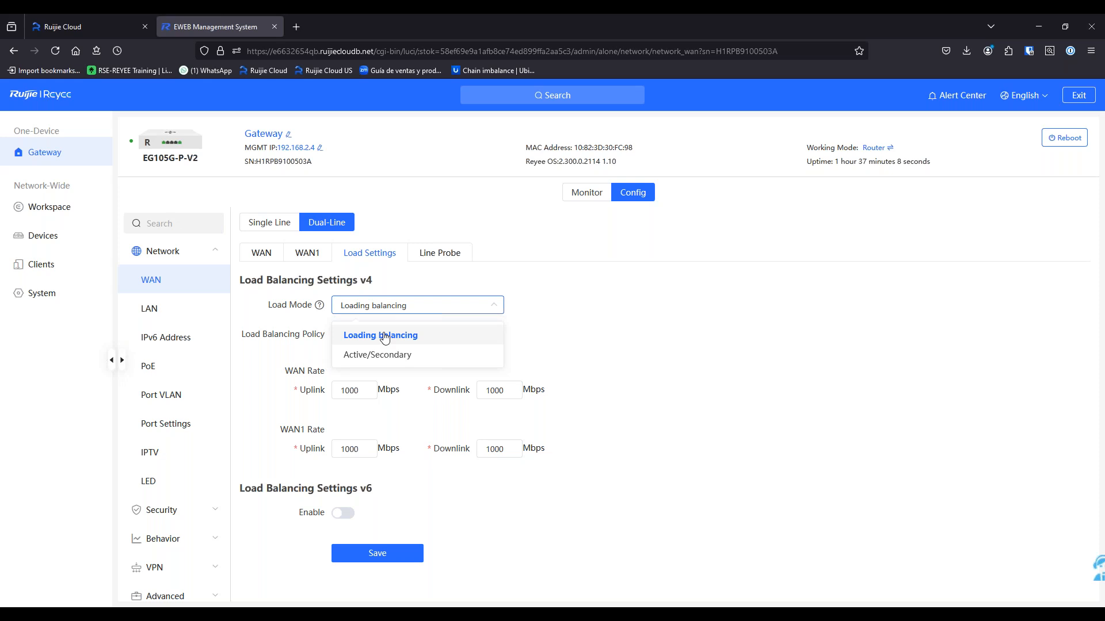
pyautogui.click(309, 256)
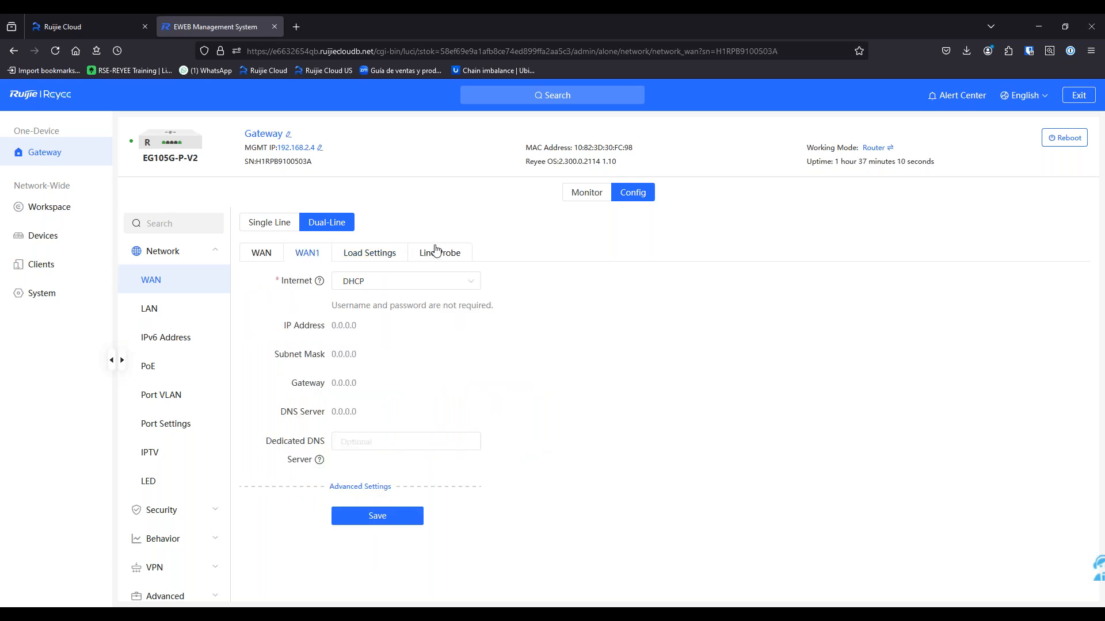
# Inspect the WAN line's IPv4 probe settings toward 8.8.8.8, then cancel without saving
pyautogui.click(429, 258)
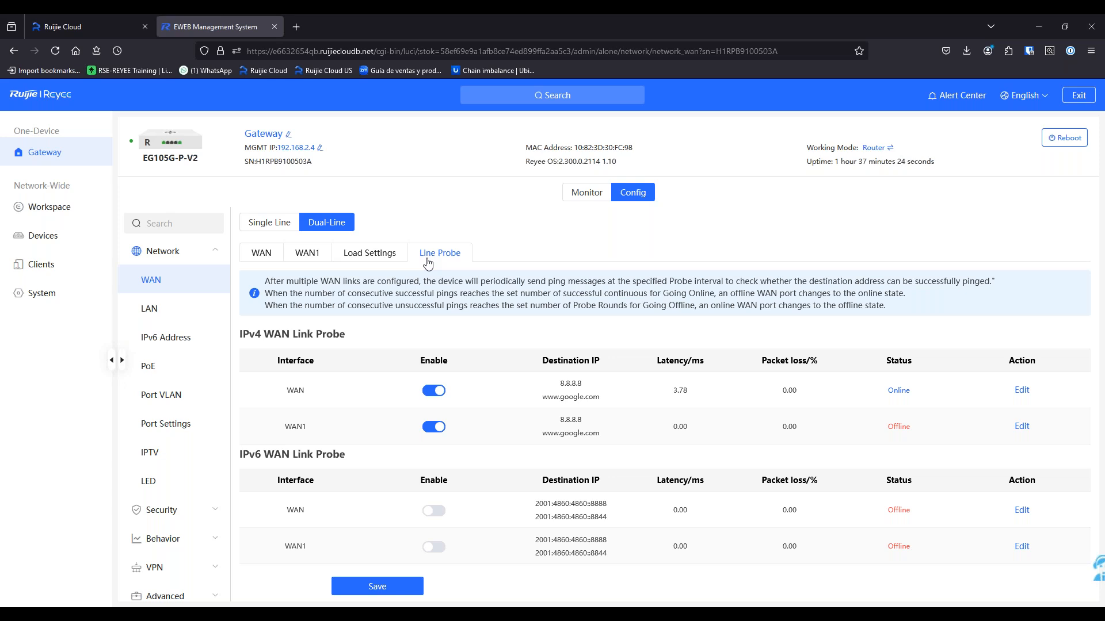
pyautogui.click(1022, 390)
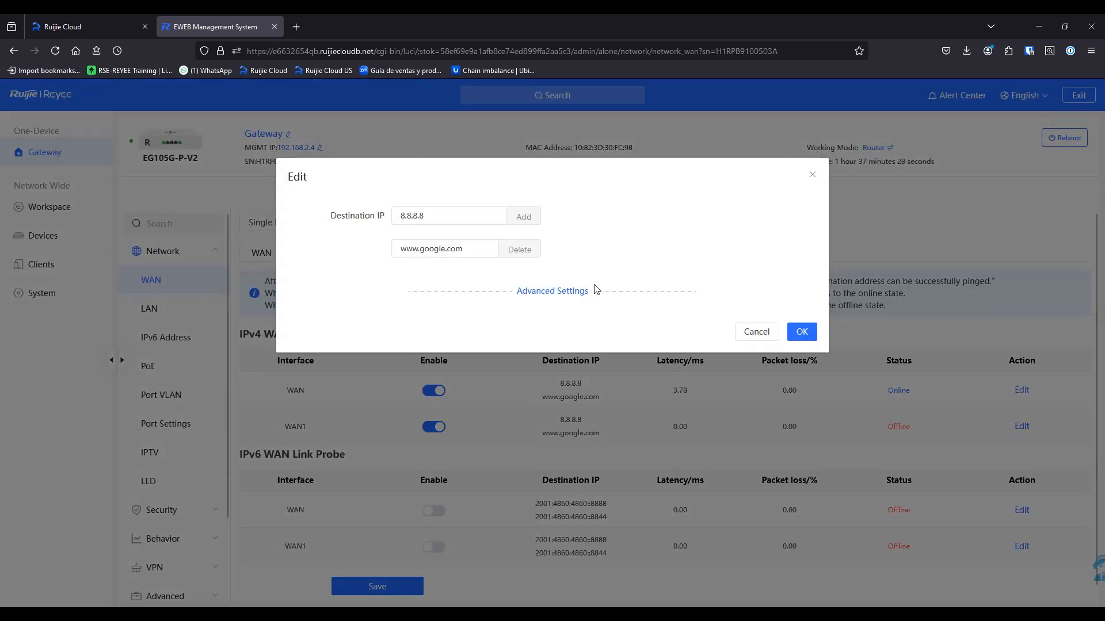
pyautogui.click(579, 292)
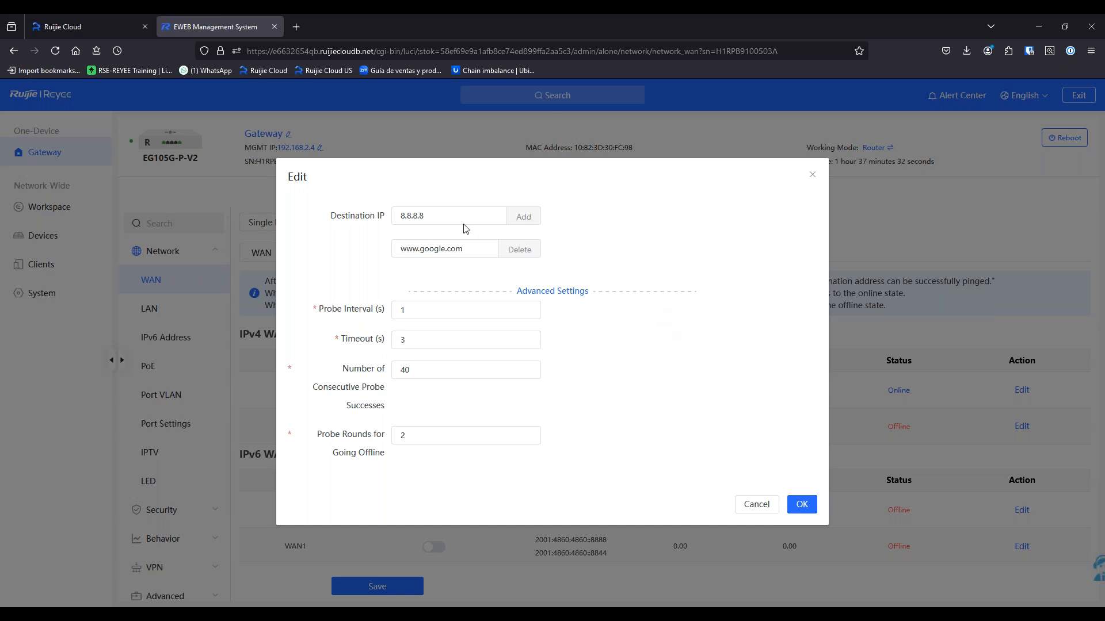
pyautogui.moveTo(431, 220); pyautogui.dragTo(395, 216)
pyautogui.click(714, 302)
pyautogui.click(438, 314)
pyautogui.click(743, 502)
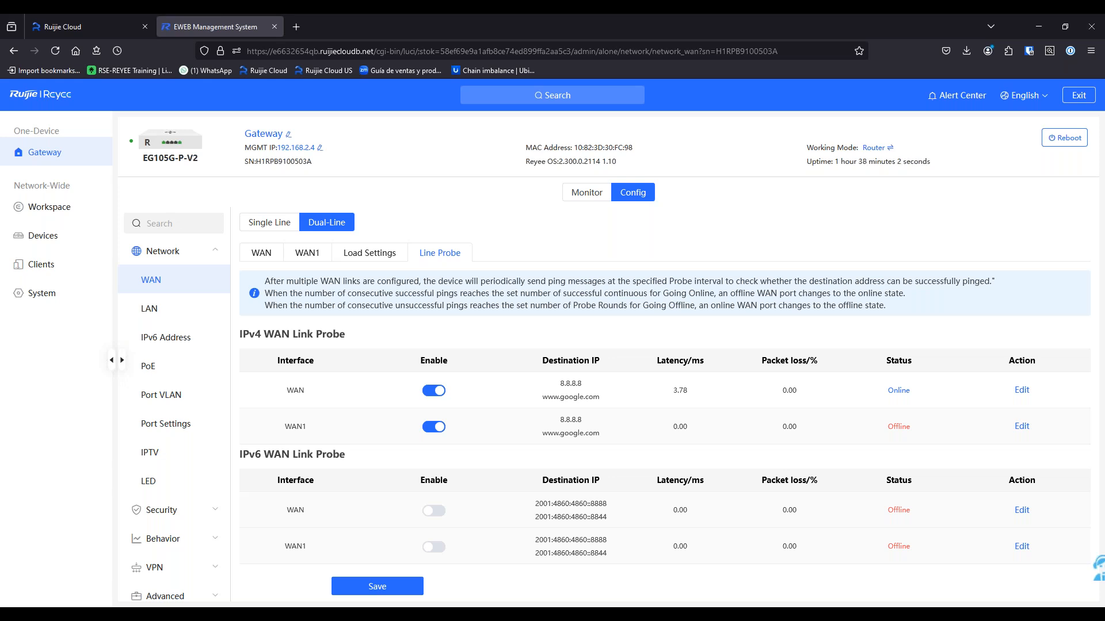
# Return the WAN setup to Single Line, with WAN on DHCP at 192.168.2.4
pyautogui.click(348, 256)
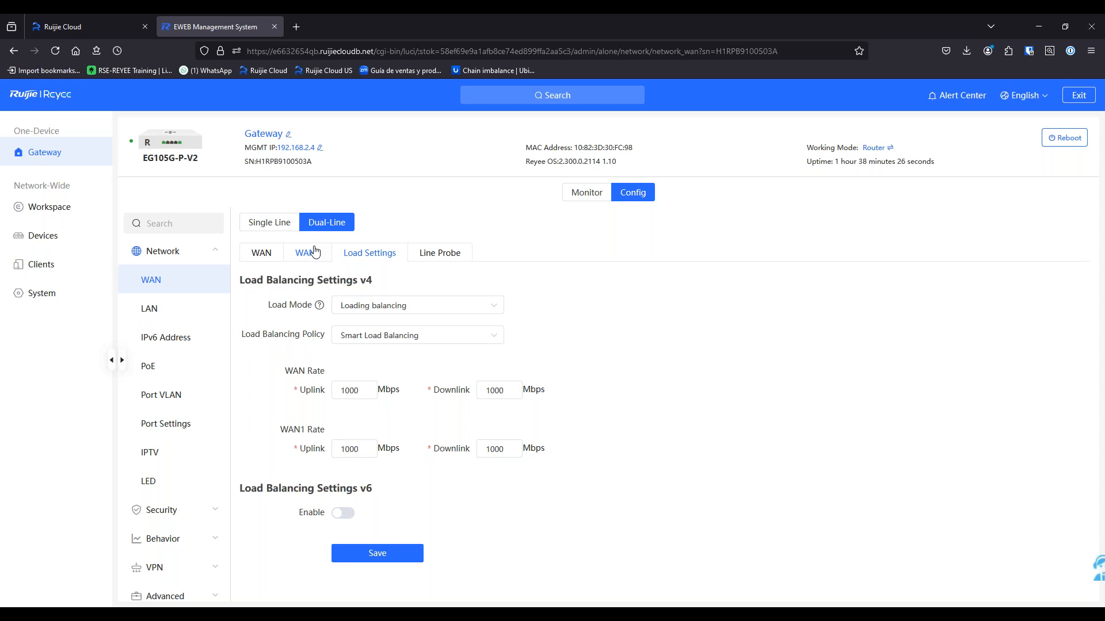
pyautogui.click(314, 251)
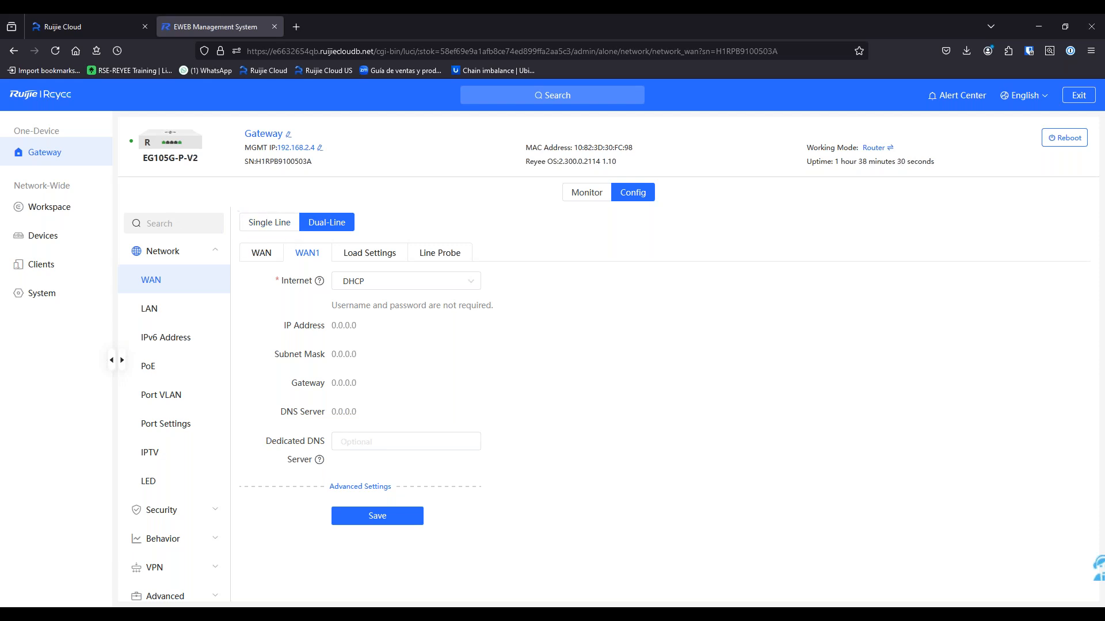
pyautogui.click(263, 225)
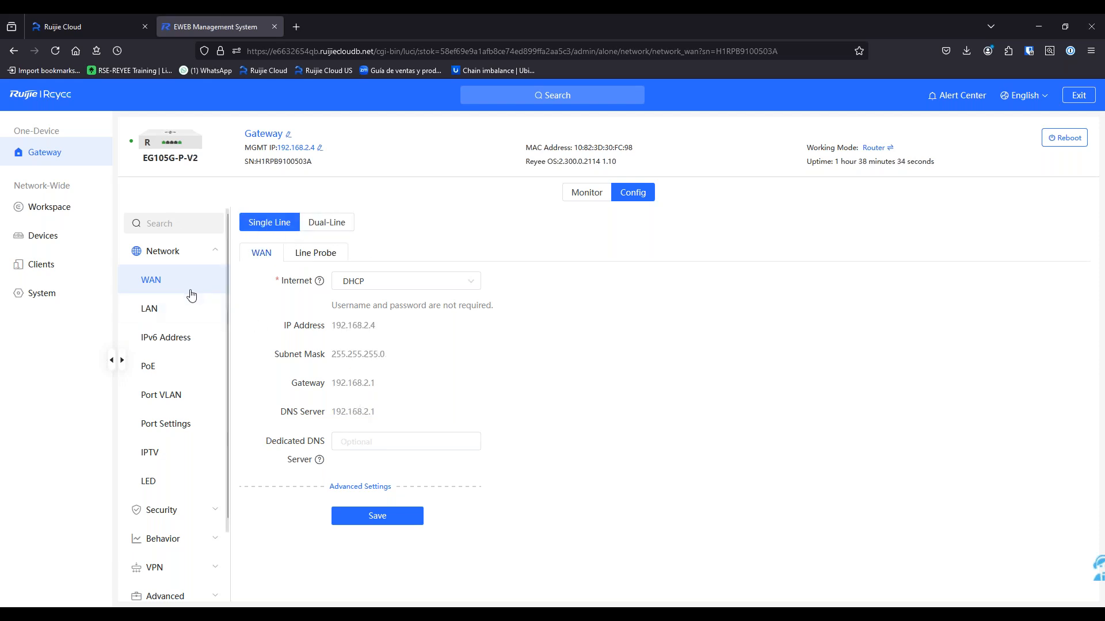
pyautogui.click(192, 317)
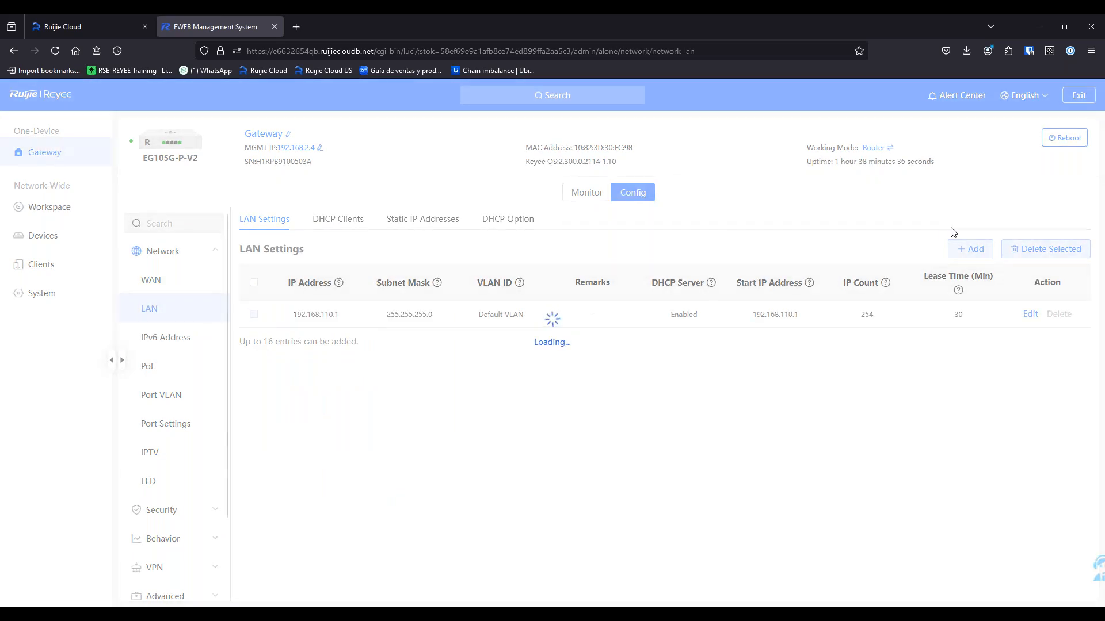
# Start a new LAN entry, toggle its DHCP server off and on, then discard it
pyautogui.click(974, 249)
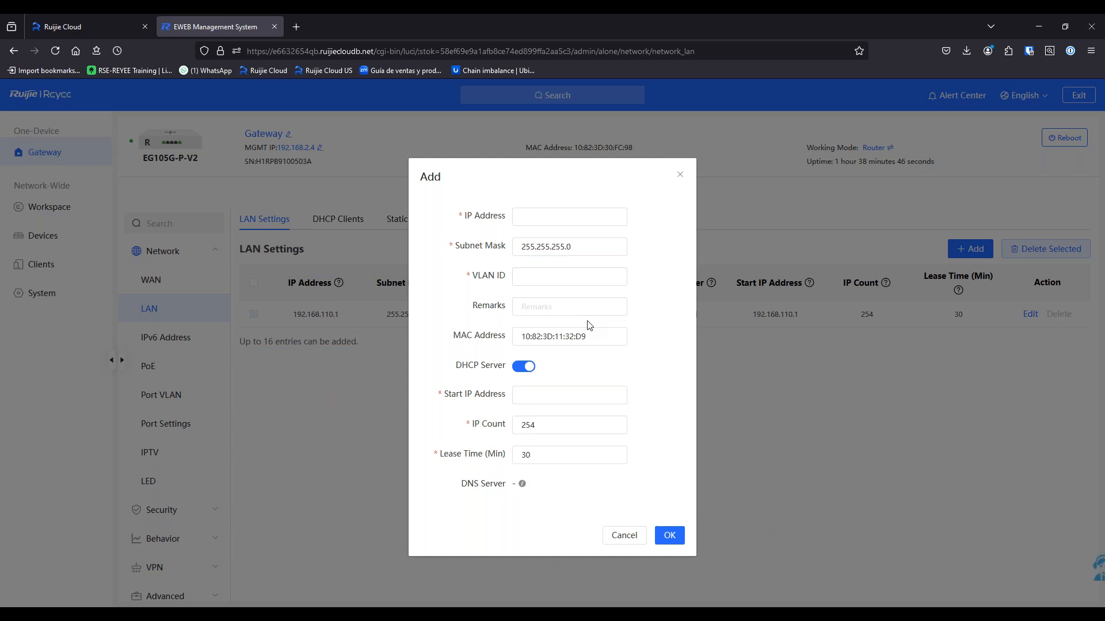
pyautogui.click(524, 366)
pyautogui.click(523, 366)
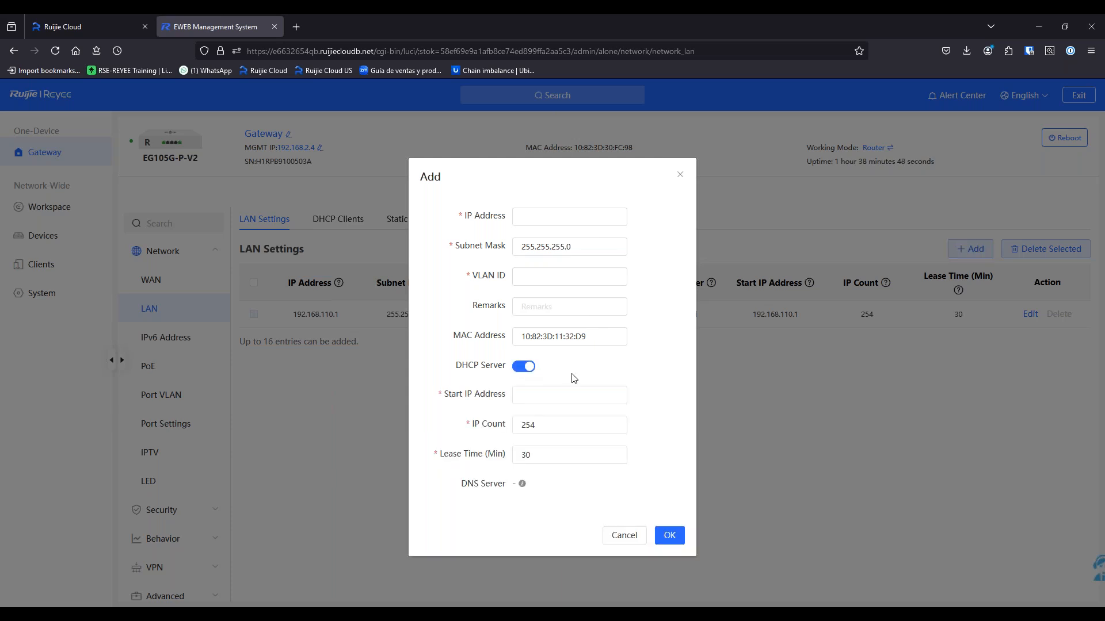
pyautogui.click(624, 537)
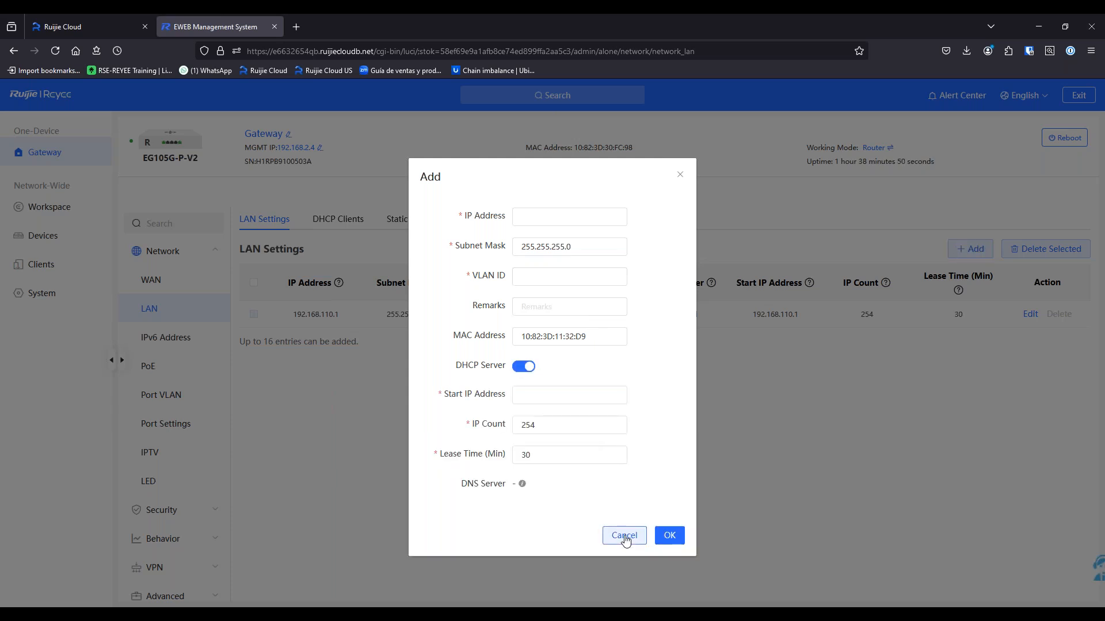
# Review the DHCP Clients, Static IP Addresses and DHCP Option tabs, then return to LAN Settings
pyautogui.click(356, 224)
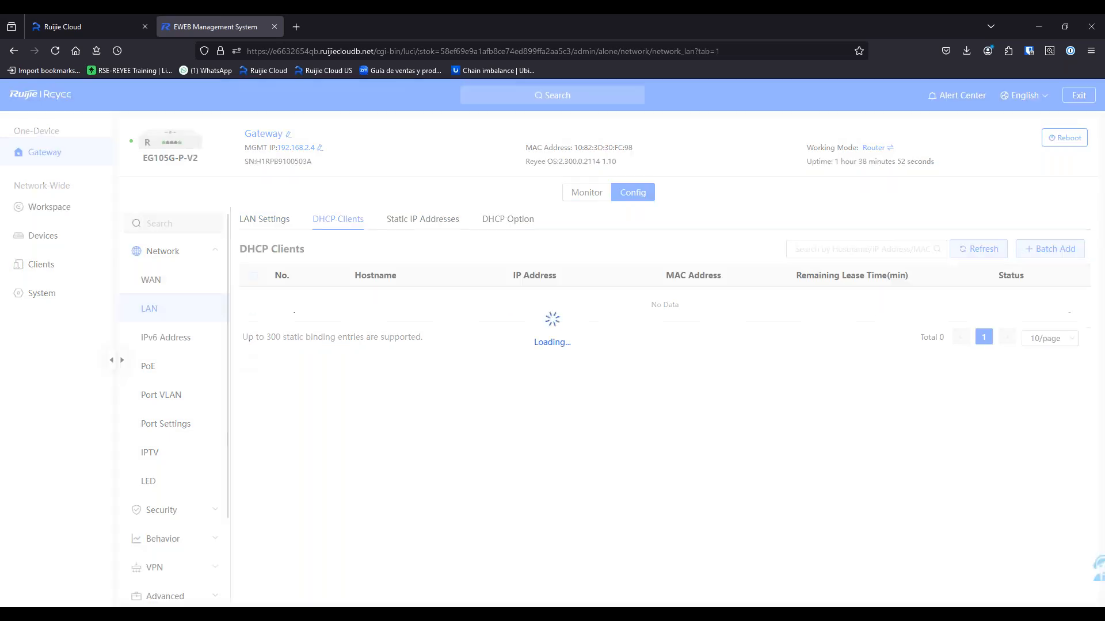
pyautogui.click(412, 223)
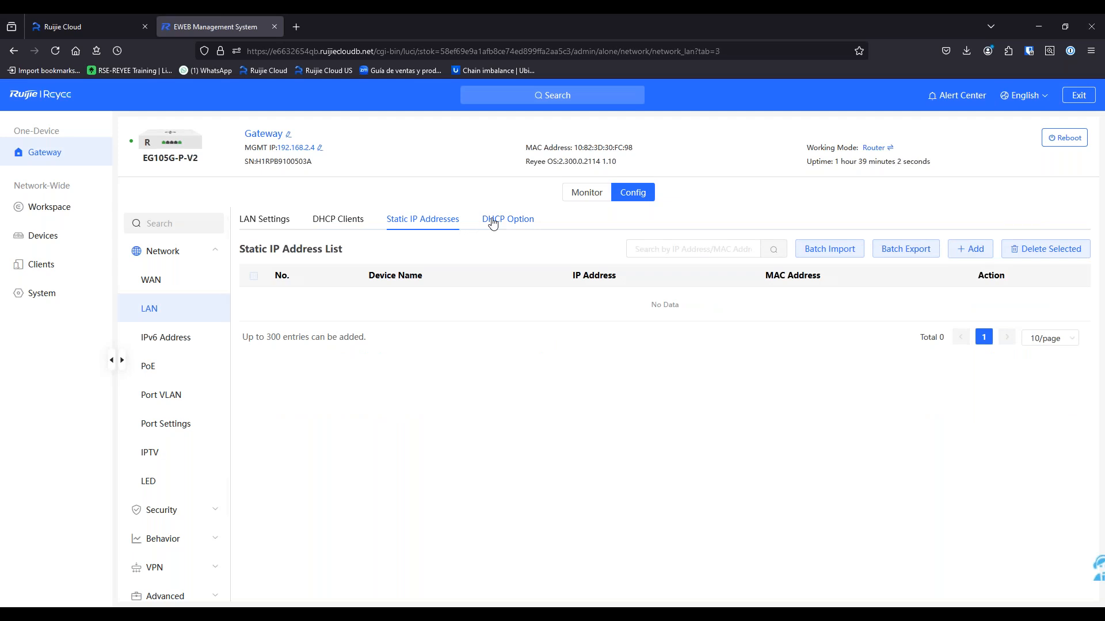
pyautogui.click(493, 223)
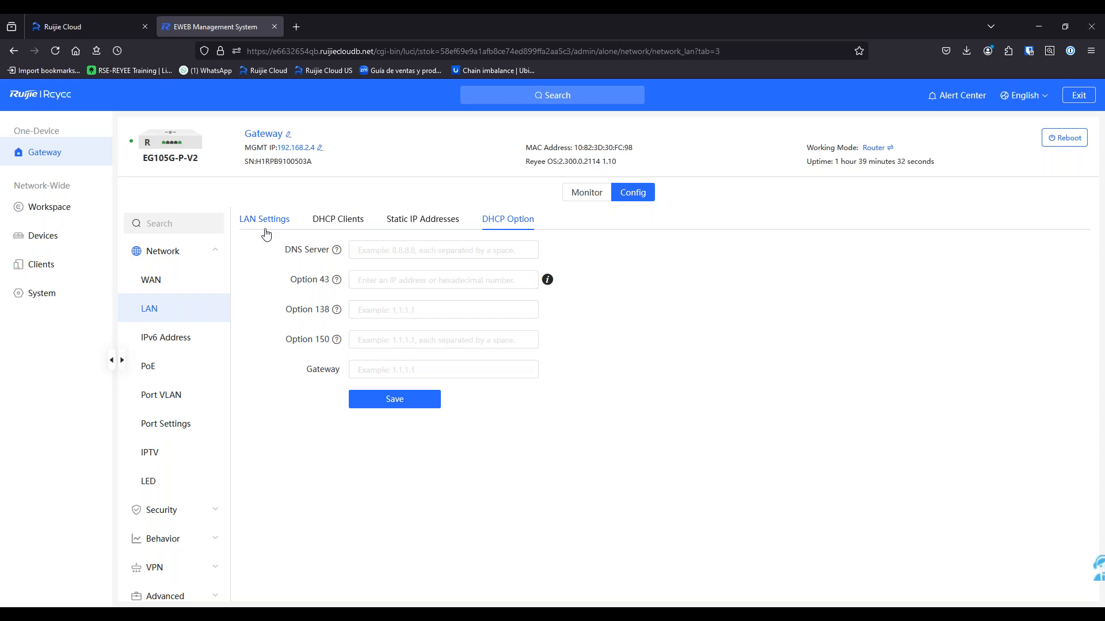
pyautogui.click(283, 221)
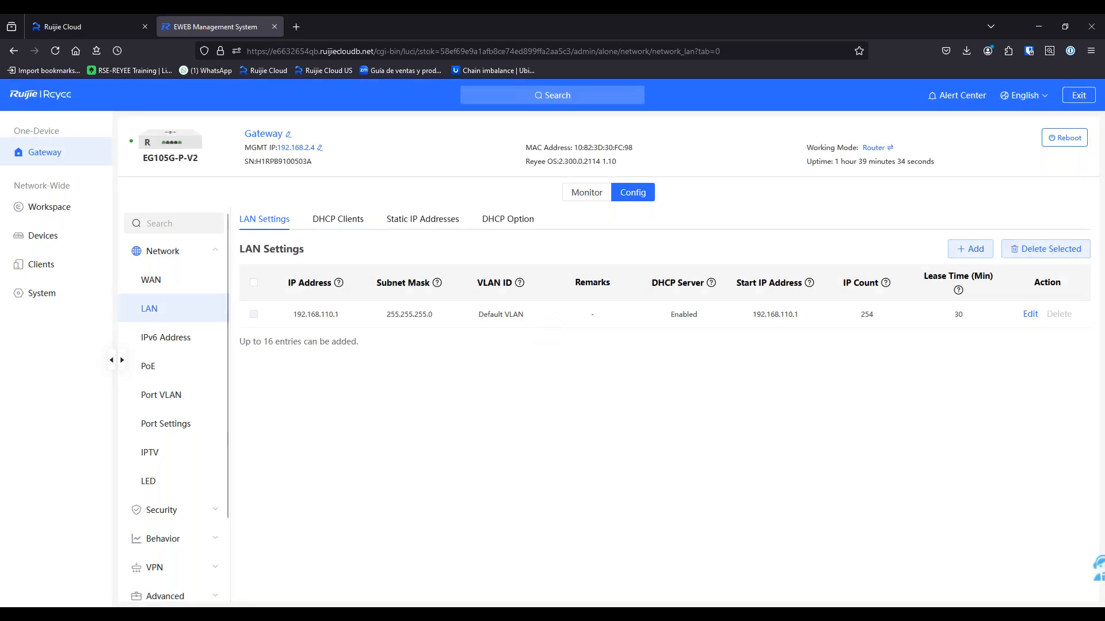
# Review the IPv6 address page and the gateway's maximum PoE power consumption
pyautogui.click(193, 340)
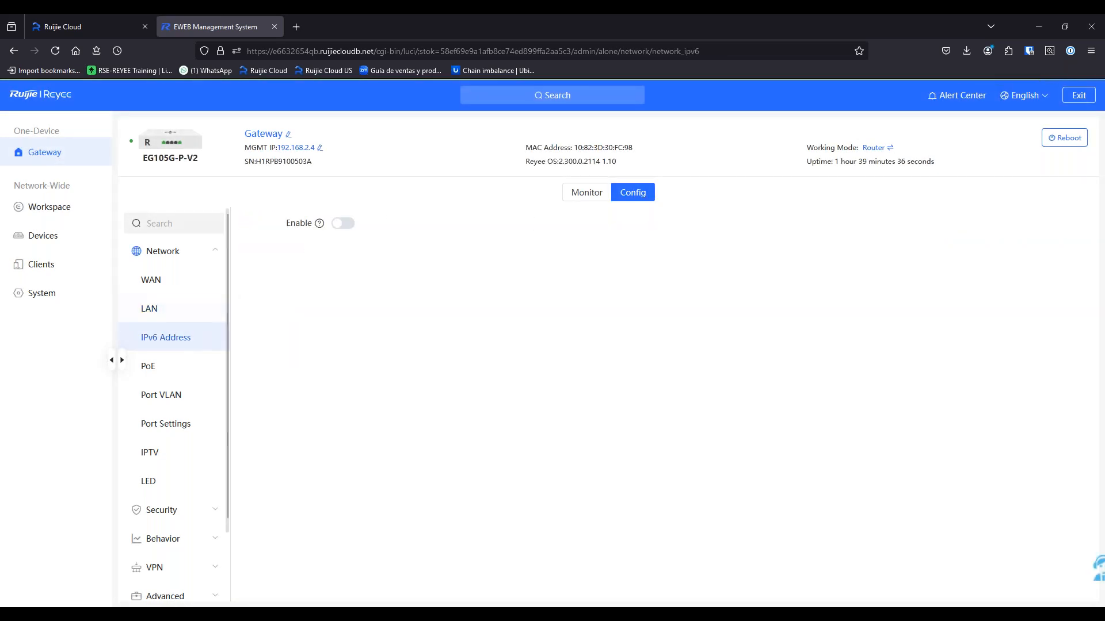
pyautogui.click(193, 372)
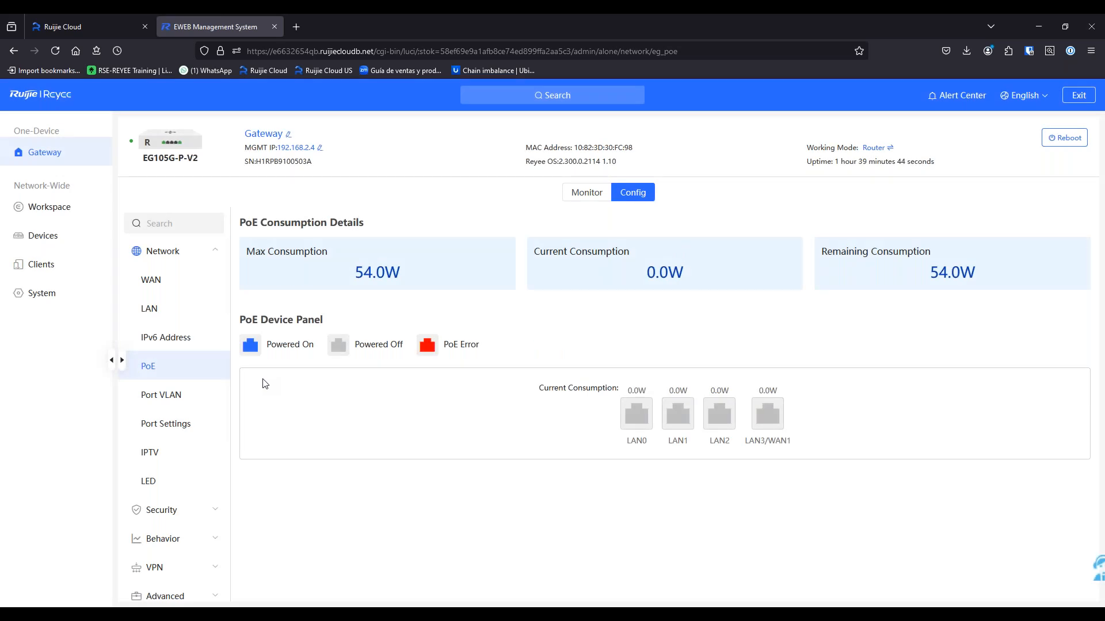
pyautogui.moveTo(353, 273); pyautogui.dragTo(372, 274)
pyautogui.click(354, 303)
# Check LAN1's port VLAN choices without changes, then view per-port traffic in Port Info
pyautogui.click(199, 407)
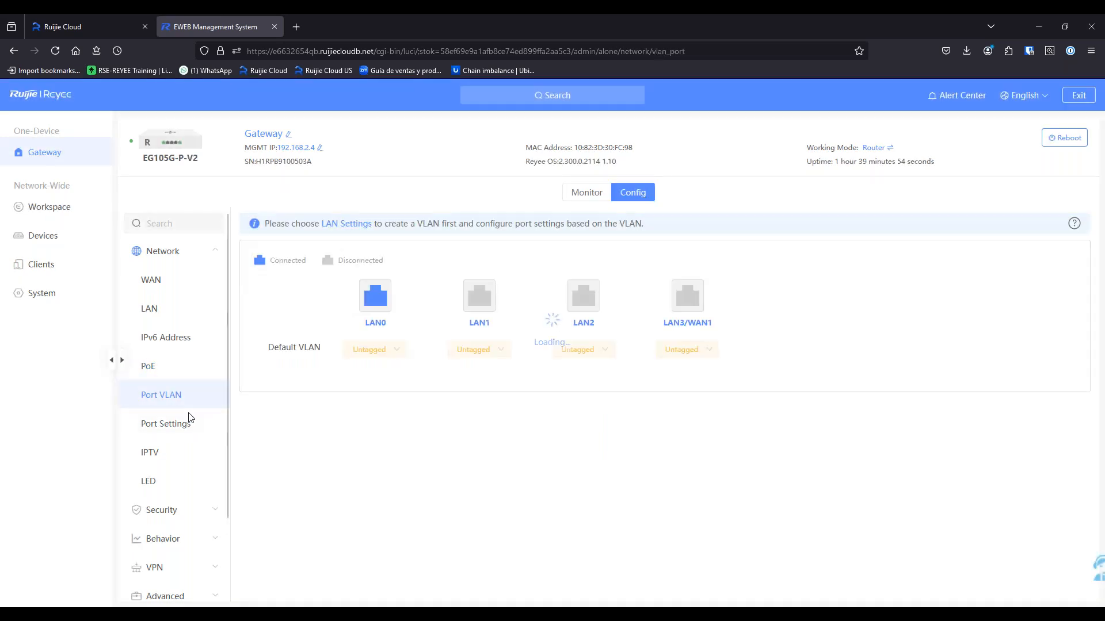
pyautogui.click(496, 351)
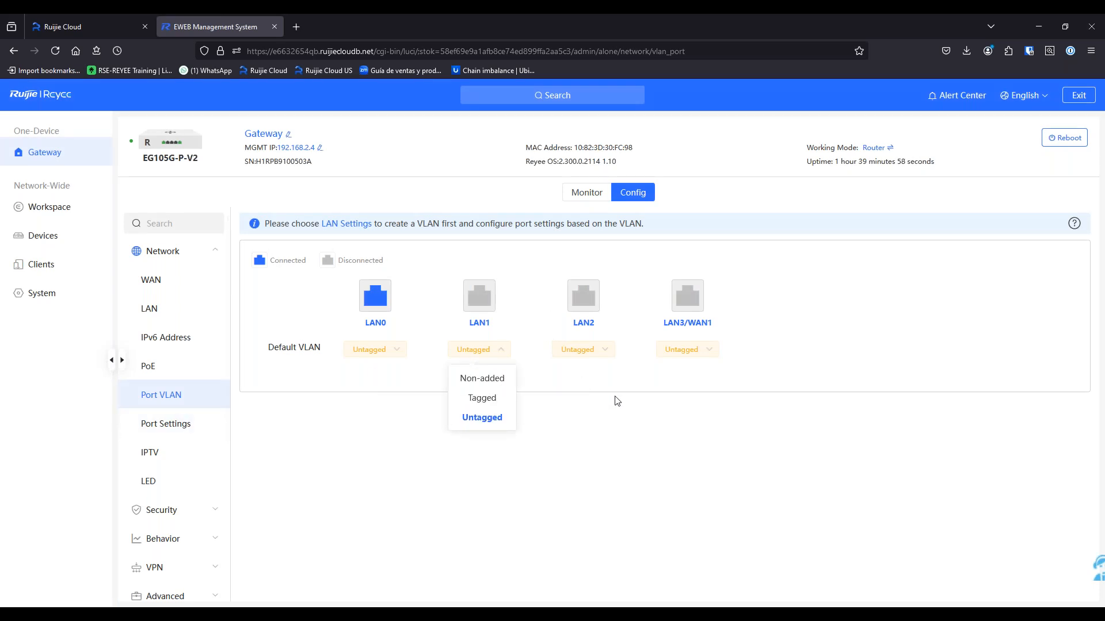
pyautogui.click(630, 403)
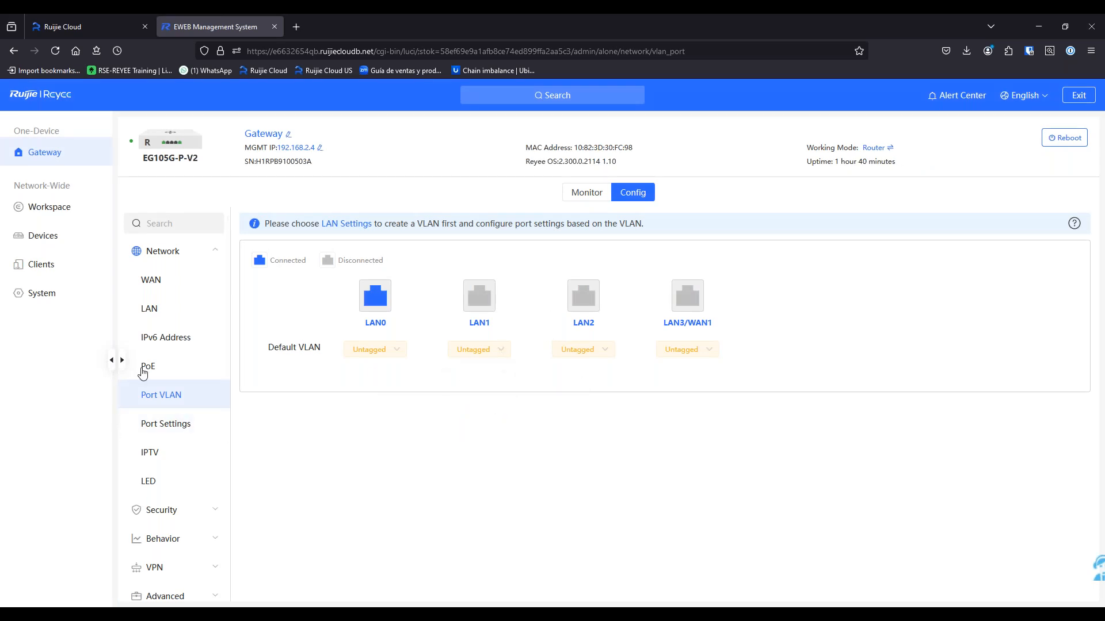
pyautogui.click(179, 428)
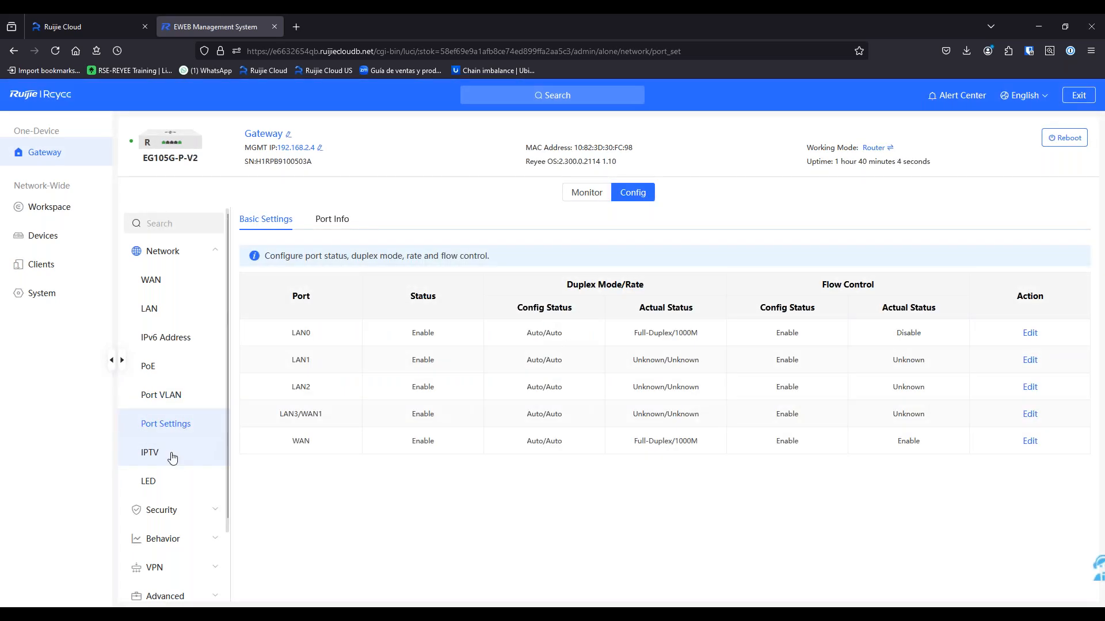
pyautogui.click(330, 221)
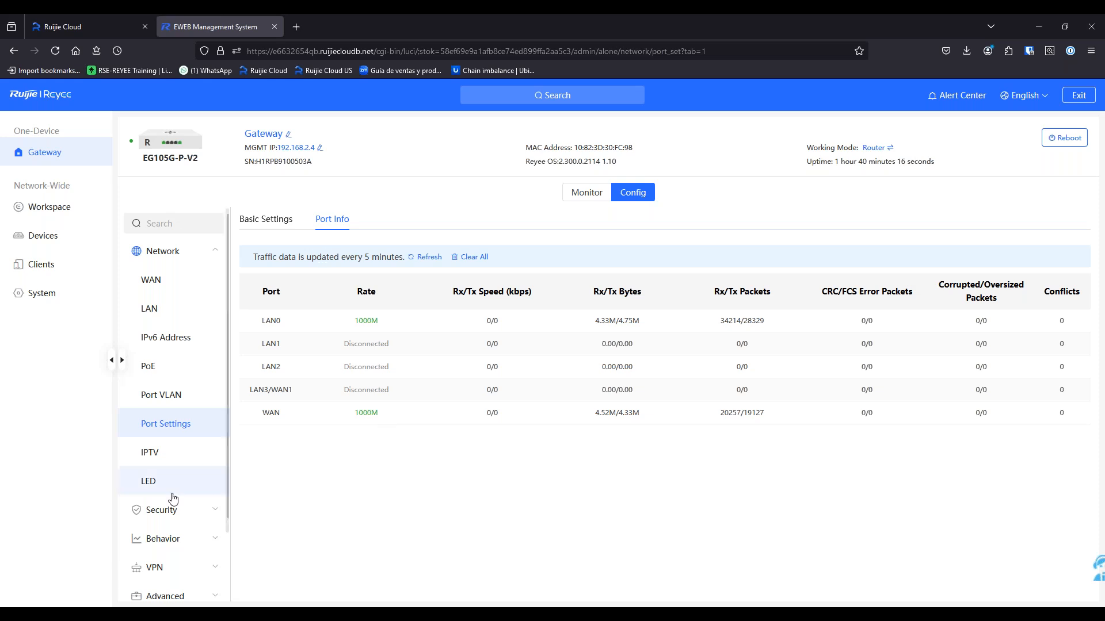
pyautogui.click(191, 510)
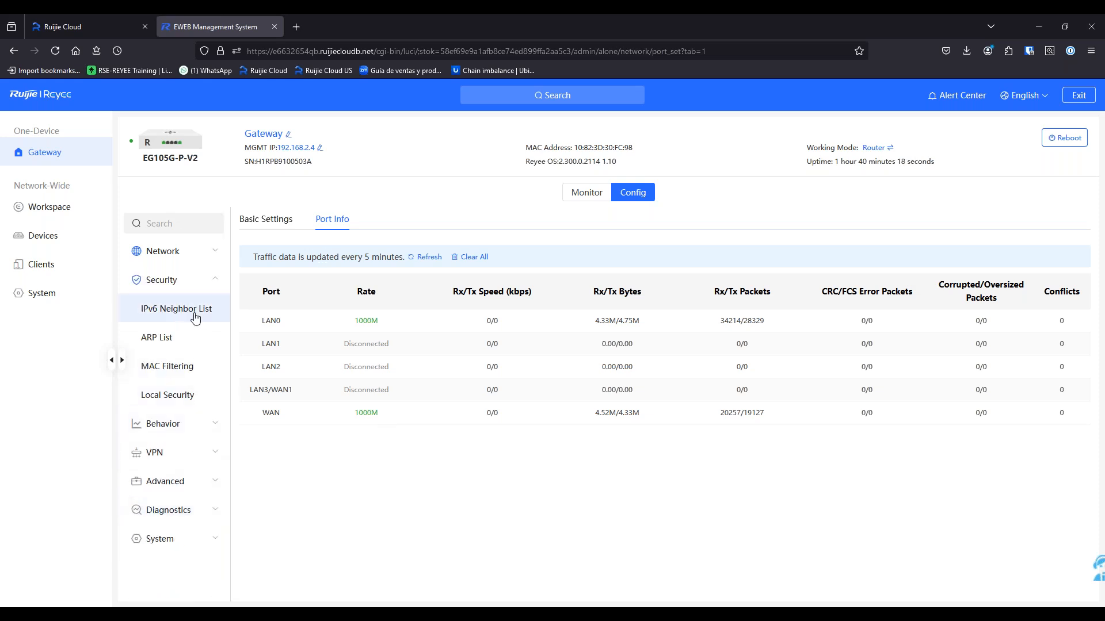
# Review the ARP list, attack defense settings and the empty last-week security log
pyautogui.click(192, 345)
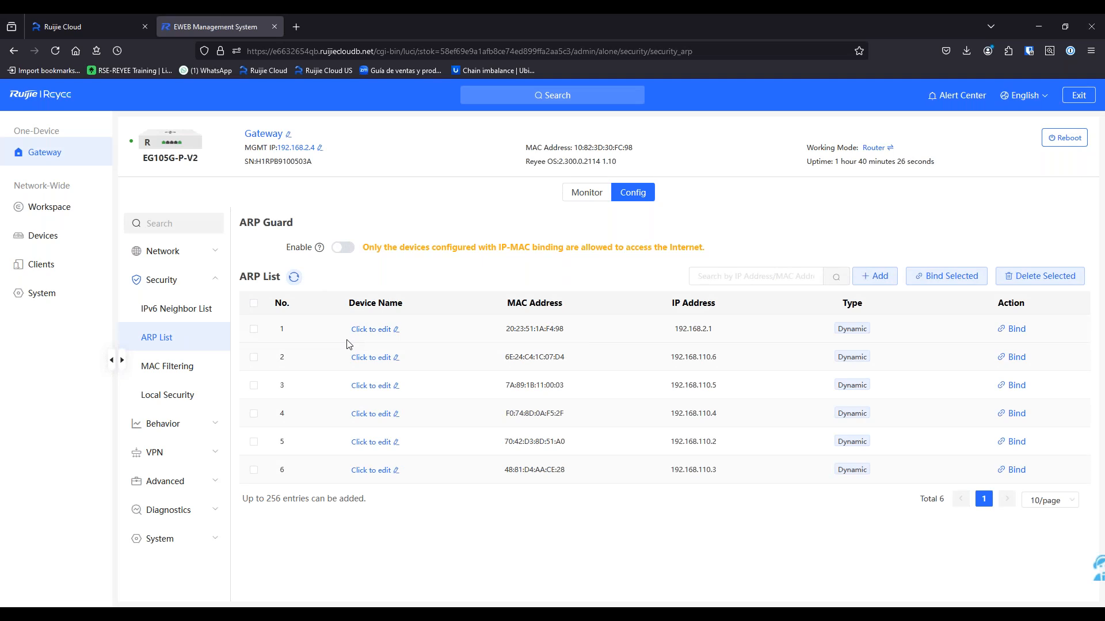
pyautogui.click(197, 393)
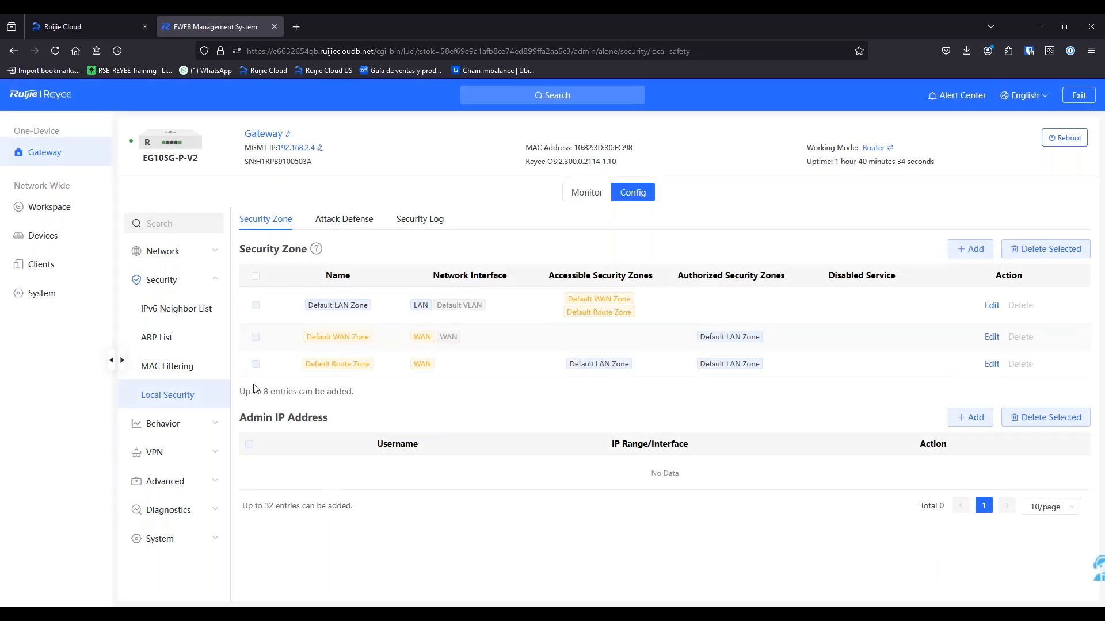
pyautogui.click(344, 219)
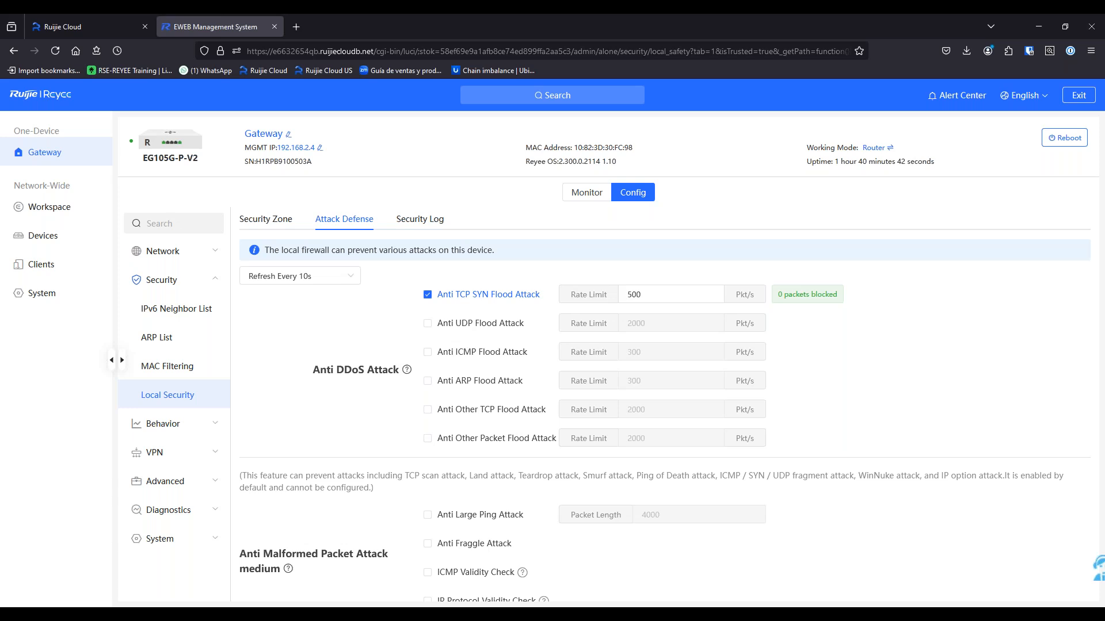
pyautogui.scroll(-3, 390, 389)
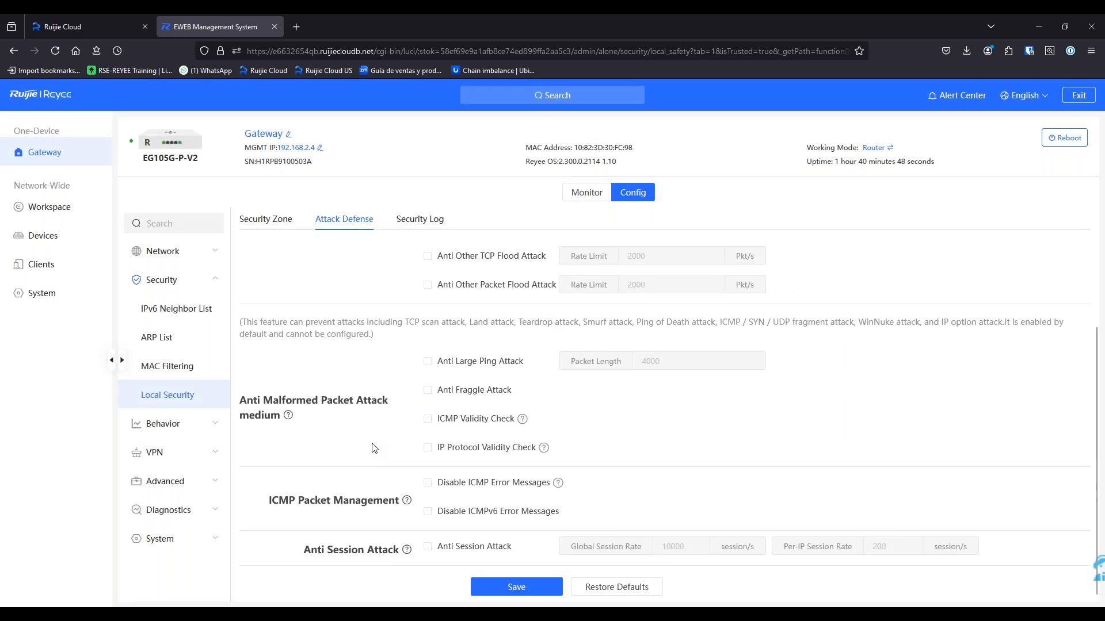
pyautogui.scroll(3, 373, 454)
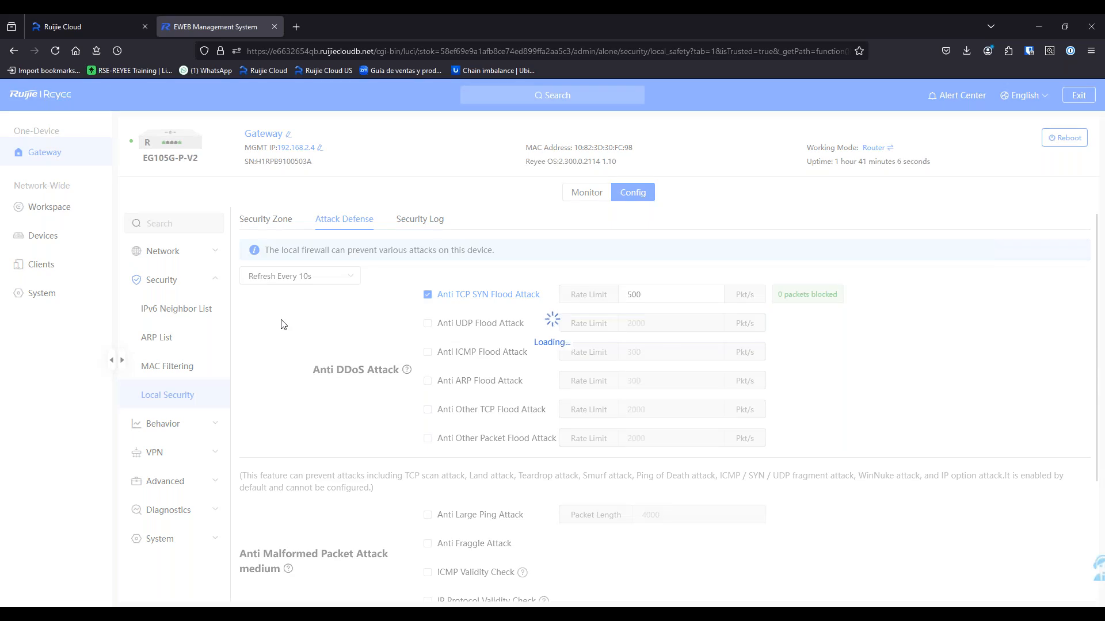
pyautogui.click(435, 222)
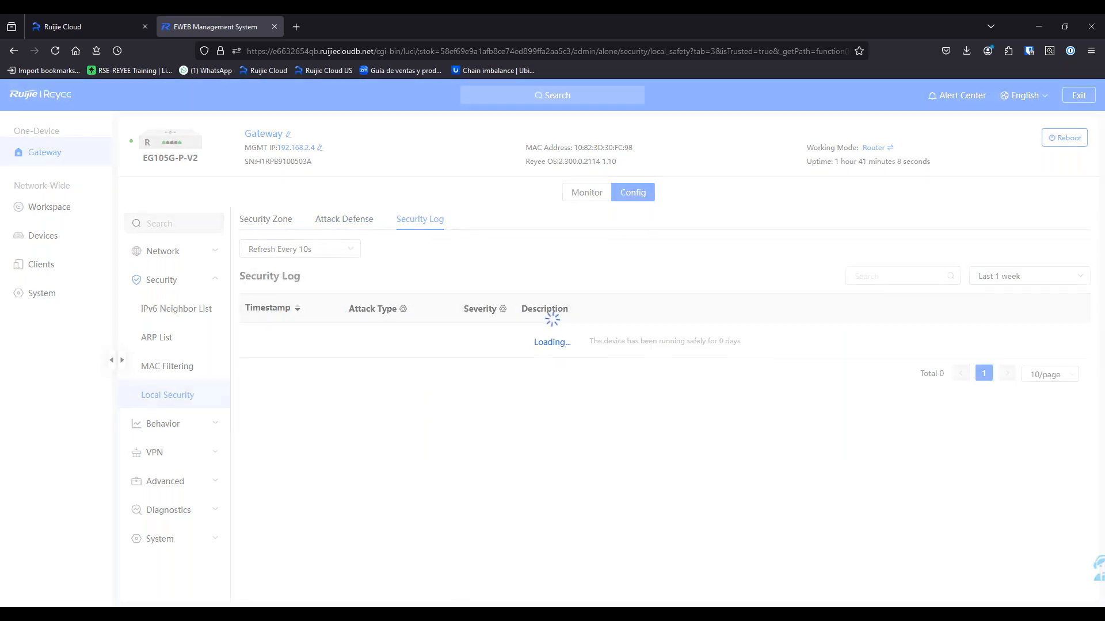
pyautogui.click(192, 431)
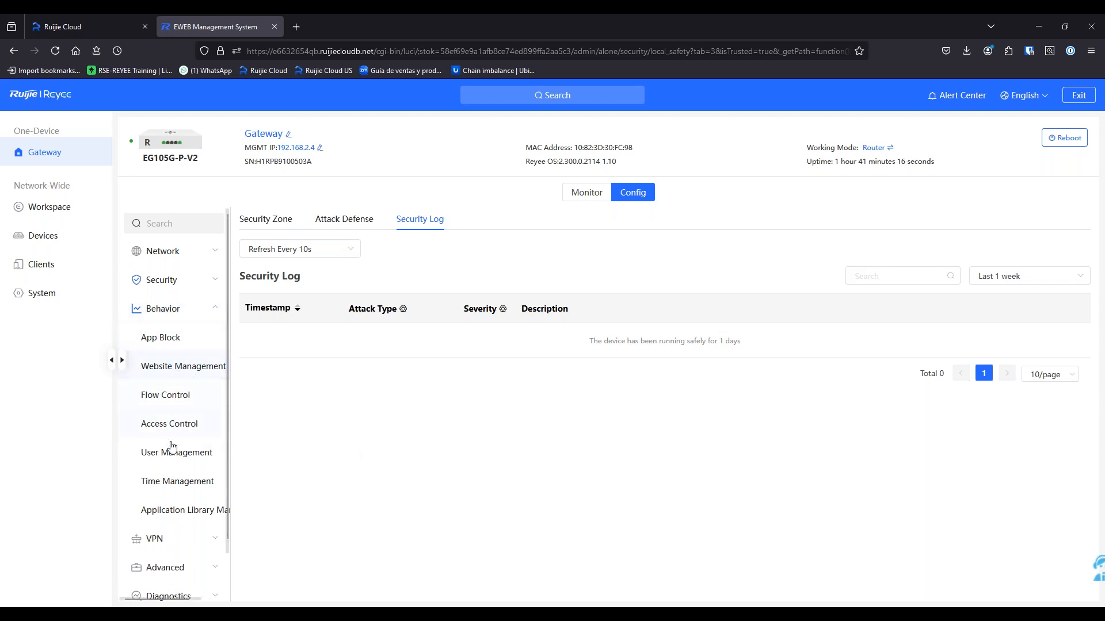
# Browse the VPN options and the Advanced > Routing settings page
pyautogui.scroll(-1, 173, 480)
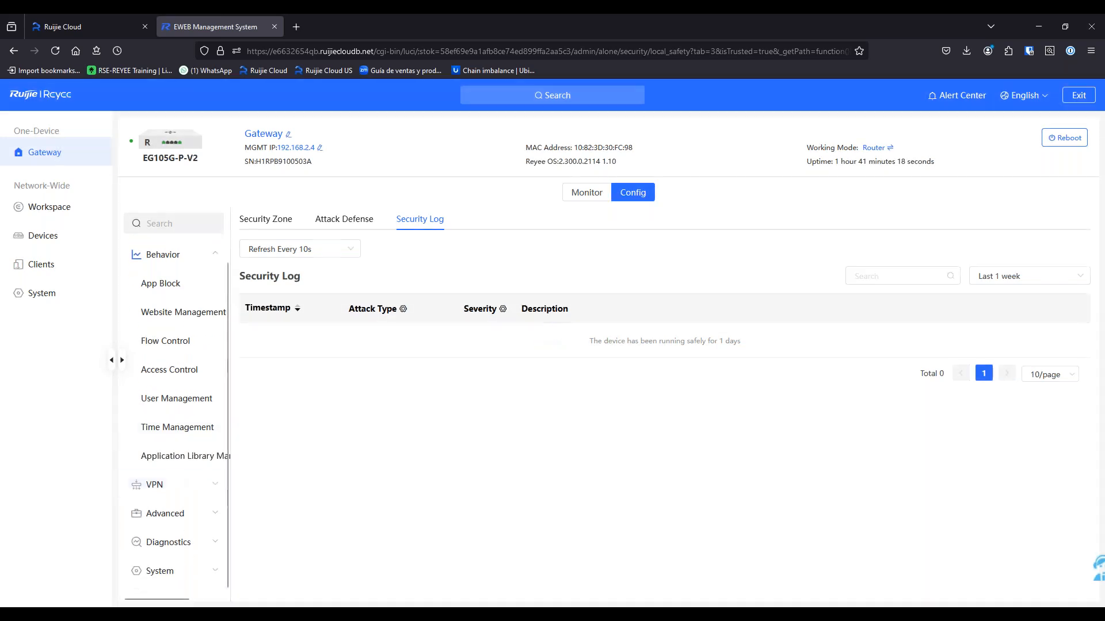
pyautogui.click(176, 485)
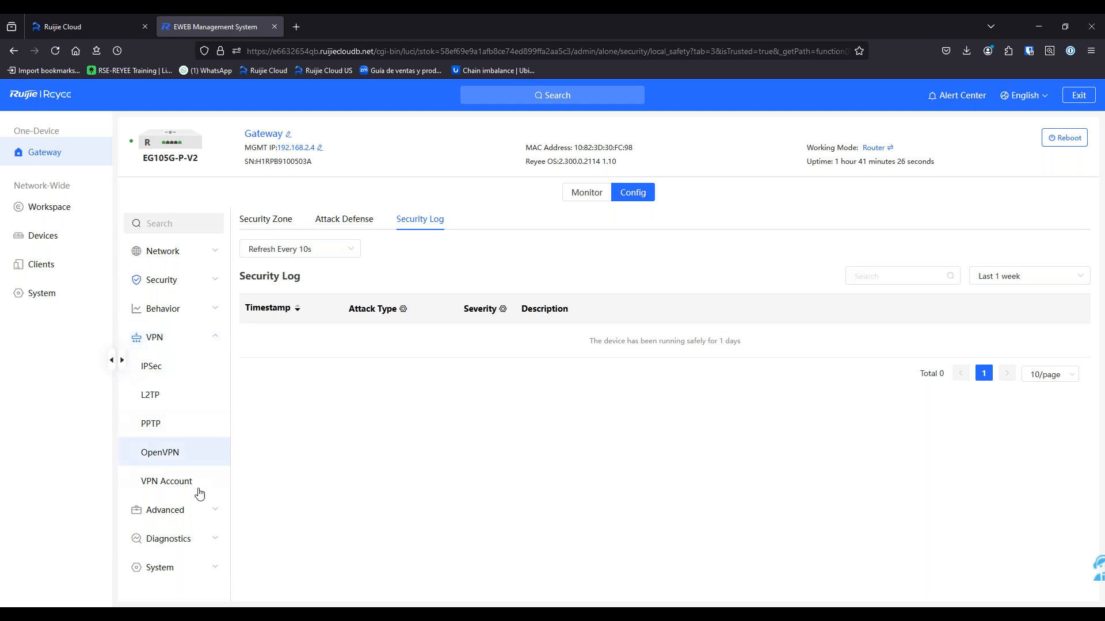
pyautogui.click(188, 512)
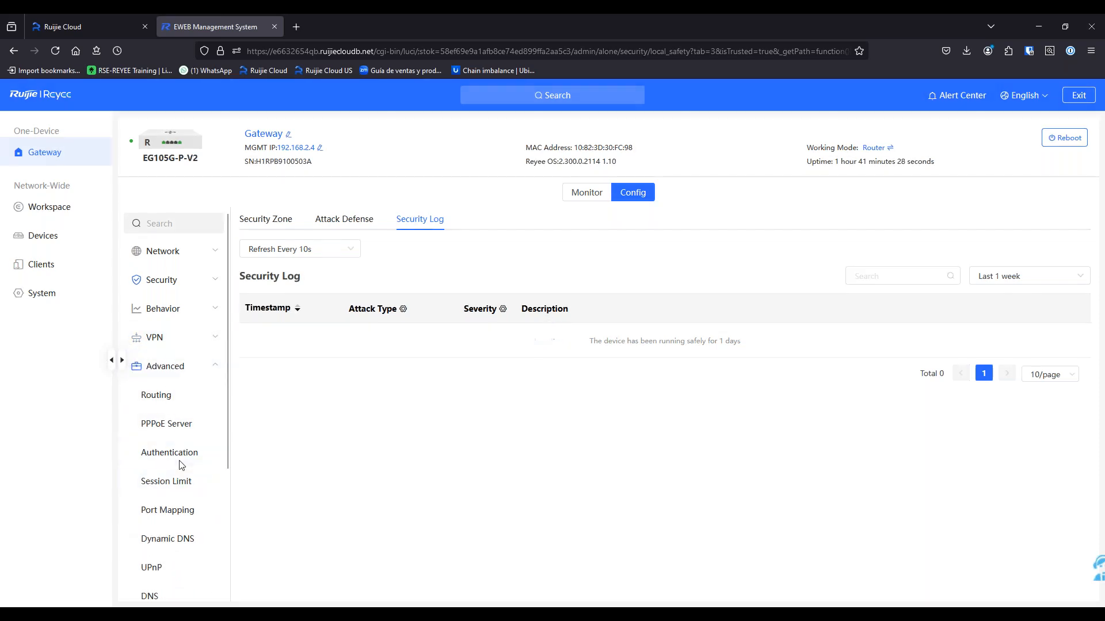
pyautogui.click(214, 395)
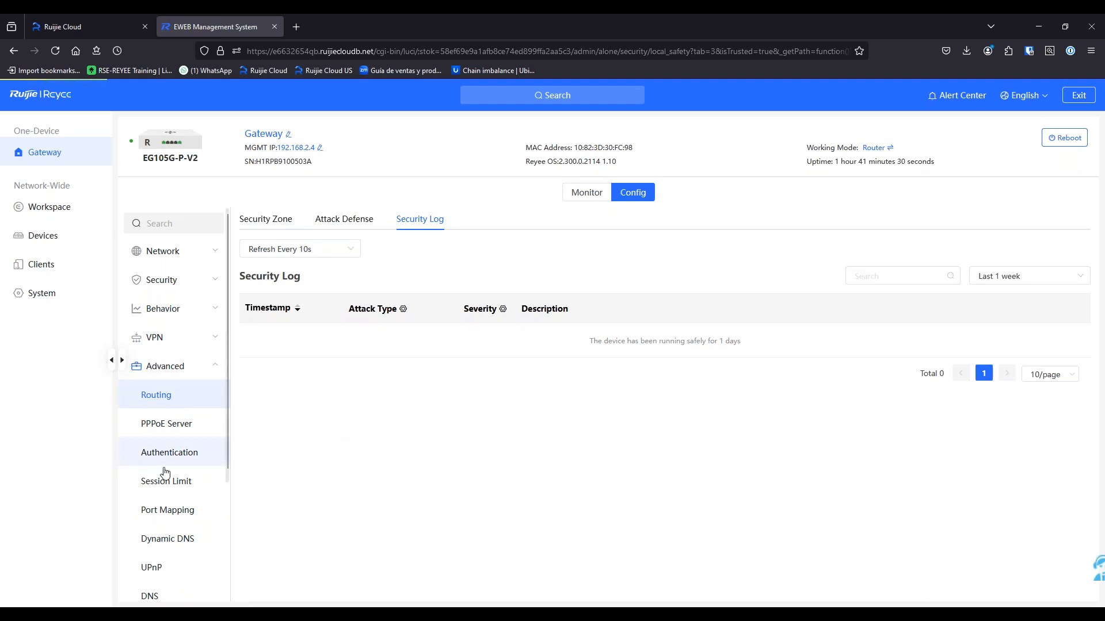
pyautogui.scroll(-3, 206, 483)
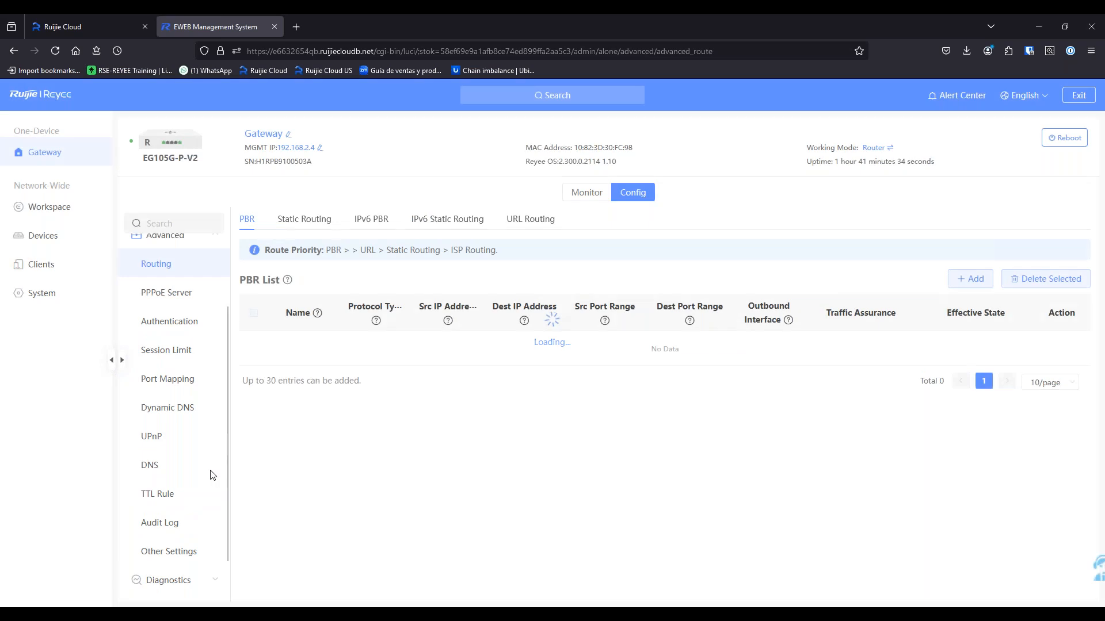
pyautogui.scroll(-1, 202, 518)
# Check Diagnose and Network Tools, ending on Packet Capture with 2M limit and 500 packets
pyautogui.click(196, 547)
pyautogui.click(176, 397)
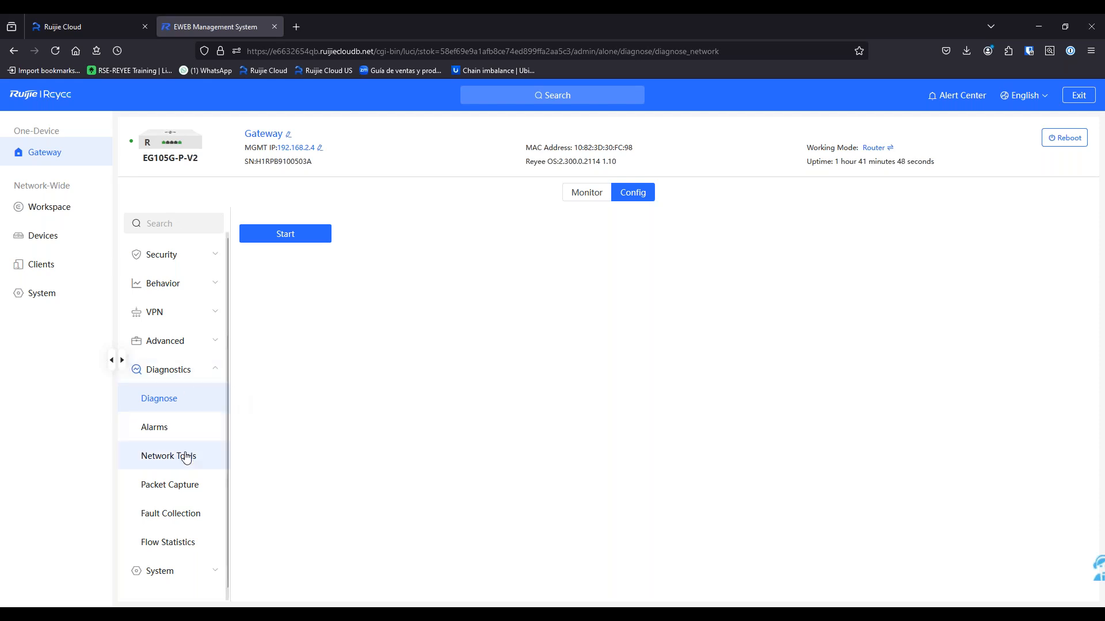
pyautogui.click(205, 469)
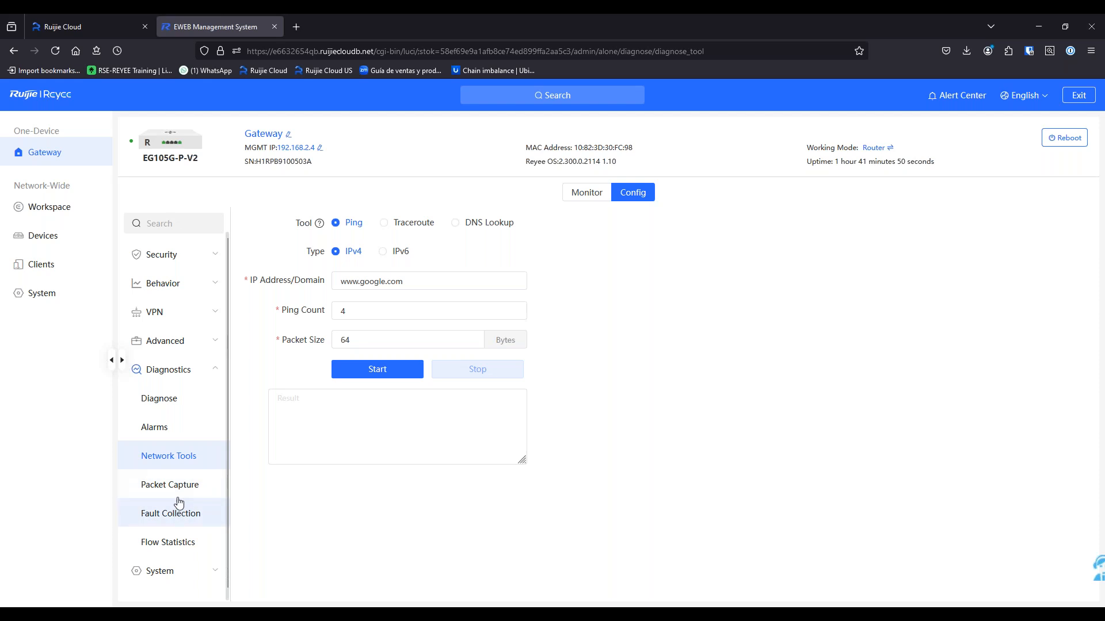
pyautogui.click(185, 487)
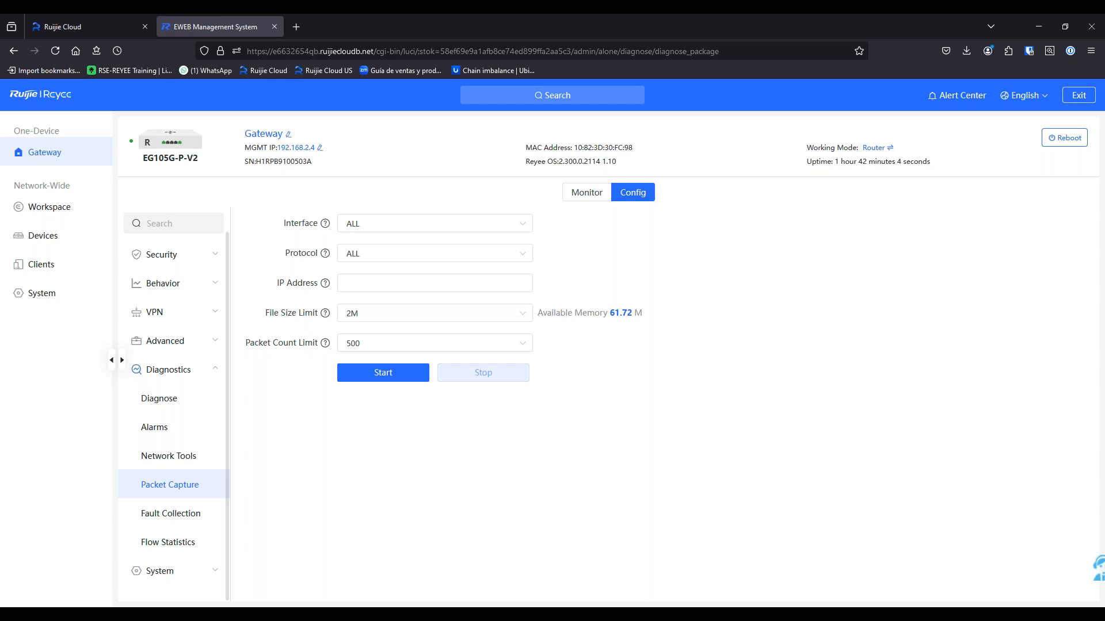
pyautogui.click(183, 573)
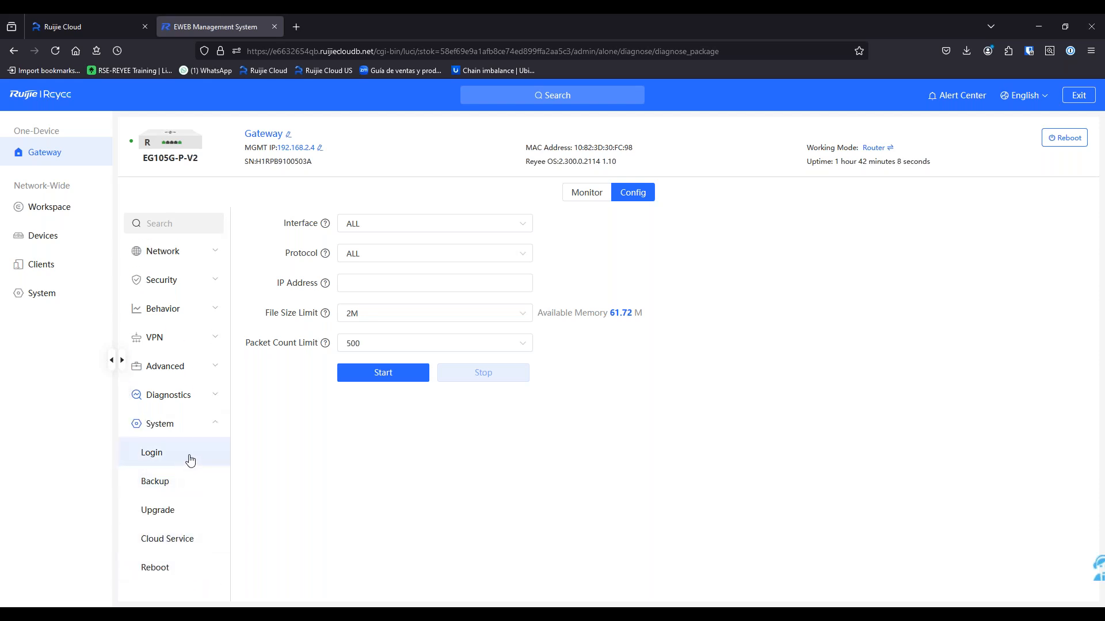
# Check the gateway's Login, Upgrade, Cloud Service and Backup pages
pyautogui.click(190, 464)
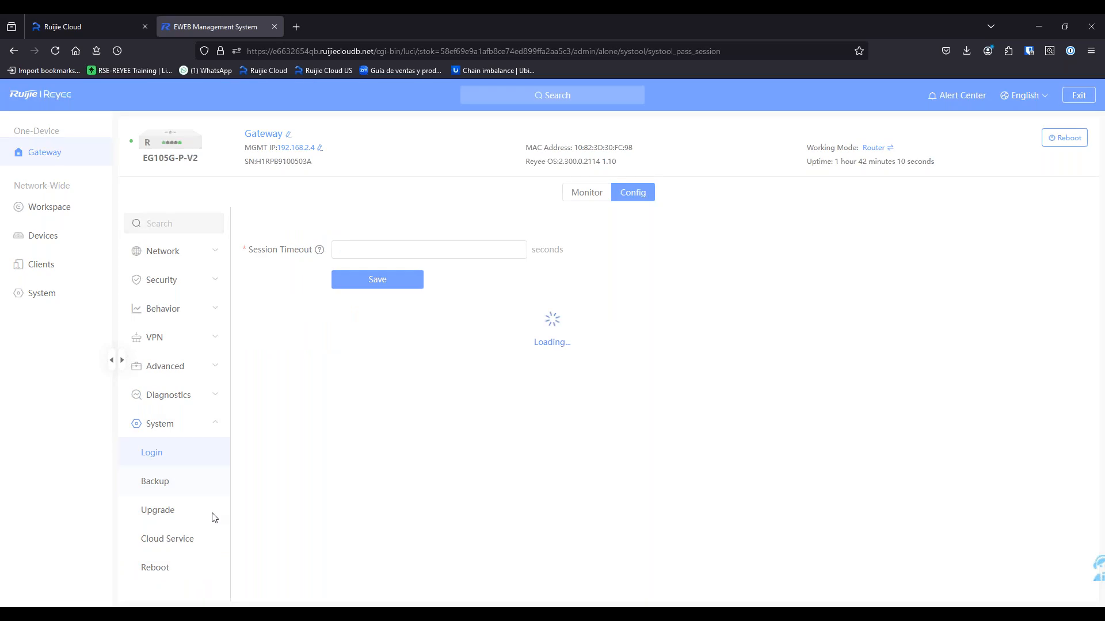
pyautogui.click(176, 512)
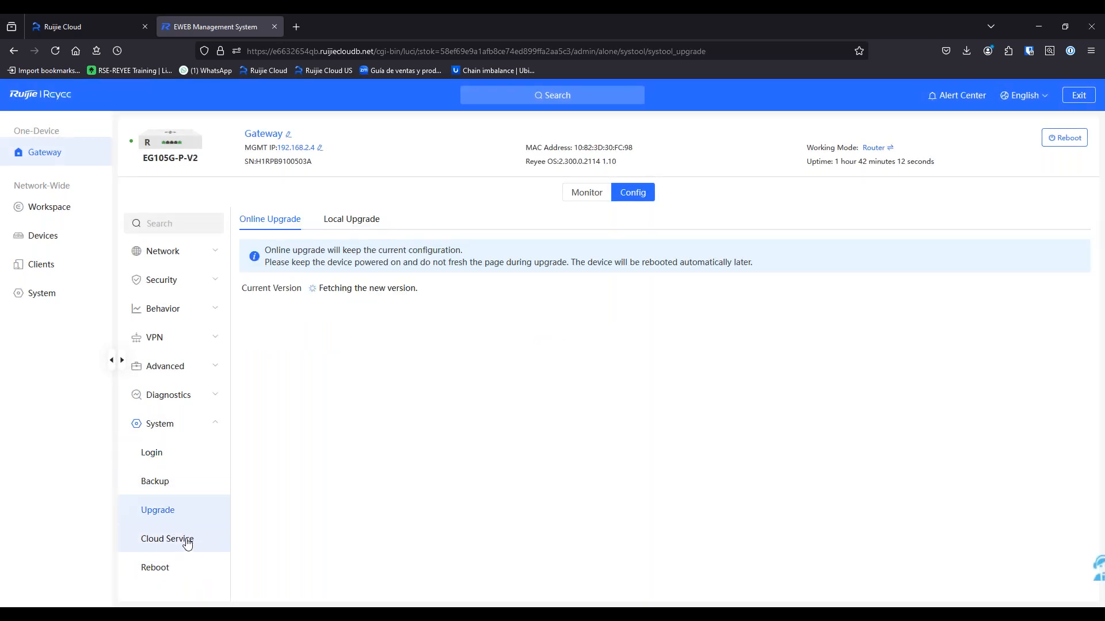
pyautogui.click(185, 541)
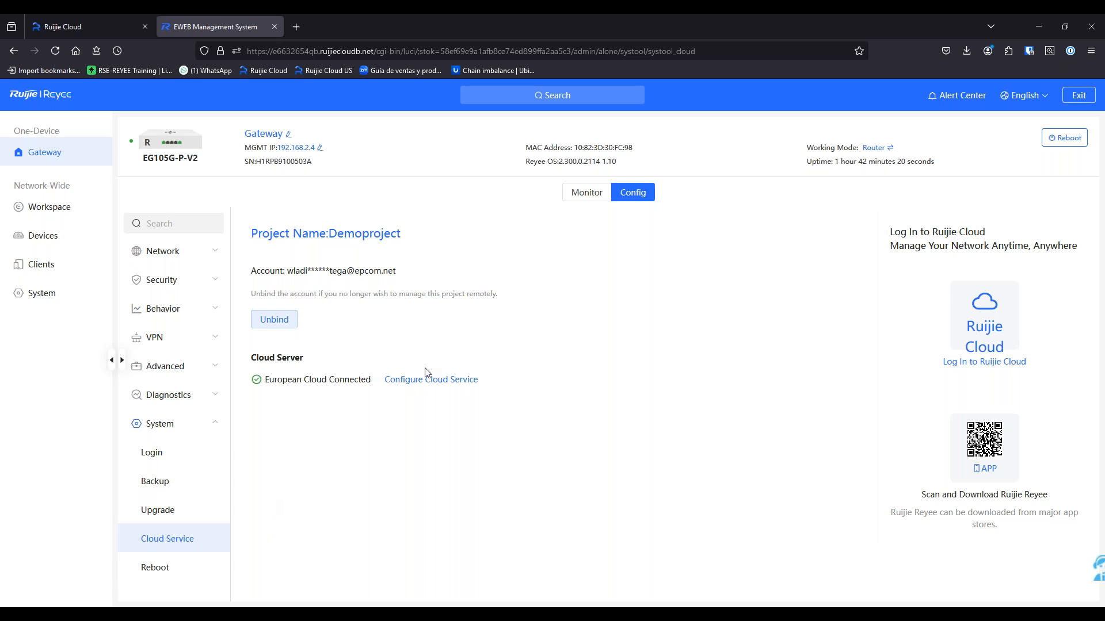
pyautogui.click(154, 484)
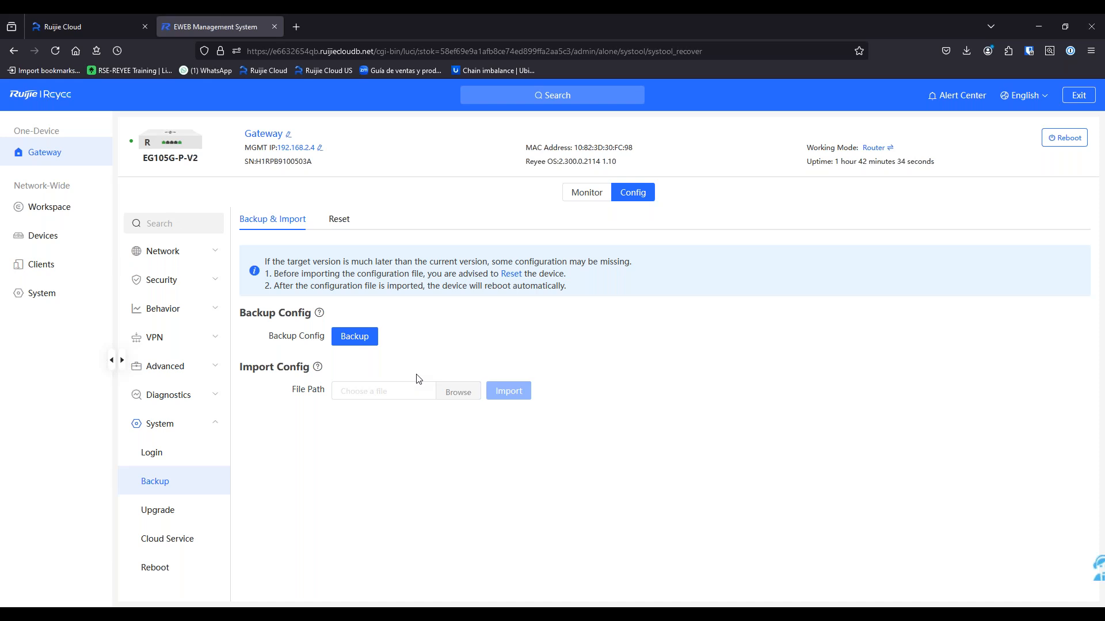
# Back in the Ruijie Cloud portal, dismiss the tunnel message and go to Smart Config
pyautogui.click(60, 17)
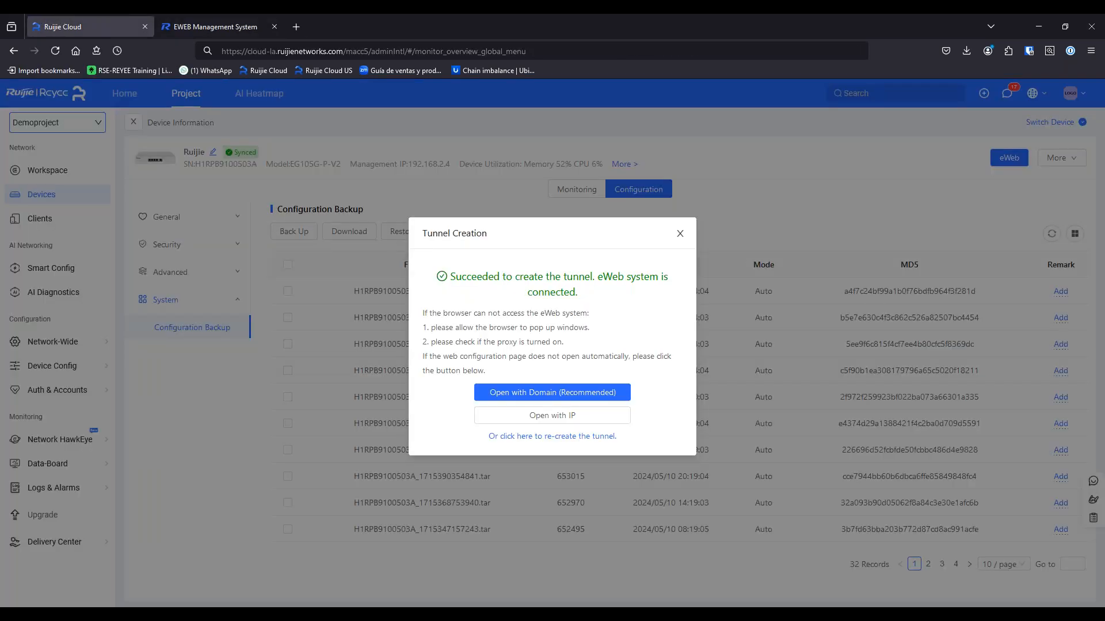
pyautogui.click(680, 233)
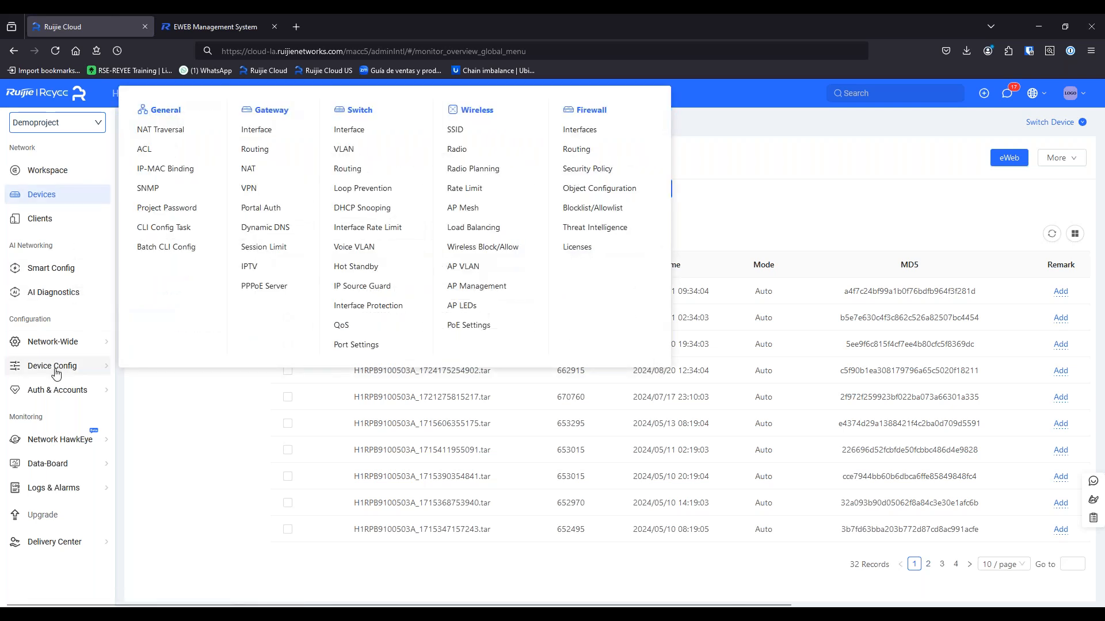
pyautogui.moveTo(51, 366)
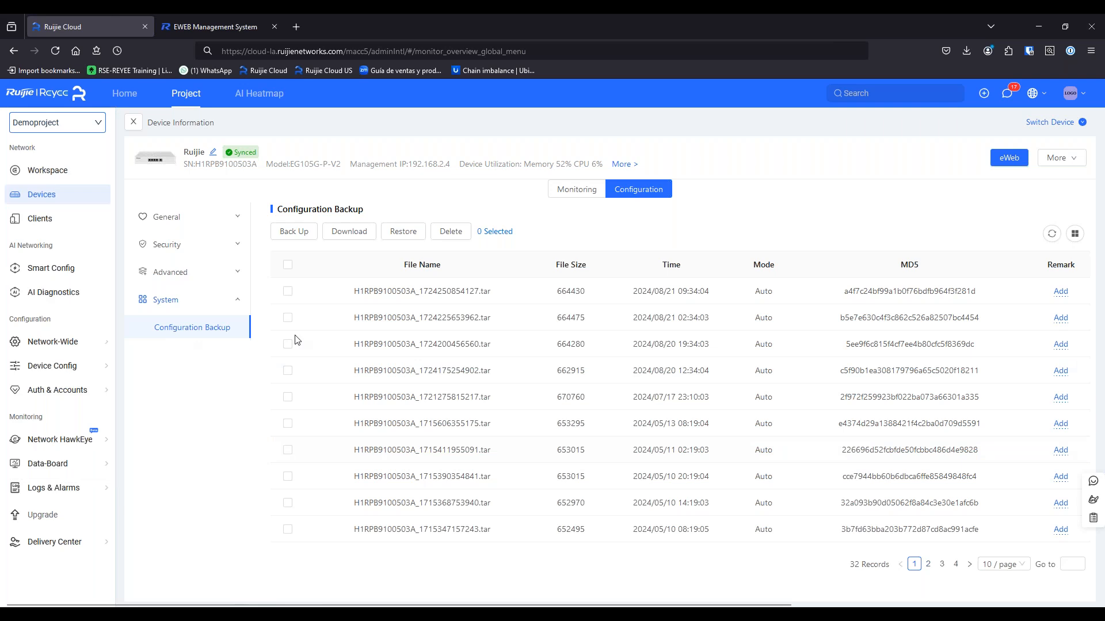
pyautogui.click(72, 276)
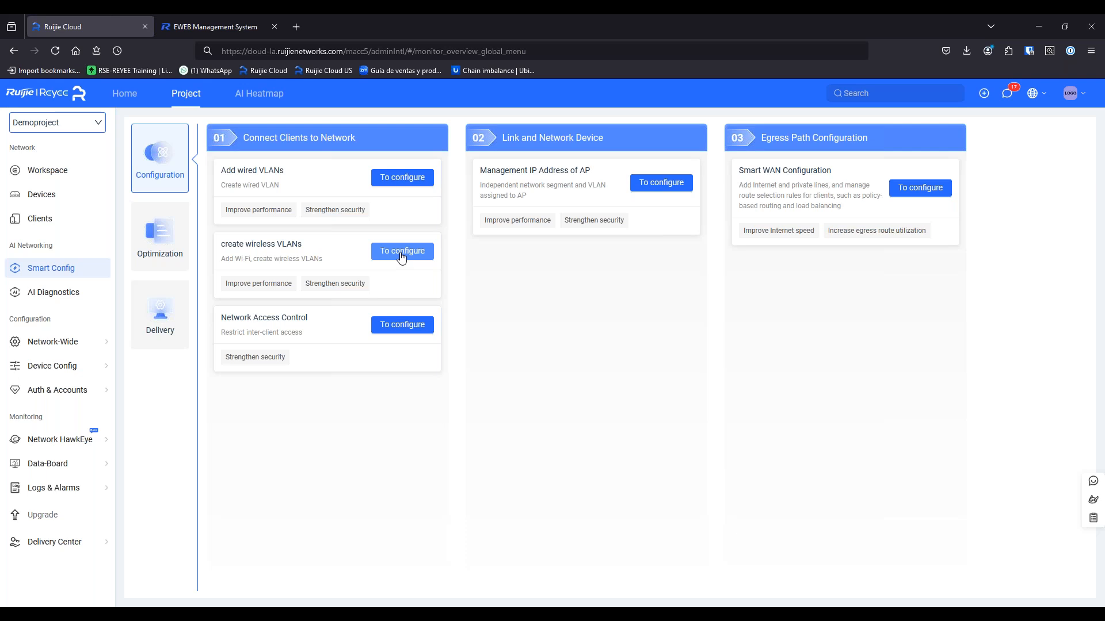
# Check the VLAN1 plan, then start a new wireless VLAN and focus the Wi-Fi Name field
pyautogui.click(402, 257)
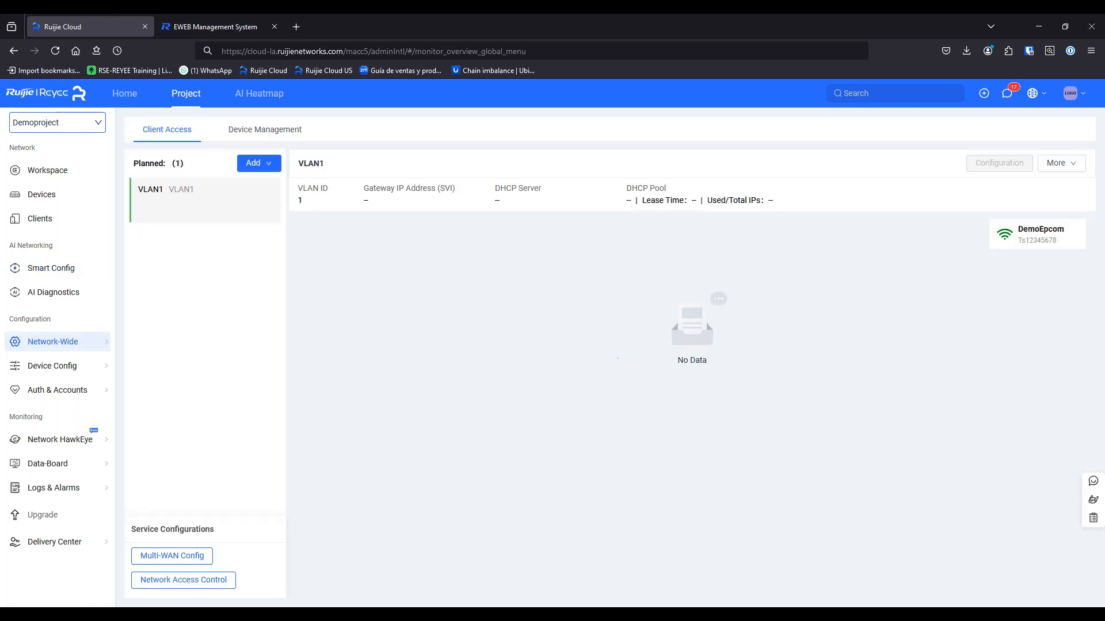
pyautogui.click(276, 210)
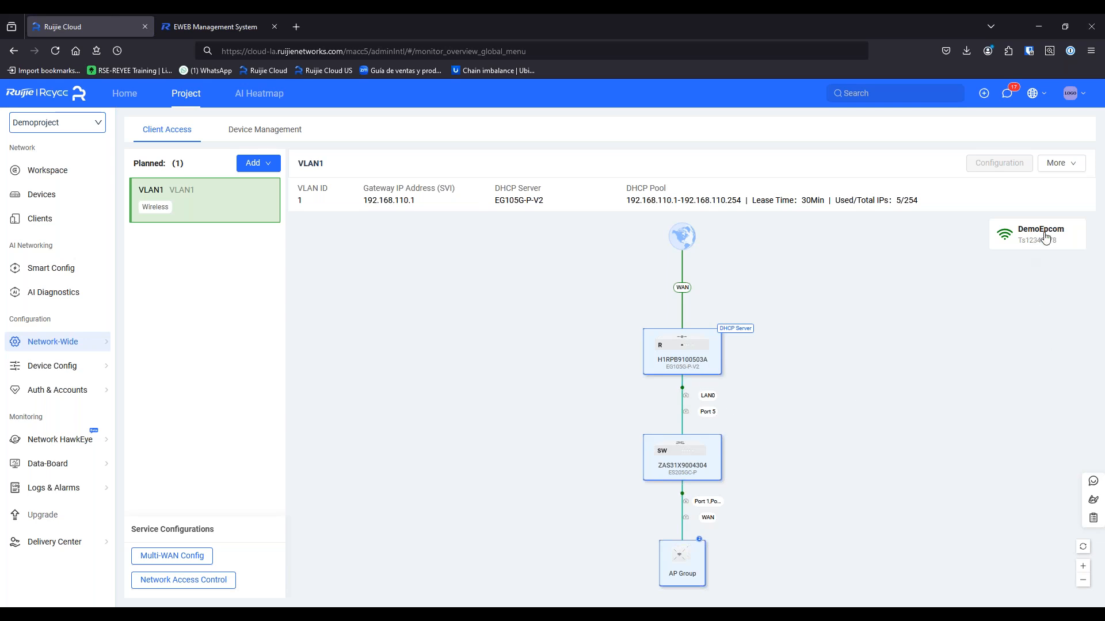
pyautogui.click(253, 164)
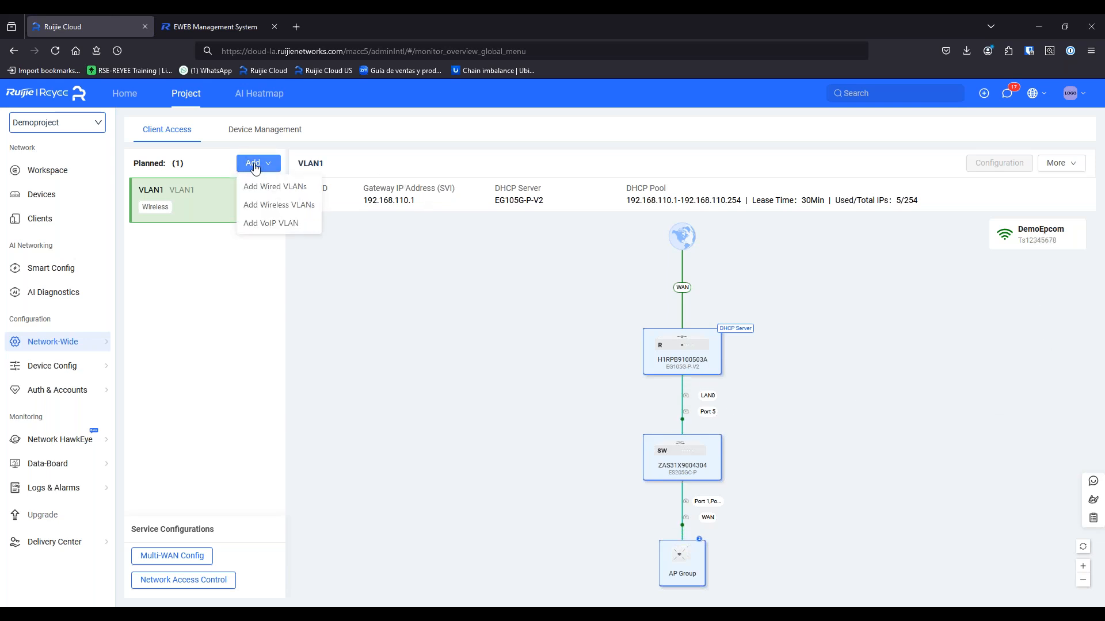
pyautogui.click(276, 209)
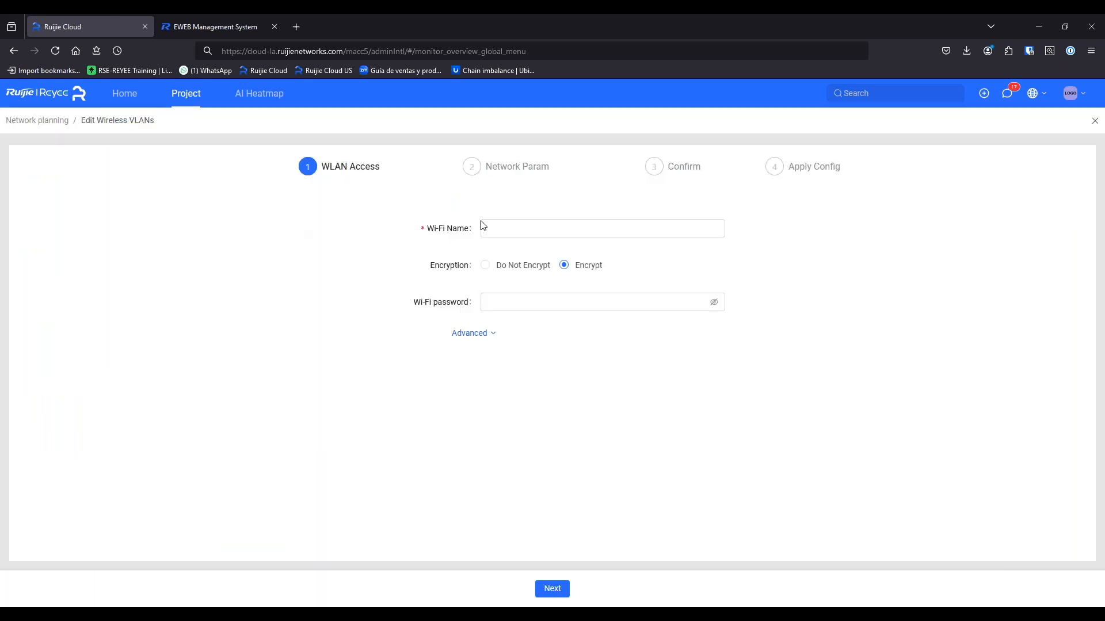
pyautogui.click(493, 227)
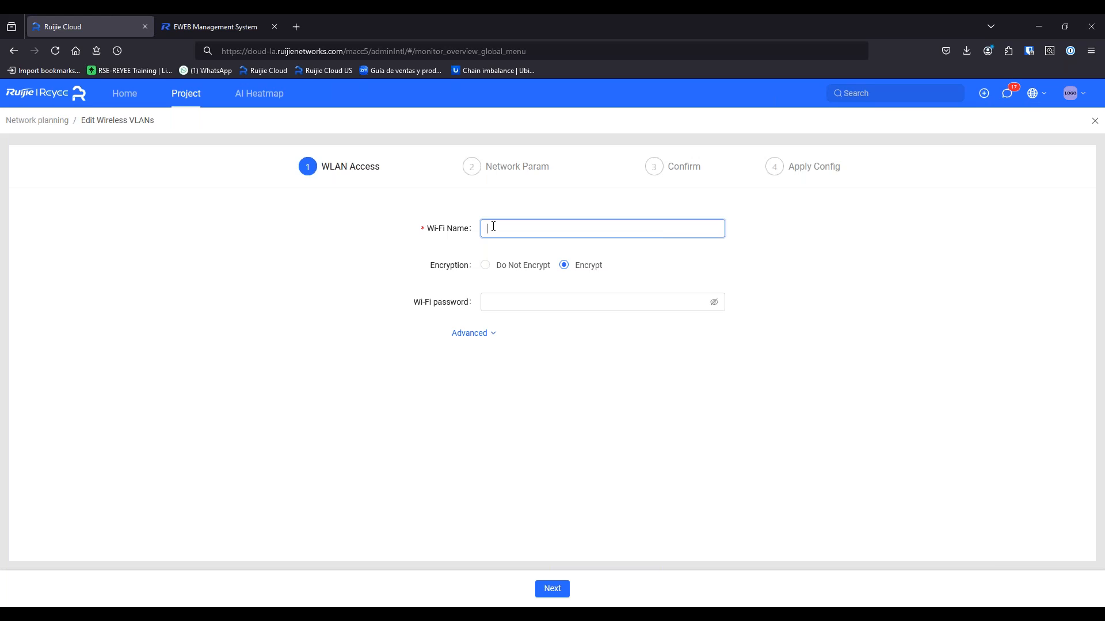
# Name the Wi-Fi 'DemoEpcomGuest' and enter its password
pyautogui.write('DemoEpcomGuest')
pyautogui.click(569, 303)
pyautogui.click(568, 302)
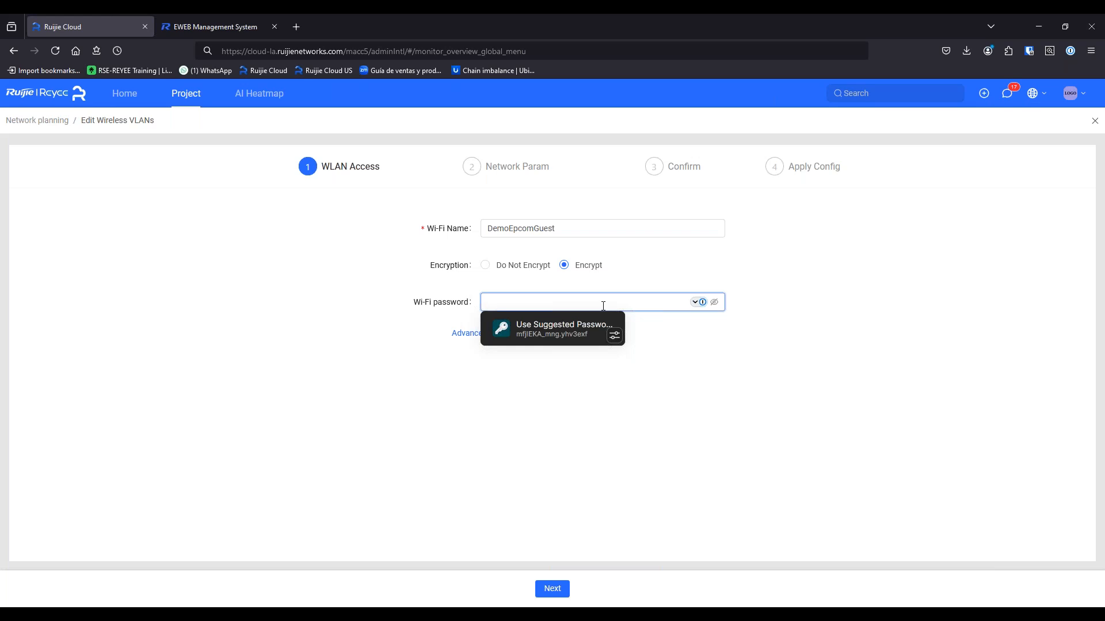
pyautogui.write('********')
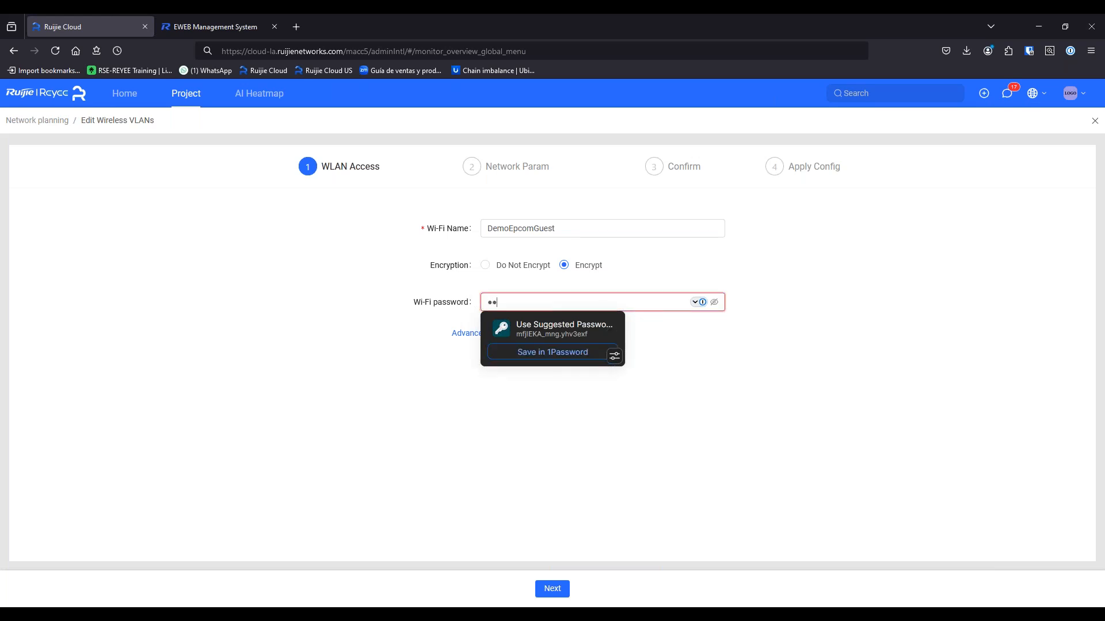
pyautogui.hotkey('ctrl', 'a')
pyautogui.write('**********')
pyautogui.click(419, 410)
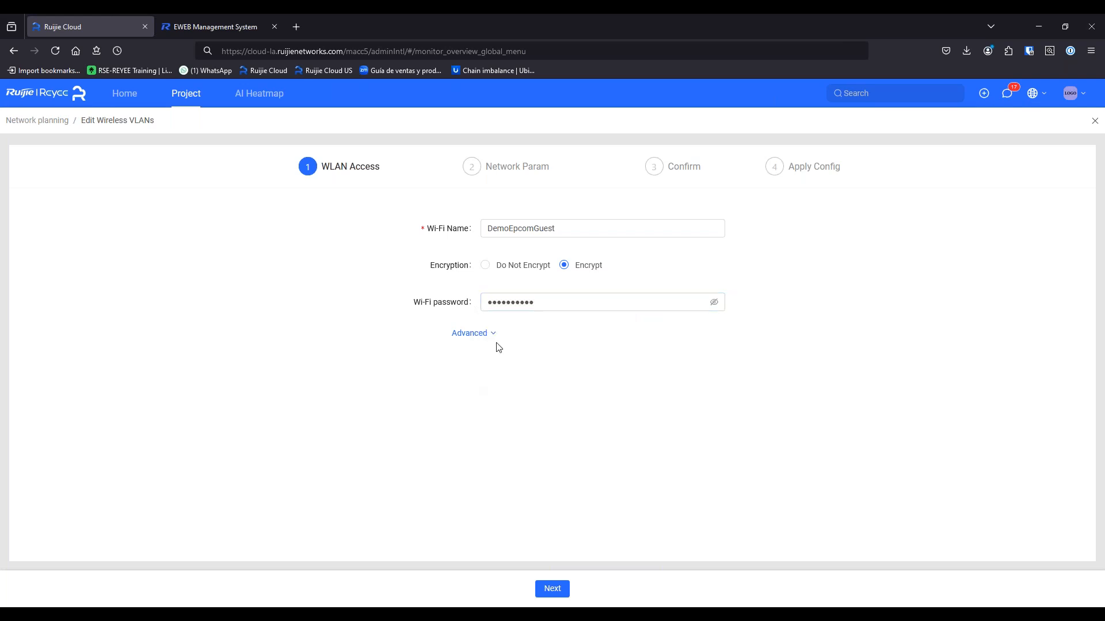
# Keep both 2.4G and 5G bands with WPA2-PSK encryption and continue to Network Param
pyautogui.click(493, 332)
pyautogui.click(565, 396)
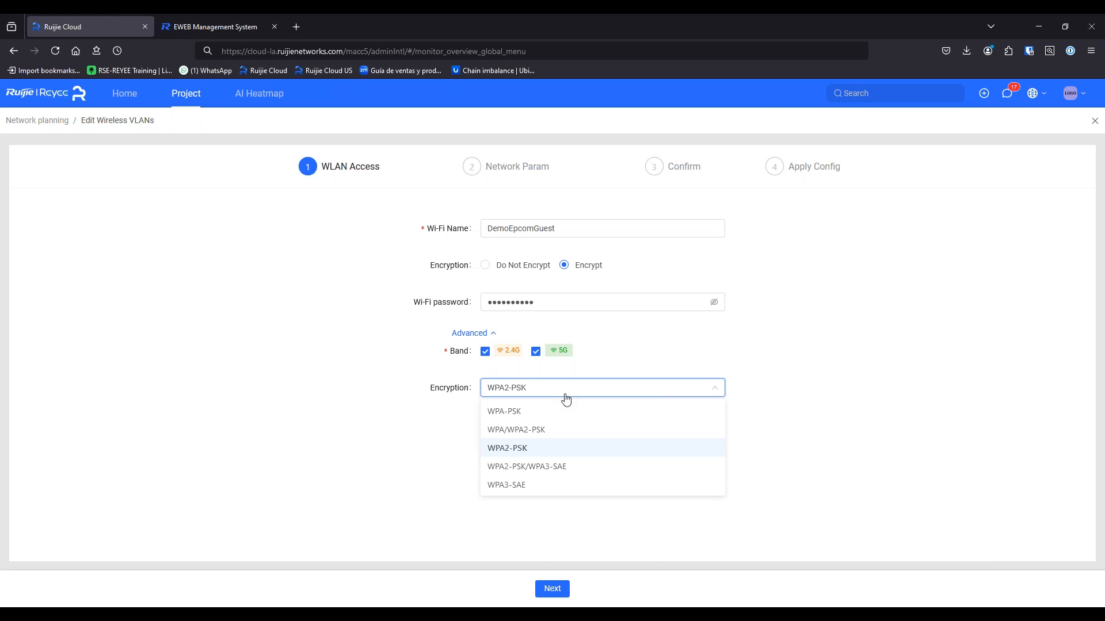
pyautogui.click(793, 392)
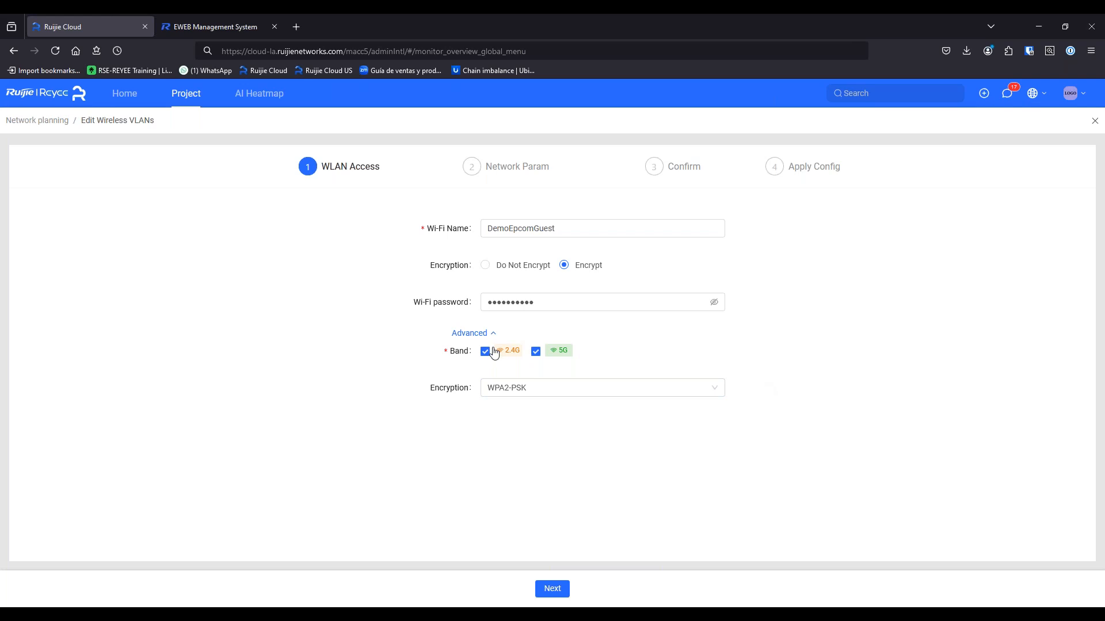
pyautogui.click(551, 590)
pyautogui.click(550, 224)
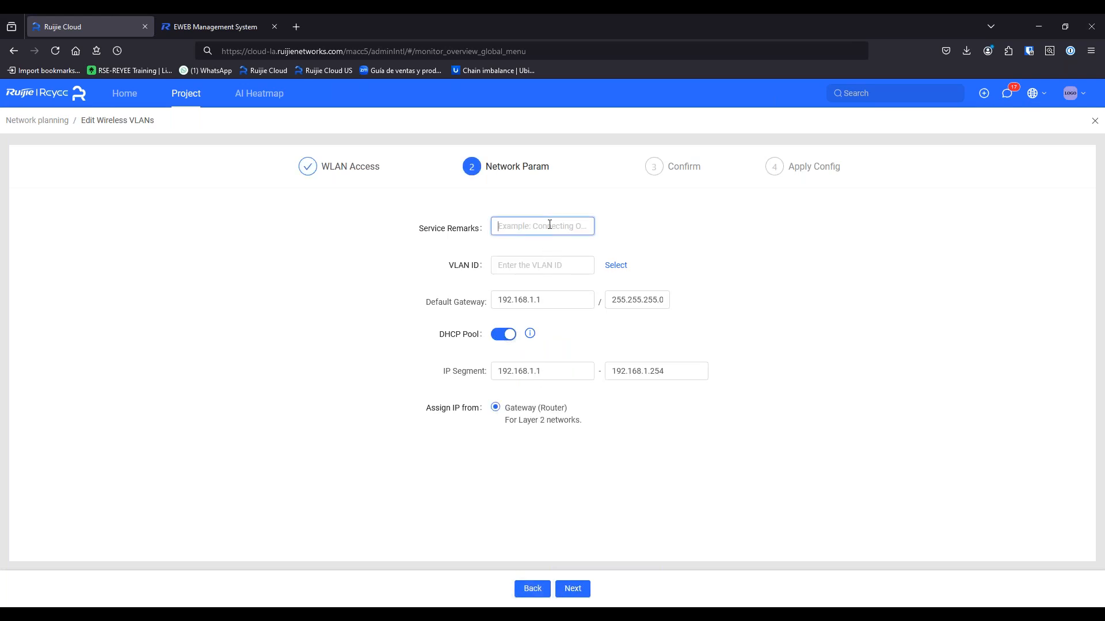
# Enter remarks 'Guest Network' and VLAN ID 500, keep gateway 192.168.244.1, and continue to Confirm
pyautogui.write('Guest Network')
pyautogui.press('Tab')
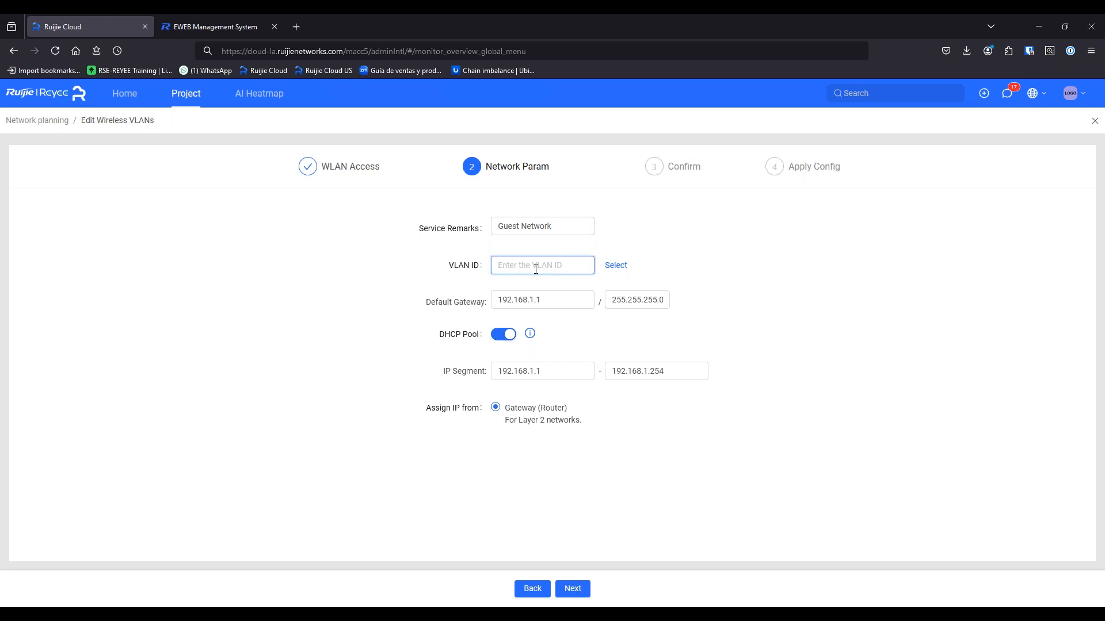
pyautogui.write('500')
pyautogui.click(955, 341)
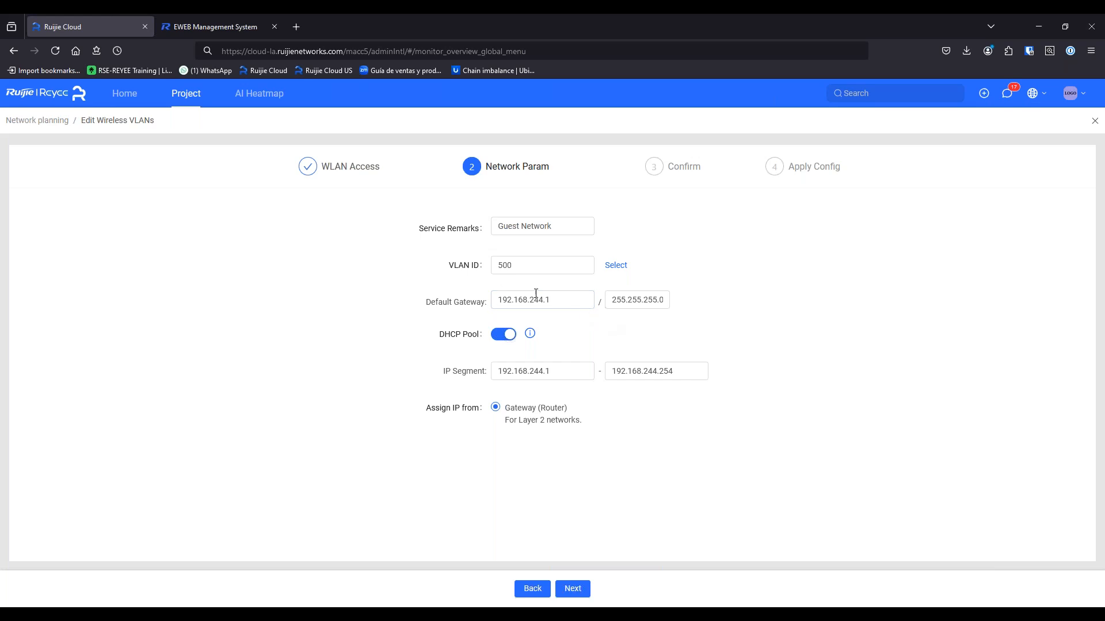
pyautogui.moveTo(527, 301); pyautogui.dragTo(544, 302)
pyautogui.click(566, 320)
pyautogui.click(573, 589)
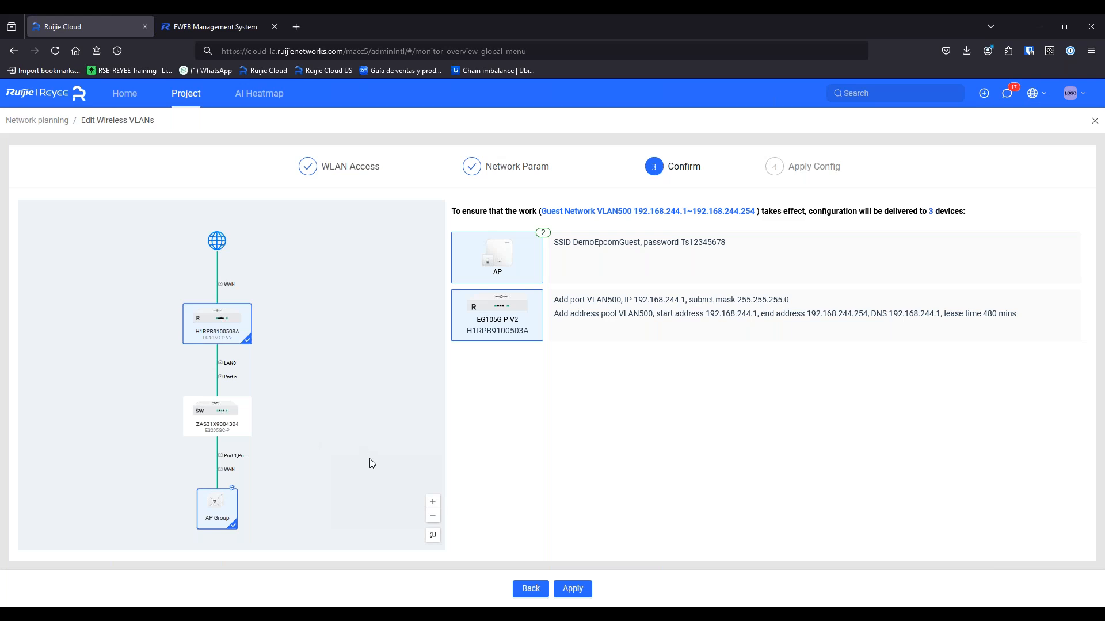
# Apply the Guest Network VLAN 500 configuration and dismiss the port-planning tip once delivery succeeds
pyautogui.click(582, 589)
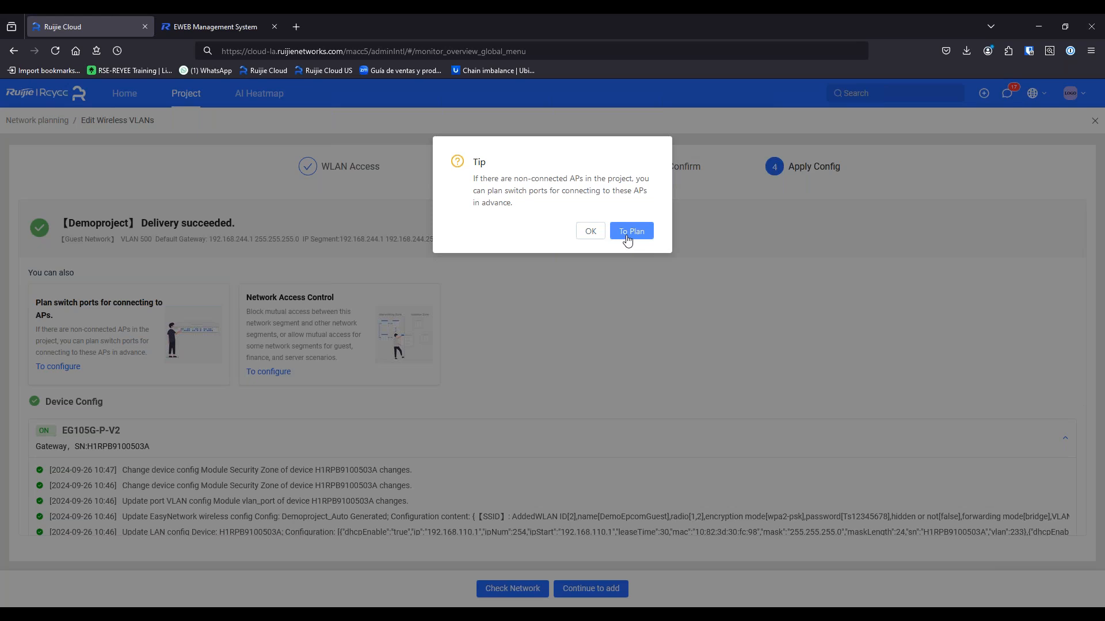
pyautogui.click(596, 232)
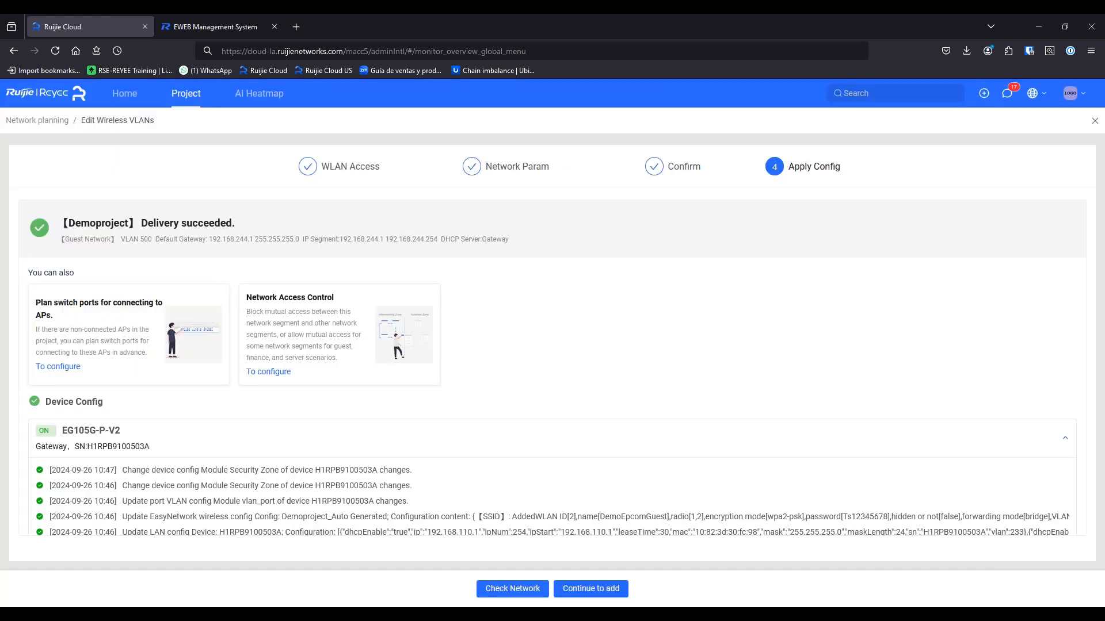
# Close the wizard, compare the VLAN1 and Guest Network VLAN 500 cards, then switch to the mirrored iPad
pyautogui.click(1095, 124)
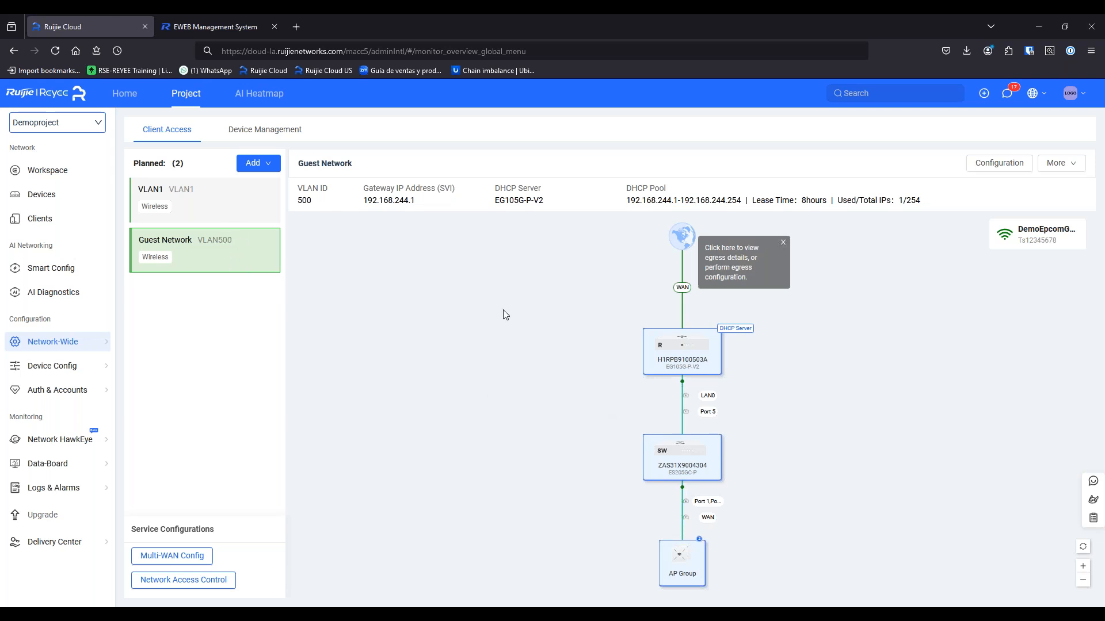
pyautogui.click(233, 207)
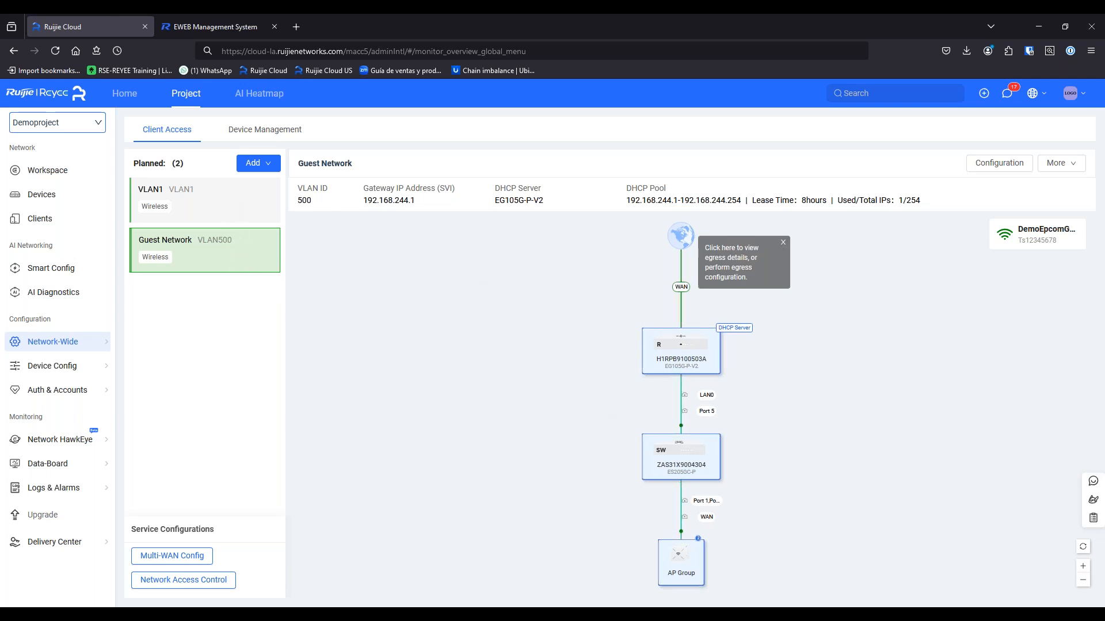
pyautogui.click(225, 245)
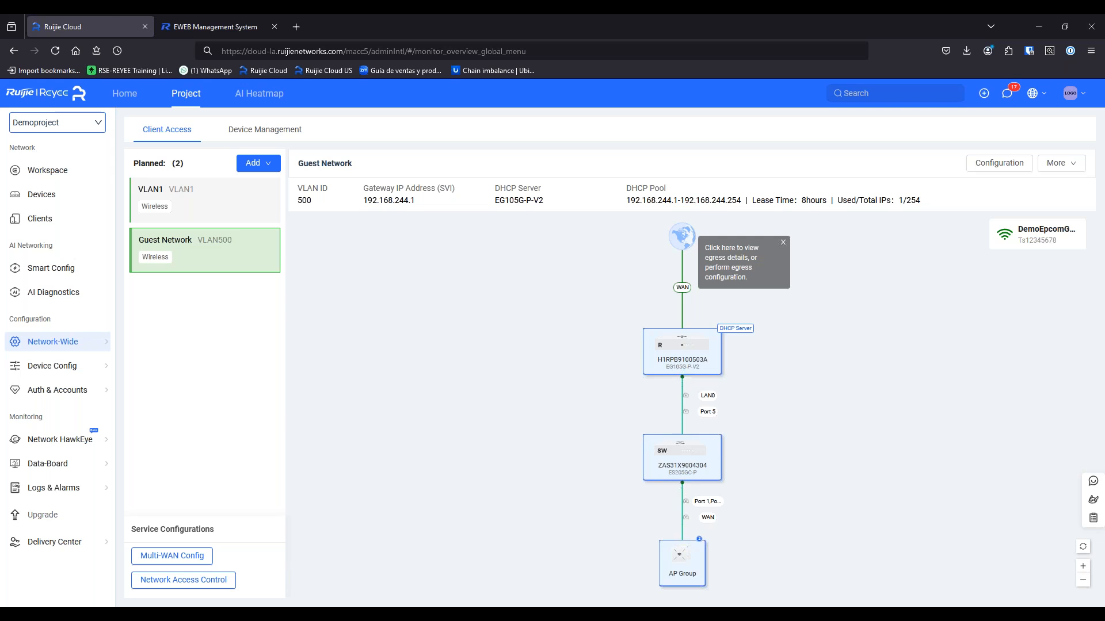
pyautogui.hotkey('alt', 'Tab')
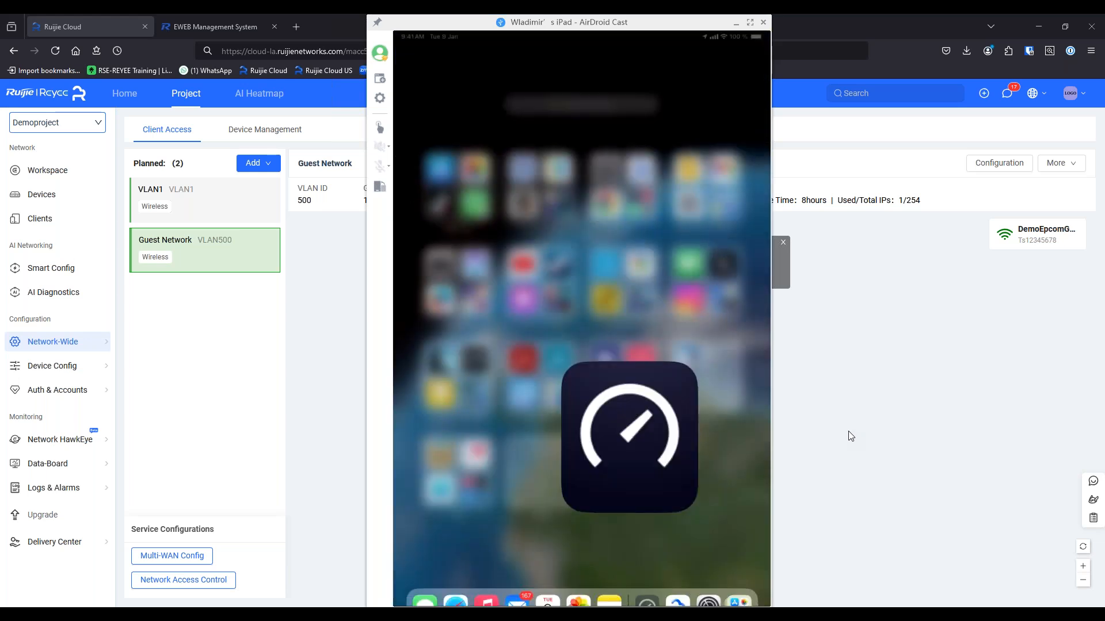
# Hide the mirrored iPad window to return to the Guest Network overview
pyautogui.click(807, 416)
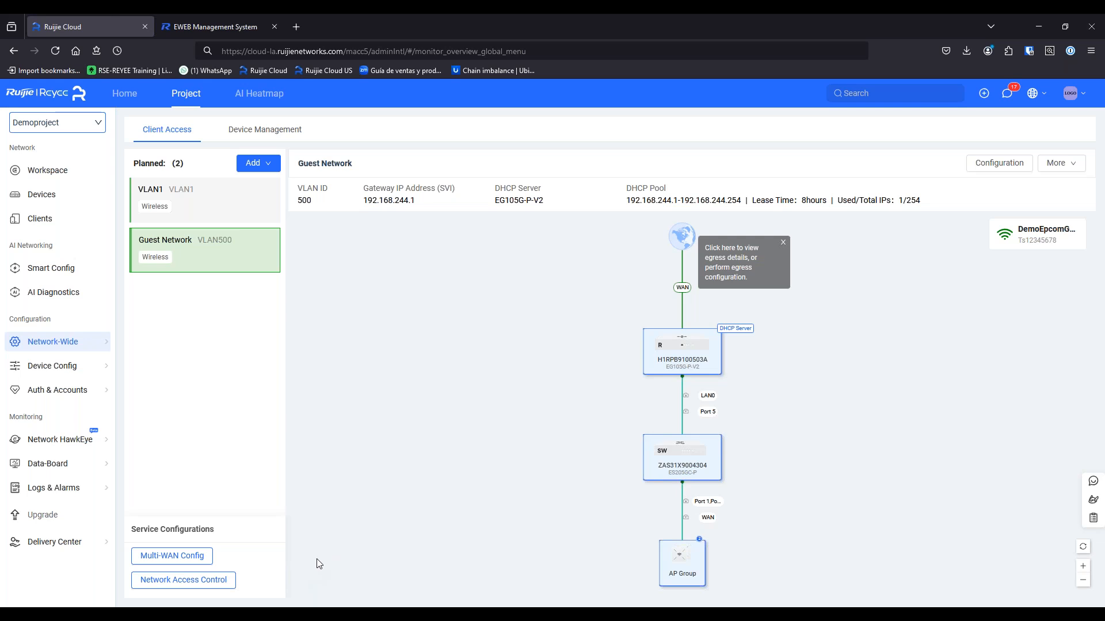
# Run an AI Diagnosis on Demoproject and review the Egress, Wired, Wireless and AP Health results
pyautogui.click(62, 294)
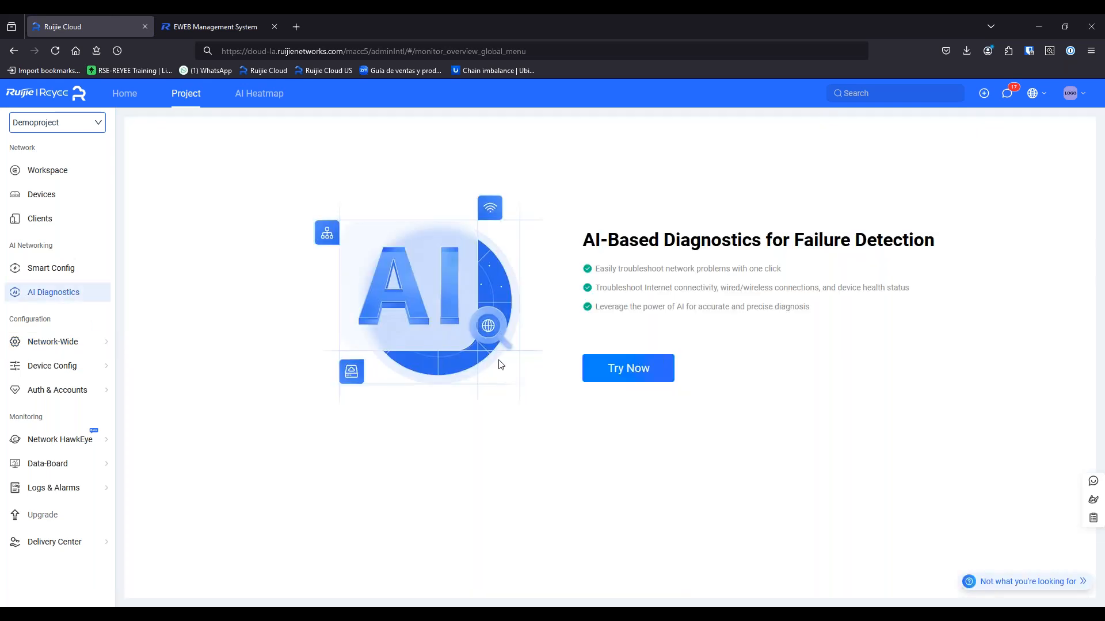
pyautogui.click(628, 368)
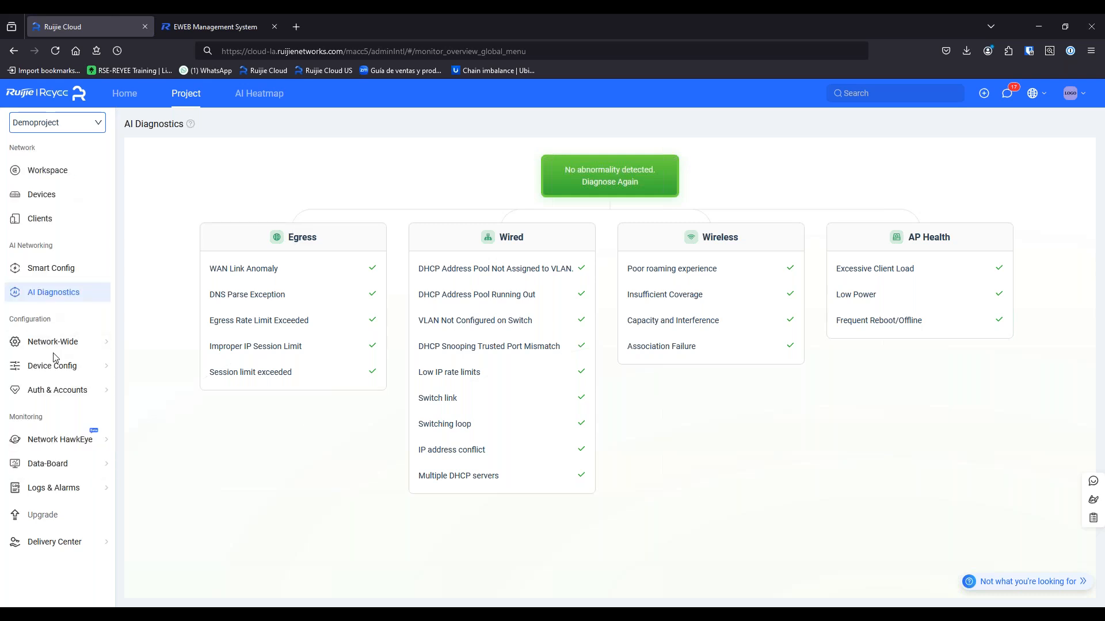
pyautogui.moveTo(50, 346)
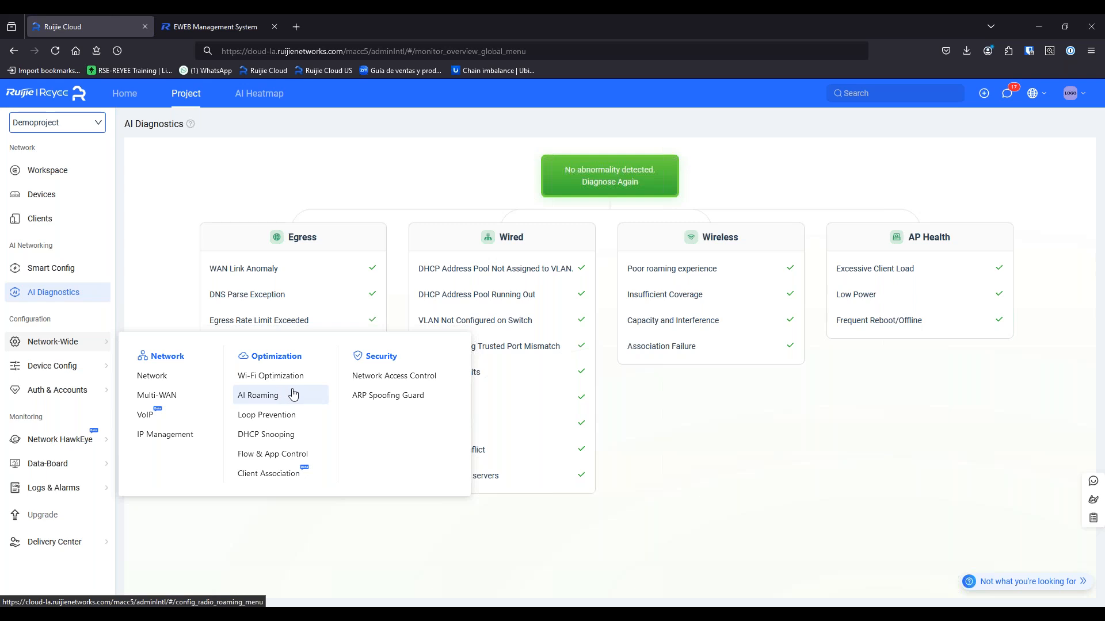
# Bring up the Device Config menu with its general, gateway, switch, wireless and firewall options
pyautogui.moveTo(59, 375)
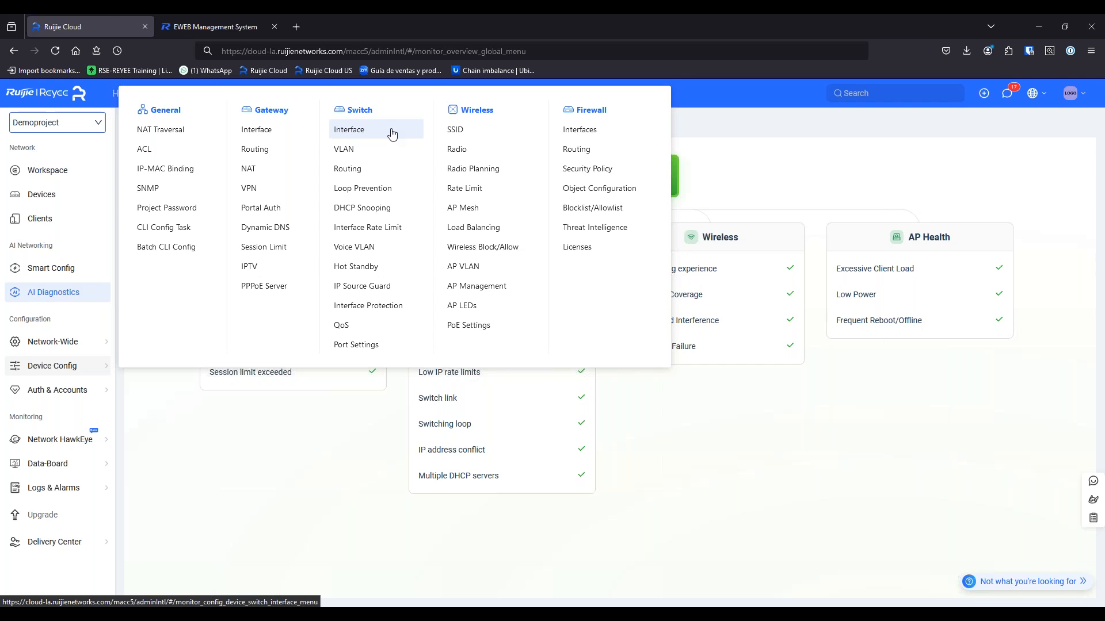
# Open Wireless Radio settings, then the Radio Planning list for RAP1261 and RAP2260(G)
pyautogui.click(480, 151)
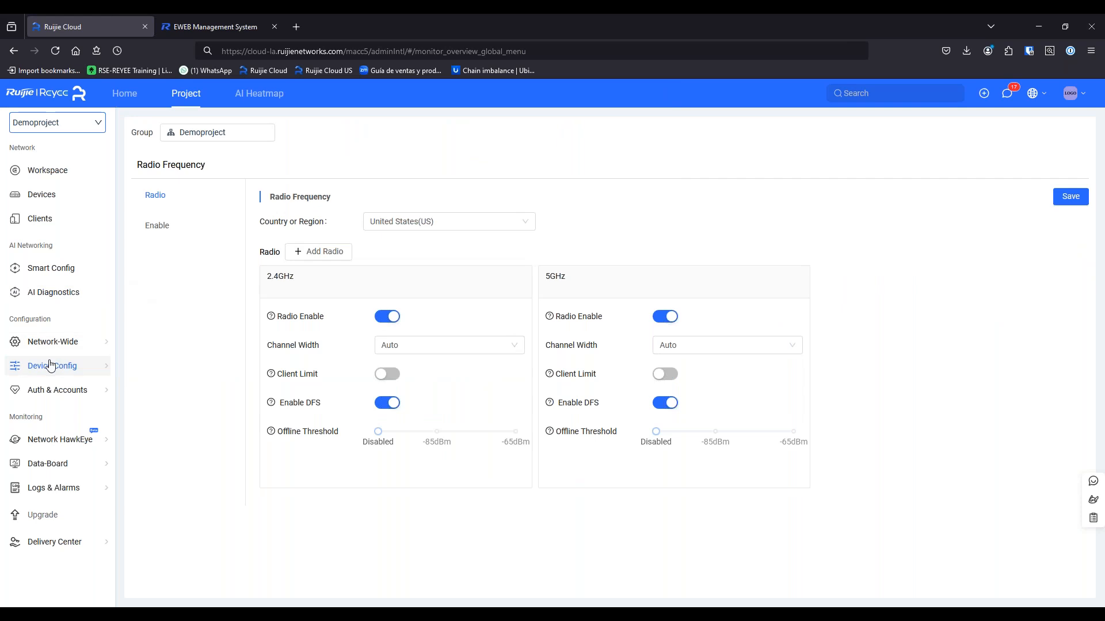
pyautogui.moveTo(49, 365)
pyautogui.click(469, 173)
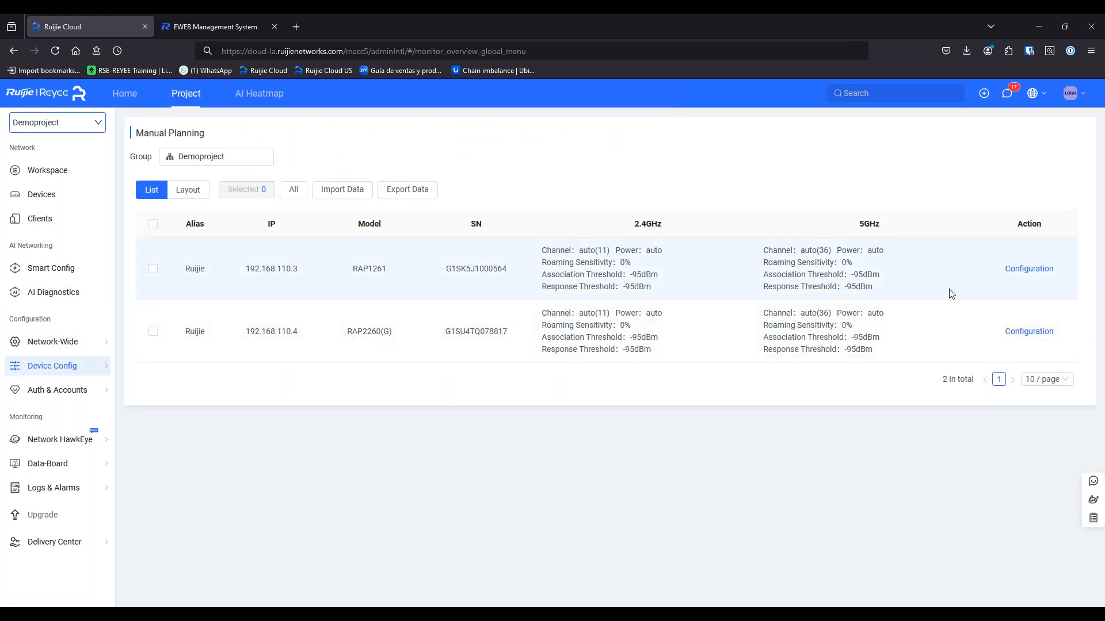
# Review RAP1261's radio settings and cancel without applying any changes
pyautogui.click(1008, 270)
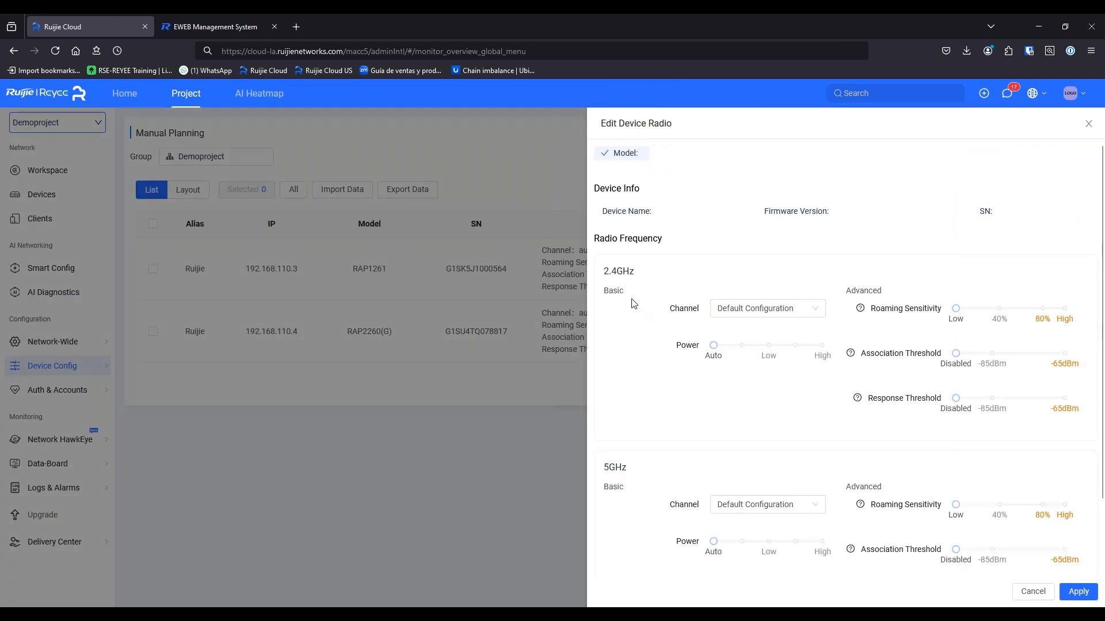
pyautogui.scroll(-2, 842, 484)
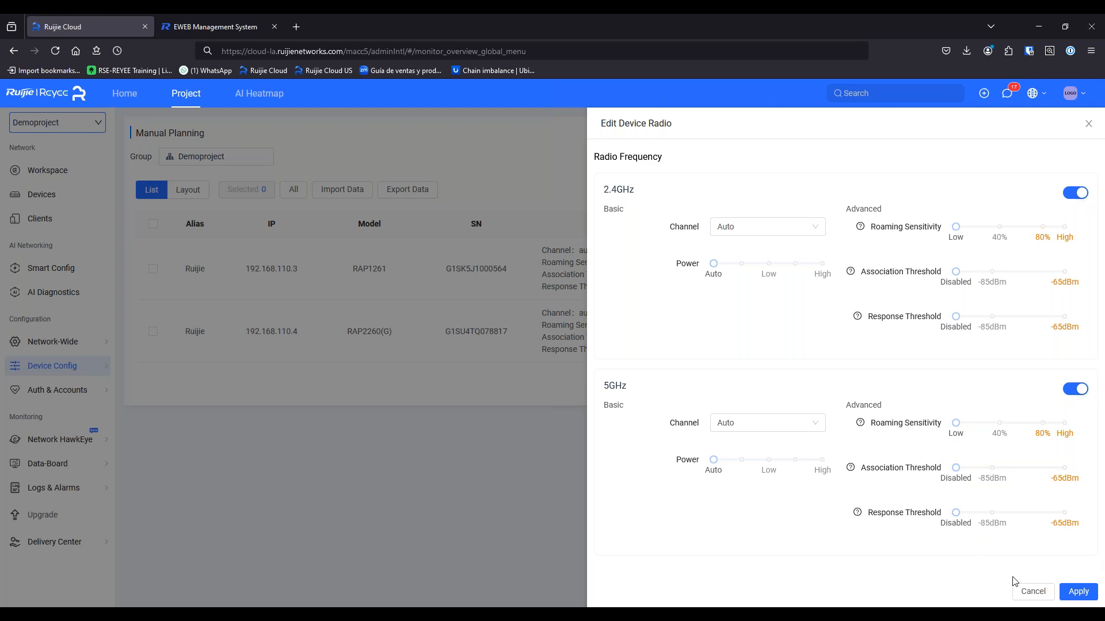
pyautogui.click(1025, 596)
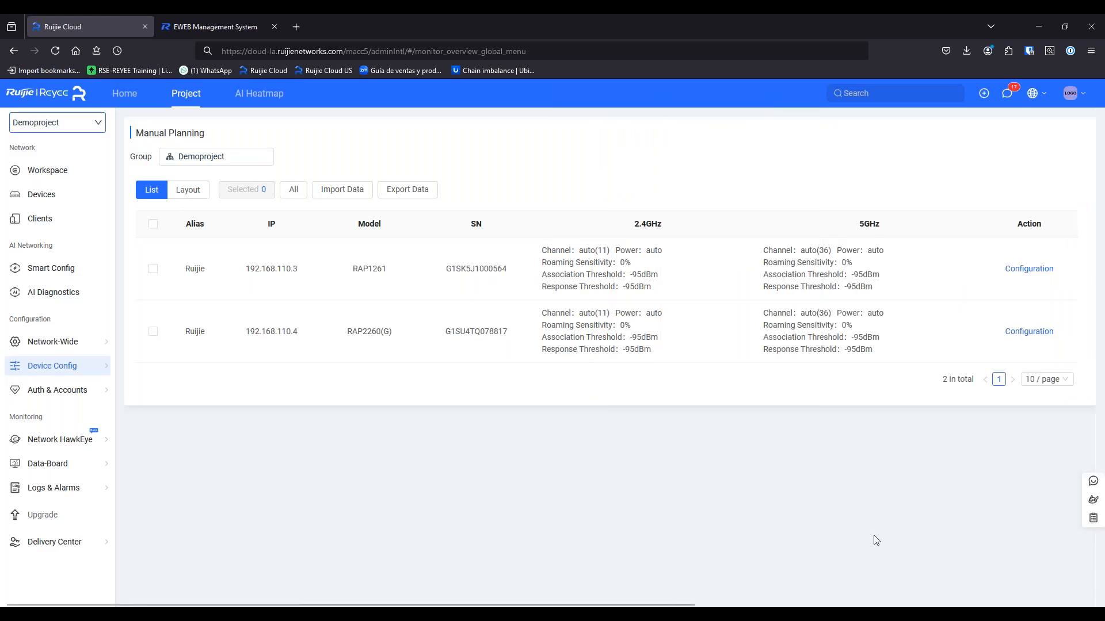
pyautogui.moveTo(84, 369)
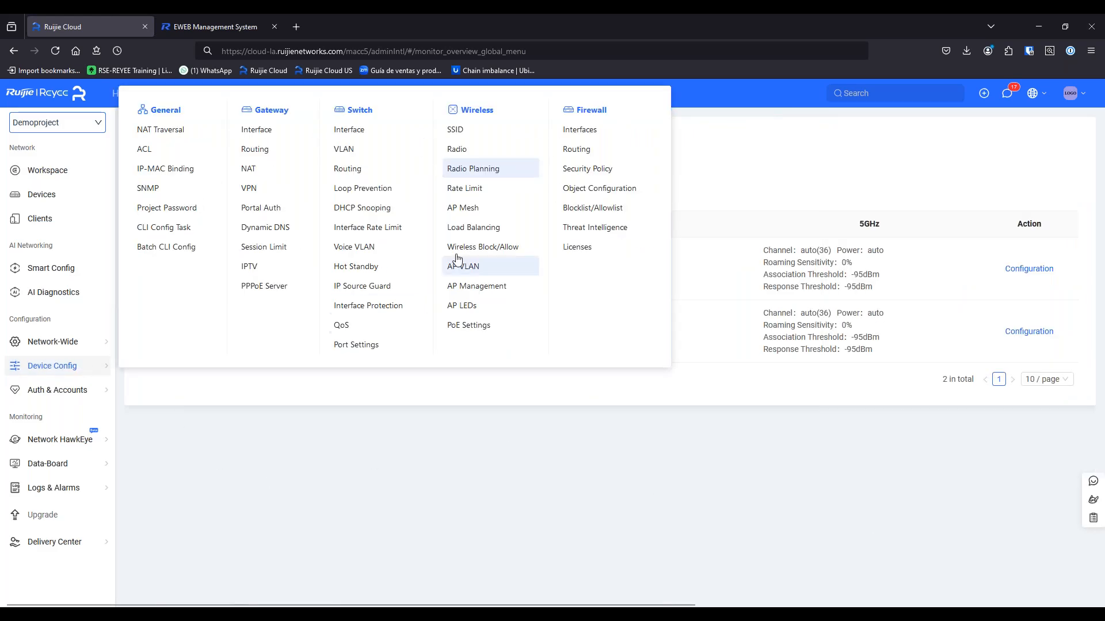
# Open the wireless Rate Limit page and review its Wireless, AP, Packet and User tabs
pyautogui.click(495, 198)
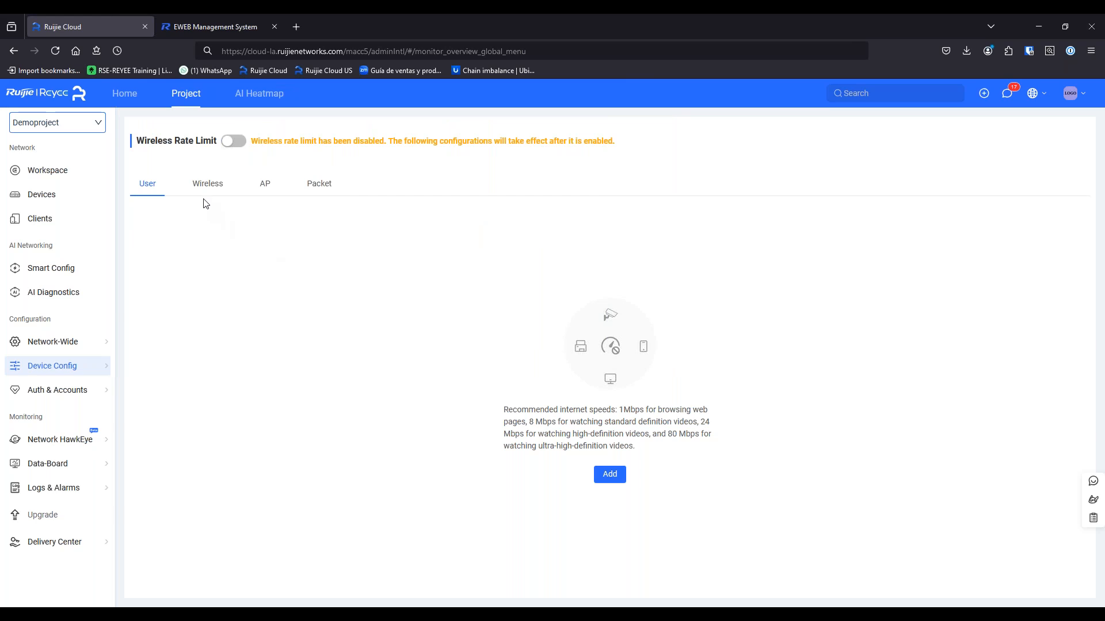
pyautogui.click(207, 185)
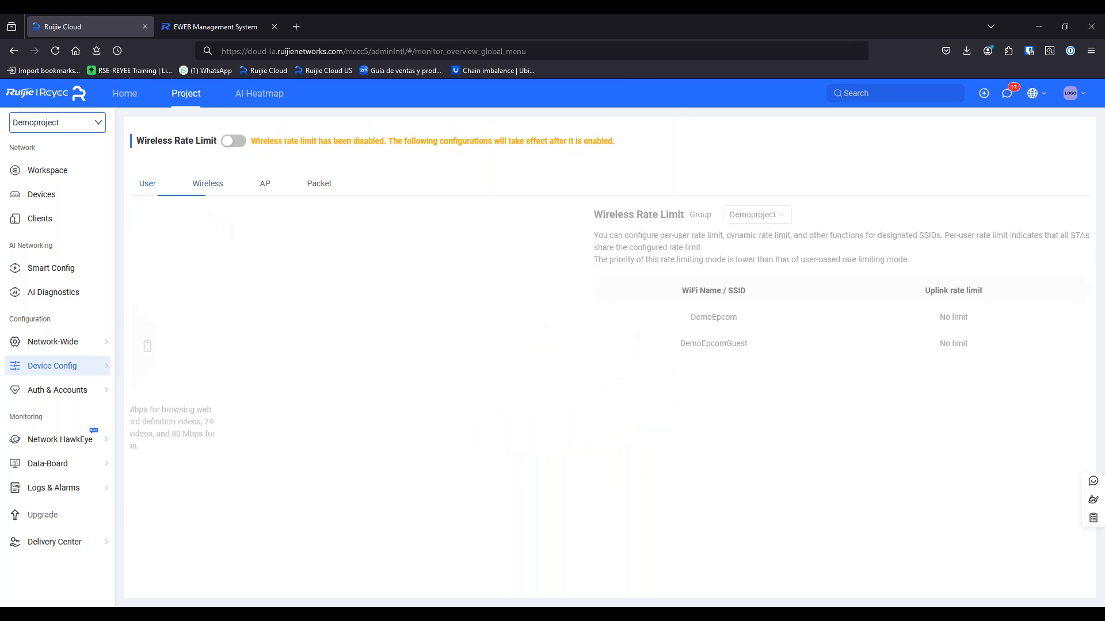
pyautogui.click(264, 186)
pyautogui.click(309, 185)
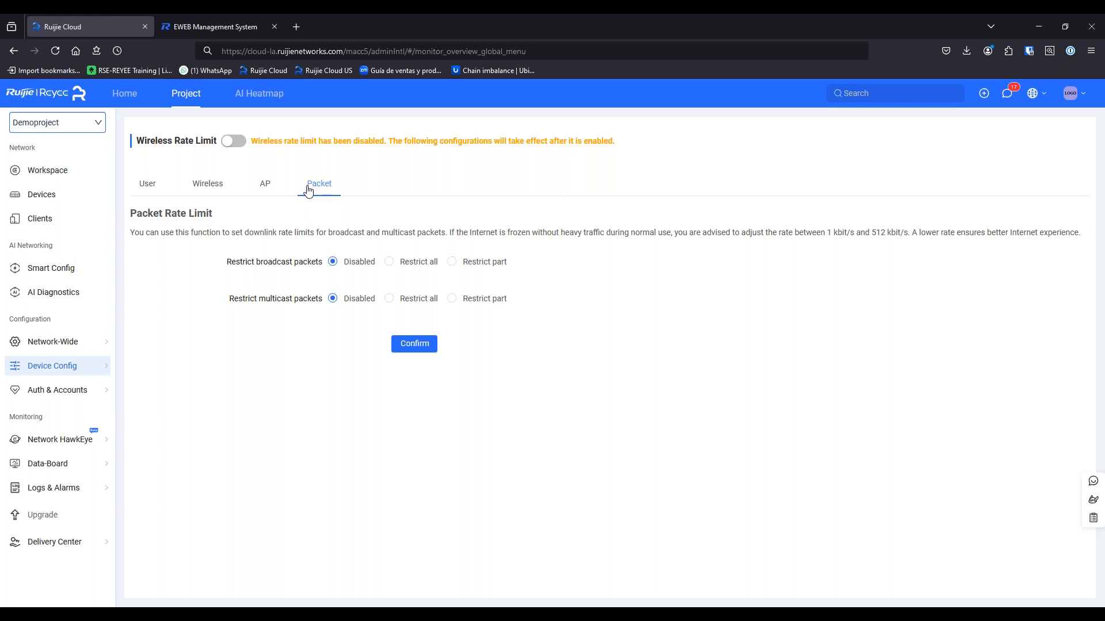
pyautogui.click(229, 186)
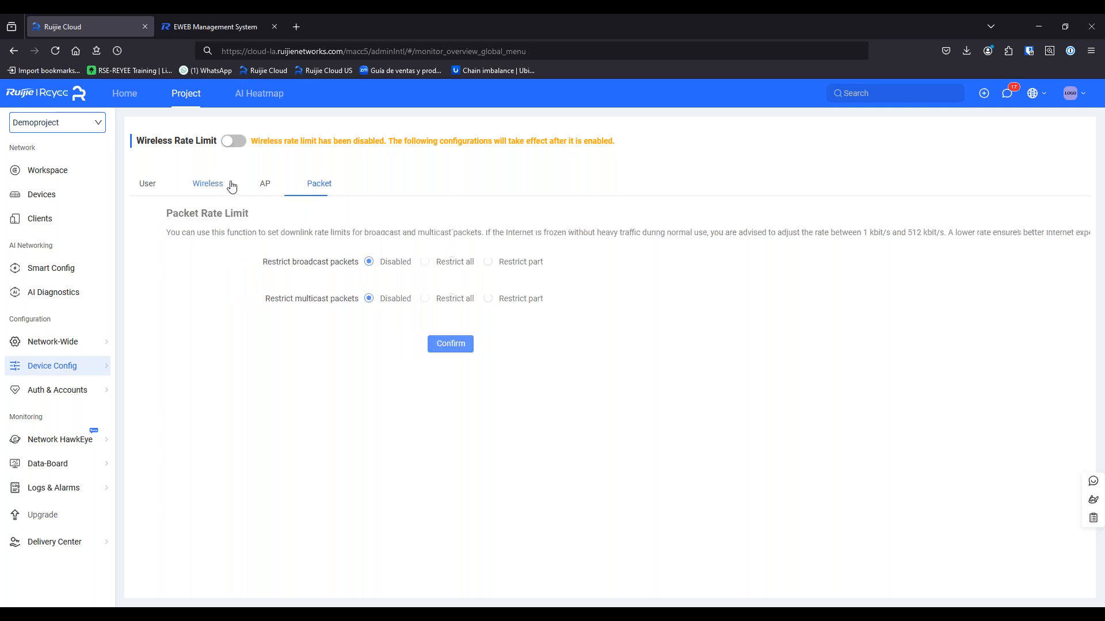
pyautogui.click(260, 186)
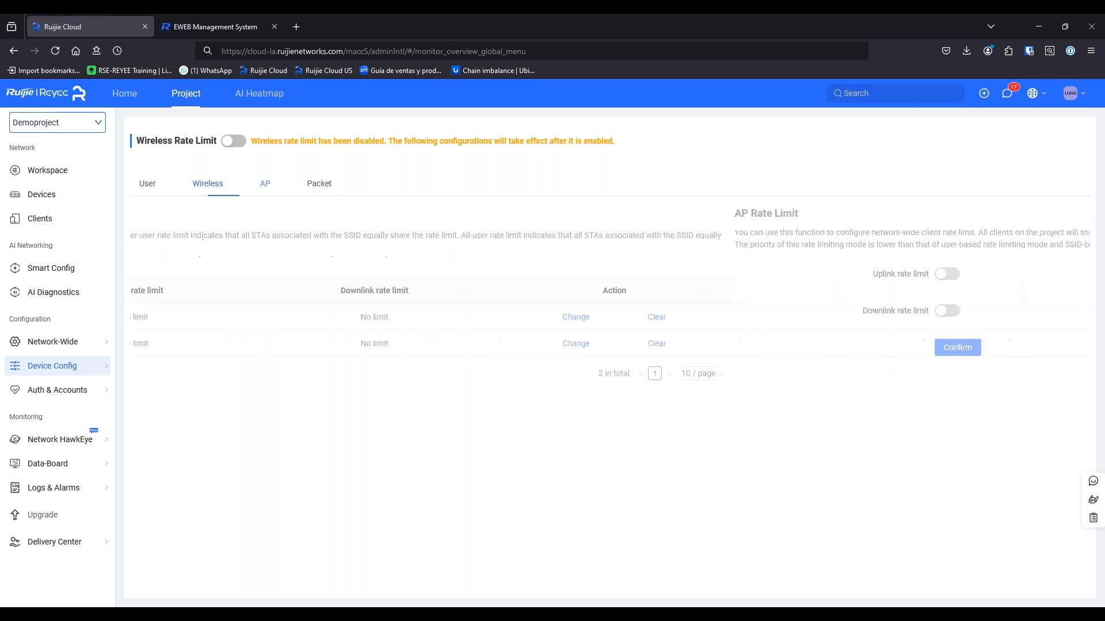
pyautogui.click(160, 186)
pyautogui.moveTo(82, 370)
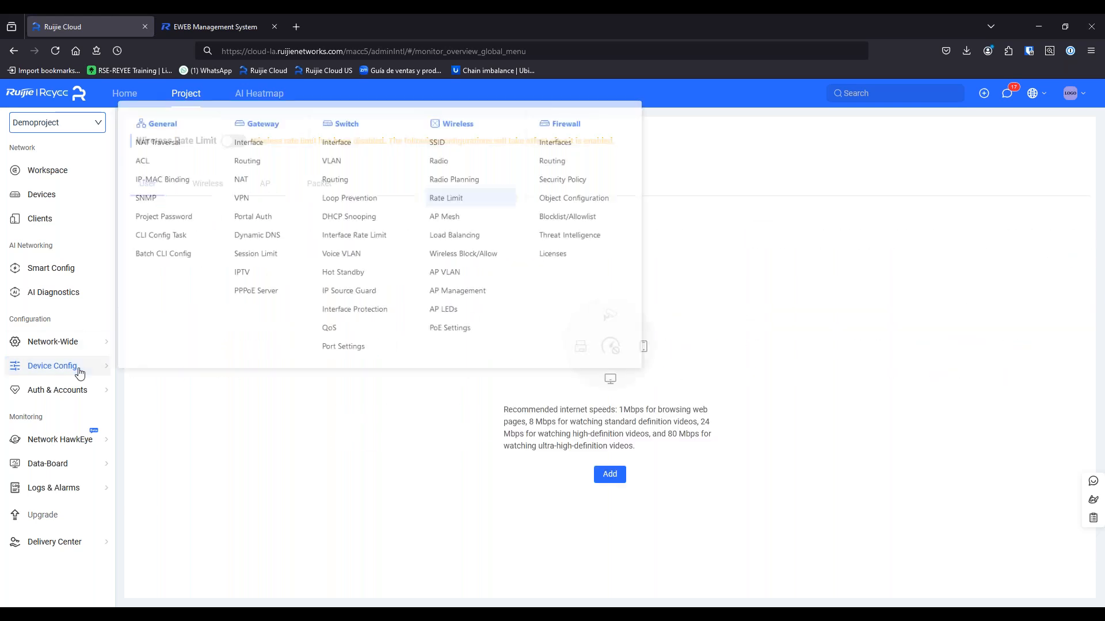
# Open Wireless > Load Balancing, which shows no load balancing groups configured
pyautogui.click(498, 231)
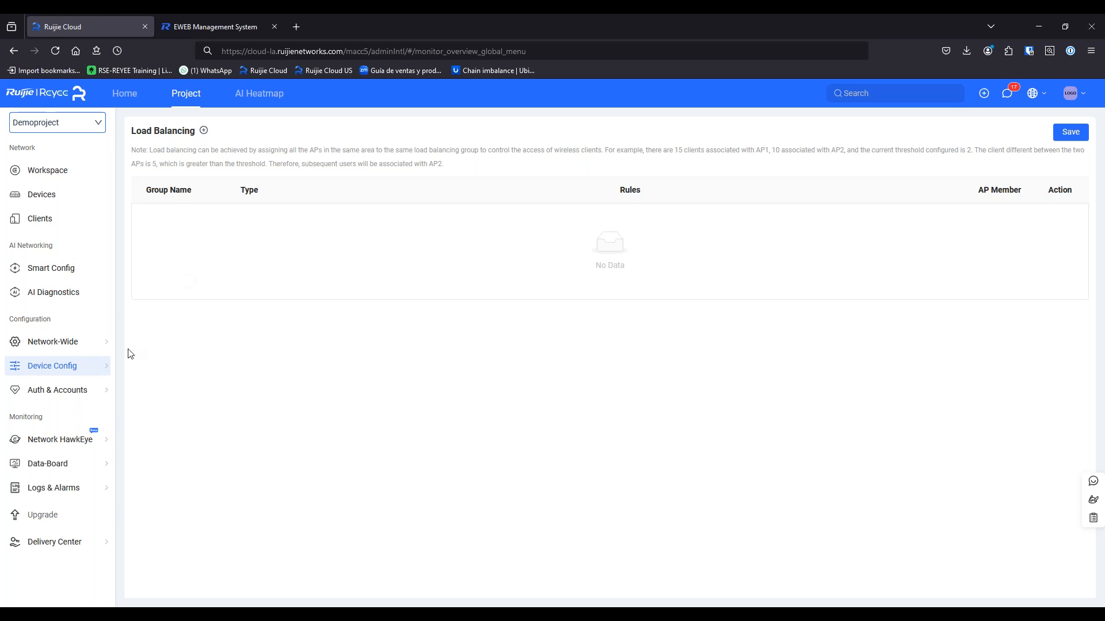
pyautogui.moveTo(102, 368)
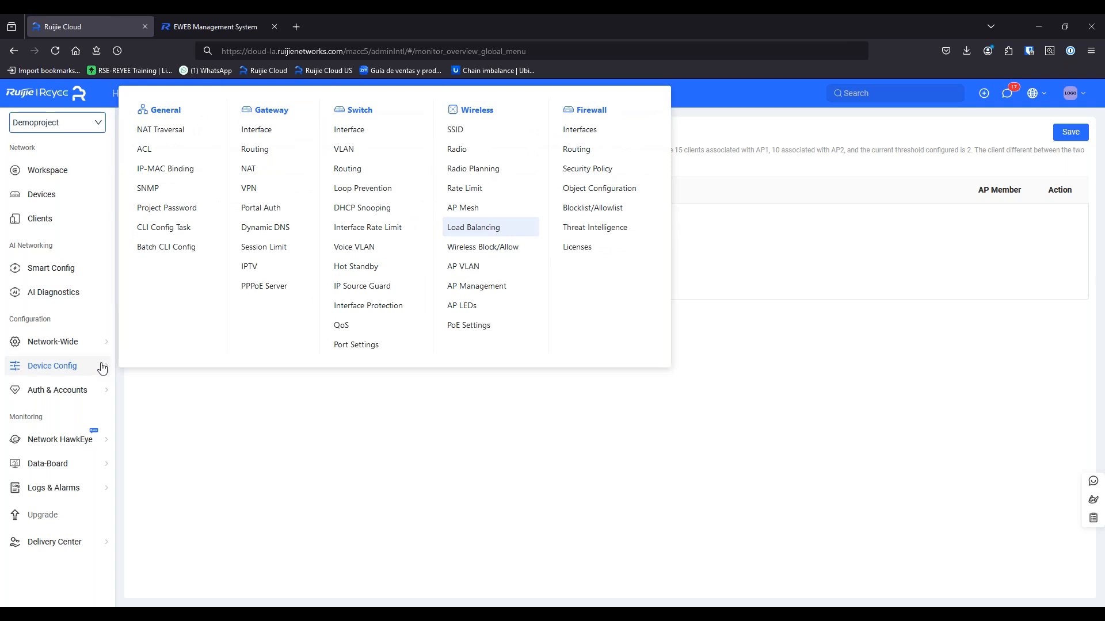
# Open Wireless > AP Management, where enterprise APs are remotely managed by Ruijie Cloud Web
pyautogui.click(515, 290)
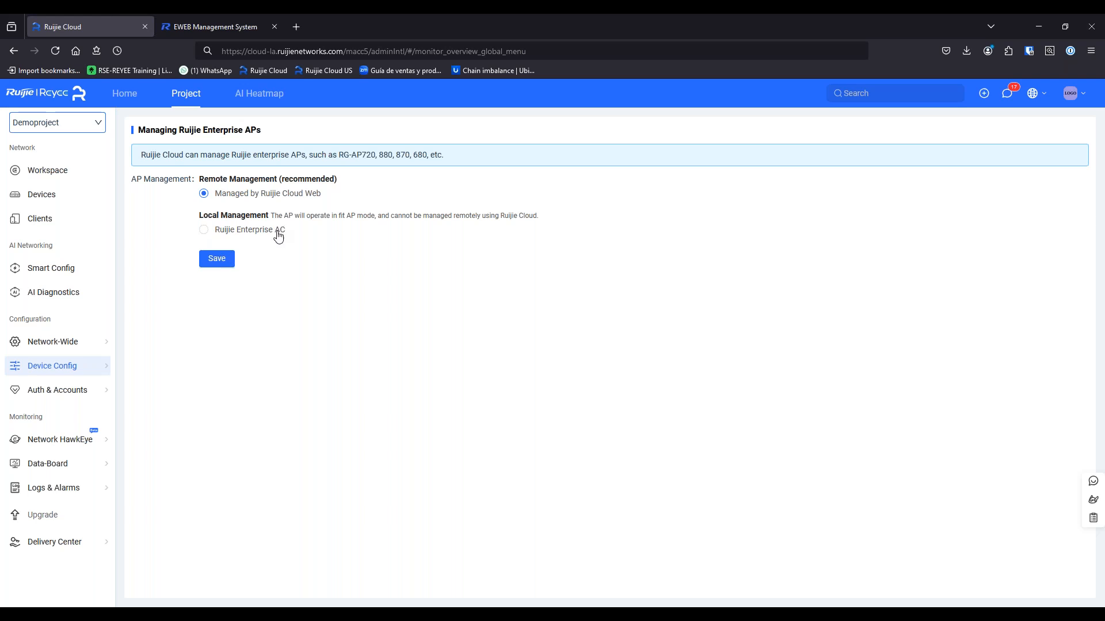
pyautogui.moveTo(46, 372)
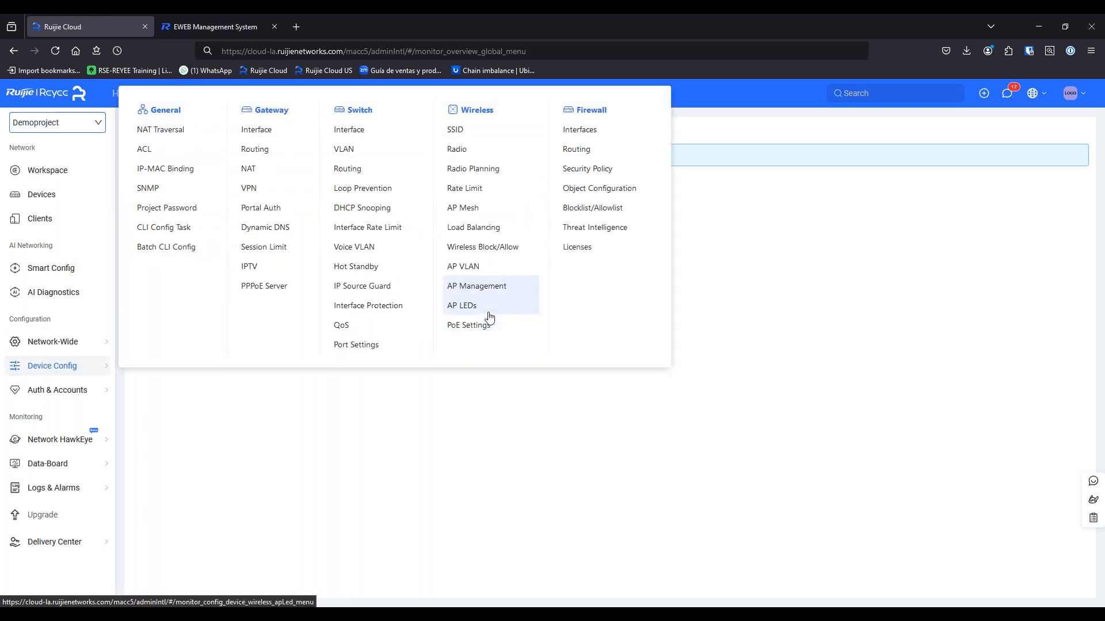
# Check the LED status of both APs, then view the empty PoE Settings list
pyautogui.click(488, 314)
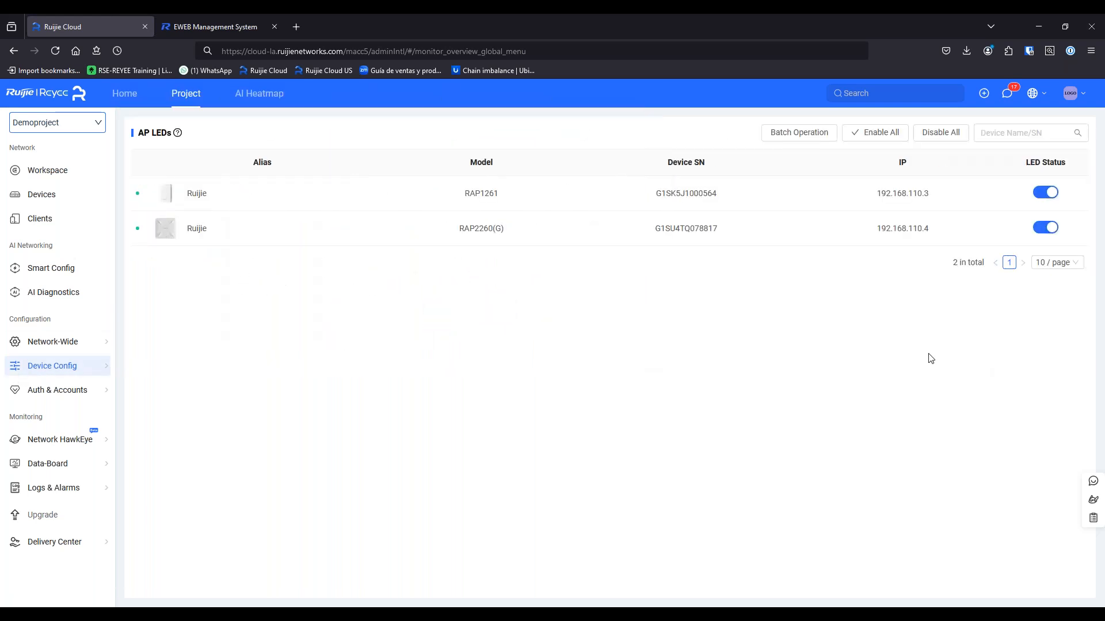
pyautogui.moveTo(75, 374)
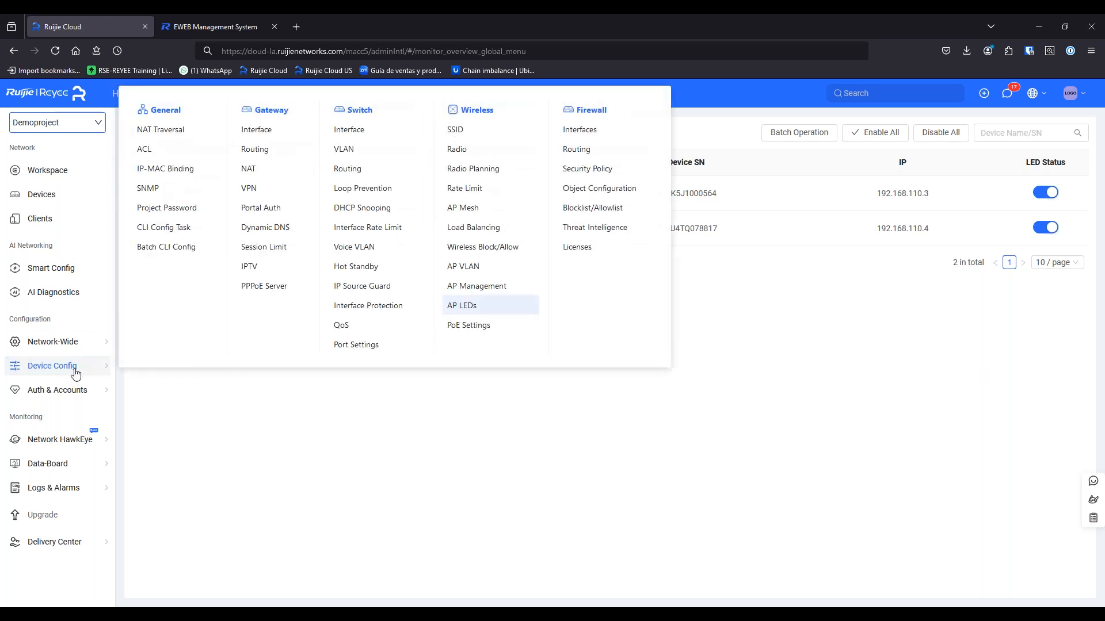
pyautogui.click(467, 325)
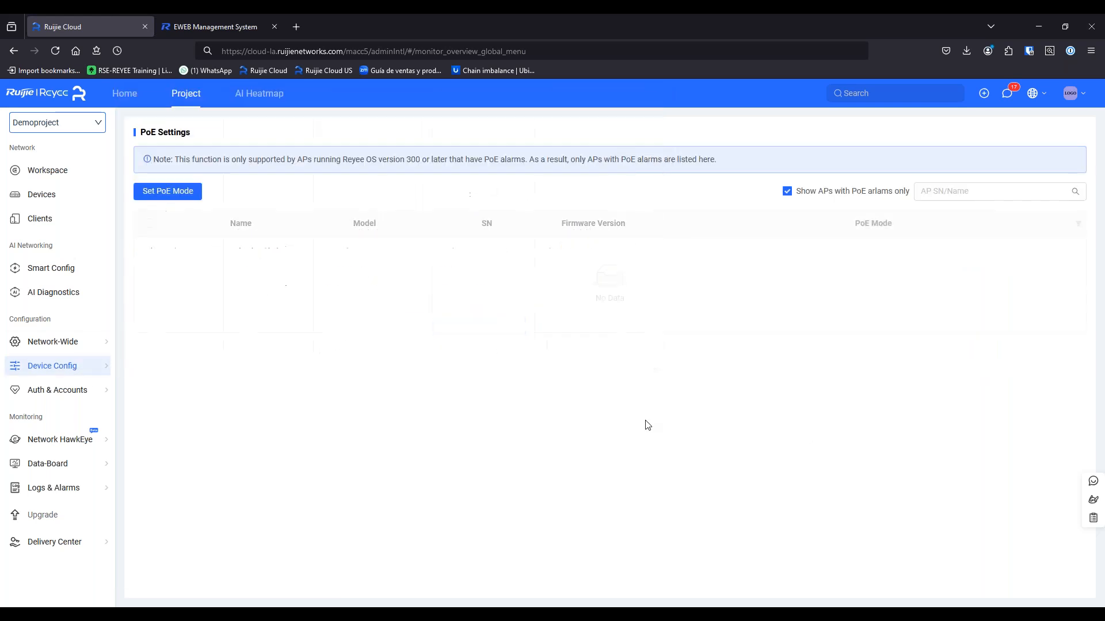
pyautogui.moveTo(94, 366)
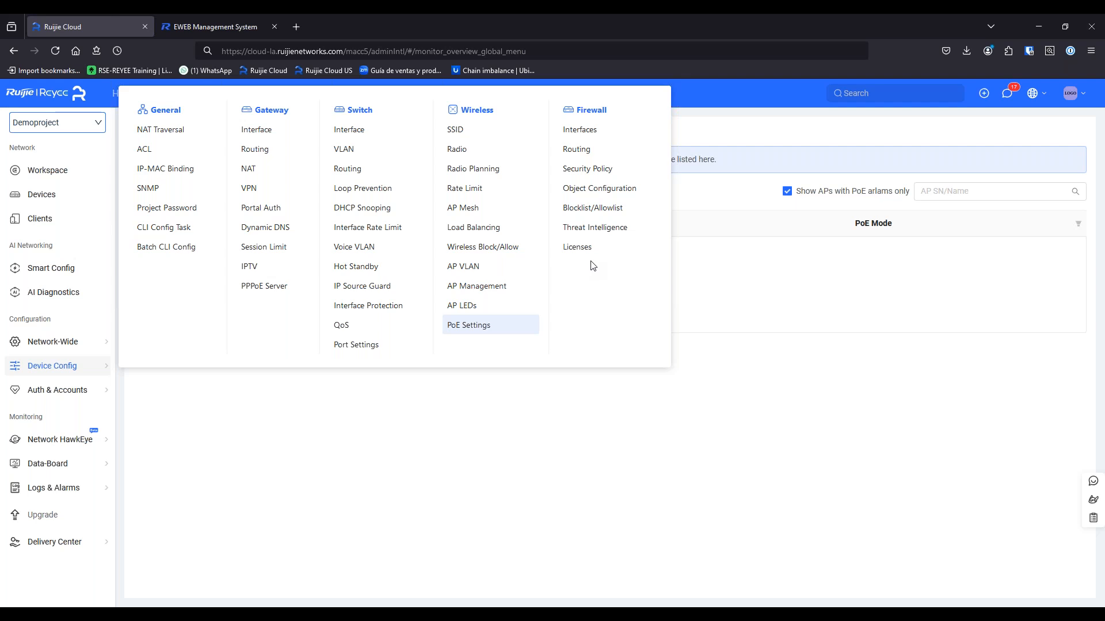
pyautogui.moveTo(106, 400)
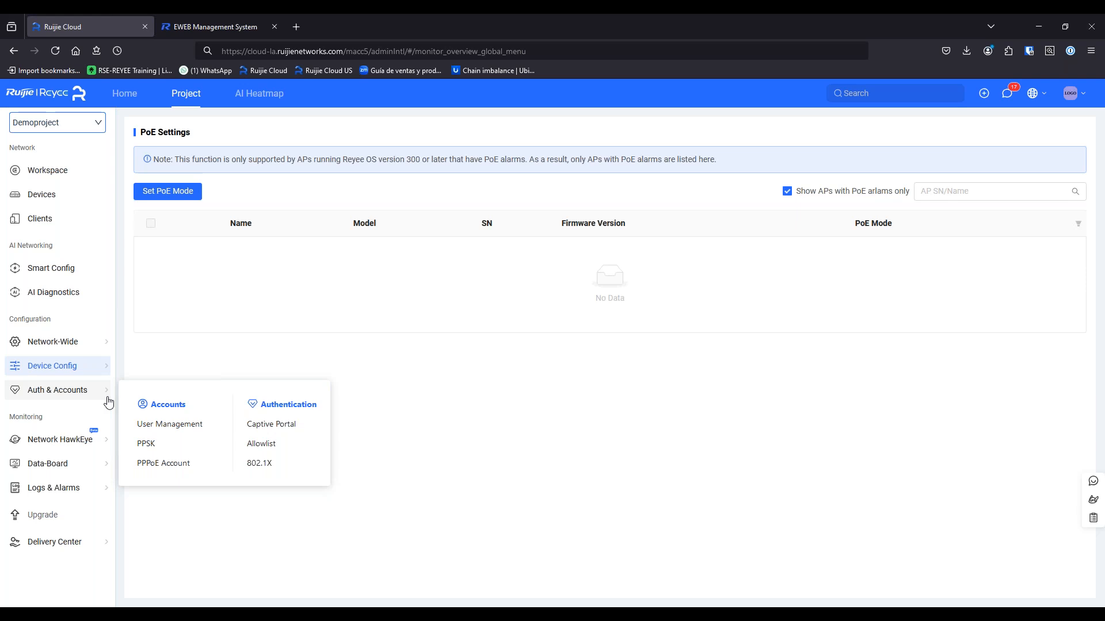
# View the empty User Management account list, then the Captive Portal page with no portal added
pyautogui.click(153, 425)
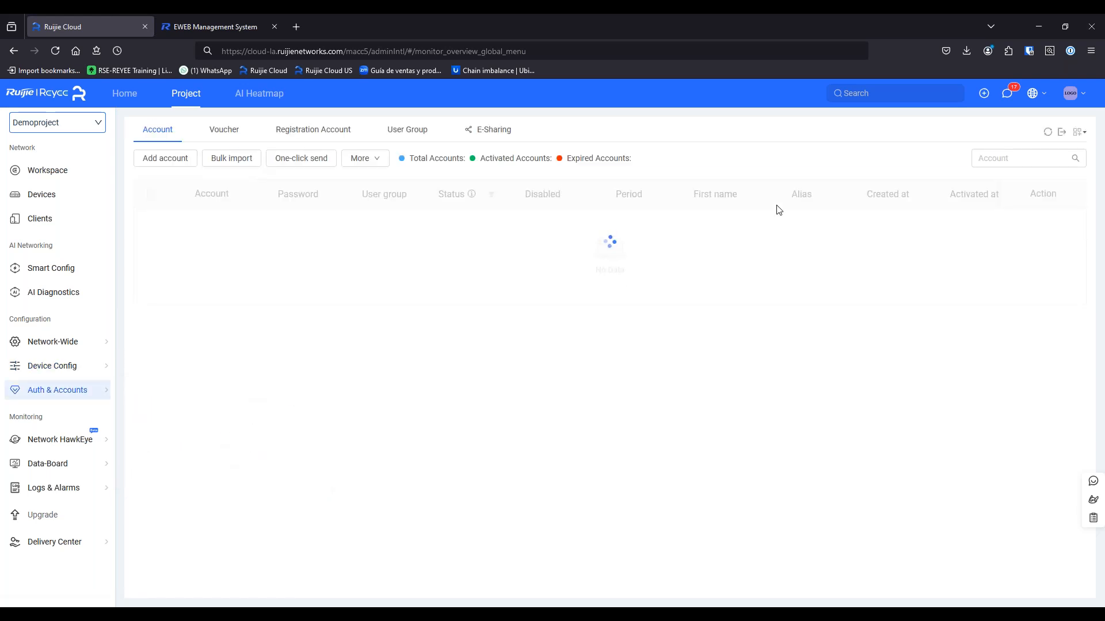
pyautogui.moveTo(64, 398)
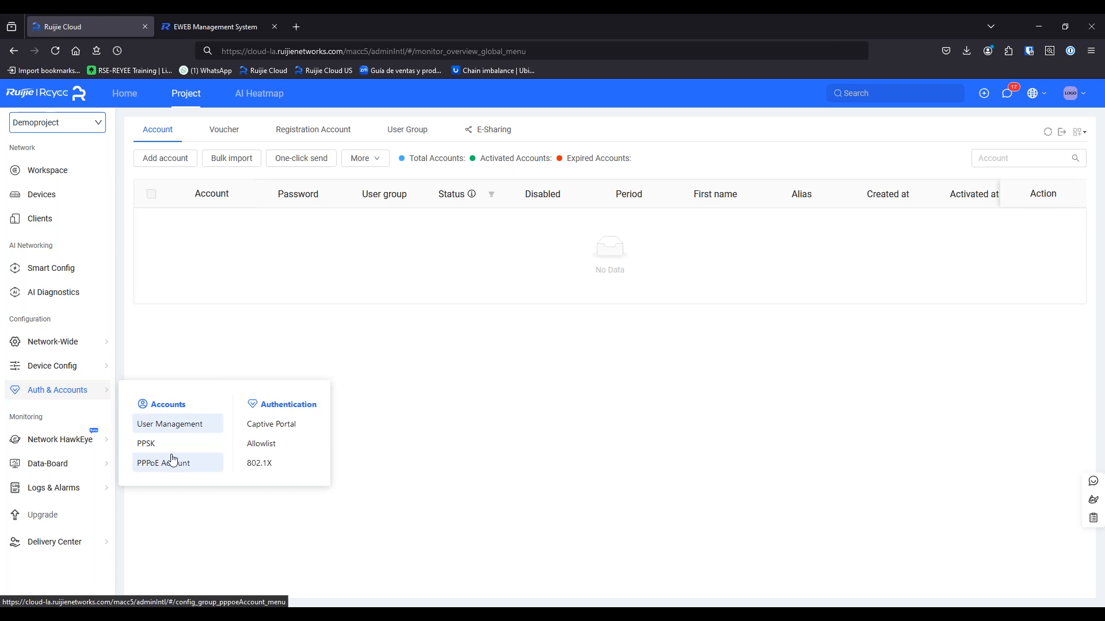
pyautogui.click(261, 425)
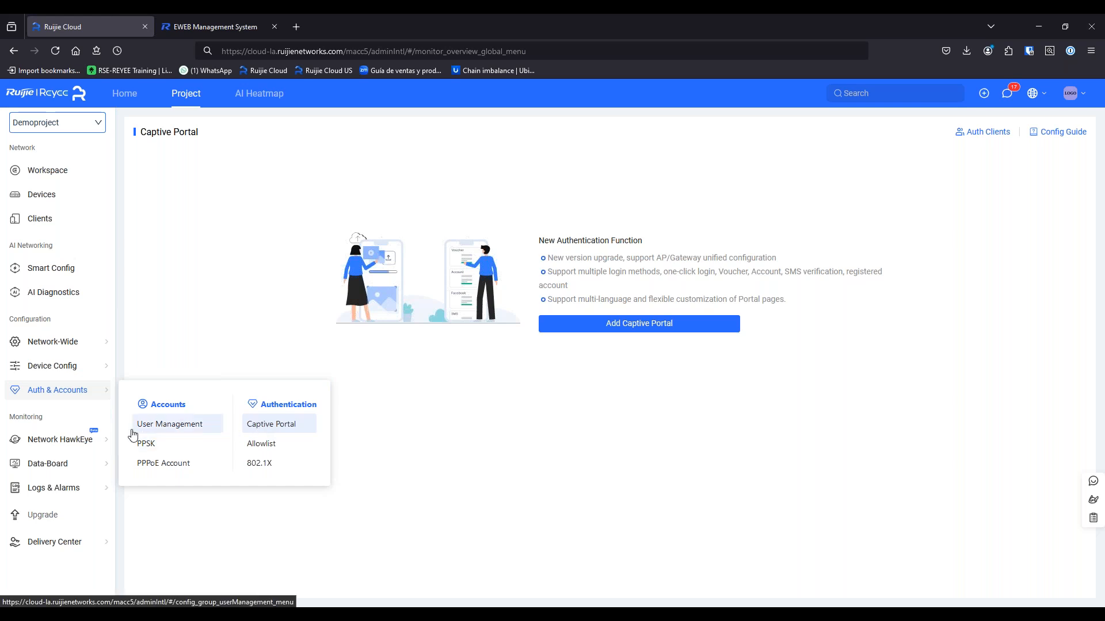
pyautogui.moveTo(49, 447)
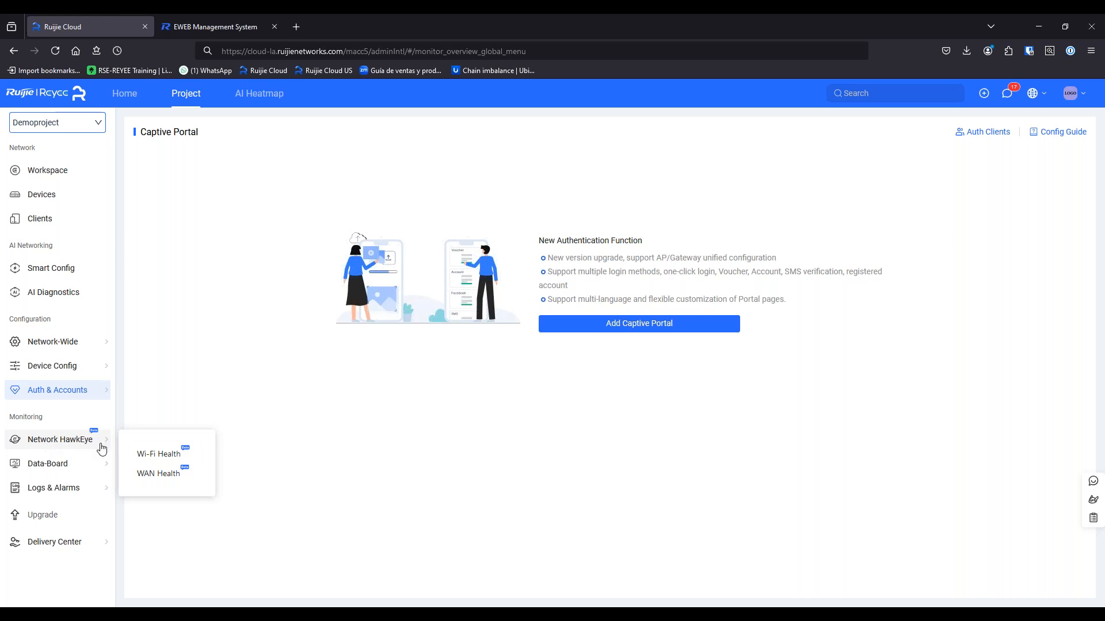
pyautogui.click(148, 457)
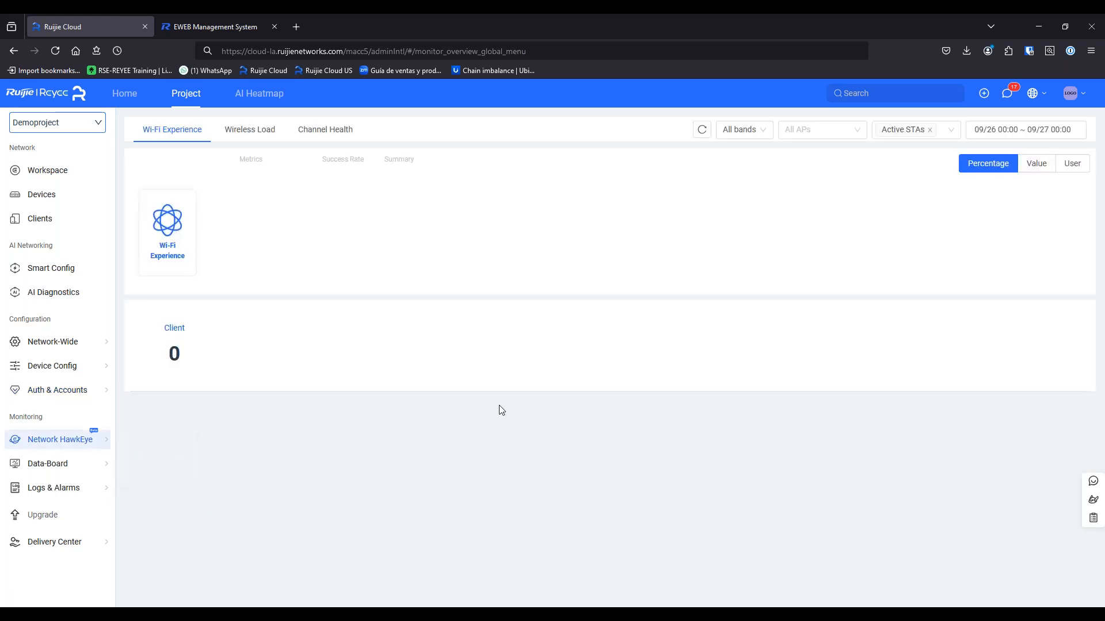
pyautogui.scroll(-1, 376, 512)
pyautogui.scroll(1, 375, 511)
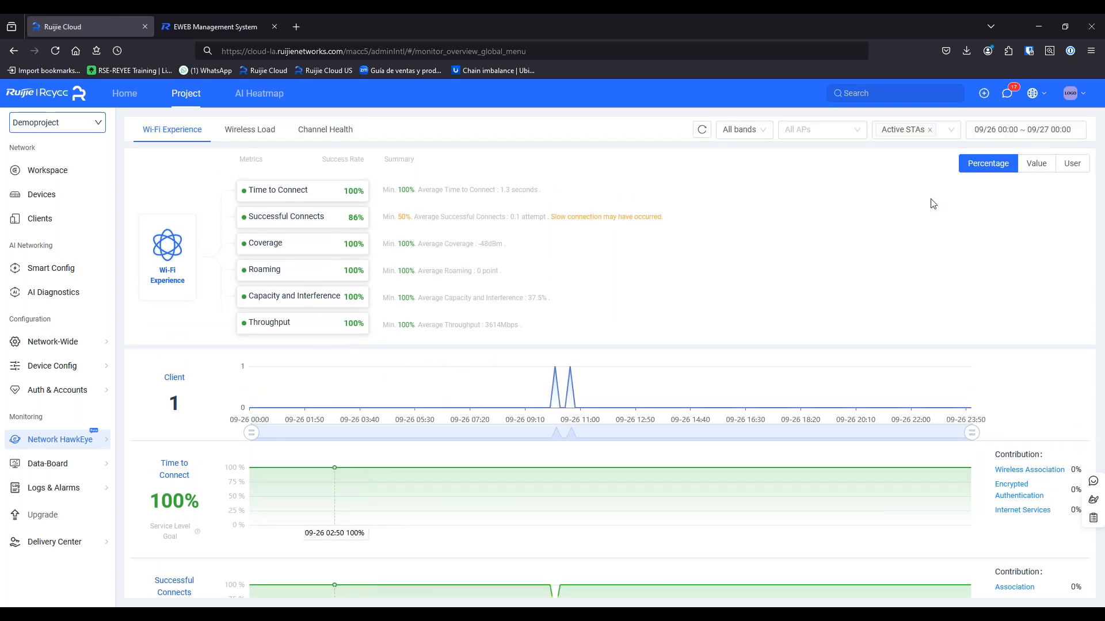
pyautogui.click(987, 129)
pyautogui.click(695, 223)
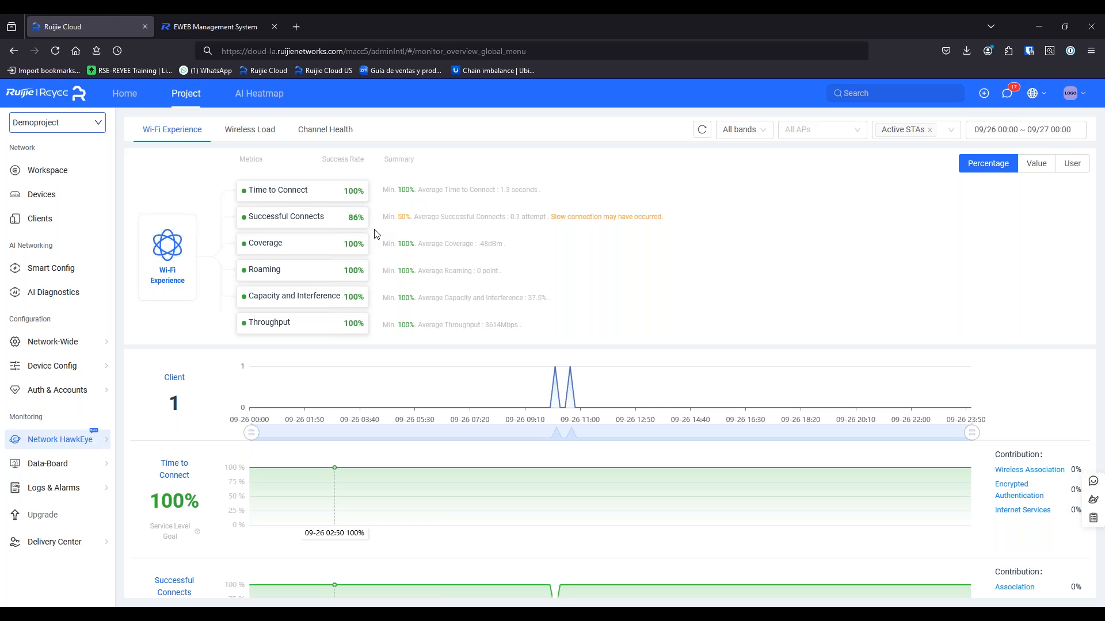
pyautogui.scroll(-2, 358, 357)
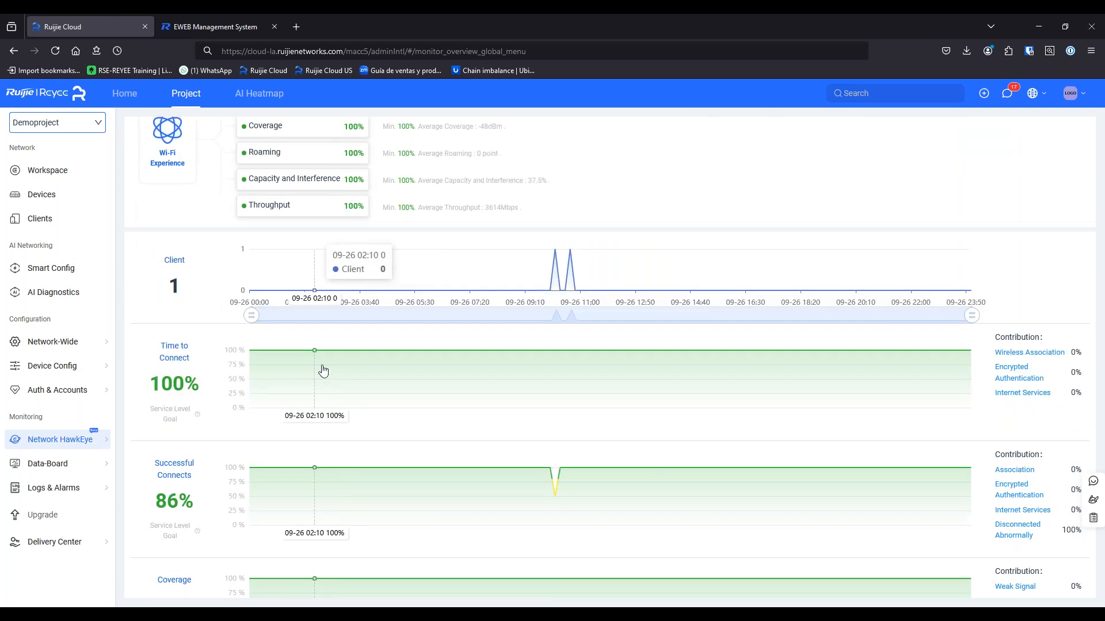
pyautogui.scroll(-2, 322, 395)
pyautogui.scroll(-2, 228, 444)
pyautogui.scroll(-1, 228, 444)
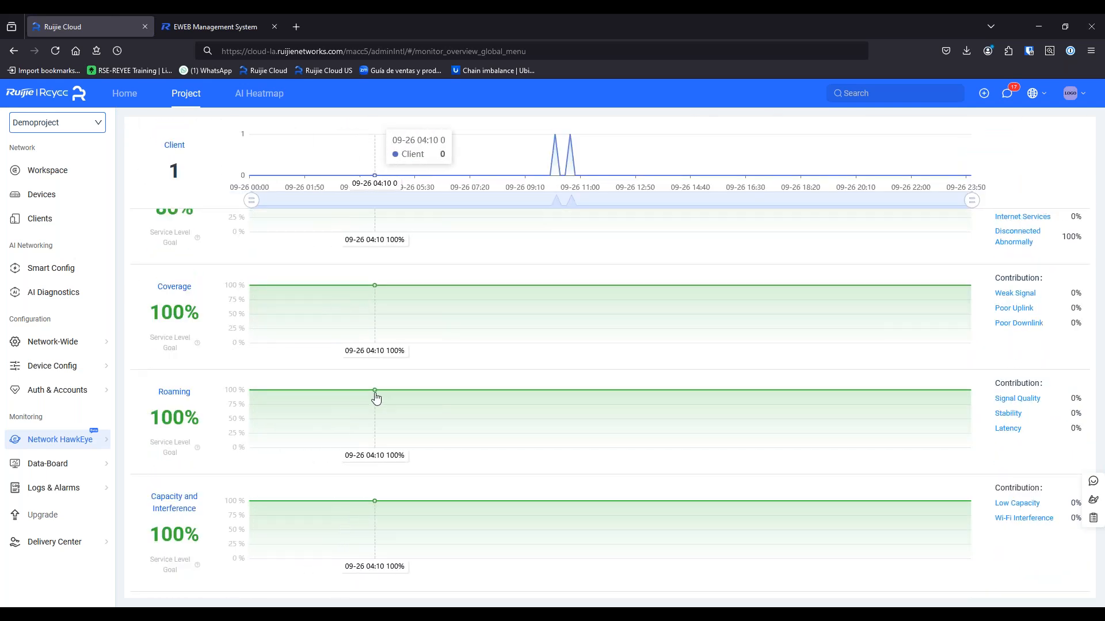
pyautogui.scroll(-2, 418, 455)
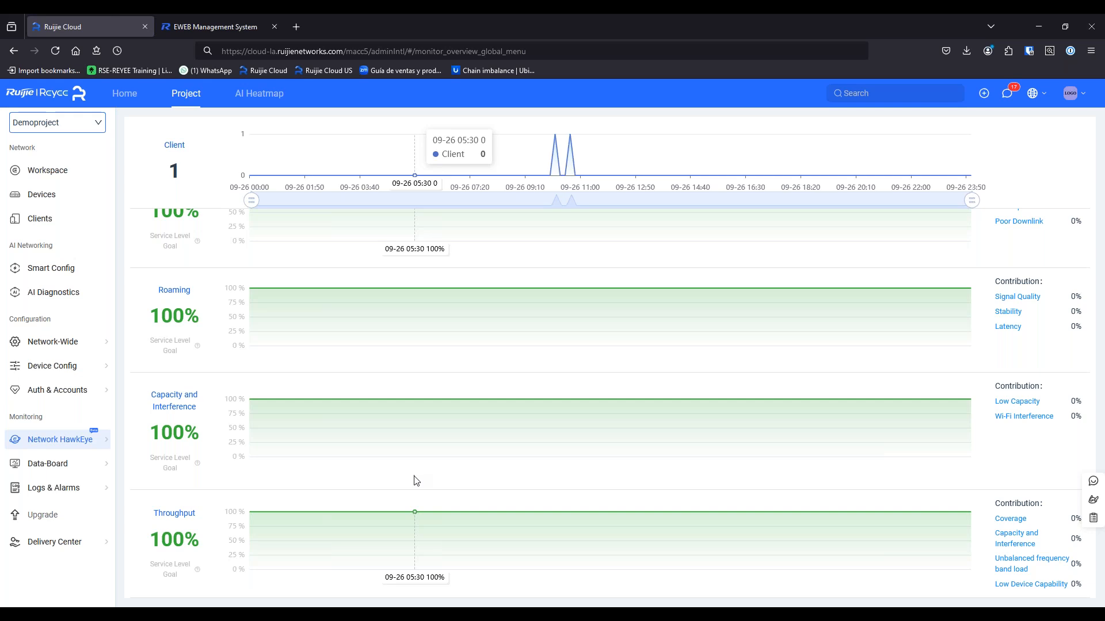
pyautogui.scroll(6, 380, 525)
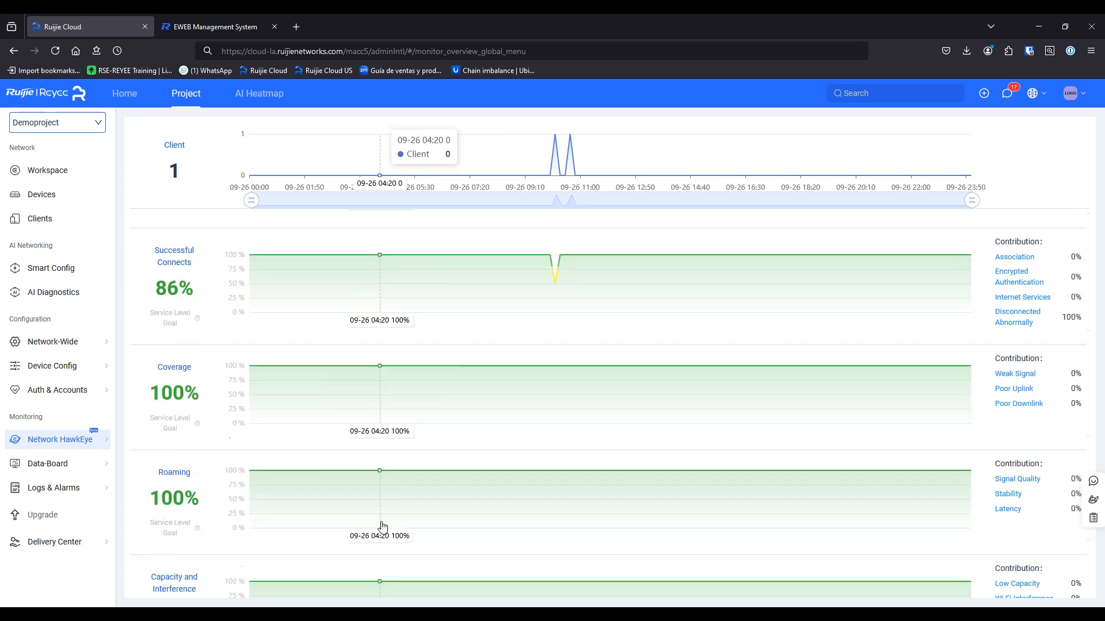
pyautogui.scroll(4, 372, 524)
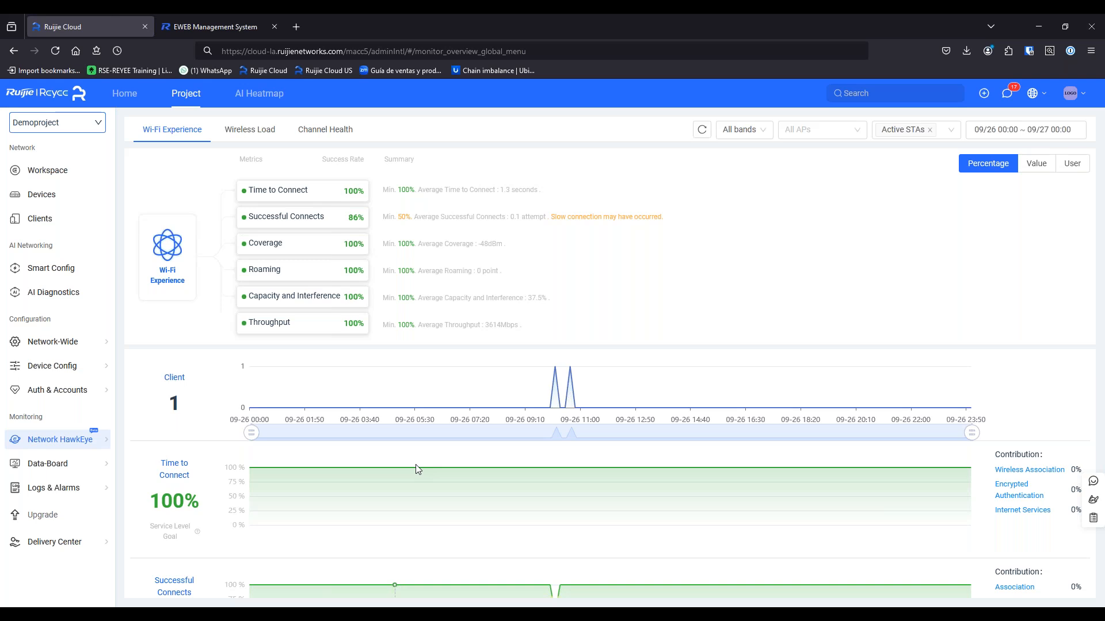
# Show Wireless Load channel usage and the Top 10 APs by client for Last 7 Days
pyautogui.click(233, 133)
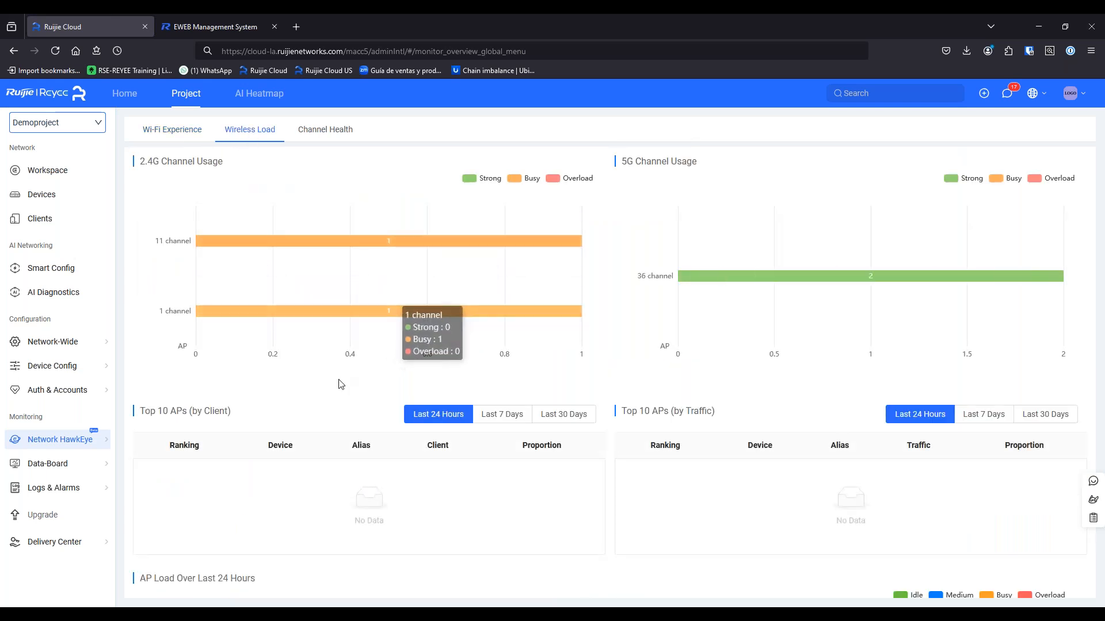
pyautogui.scroll(-3, 437, 415)
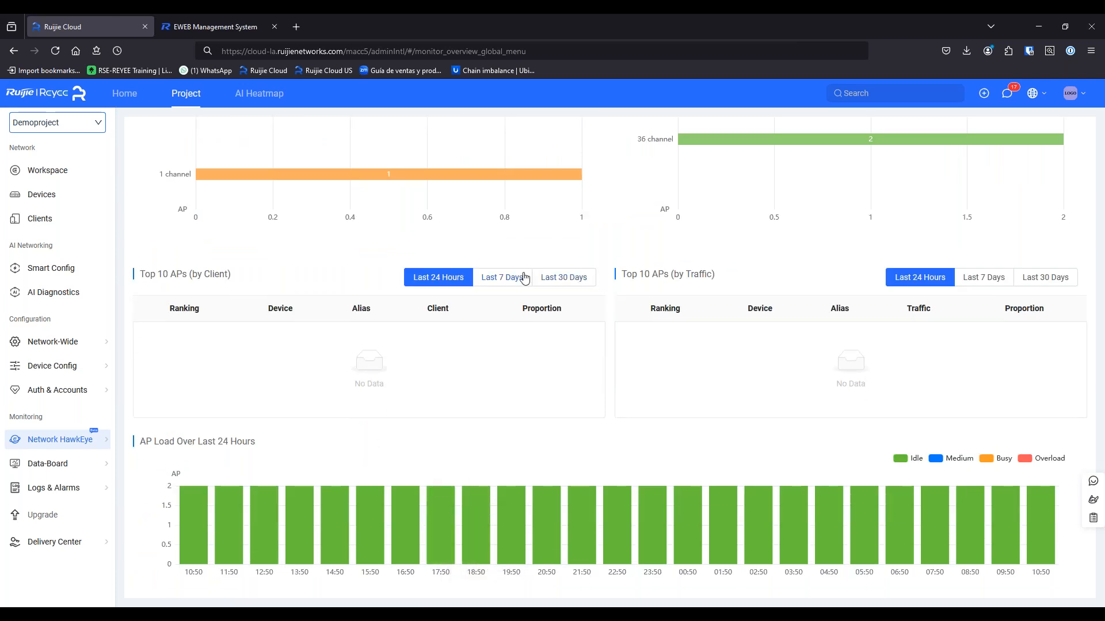
pyautogui.click(505, 279)
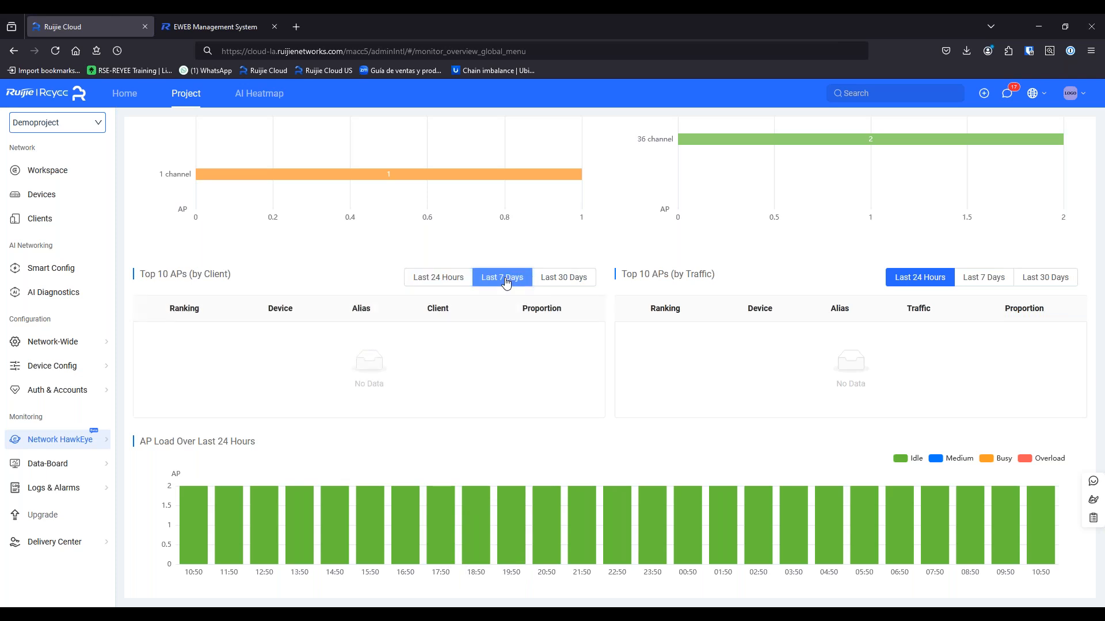
pyautogui.scroll(3, 524, 391)
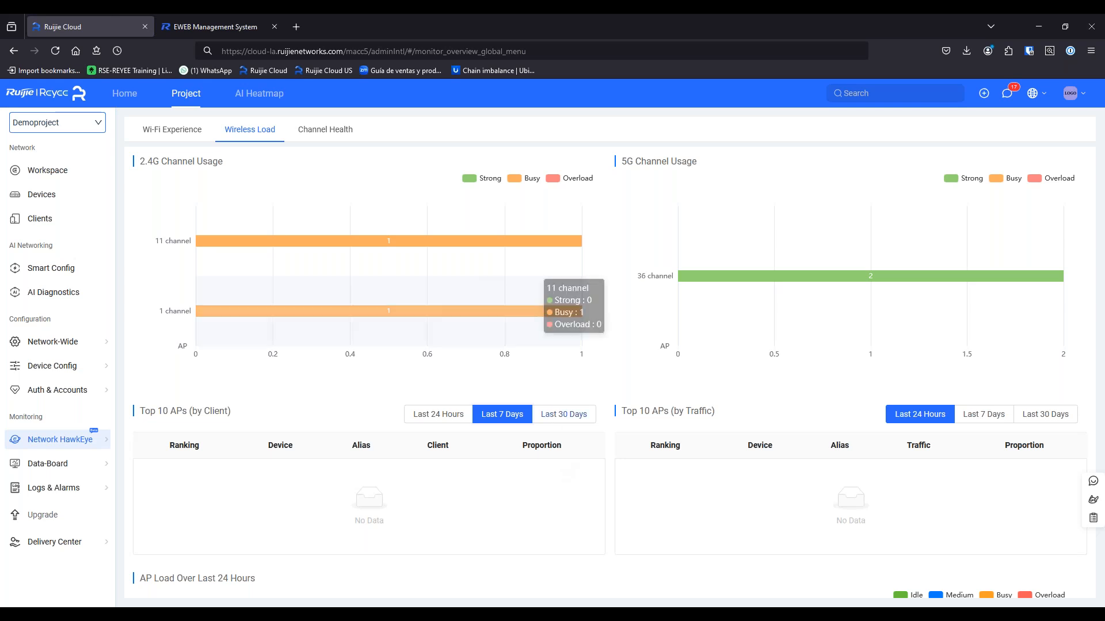
# Switch to the Channel Health view and scroll through it
pyautogui.click(353, 130)
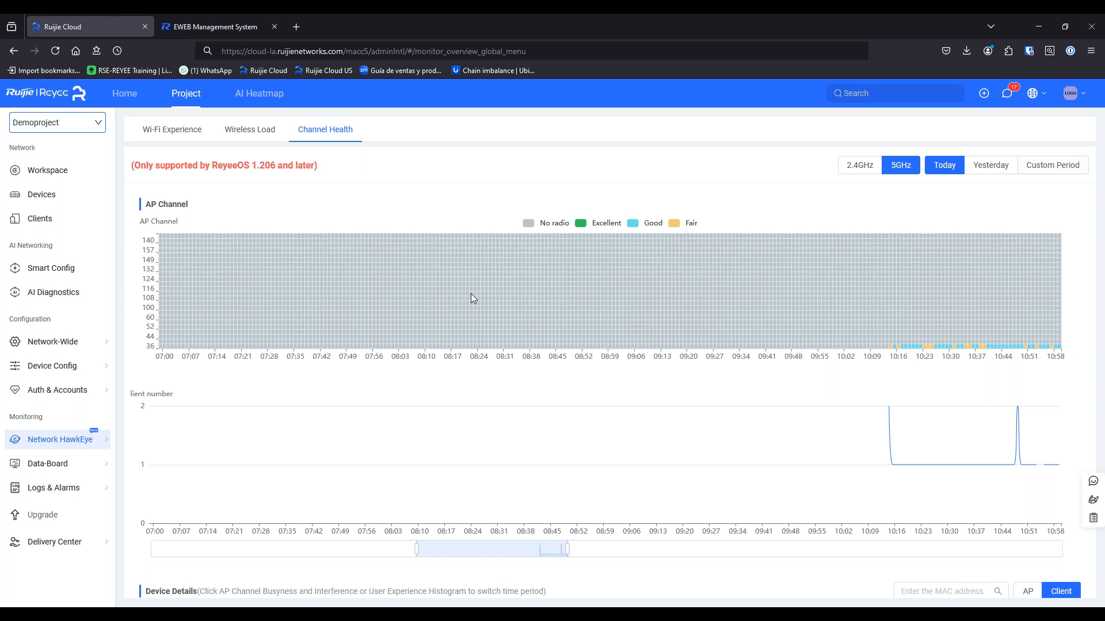
pyautogui.scroll(-3, 472, 298)
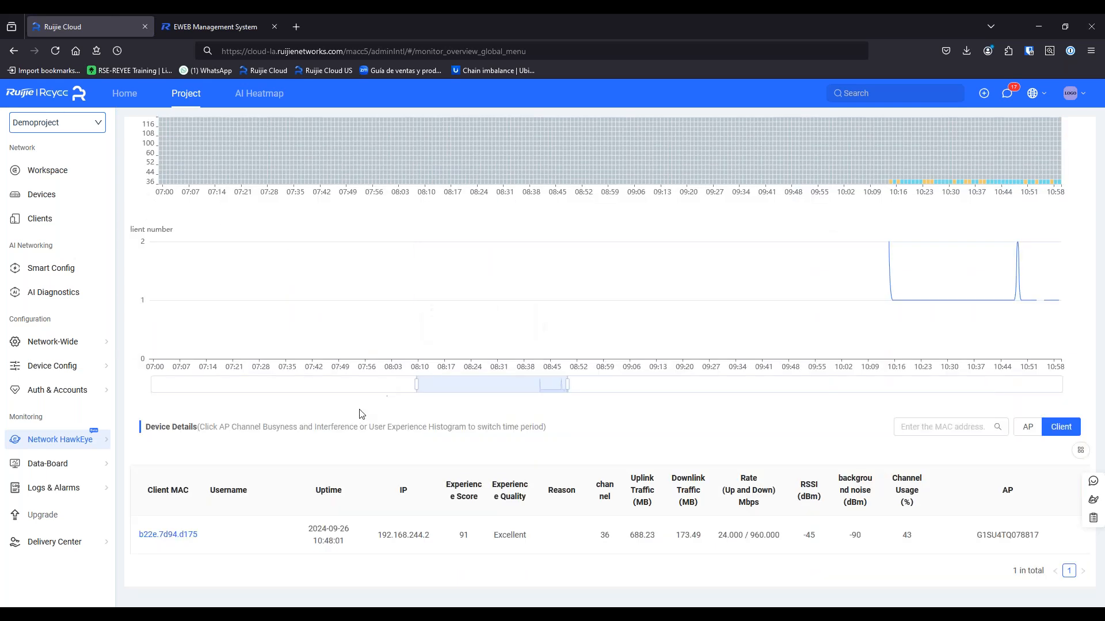
pyautogui.scroll(1, 354, 426)
# Open WAN Health and review the gateway's charts: memory near 50%, CPU under 25%, sessions around 500
pyautogui.moveTo(83, 464)
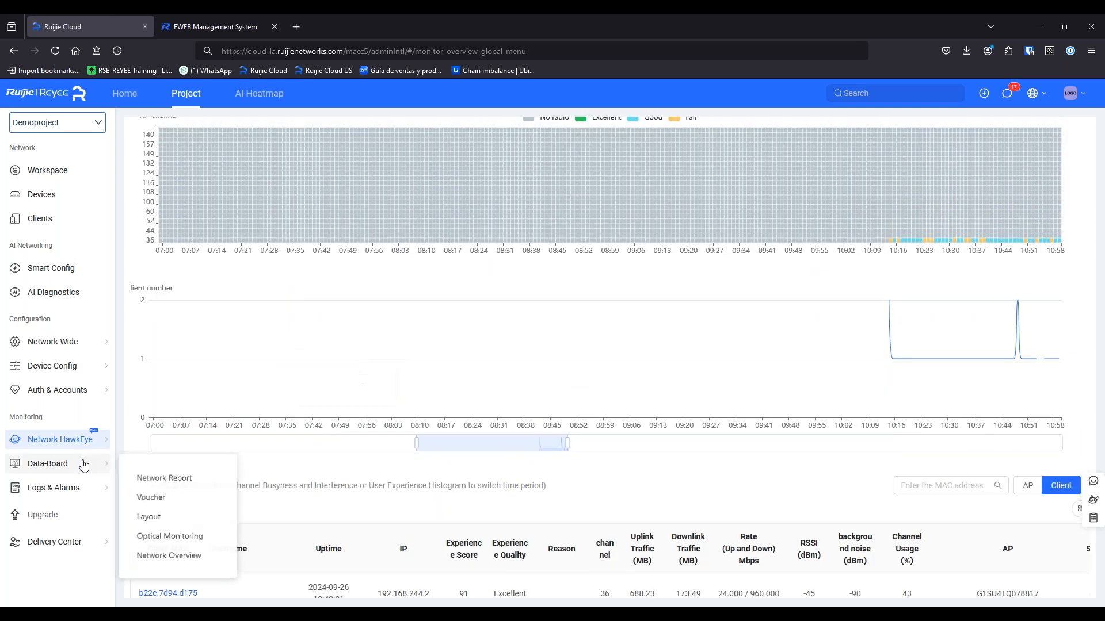
pyautogui.moveTo(86, 441)
pyautogui.click(156, 475)
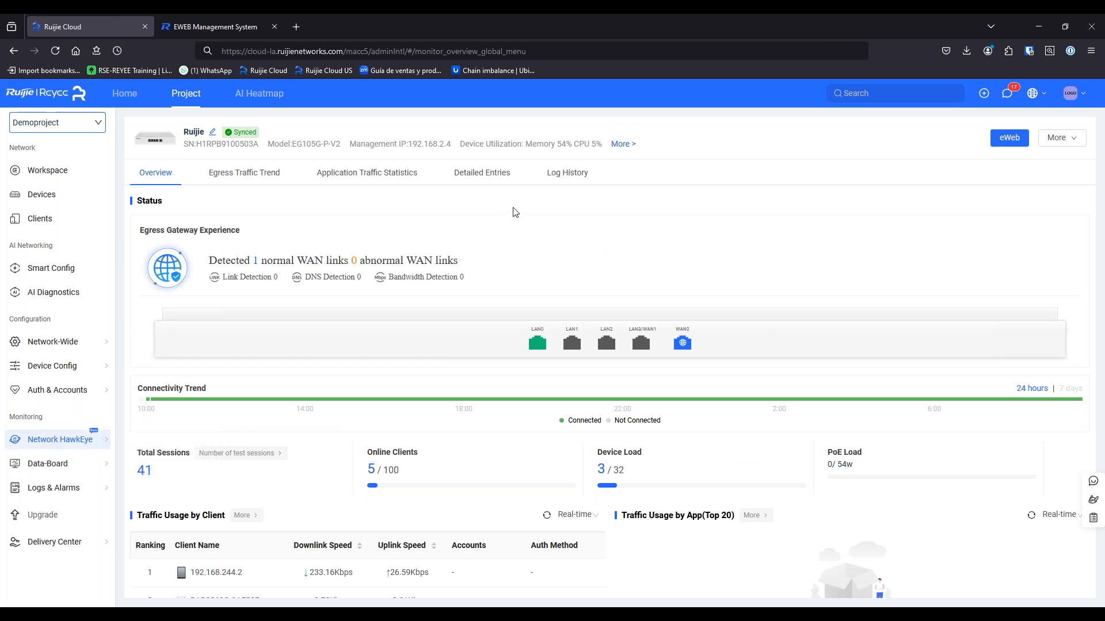
pyautogui.scroll(-4, 411, 371)
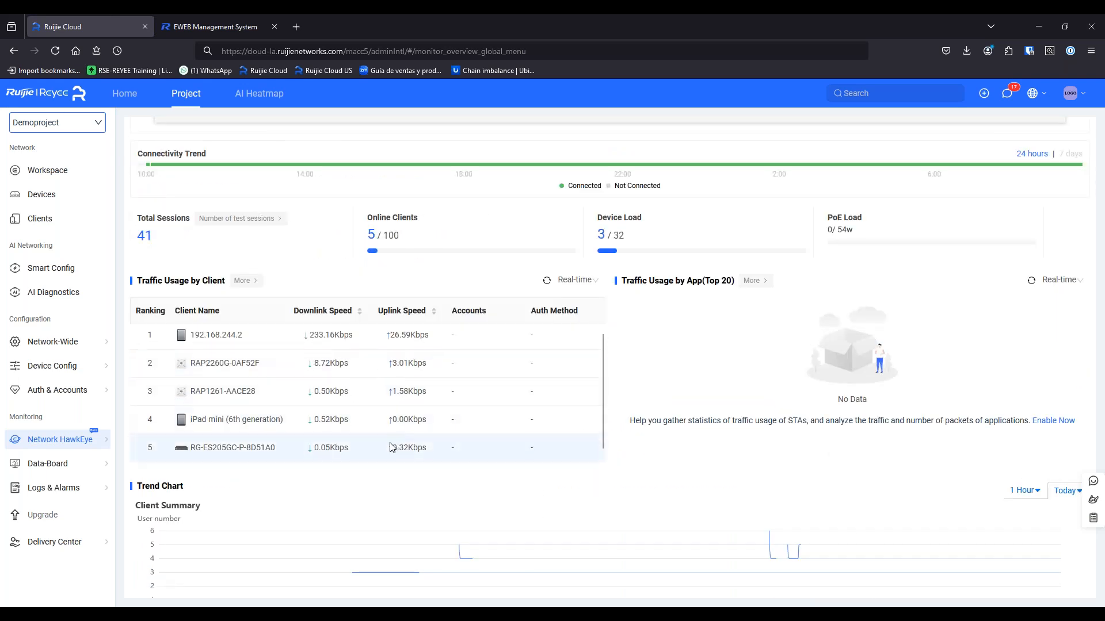
pyautogui.scroll(-8, 394, 443)
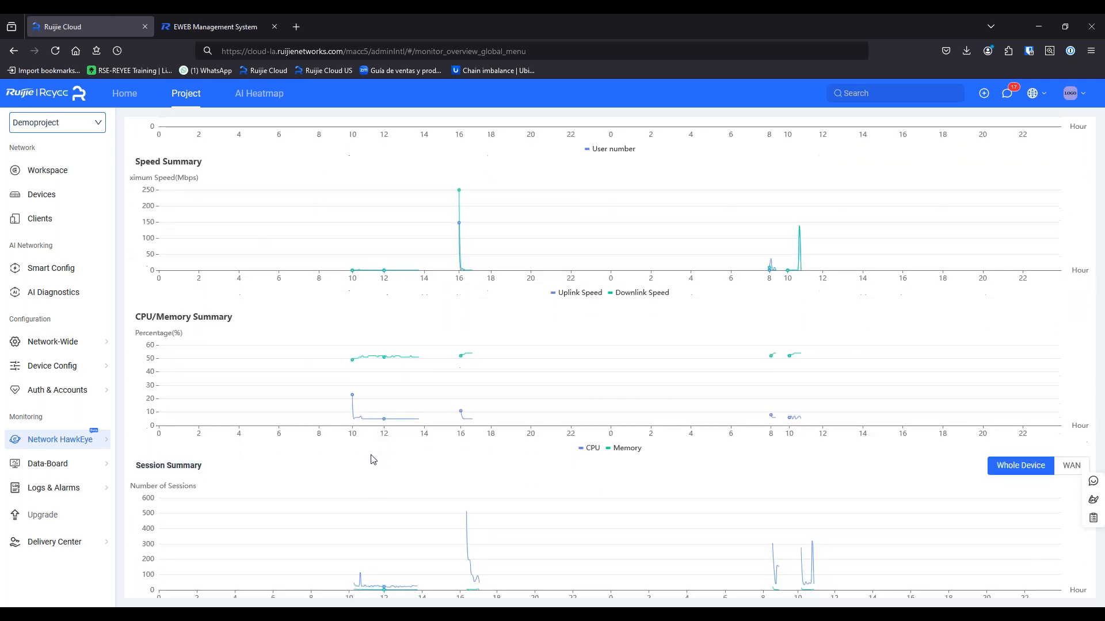
pyautogui.scroll(-3, 373, 458)
pyautogui.moveTo(88, 463)
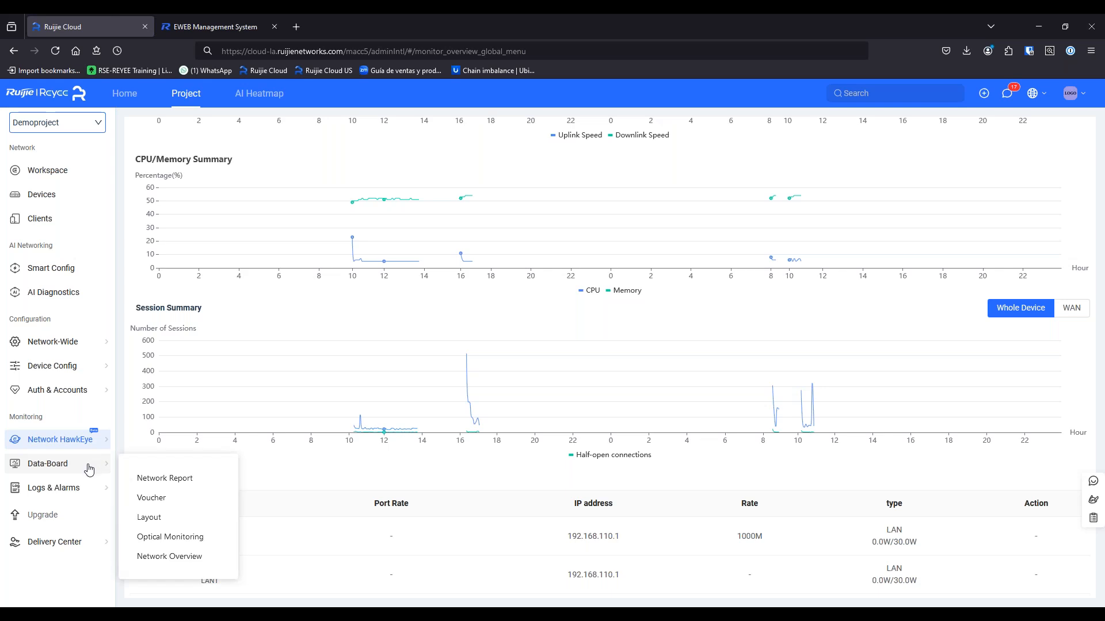
# Open the 24-hour Network Report and review client, rate, AP load and SSID ranking statistics
pyautogui.click(200, 480)
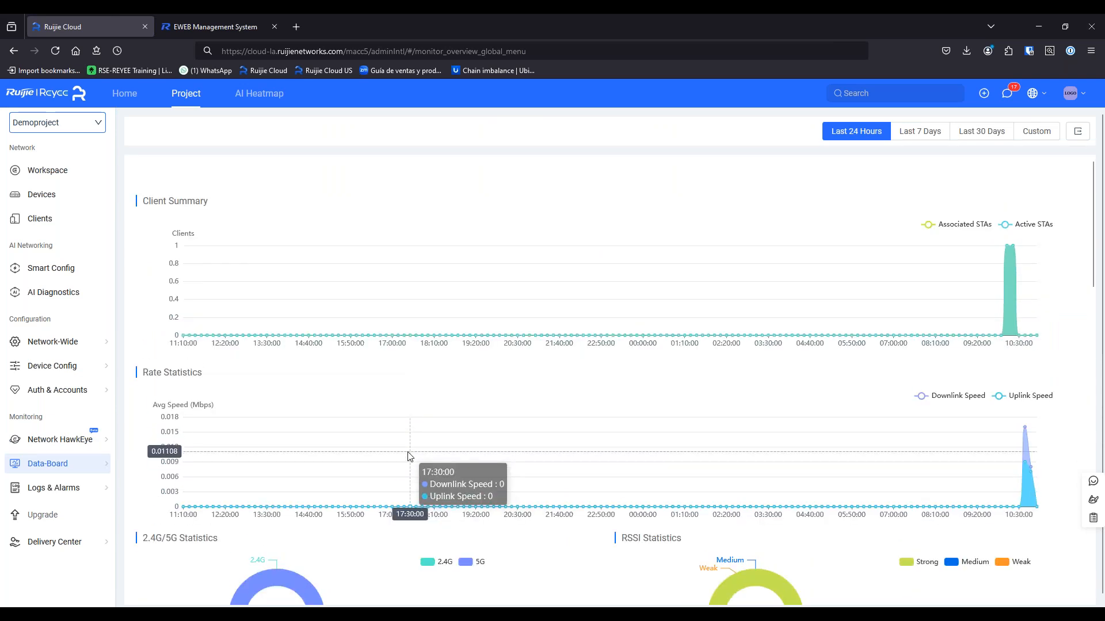
pyautogui.scroll(-1, 535, 461)
pyautogui.scroll(1, 526, 468)
pyautogui.scroll(-7, 337, 481)
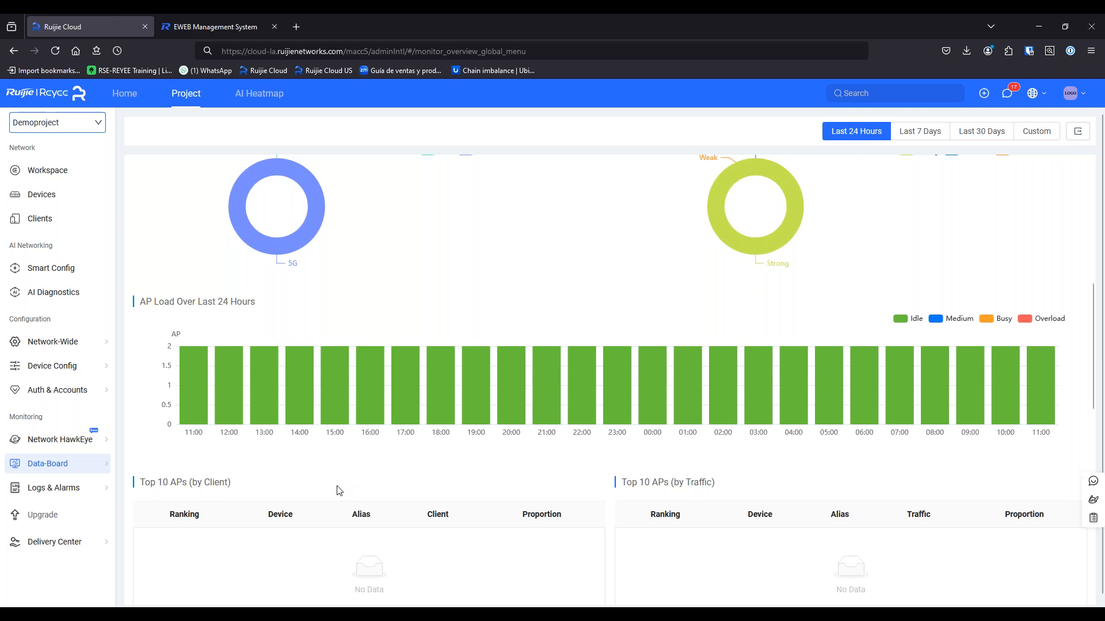
pyautogui.scroll(-3, 338, 486)
pyautogui.scroll(-3, 342, 500)
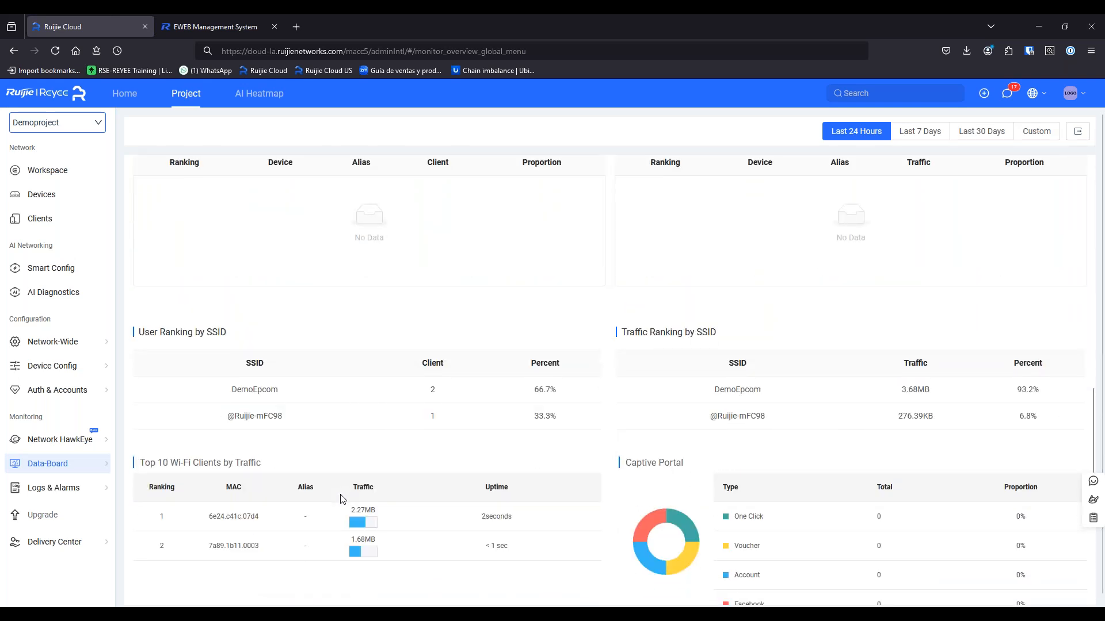
pyautogui.scroll(-1, 326, 499)
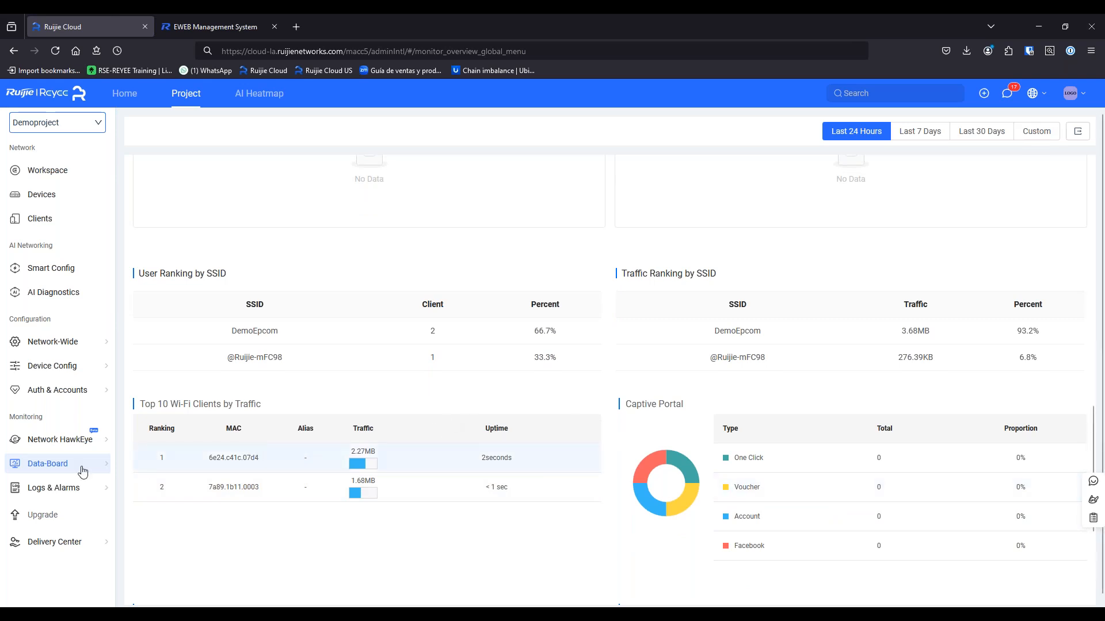
# Open the Voucher report, then the Device Layout page, whose layout list is empty
pyautogui.moveTo(82, 470)
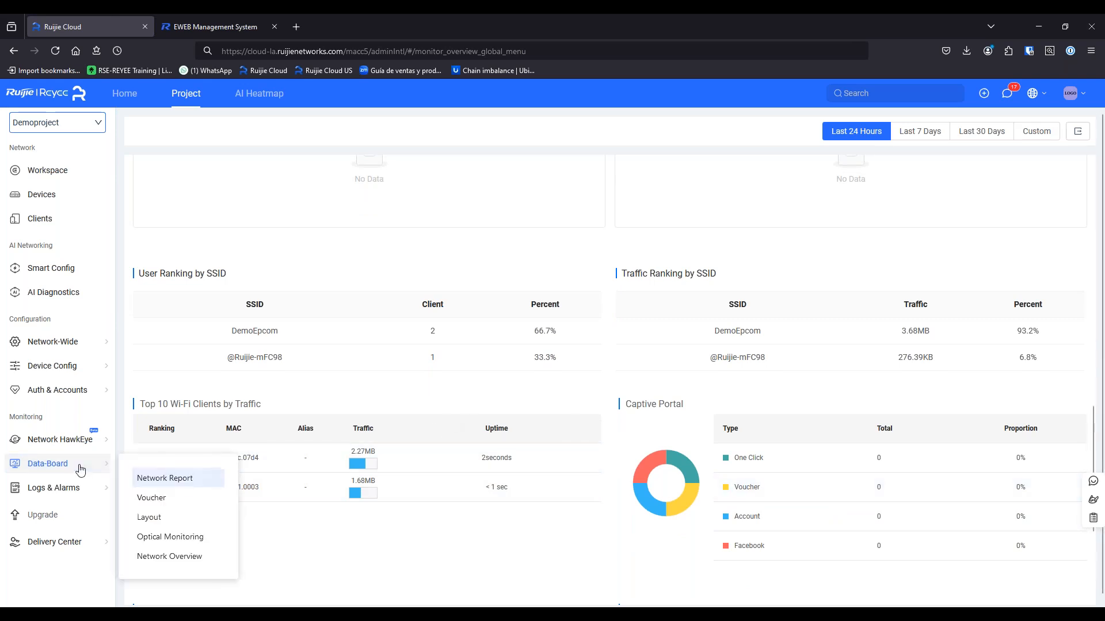
pyautogui.click(148, 500)
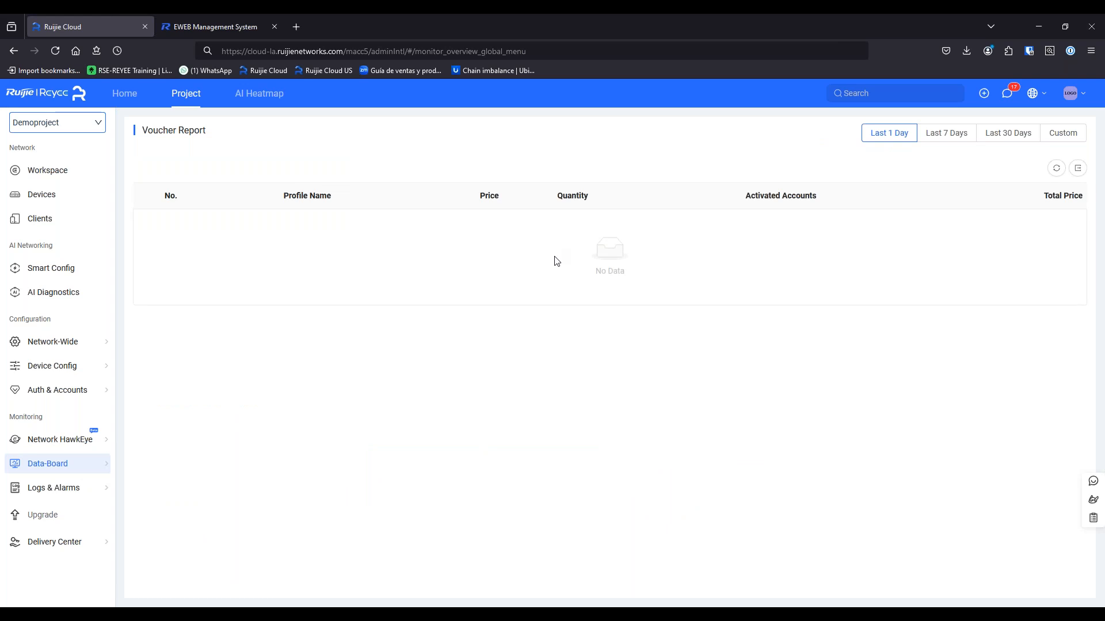
pyautogui.moveTo(100, 467)
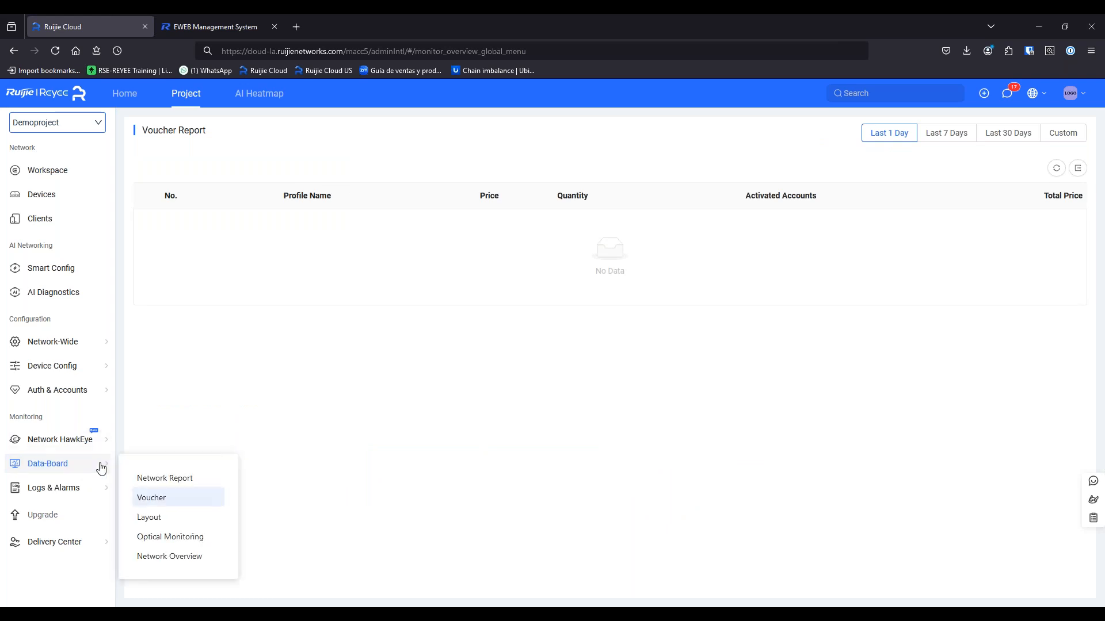
pyautogui.click(160, 520)
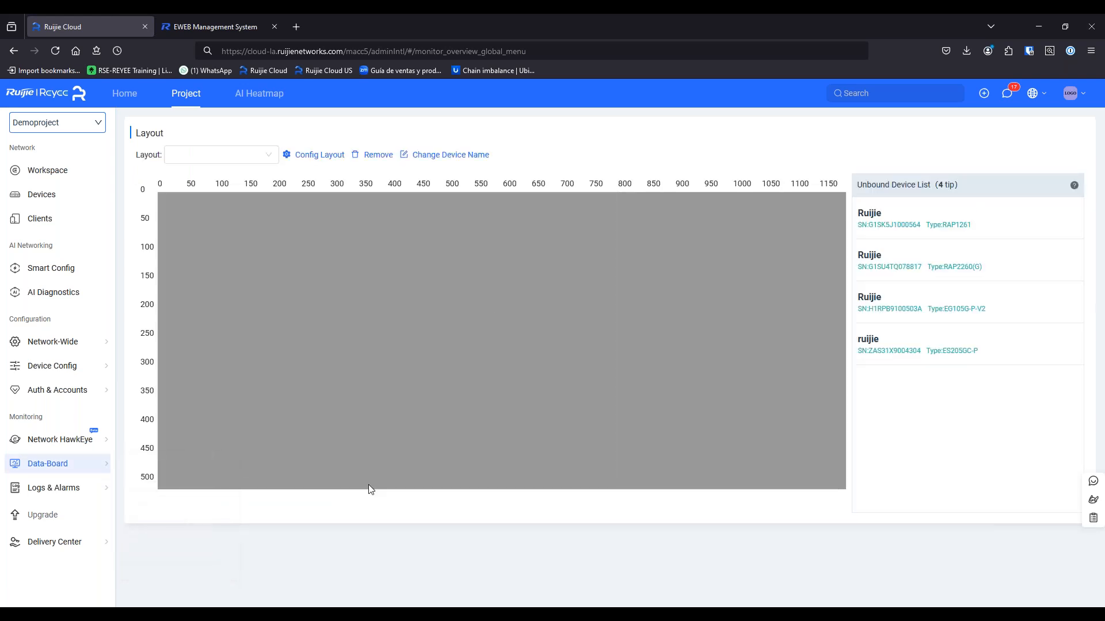
pyautogui.click(259, 163)
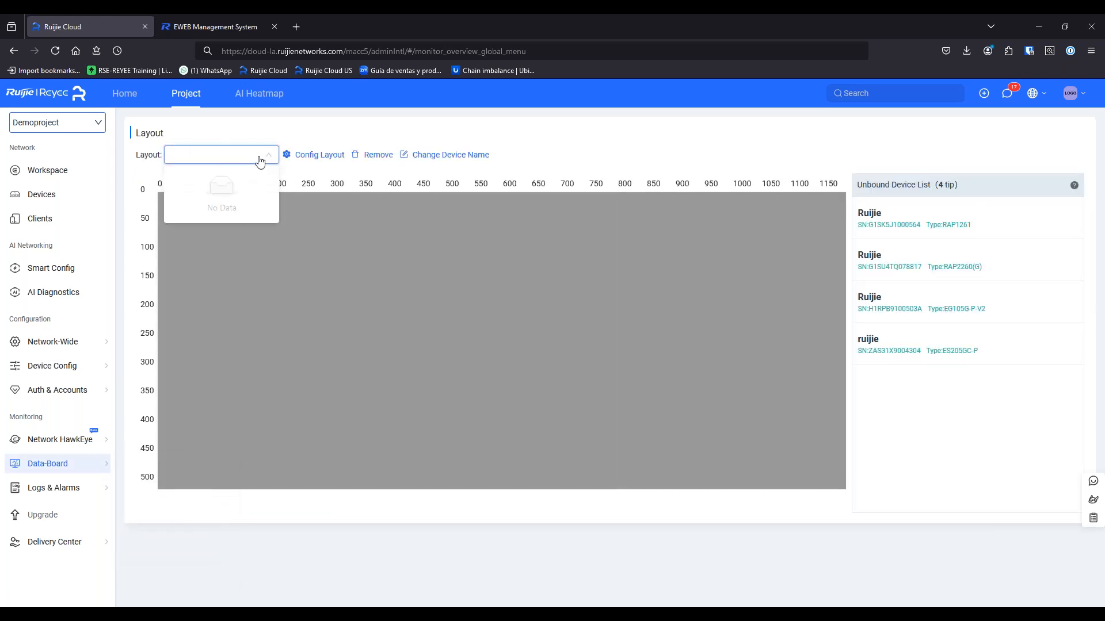
pyautogui.click(333, 135)
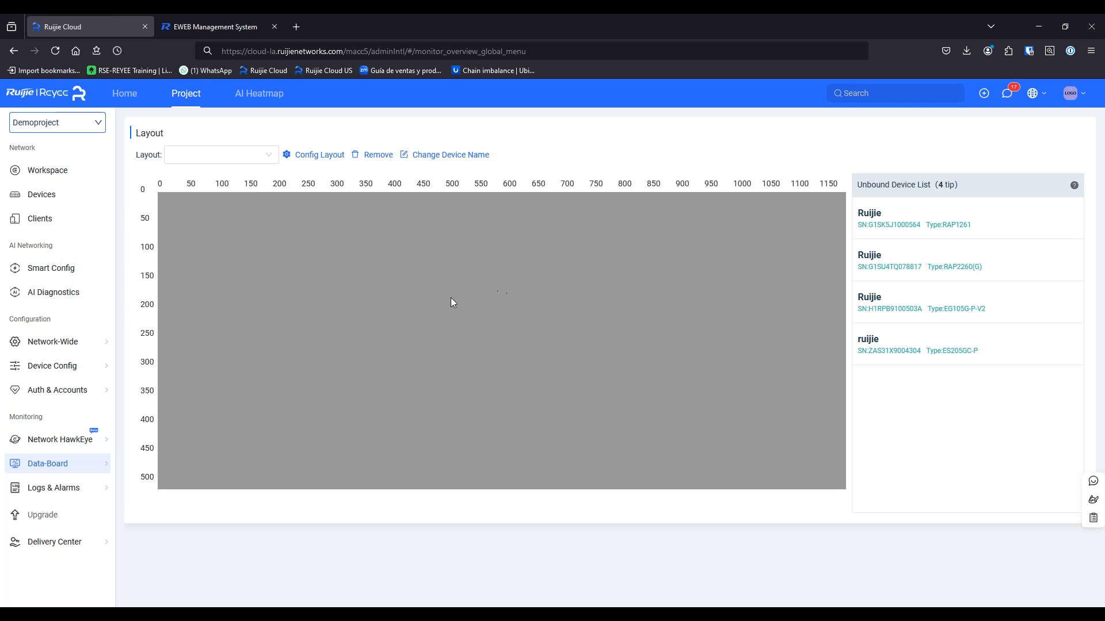
# Open Optical Module Information for the ES205GC-P switch, which shows no optical data
pyautogui.moveTo(100, 463)
pyautogui.click(153, 552)
pyautogui.click(153, 535)
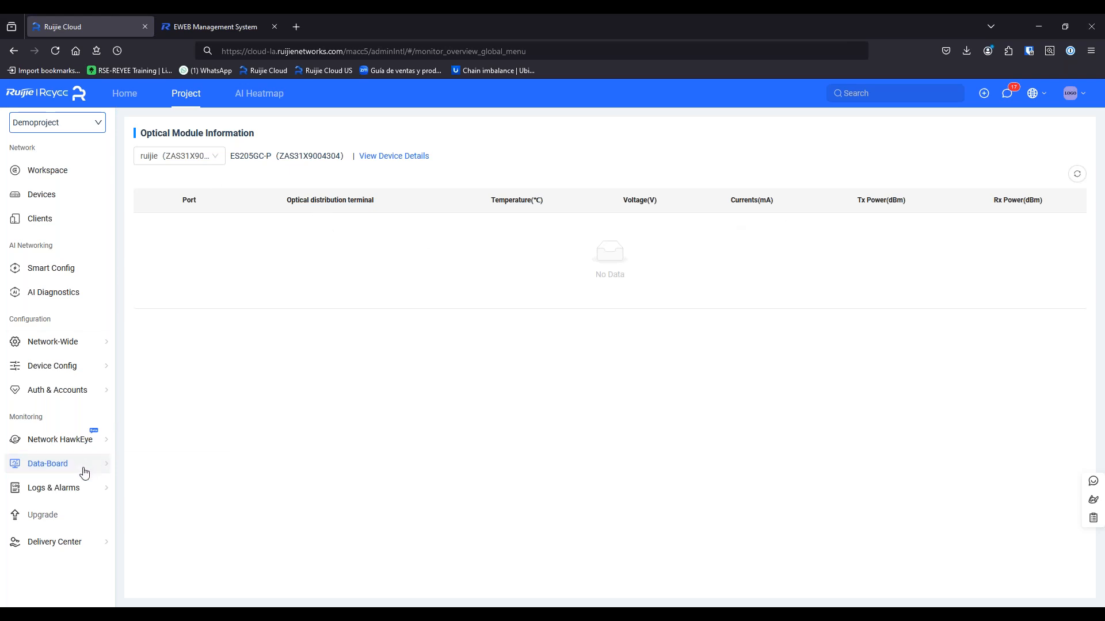
# Open the 24-hour Network Overview, showing zero clients and DemoEpcom carrying 93.2% of traffic
pyautogui.moveTo(83, 466)
pyautogui.click(187, 563)
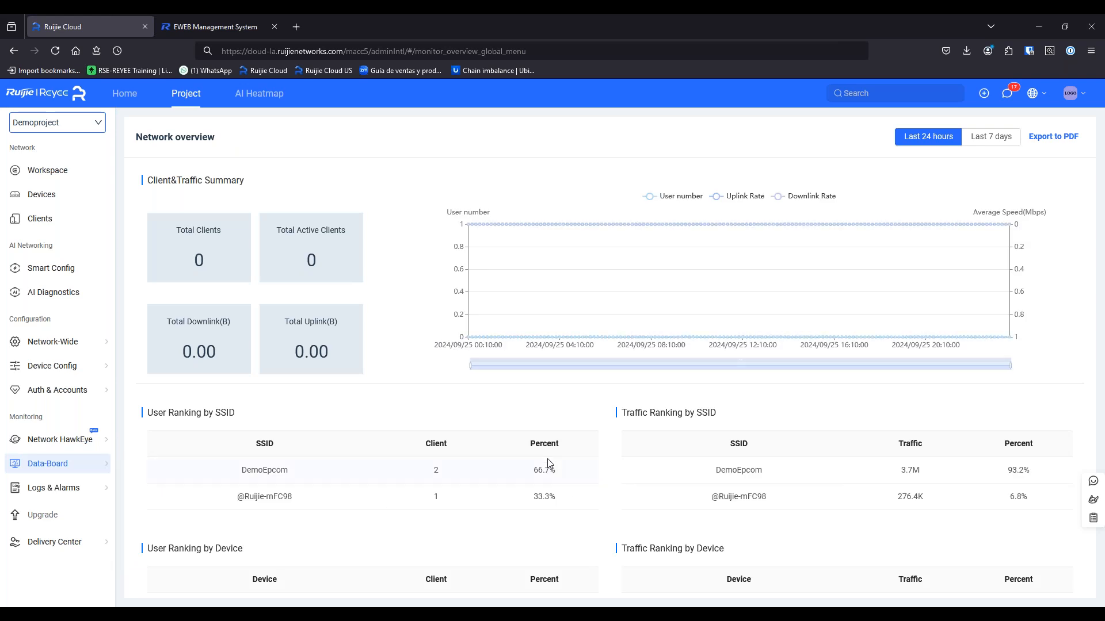
pyautogui.scroll(-1, 449, 397)
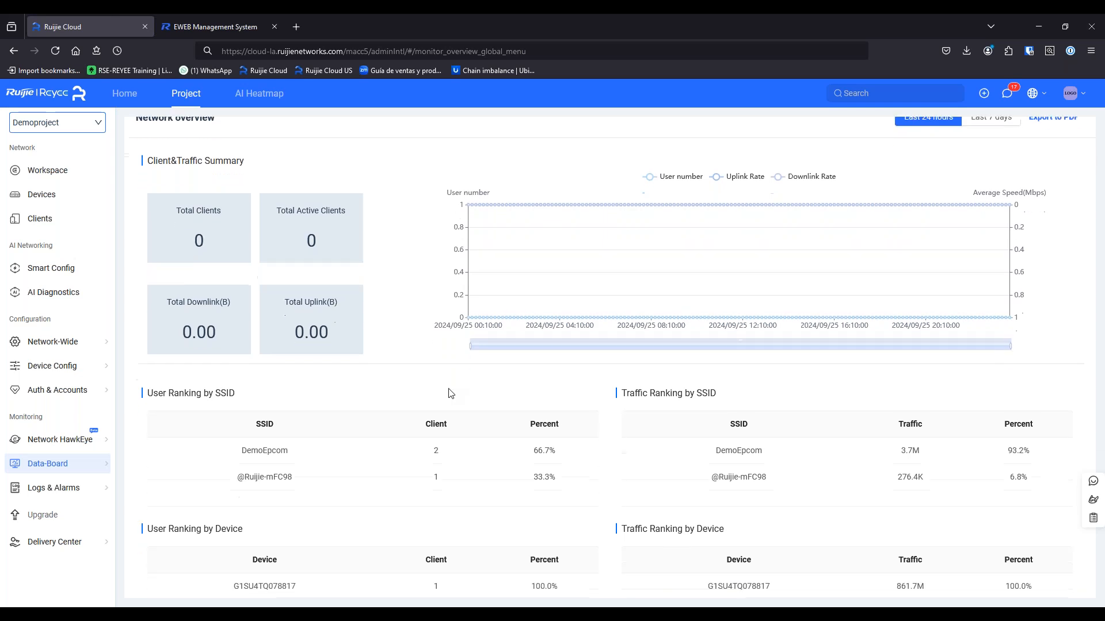
pyautogui.scroll(1, 450, 398)
pyautogui.scroll(-1, 449, 400)
pyautogui.scroll(1, 449, 401)
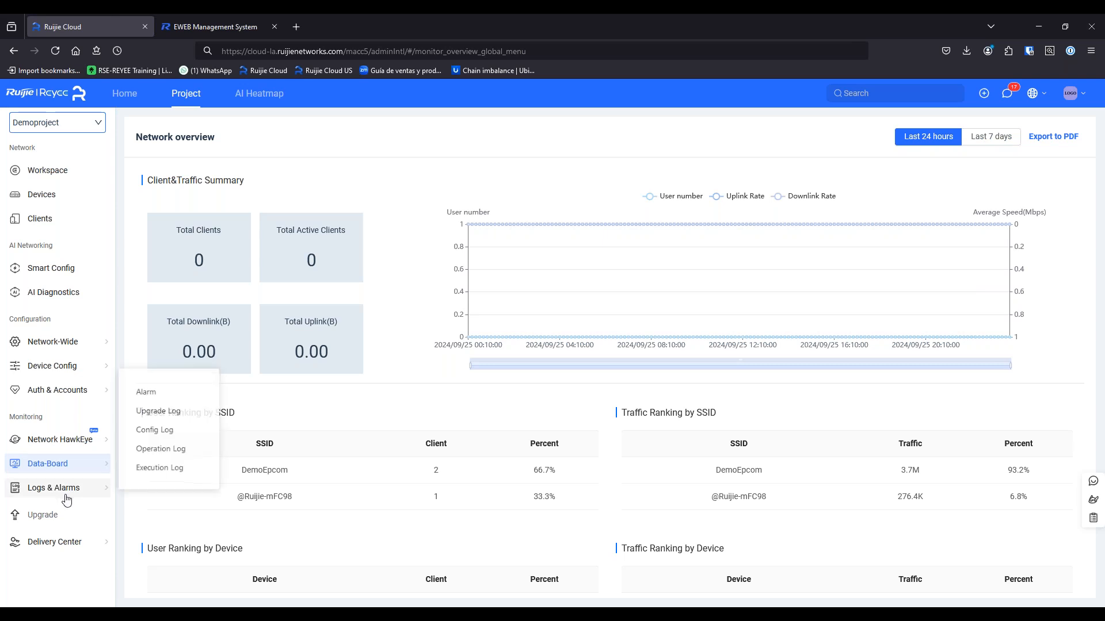
pyautogui.moveTo(70, 476)
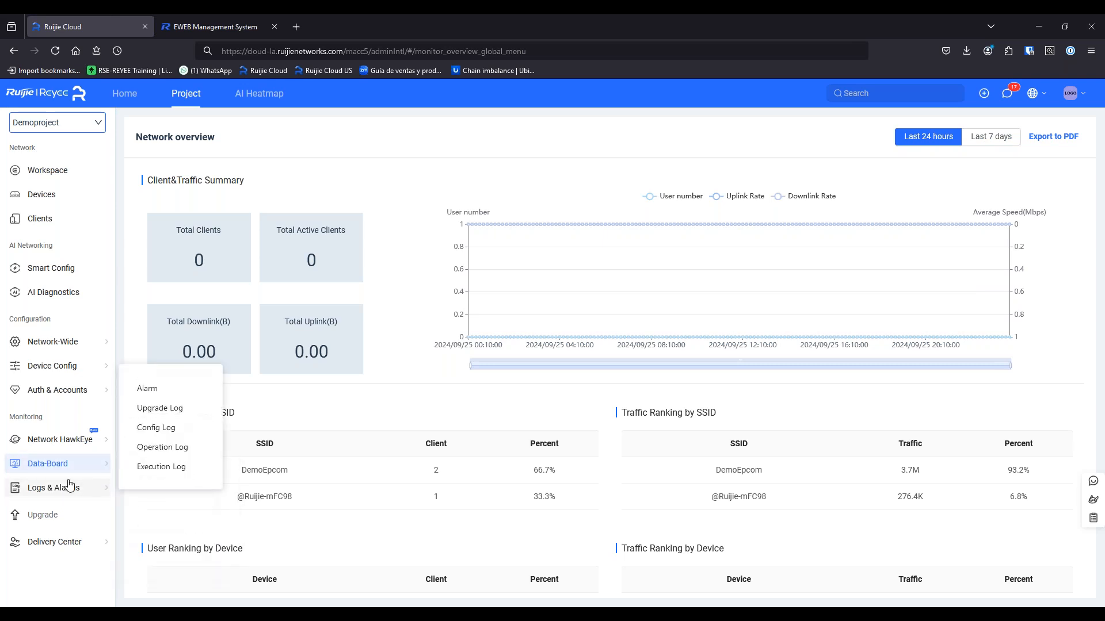
# Review the current alarms, the Gateway alarm types in settings, and the empty Alarm Contacts list
pyautogui.click(152, 391)
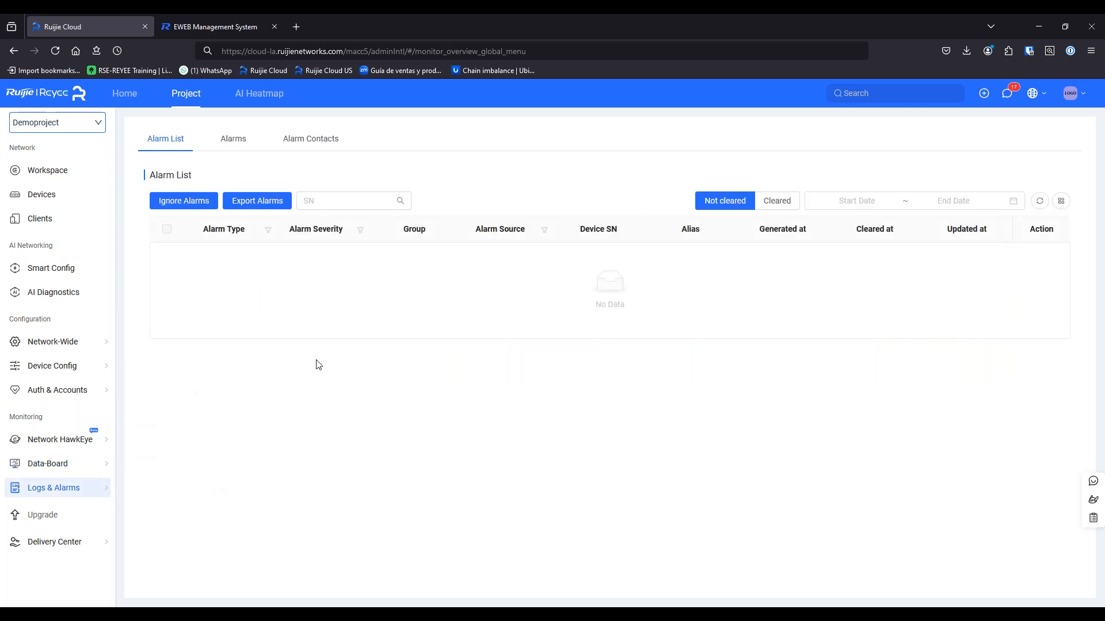
pyautogui.click(230, 141)
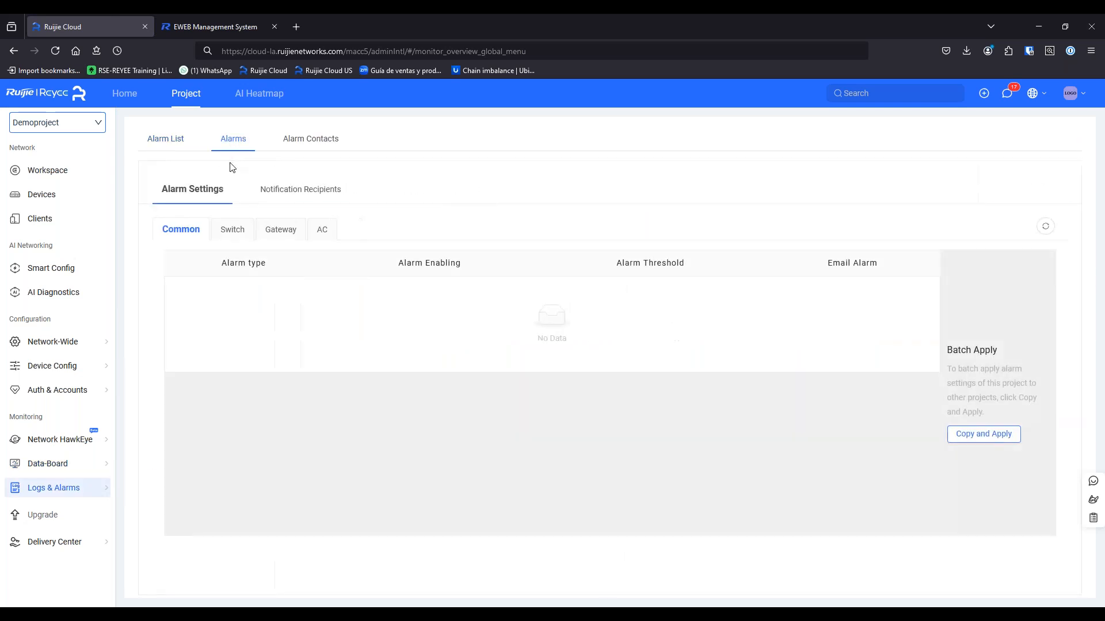
pyautogui.click(323, 144)
pyautogui.click(252, 140)
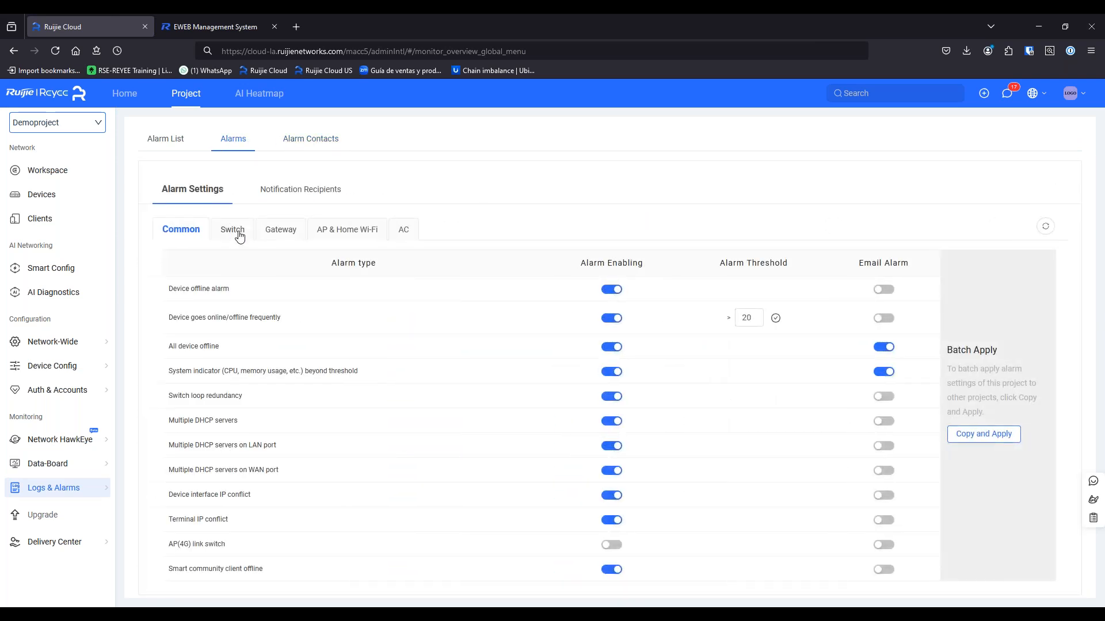
pyautogui.click(270, 233)
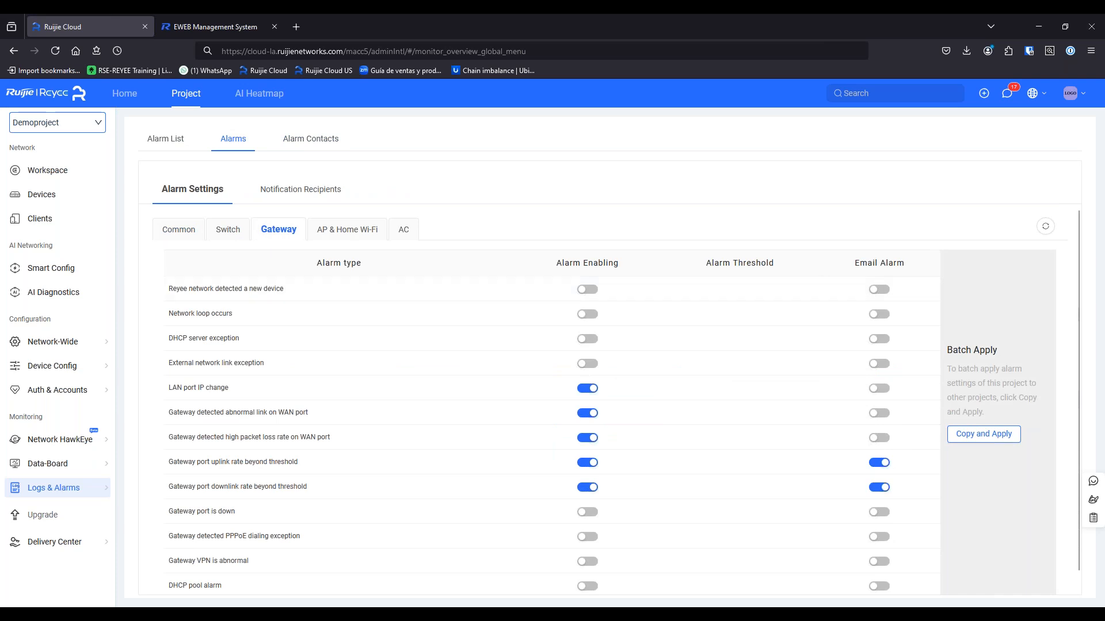
pyautogui.click(295, 140)
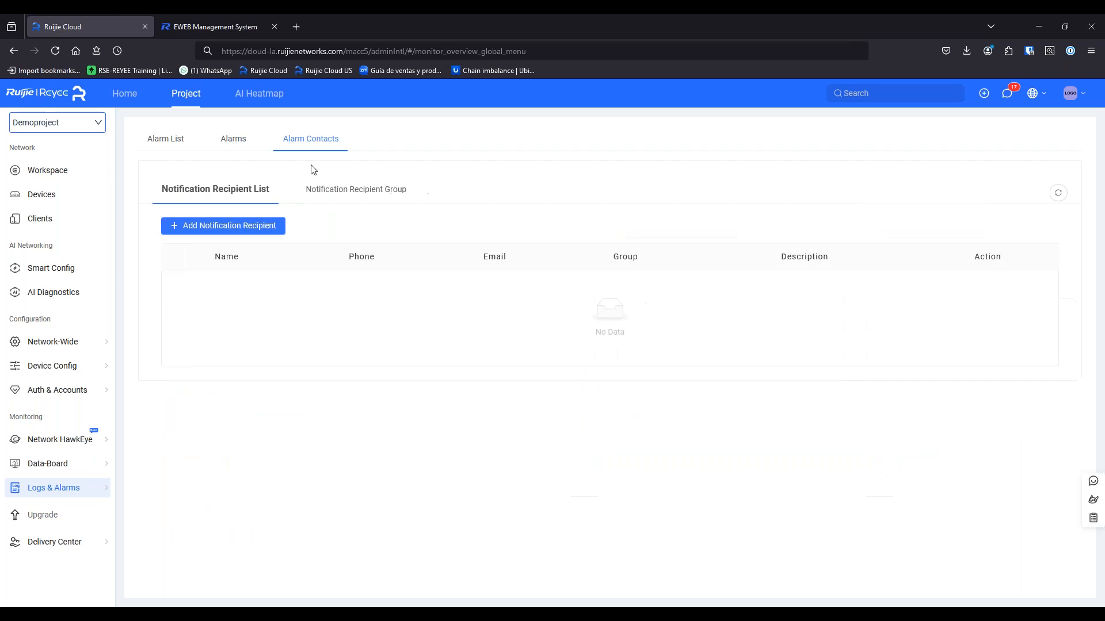
pyautogui.click(250, 231)
pyautogui.click(491, 256)
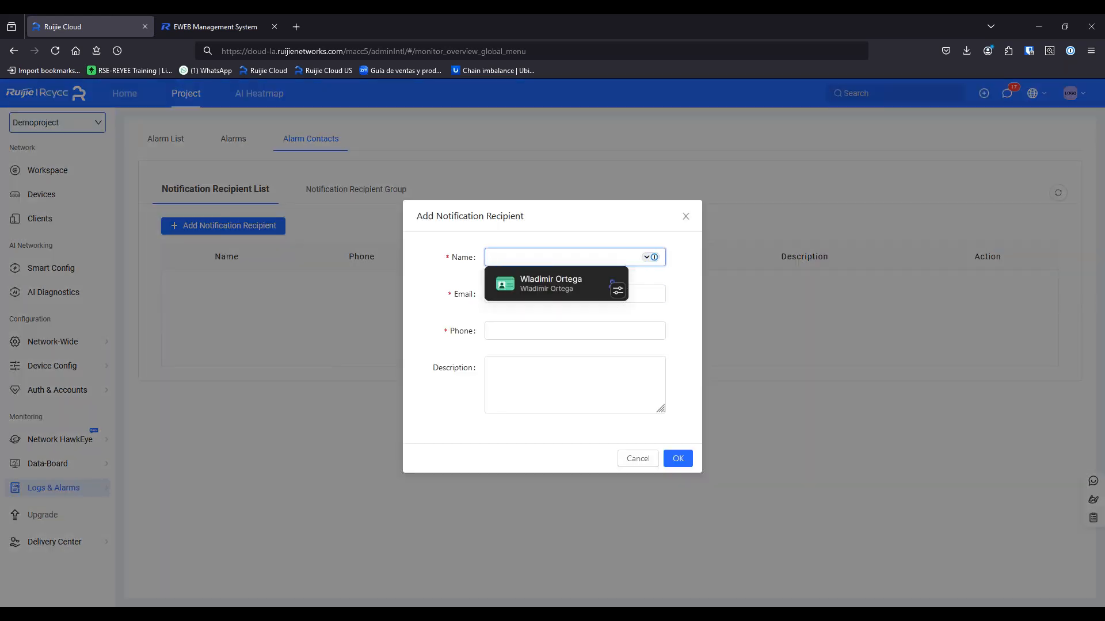
pyautogui.click(439, 251)
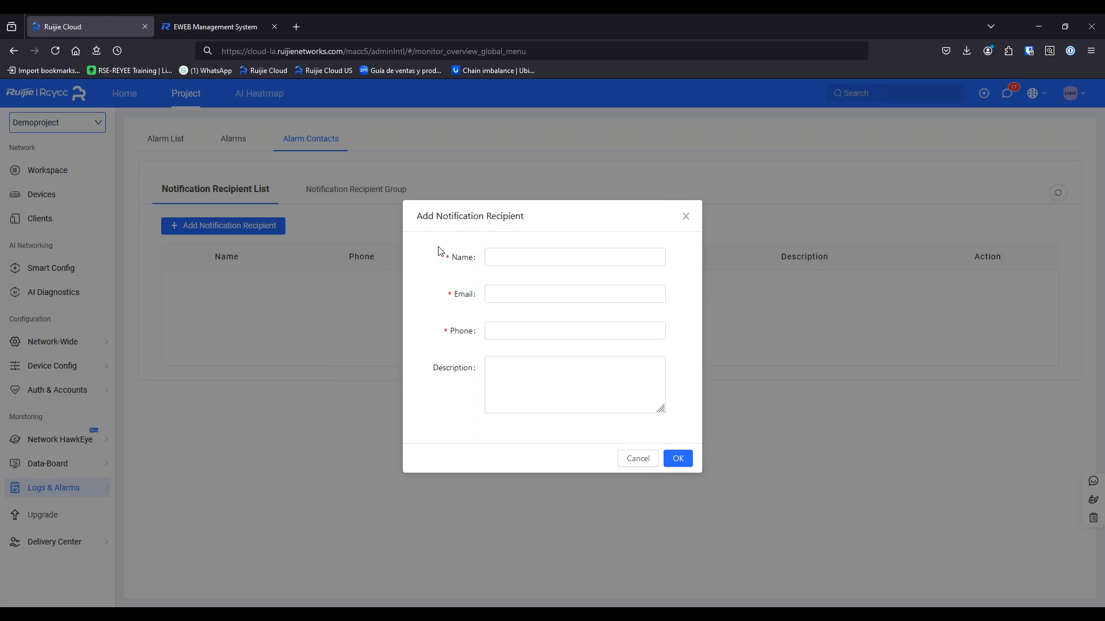
pyautogui.click(506, 259)
pyautogui.click(454, 294)
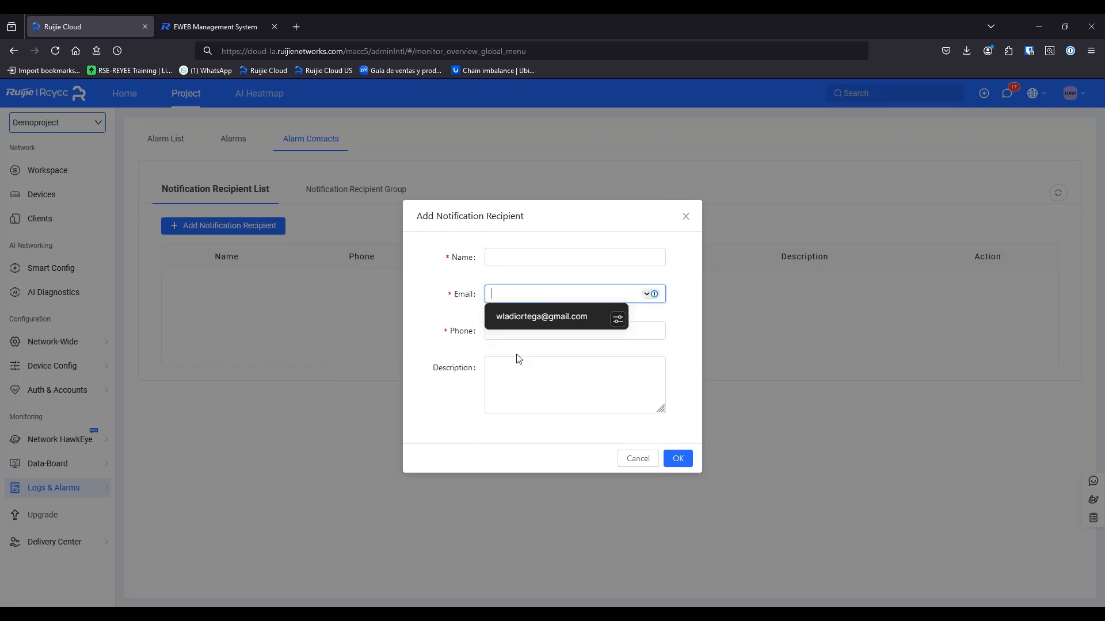
pyautogui.click(625, 459)
pyautogui.click(345, 189)
pyautogui.click(246, 196)
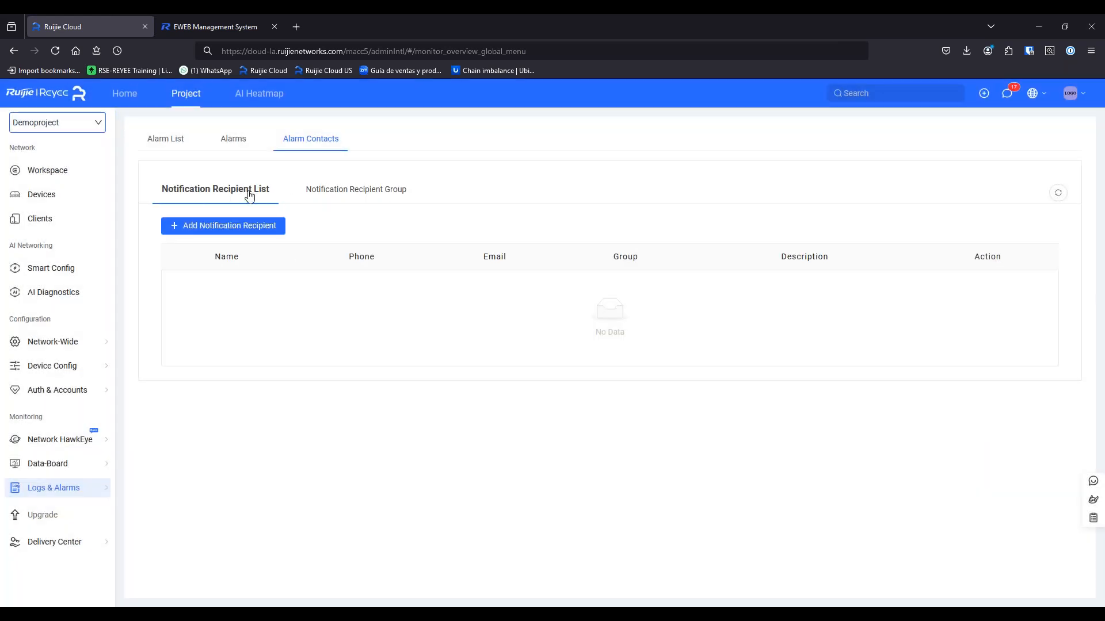
# Check the device firmware Upgrade page and its Upgrade Log
pyautogui.click(79, 516)
pyautogui.moveTo(87, 490)
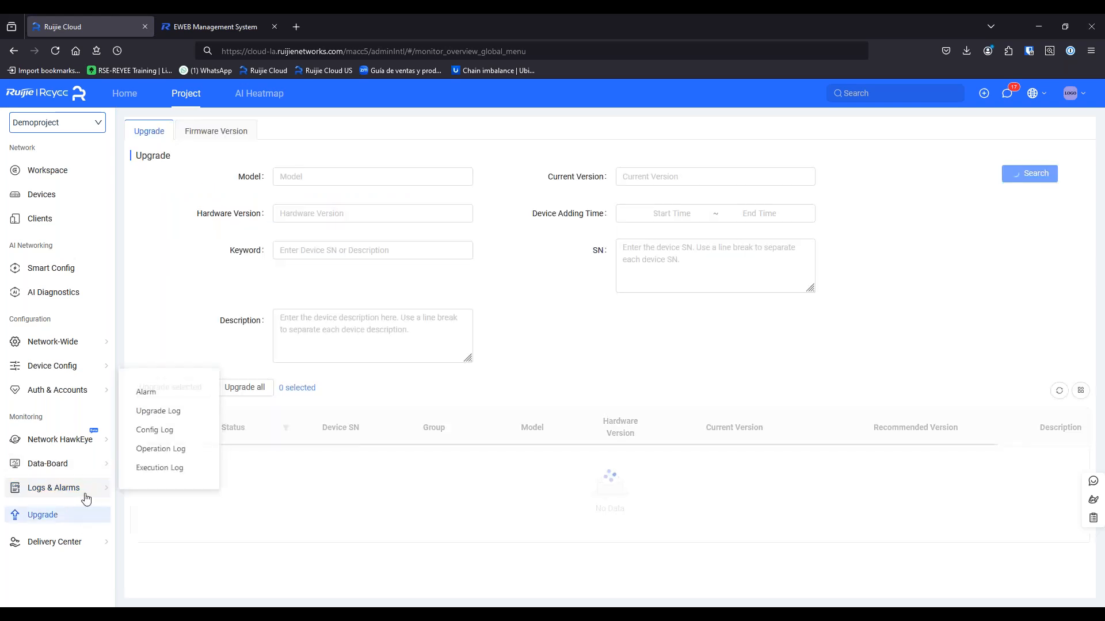
pyautogui.click(180, 409)
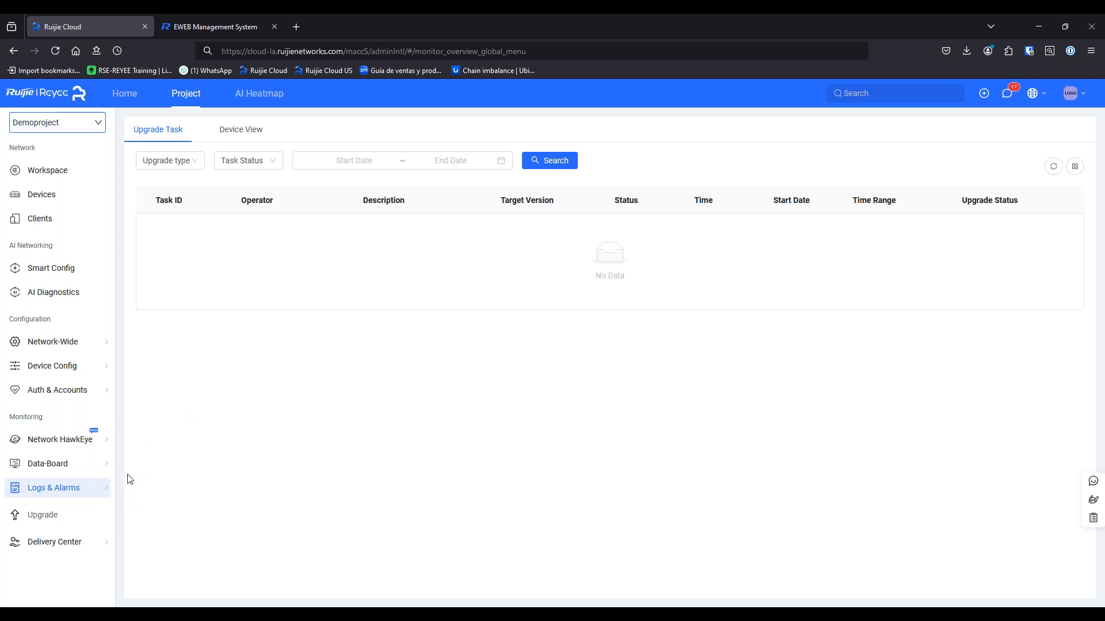
# Inspect the third entry in the Config Log by expanding and collapsing its details
pyautogui.moveTo(98, 491)
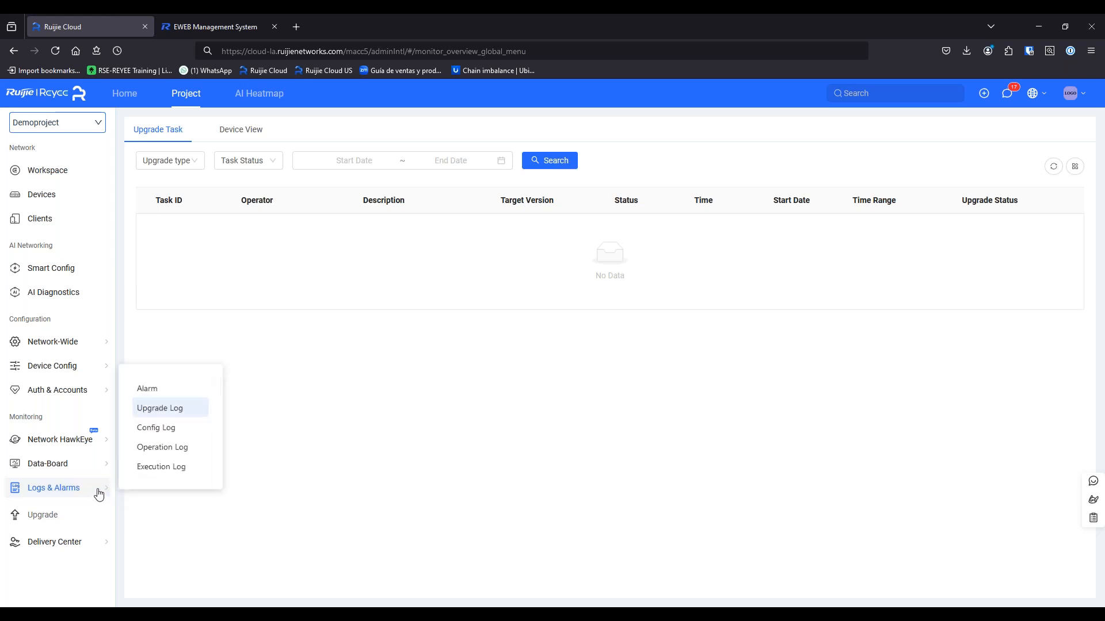
pyautogui.click(173, 435)
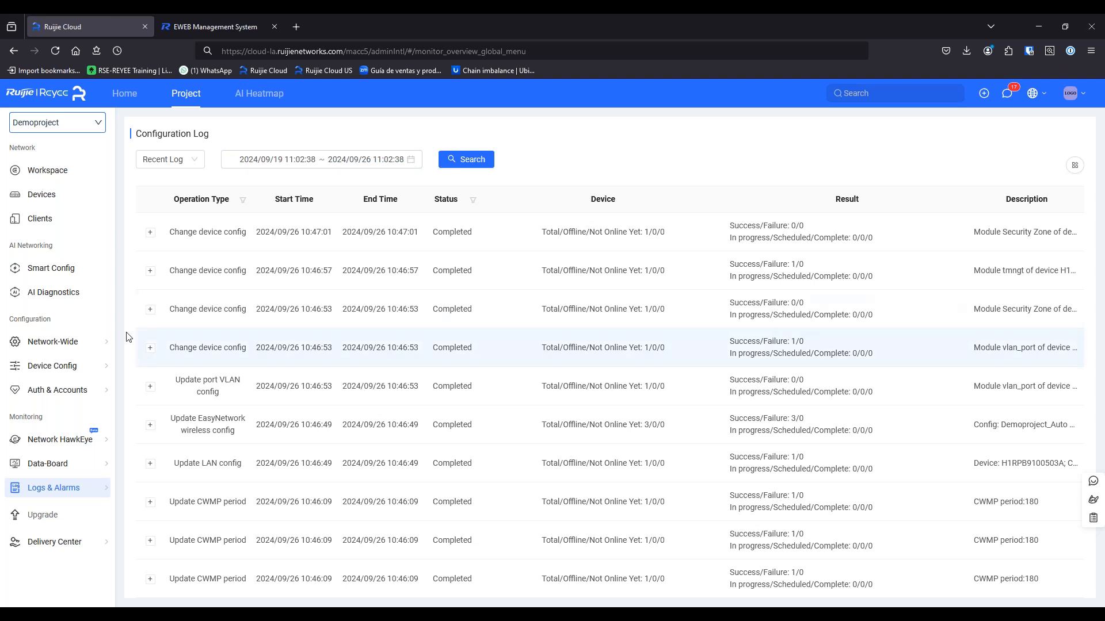
pyautogui.click(150, 309)
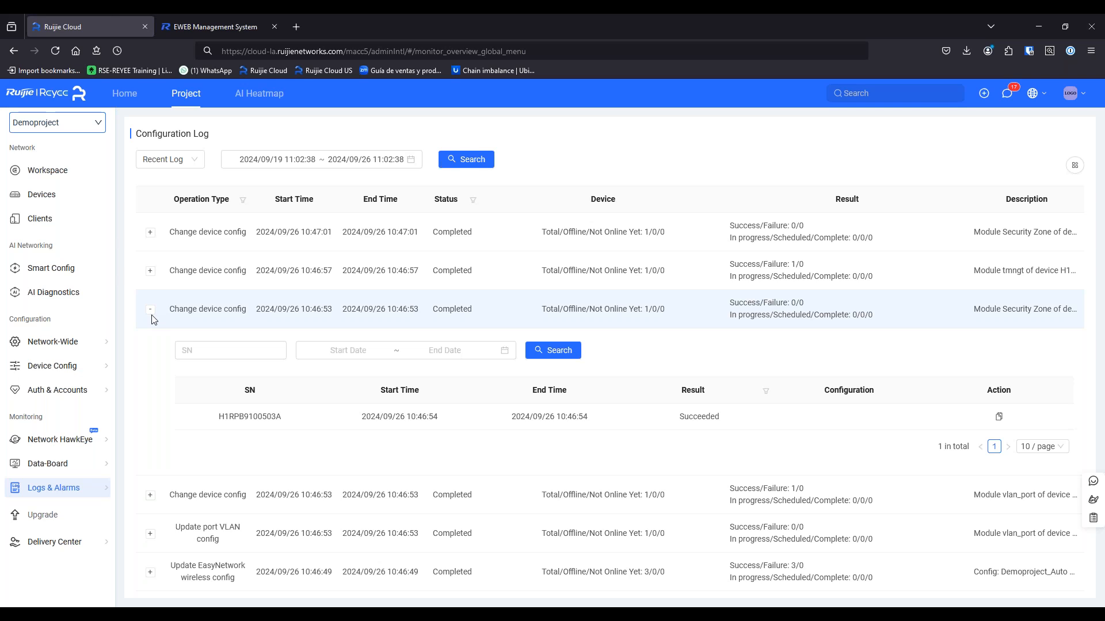
pyautogui.click(149, 311)
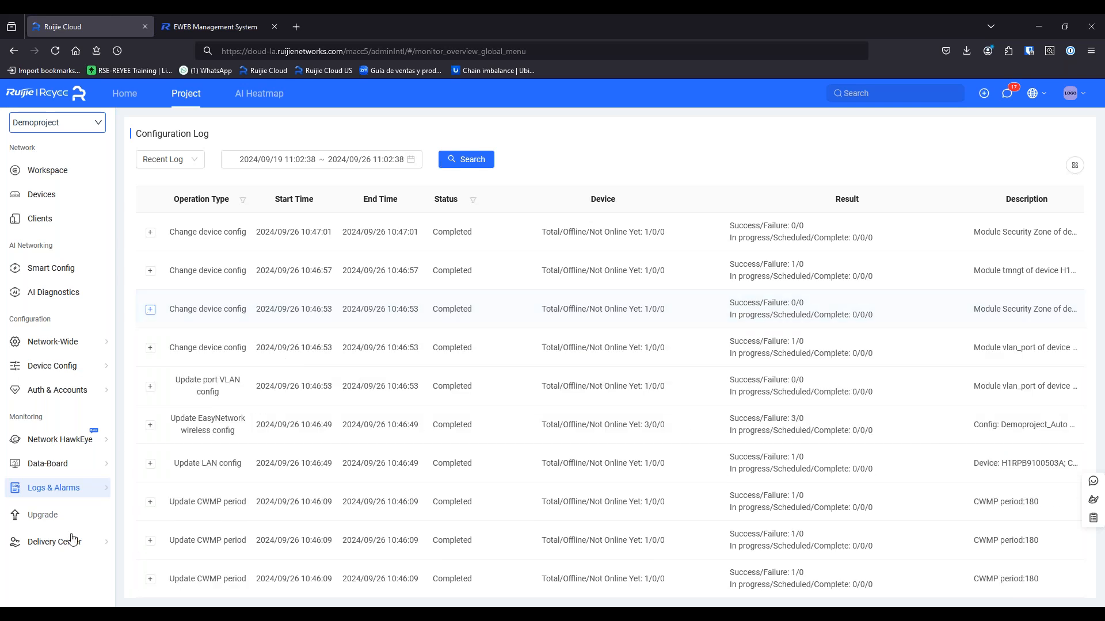
pyautogui.moveTo(69, 492)
pyautogui.click(162, 447)
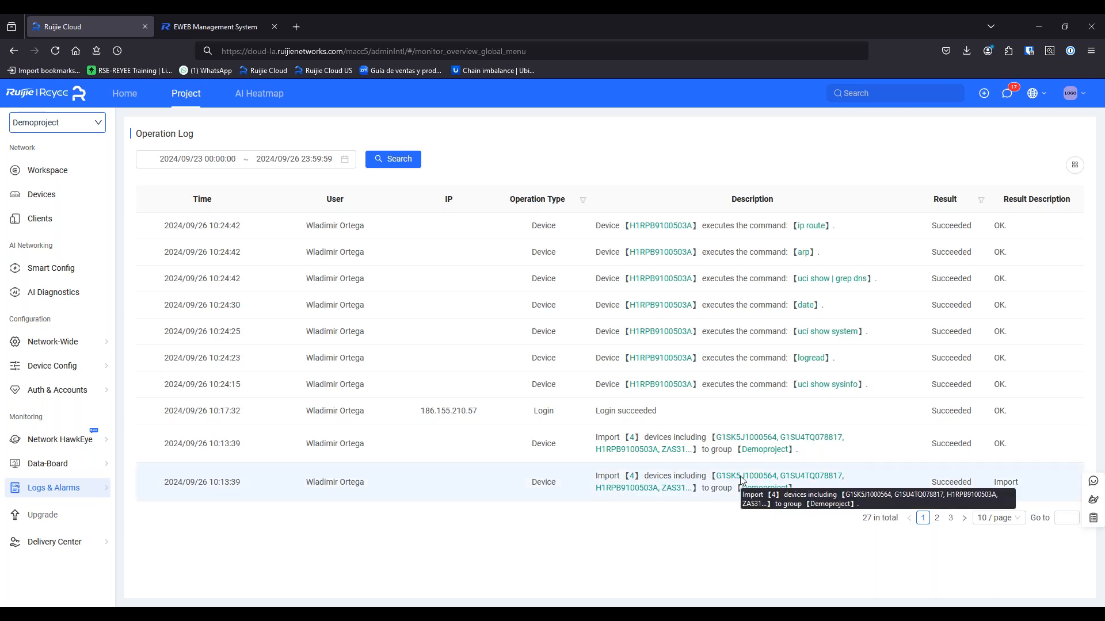
pyautogui.moveTo(119, 483)
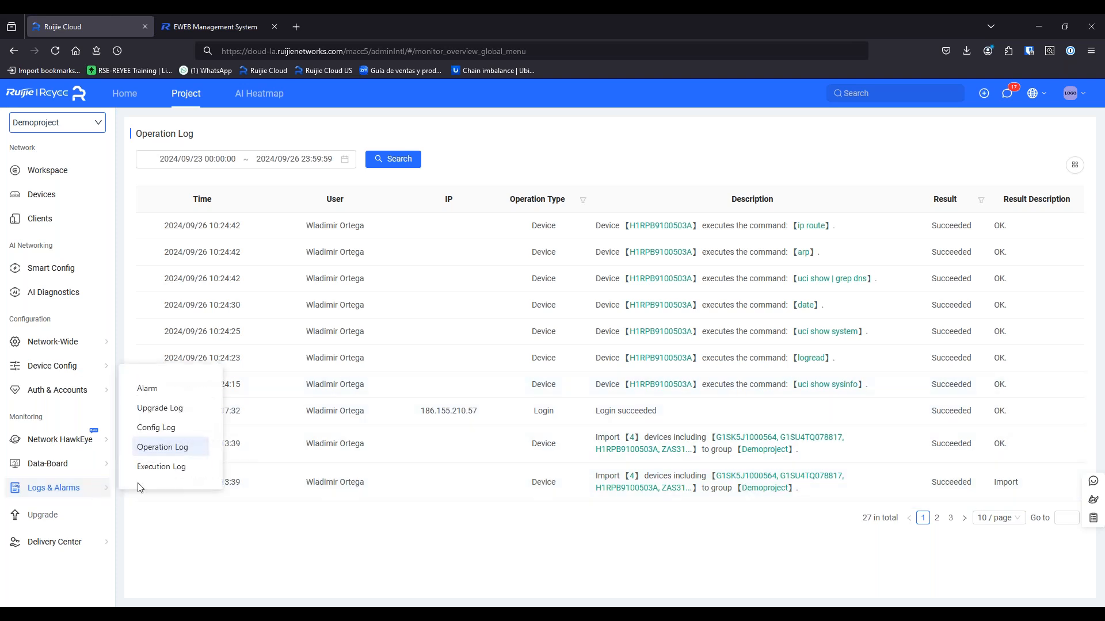
pyautogui.click(151, 469)
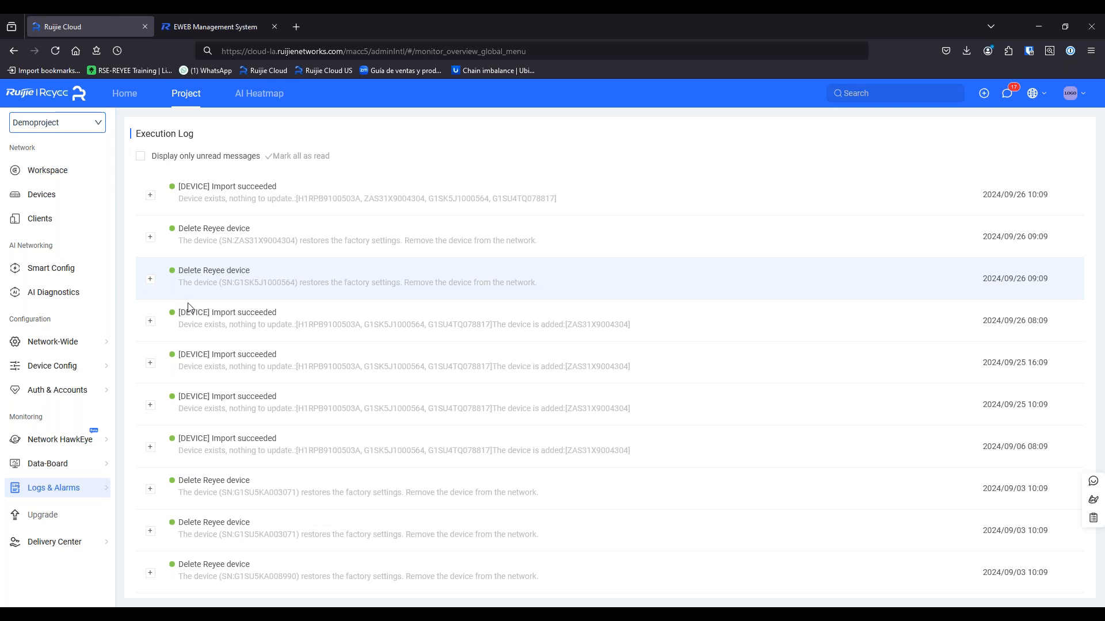
pyautogui.scroll(-1, 196, 380)
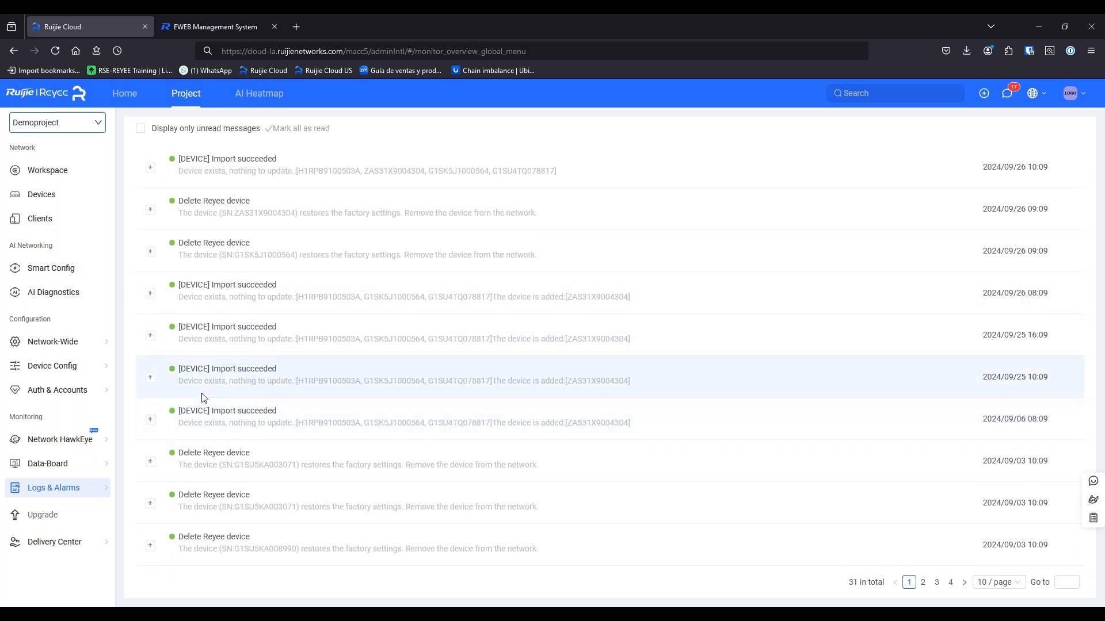
# Select all four devices on the Upgrade page and view their Firmware Version details
pyautogui.click(55, 519)
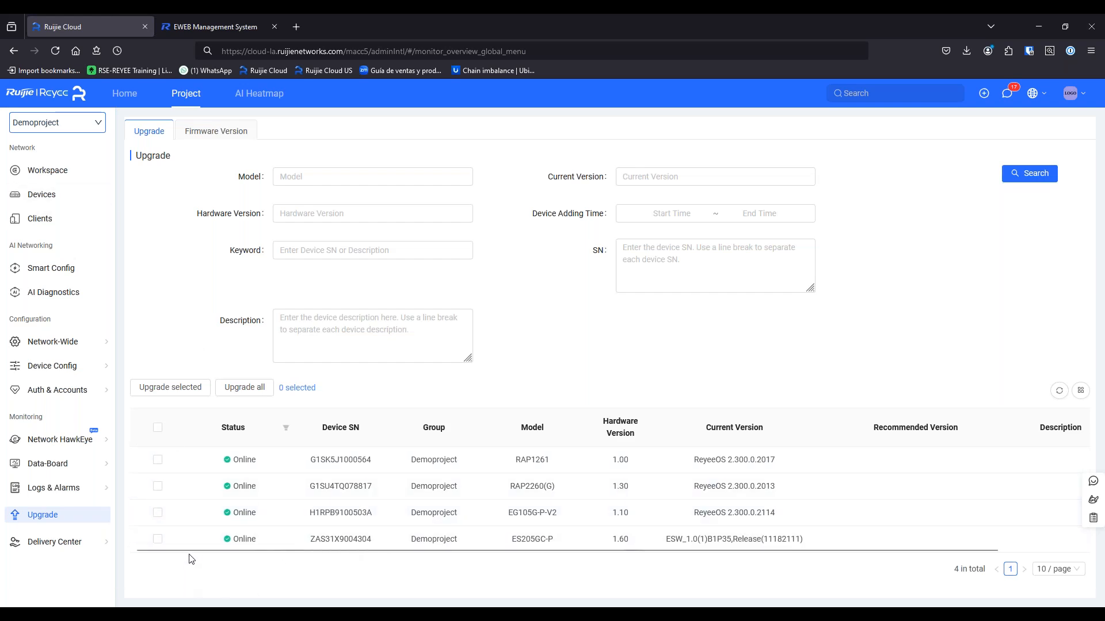
pyautogui.click(158, 427)
pyautogui.click(218, 132)
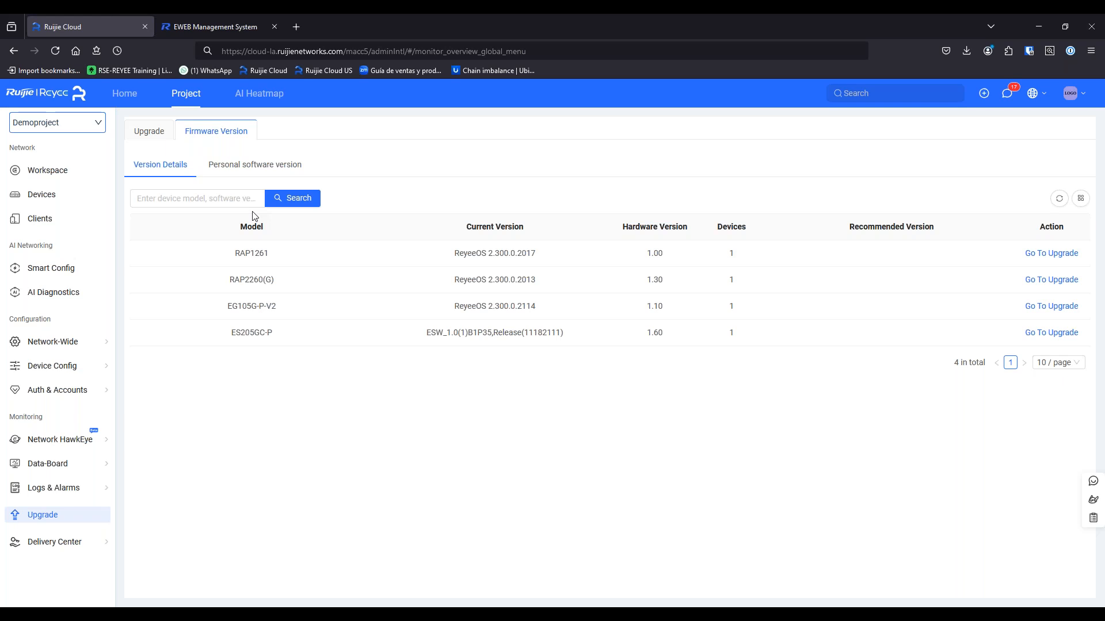
# Compare the personal custom firmware with per-model version details, then return to the four-device Upgrade list
pyautogui.click(248, 168)
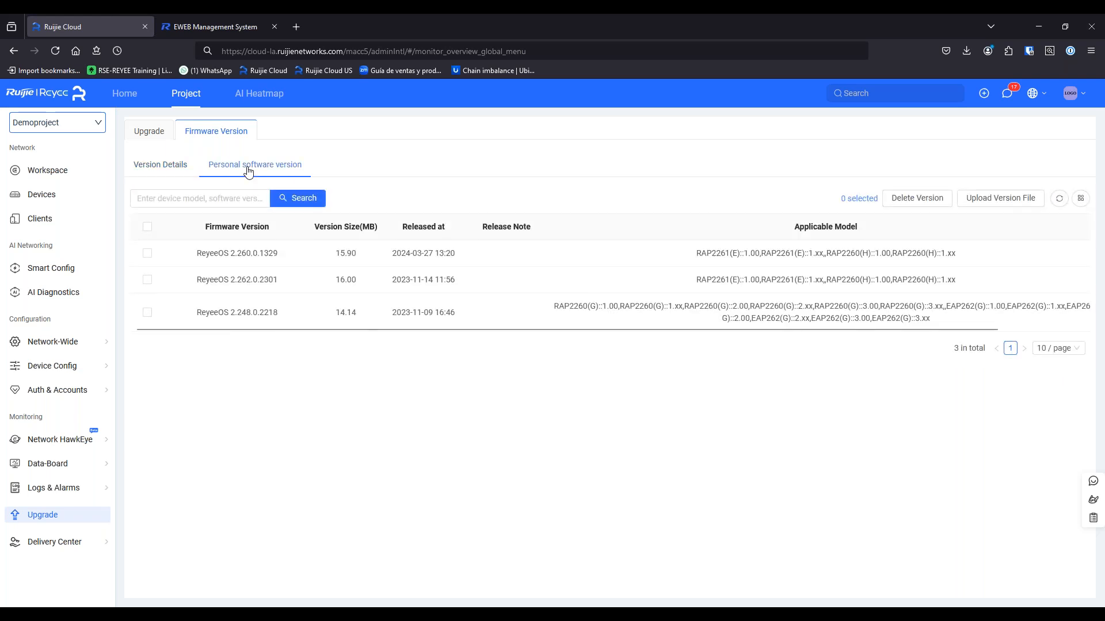
pyautogui.click(172, 165)
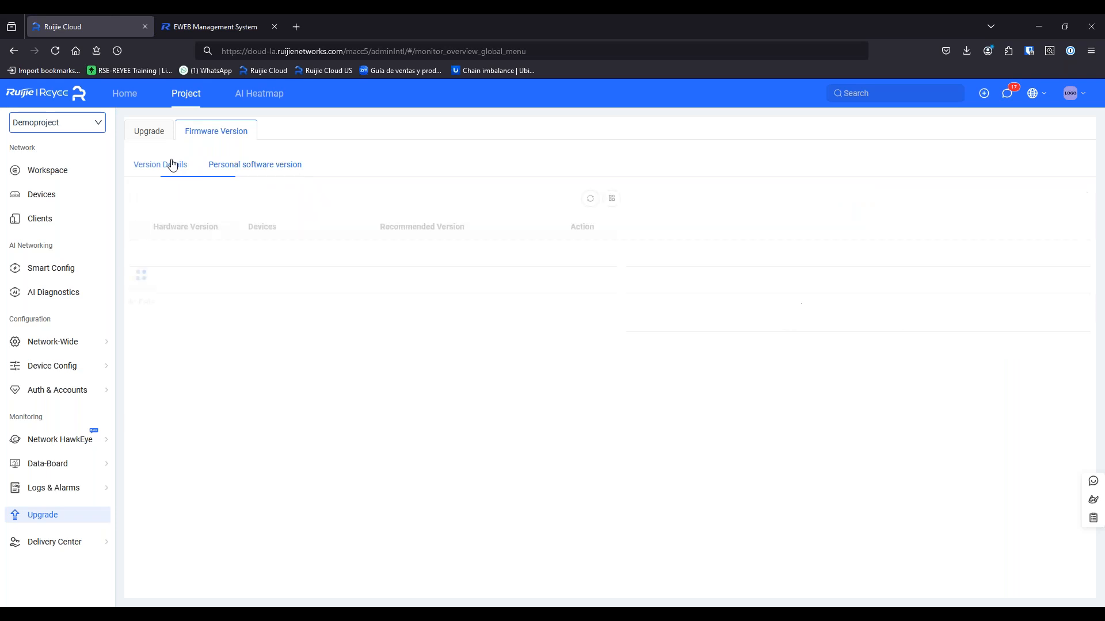
pyautogui.click(159, 131)
pyautogui.moveTo(69, 544)
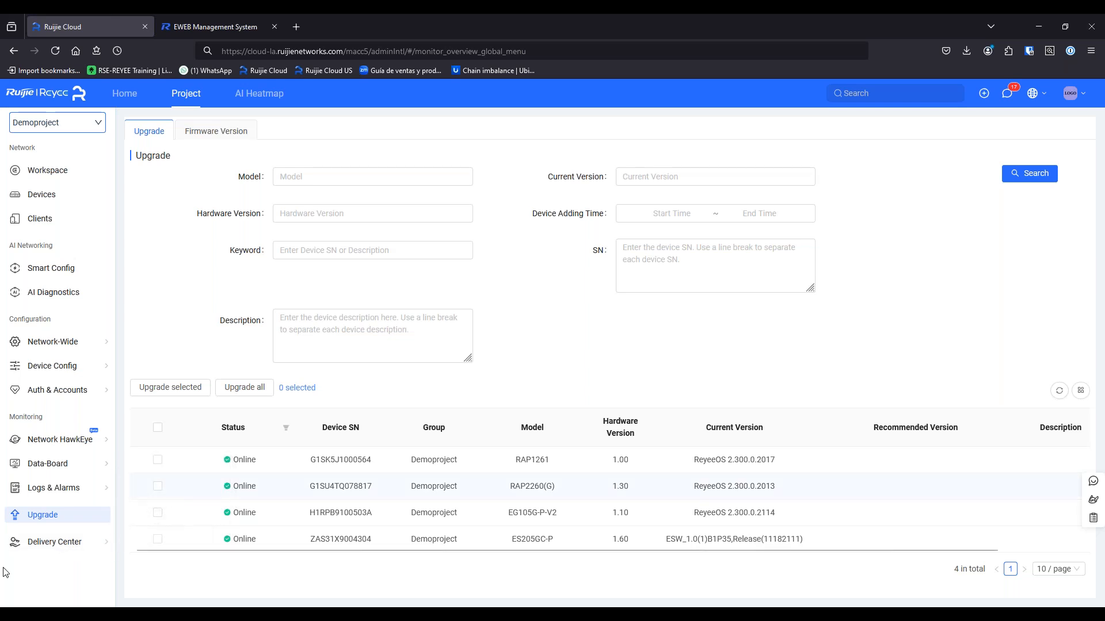
# Run a Smart Detection check on Demoproject and view its Project Report once it passes
pyautogui.click(154, 483)
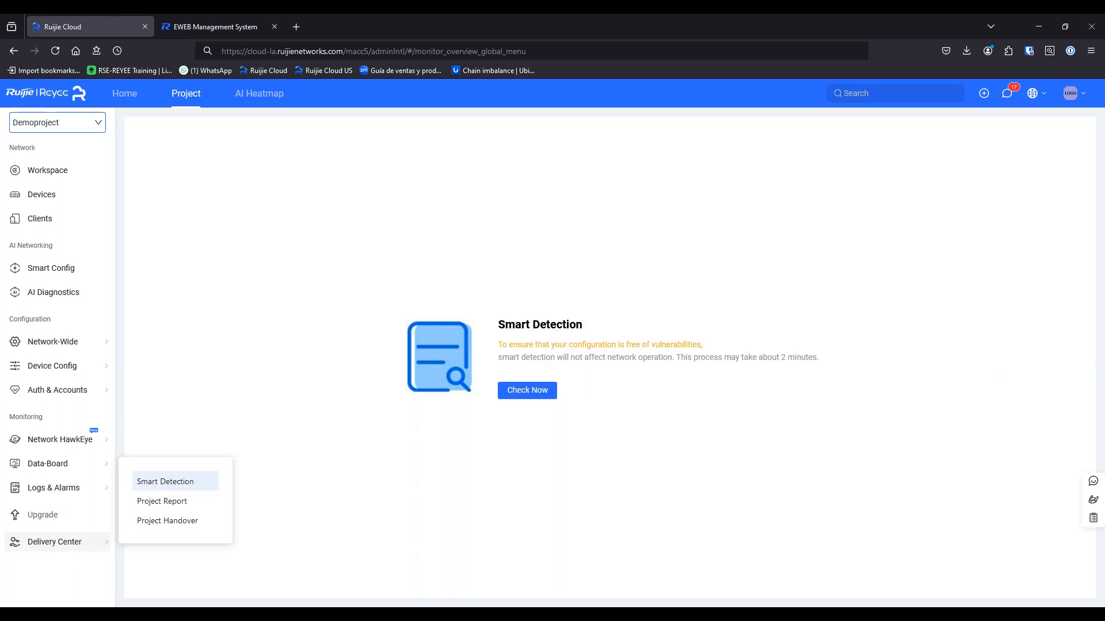
pyautogui.click(530, 391)
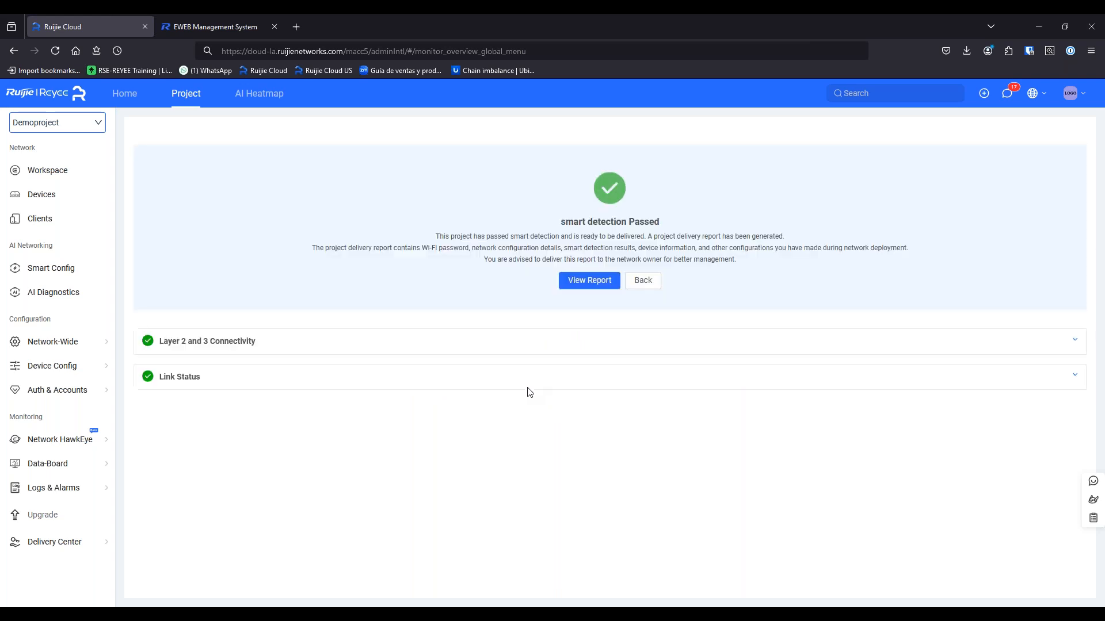
pyautogui.click(595, 286)
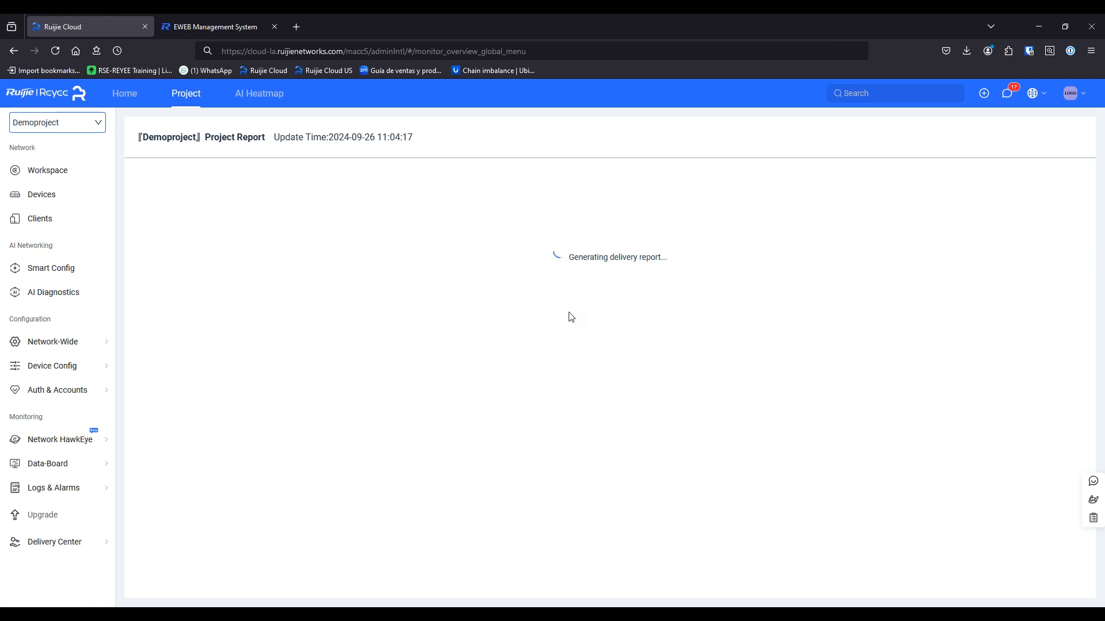
# Scroll the Project Report from the page 3 device list and topology to the page 7 gateway WAN/LAN configuration
pyautogui.scroll(-10, 569, 351)
pyautogui.scroll(-15, 517, 450)
pyautogui.scroll(5, 517, 450)
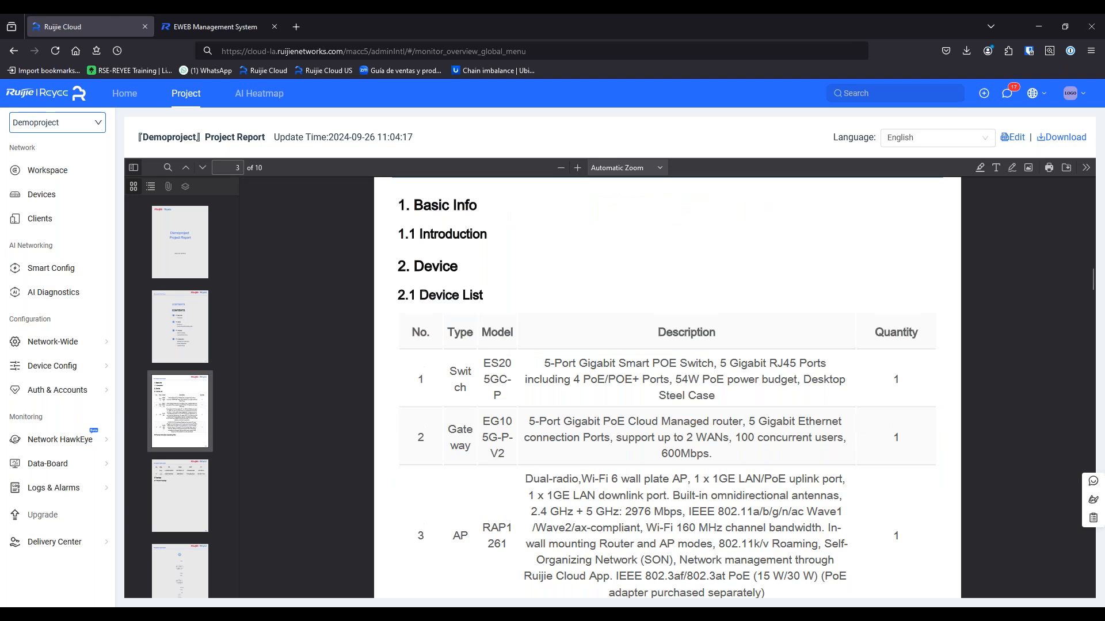
pyautogui.moveTo(69, 546)
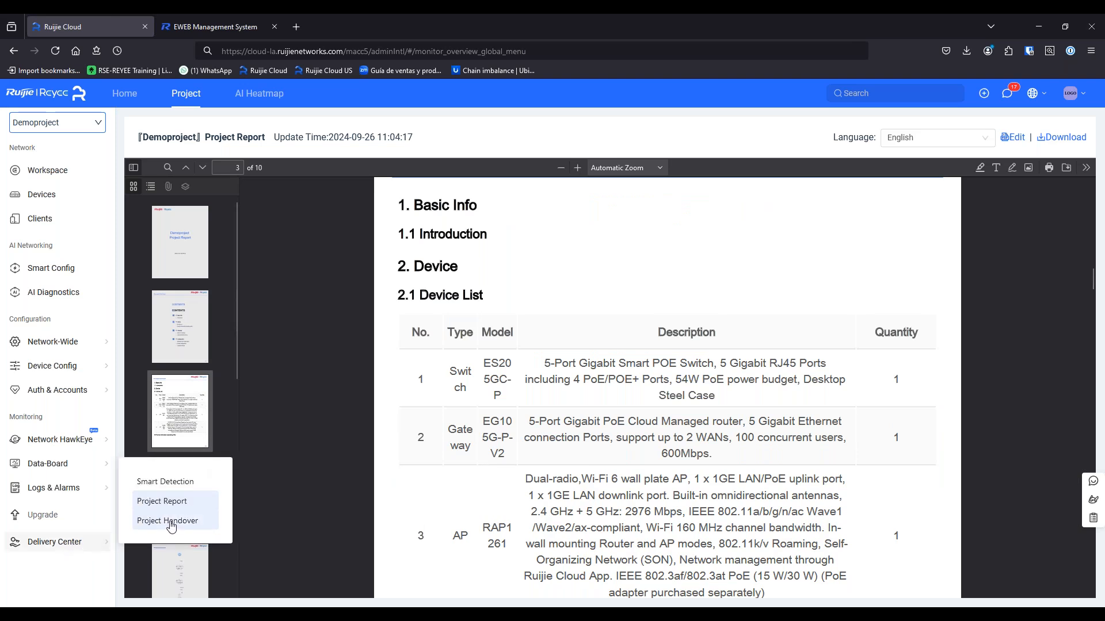
pyautogui.scroll(3, 523, 411)
pyautogui.scroll(-4, 524, 411)
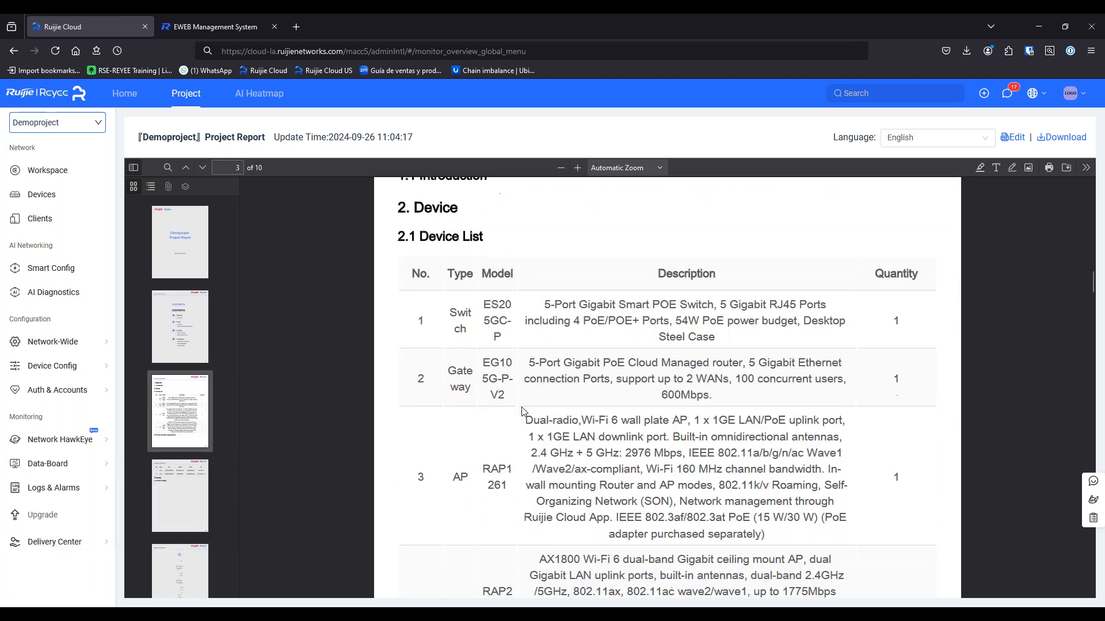
pyautogui.scroll(-8, 521, 426)
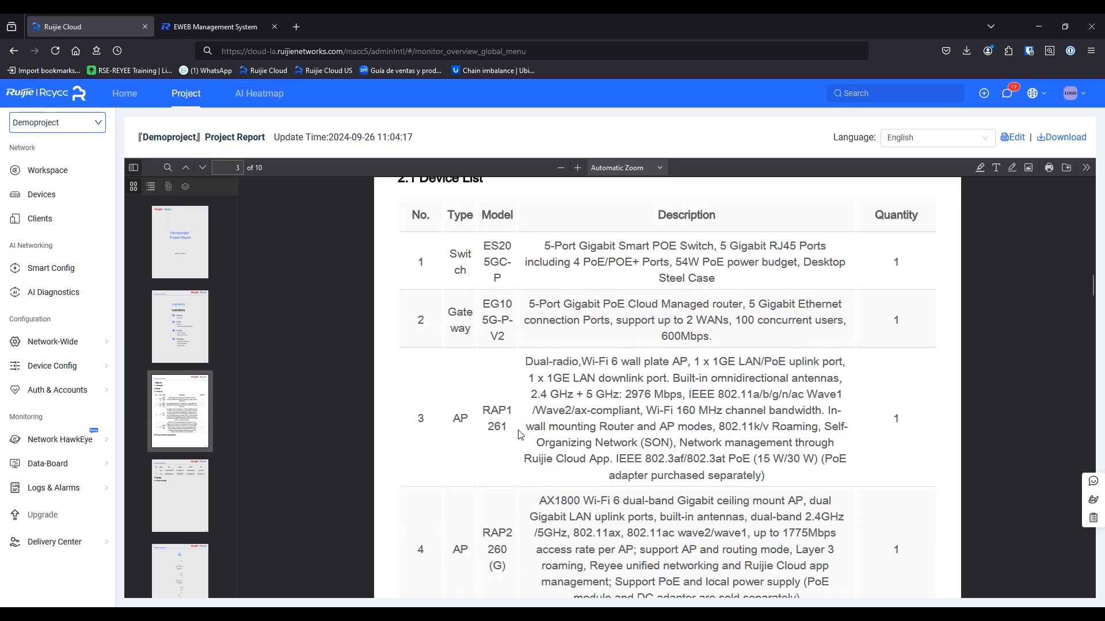
pyautogui.scroll(-3, 518, 444)
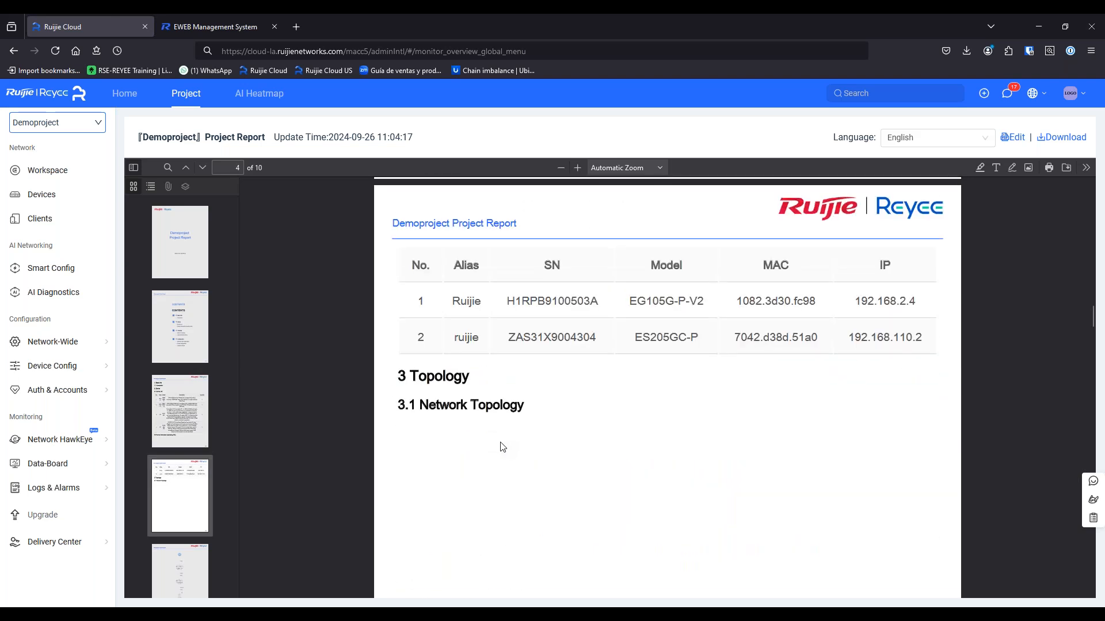
pyautogui.scroll(-15, 509, 446)
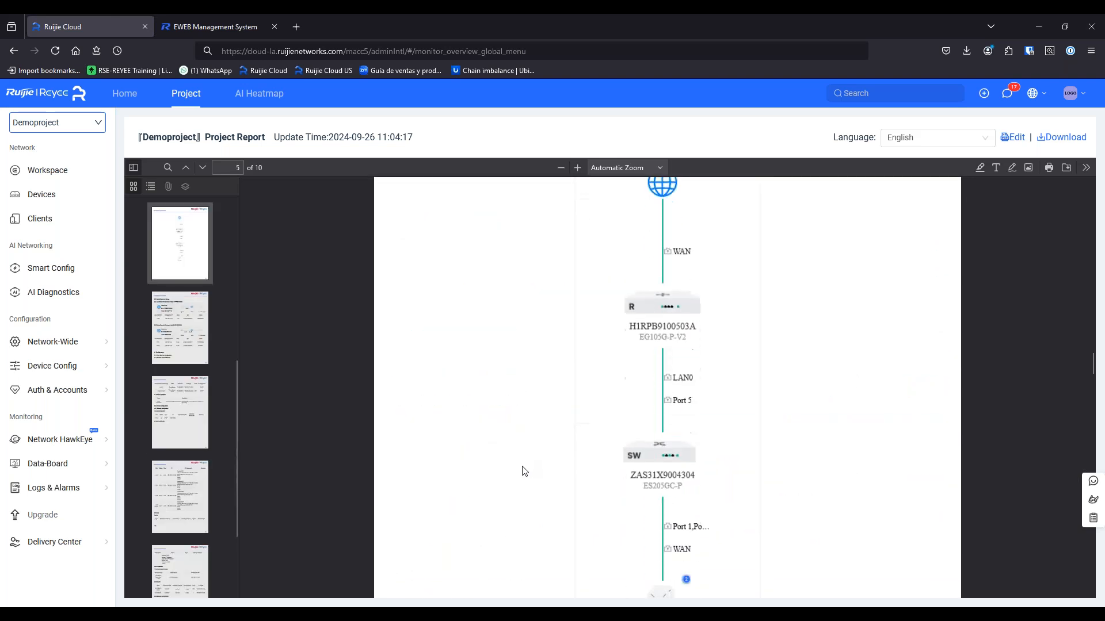
pyautogui.scroll(-5, 535, 449)
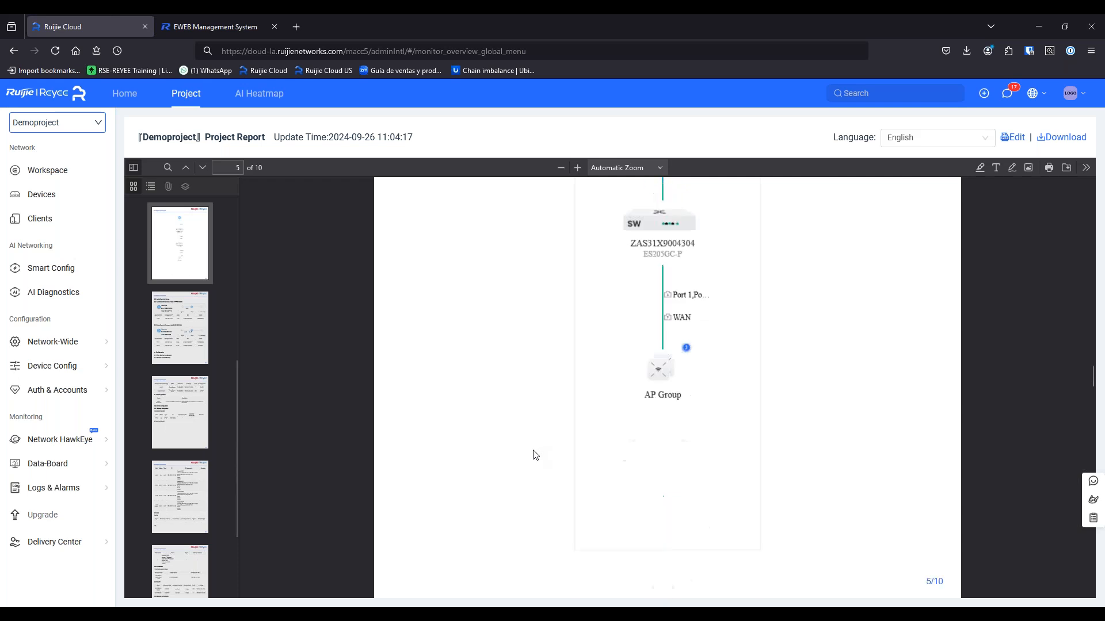
pyautogui.scroll(-5, 534, 458)
pyautogui.scroll(8, 516, 474)
pyautogui.scroll(-1, 516, 474)
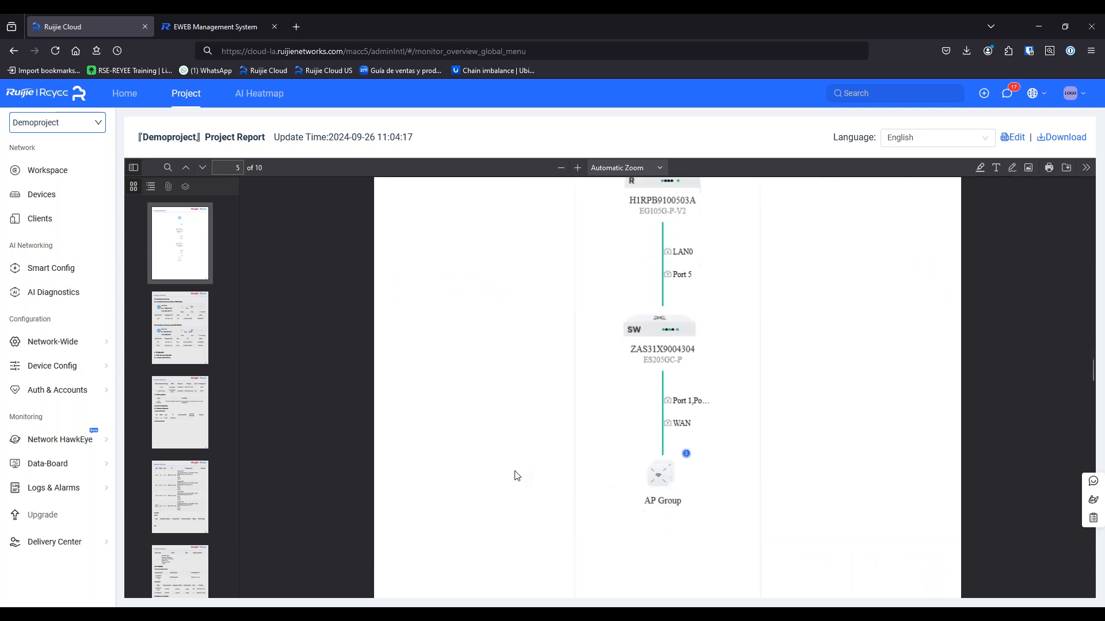
pyautogui.scroll(-4, 516, 475)
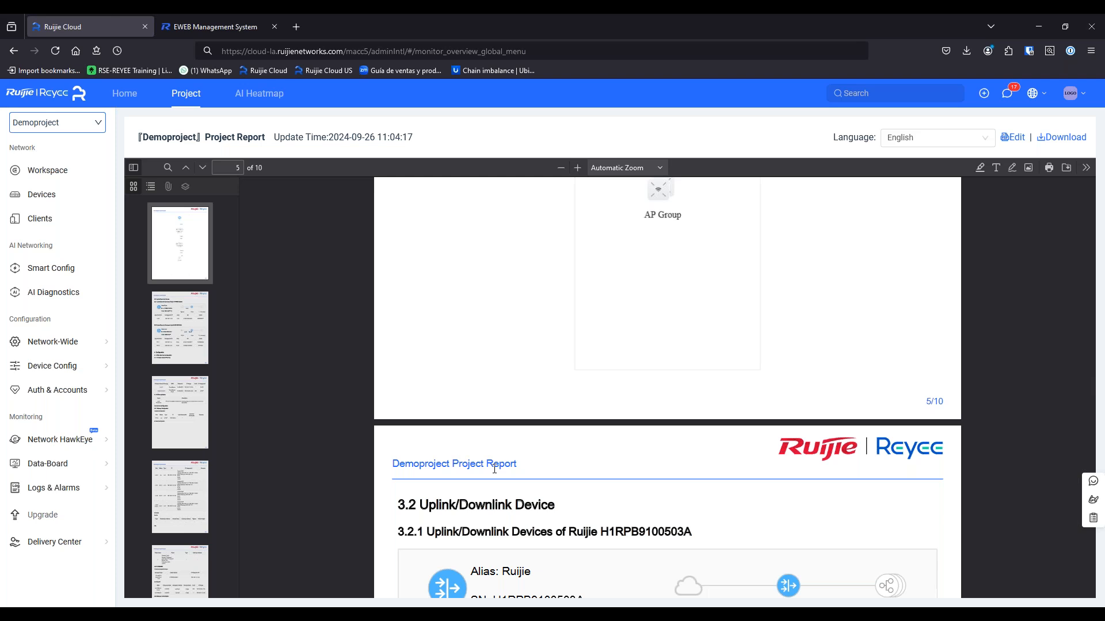
pyautogui.scroll(8, 721, 377)
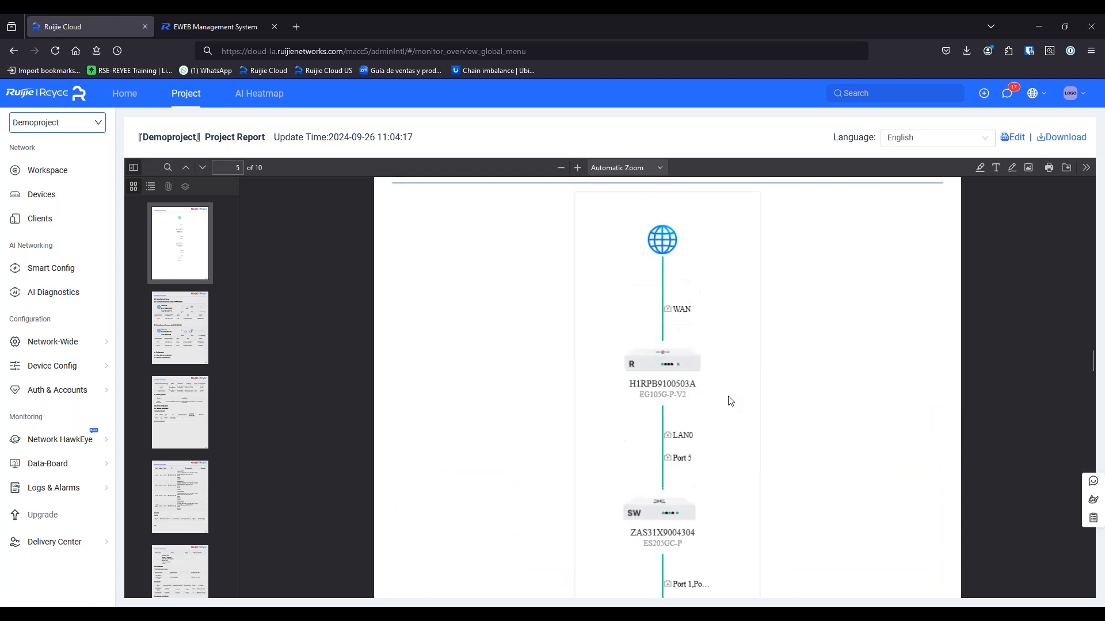
pyautogui.scroll(-10, 702, 415)
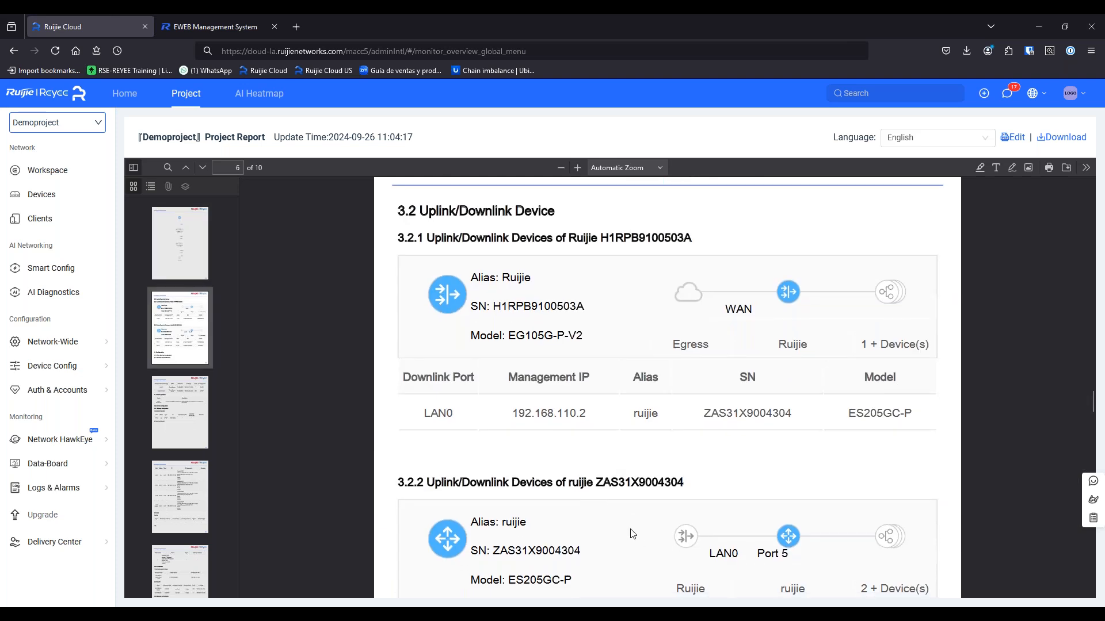
pyautogui.scroll(-10, 635, 521)
pyautogui.scroll(-8, 574, 512)
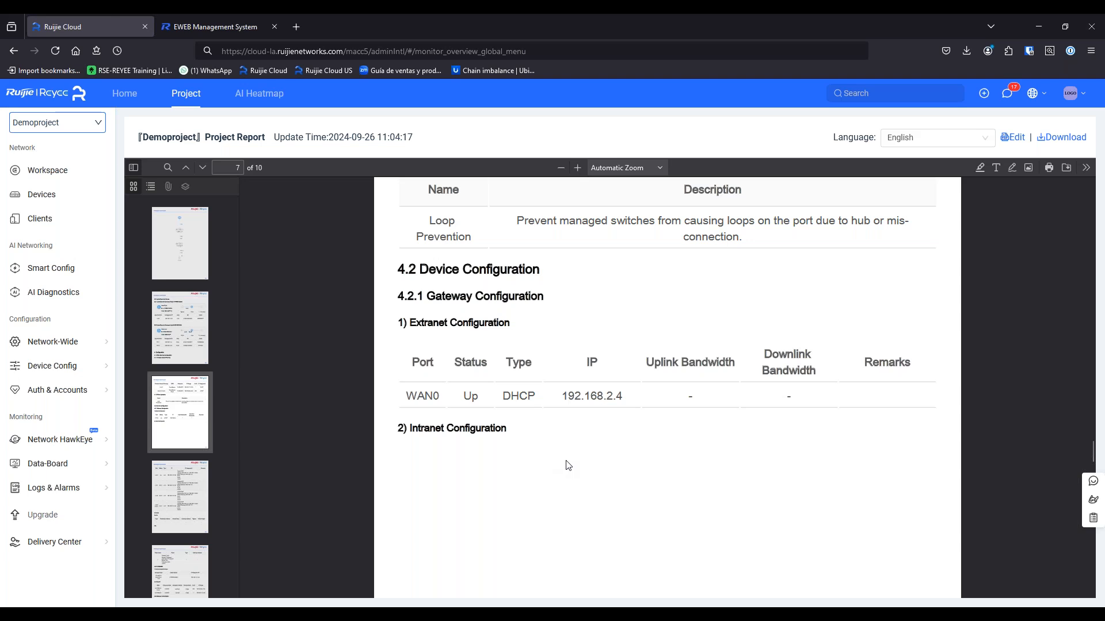
pyautogui.scroll(-5, 568, 466)
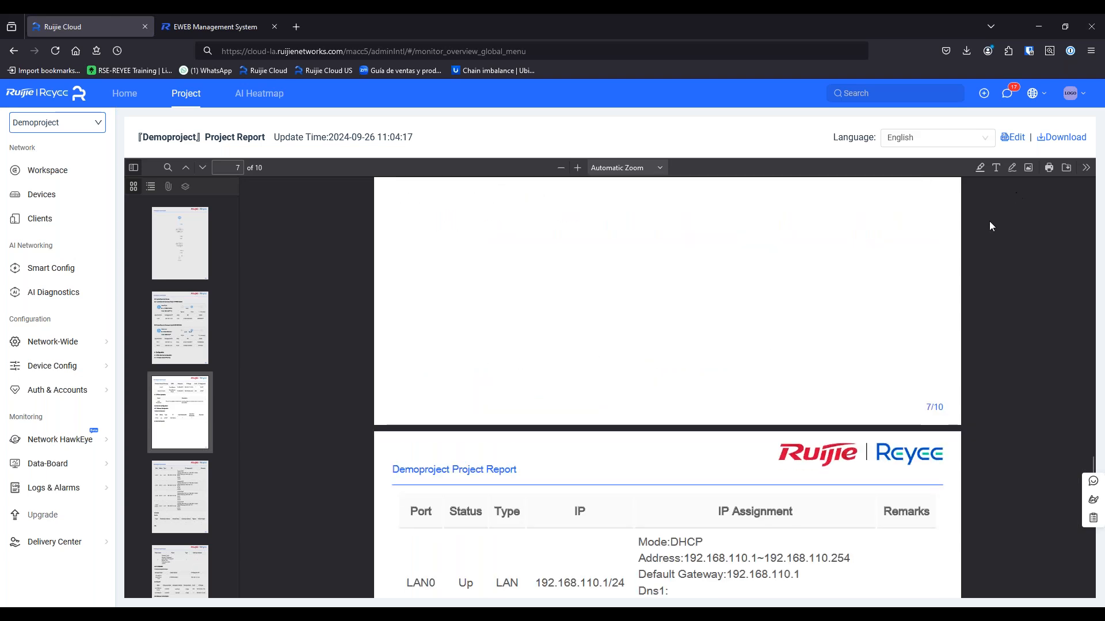
pyautogui.click(1013, 136)
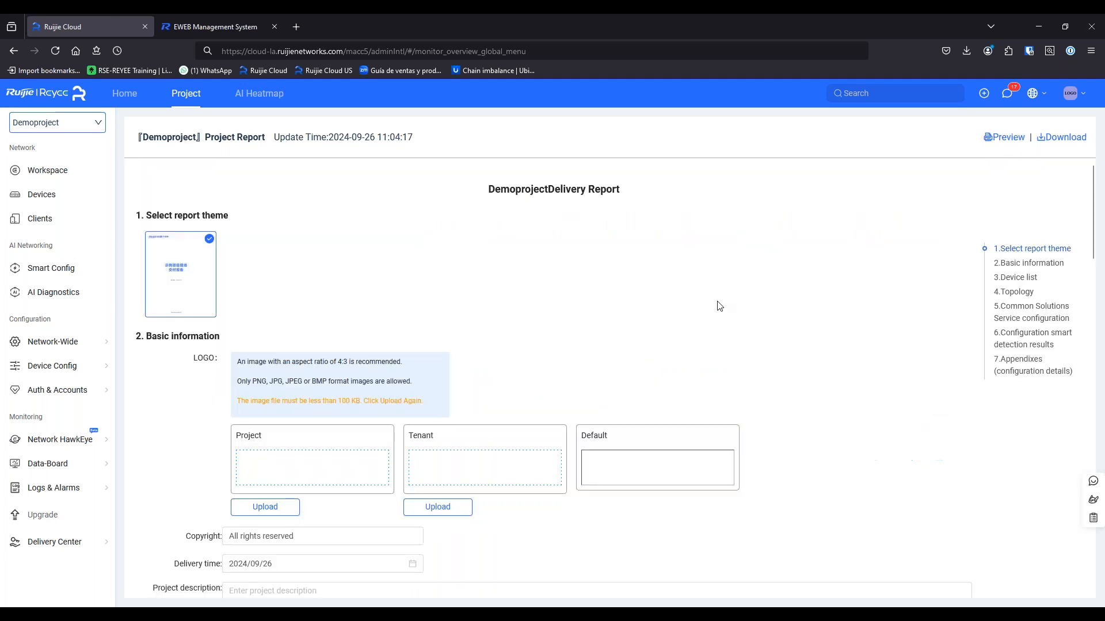
pyautogui.scroll(-2, 402, 532)
pyautogui.click(392, 478)
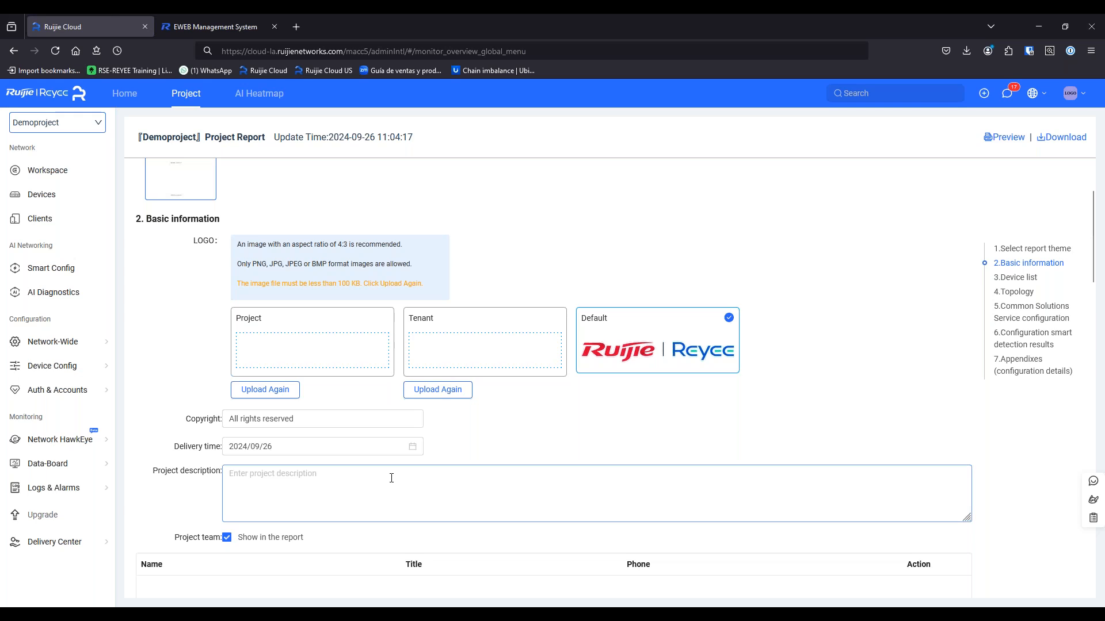
pyautogui.scroll(-7, 356, 505)
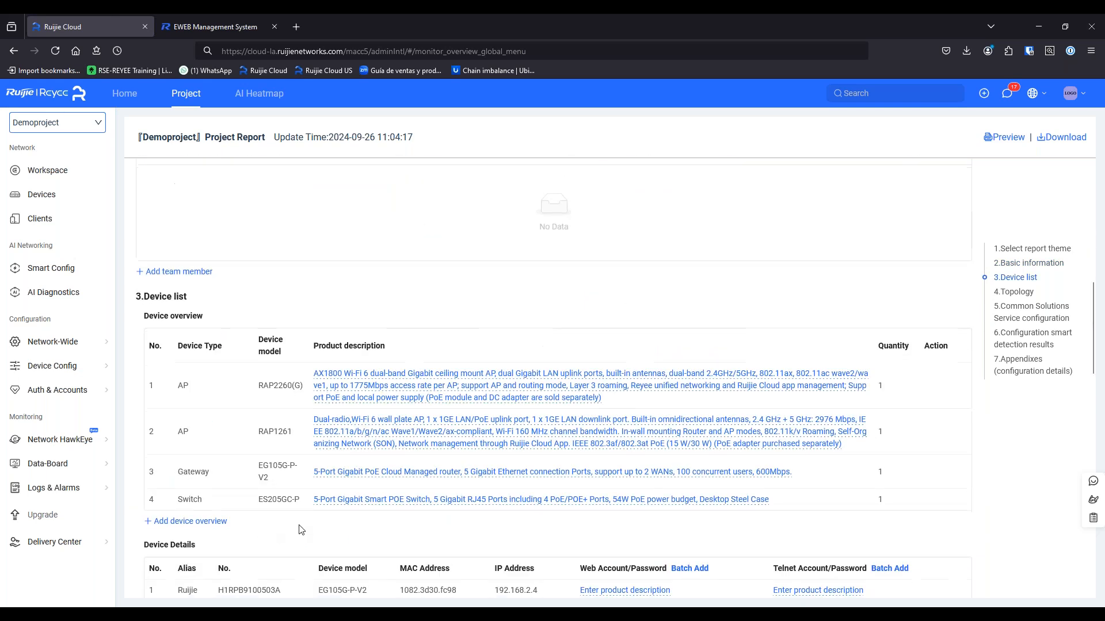
pyautogui.scroll(-5, 308, 532)
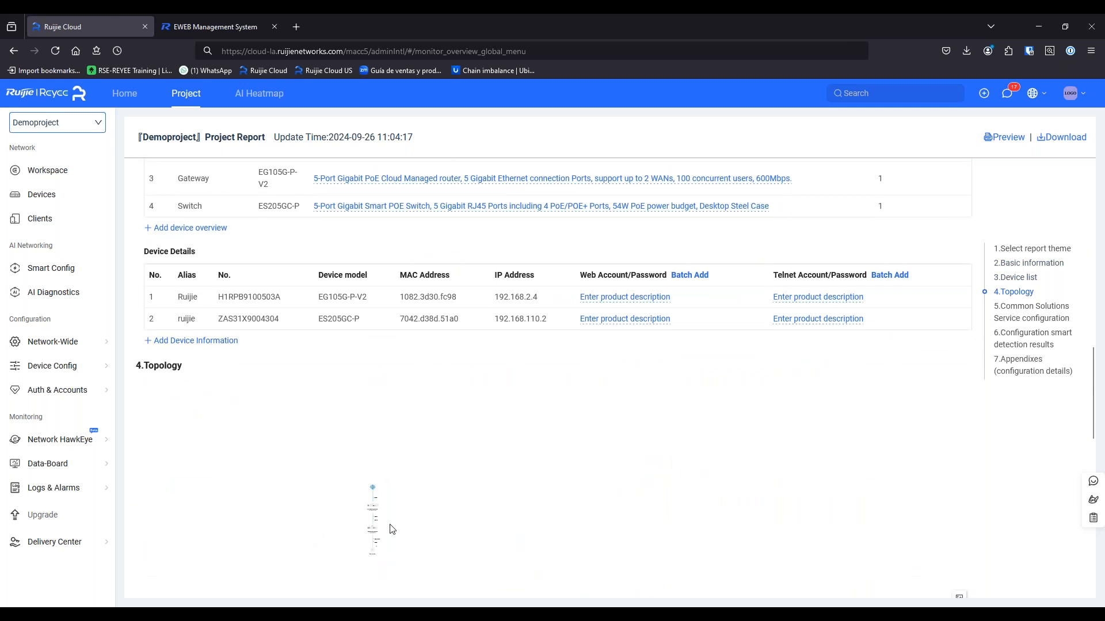
pyautogui.scroll(-12, 950, 489)
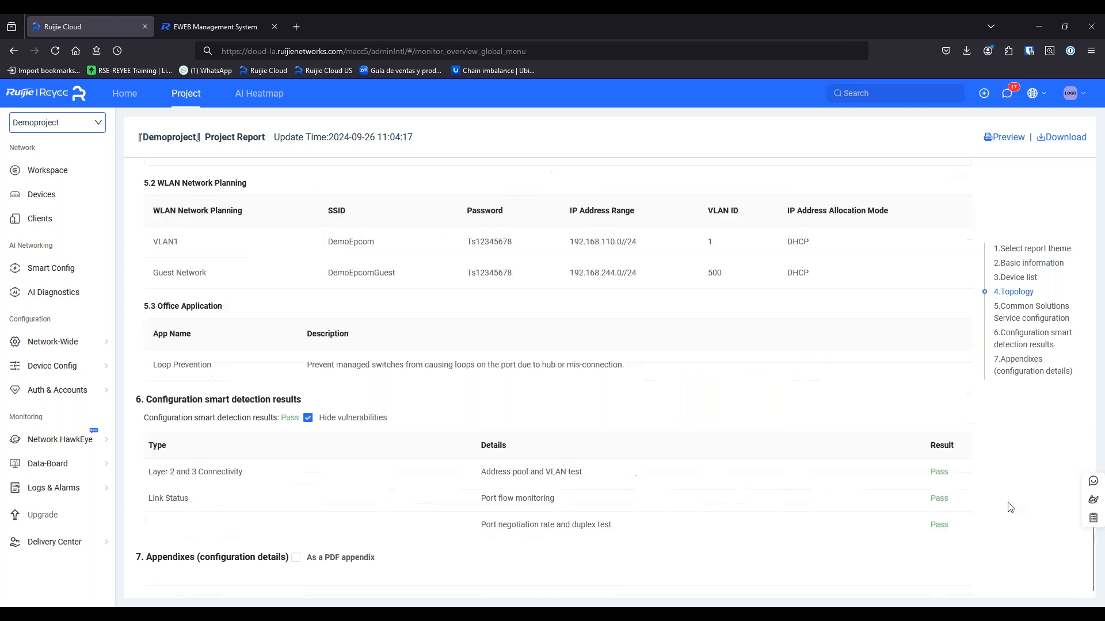
pyautogui.scroll(20, 1007, 509)
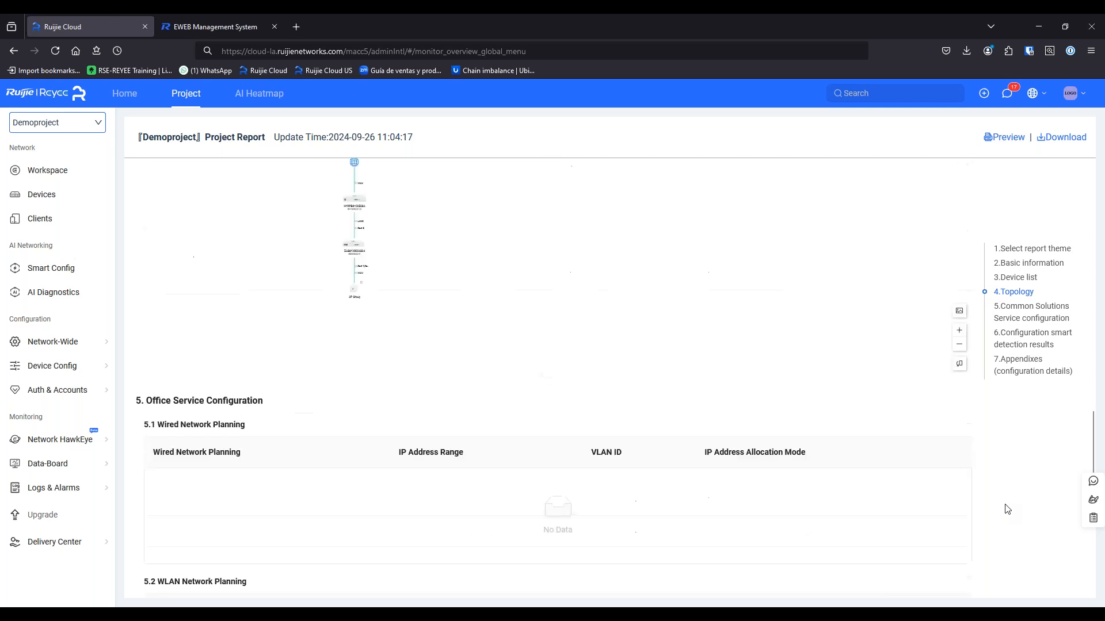
pyautogui.scroll(2, 1015, 477)
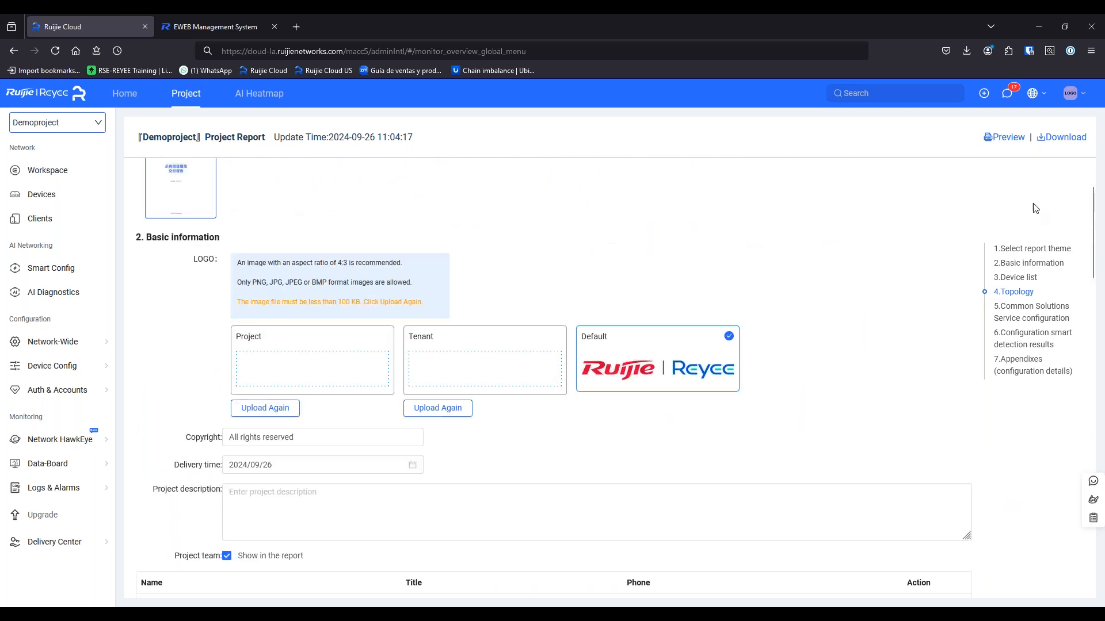
pyautogui.moveTo(1074, 138)
pyautogui.scroll(2, 576, 275)
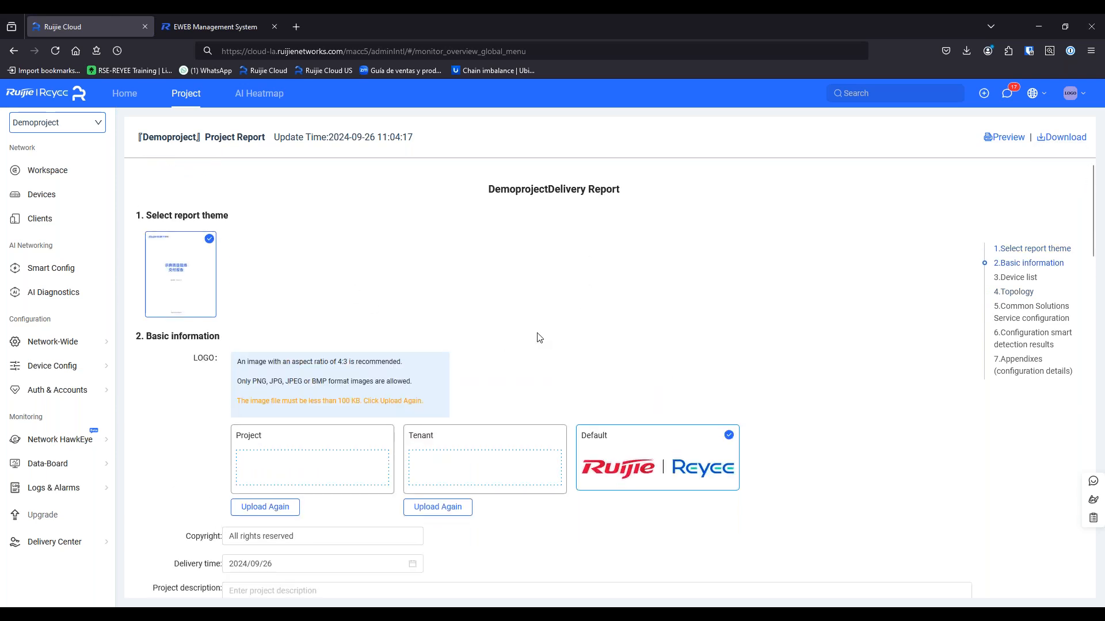
pyautogui.moveTo(78, 551)
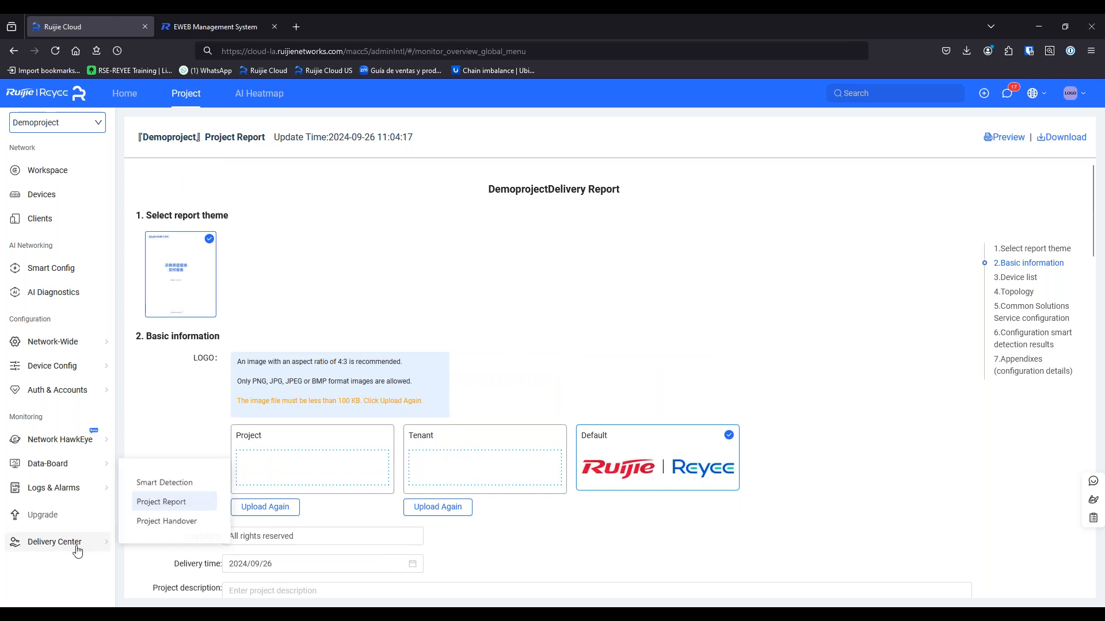
# View the Project Handover page, then the Clients overview showing one online iPad on 5G
pyautogui.click(160, 525)
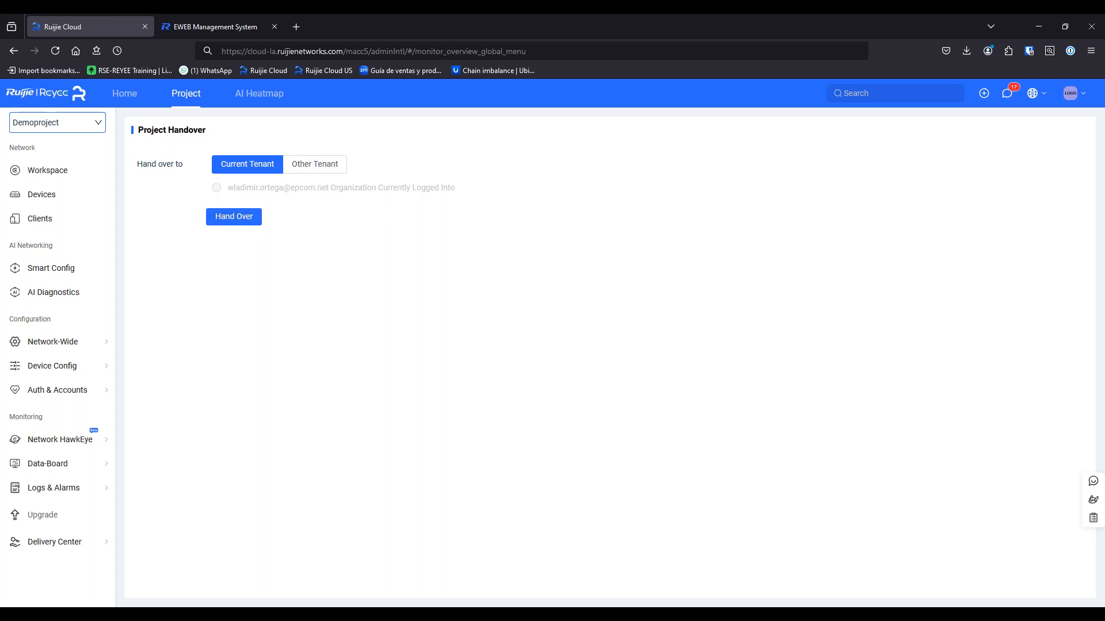
pyautogui.moveTo(58, 366)
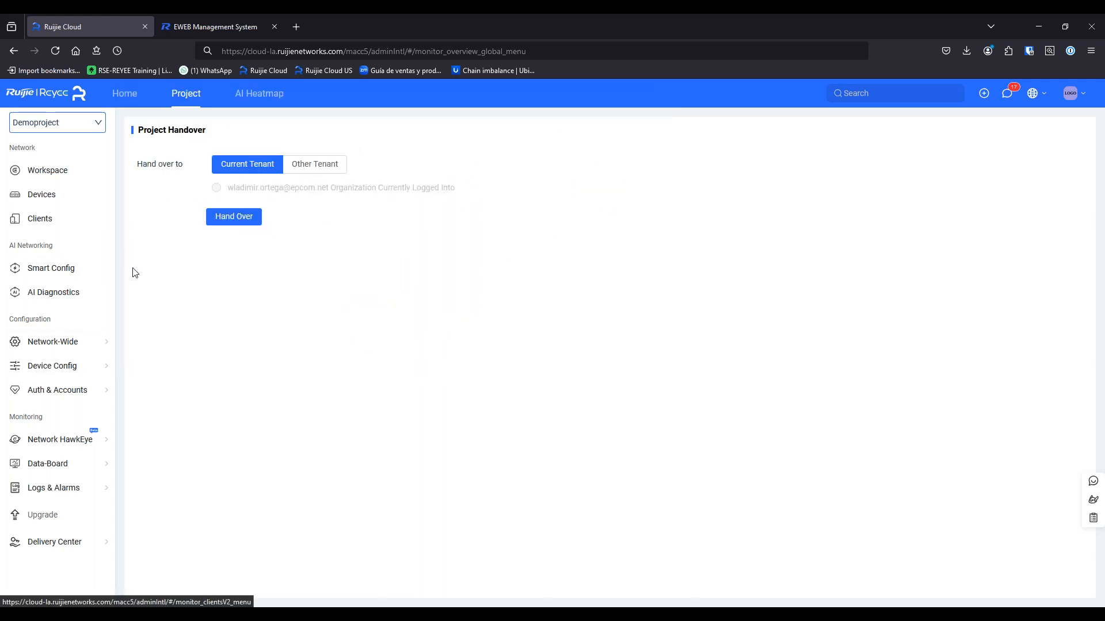
pyautogui.click(49, 224)
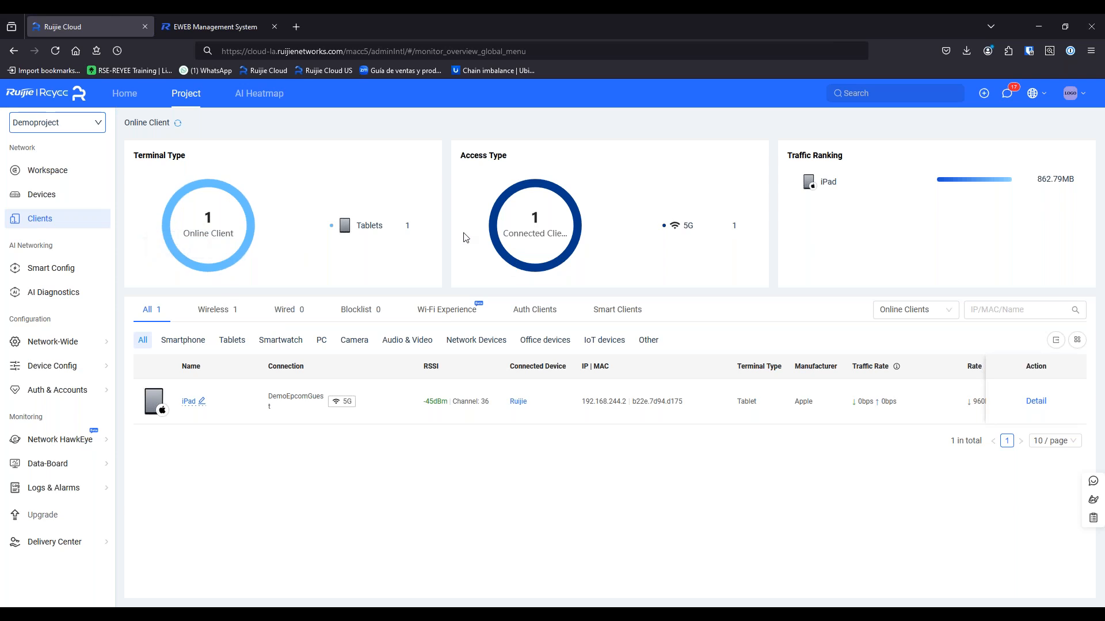
# Switch the client list between the Wireless and All connection views
pyautogui.doubleClick(687, 226)
pyautogui.click(237, 316)
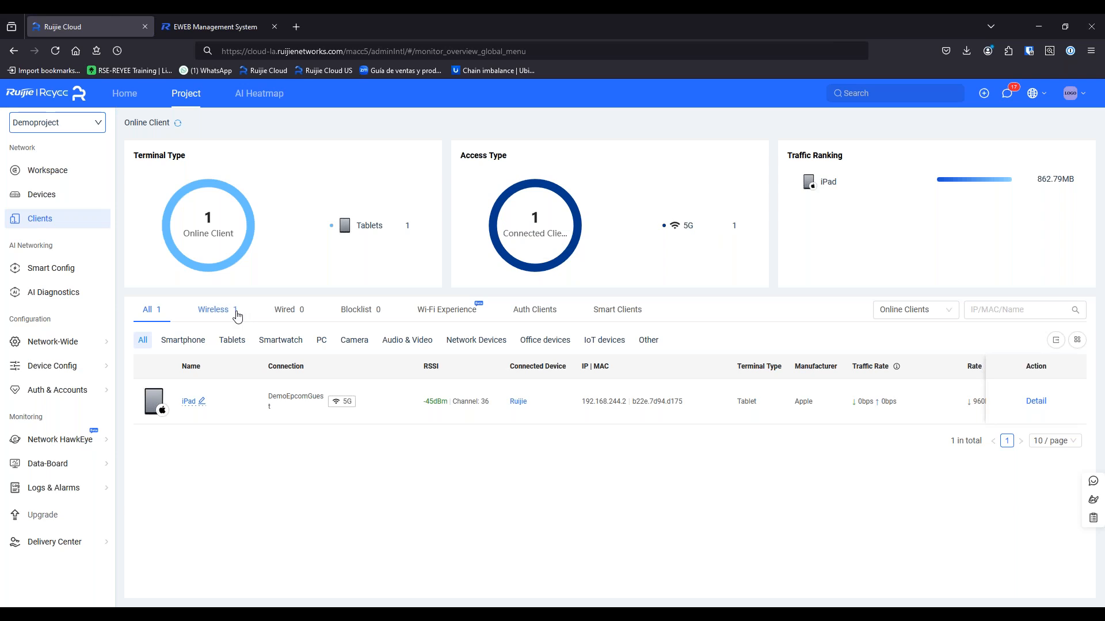
pyautogui.click(152, 314)
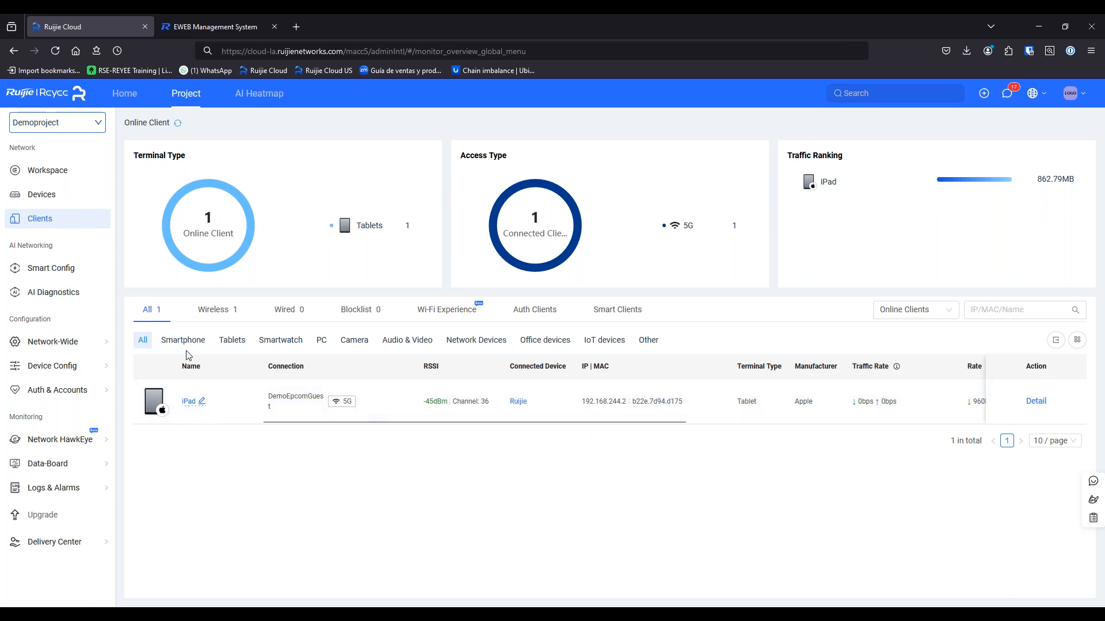
# Filter clients by Tablets, Smartphone, Camera and Audio & Video, then view the empty Blocklist
pyautogui.click(229, 343)
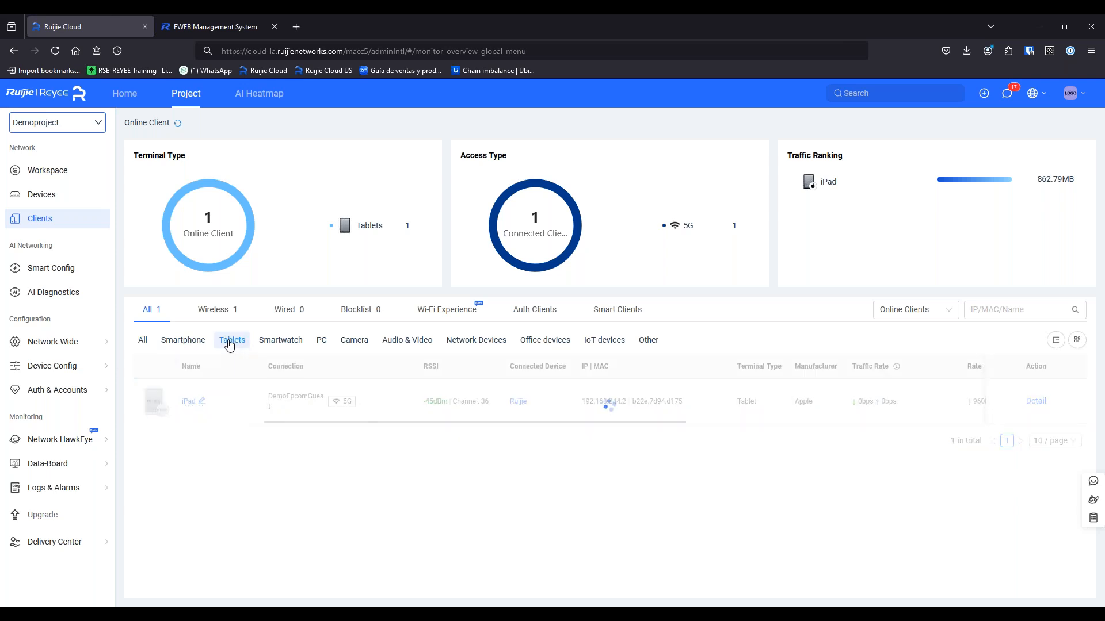
pyautogui.click(192, 341)
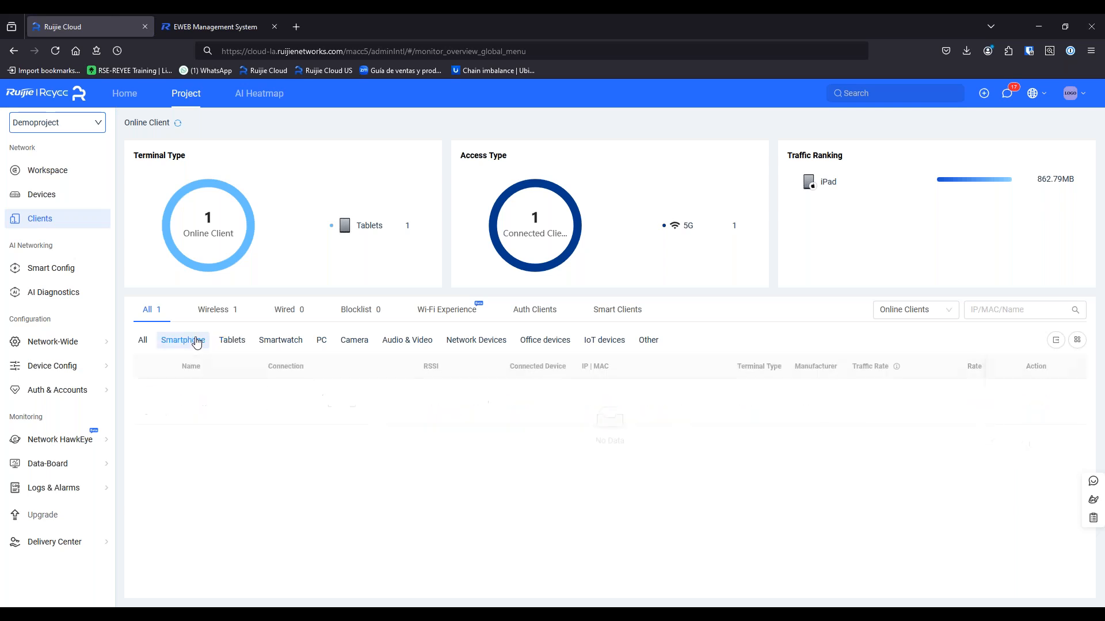
pyautogui.click(345, 345)
pyautogui.click(397, 343)
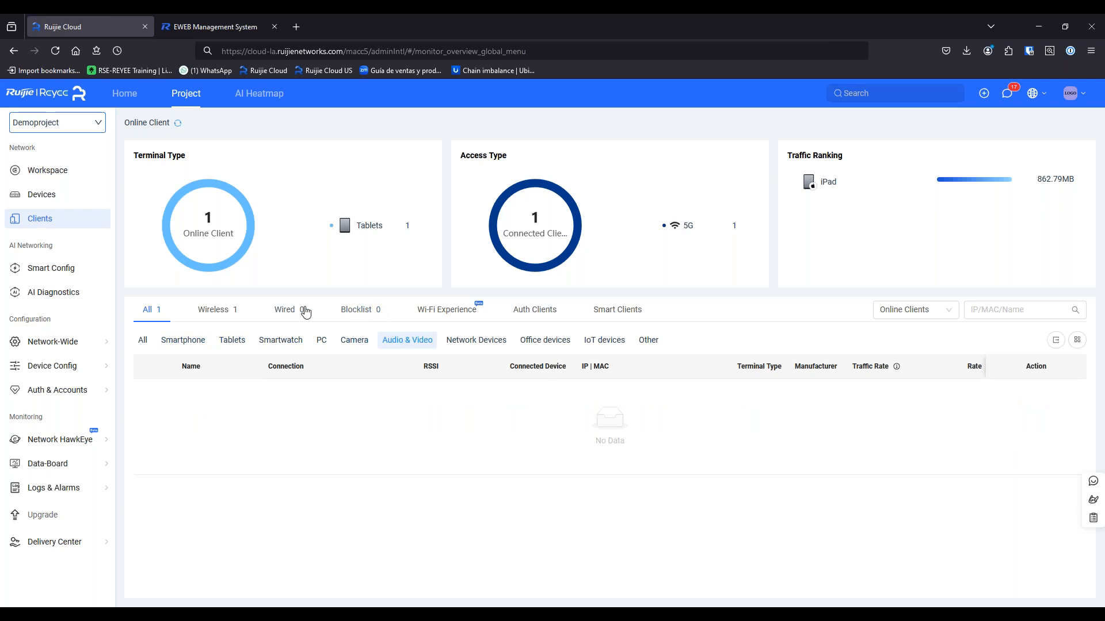
pyautogui.click(355, 315)
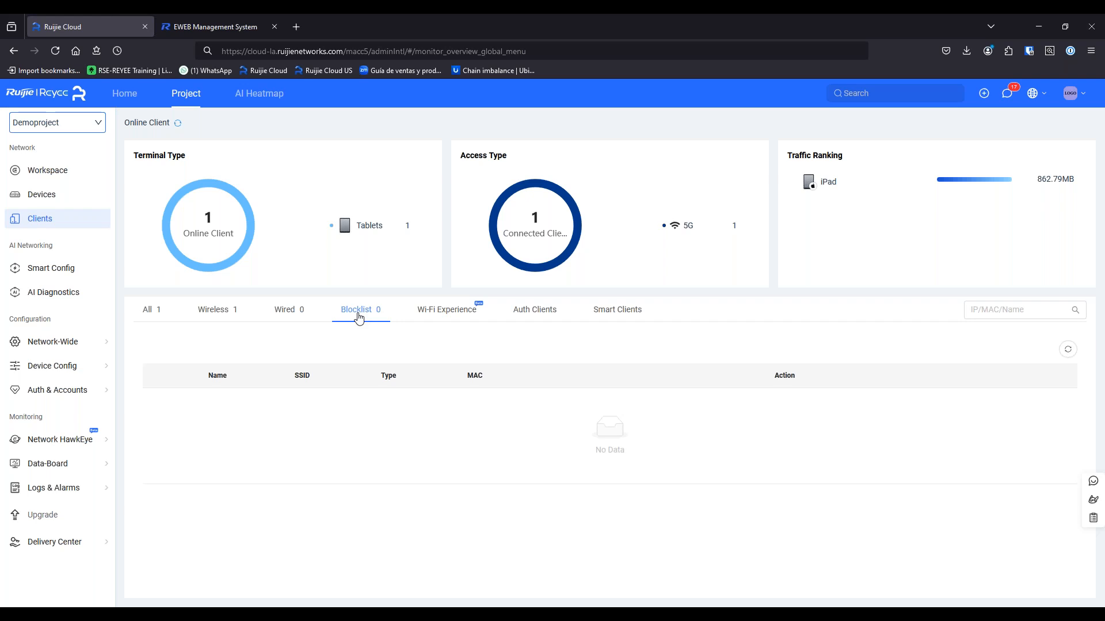
# Review 24-hour Wi-Fi Experience coverage, then the Auth Clients and Smart Clients lists
pyautogui.click(430, 315)
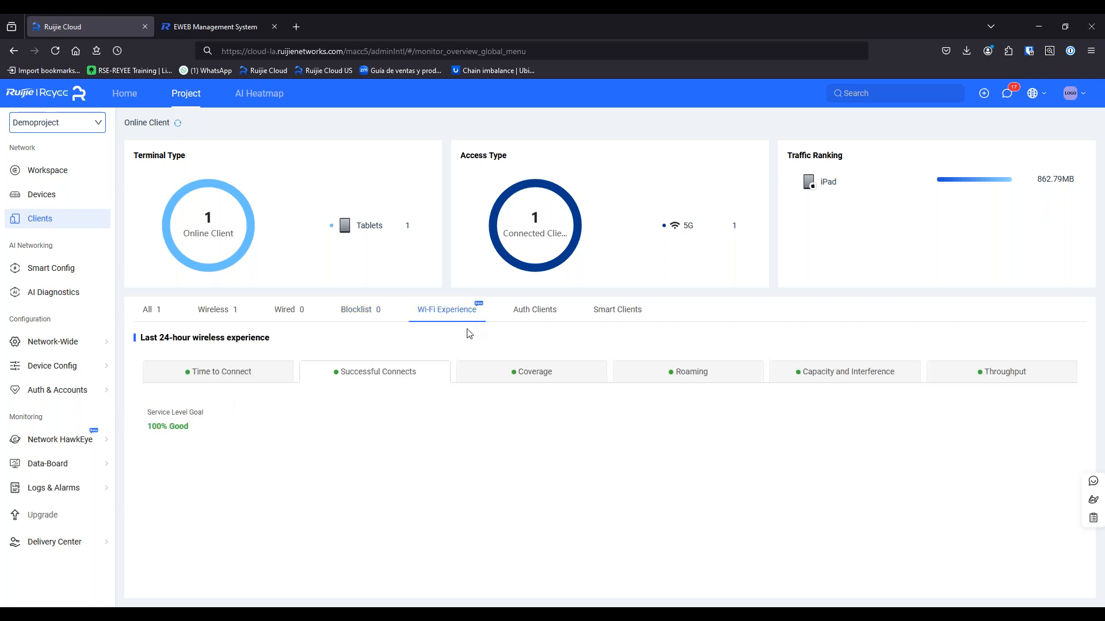
pyautogui.click(533, 382)
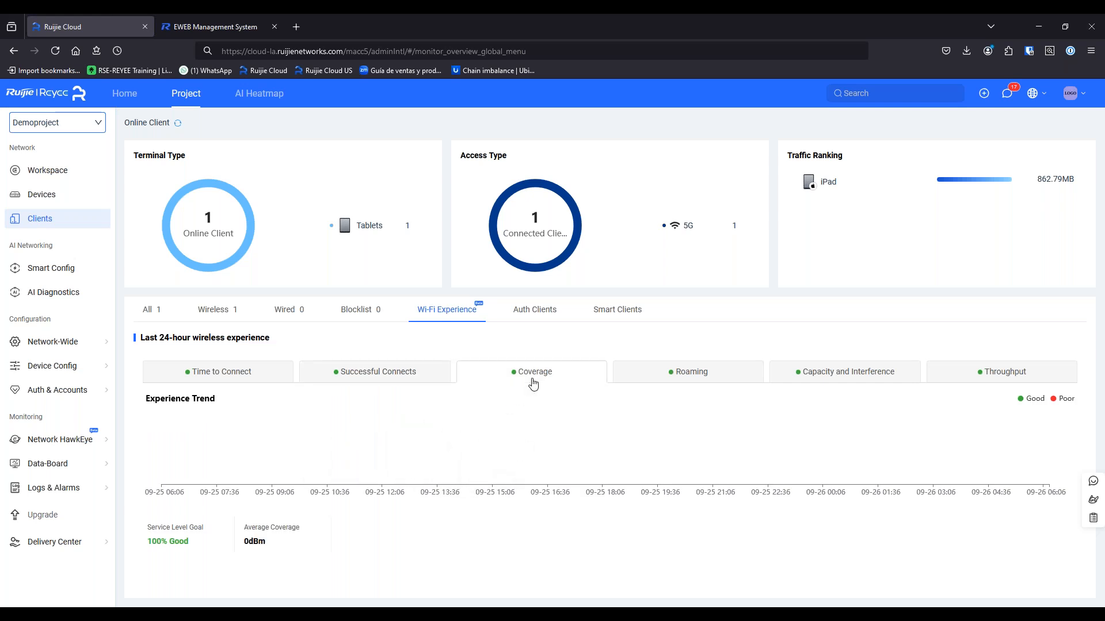
pyautogui.click(545, 318)
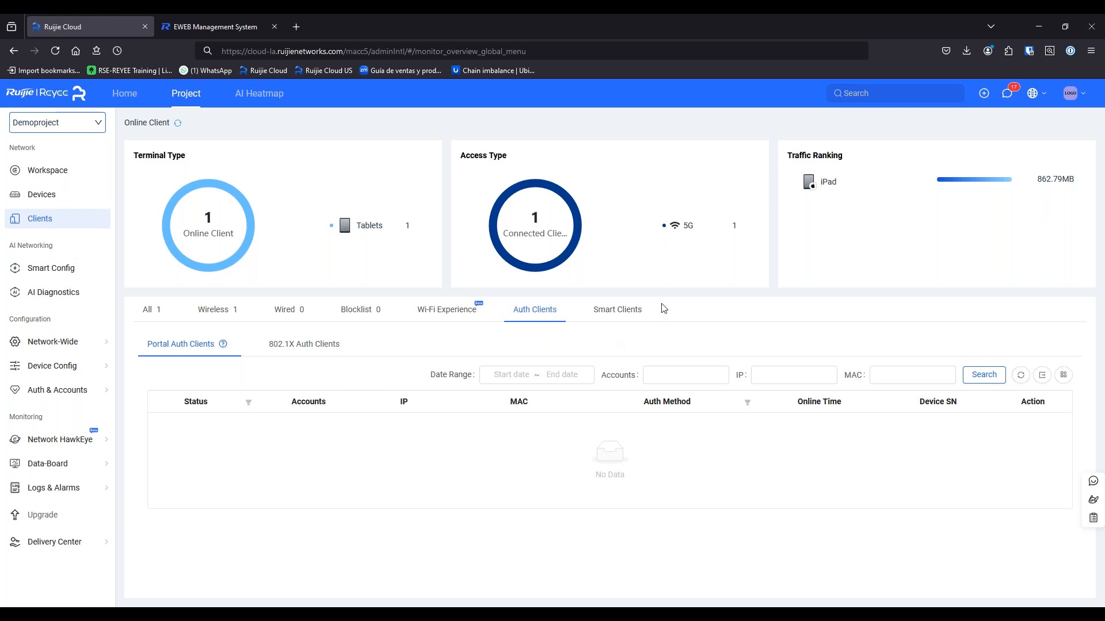
pyautogui.click(633, 309)
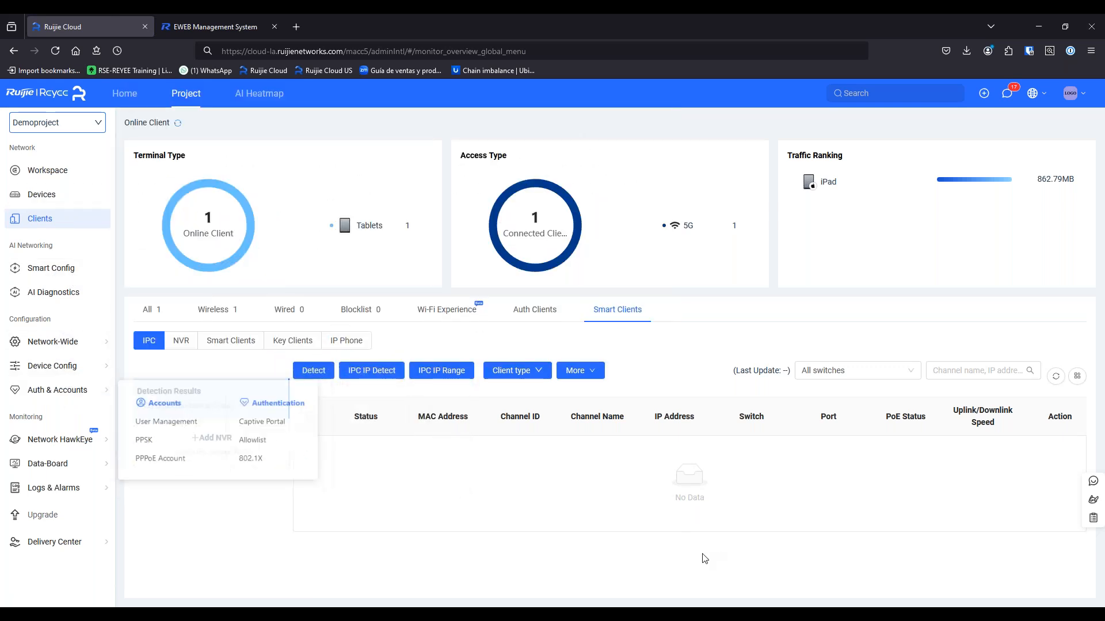
# Return to the Bootcamp English.pptx slide show on the Network Infrastructure slide
pyautogui.moveTo(786, 605)
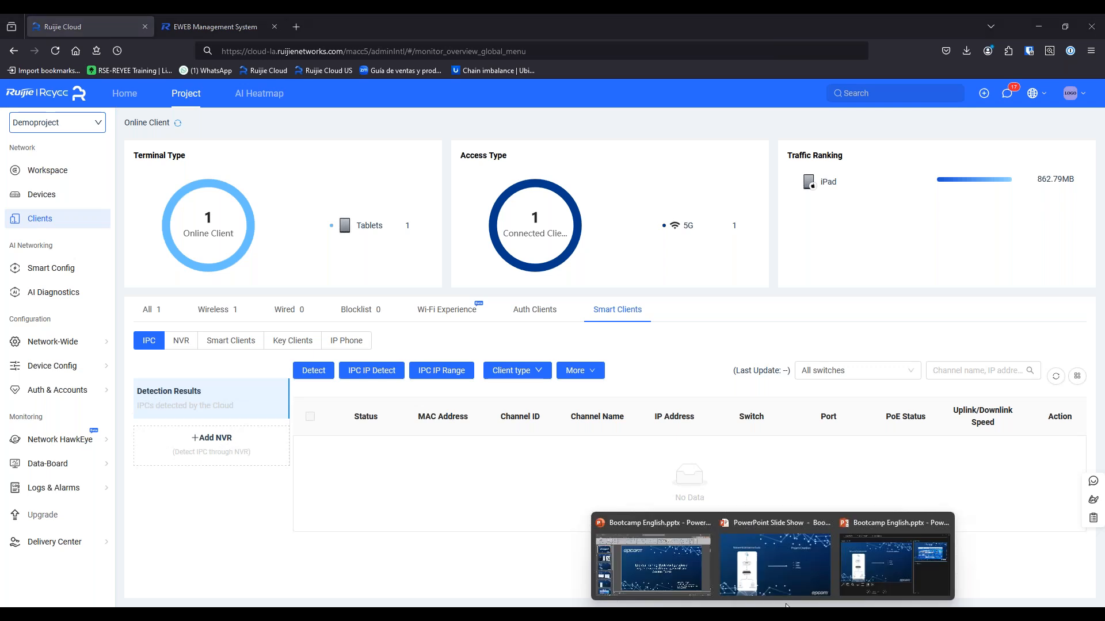
pyautogui.click(653, 562)
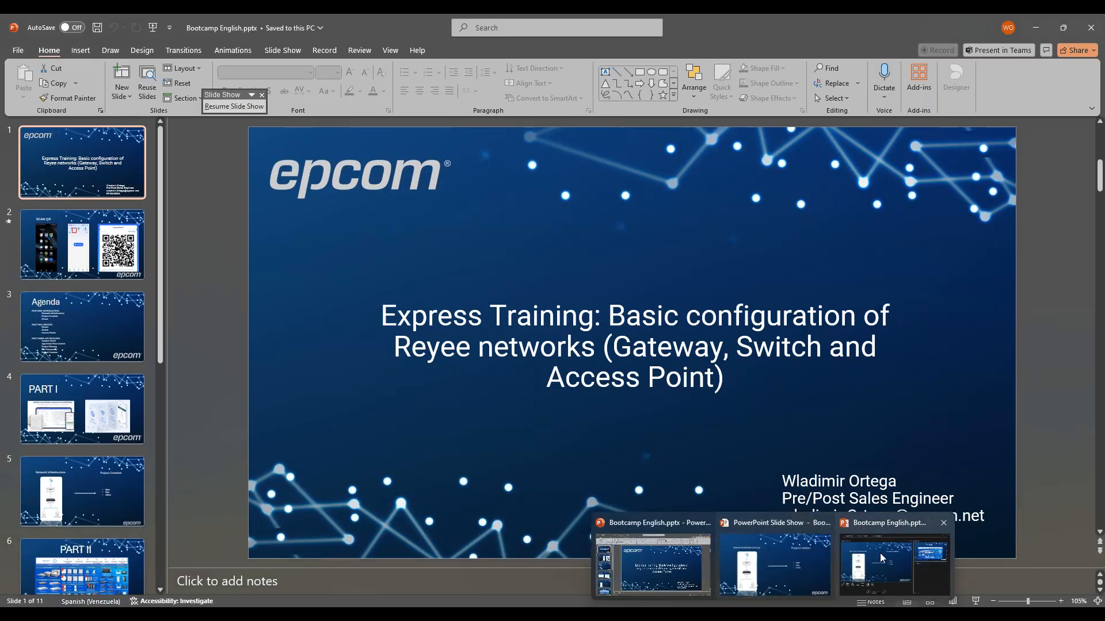
pyautogui.click(803, 558)
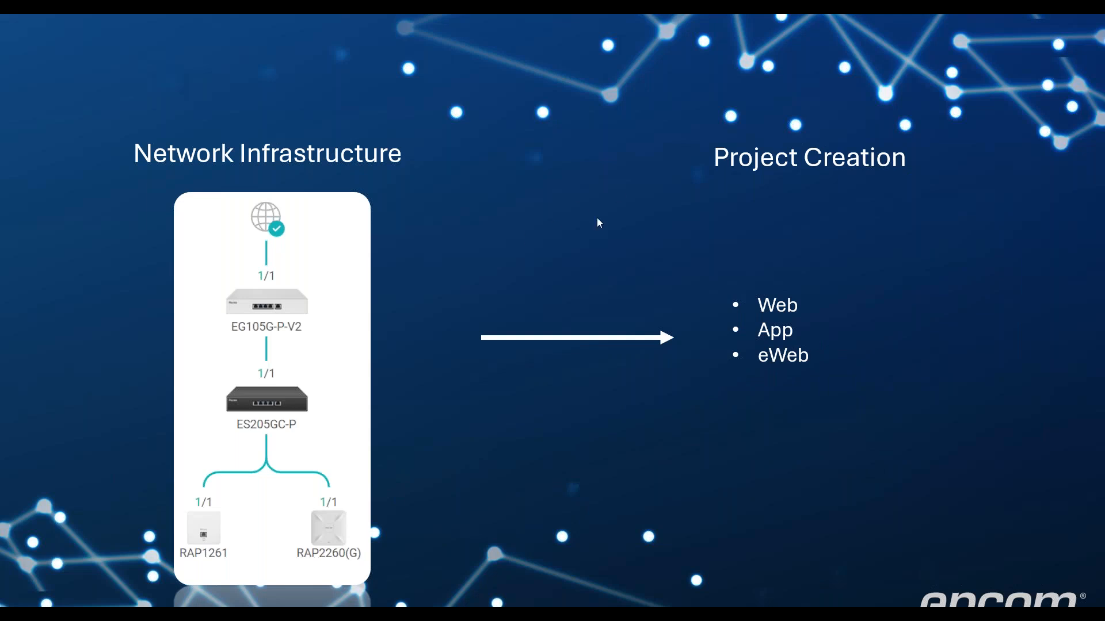
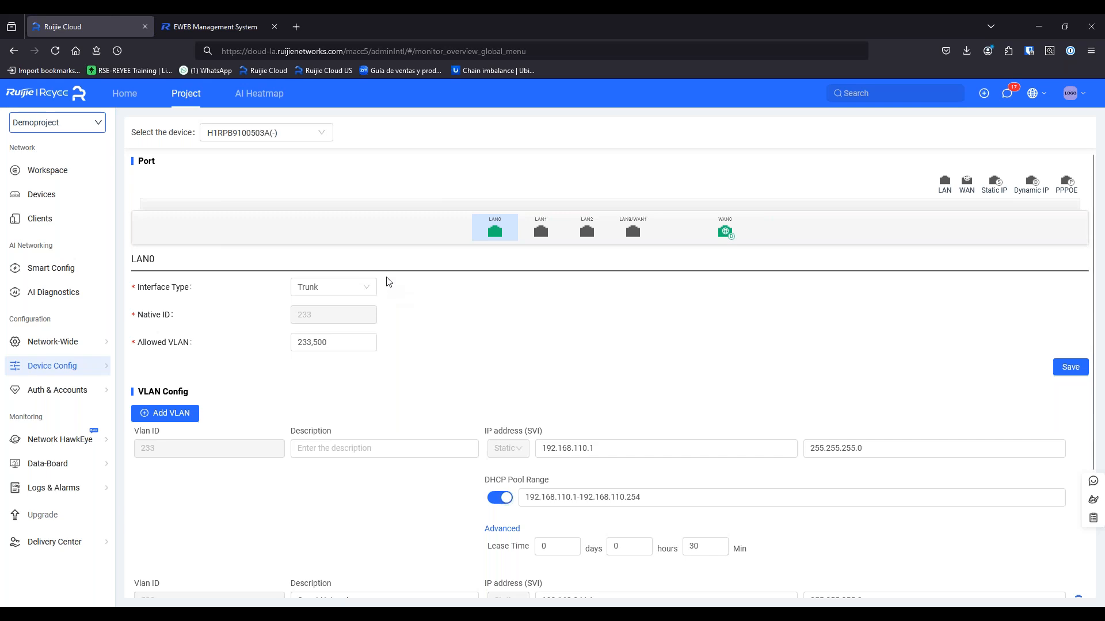
# Open the gateway's interface settings and review Guest Network VLAN 500 at 192.168.244.1/24
pyautogui.click(55, 199)
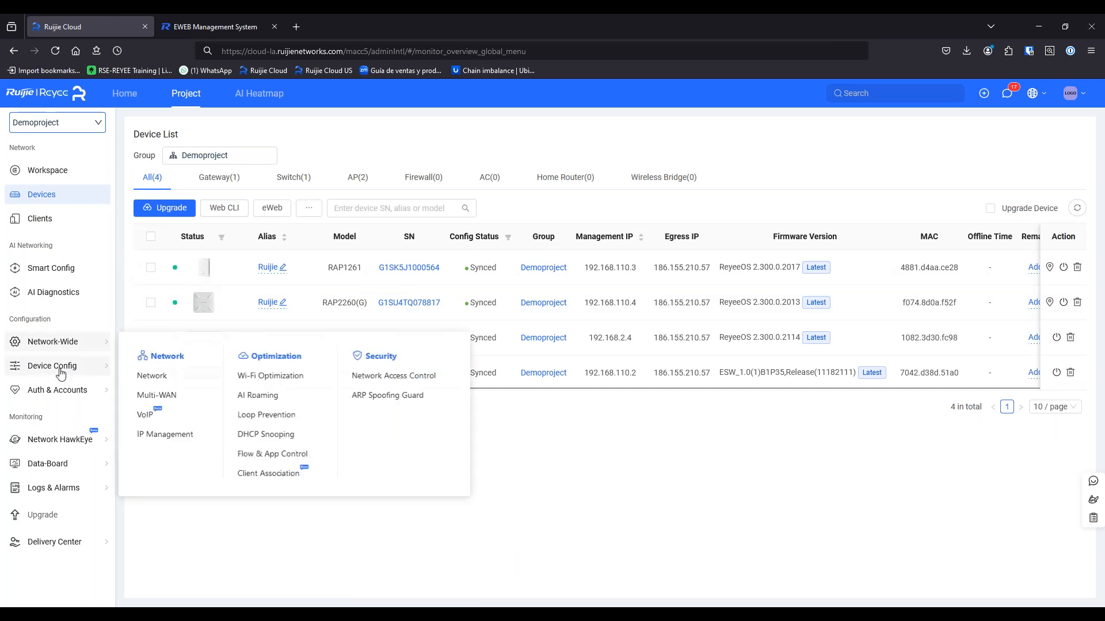
pyautogui.moveTo(62, 365)
pyautogui.click(268, 132)
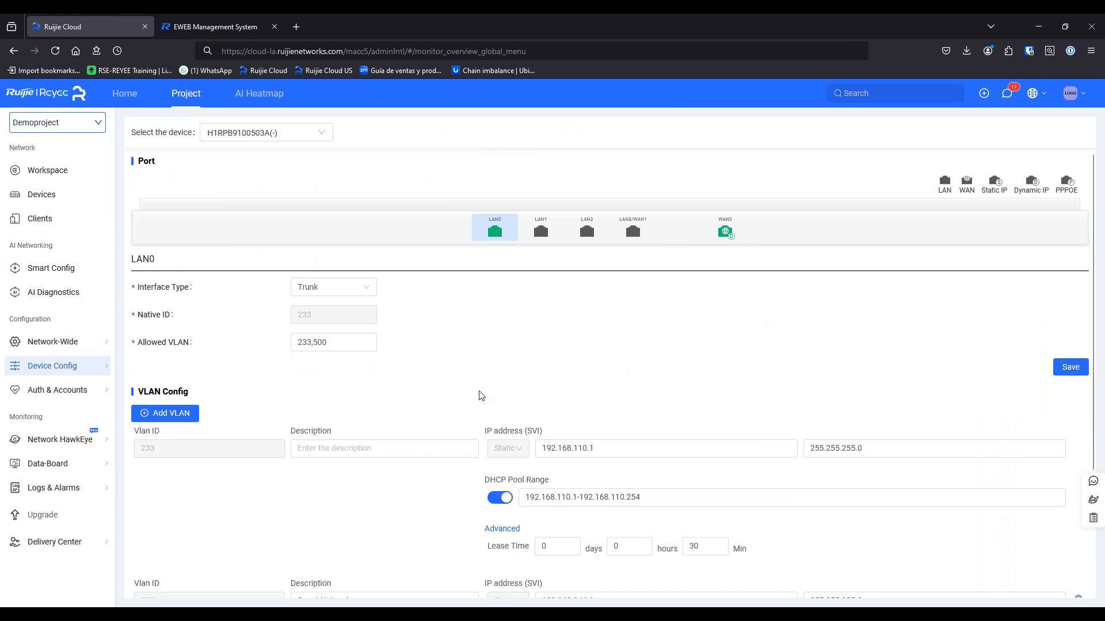
pyautogui.scroll(-3, 434, 408)
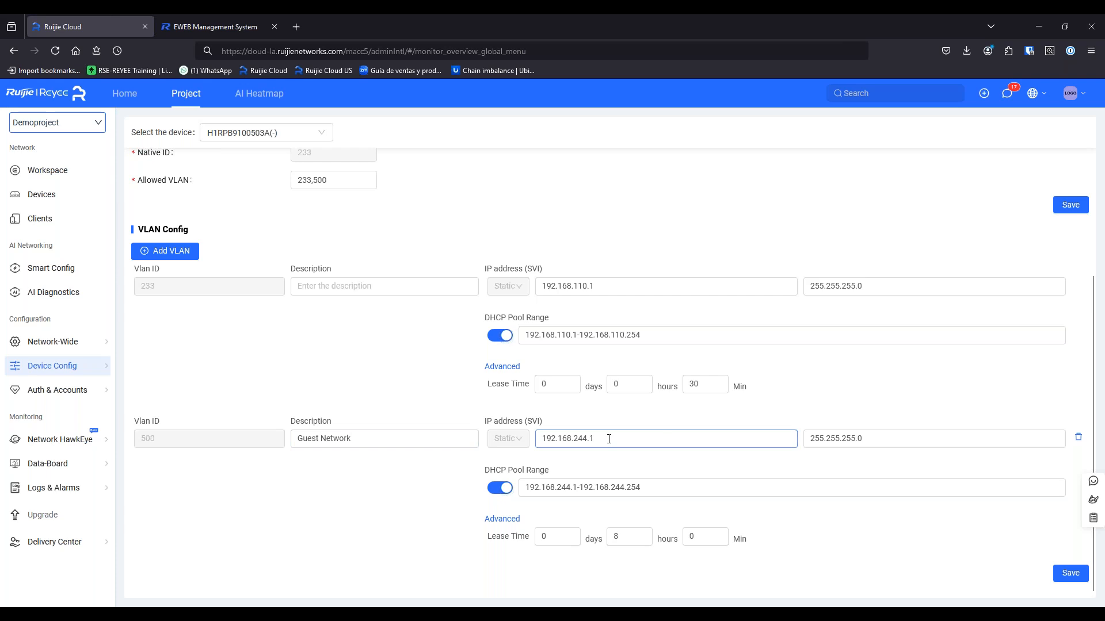
pyautogui.moveTo(609, 439); pyautogui.dragTo(573, 440)
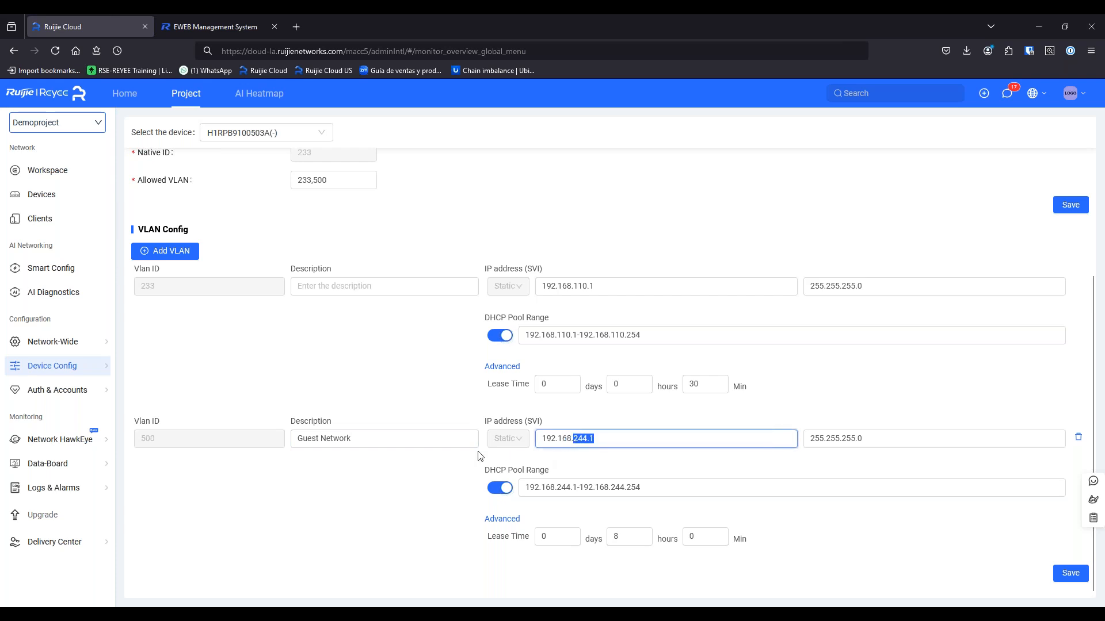
pyautogui.scroll(1, 421, 501)
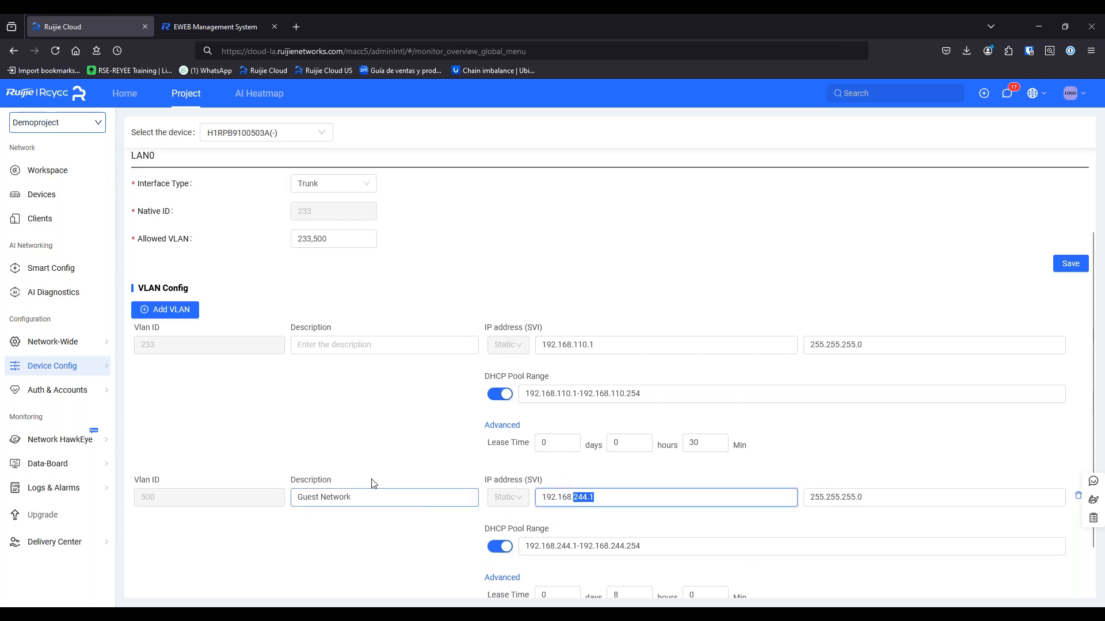
pyautogui.scroll(2, 379, 483)
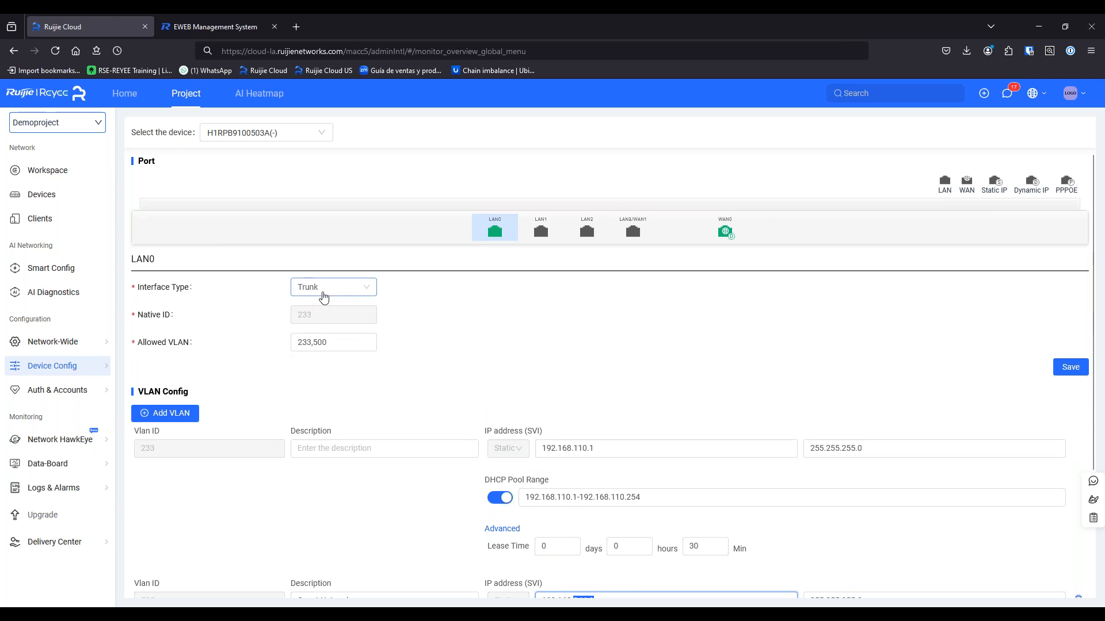
# Check LAN0's interface type options and keep it as Trunk
pyautogui.click(335, 292)
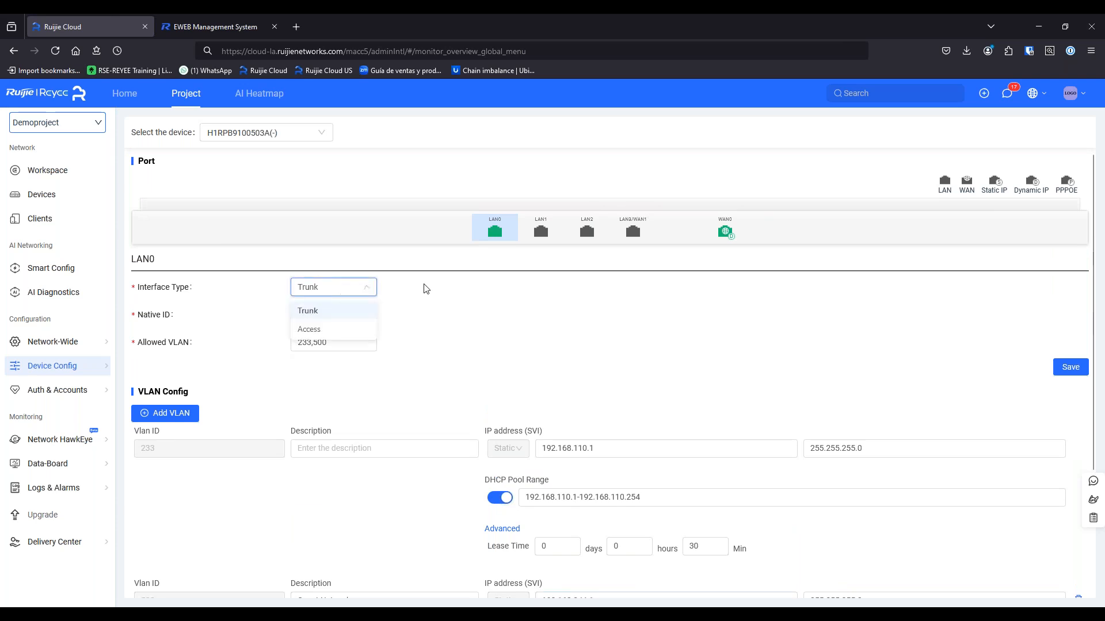
pyautogui.click(455, 291)
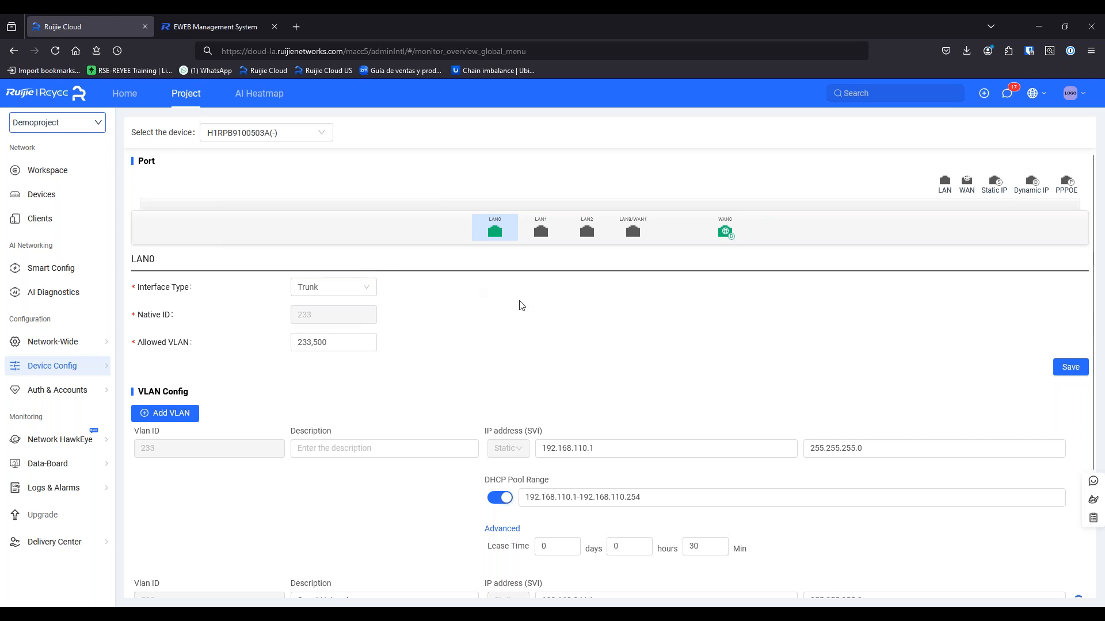
pyautogui.moveTo(99, 368)
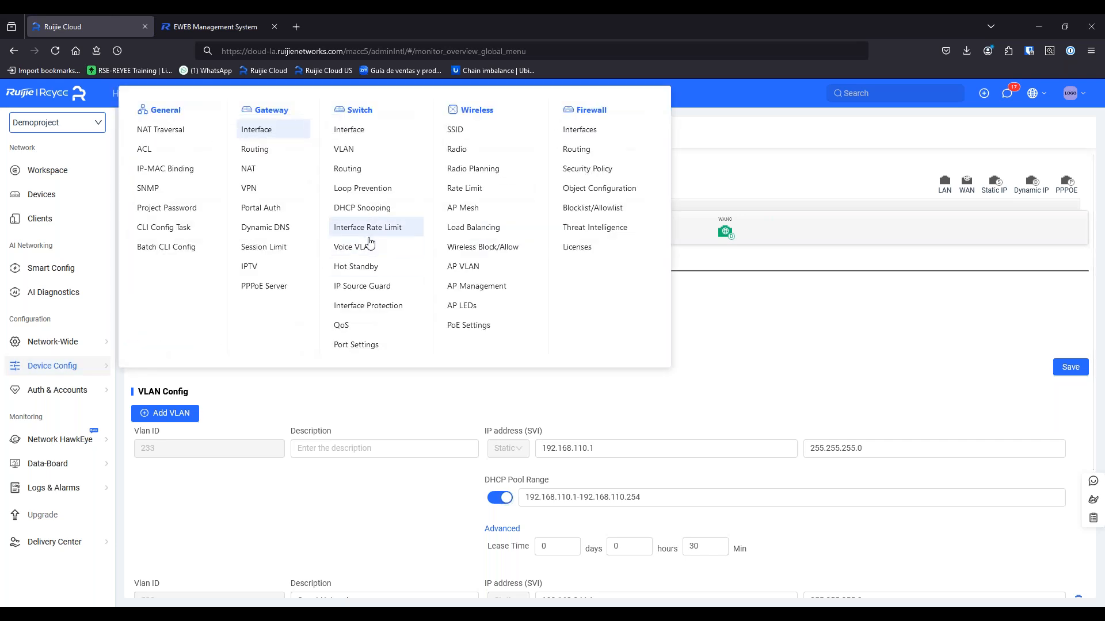
# Add a static route to destination 10.0.1.0 with mask 255.255.255.0
pyautogui.click(258, 149)
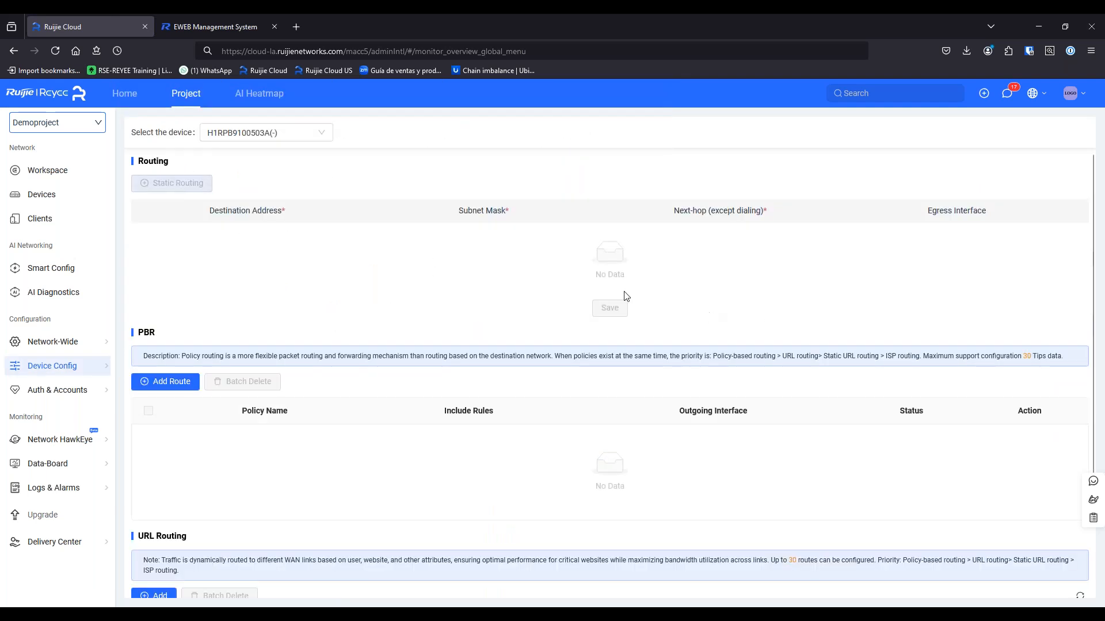
pyautogui.click(180, 183)
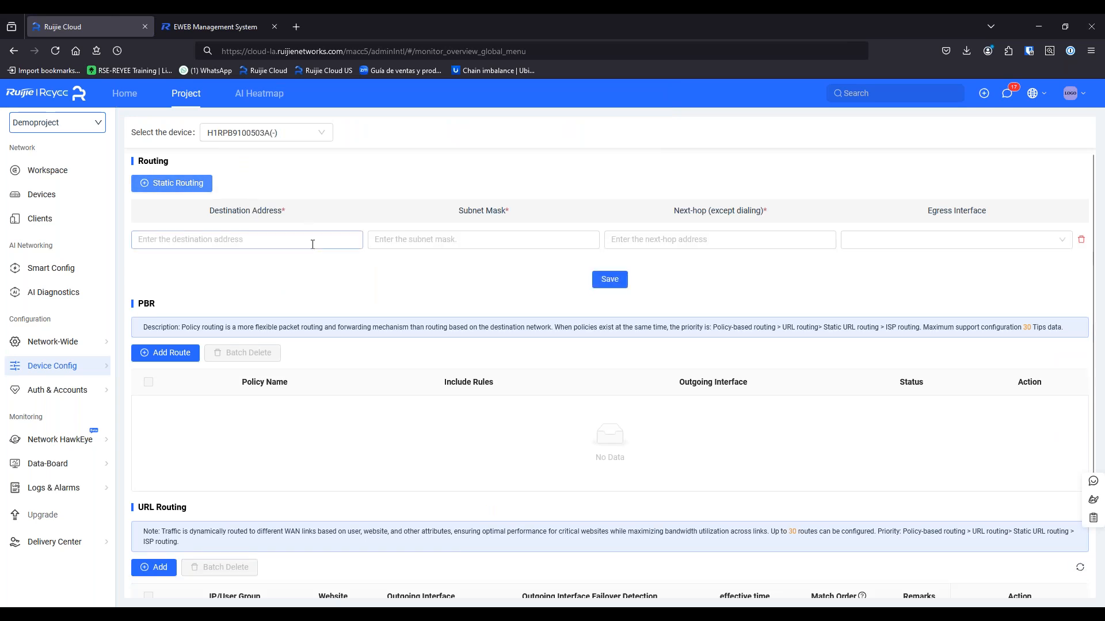
pyautogui.click(190, 236)
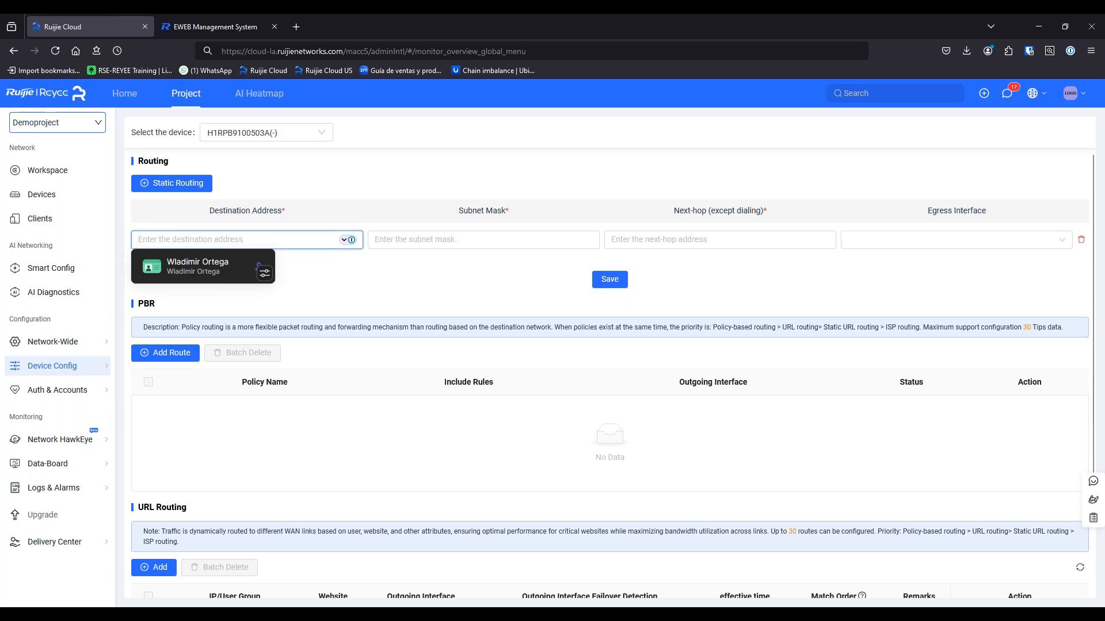
pyautogui.write('10.0.1.0')
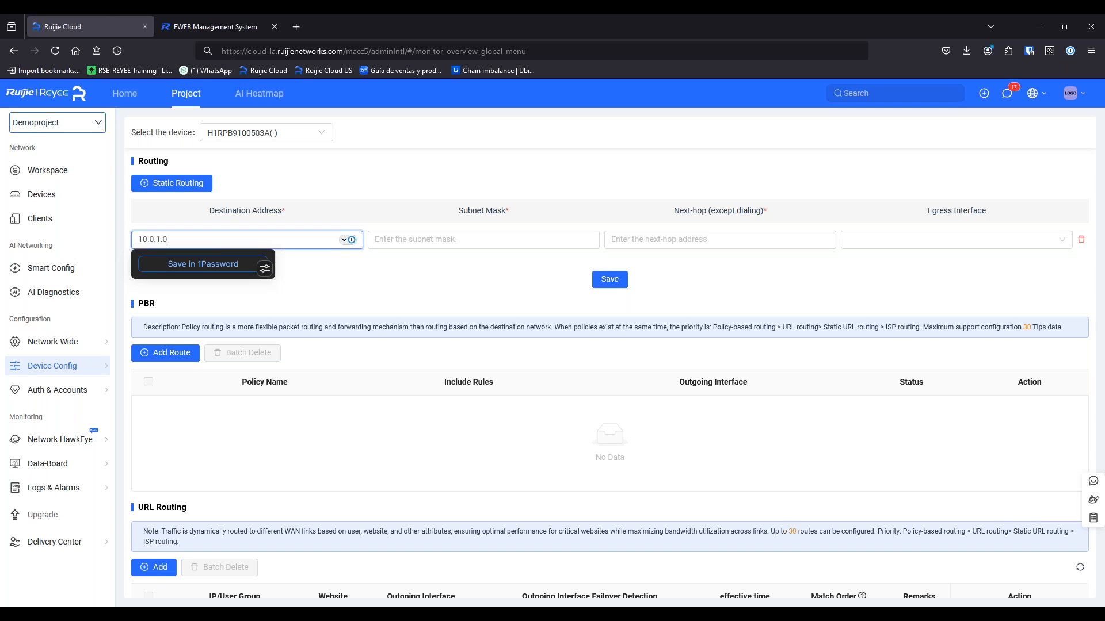
pyautogui.press('Tab')
pyautogui.write('25.')
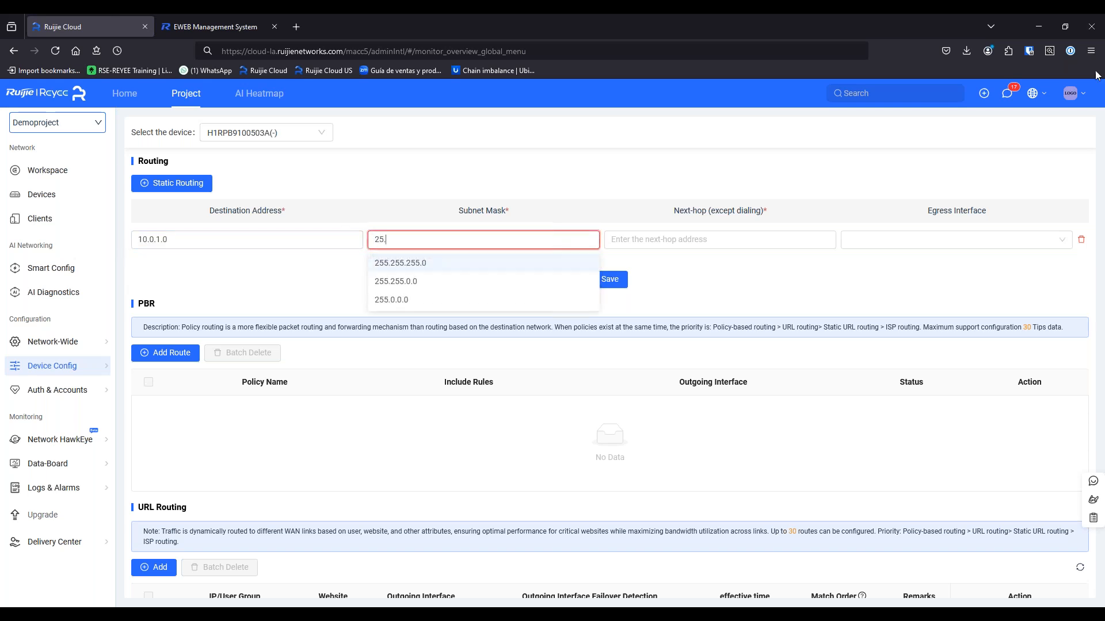
pyautogui.click(530, 263)
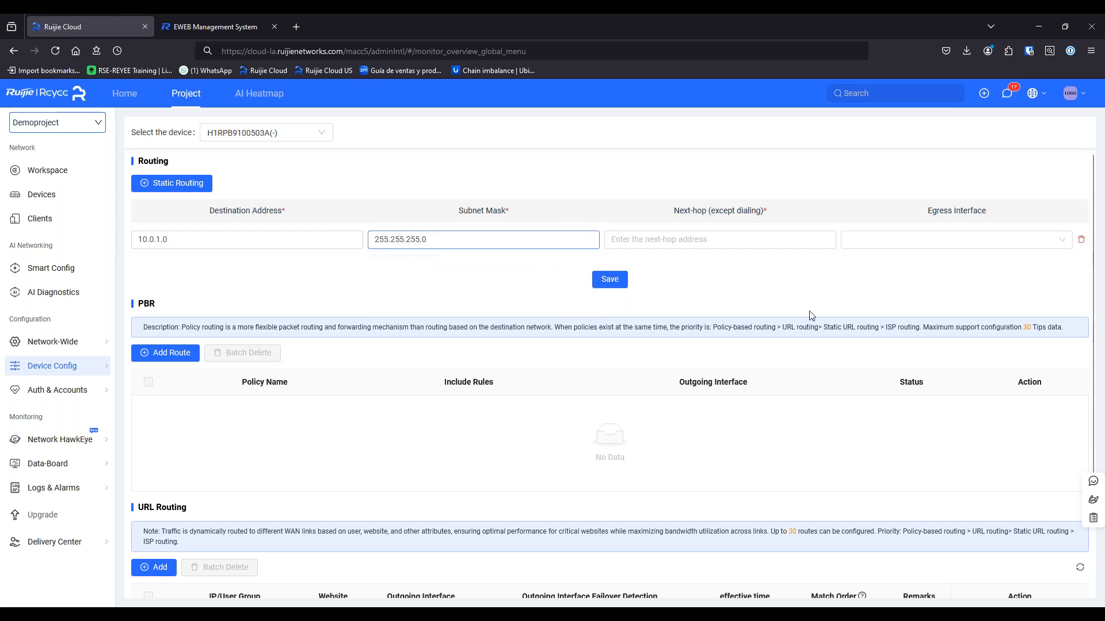
# Set next hop 192.168.110.10, check egress interfaces, then start a policy-based route
pyautogui.click(780, 243)
pyautogui.write('192.168.110.10')
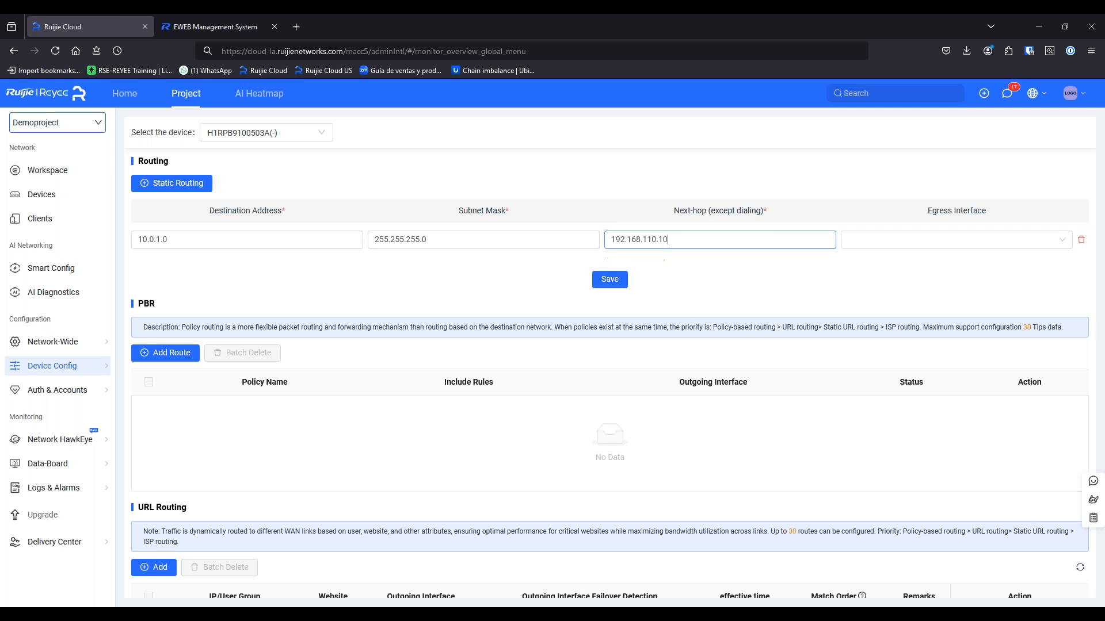
pyautogui.click(897, 242)
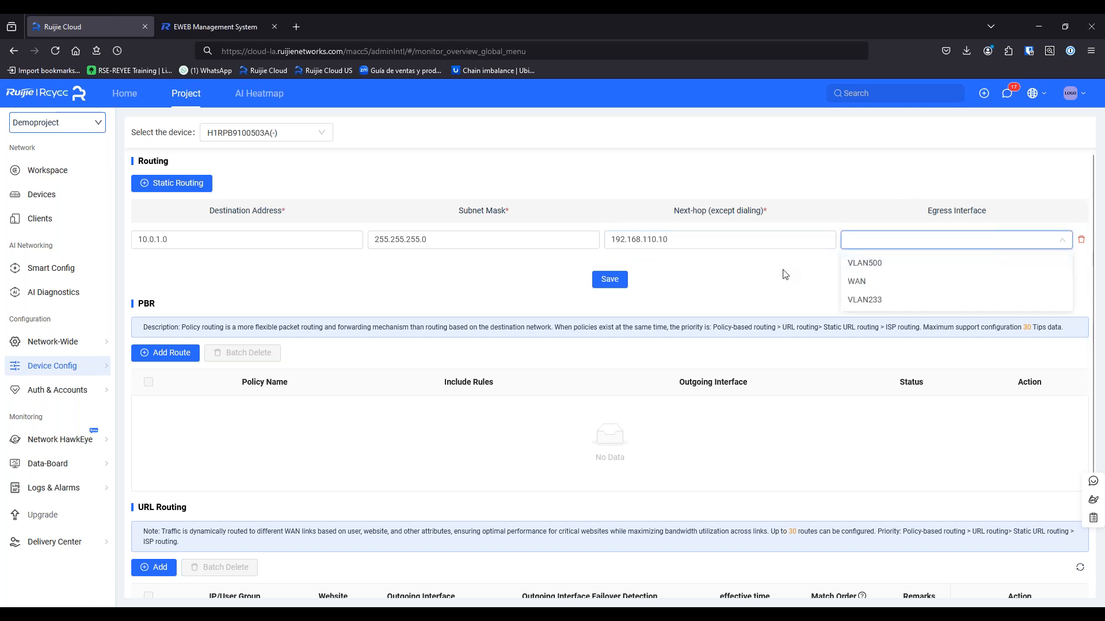
pyautogui.click(733, 282)
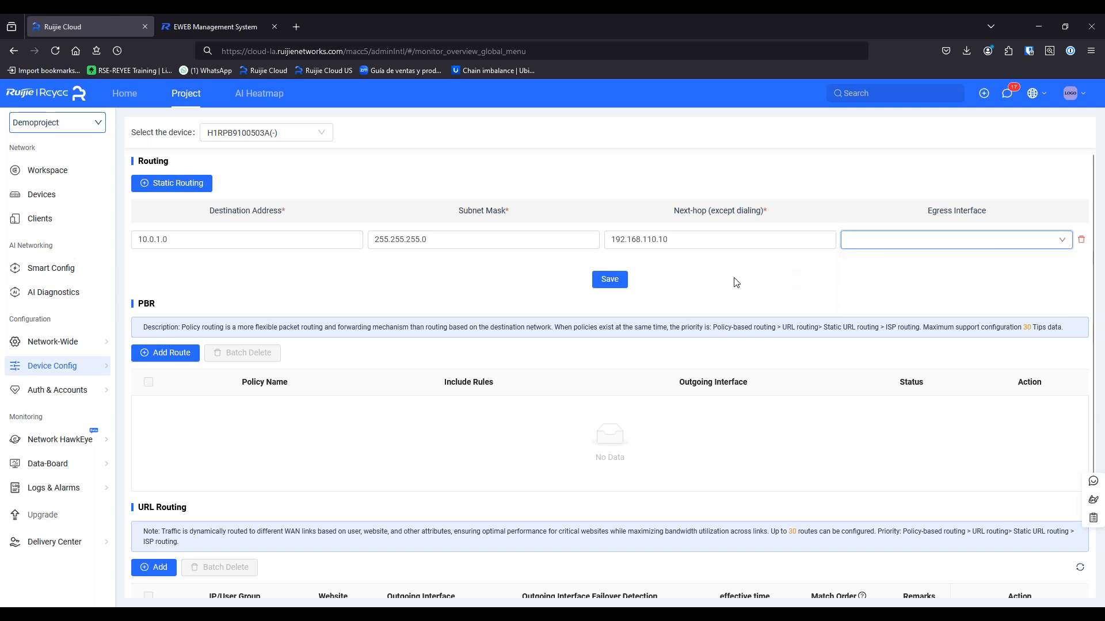
pyautogui.scroll(-2, 368, 423)
pyautogui.click(171, 228)
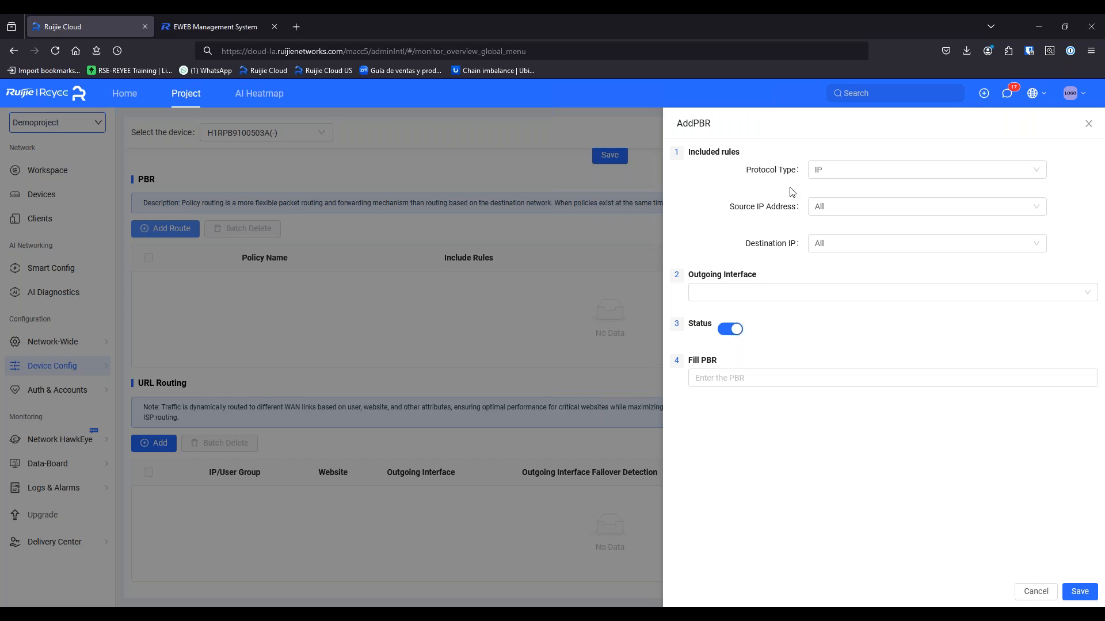
# Try the Custom protocol type, revert to IP, and choose a custom source address
pyautogui.click(823, 180)
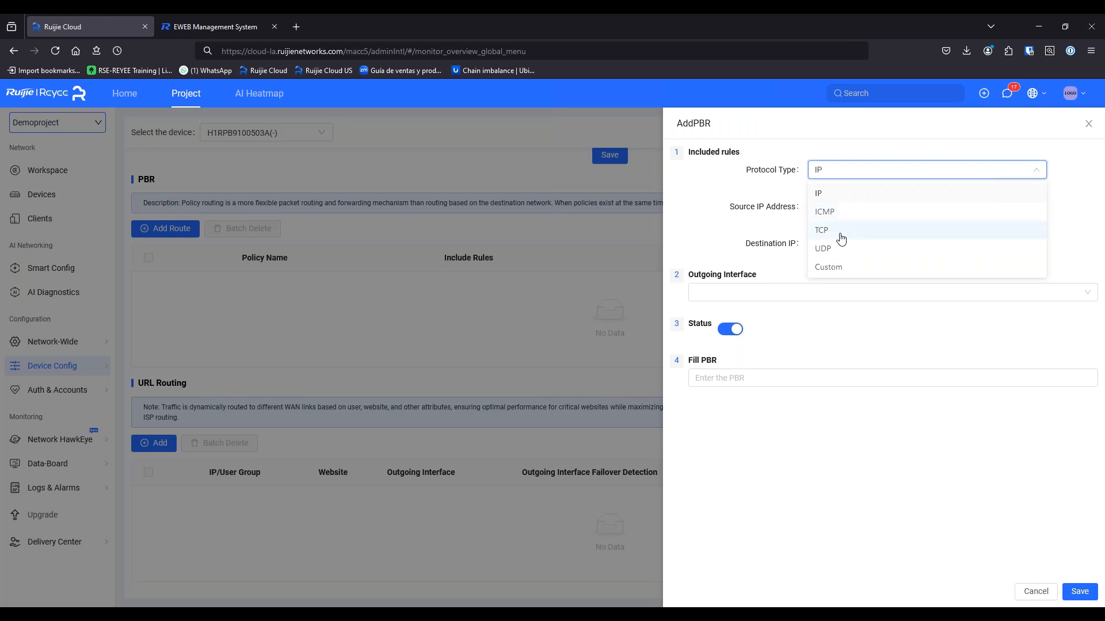
pyautogui.click(832, 267)
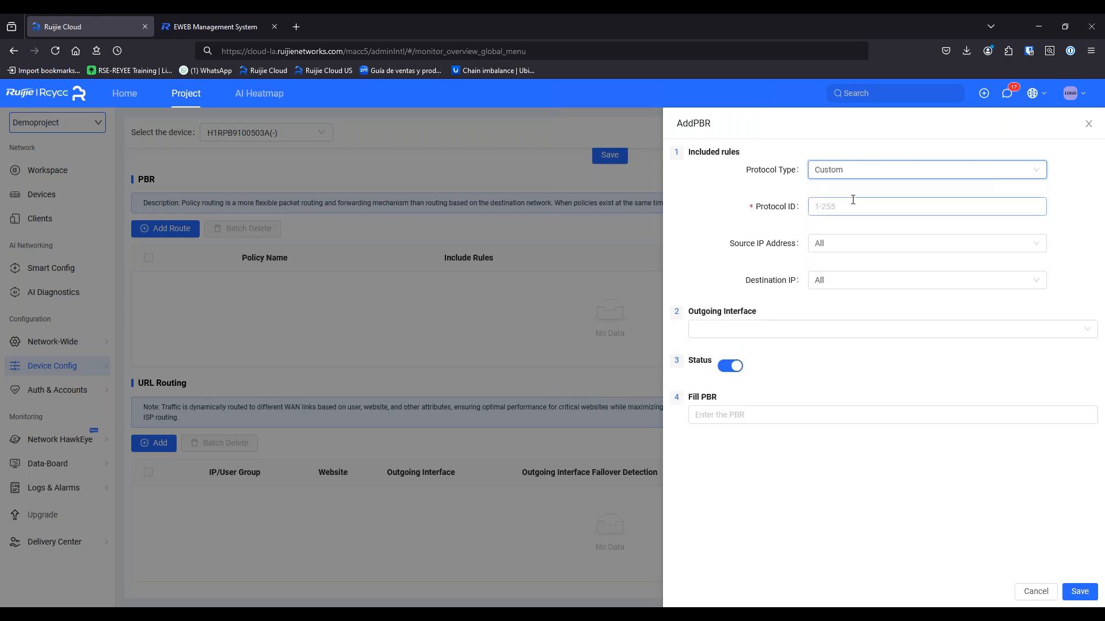
pyautogui.click(853, 174)
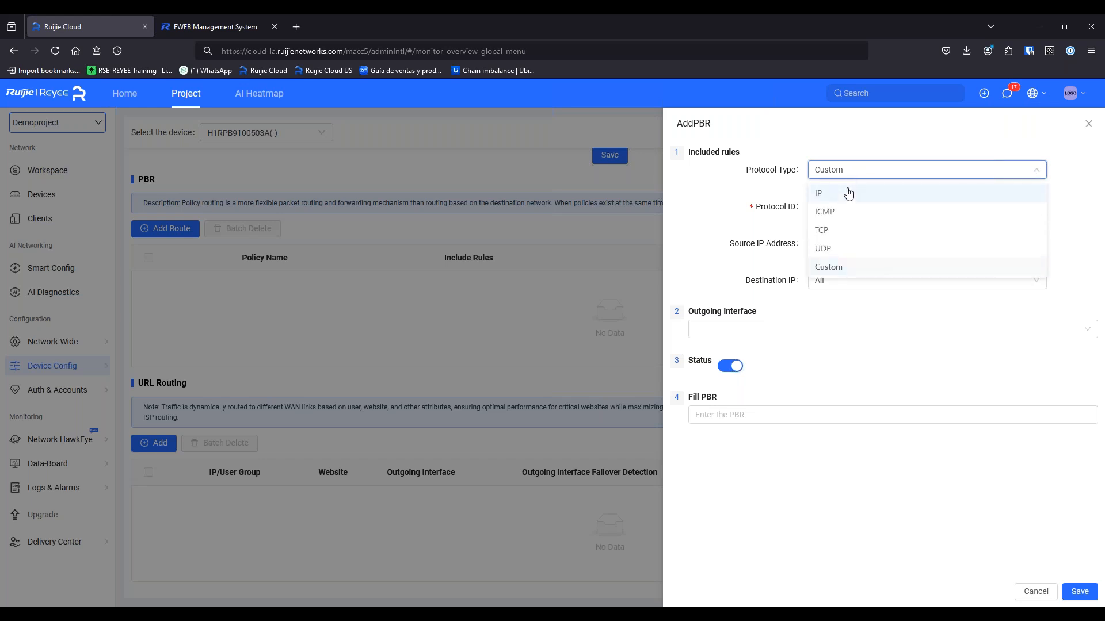
pyautogui.click(848, 189)
pyautogui.click(819, 210)
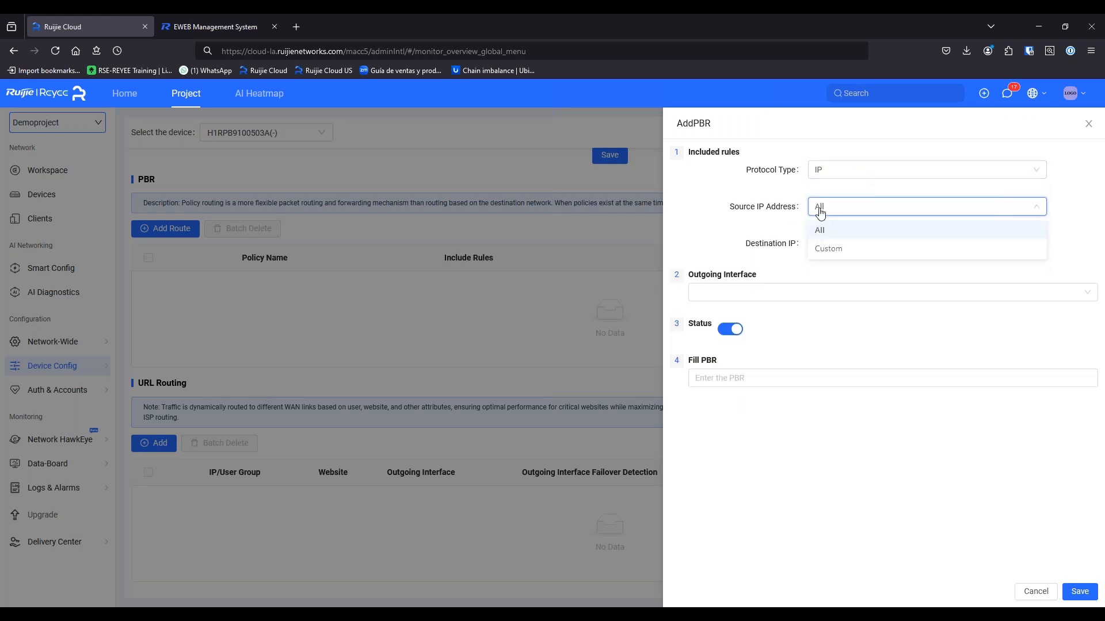
pyautogui.click(835, 249)
# Enter the source address range 192.168.244.1 to 192.168.244.20
pyautogui.click(841, 244)
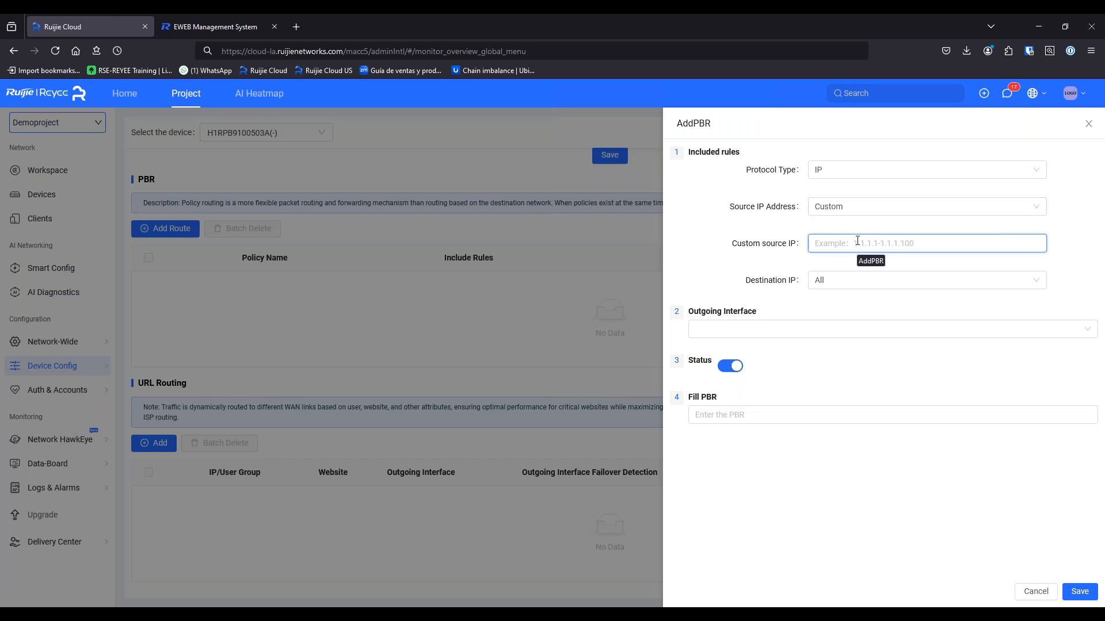
pyautogui.write('192.168.')
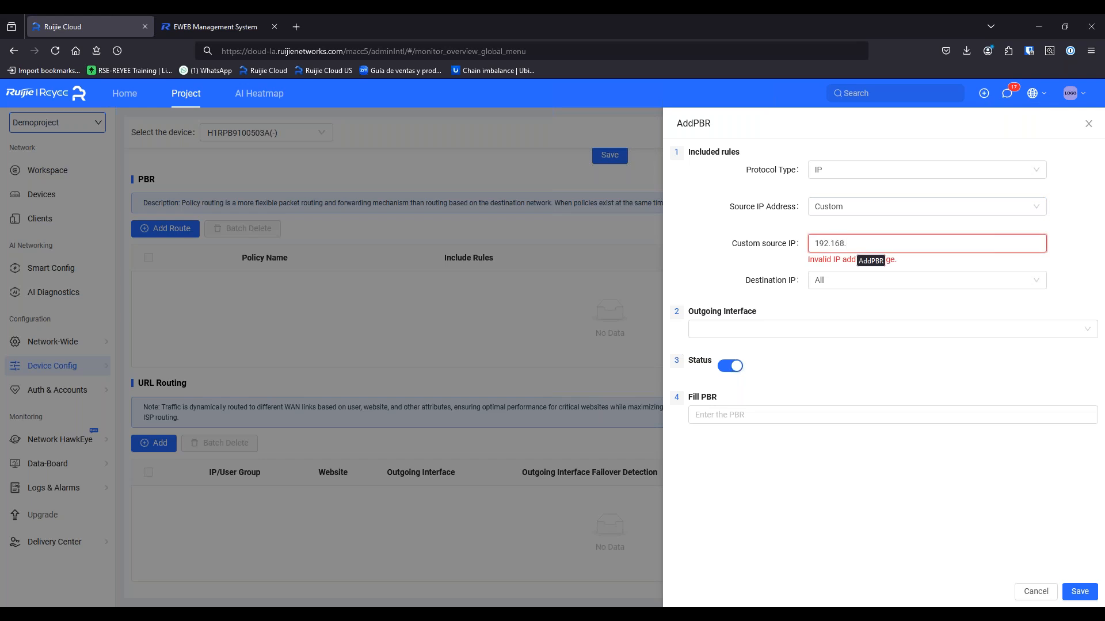
pyautogui.write('2441')
pyautogui.press('BackSpace')
pyautogui.press('BackSpace')
pyautogui.write('.1')
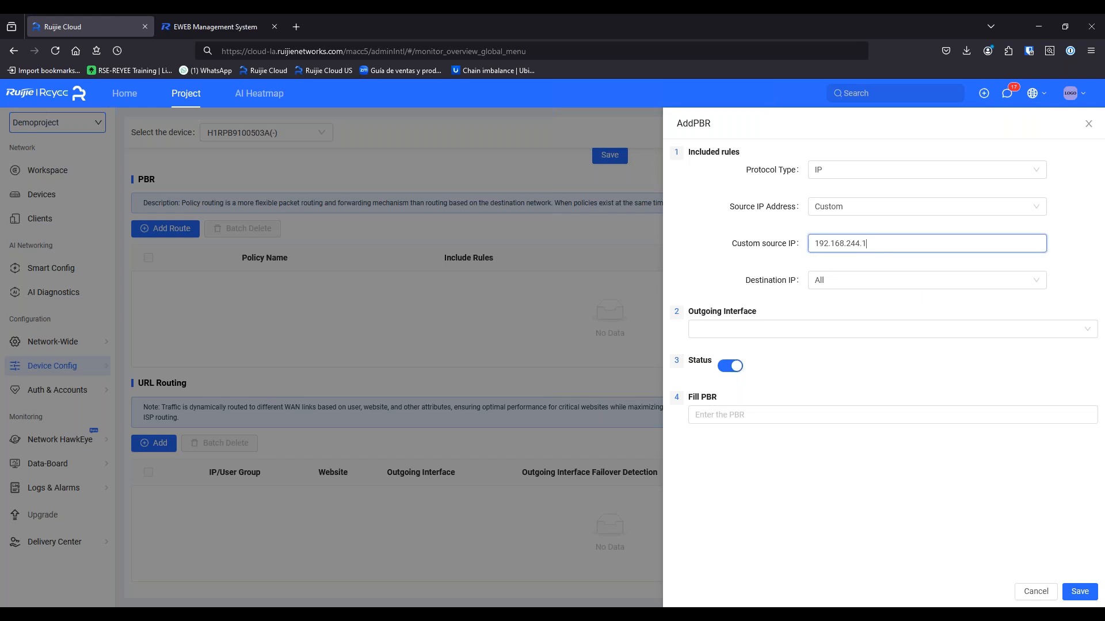
pyautogui.write('-')
pyautogui.hotkey('ctrl', 'a')
pyautogui.hotkey('ctrl', 'c')
pyautogui.press('End')
pyautogui.hotkey('ctrl', 'v')
pyautogui.press('BackSpace')
pyautogui.press('BackSpace')
pyautogui.write('.20')
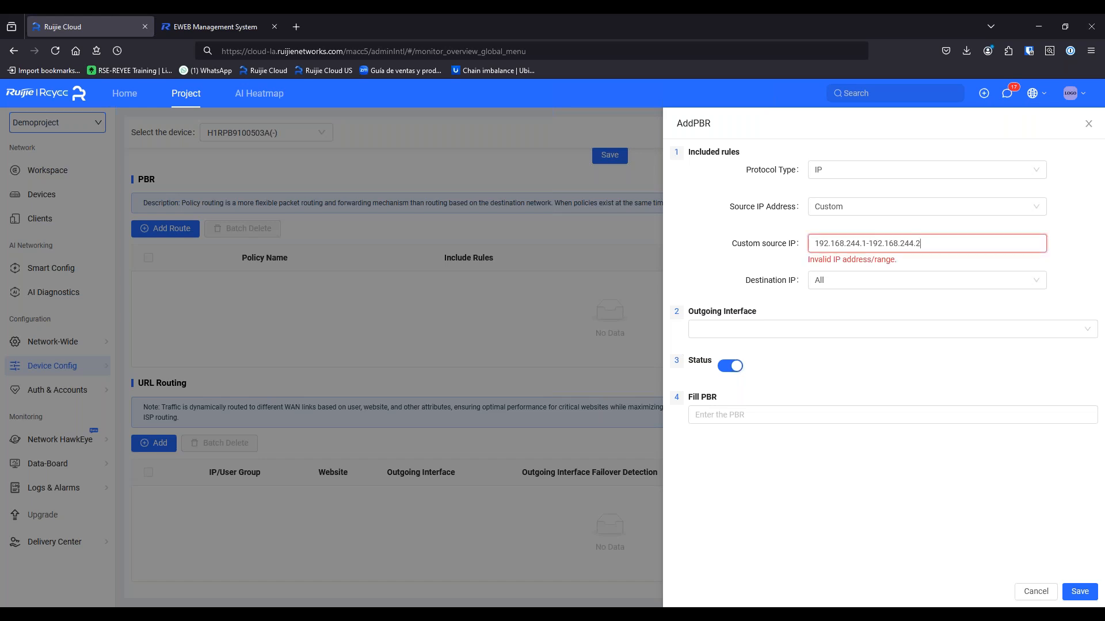
# Set a custom destination, browse outgoing interfaces, then discard the draft and start URL routing
pyautogui.click(895, 284)
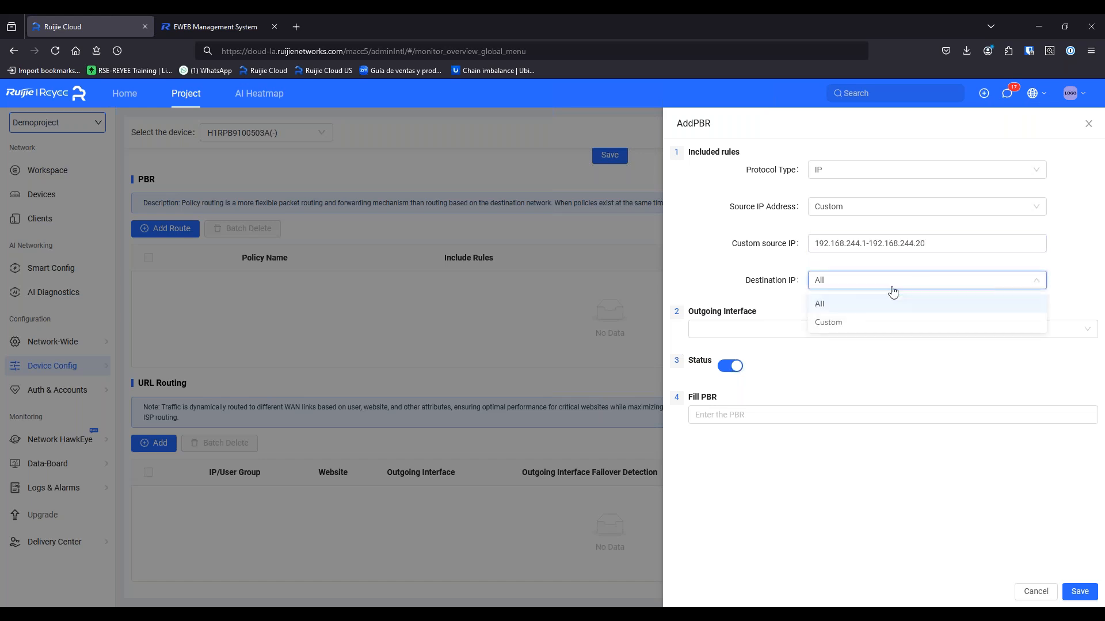
pyautogui.click(868, 322)
pyautogui.click(846, 316)
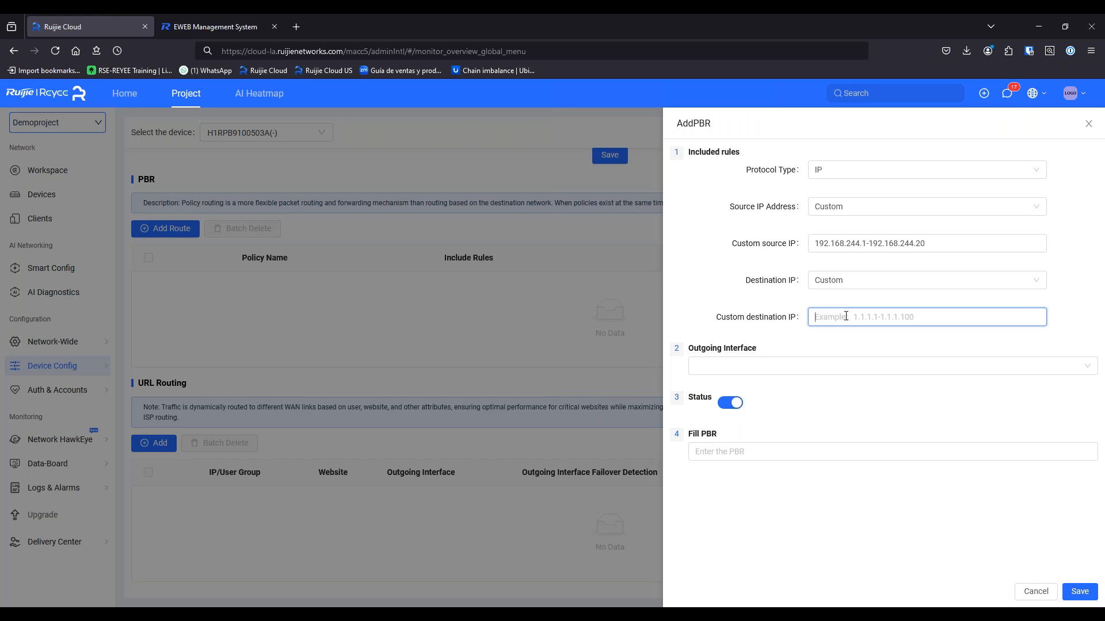
pyautogui.click(759, 370)
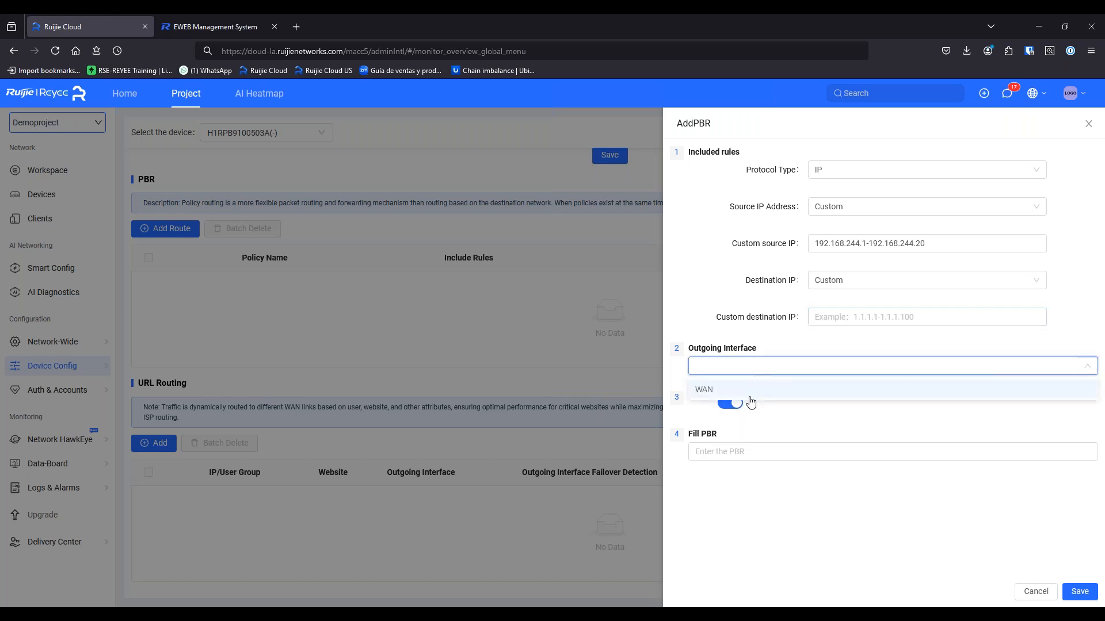
pyautogui.click(787, 423)
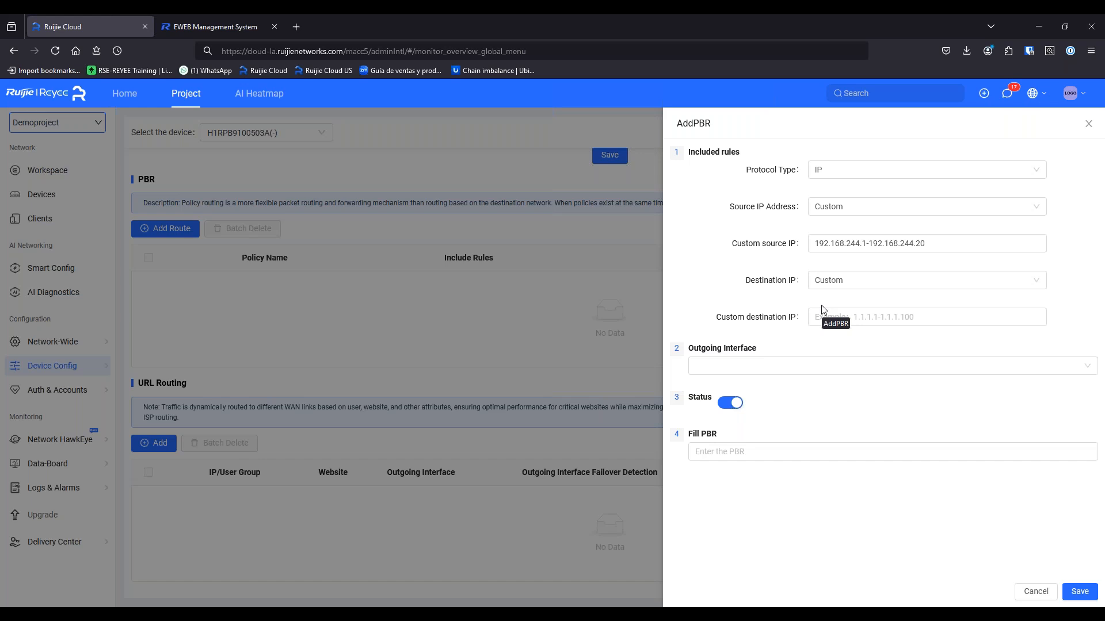
pyautogui.click(806, 366)
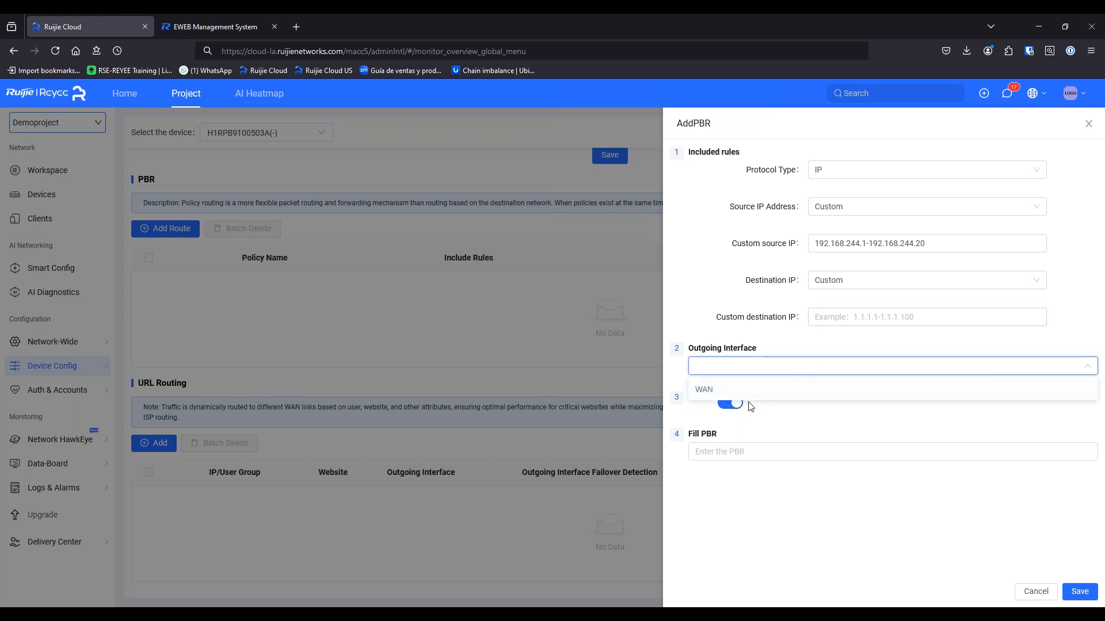
pyautogui.click(826, 320)
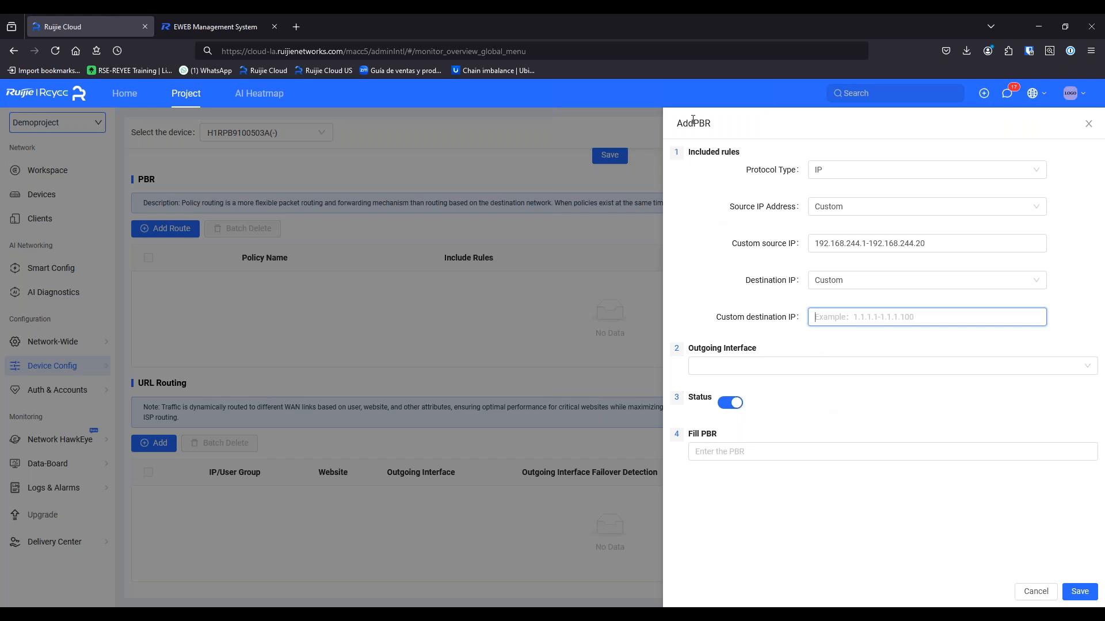
pyautogui.moveTo(694, 123); pyautogui.dragTo(719, 132)
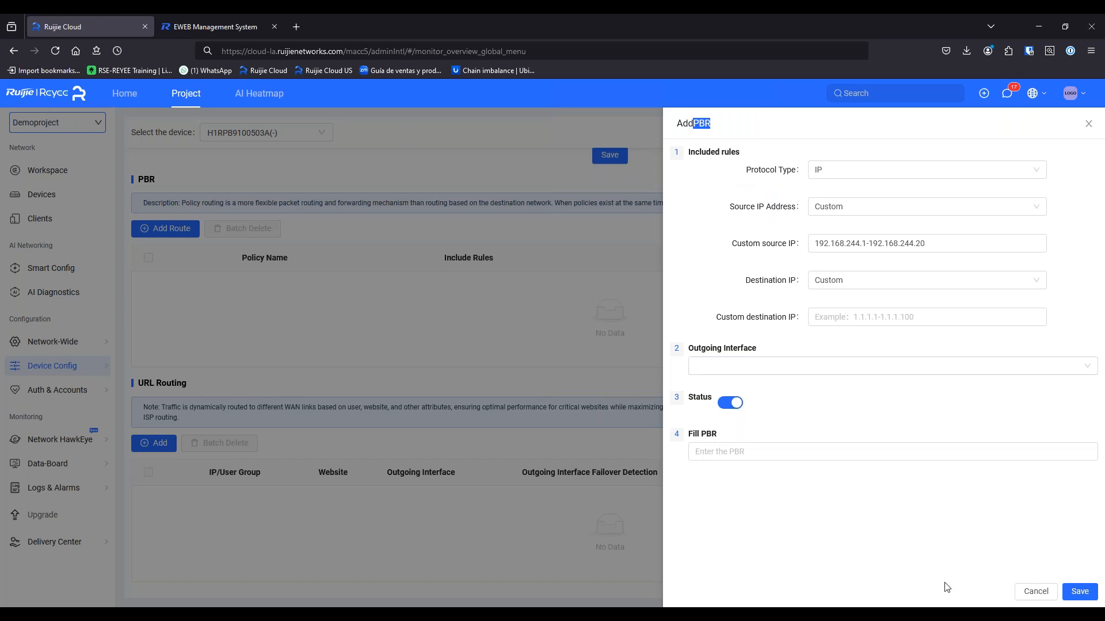
pyautogui.click(746, 452)
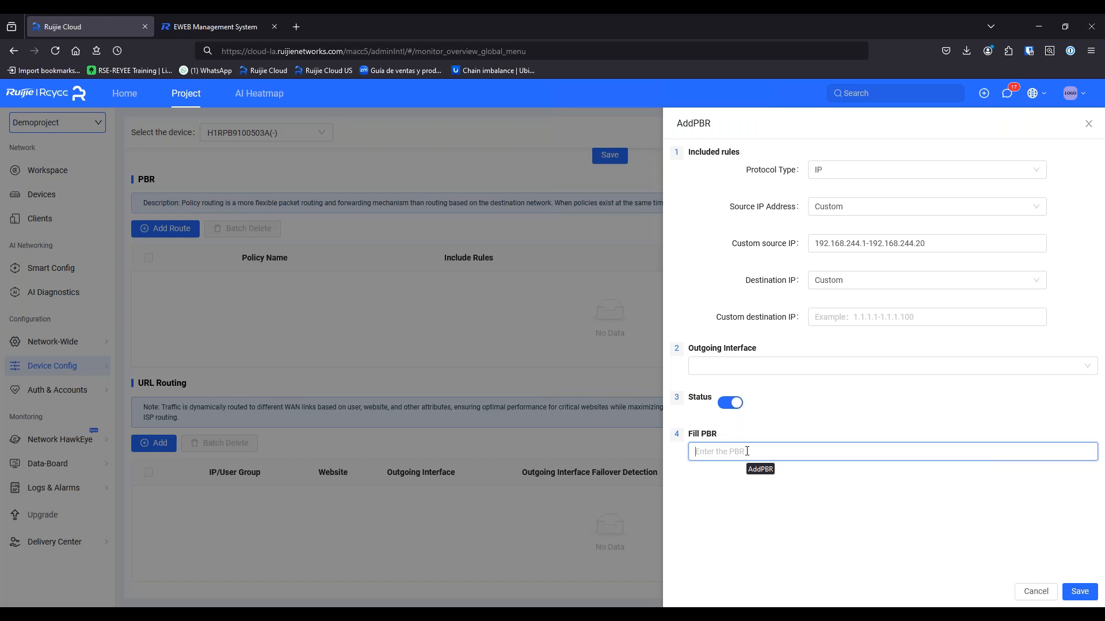
pyautogui.click(1035, 591)
pyautogui.click(159, 444)
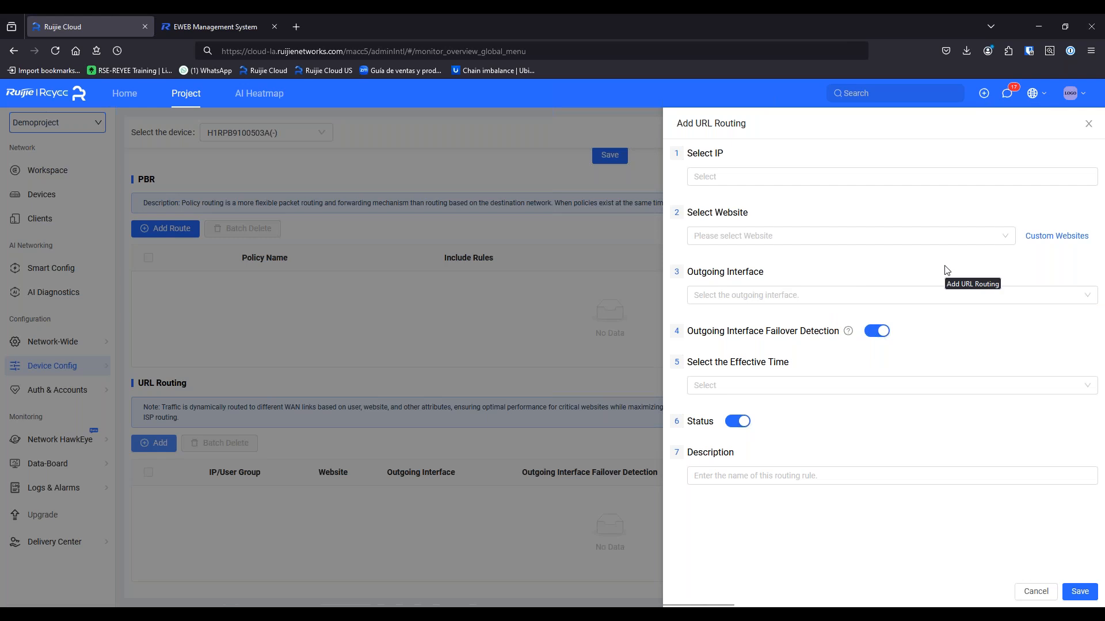
# Browse the custom websites list, then select Guest Network VLAN500 as the source IP
pyautogui.click(1065, 238)
pyautogui.click(776, 402)
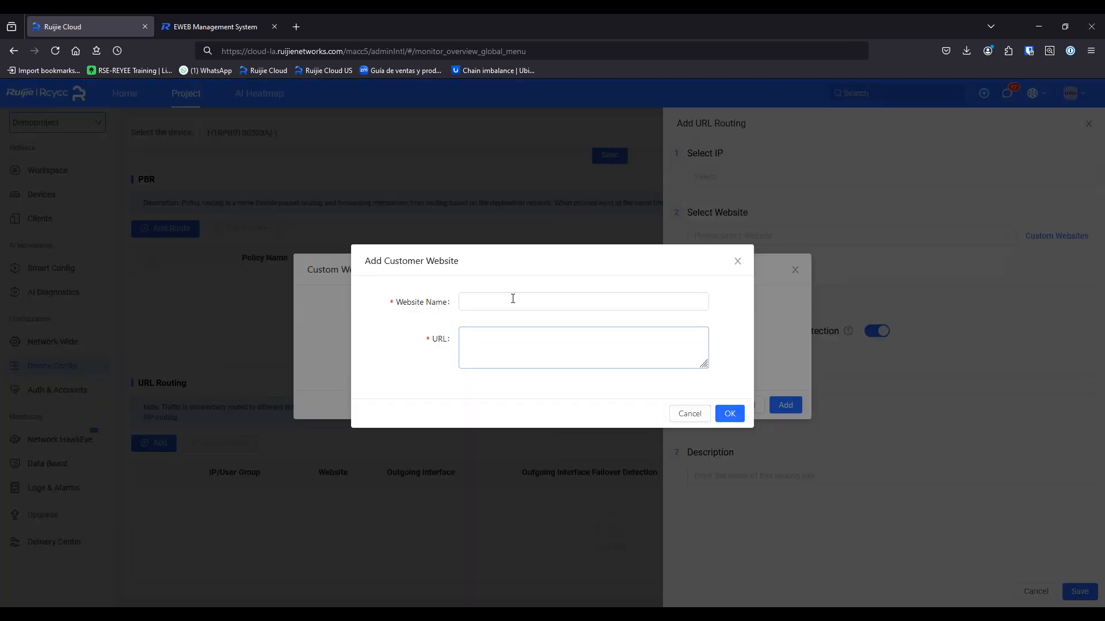
pyautogui.click(694, 415)
pyautogui.click(726, 413)
pyautogui.click(741, 405)
pyautogui.click(740, 178)
pyautogui.click(769, 245)
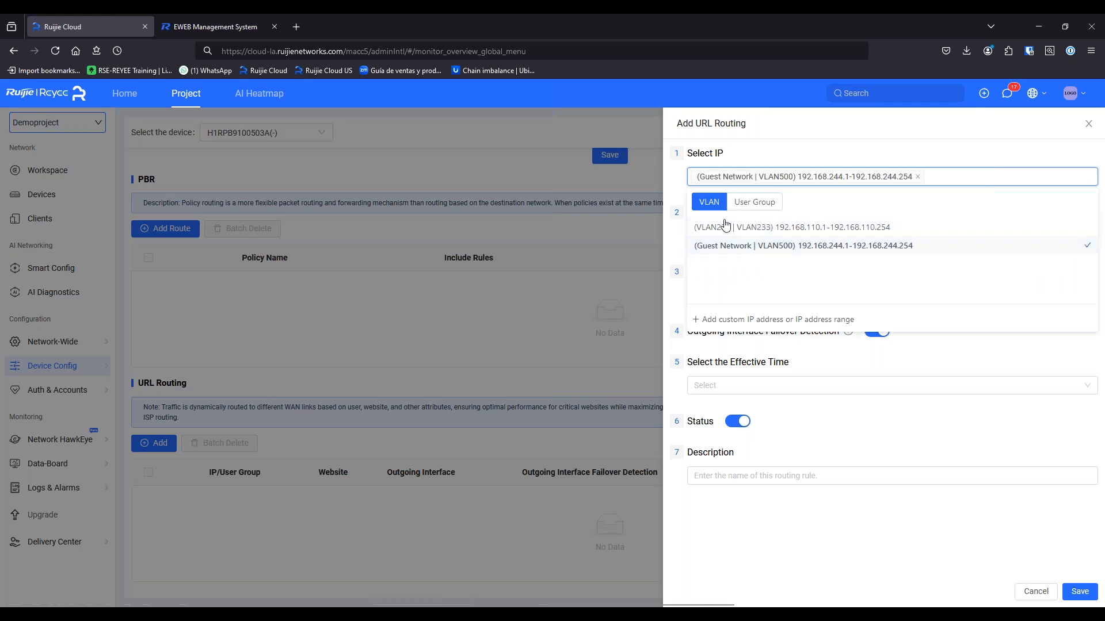
pyautogui.click(869, 190)
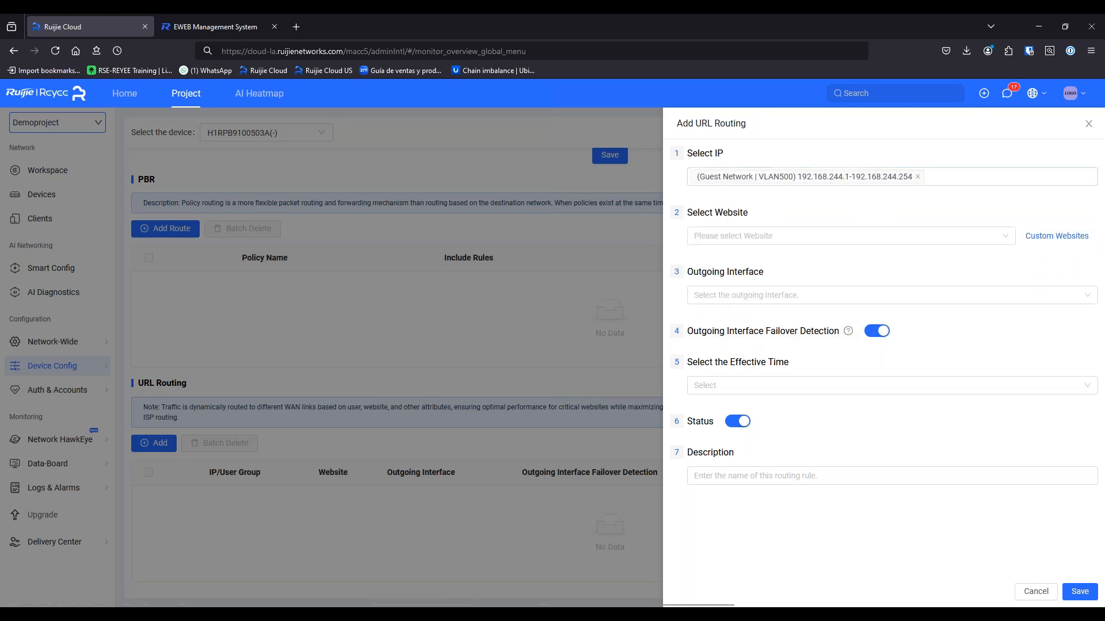
# Pick the games website category, try a custom effective time, then cancel the rule
pyautogui.click(772, 237)
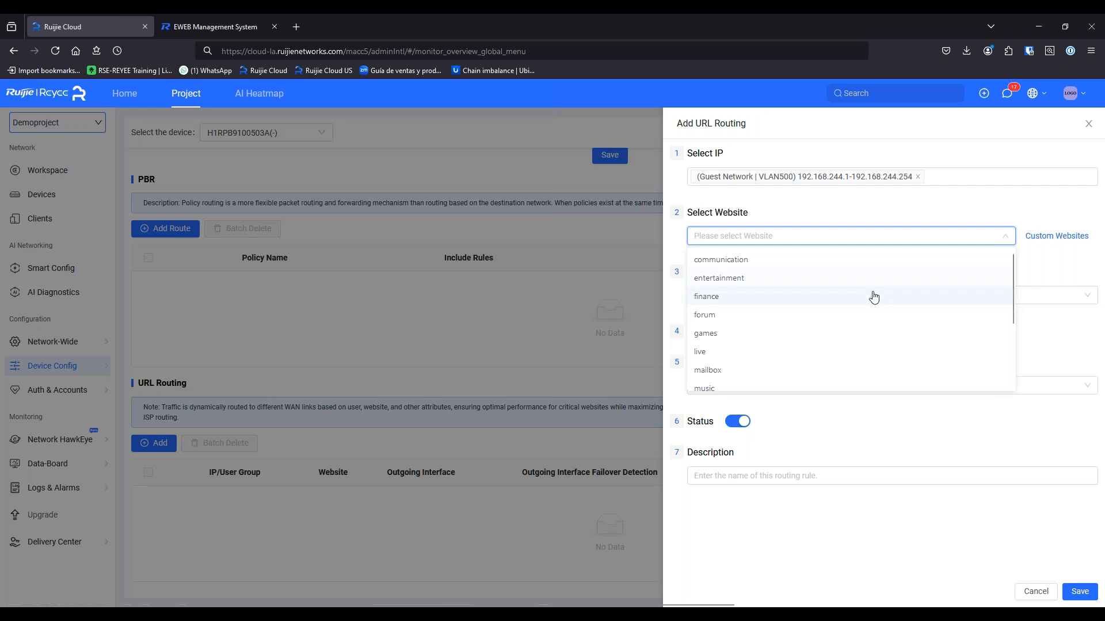
pyautogui.click(734, 334)
pyautogui.click(779, 296)
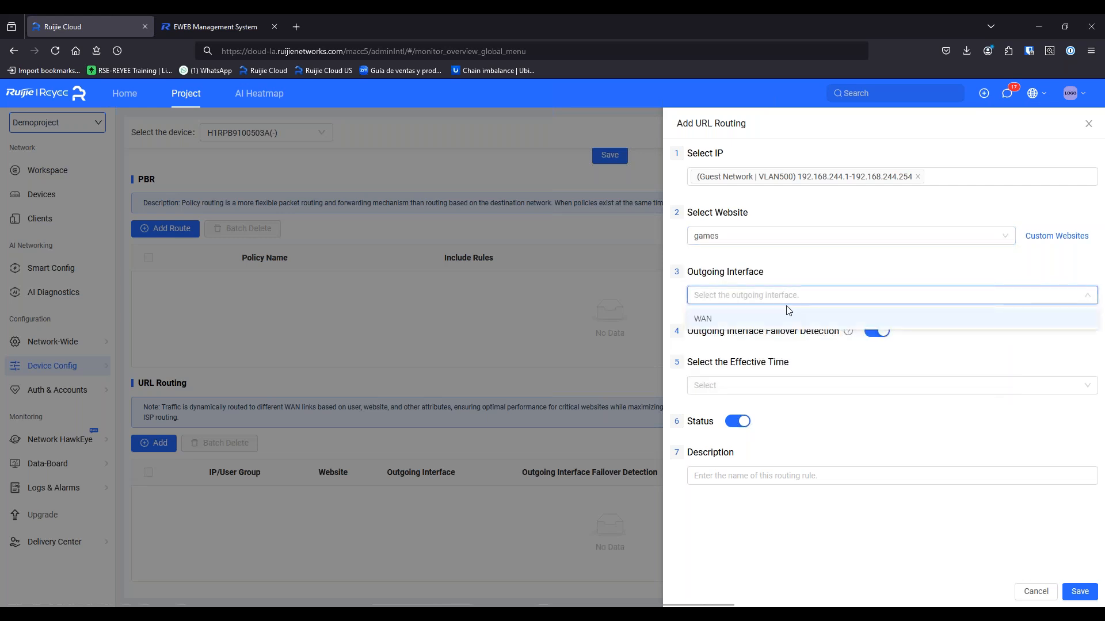
pyautogui.click(803, 524)
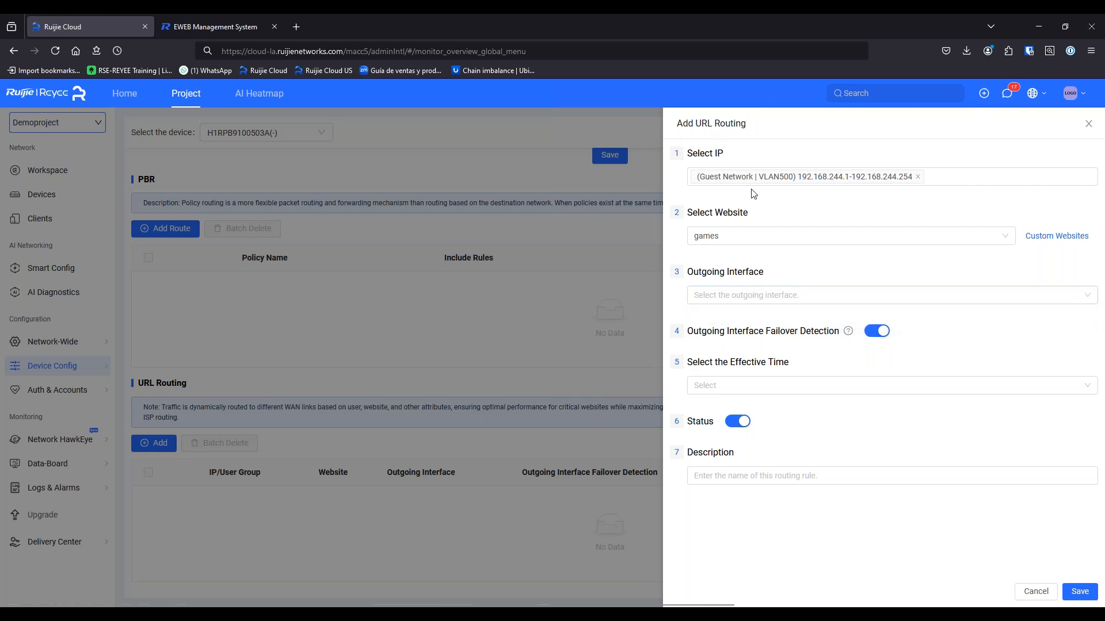
pyautogui.click(764, 396)
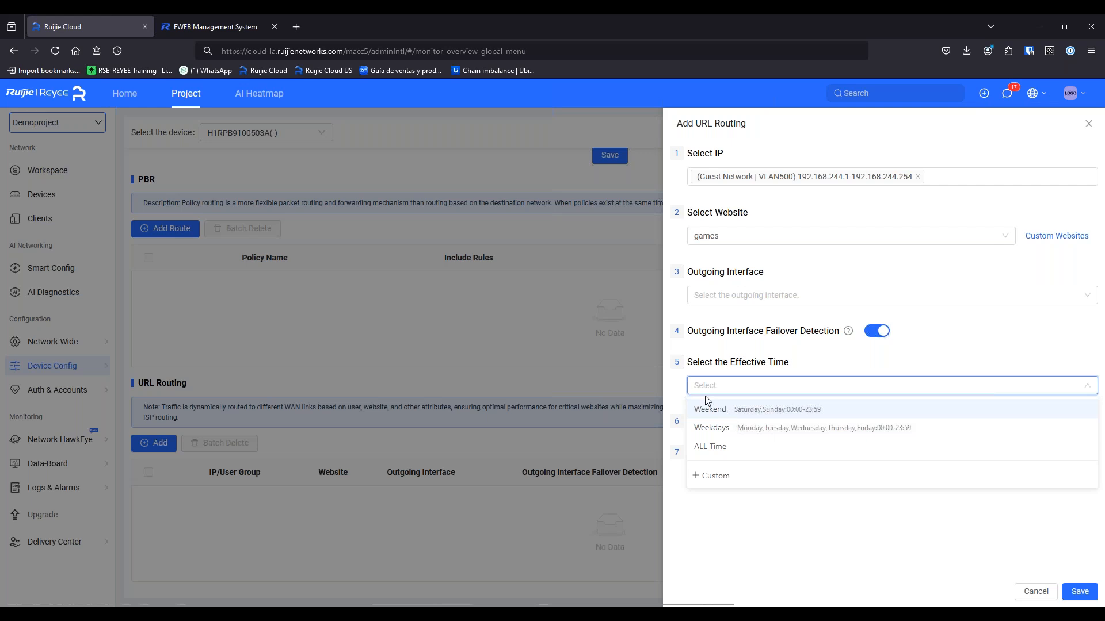
pyautogui.click(724, 477)
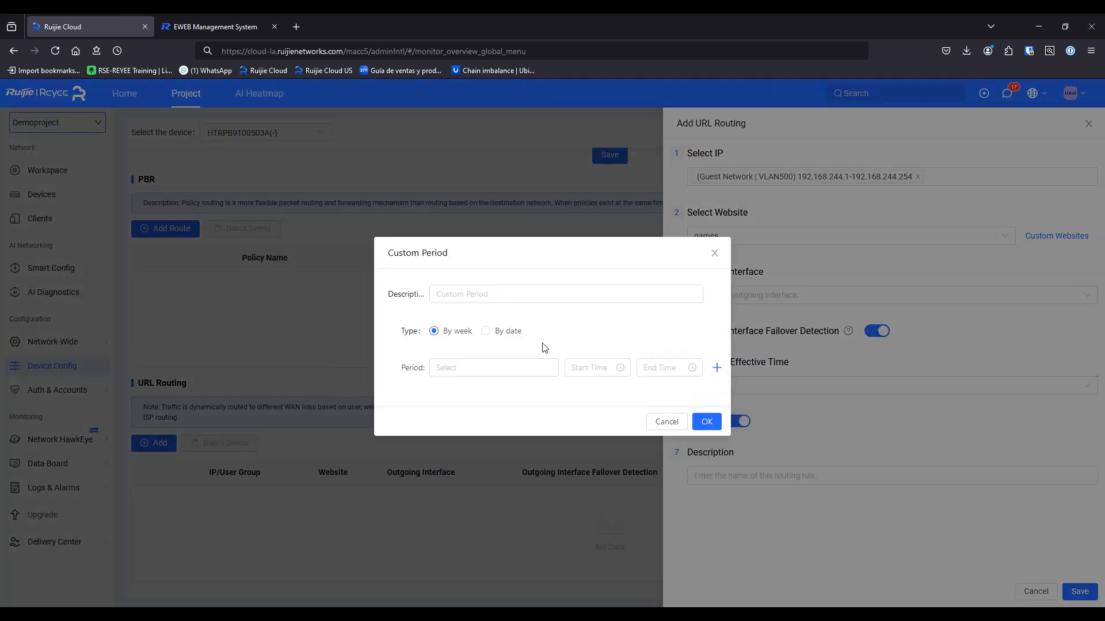
pyautogui.click(677, 424)
pyautogui.click(832, 481)
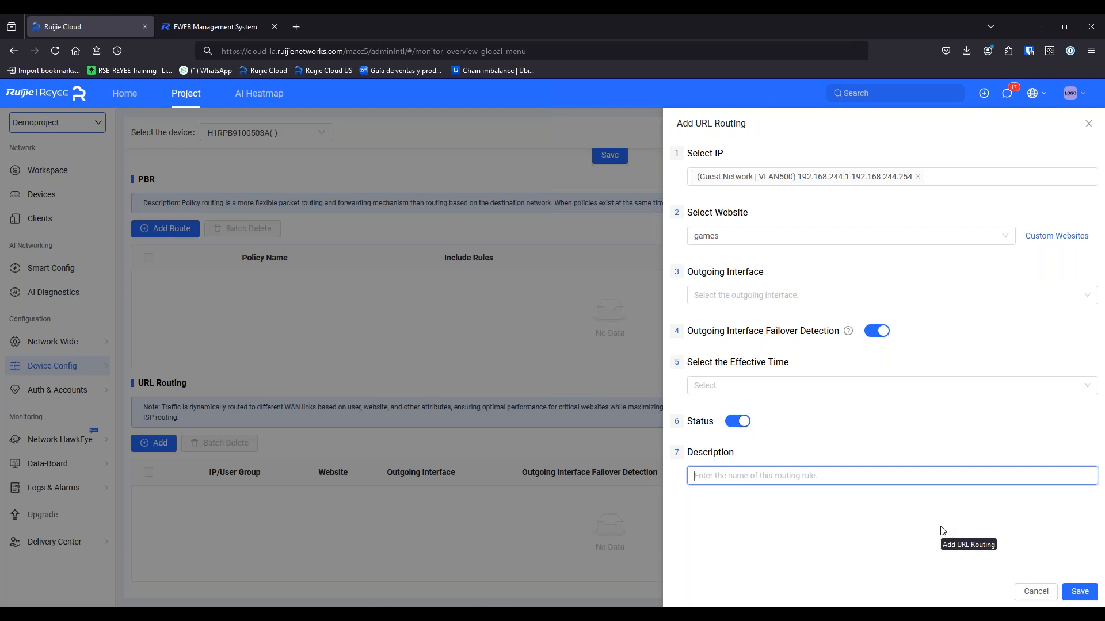
pyautogui.click(1034, 590)
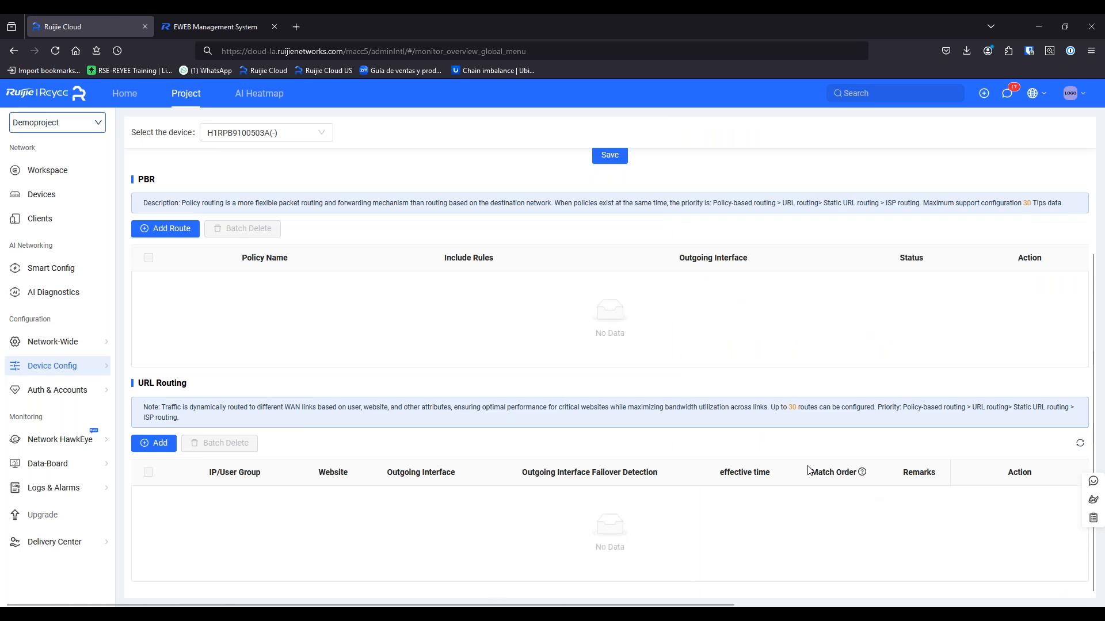
# Choose Gateway > Dynamic DNS from the Device Config menu
pyautogui.moveTo(91, 370)
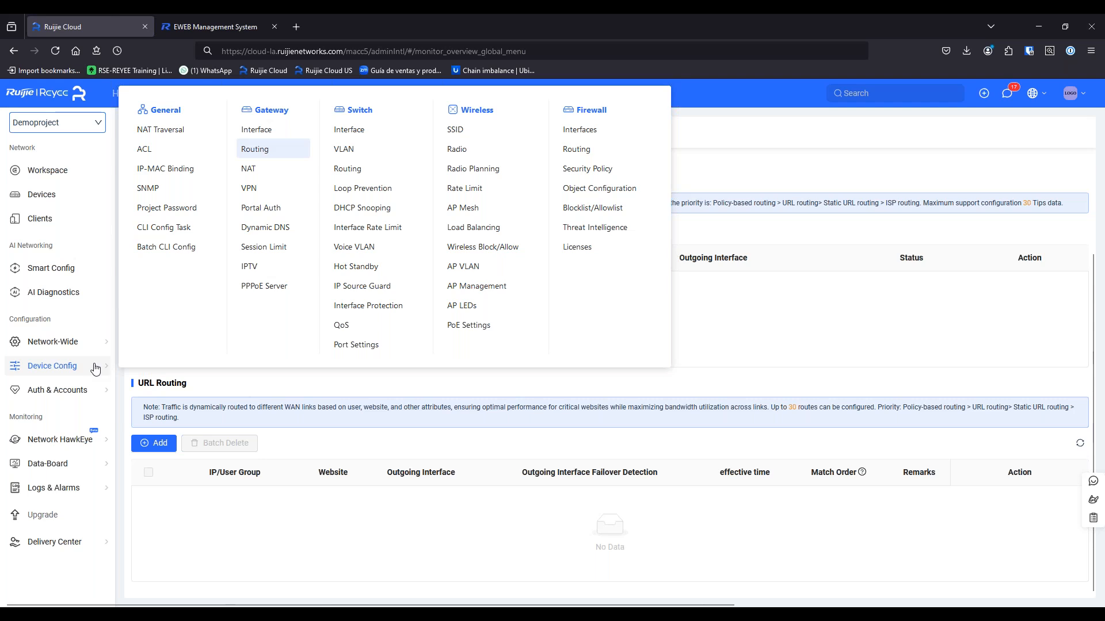
pyautogui.click(263, 229)
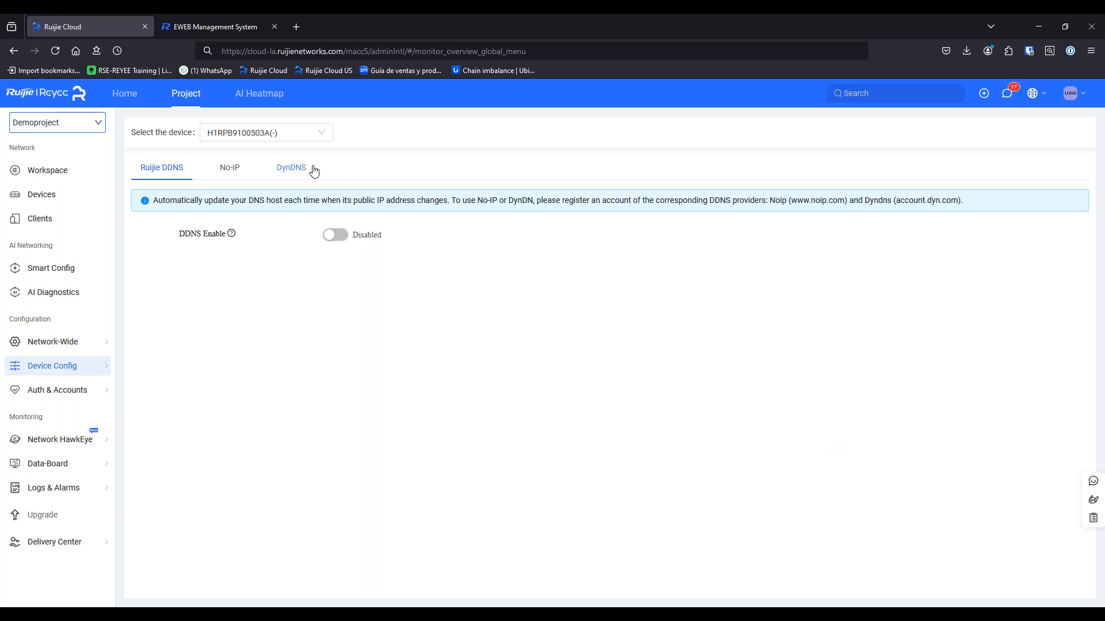
# Look through the DynDNS and No-IP provider tabs before returning to Ruijie DDNS
pyautogui.click(292, 176)
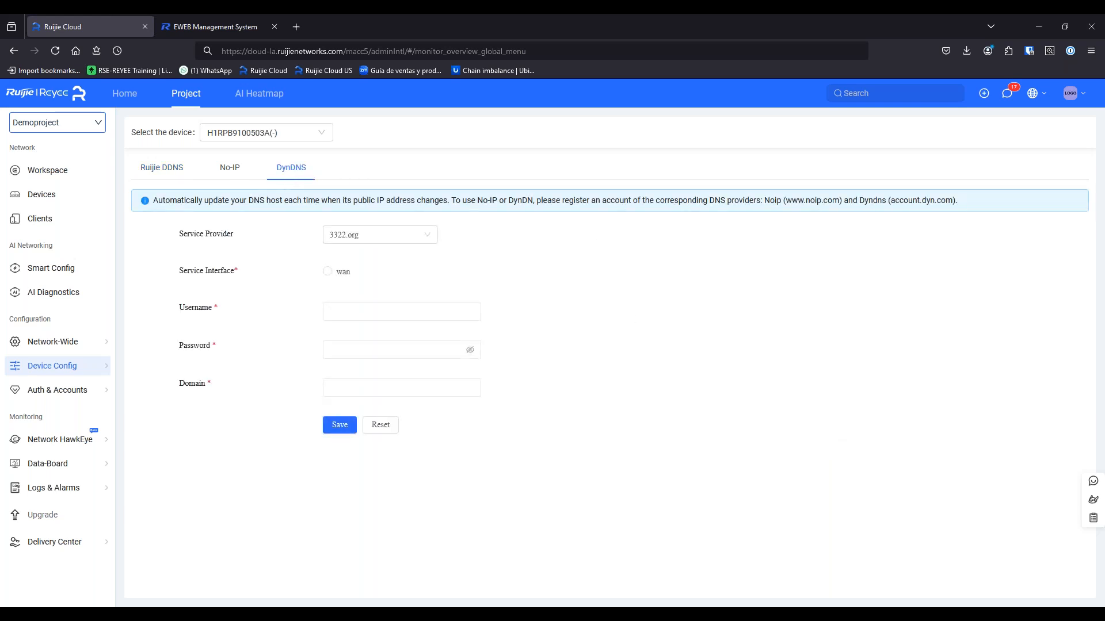
pyautogui.click(384, 240)
pyautogui.click(525, 267)
pyautogui.click(235, 176)
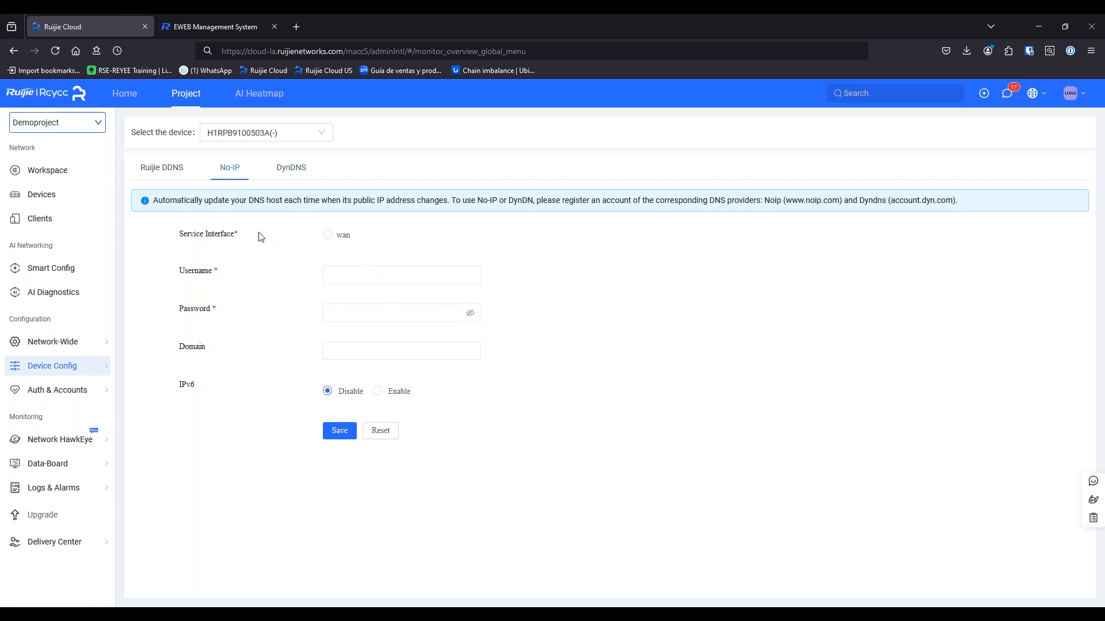
pyautogui.click(145, 179)
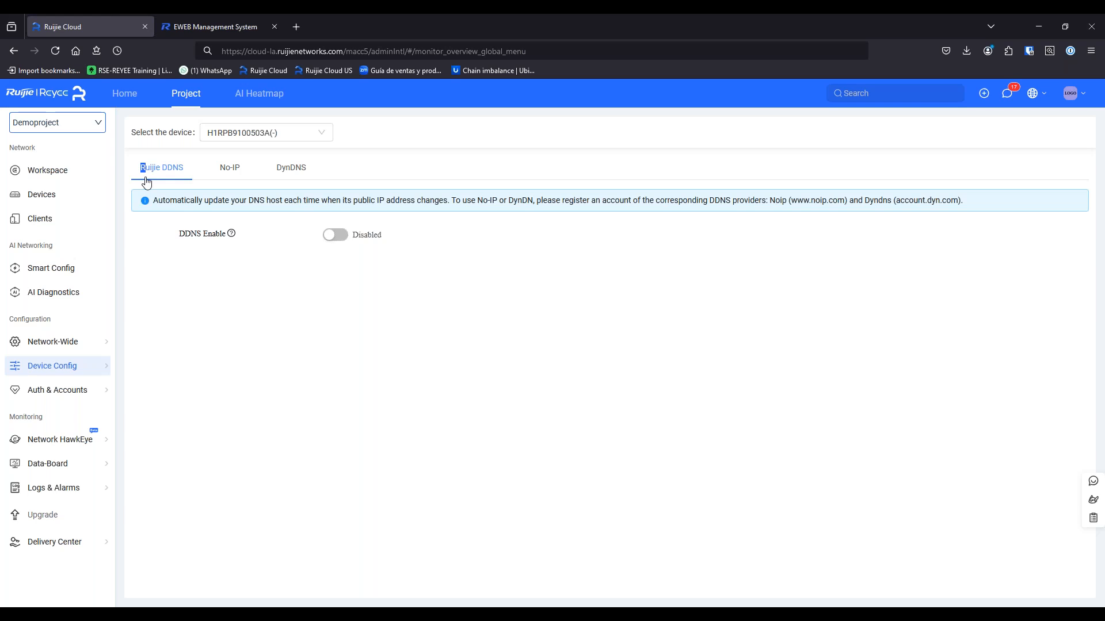
# Enable Ruijie DDNS with prefix epcomvpn and suffix .reyeeddnsa.com, and copy the domain
pyautogui.click(337, 237)
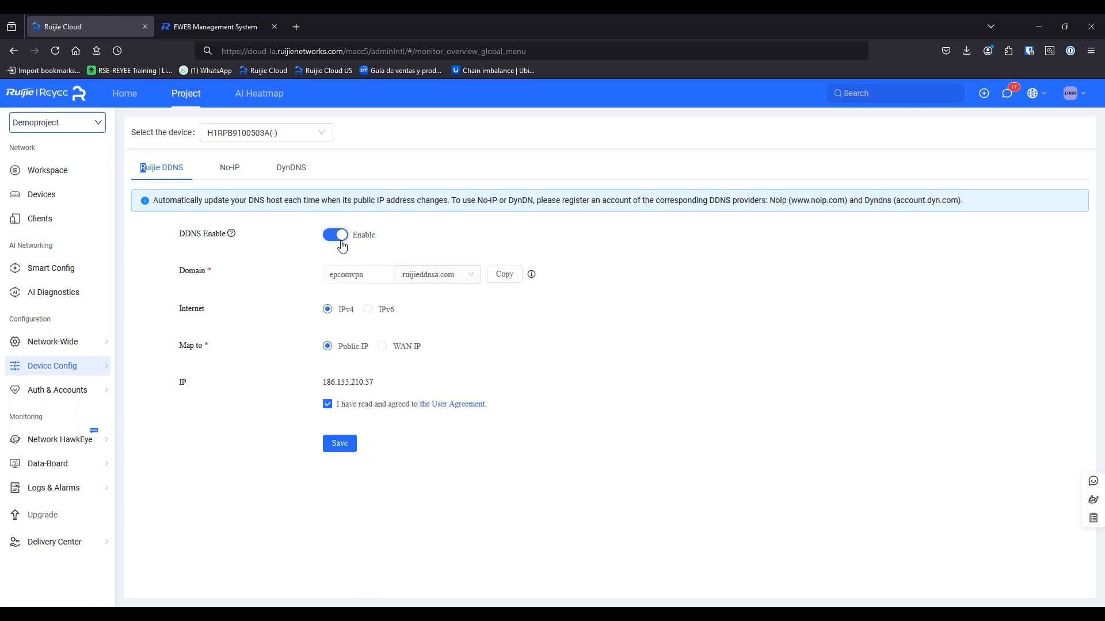
pyautogui.doubleClick(369, 275)
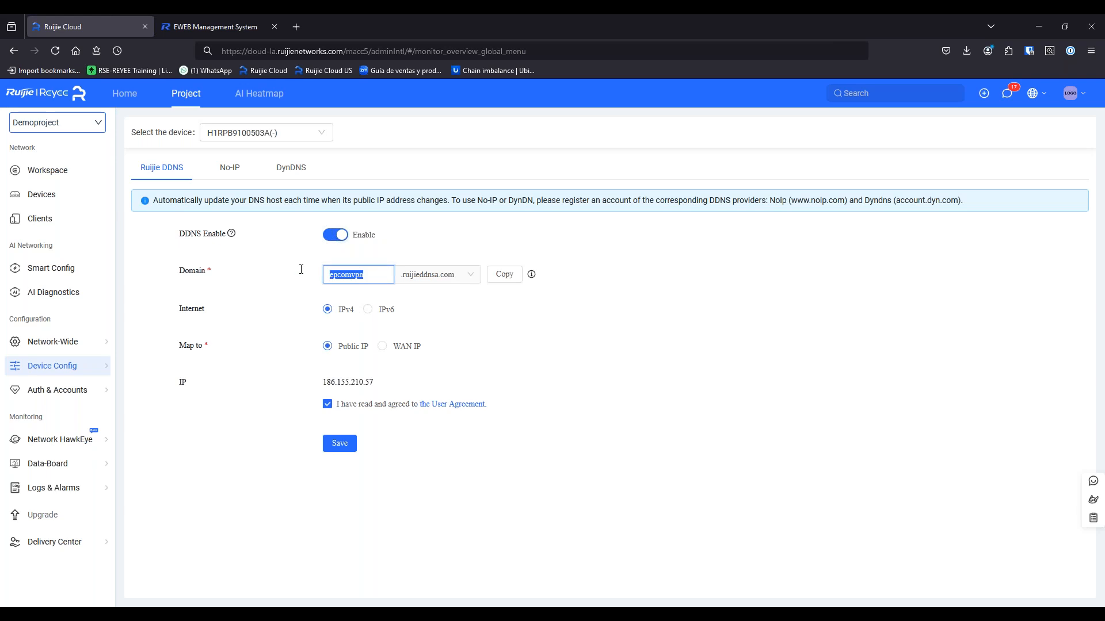
pyautogui.click(421, 301)
pyautogui.click(422, 279)
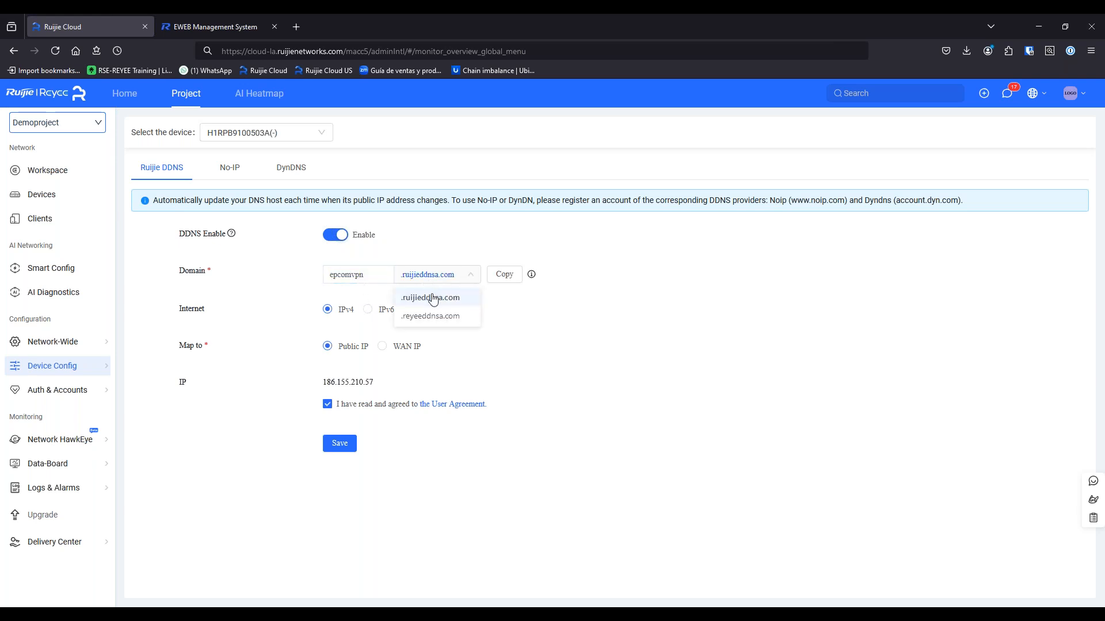
pyautogui.click(453, 318)
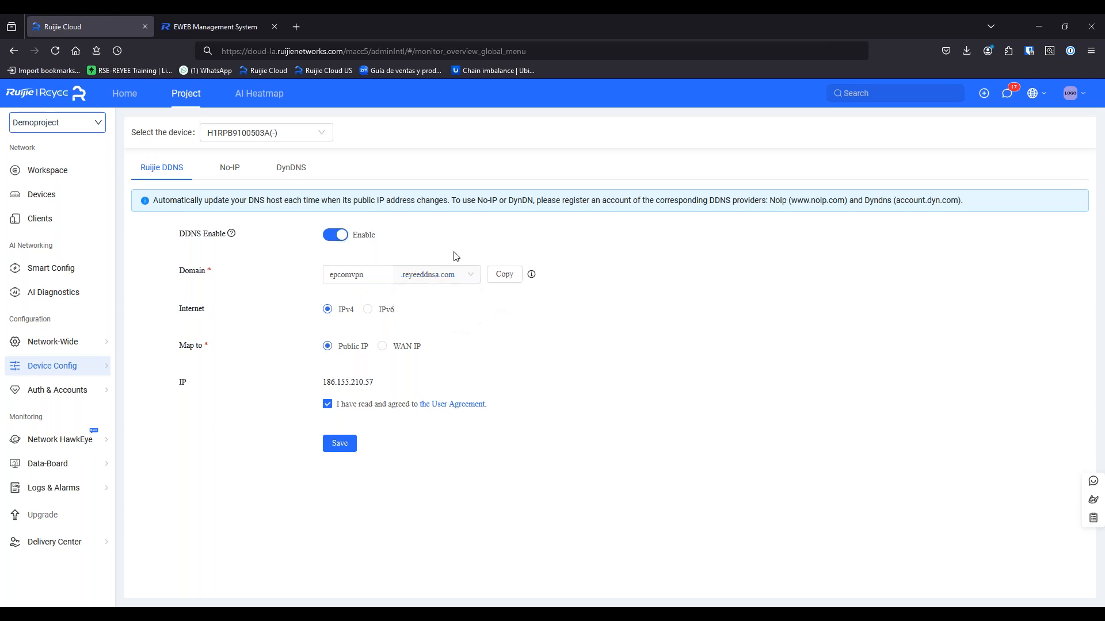
pyautogui.click(502, 276)
pyautogui.moveTo(382, 387); pyautogui.dragTo(320, 381)
pyautogui.click(320, 381)
pyautogui.click(383, 347)
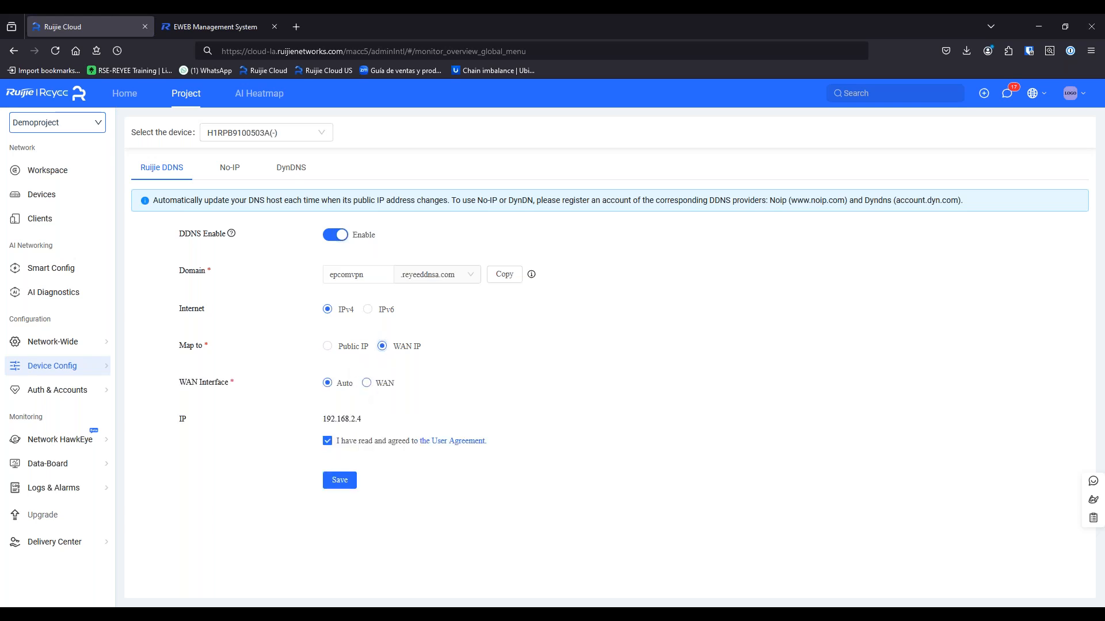
pyautogui.click(367, 385)
pyautogui.click(331, 385)
pyautogui.click(332, 348)
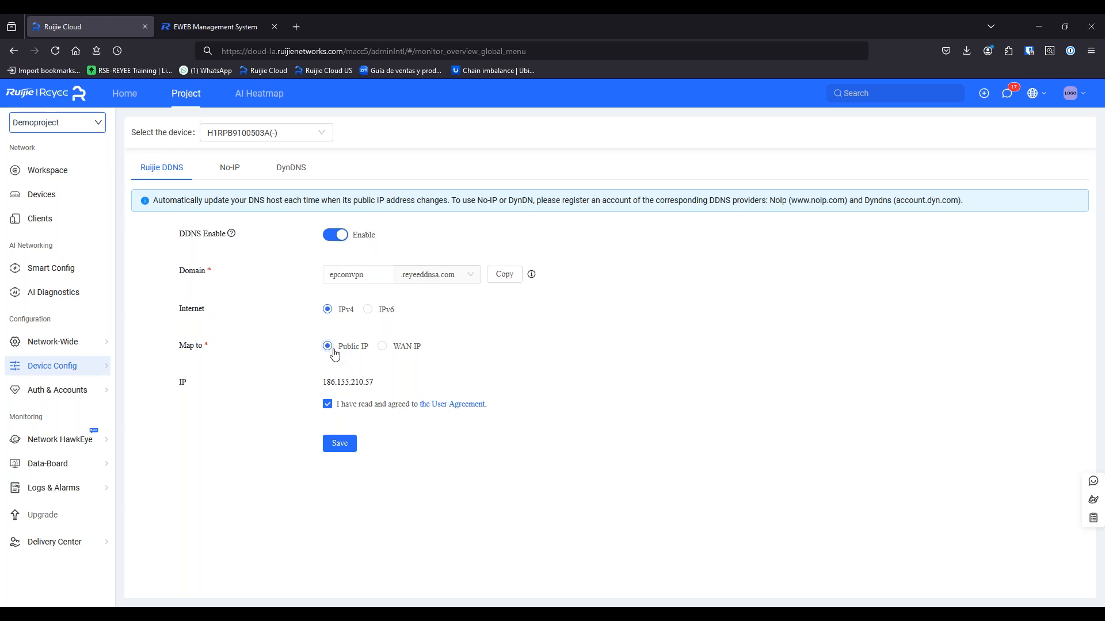
pyautogui.click(341, 445)
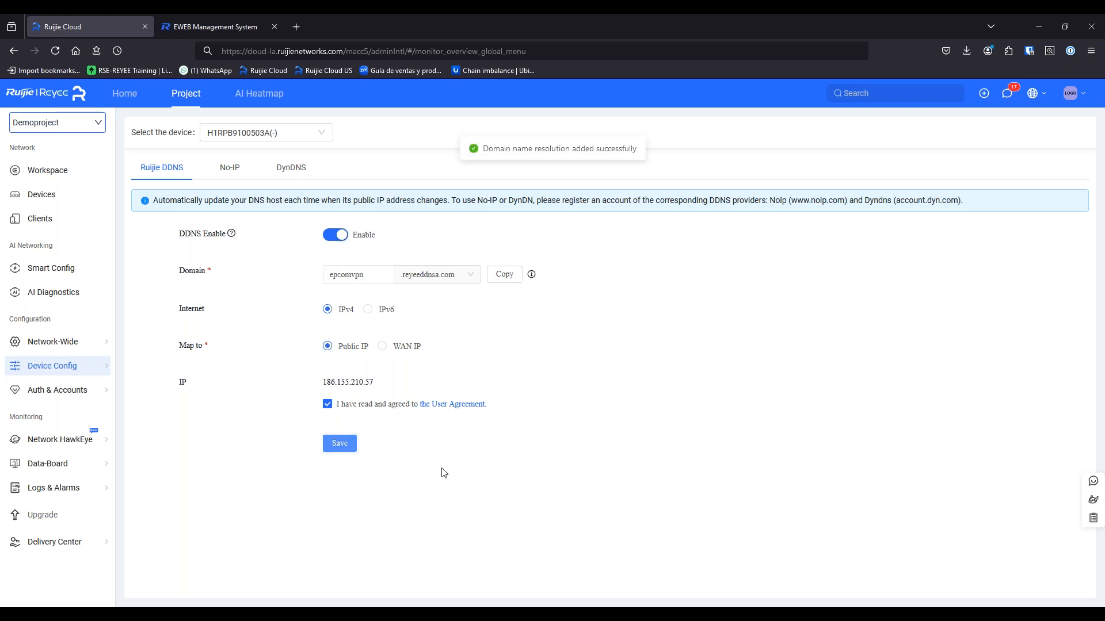
pyautogui.press('super+r')
pyautogui.press('Return')
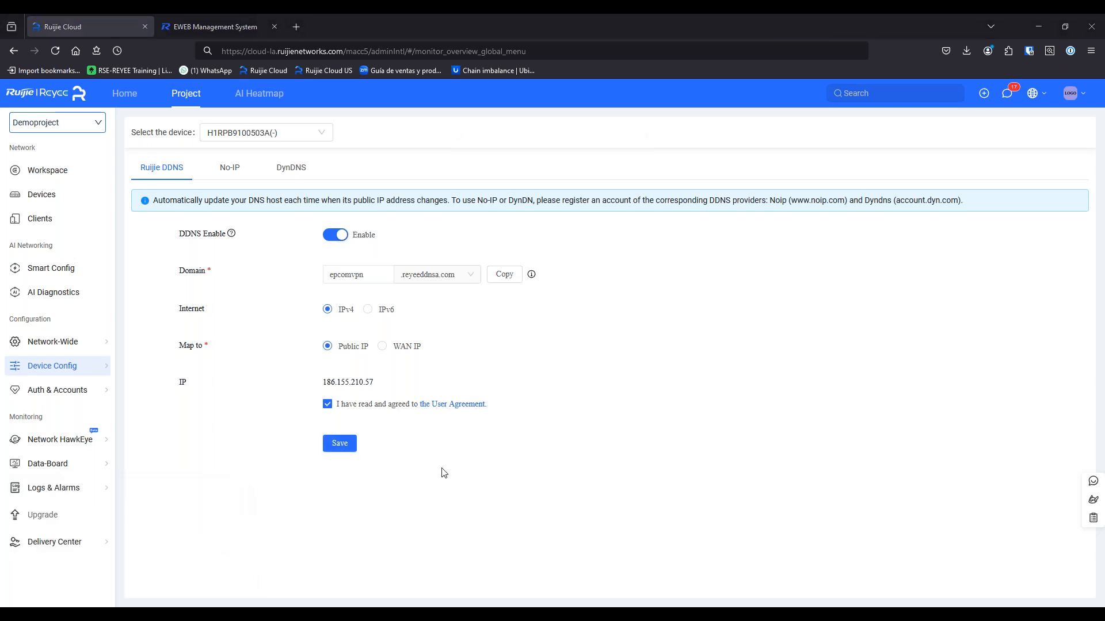
# Run nslookup on the pasted domain epcomvpn.reyeeddnsa.com
pyautogui.write('nslookup')
pyautogui.press('BackSpace')
pyautogui.press('BackSpace')
pyautogui.press('BackSpace')
pyautogui.press('BackSpace')
pyautogui.write('okup')
pyautogui.hotkey('ctrl', 'v')
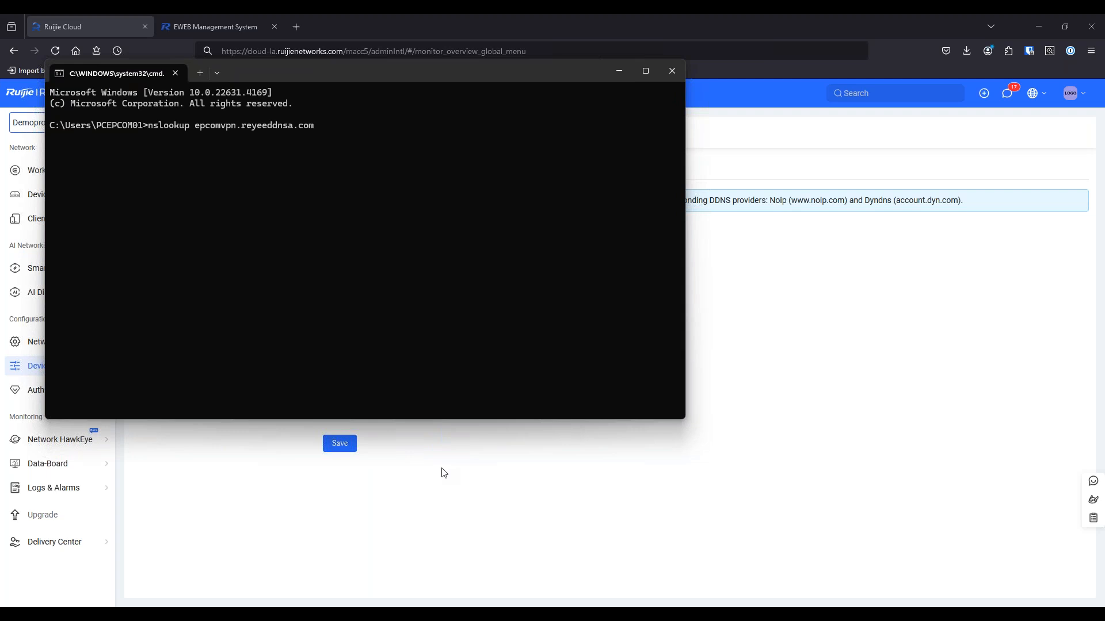
pyautogui.press('Return')
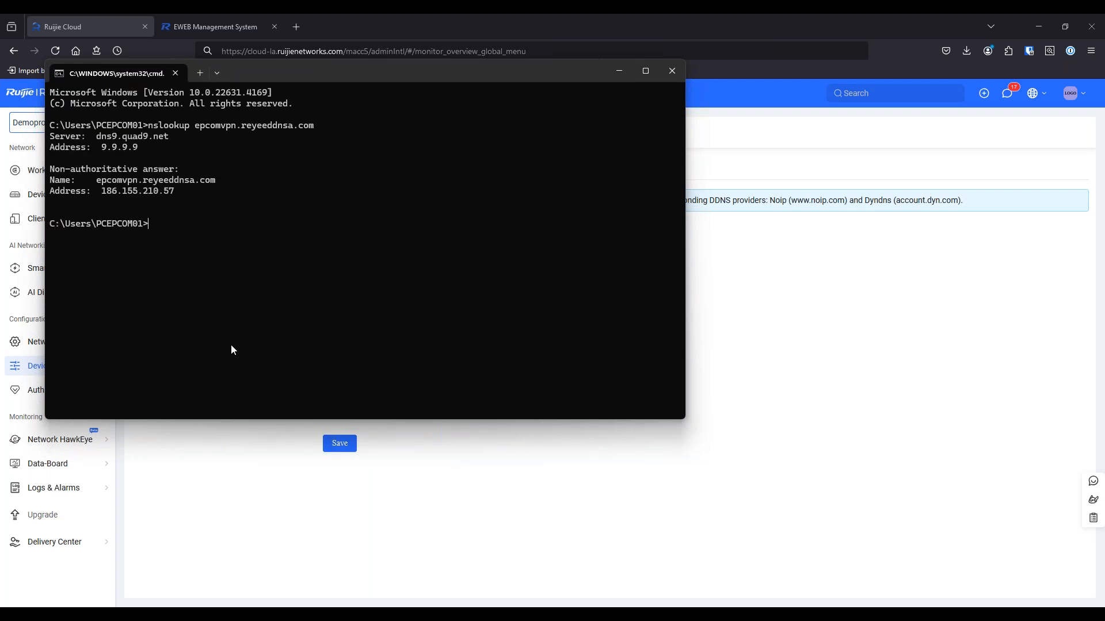
# Copy the resolved domain from the lookup answer and close Command Prompt
pyautogui.moveTo(450, 74); pyautogui.dragTo(923, 205)
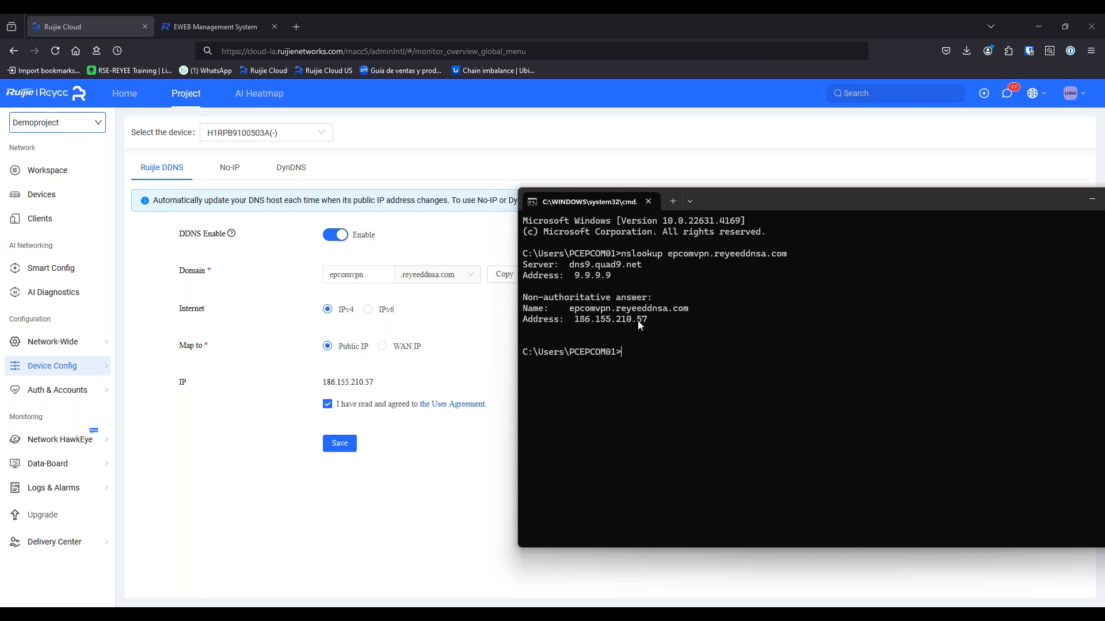
pyautogui.moveTo(751, 198); pyautogui.dragTo(675, 173)
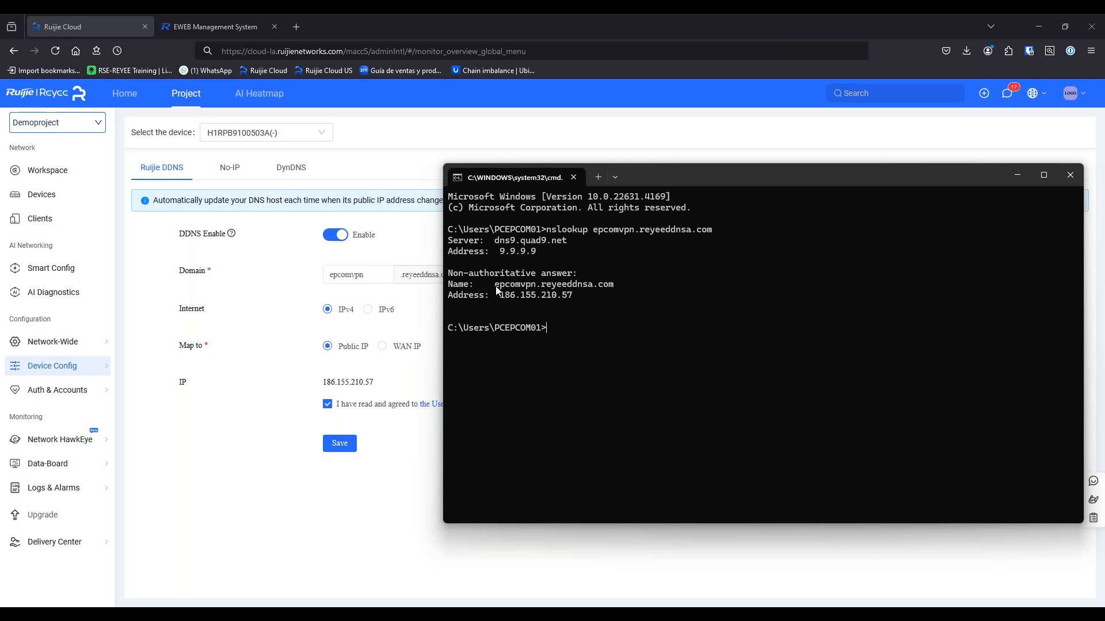
pyautogui.moveTo(496, 290); pyautogui.dragTo(612, 290)
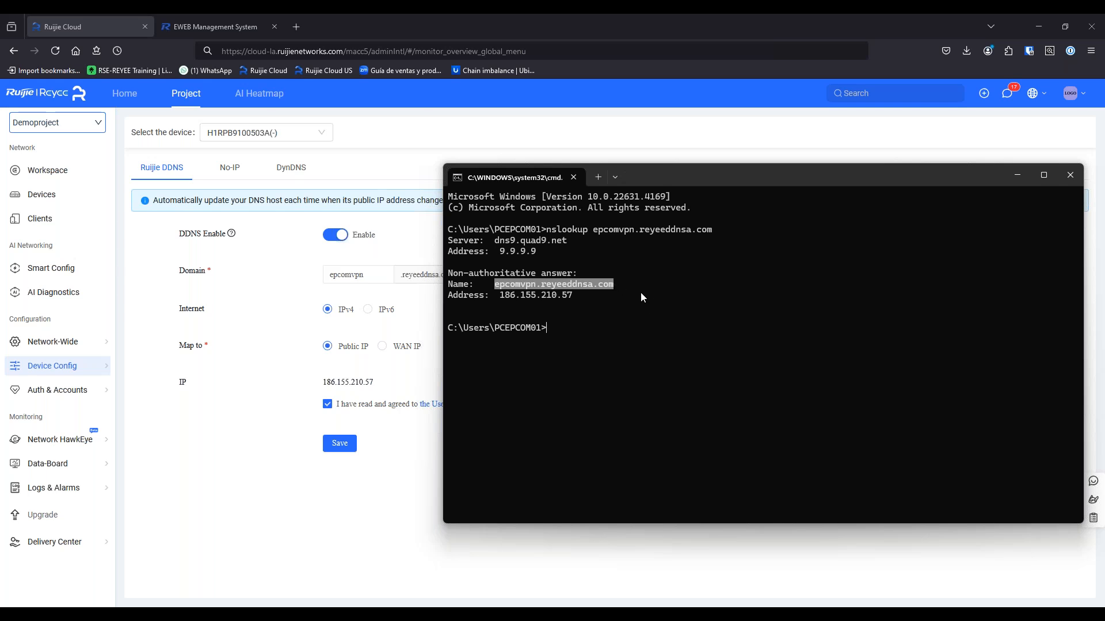
pyautogui.hotkey('ctrl', 'c')
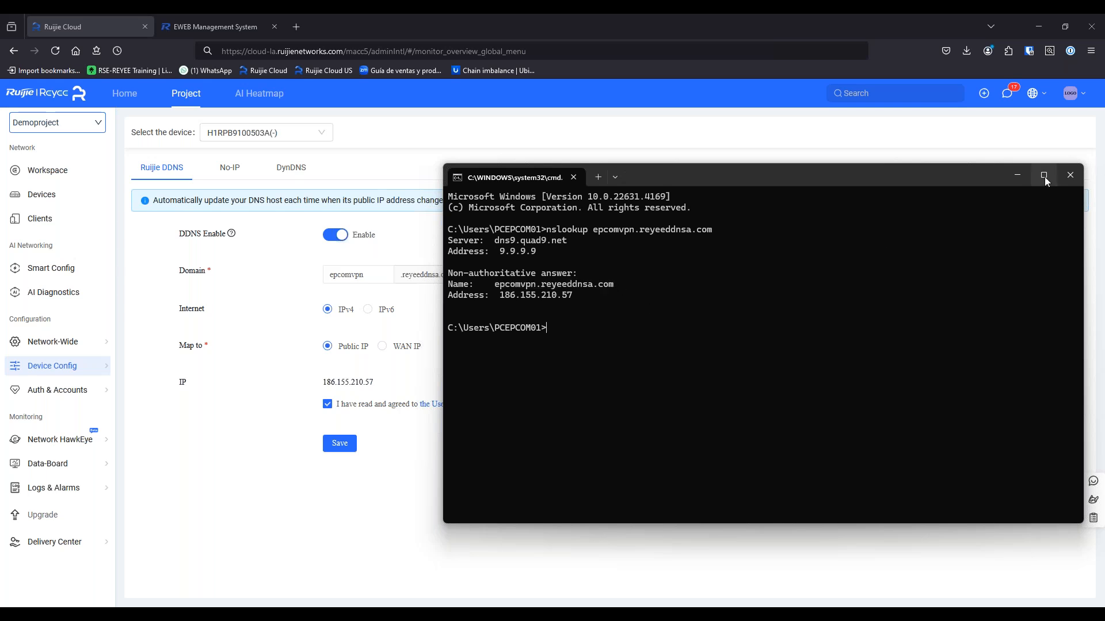
pyautogui.click(1070, 175)
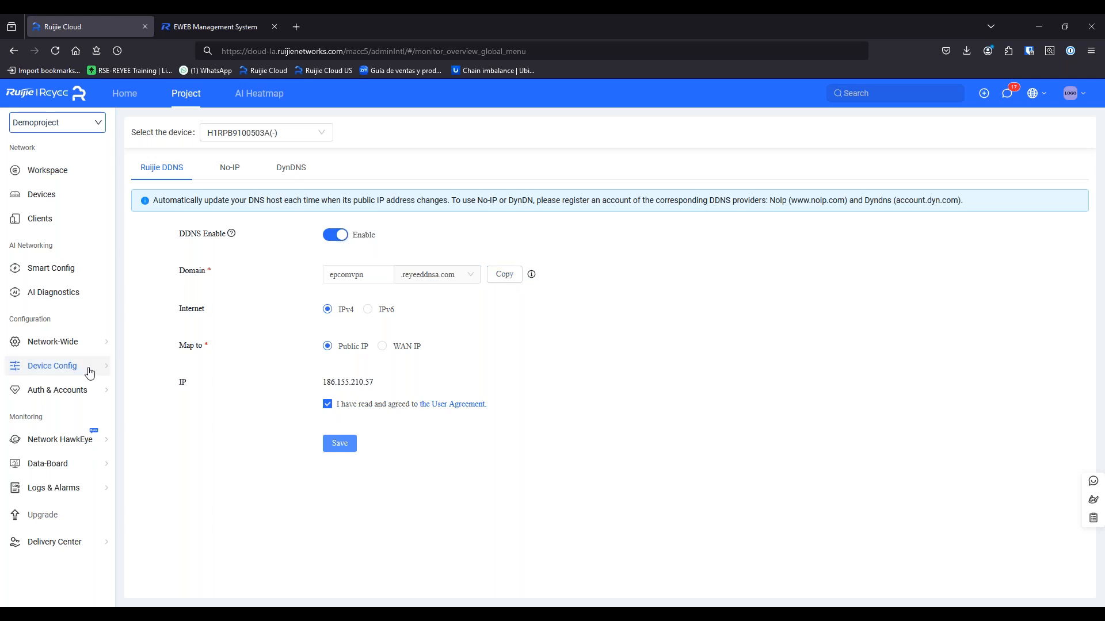
# Create a remote eWeb tunnel to the EG105G-P-V2 gateway with a shortened expiry
pyautogui.moveTo(90, 373)
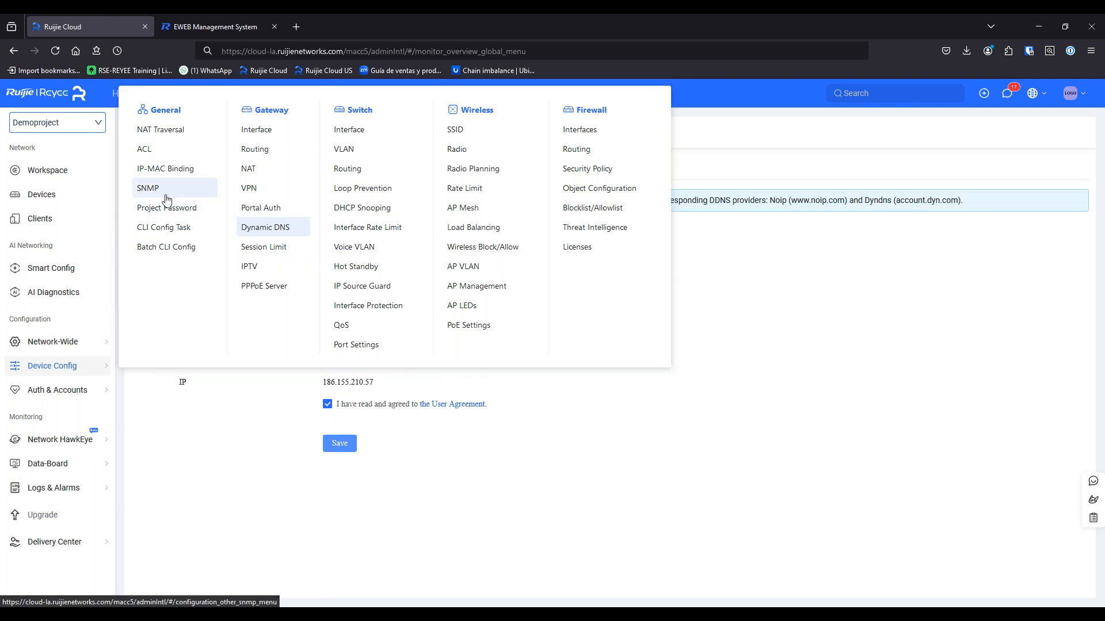
pyautogui.click(70, 195)
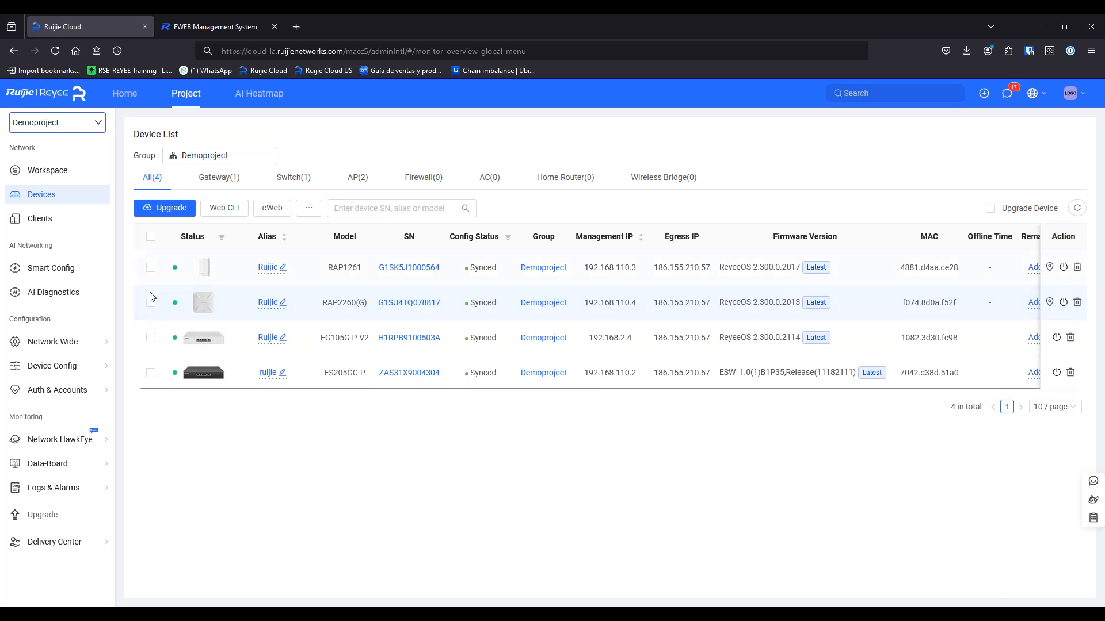
pyautogui.click(151, 338)
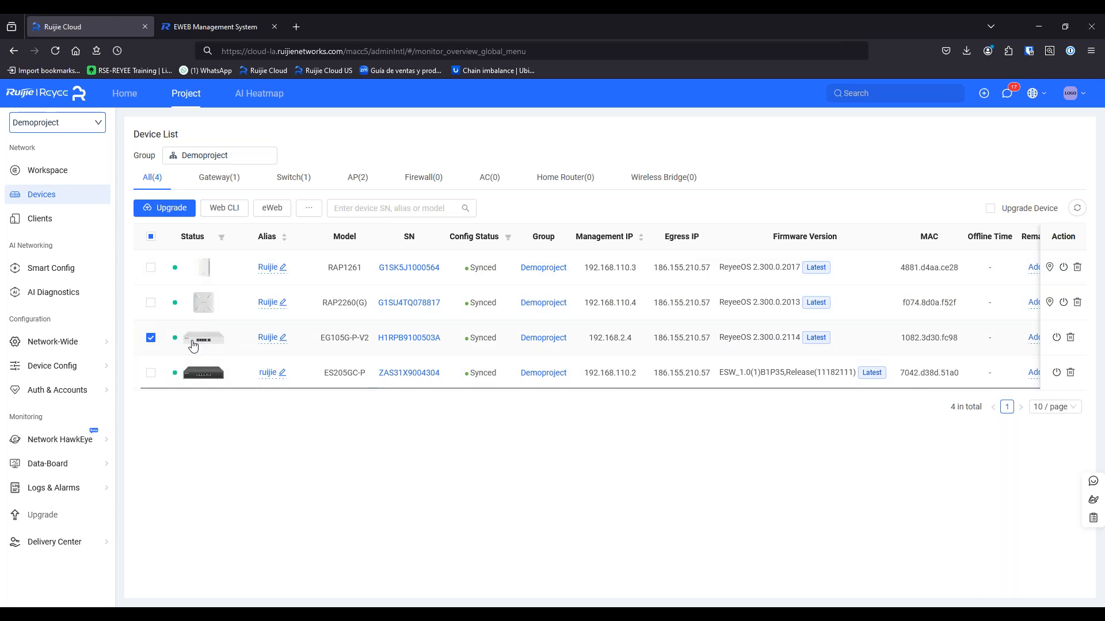
pyautogui.click(272, 208)
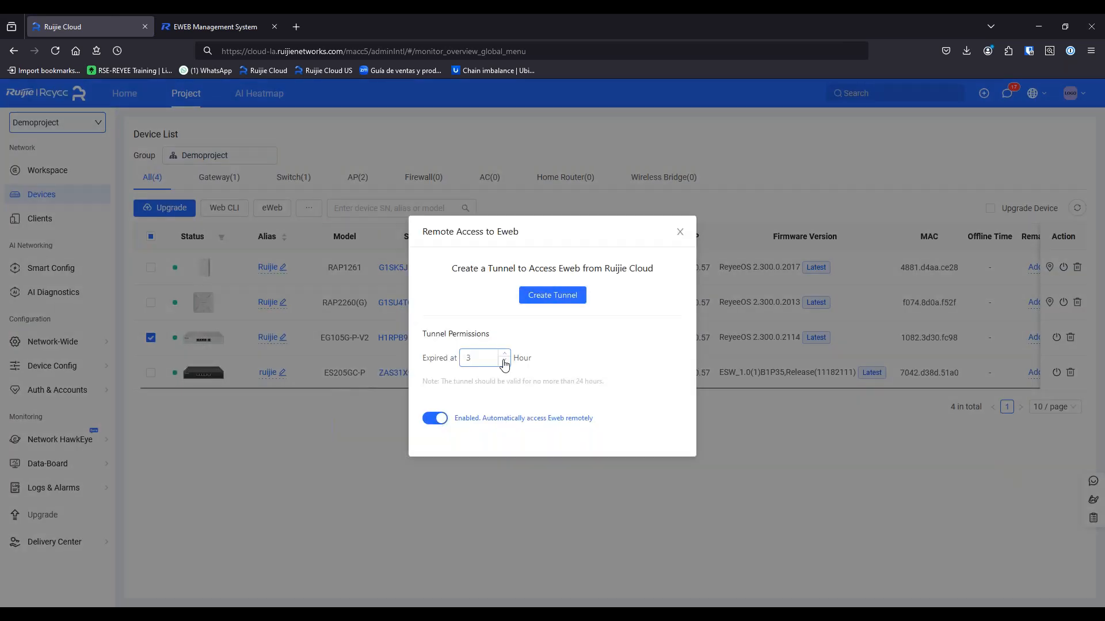
pyautogui.click(504, 362)
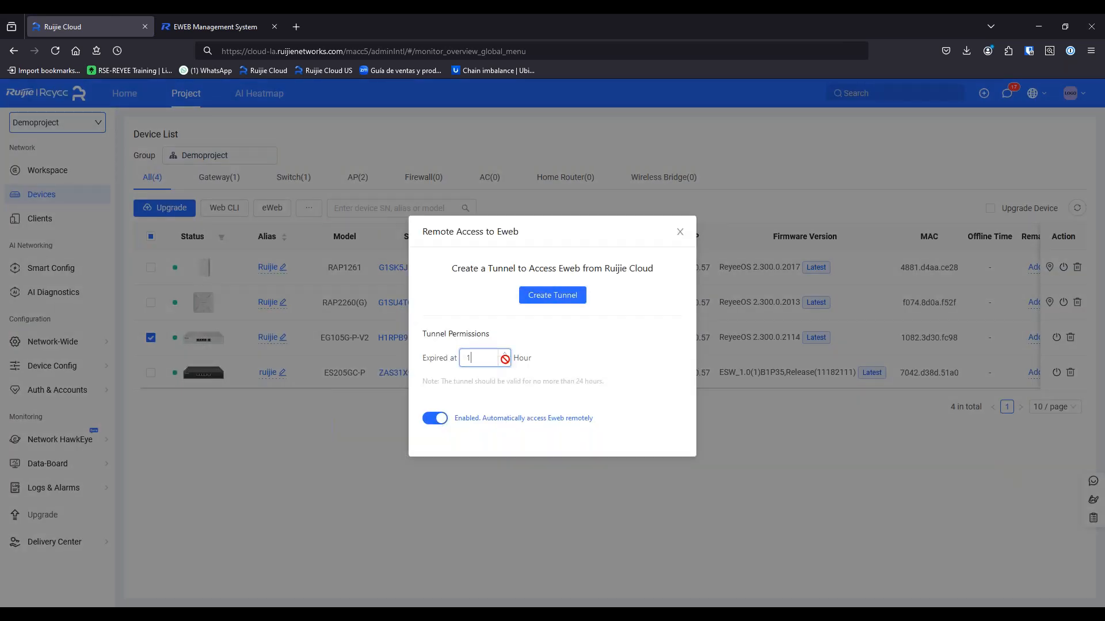
pyautogui.click(544, 295)
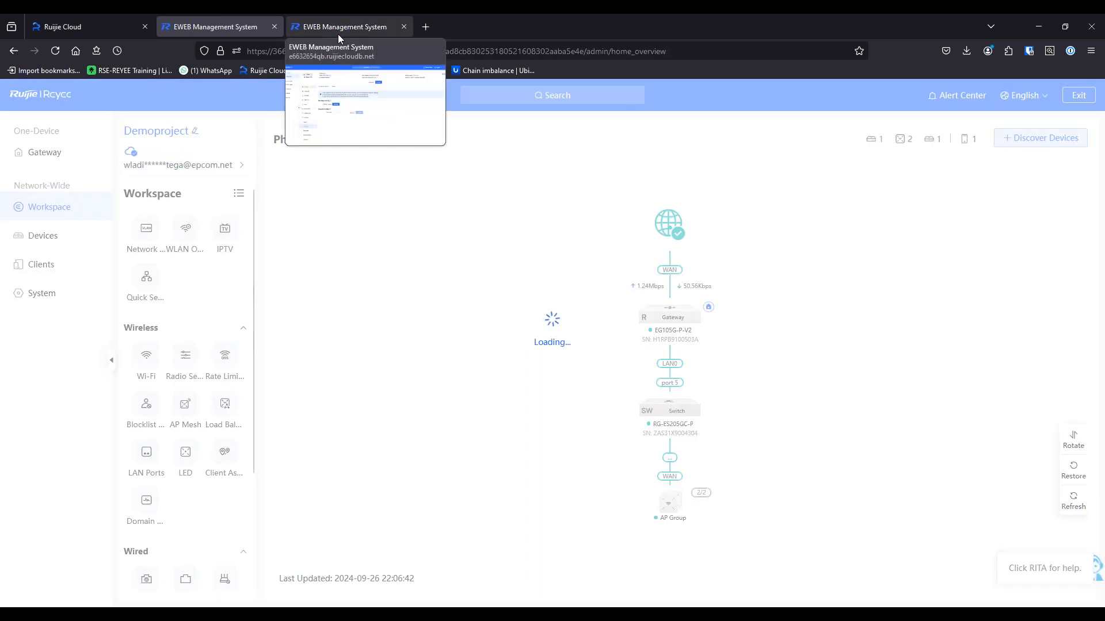
# Close the duplicate eWeb tab, open VPN > OpenVPN in the gateway config, and return to Ruijie Cloud
pyautogui.middleClick(338, 30)
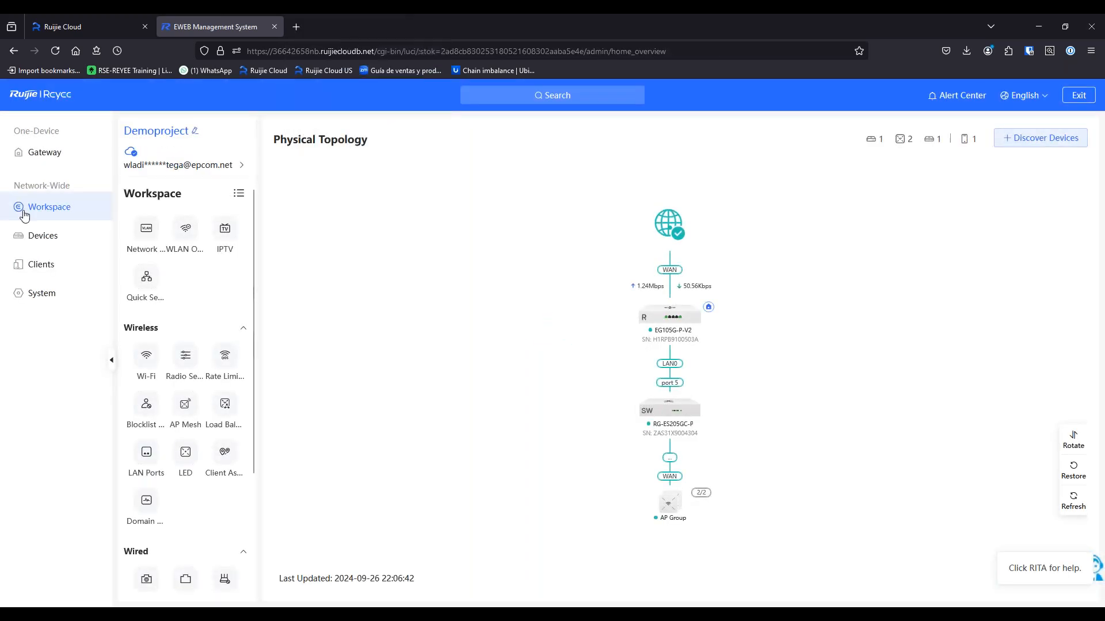
pyautogui.click(61, 156)
pyautogui.click(148, 230)
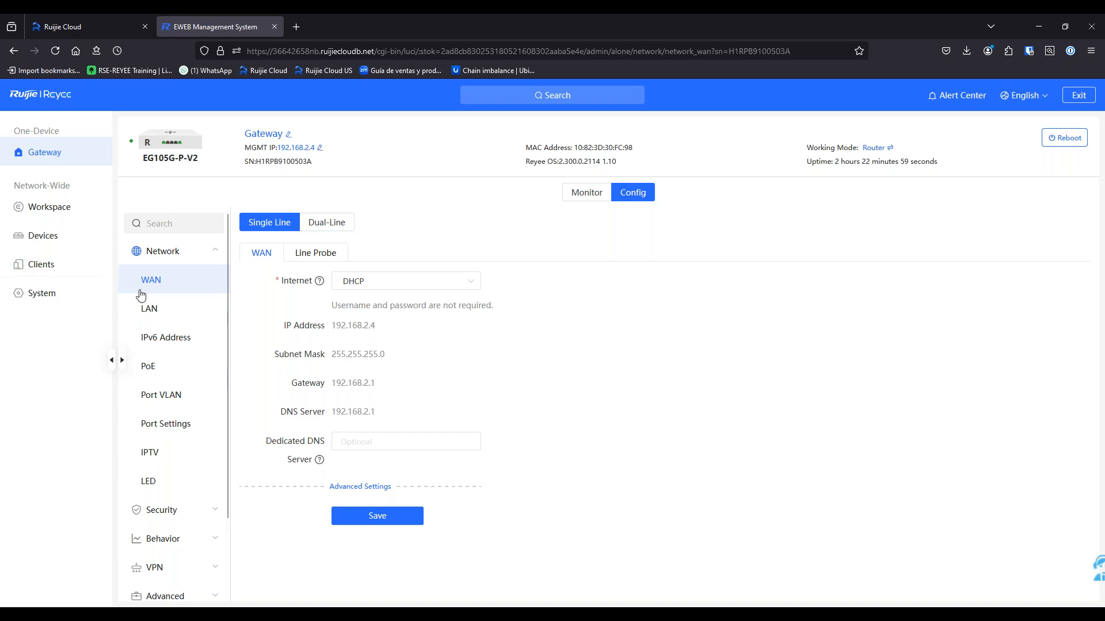
pyautogui.click(198, 512)
pyautogui.click(197, 428)
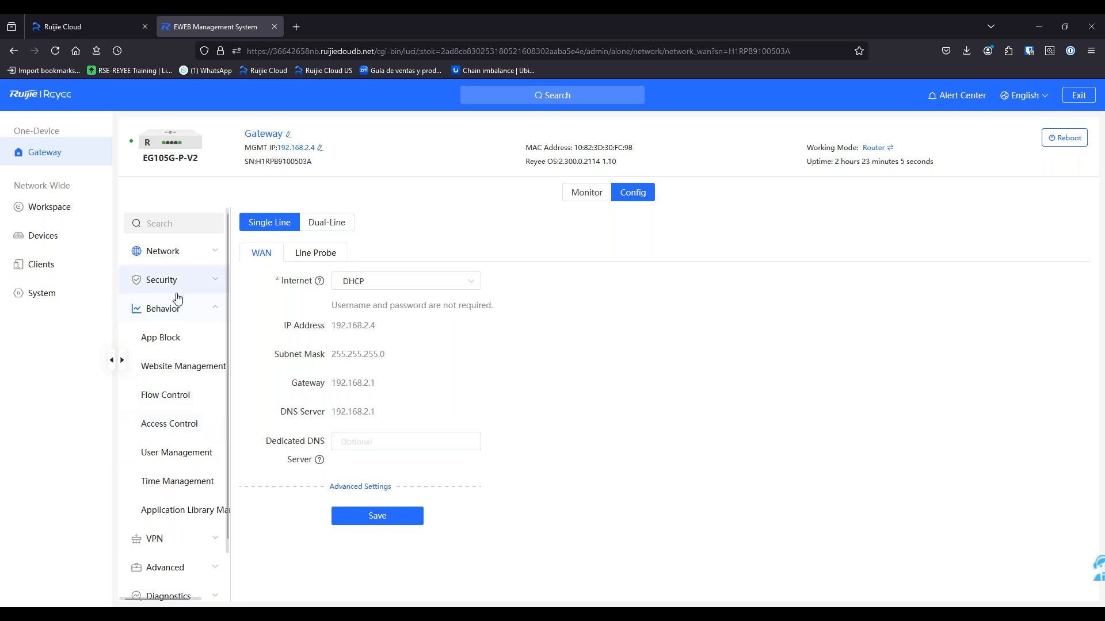
pyautogui.click(173, 539)
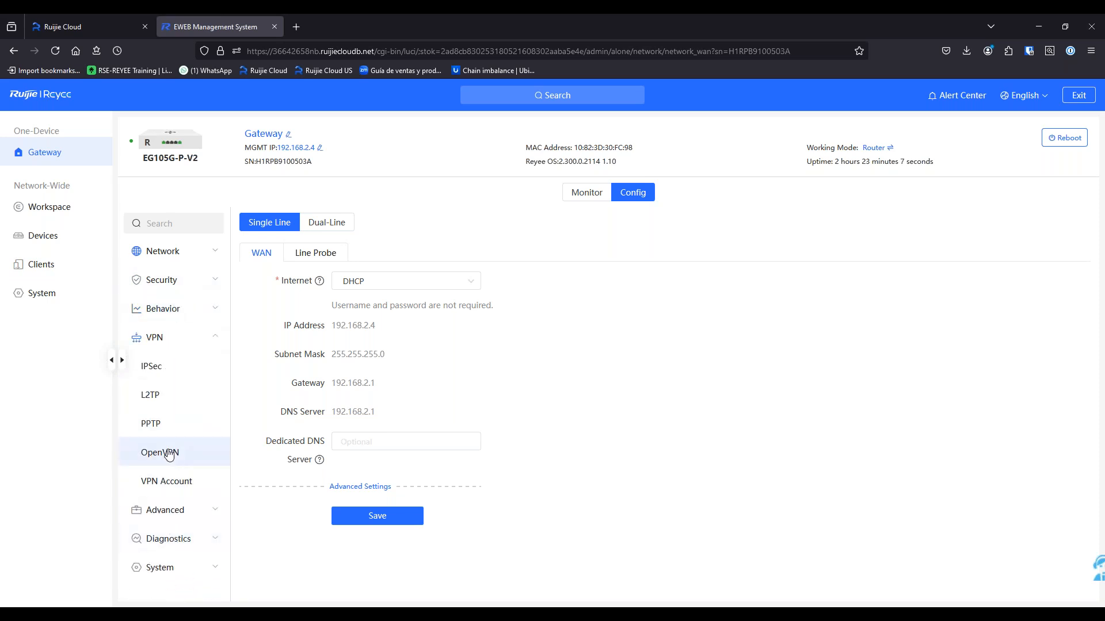
pyautogui.click(177, 457)
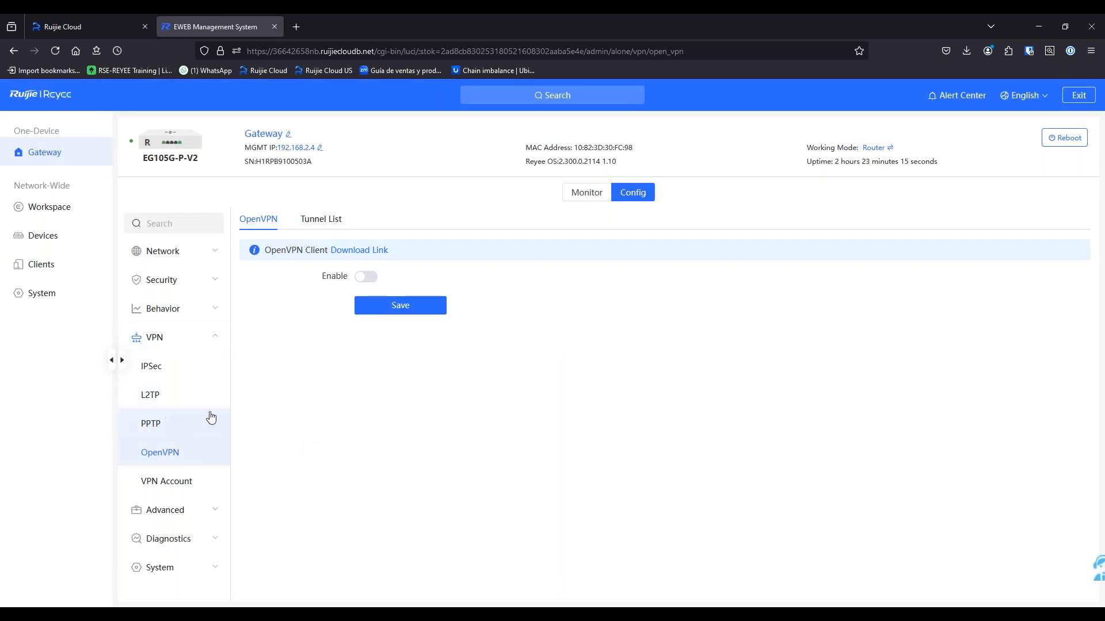
pyautogui.click(77, 26)
pyautogui.click(681, 234)
pyautogui.moveTo(64, 366)
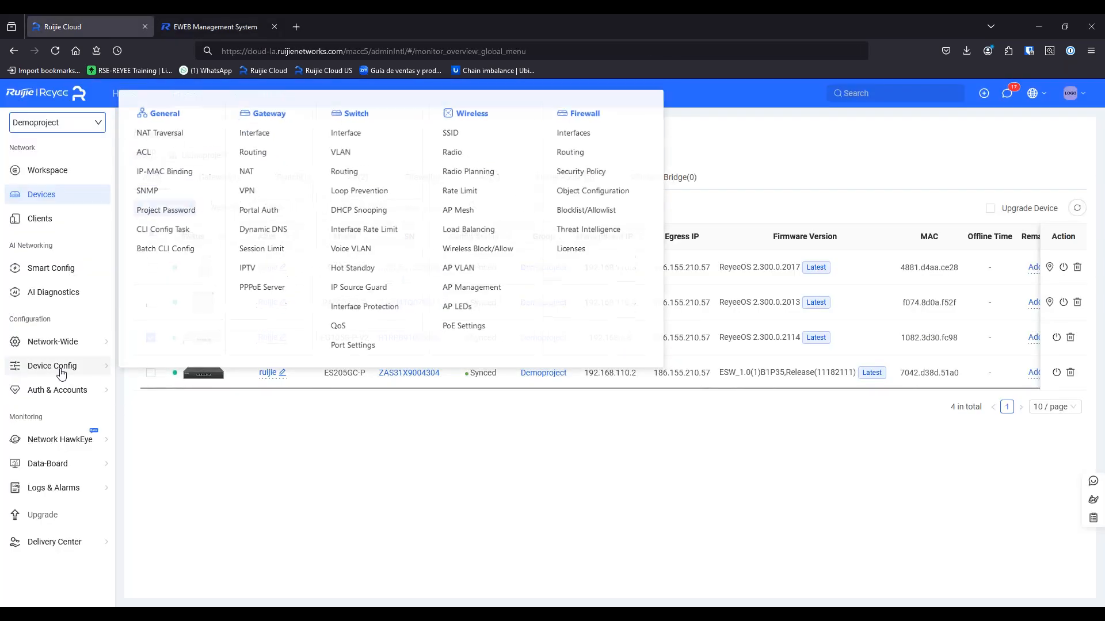
pyautogui.click(260, 209)
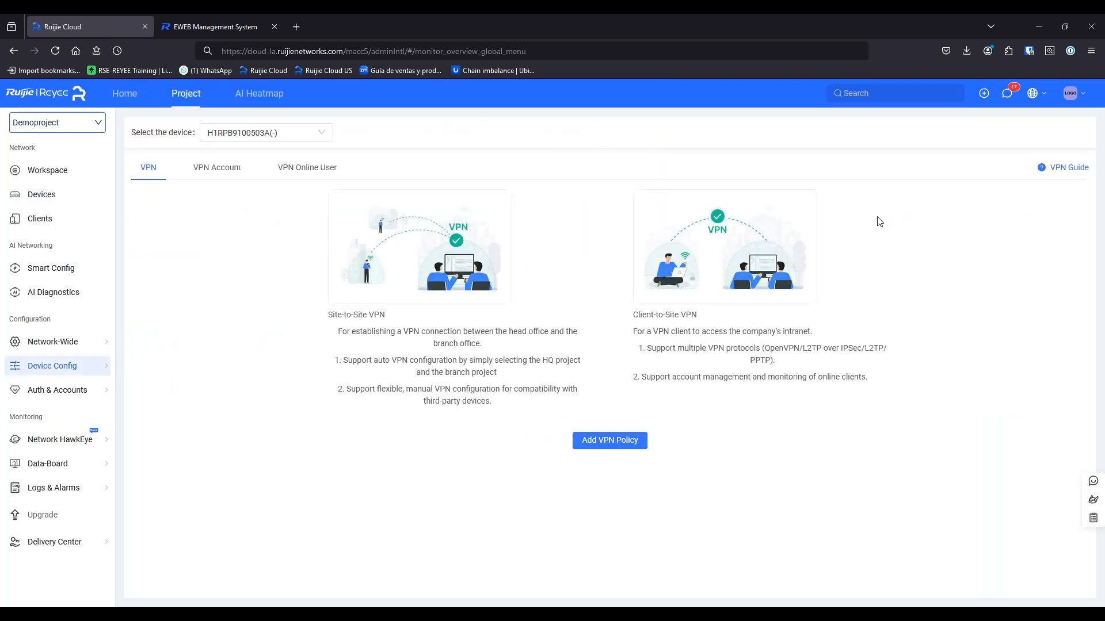
pyautogui.moveTo(330, 313); pyautogui.dragTo(419, 333)
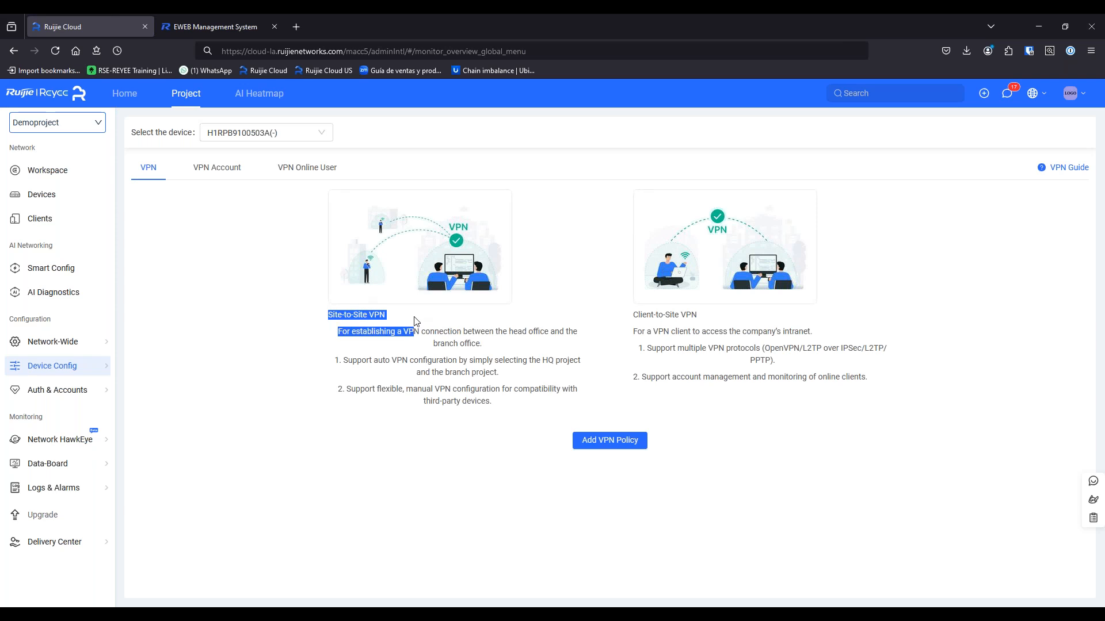
pyautogui.click(736, 332)
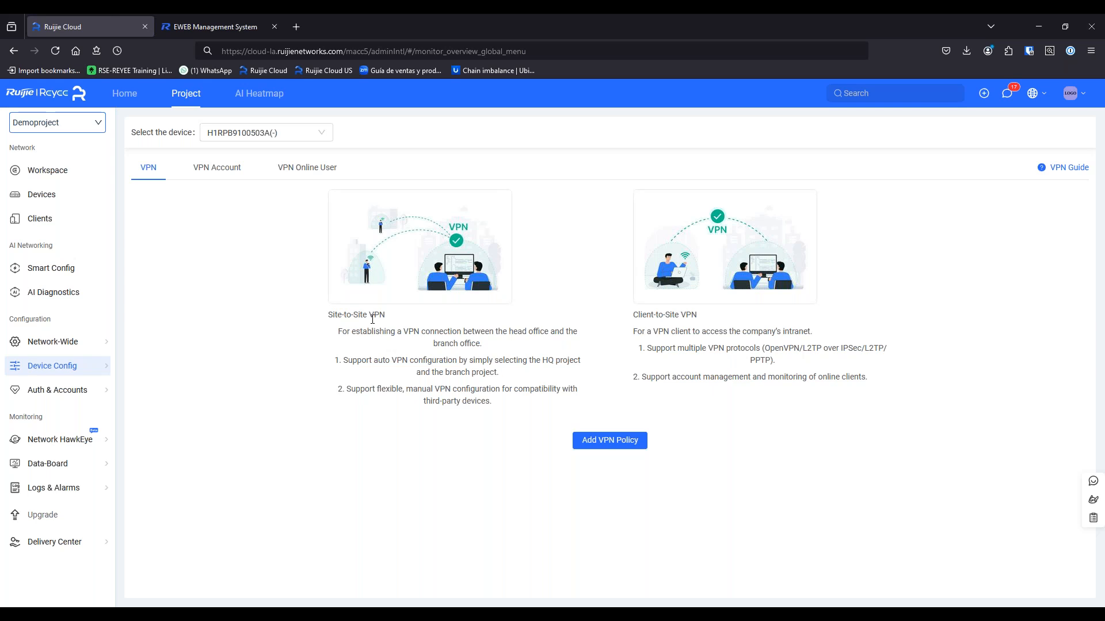
pyautogui.click(228, 24)
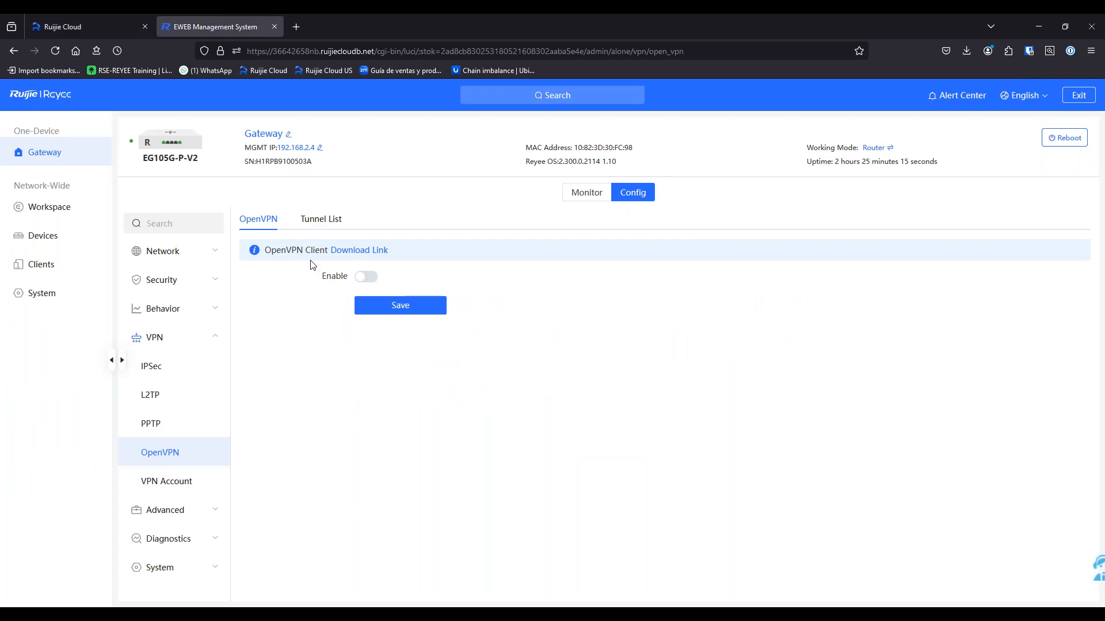
# Enable OpenVPN with type Server and server mode Account
pyautogui.click(366, 277)
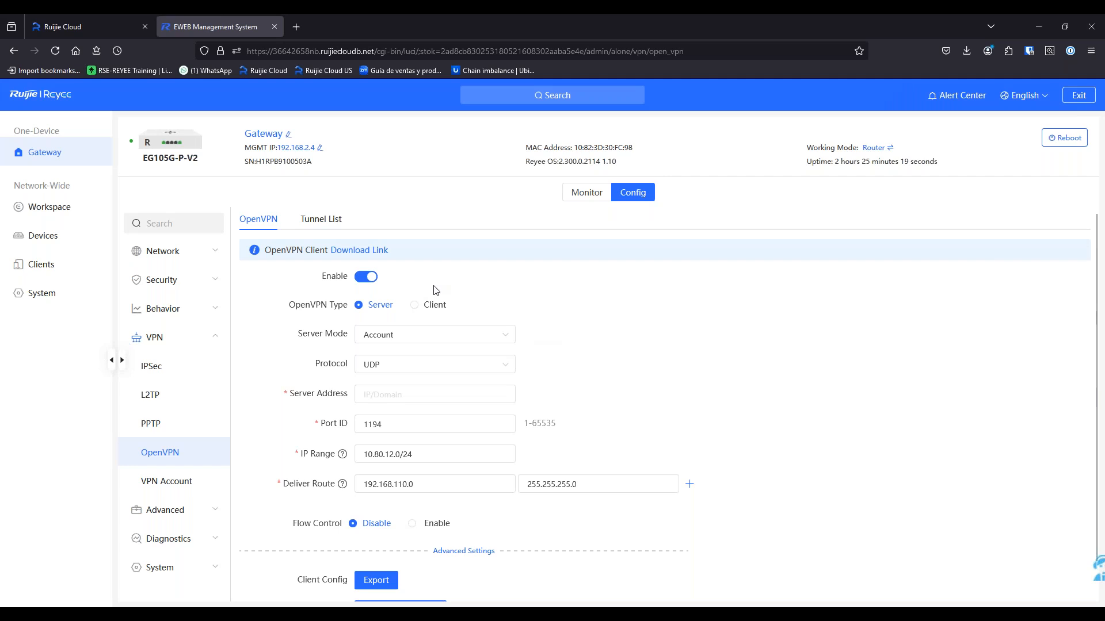
pyautogui.click(437, 338)
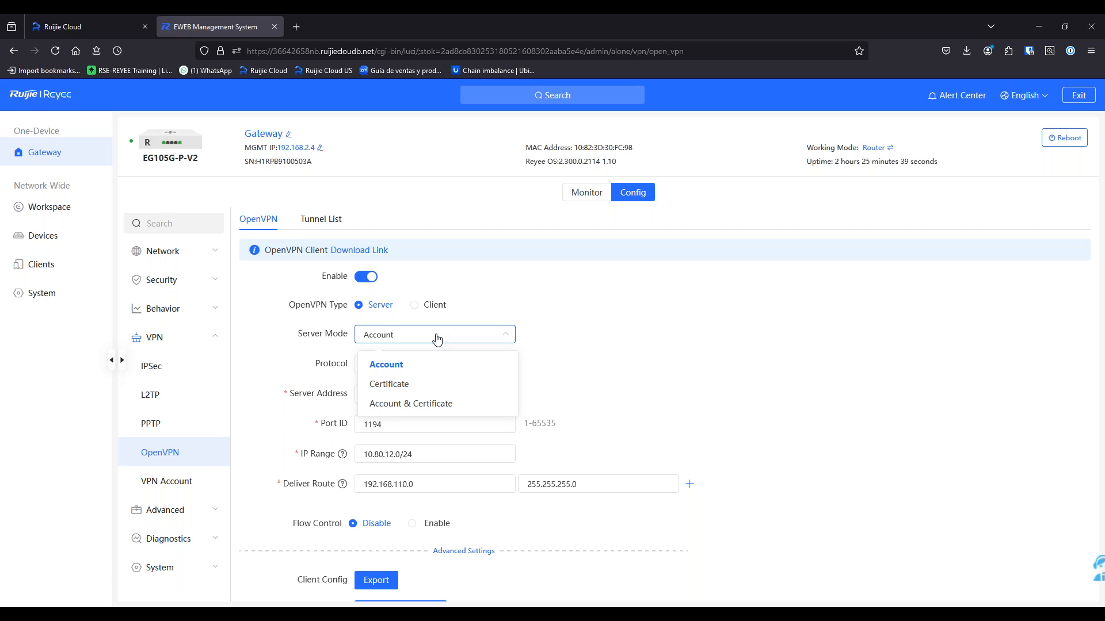
pyautogui.click(582, 360)
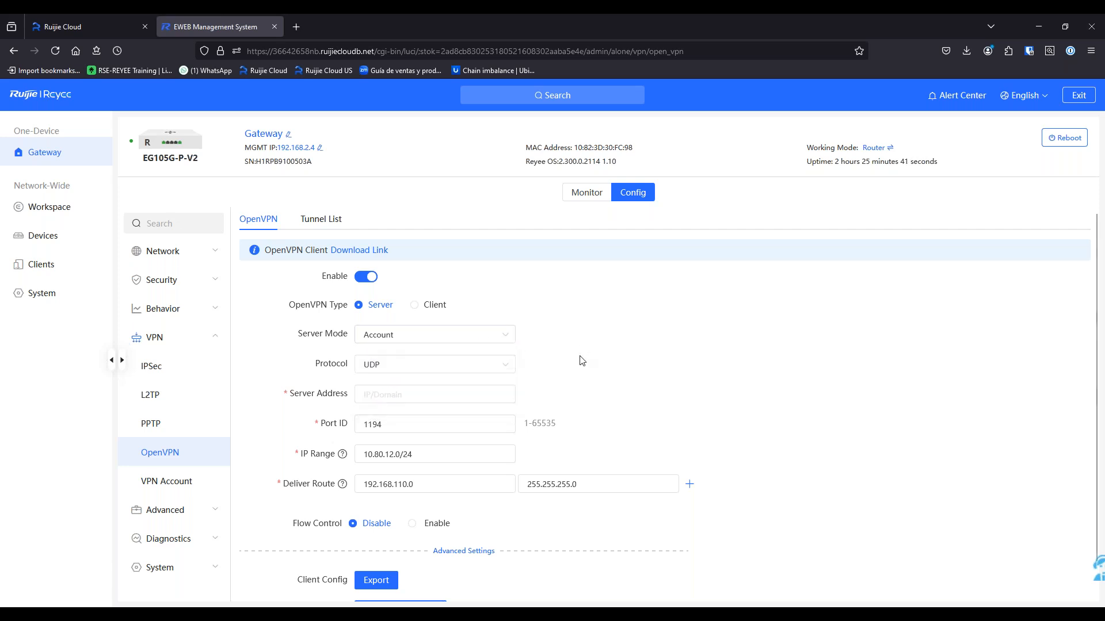
# Keep the protocol on UDP and paste epcomvpn.reyeeddnsa.com as the server address
pyautogui.click(509, 365)
pyautogui.click(582, 360)
pyautogui.click(449, 396)
pyautogui.hotkey('ctrl', 'v')
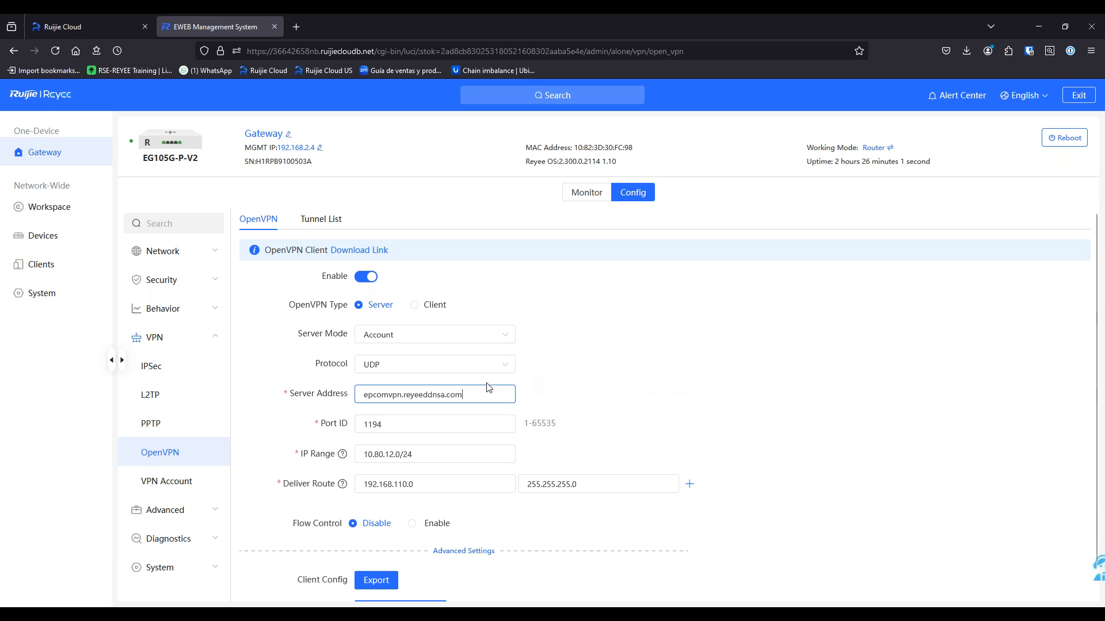
# Check the IP range 10.80.12.0/24 and leave the 192.168.110.0 deliver route unchanged
pyautogui.scroll(-1, 437, 479)
pyautogui.scroll(-1, 437, 480)
pyautogui.tripleClick(458, 416)
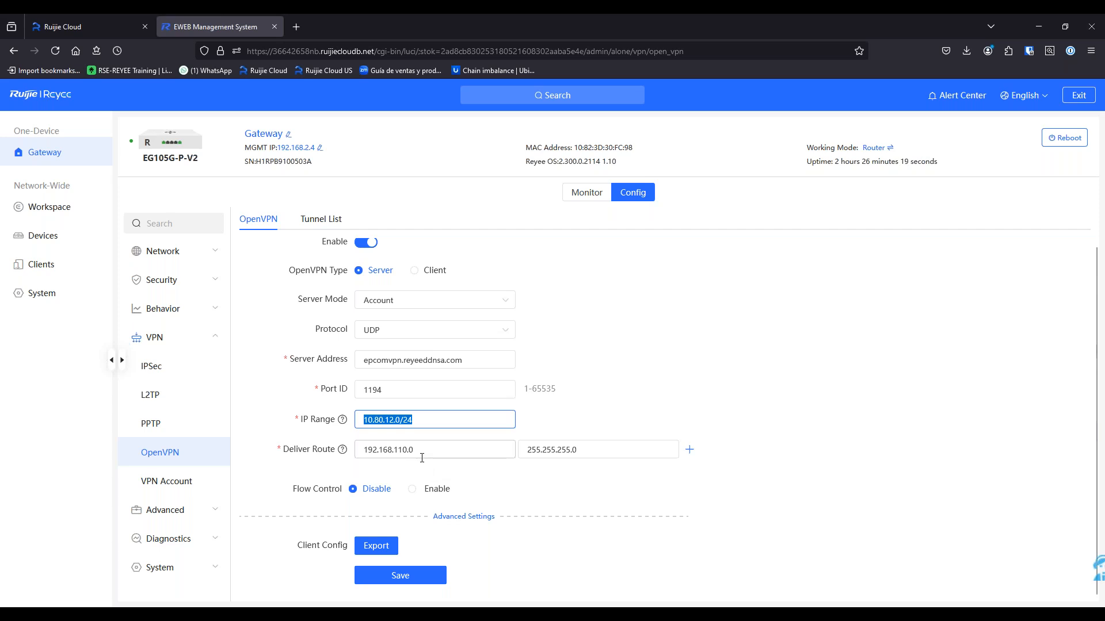
pyautogui.press('Tab')
pyautogui.click(643, 484)
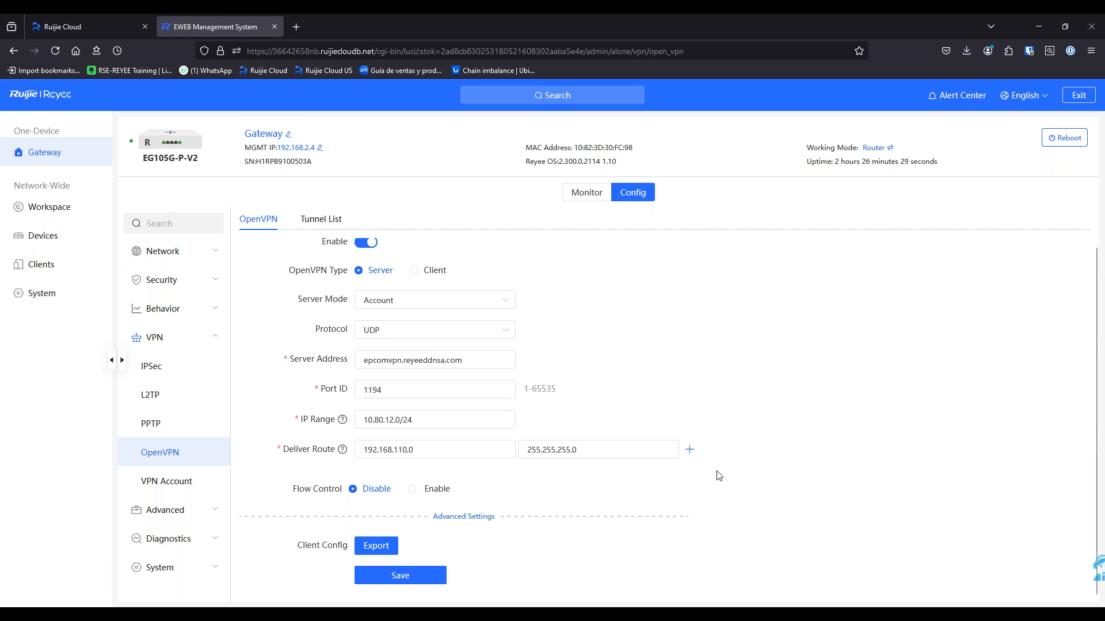
# Add a 192.168.244.0 / 255.255.255.0 deliver route, then delete it, leaving only 192.168.110.0
pyautogui.click(690, 451)
pyautogui.click(454, 492)
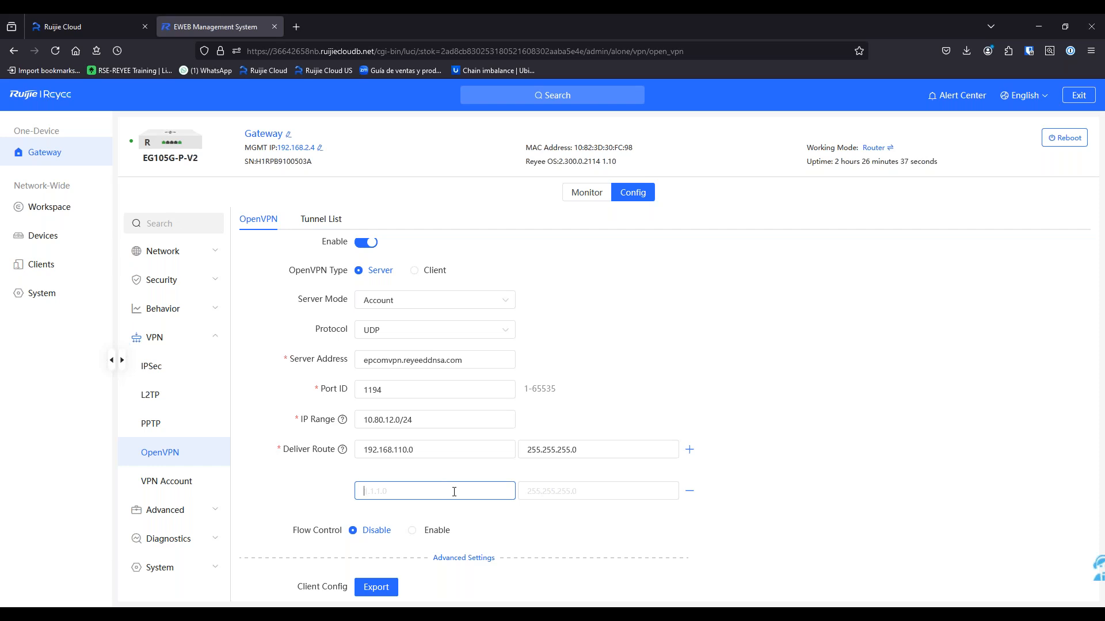
pyautogui.write('192.')
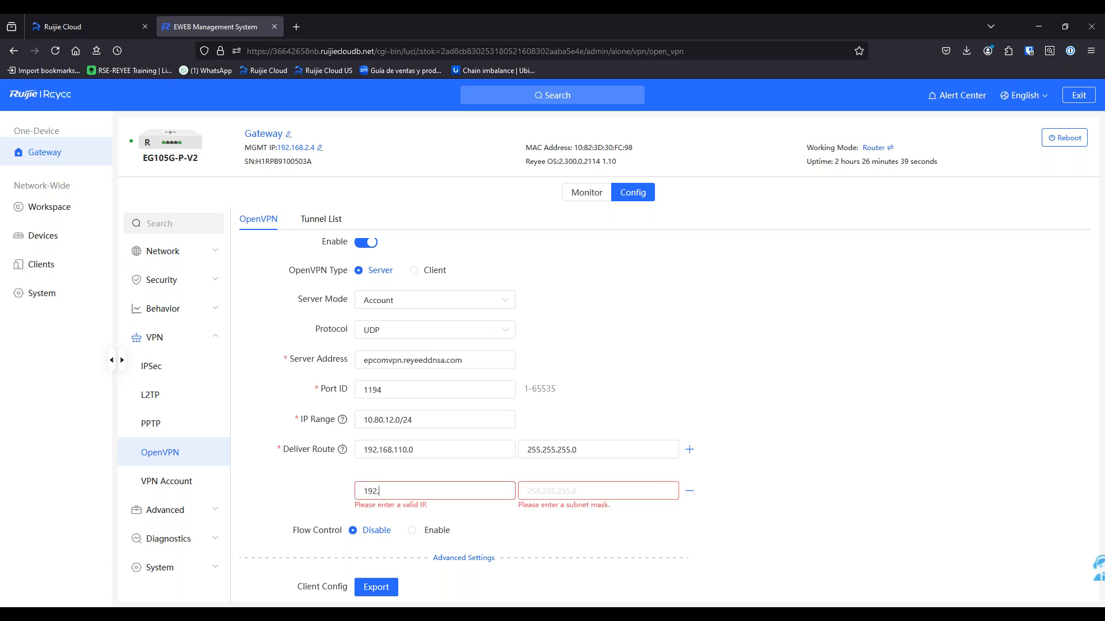
pyautogui.write('168.244.1')
pyautogui.write('255.255.2')
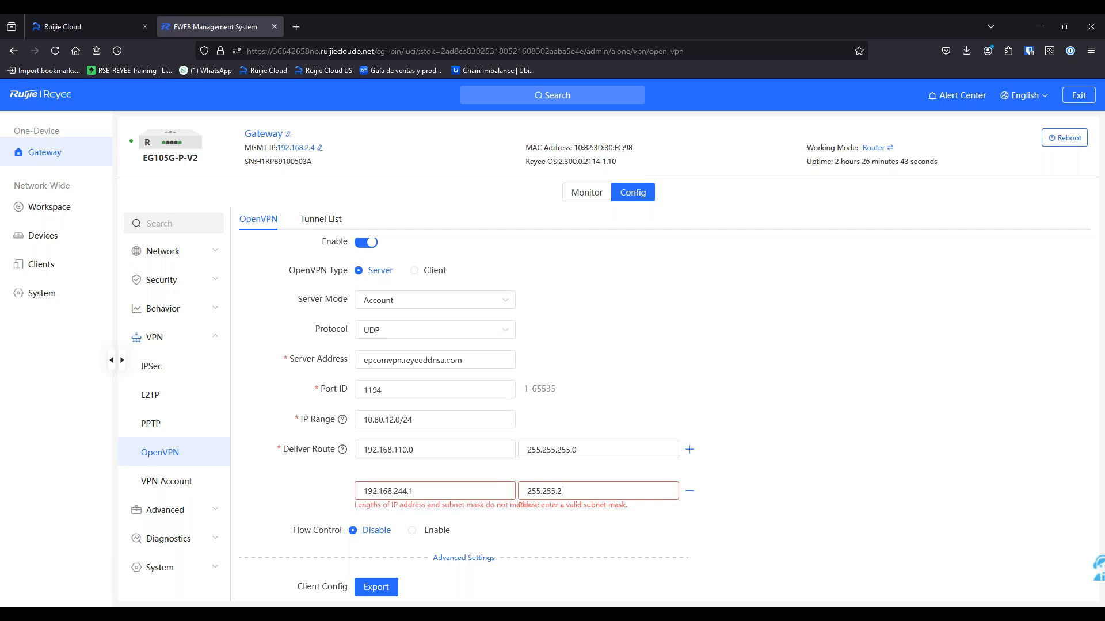
pyautogui.write('55.0')
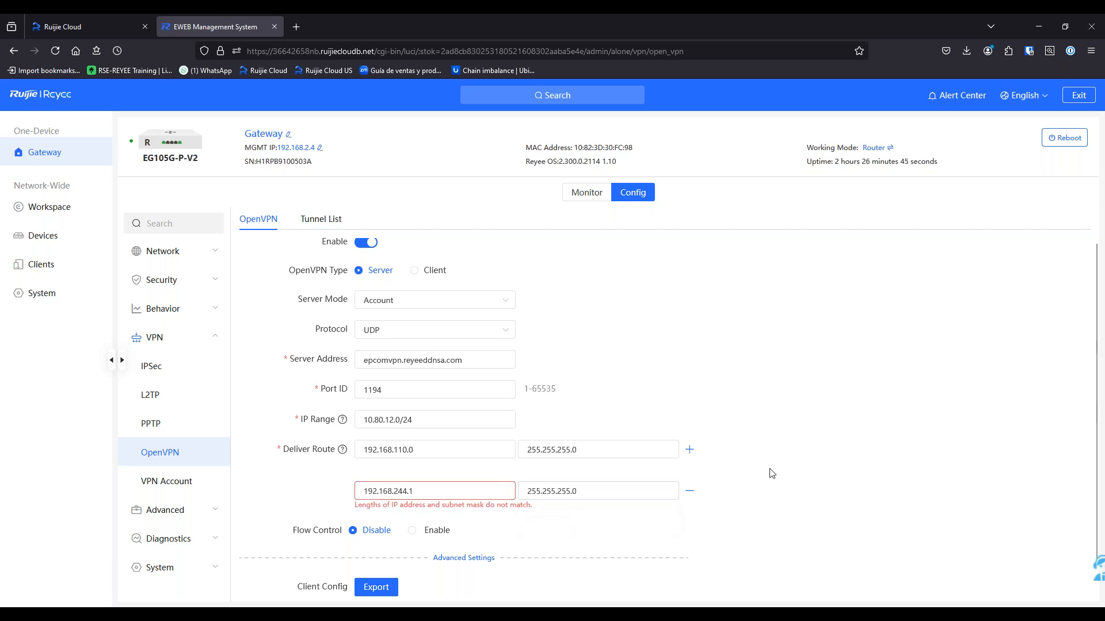
pyautogui.press('BackSpace')
pyautogui.write('0')
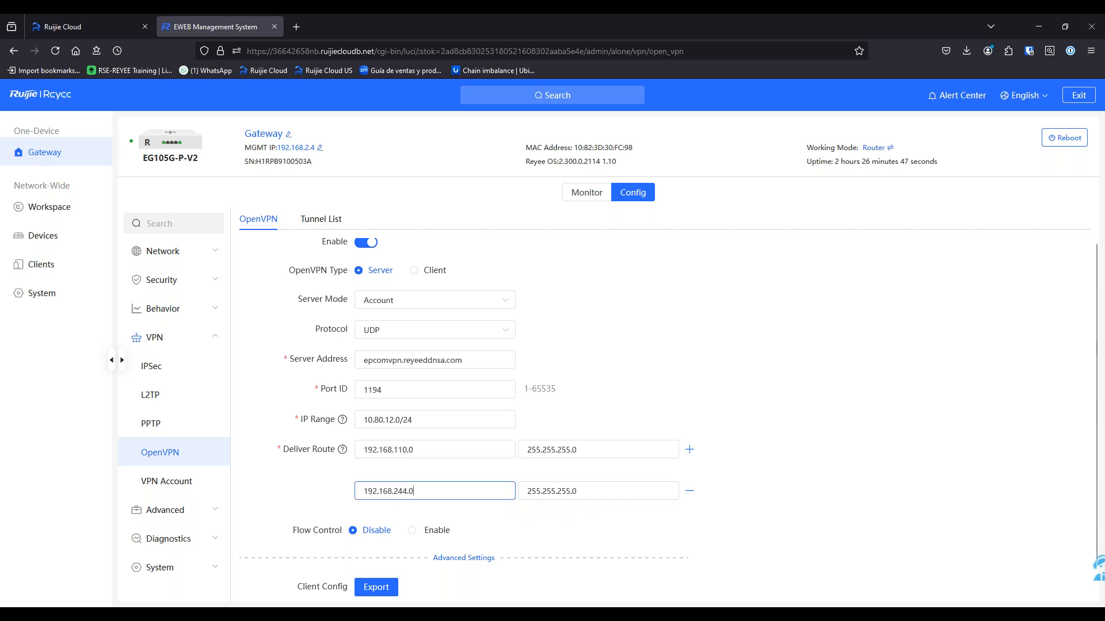
pyautogui.click(911, 506)
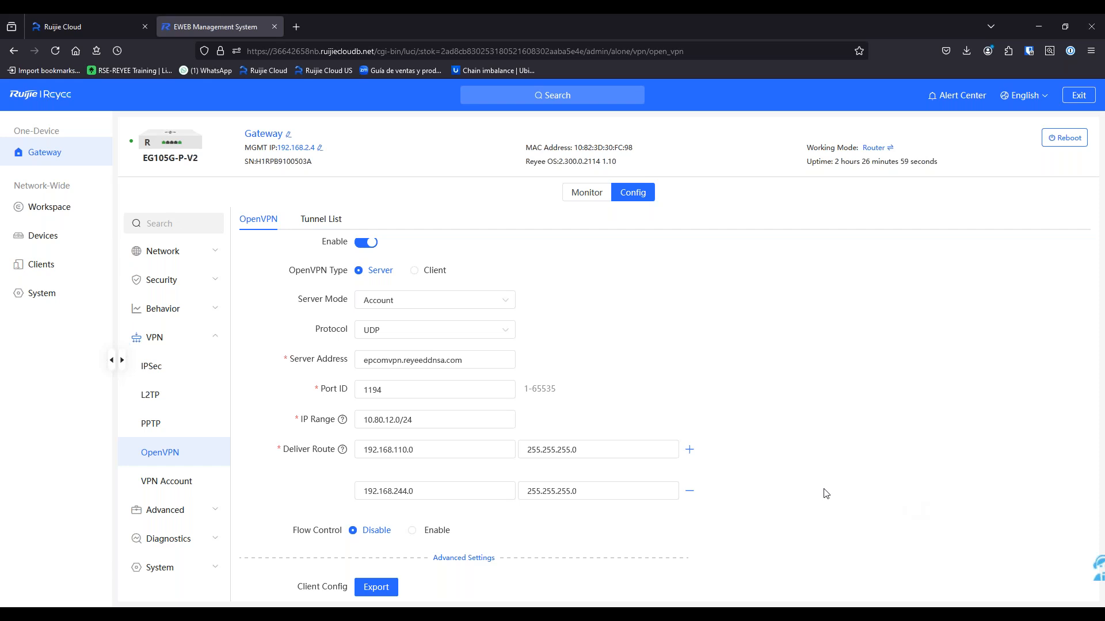
pyautogui.click(690, 493)
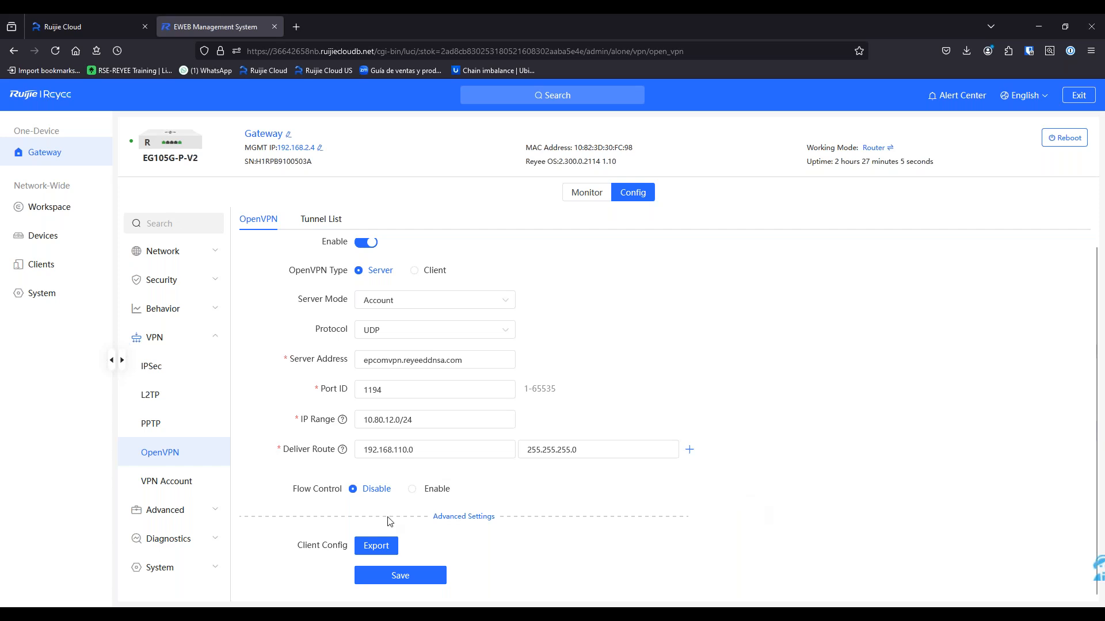
# Show the advanced OpenVPN settings and set Allow Data Compression to No
pyautogui.click(443, 517)
pyautogui.scroll(-3, 443, 517)
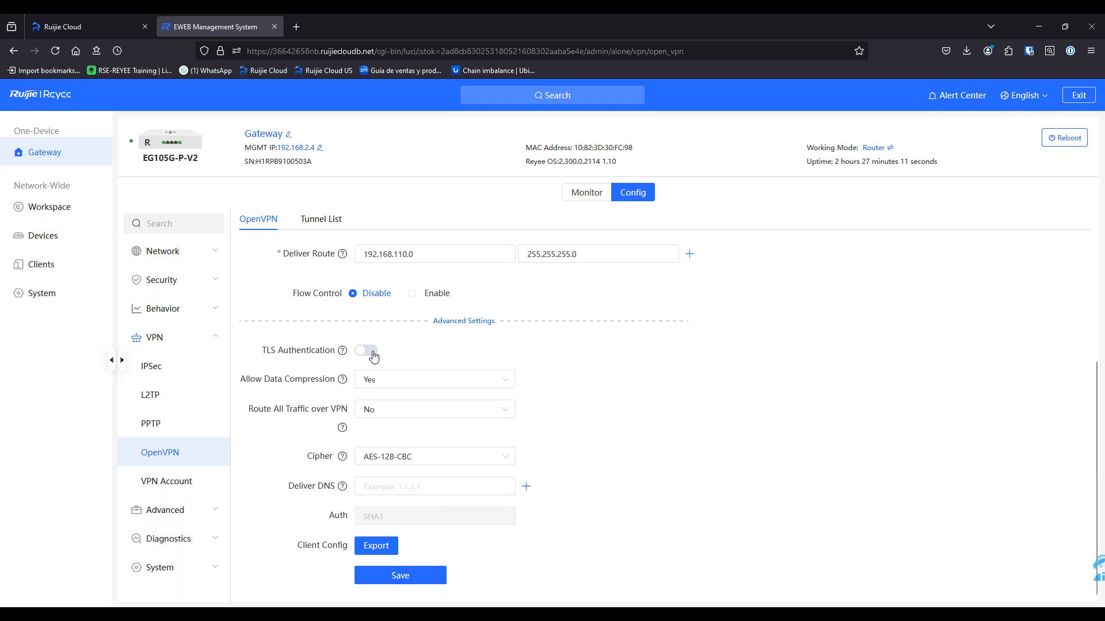
pyautogui.click(395, 381)
pyautogui.click(387, 432)
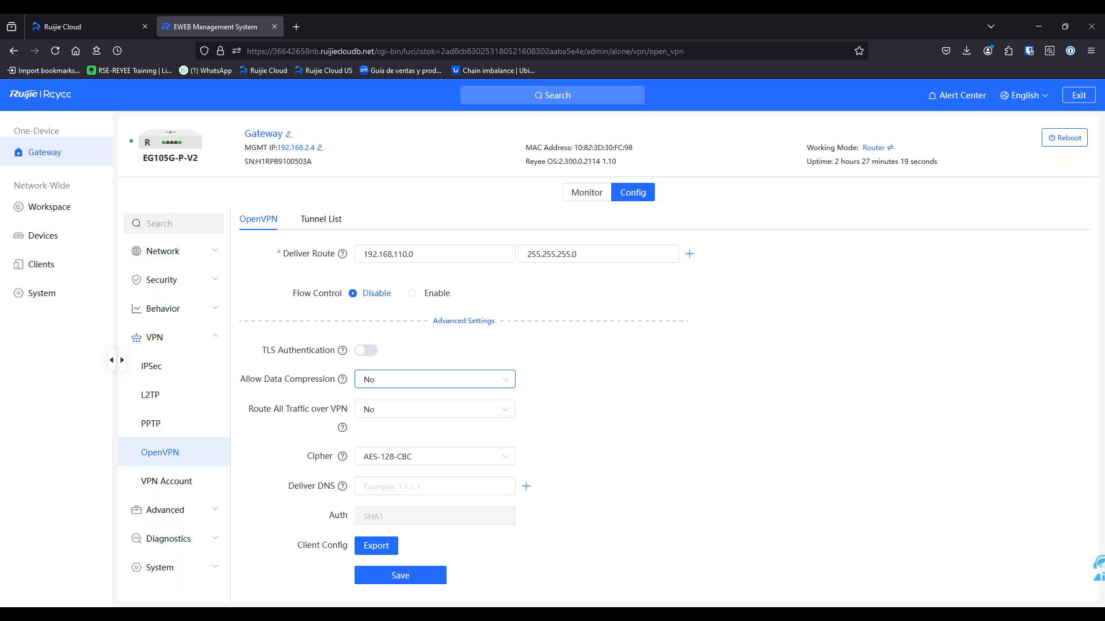
# Leave Route All Traffic over VPN set to No after briefly switching it to Yes
pyautogui.click(385, 417)
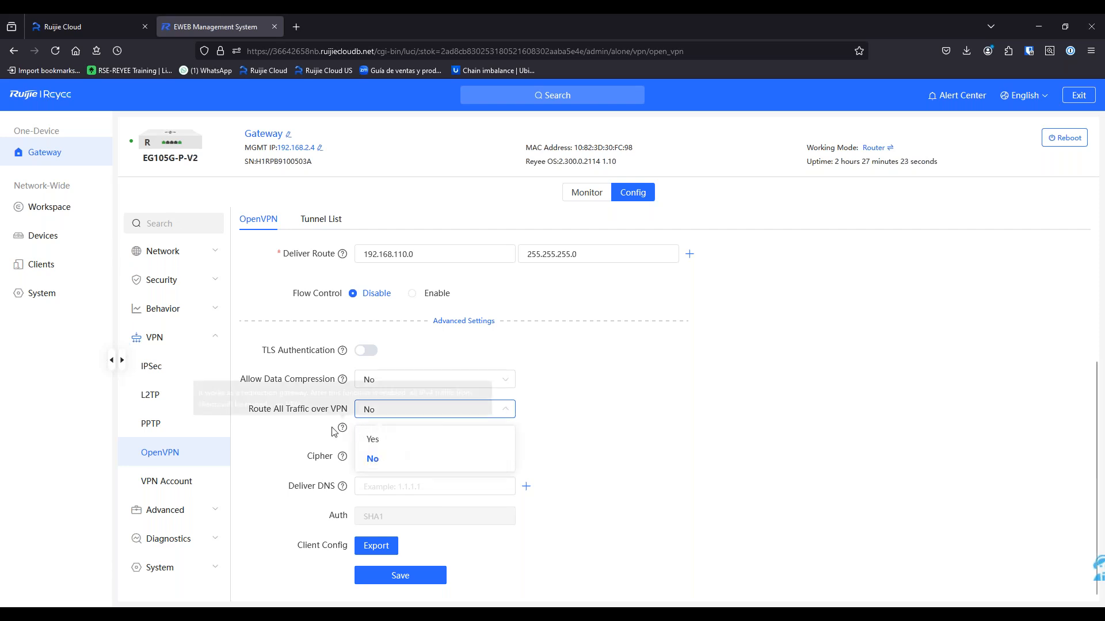
pyautogui.moveTo(250, 410); pyautogui.dragTo(347, 410)
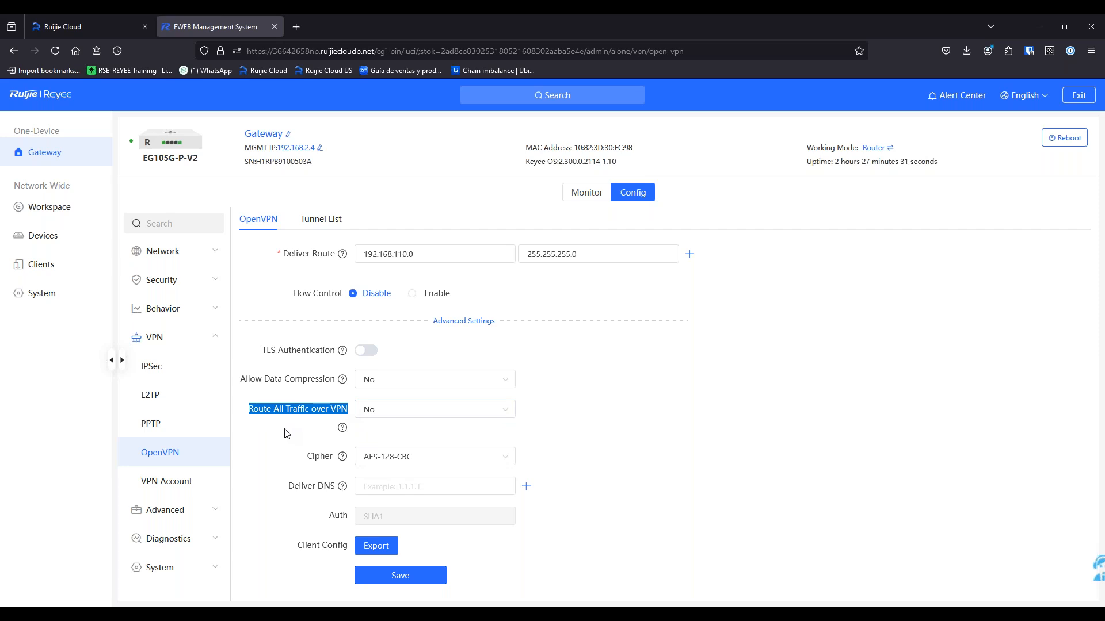
pyautogui.click(395, 410)
pyautogui.click(621, 426)
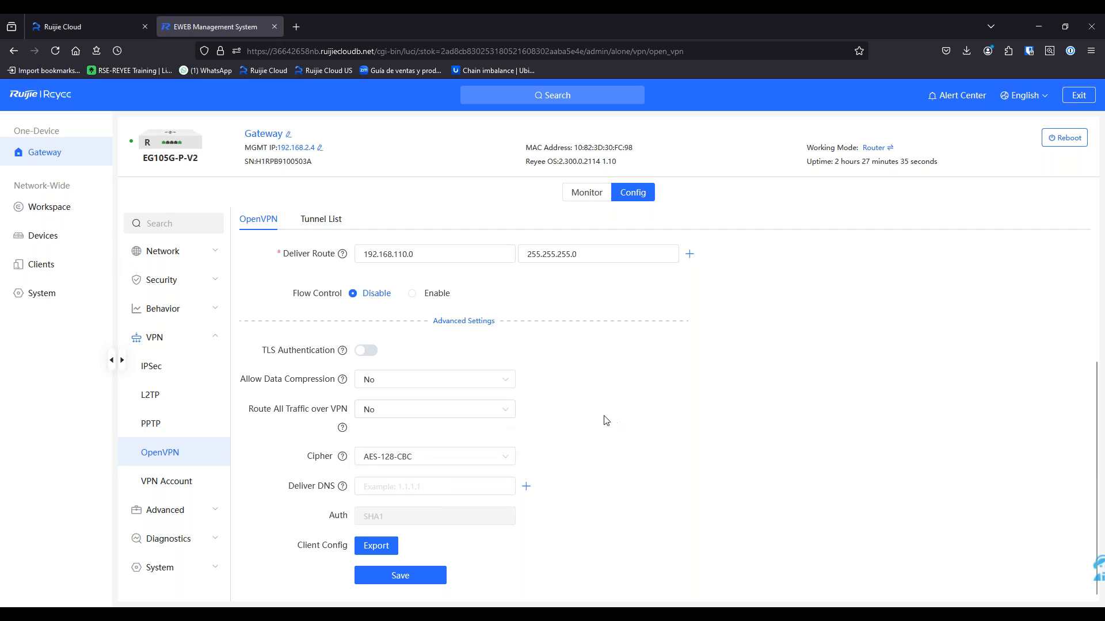
pyautogui.click(509, 412)
pyautogui.click(447, 456)
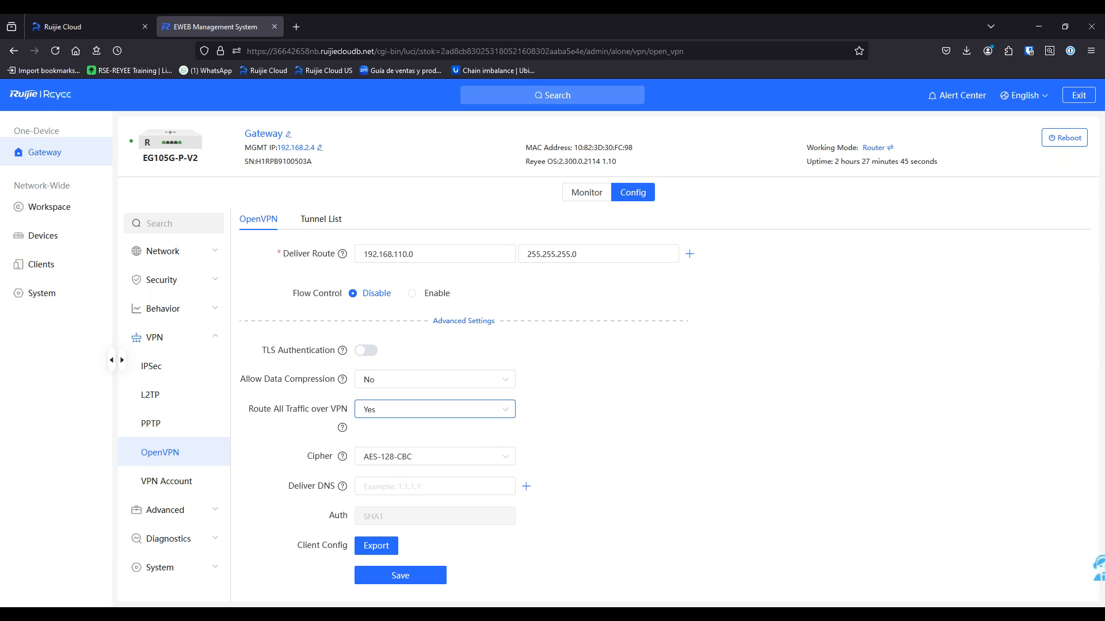
pyautogui.click(454, 410)
pyautogui.click(442, 457)
# Keep the AES-128-CBC cipher, leave Deliver DNS empty, and save the OpenVPN server settings
pyautogui.click(374, 465)
pyautogui.click(659, 454)
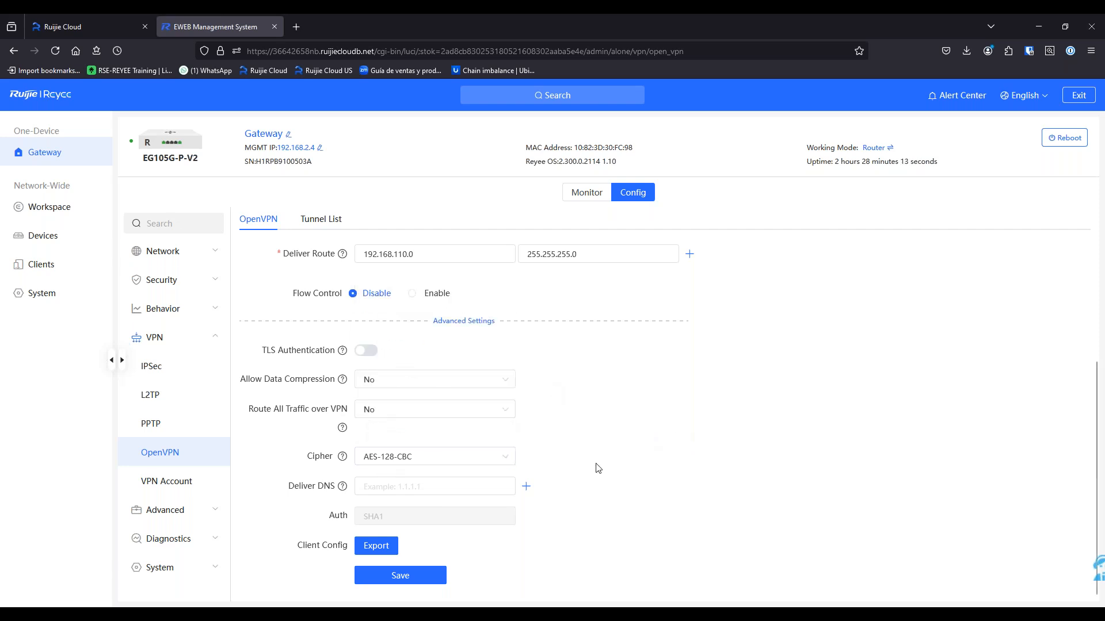
pyautogui.click(498, 460)
pyautogui.moveTo(512, 320); pyautogui.dragTo(512, 296)
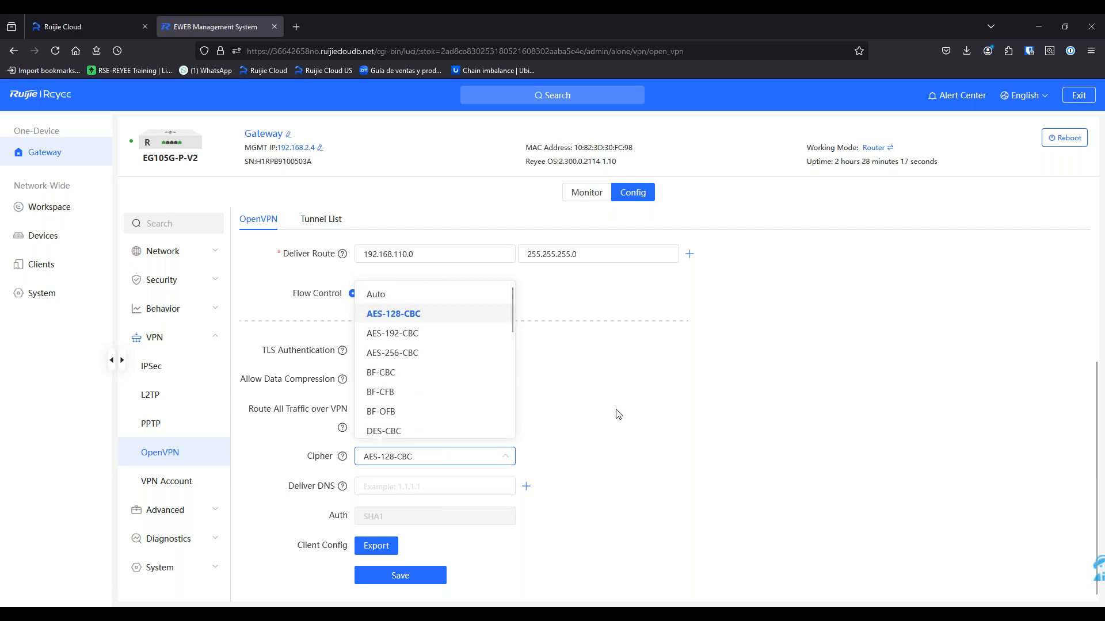
pyautogui.click(615, 465)
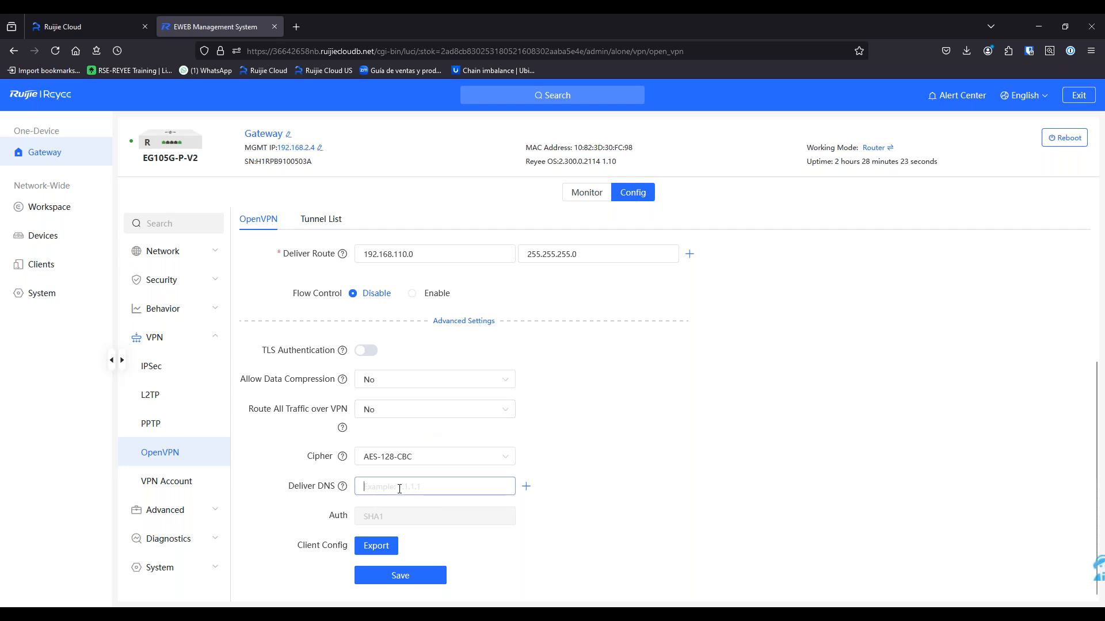
pyautogui.moveTo(343, 489)
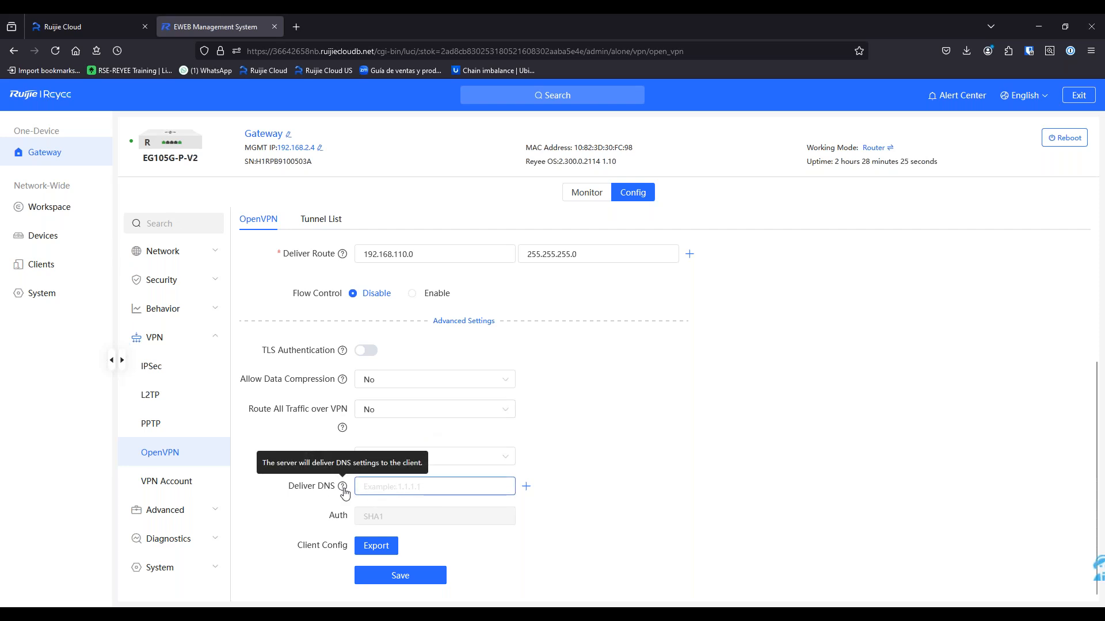
pyautogui.click(822, 470)
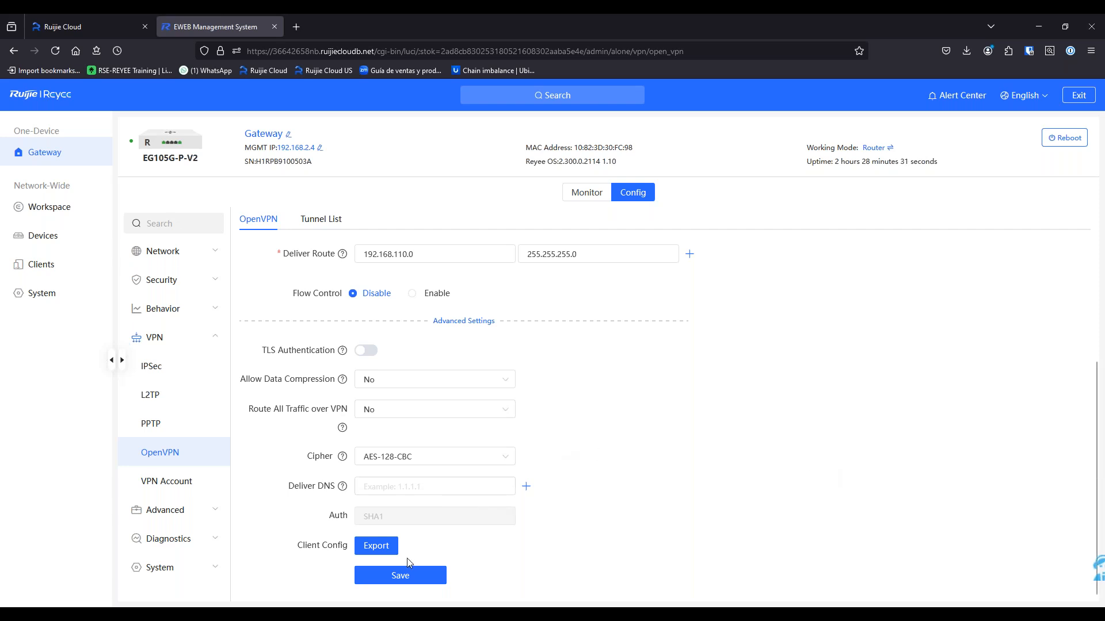
pyautogui.click(396, 577)
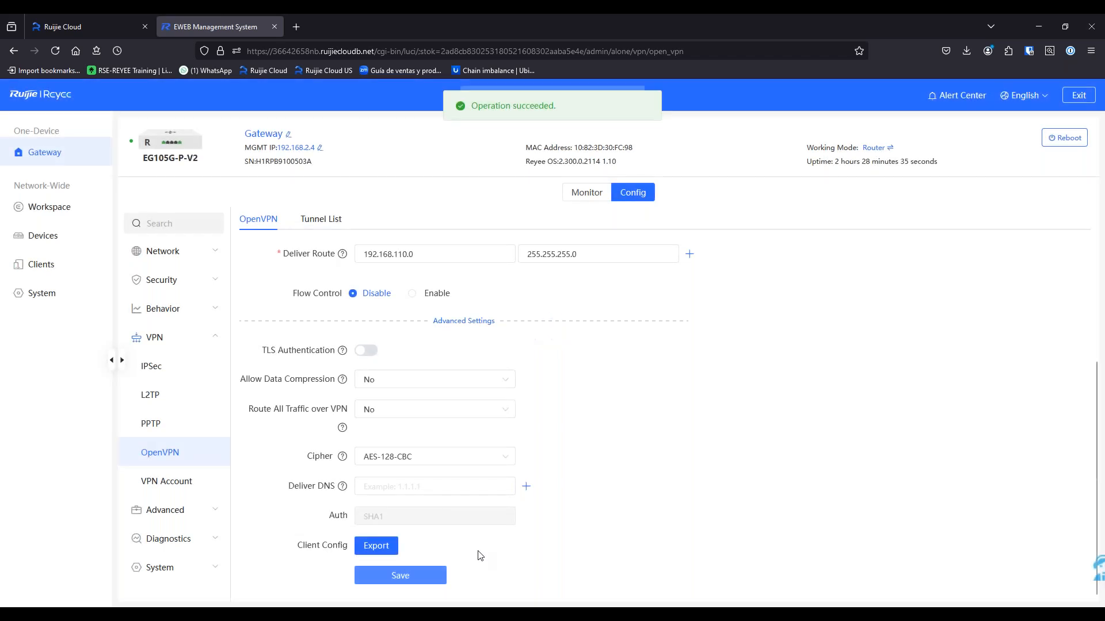
# Open the OpenVPN client download page for Windows, macOS and Android, then return to eWeb
pyautogui.scroll(5, 403, 461)
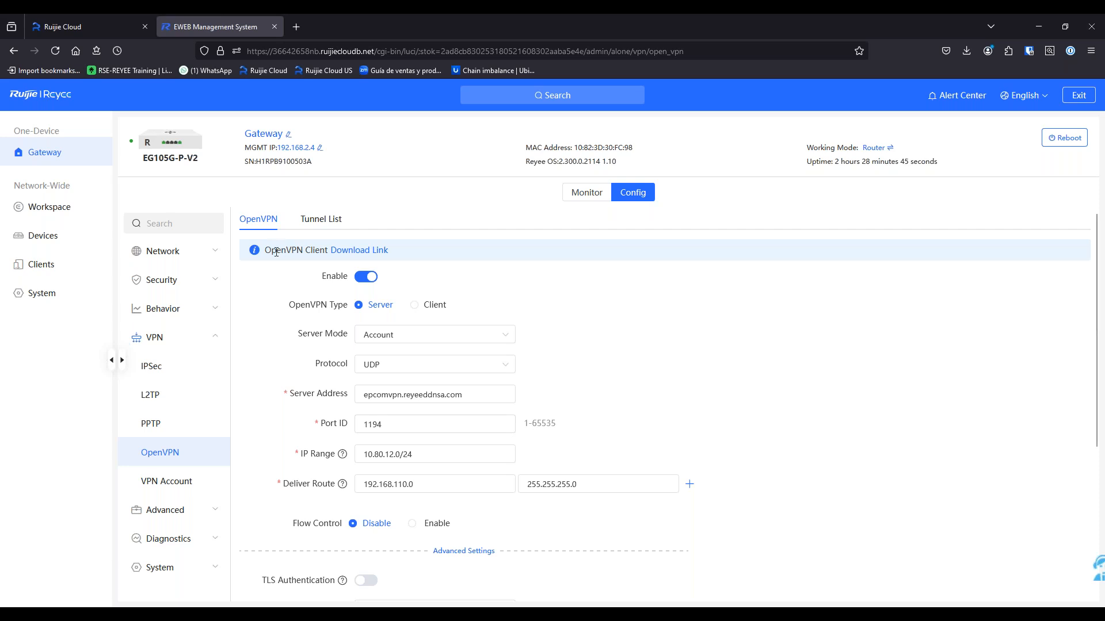
pyautogui.rightClick(355, 253)
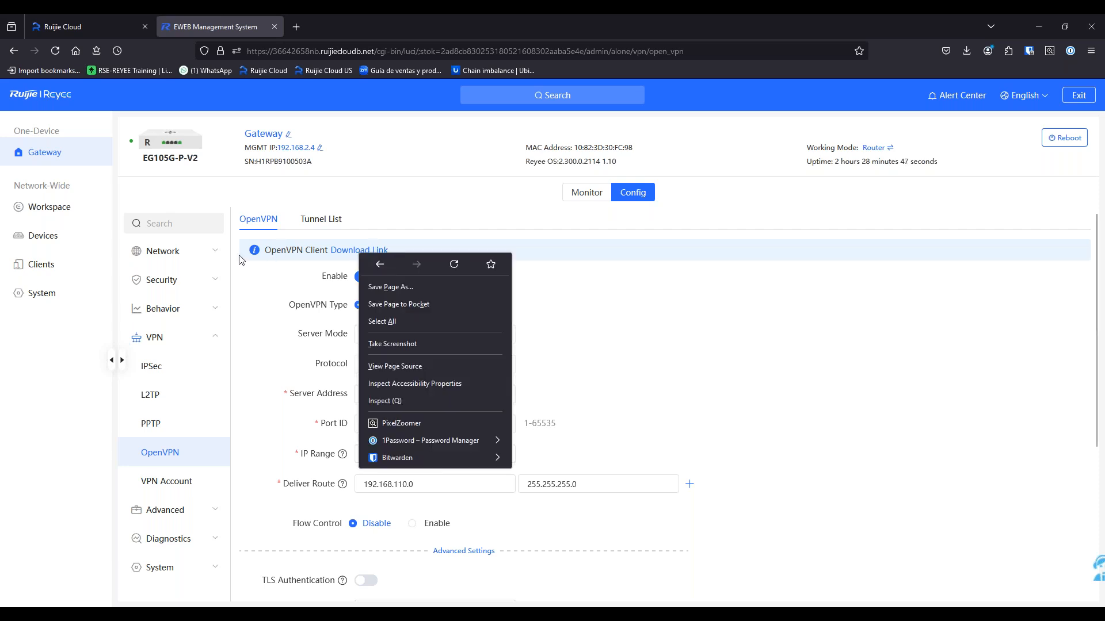
pyautogui.click(289, 280)
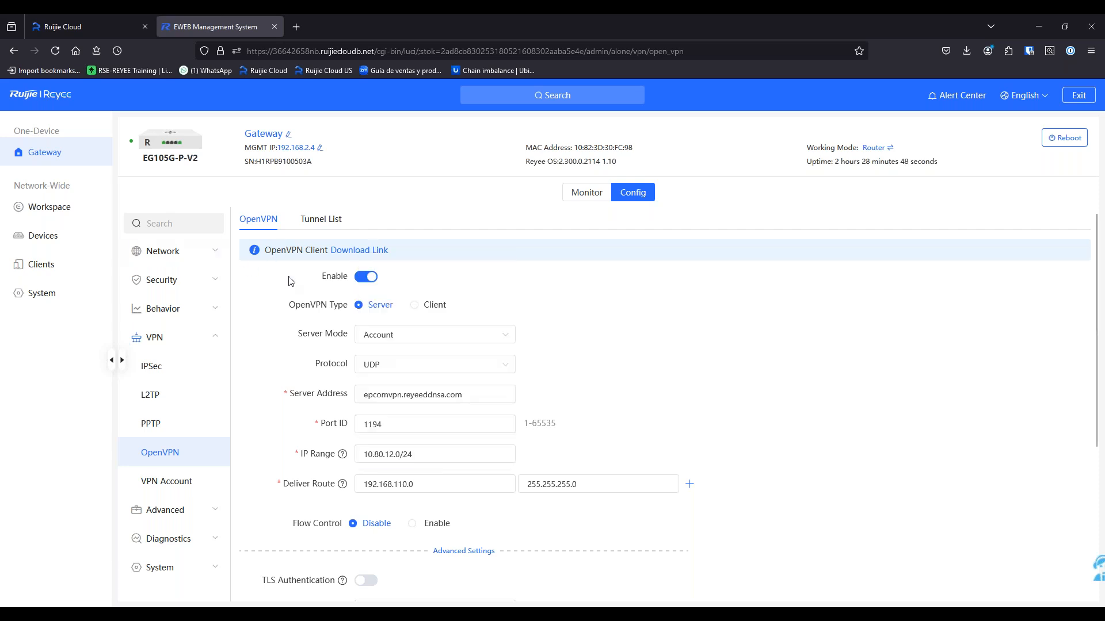
pyautogui.click(349, 253)
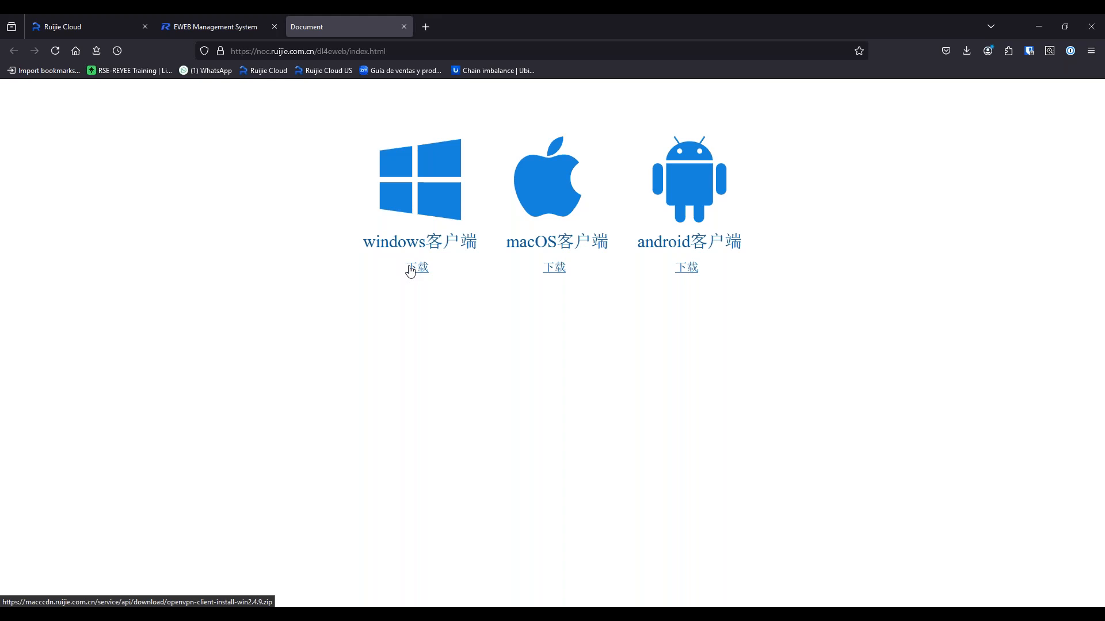
pyautogui.moveTo(363, 242); pyautogui.dragTo(426, 241)
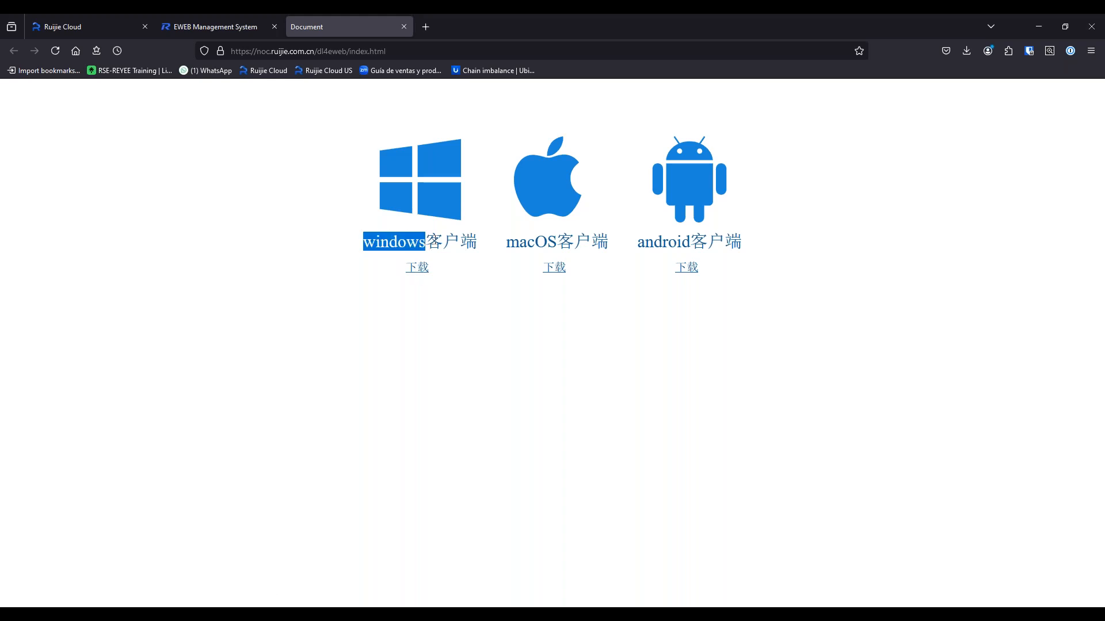
pyautogui.moveTo(507, 241); pyautogui.dragTo(573, 241)
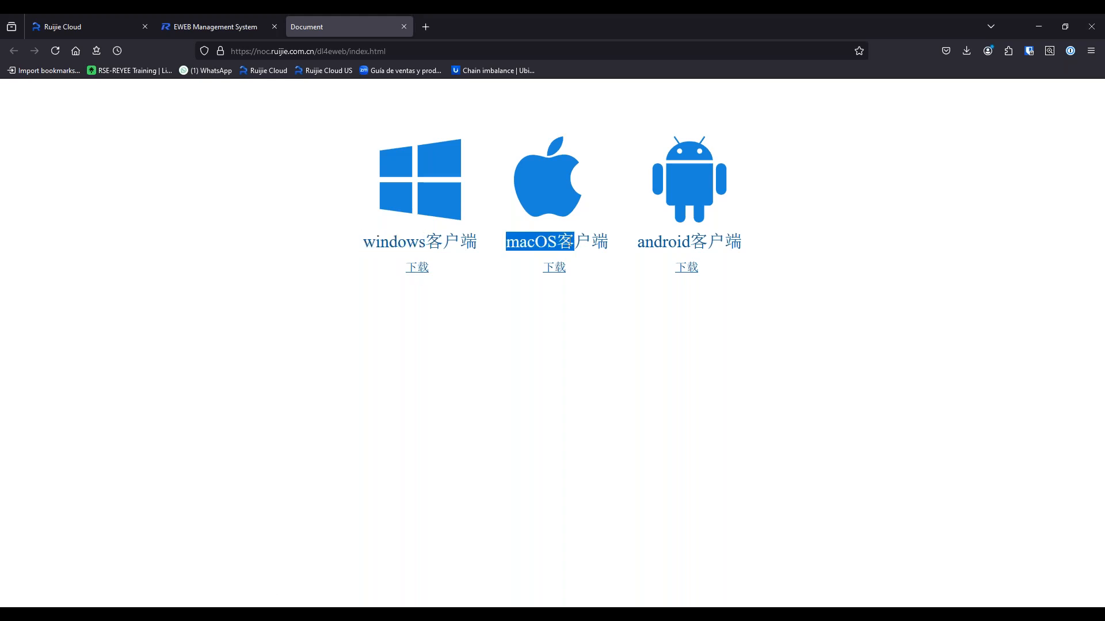
pyautogui.click(235, 18)
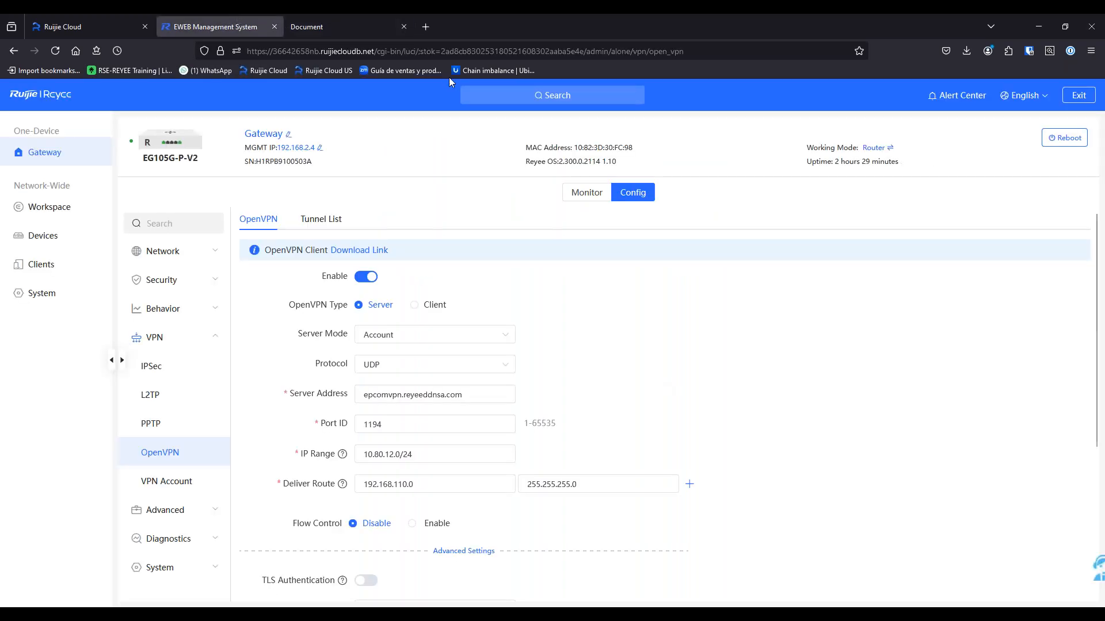
# Export the client config, allowing the pop-up, and open 20240926_openvpn-client-cfg(5).tar
pyautogui.click(320, 18)
pyautogui.click(233, 23)
pyautogui.scroll(-4, 357, 555)
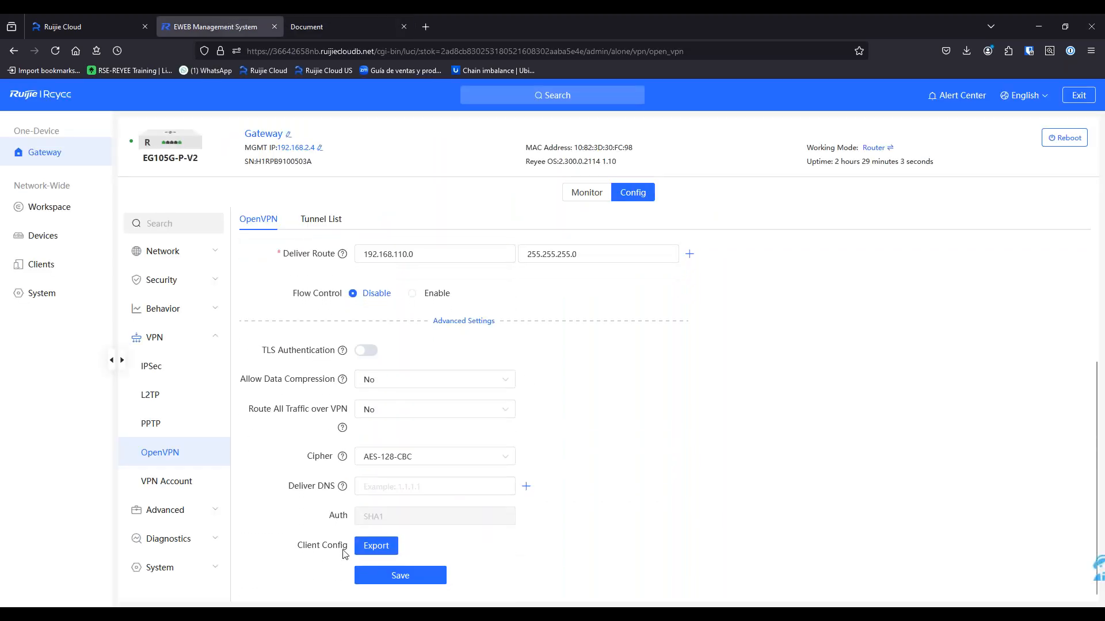
pyautogui.click(367, 550)
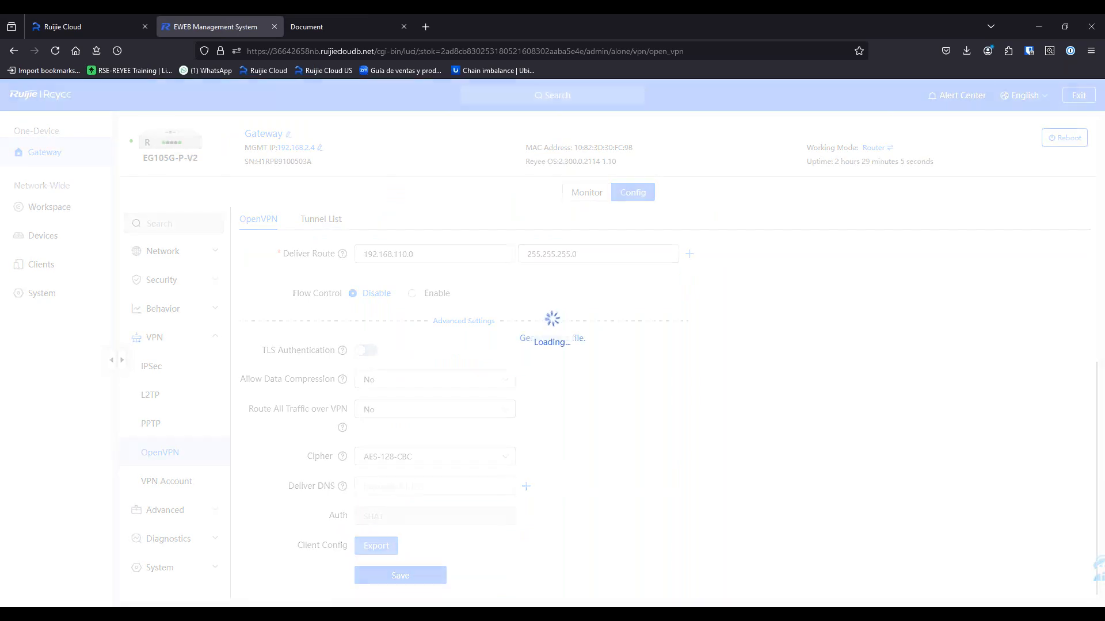
pyautogui.click(230, 95)
pyautogui.click(237, 109)
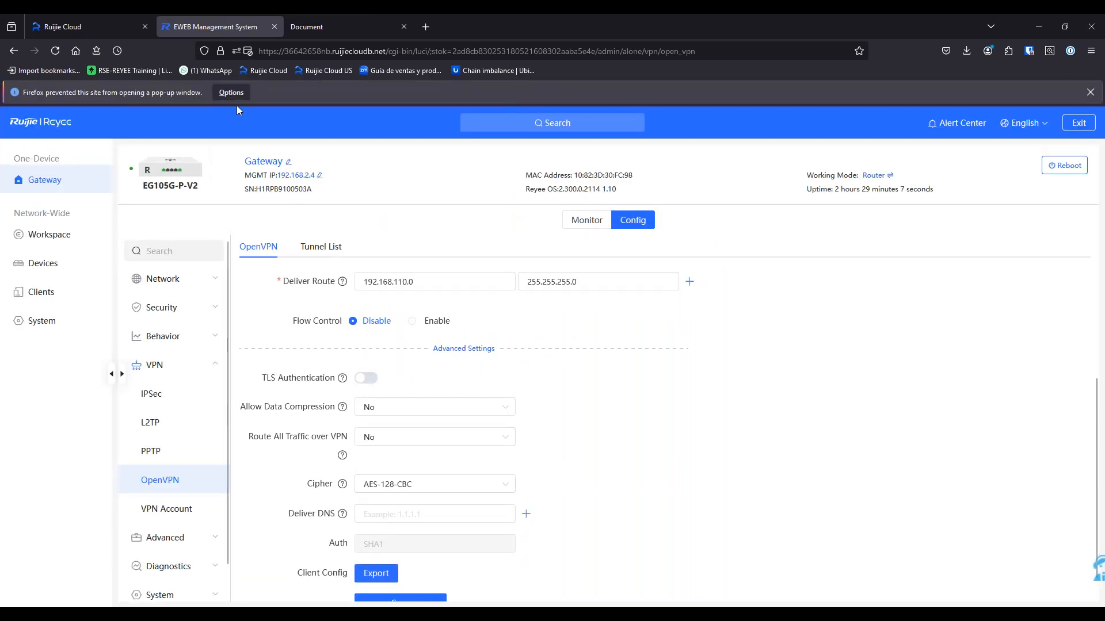
pyautogui.click(242, 25)
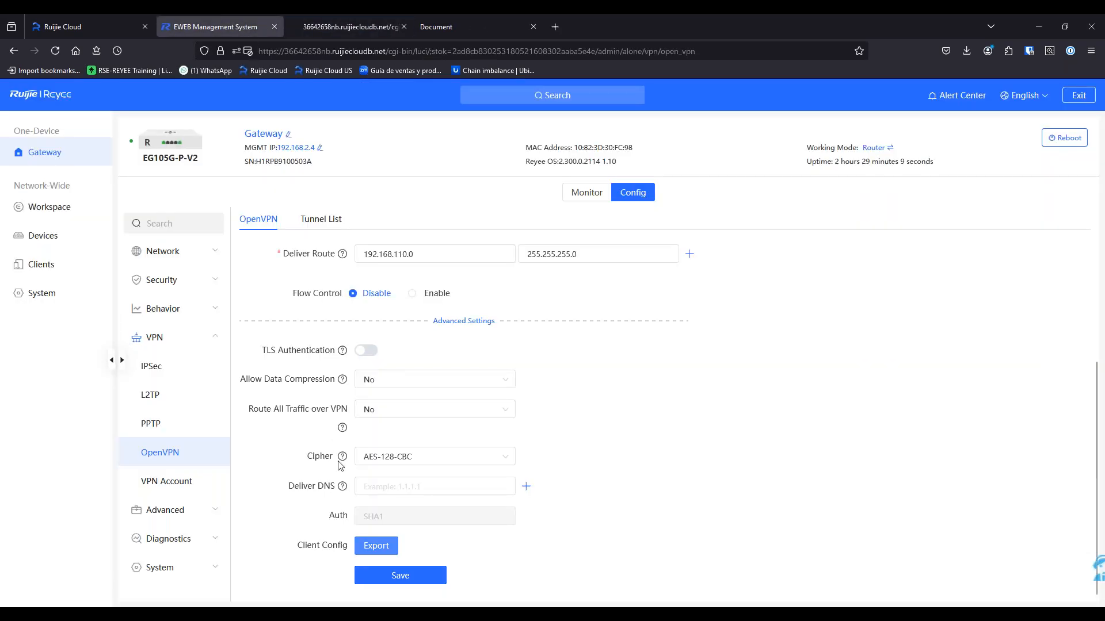
pyautogui.click(374, 546)
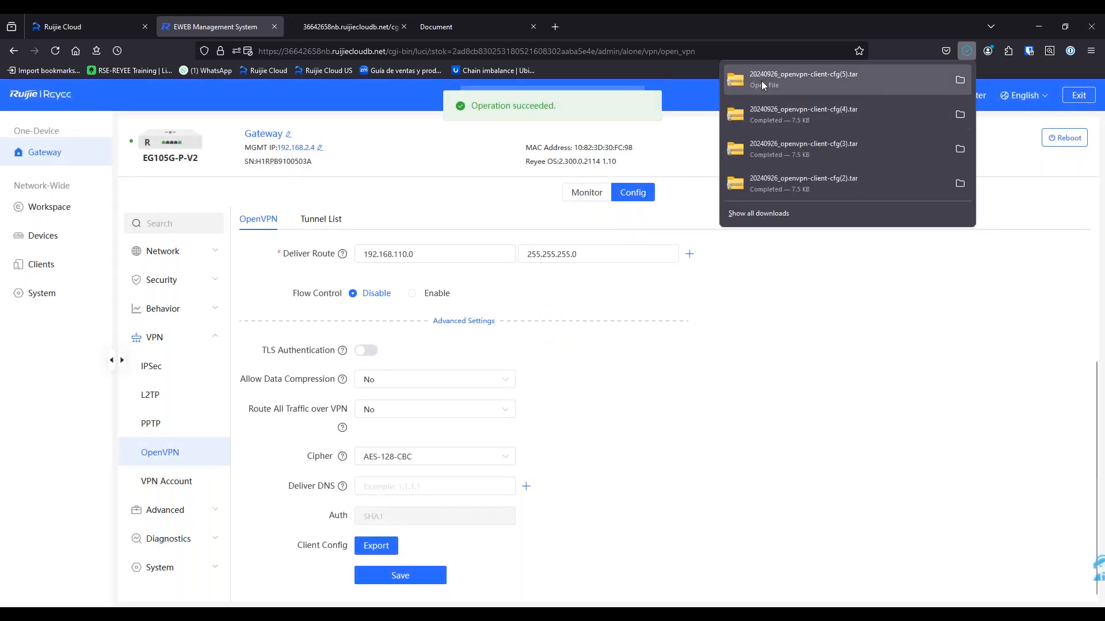
pyautogui.click(769, 86)
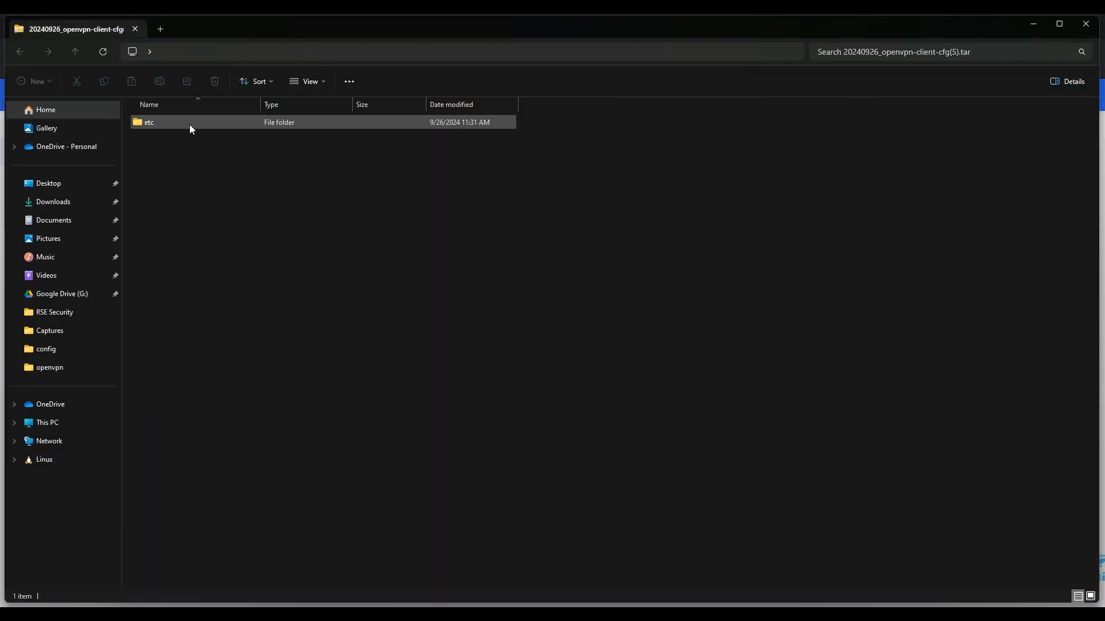
# Copy ca.crt, ca.key and client.ovpn from the archive's etc\openvpn folder
pyautogui.doubleClick(183, 124)
pyautogui.doubleClick(175, 124)
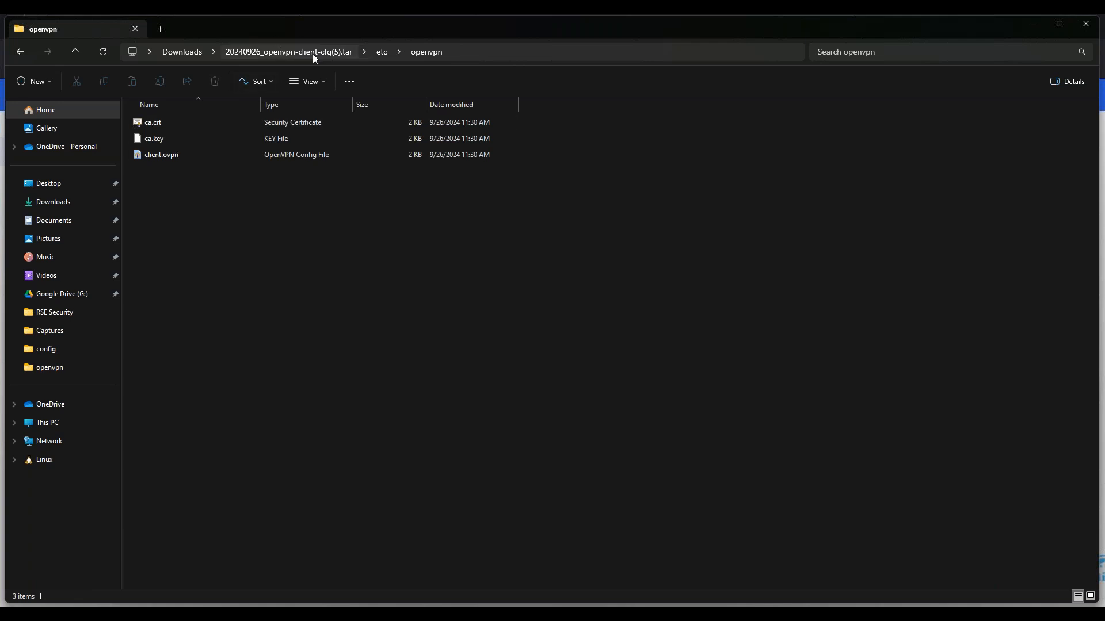
pyautogui.moveTo(200, 160); pyautogui.dragTo(136, 118)
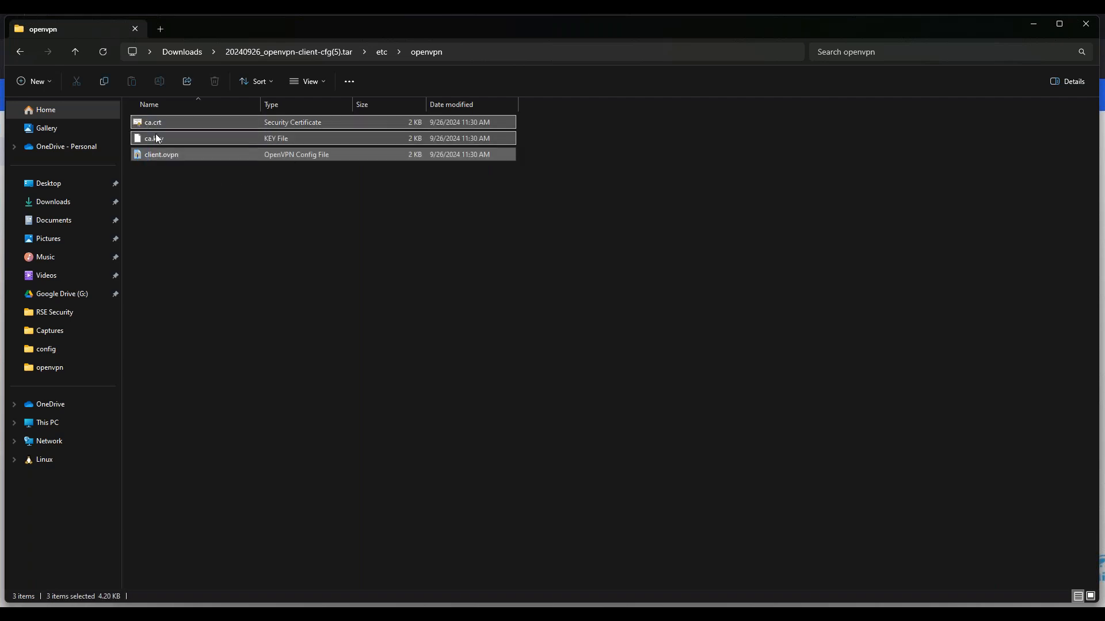
pyautogui.rightClick(189, 138)
pyautogui.click(201, 161)
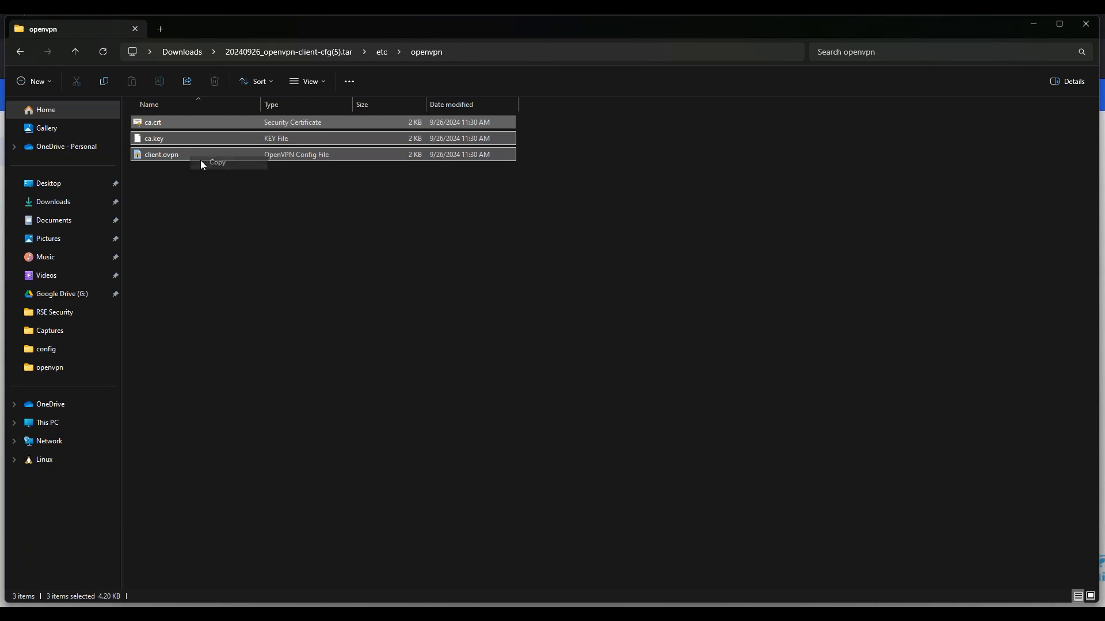
# Open the Windows (C:) drive from This PC
pyautogui.click(48, 424)
pyautogui.click(217, 132)
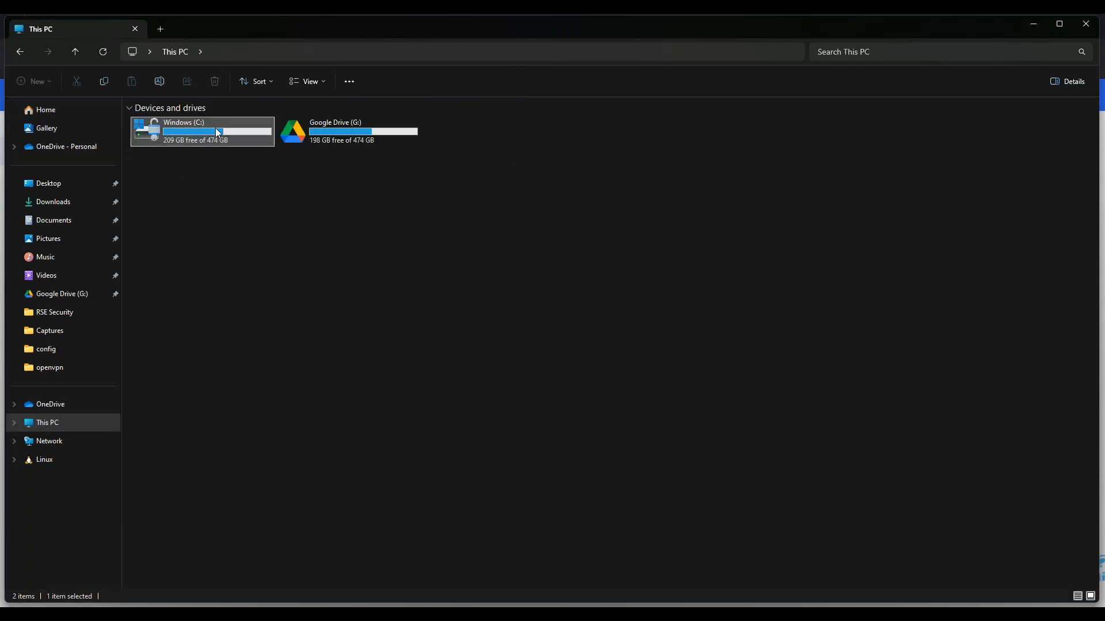
pyautogui.doubleClick(217, 132)
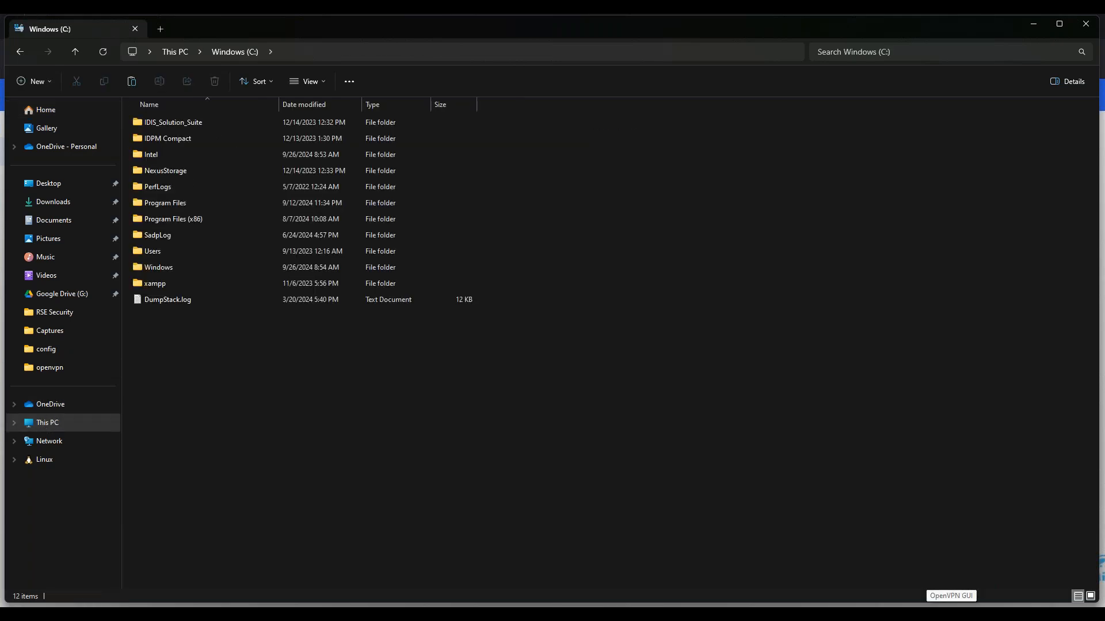
# Check the config folder path in OpenVPN GUI's Advanced settings
pyautogui.rightClick(952, 617)
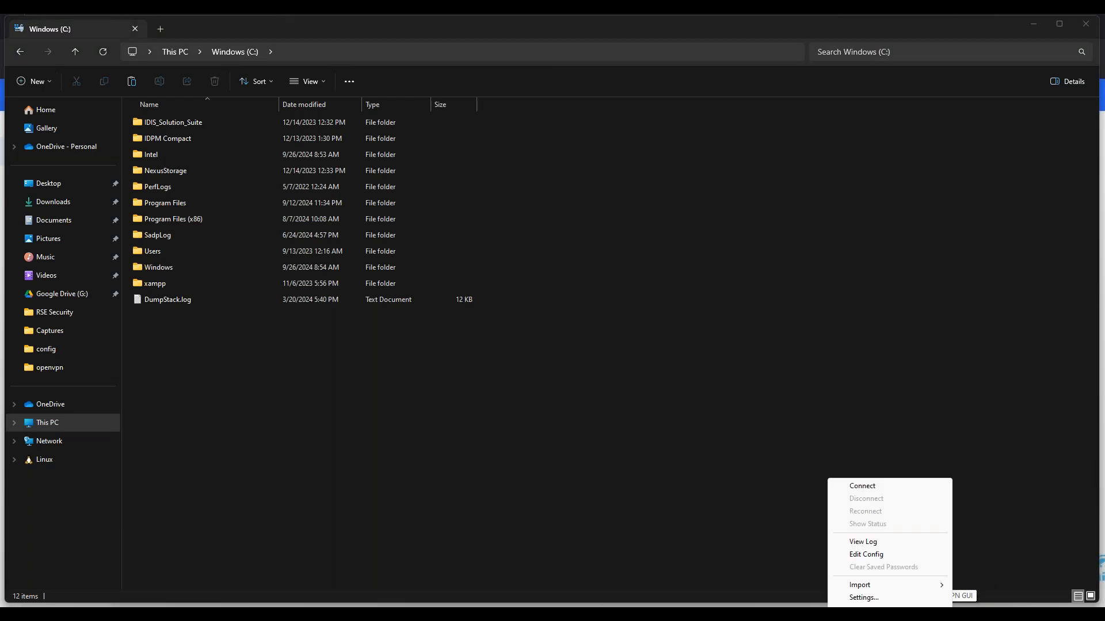
pyautogui.click(952, 616)
pyautogui.rightClick(952, 615)
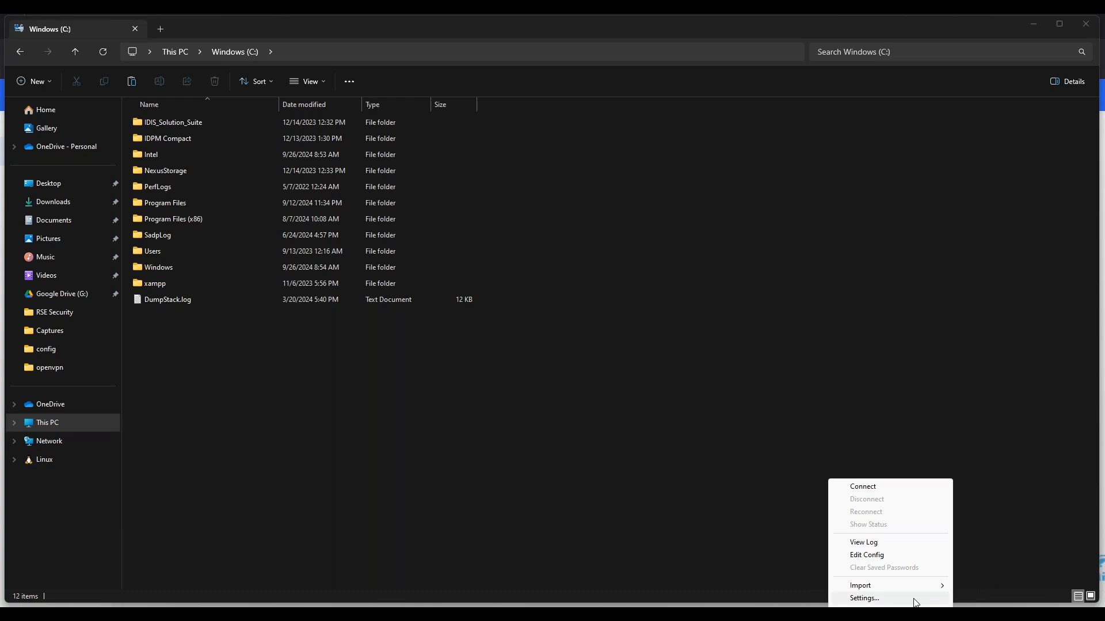
pyautogui.click(915, 599)
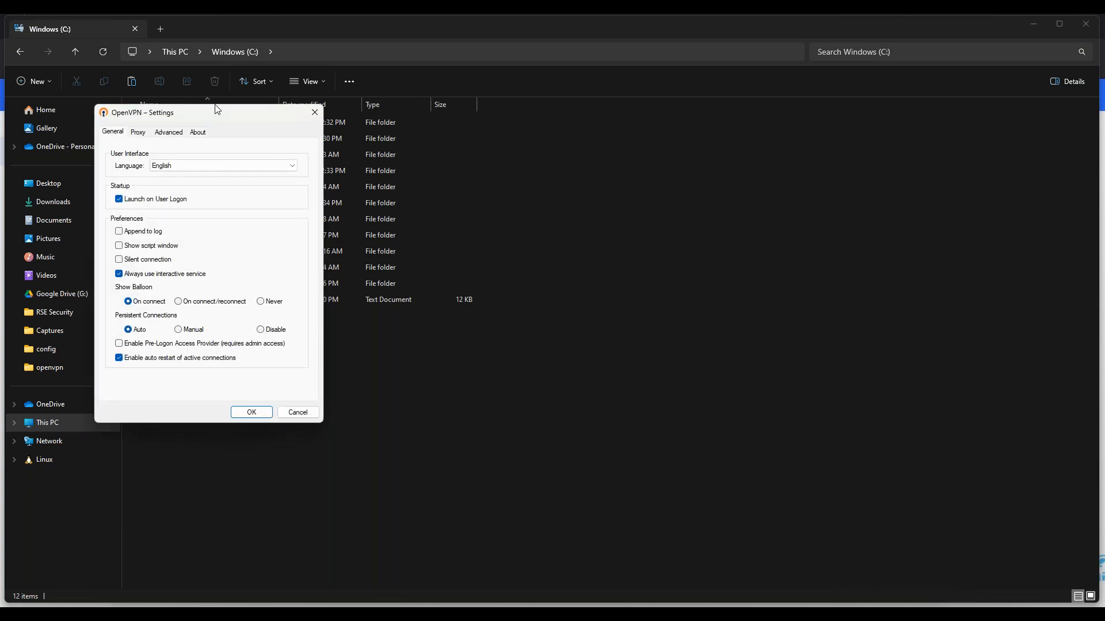
pyautogui.moveTo(219, 111); pyautogui.dragTo(413, 125)
pyautogui.click(365, 149)
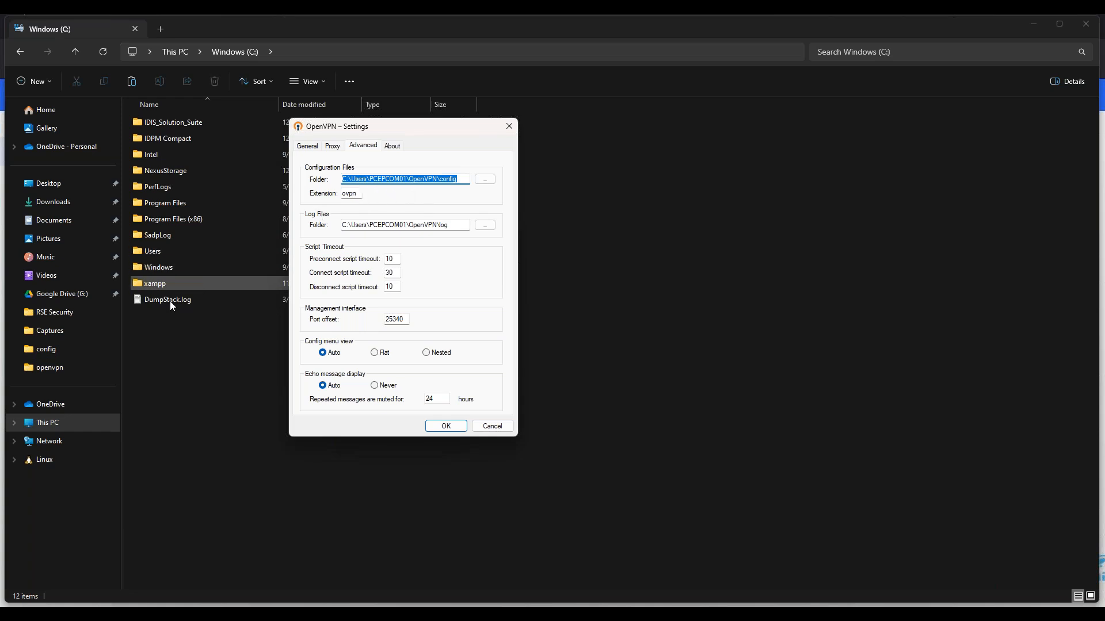
# Open C:\Users and then the user's profile folder
pyautogui.click(160, 253)
pyautogui.doubleClick(160, 255)
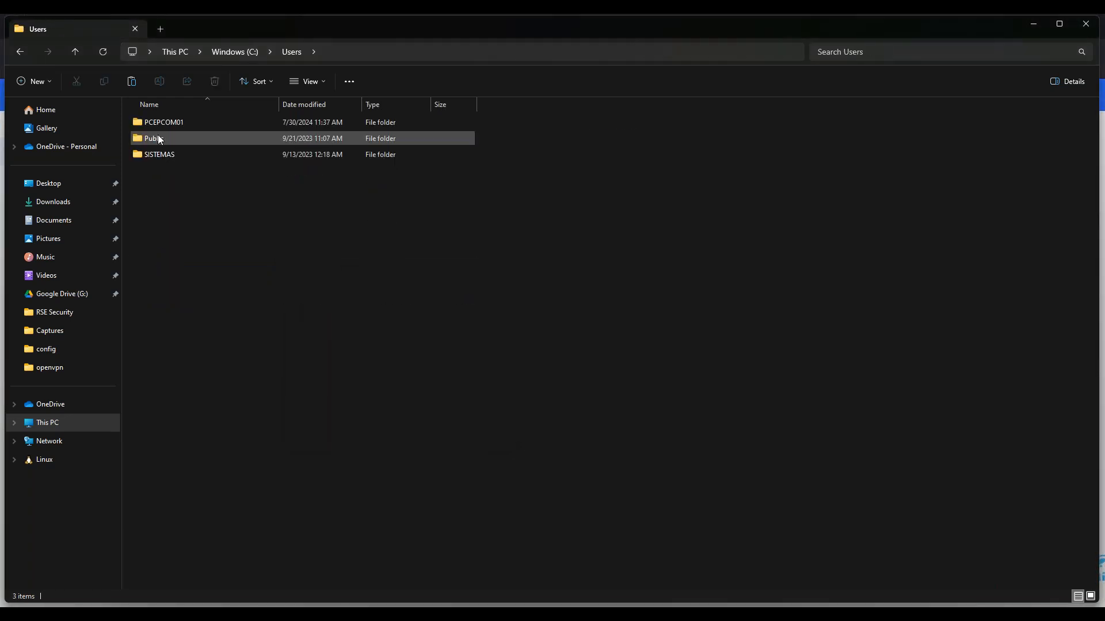
pyautogui.doubleClick(161, 123)
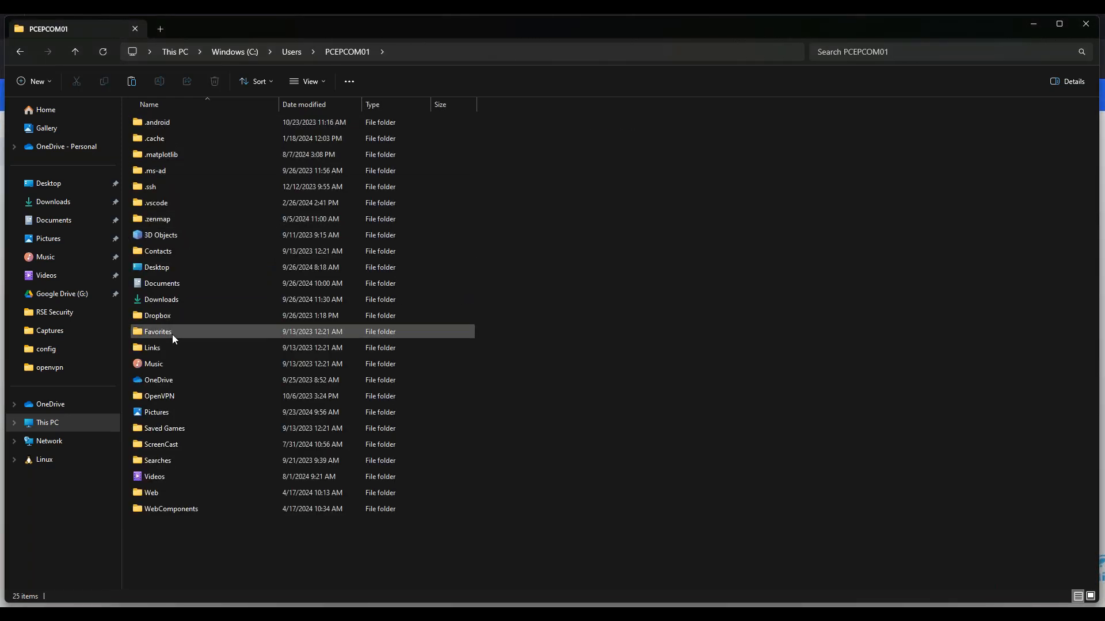
# Paste ca.crt, ca.key and client.ovpn into OpenVPN\config, replacing the existing files
pyautogui.doubleClick(161, 399)
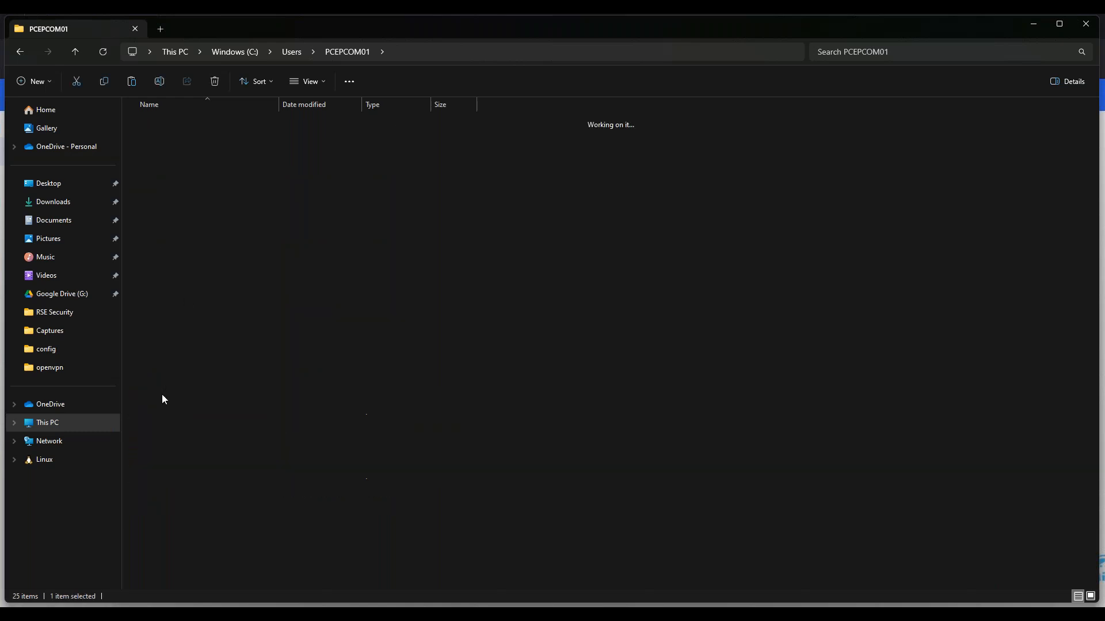
pyautogui.rightClick(218, 188)
pyautogui.click(162, 121)
pyautogui.doubleClick(163, 124)
pyautogui.rightClick(178, 162)
pyautogui.click(162, 209)
pyautogui.rightClick(163, 209)
pyautogui.click(175, 222)
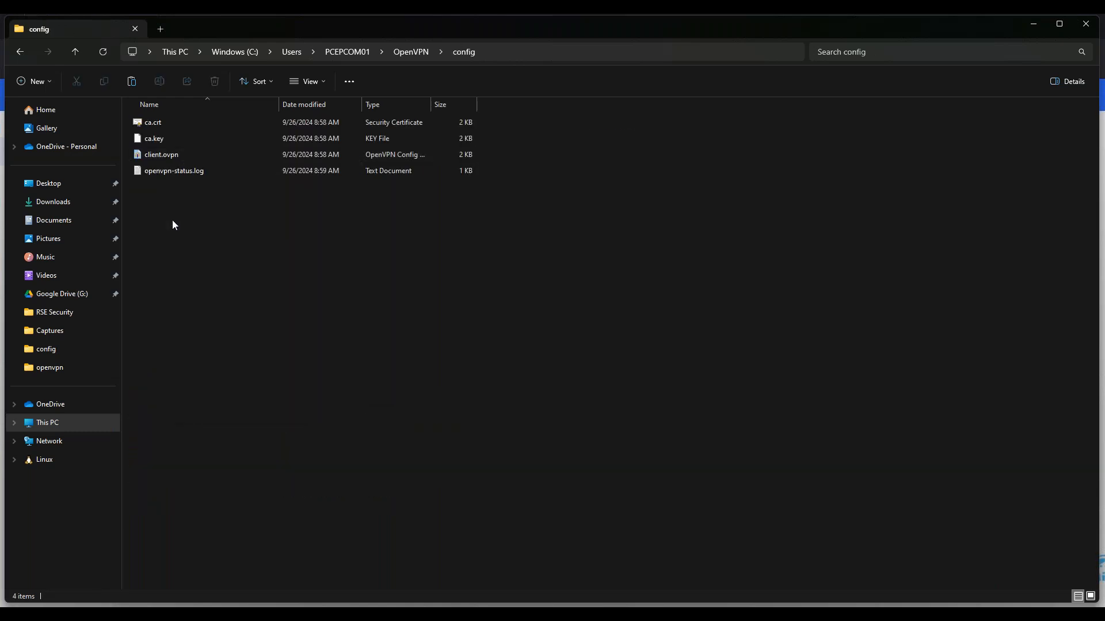
pyautogui.click(525, 227)
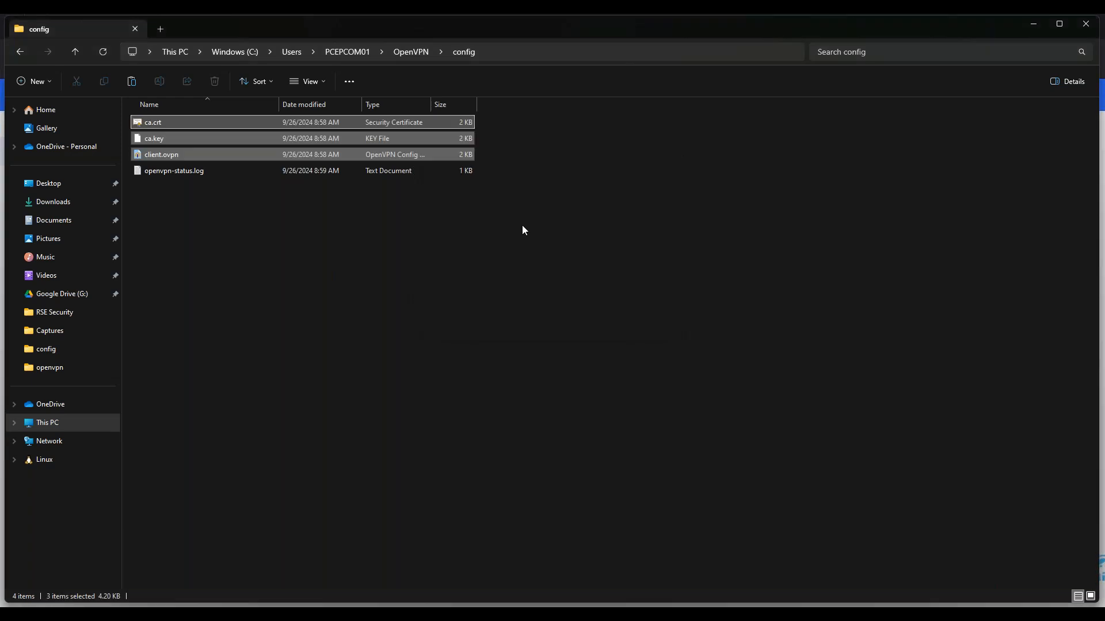
# Check the remote server hostname in client.ovpn with Notepad, then close it and Explorer
pyautogui.click(387, 260)
pyautogui.click(195, 159)
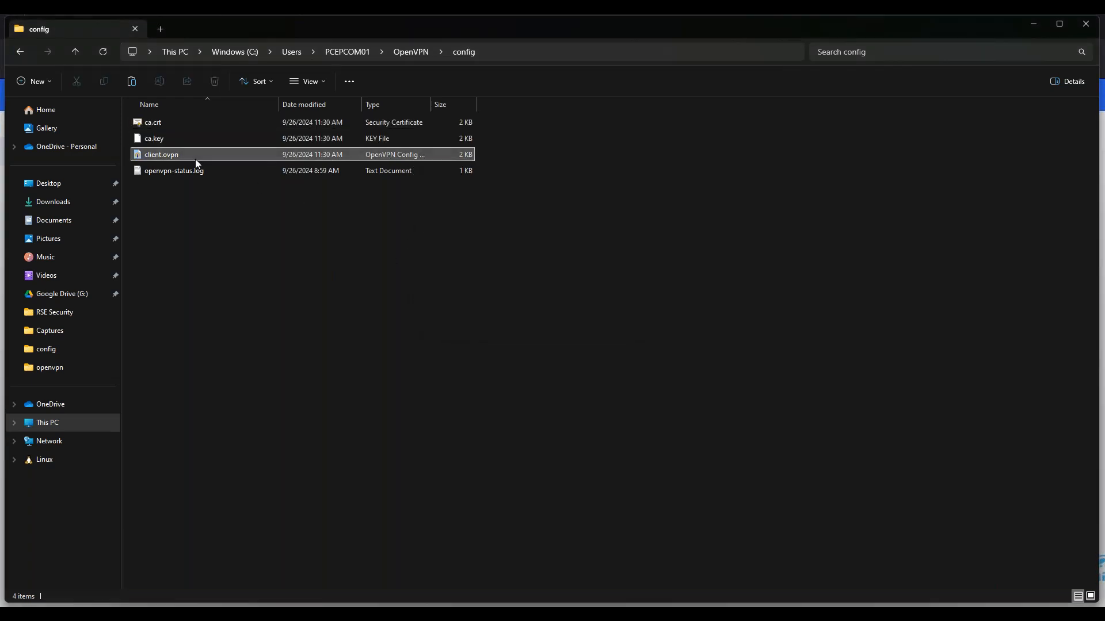
pyautogui.rightClick(195, 159)
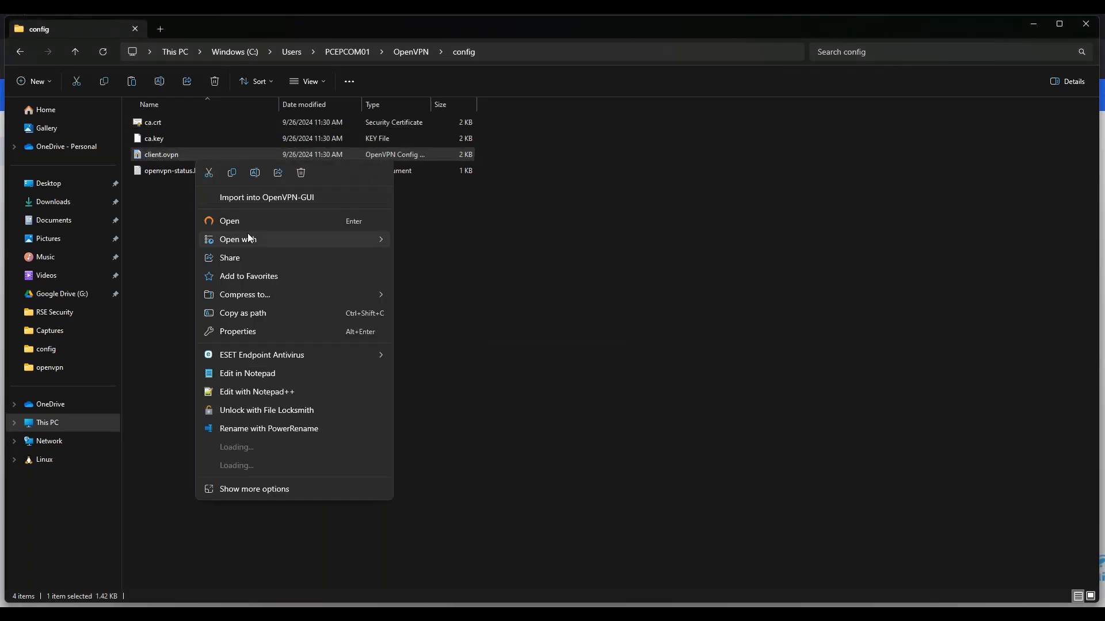
pyautogui.click(430, 239)
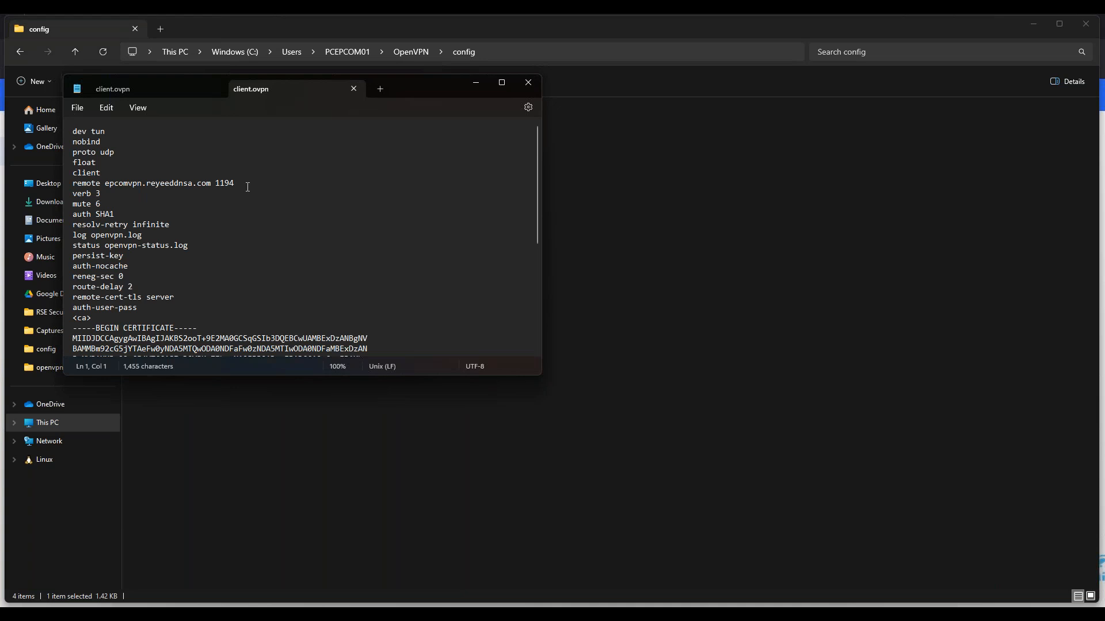
pyautogui.moveTo(104, 183); pyautogui.dragTo(208, 183)
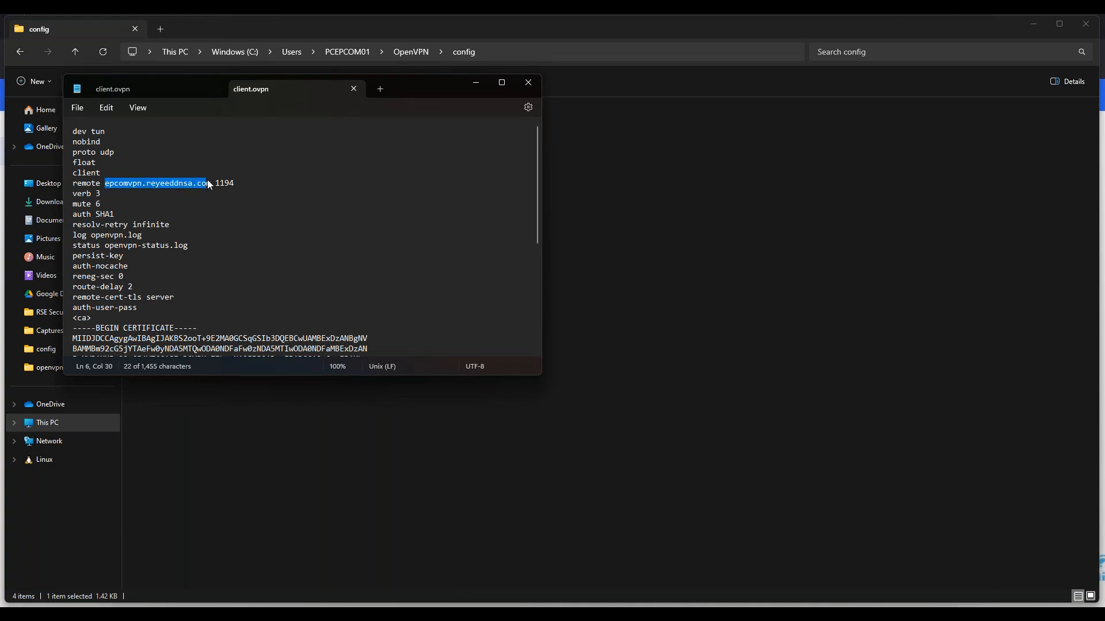
pyautogui.click(351, 85)
pyautogui.click(214, 86)
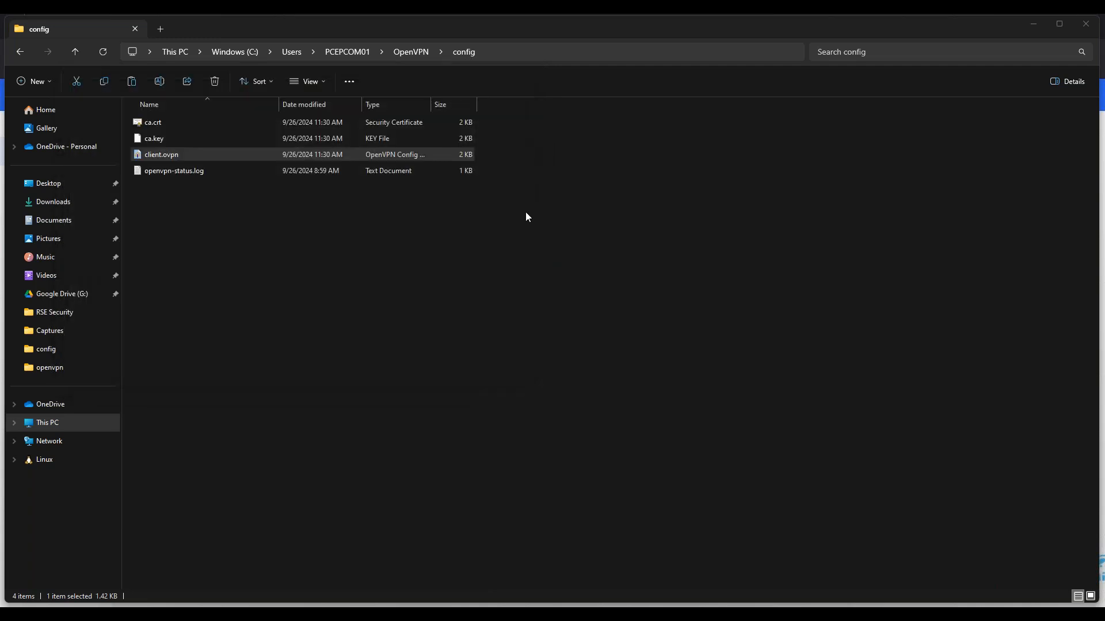
pyautogui.click(1034, 28)
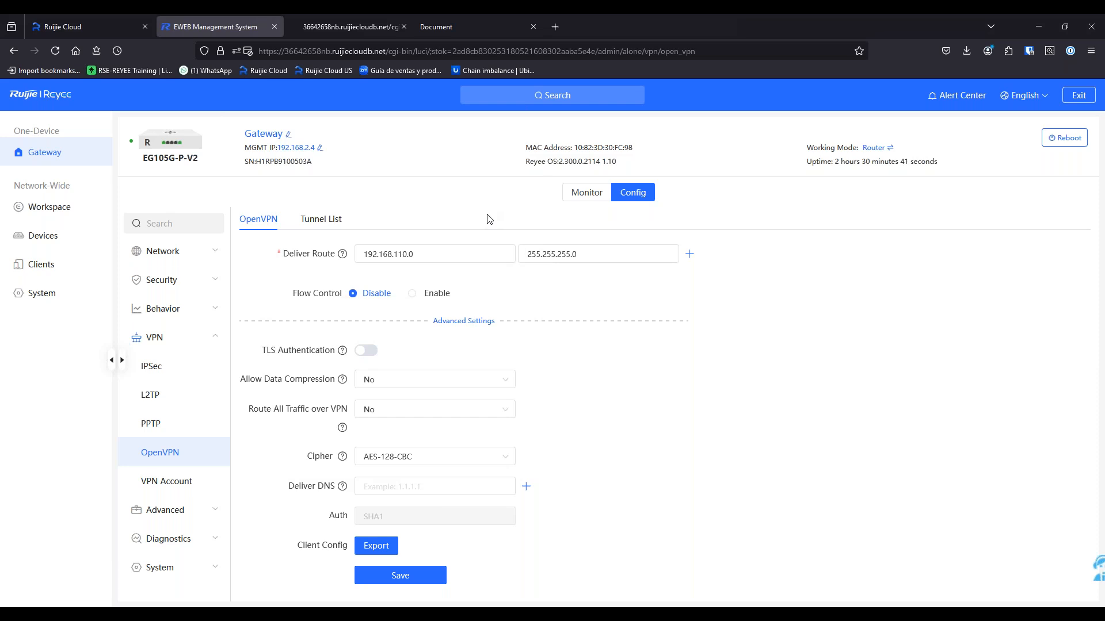
# Start adding a new VPN user with service type OpenVpn
pyautogui.click(182, 486)
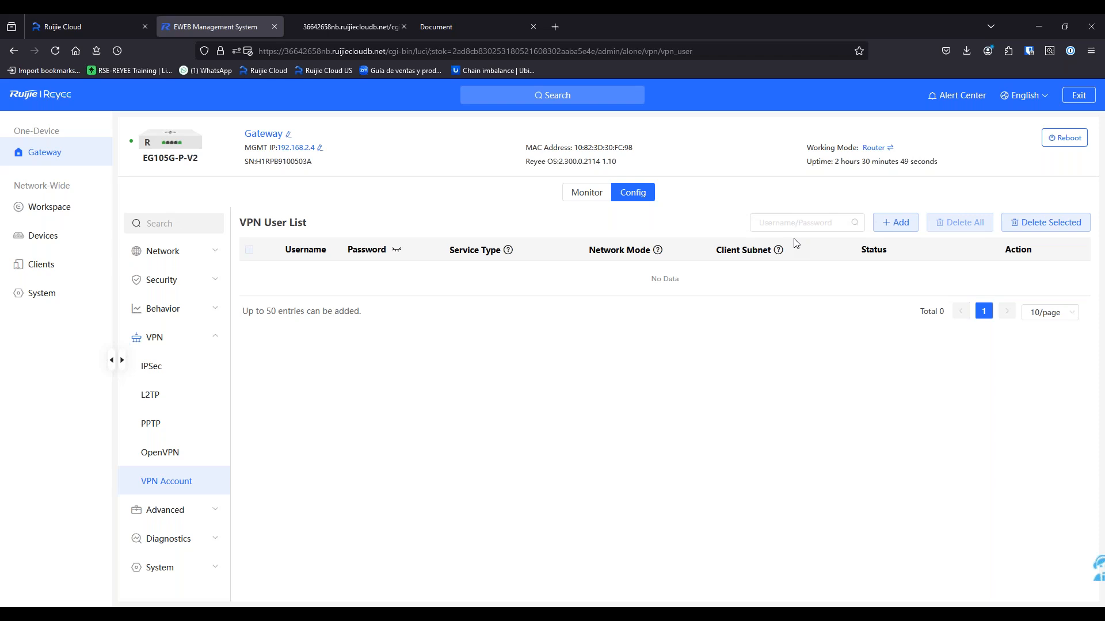
pyautogui.click(898, 225)
pyautogui.click(603, 229)
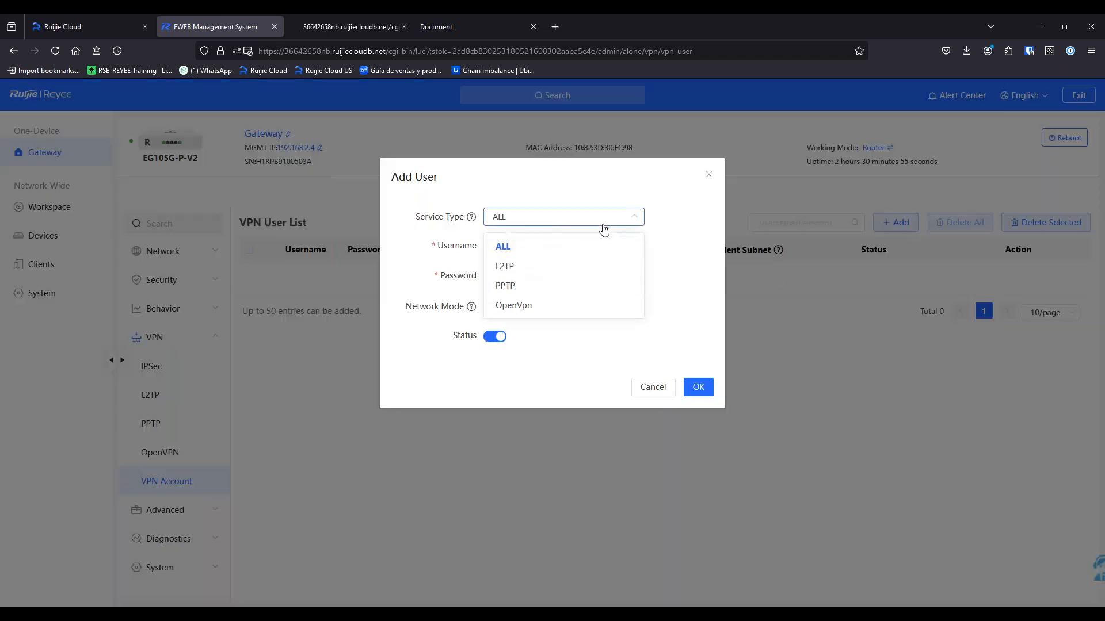
pyautogui.click(549, 307)
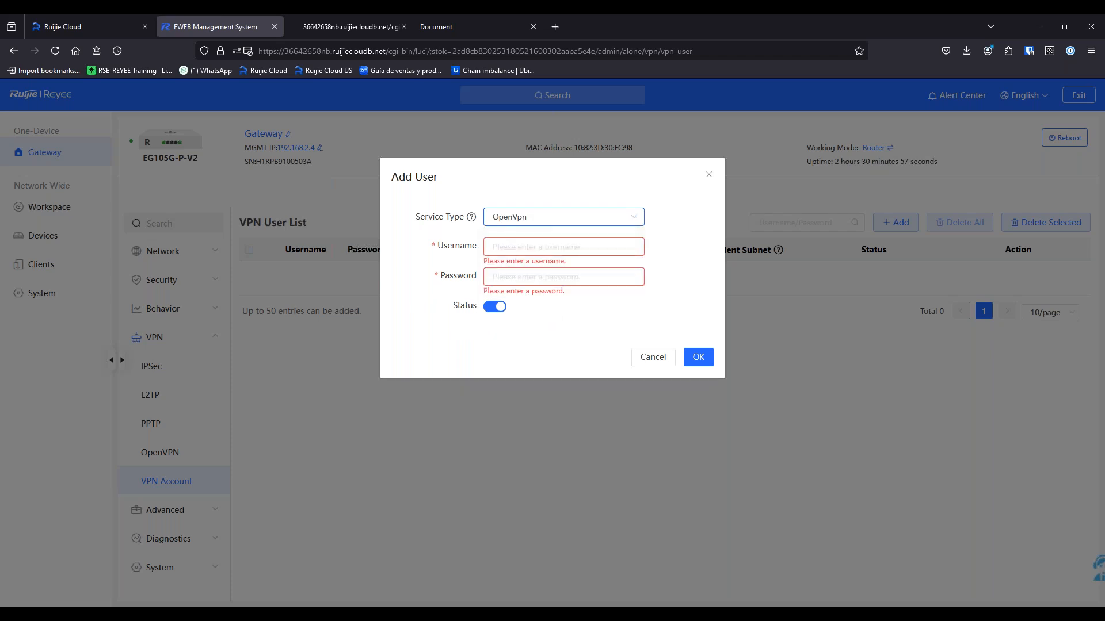
# Enter username 'test' and a password, and save the new OpenVPN user
pyautogui.click(540, 249)
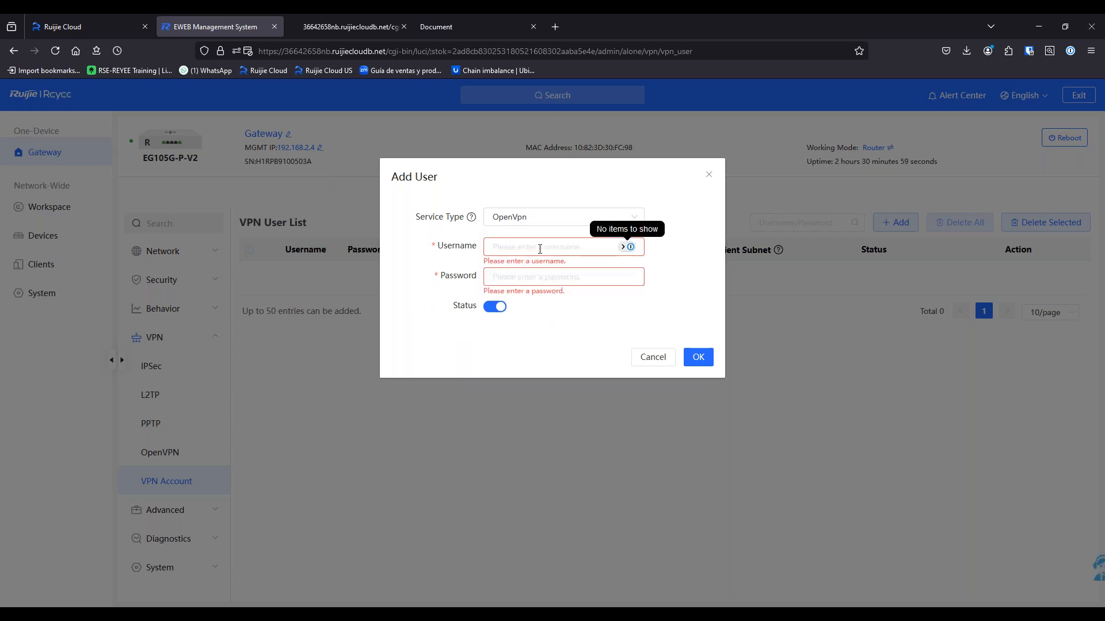
pyautogui.write('test')
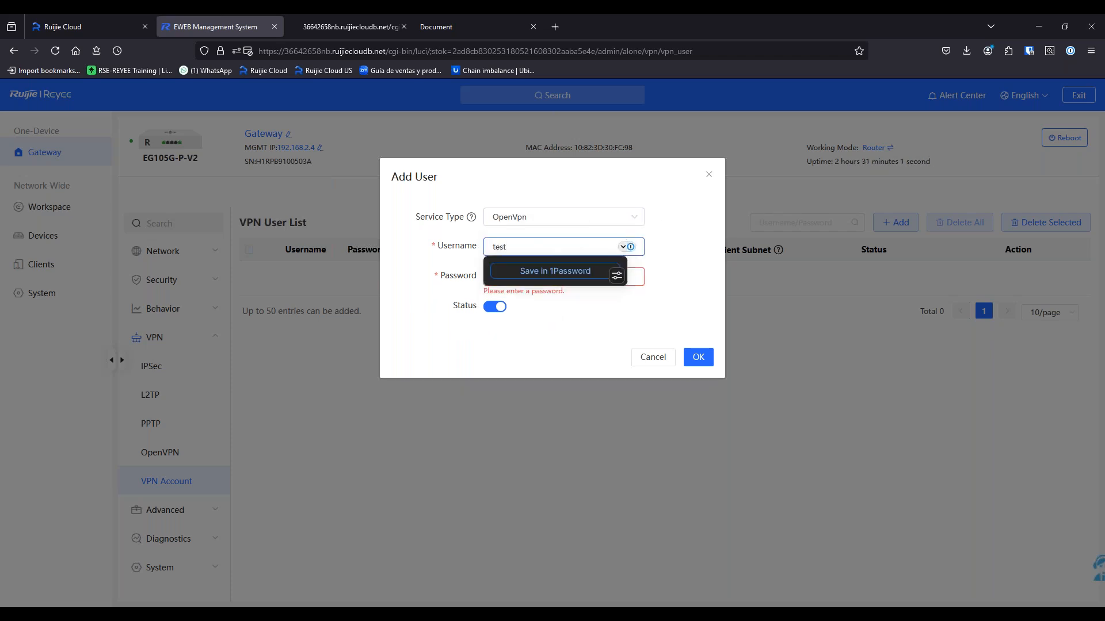
pyautogui.press('Tab')
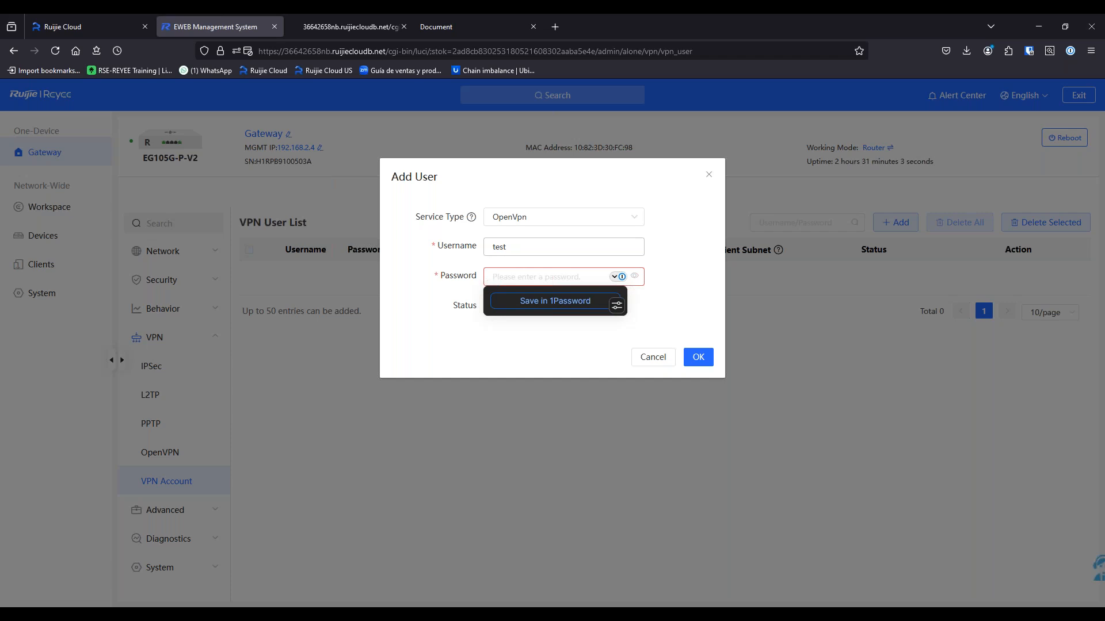
pyautogui.write('te•••••••')
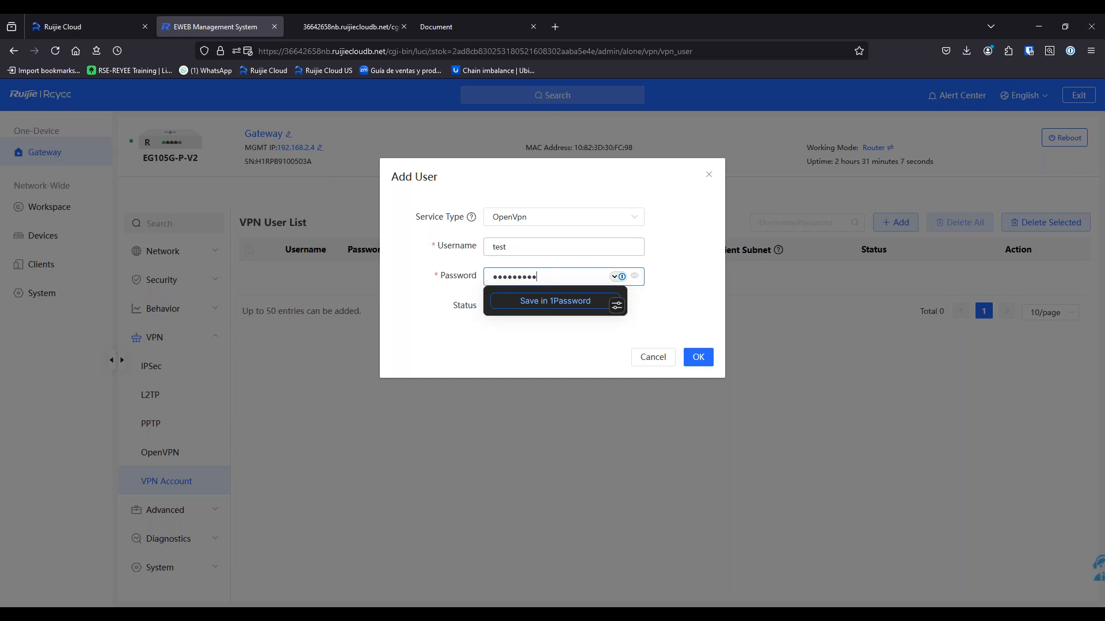
pyautogui.click(520, 325)
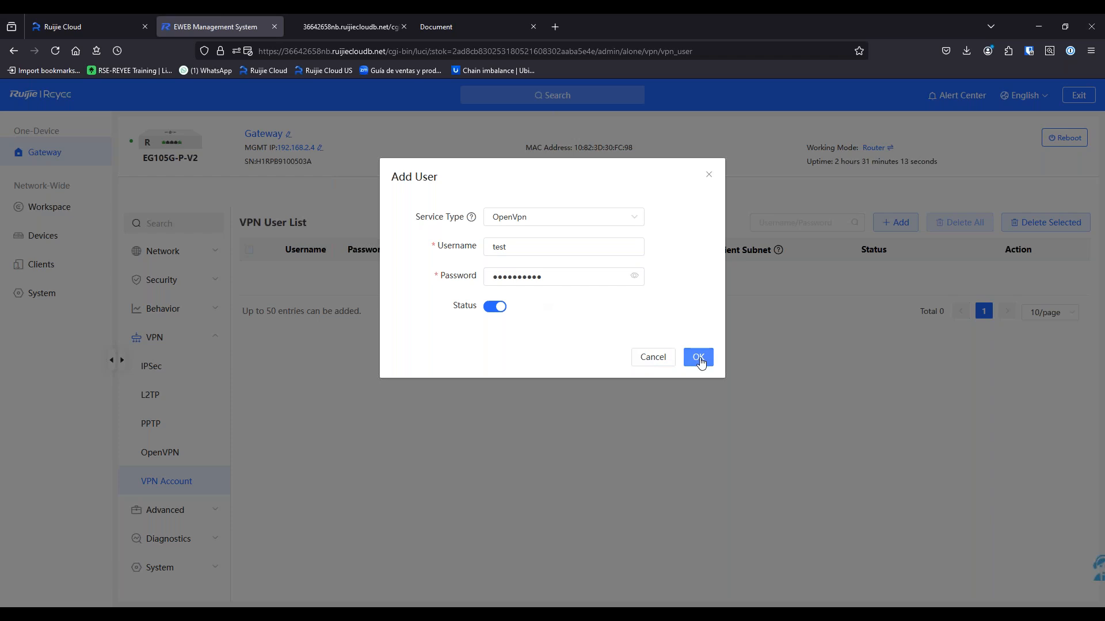
pyautogui.click(699, 360)
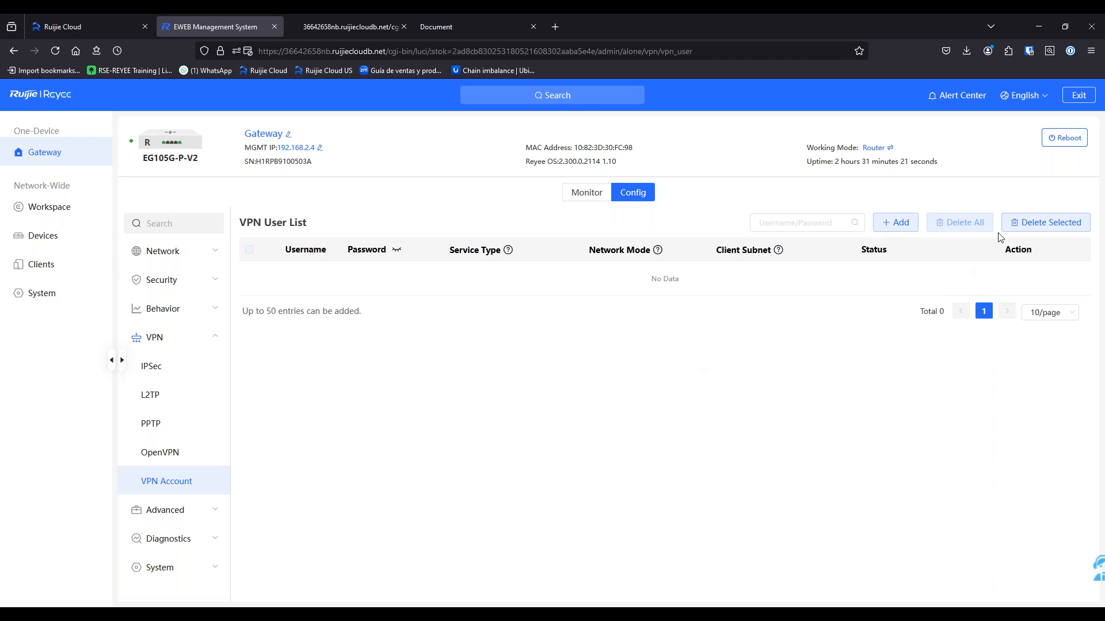
pyautogui.click(55, 51)
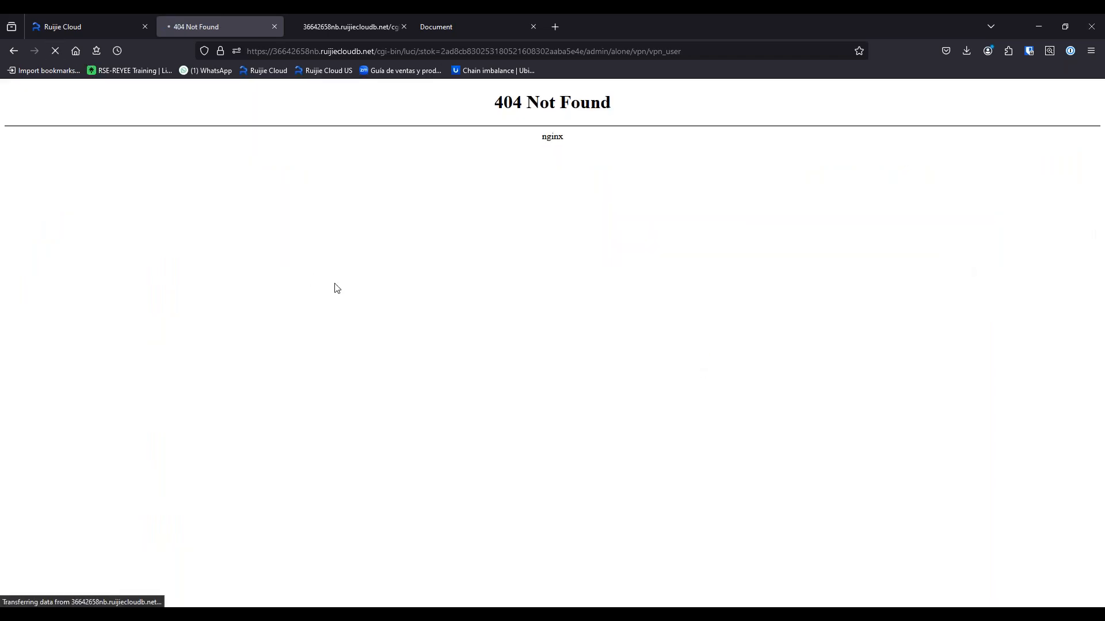
pyautogui.click(93, 30)
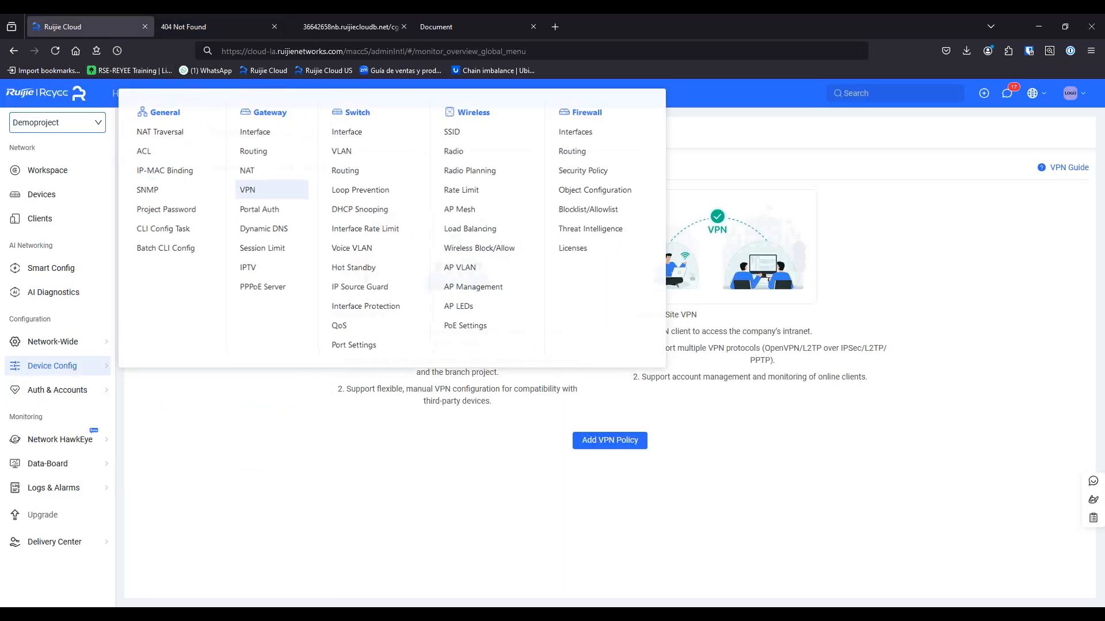
pyautogui.click(51, 196)
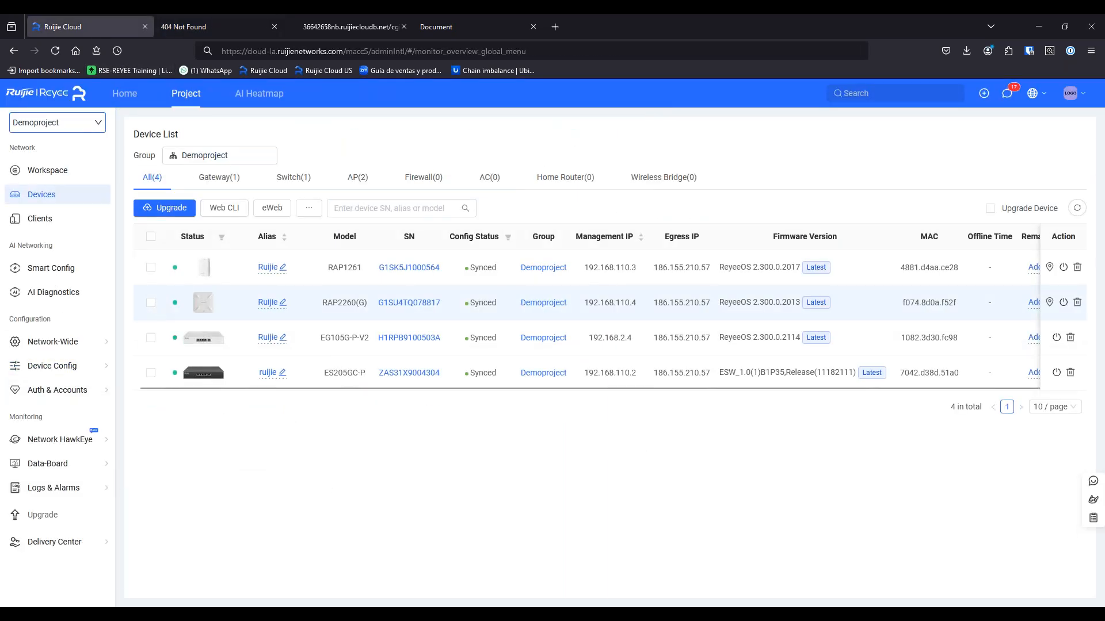
pyautogui.click(151, 337)
pyautogui.click(272, 209)
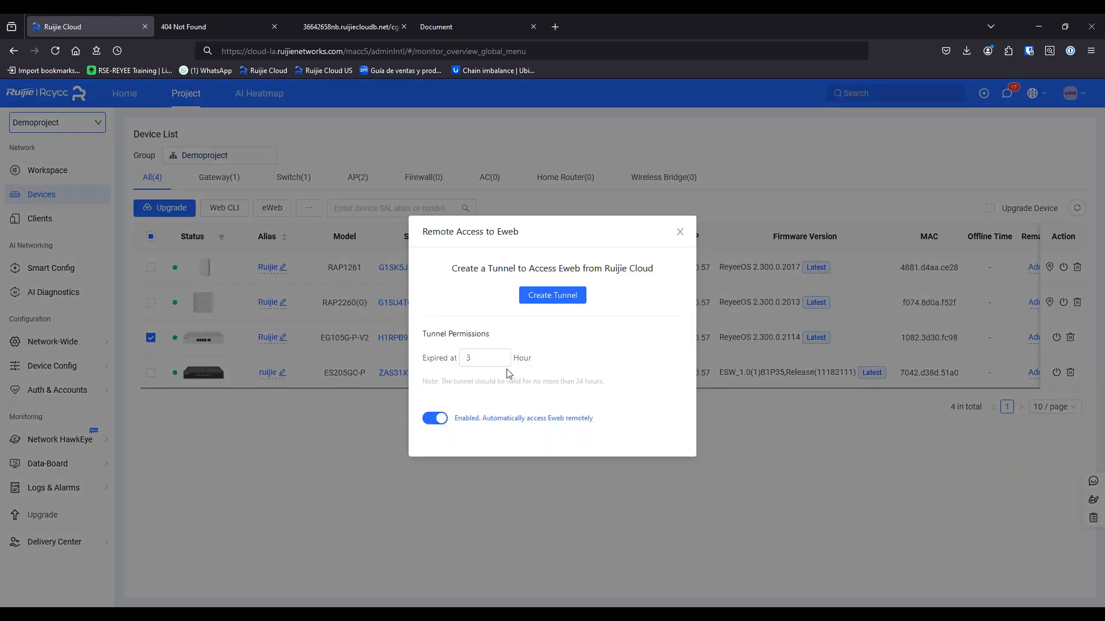
pyautogui.click(547, 293)
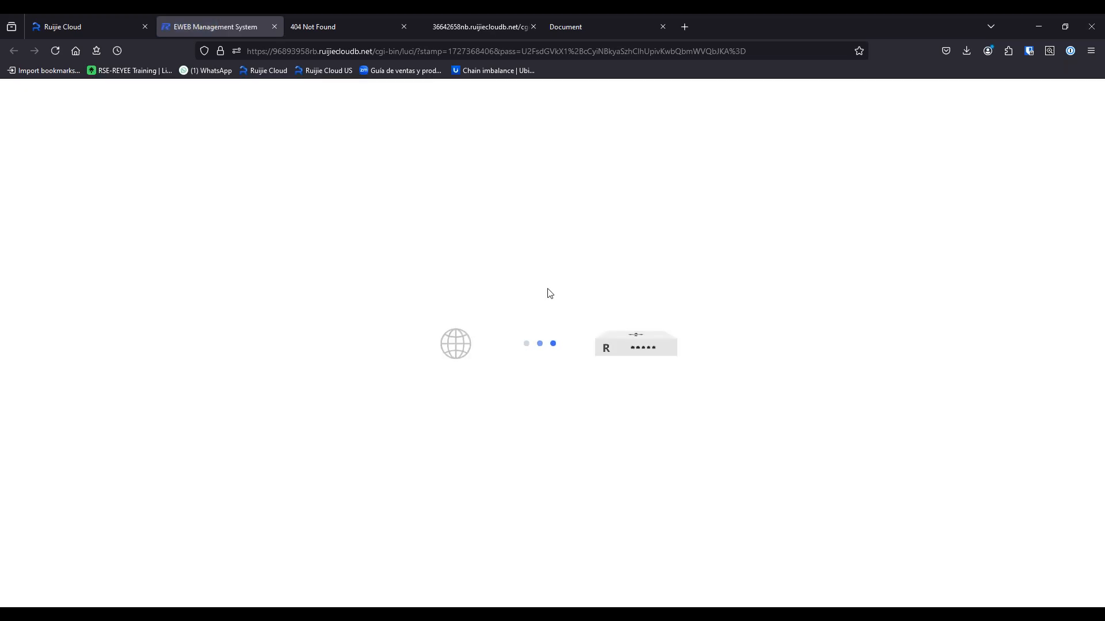
# Close the leftover 404 and Document tabs and open the gateway's VPN Account list
pyautogui.click(403, 27)
pyautogui.middleClick(351, 26)
pyautogui.middleClick(350, 26)
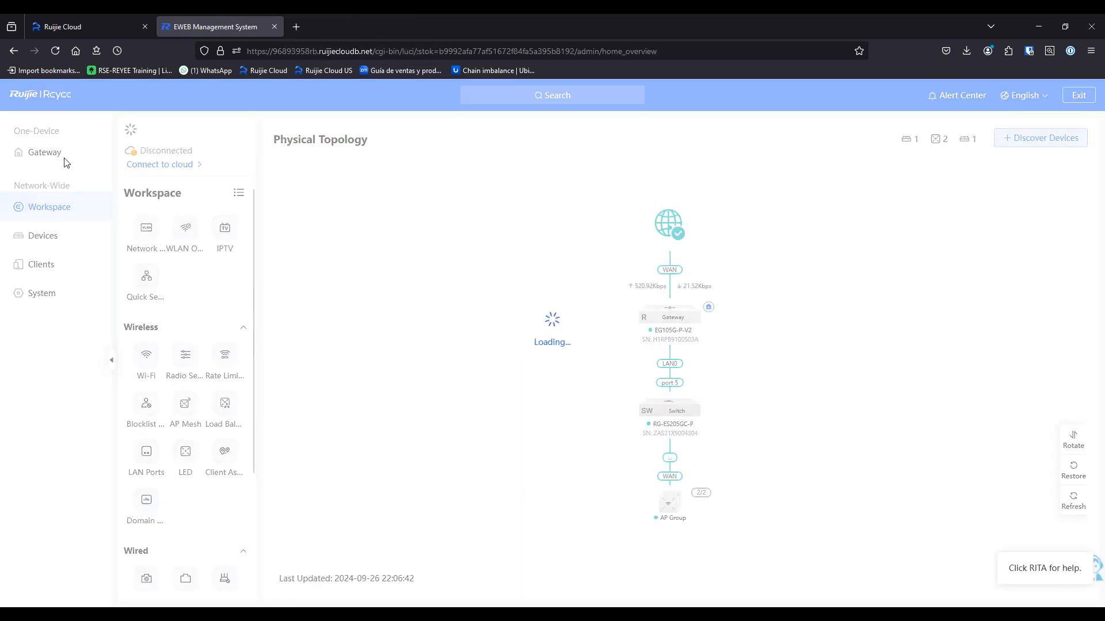
pyautogui.click(57, 154)
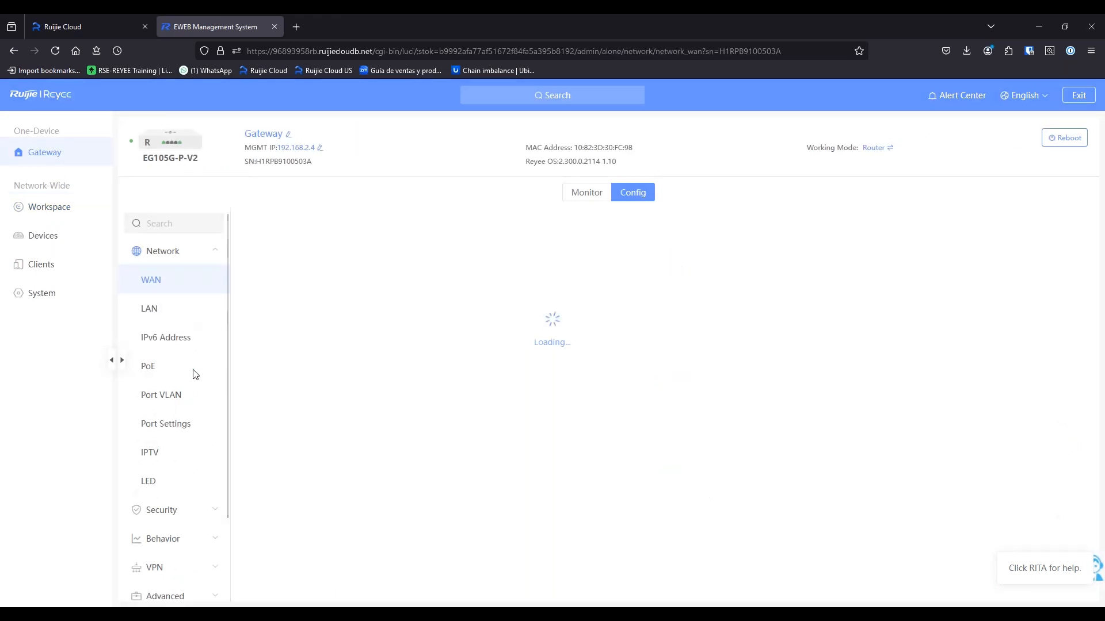
pyautogui.click(160, 568)
pyautogui.click(162, 483)
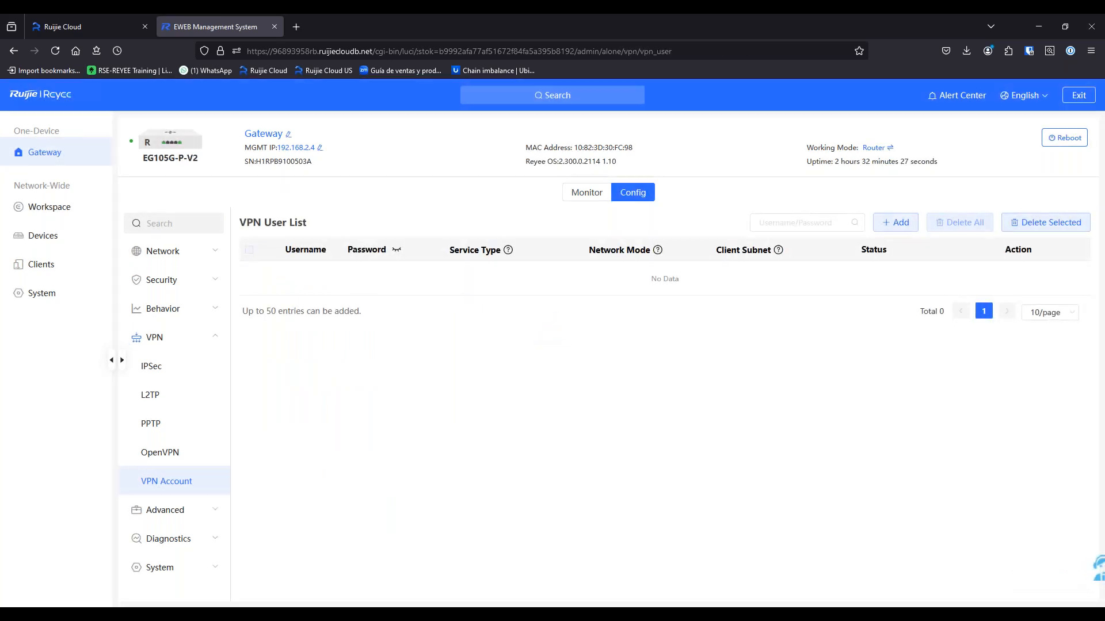
# Start a new VPN user with service type ALL, username 'test' and its password
pyautogui.click(895, 222)
pyautogui.click(564, 216)
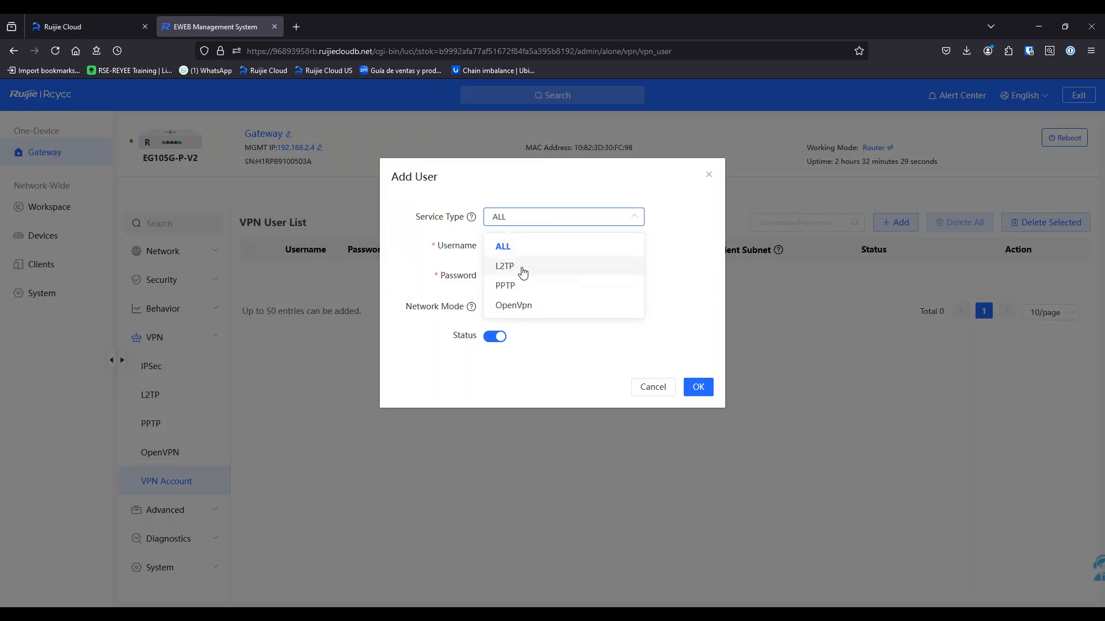
pyautogui.click(518, 246)
pyautogui.click(510, 246)
pyautogui.write('test')
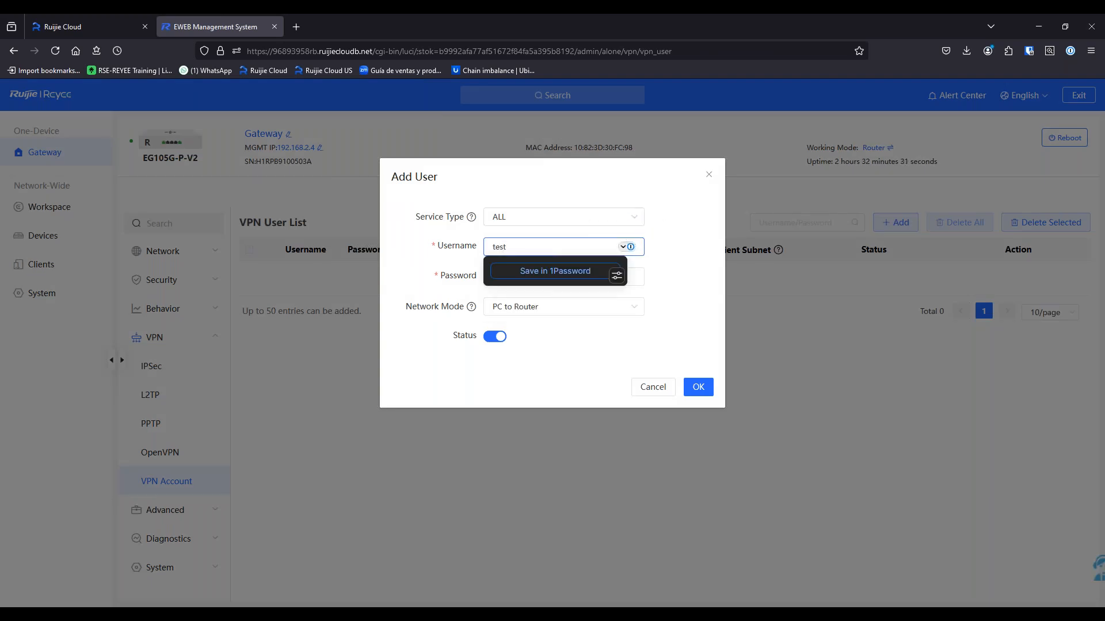
pyautogui.press('Tab')
pyautogui.write('t')
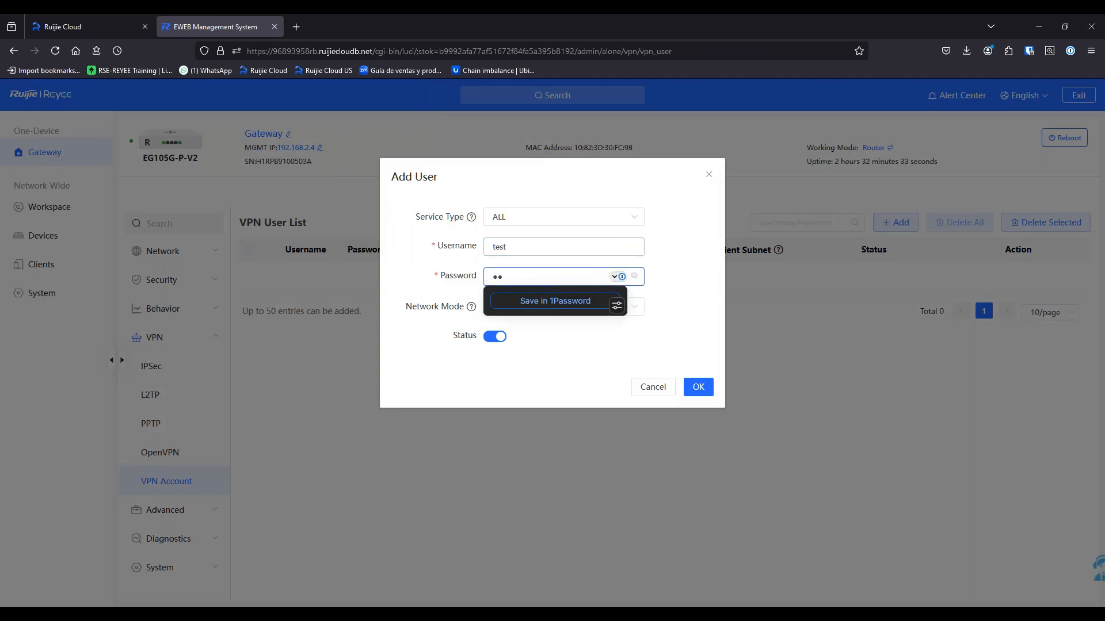
pyautogui.press('BackSpace')
pyautogui.press('BackSpace')
pyautogui.press('BackSpace')
pyautogui.press('Return')
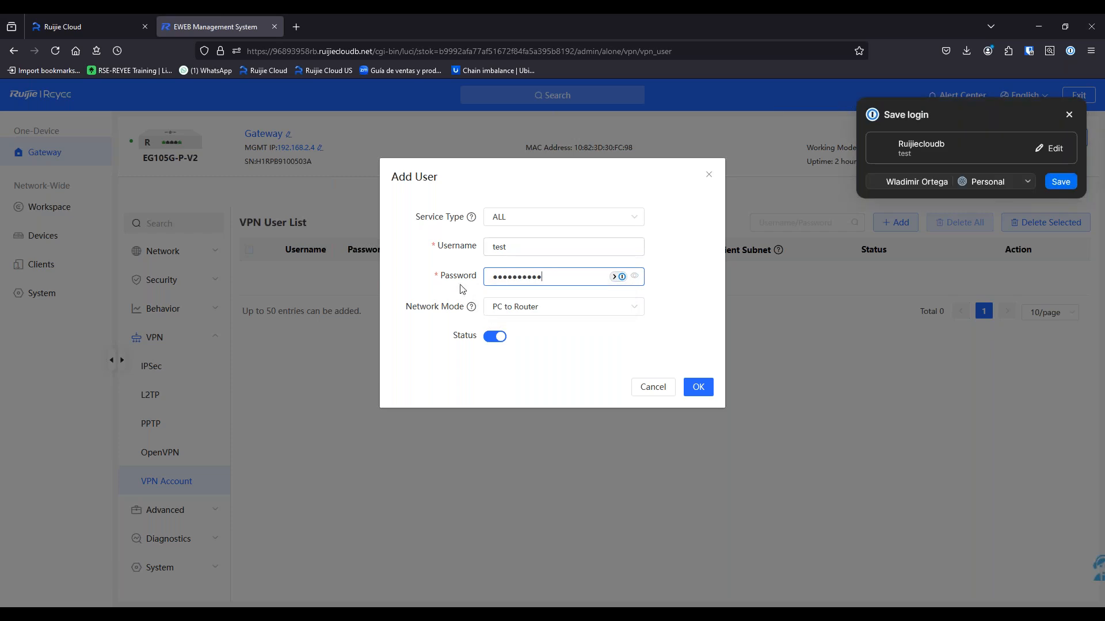
pyautogui.click(1069, 114)
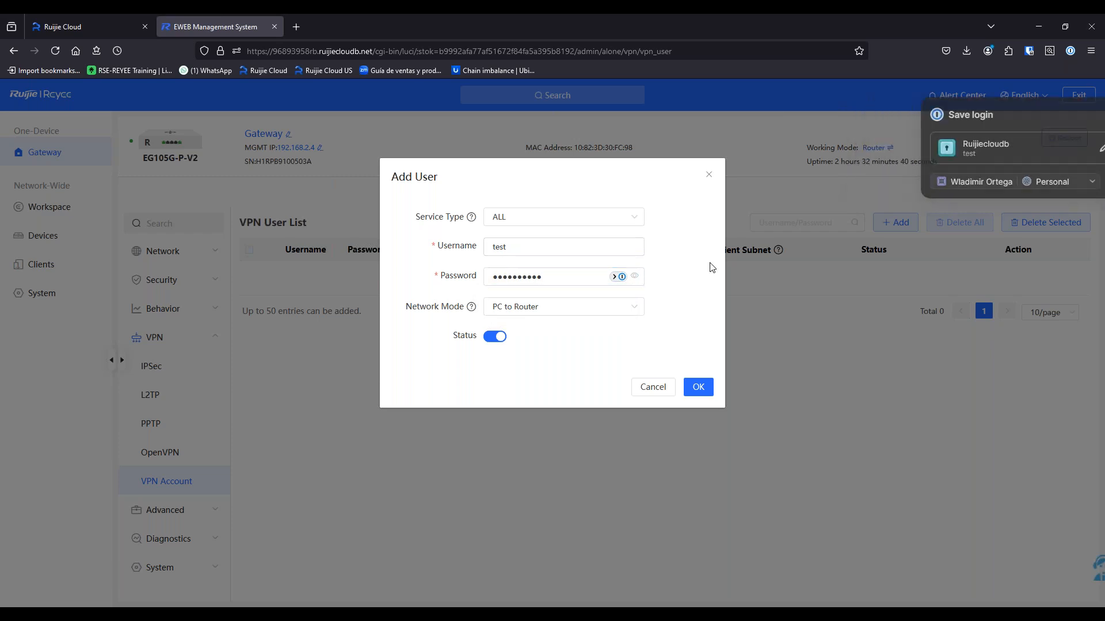
# Keep PC to Router network mode, save the VPN user, and return to Ruijie Cloud
pyautogui.click(521, 311)
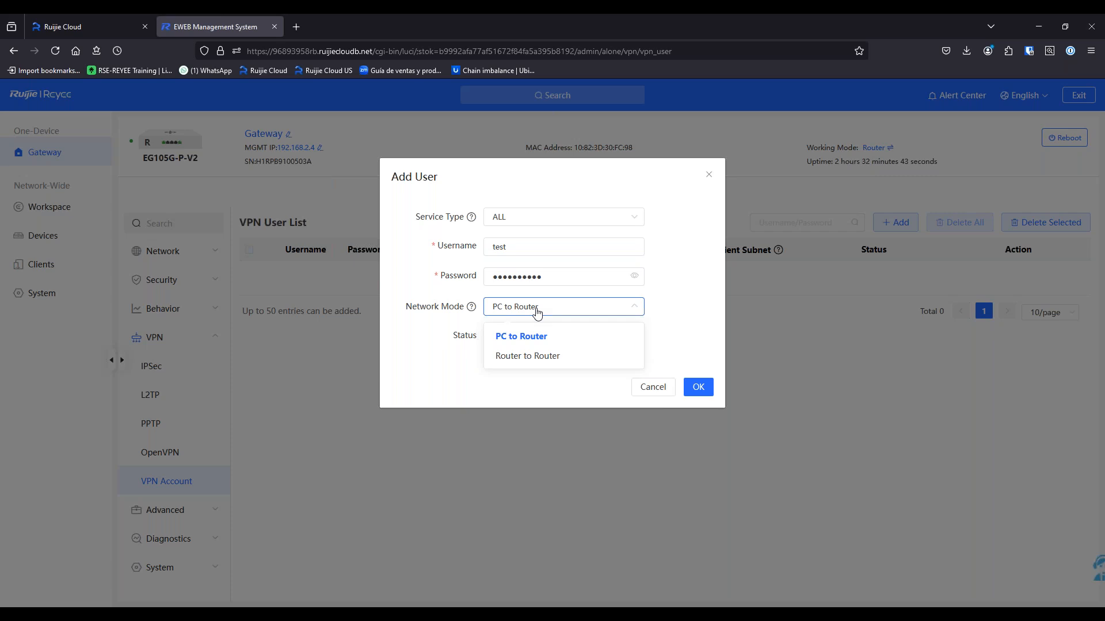
pyautogui.click(539, 336)
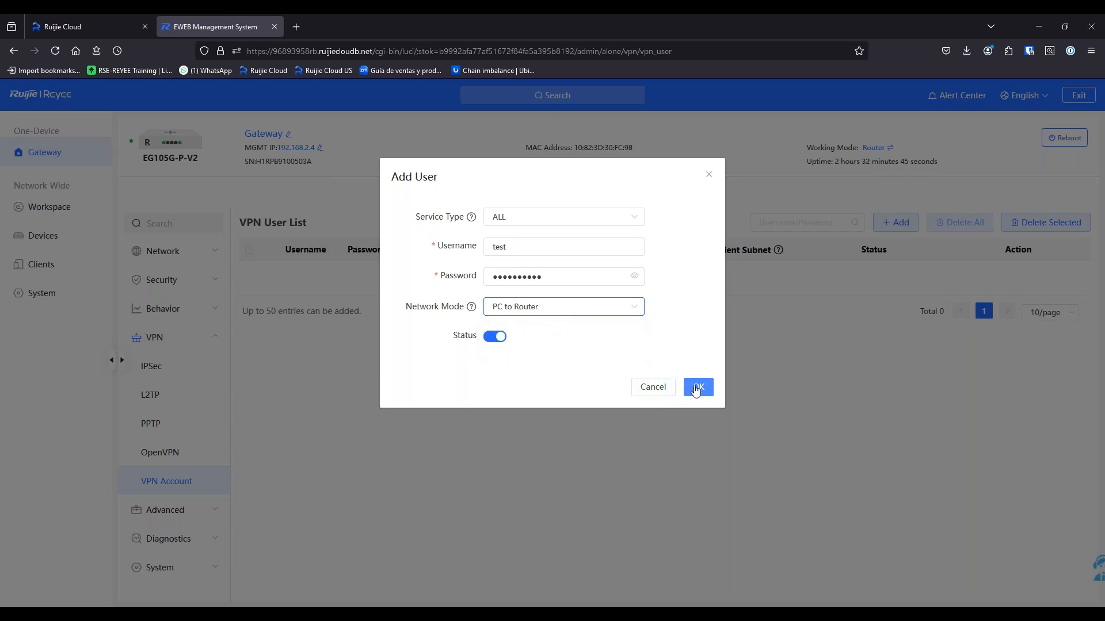
pyautogui.click(620, 309)
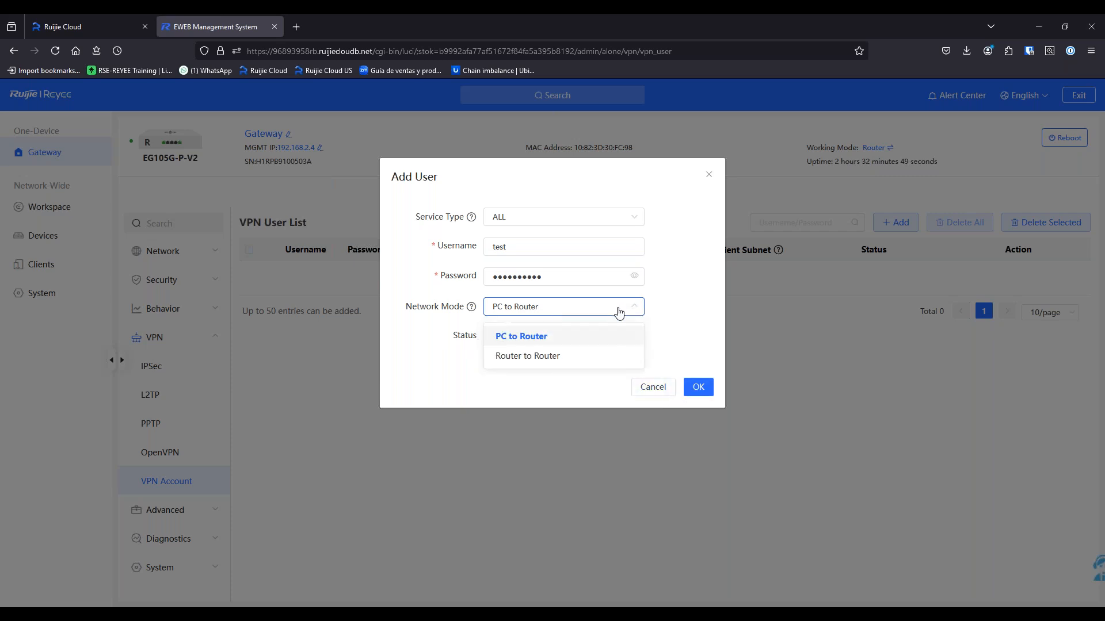
pyautogui.click(619, 312)
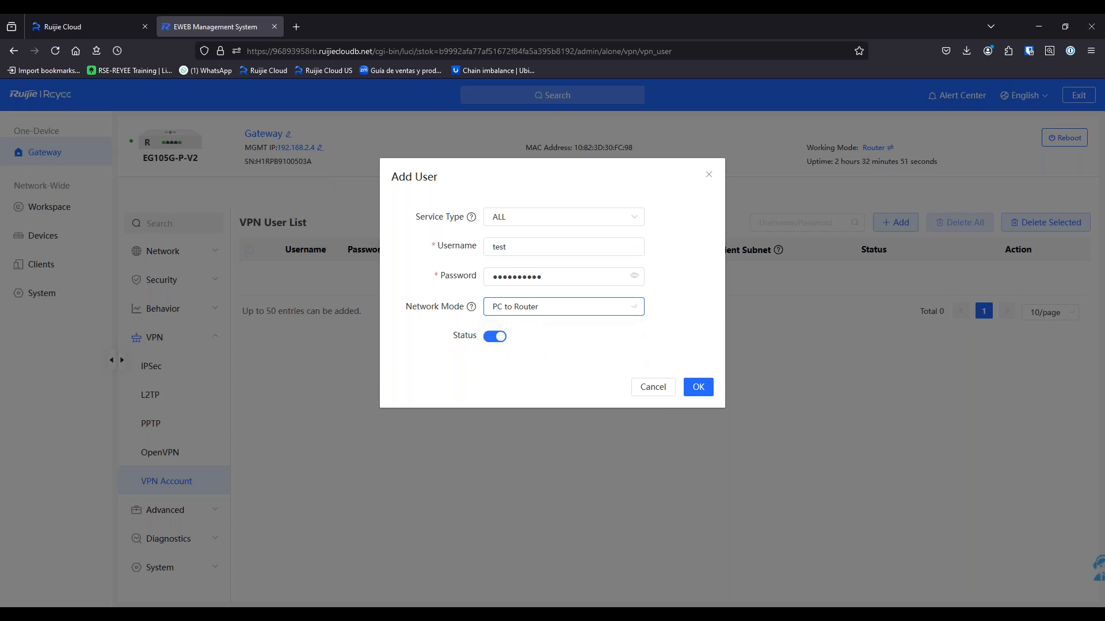
pyautogui.click(698, 387)
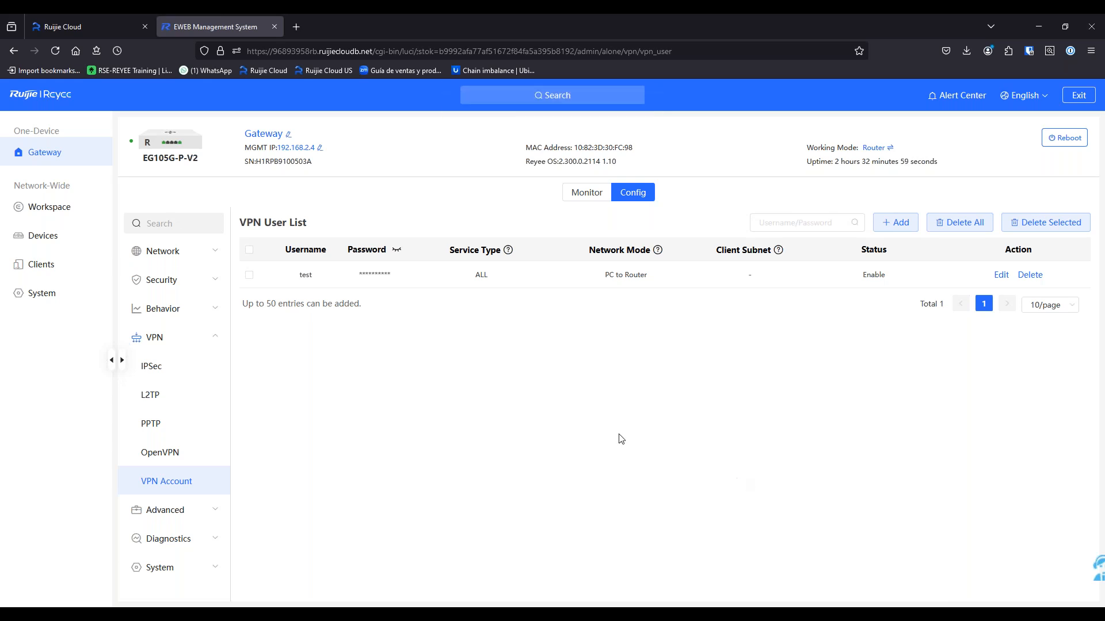
pyautogui.hotkey('ctrl', 'Tab')
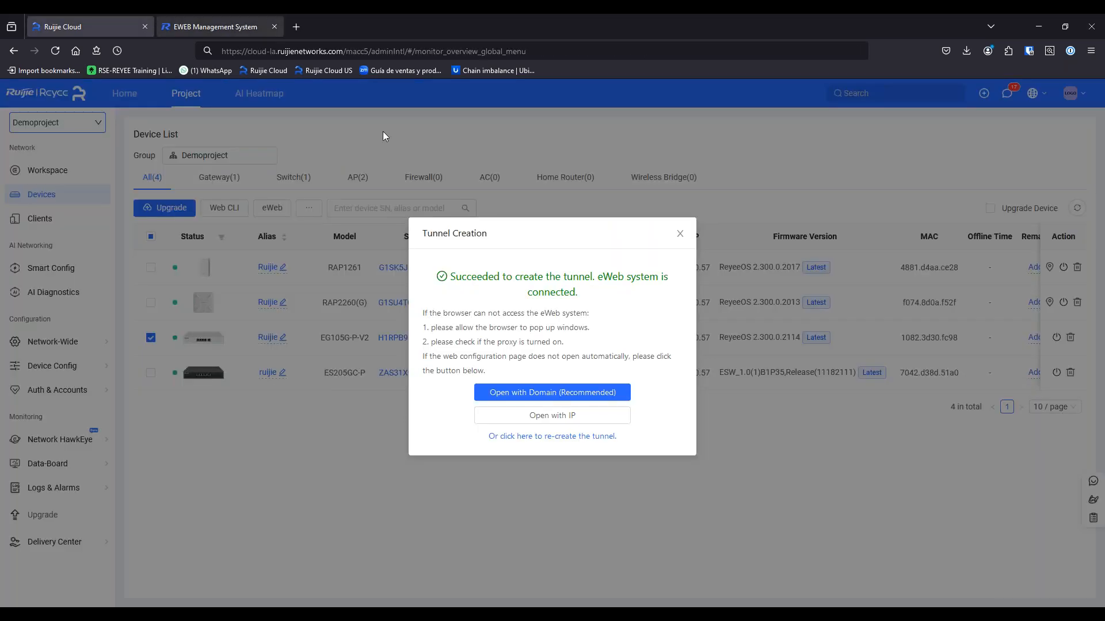
# Close the tunnel notice and select the RAP1261's management IP 192.168.110.3
pyautogui.click(680, 234)
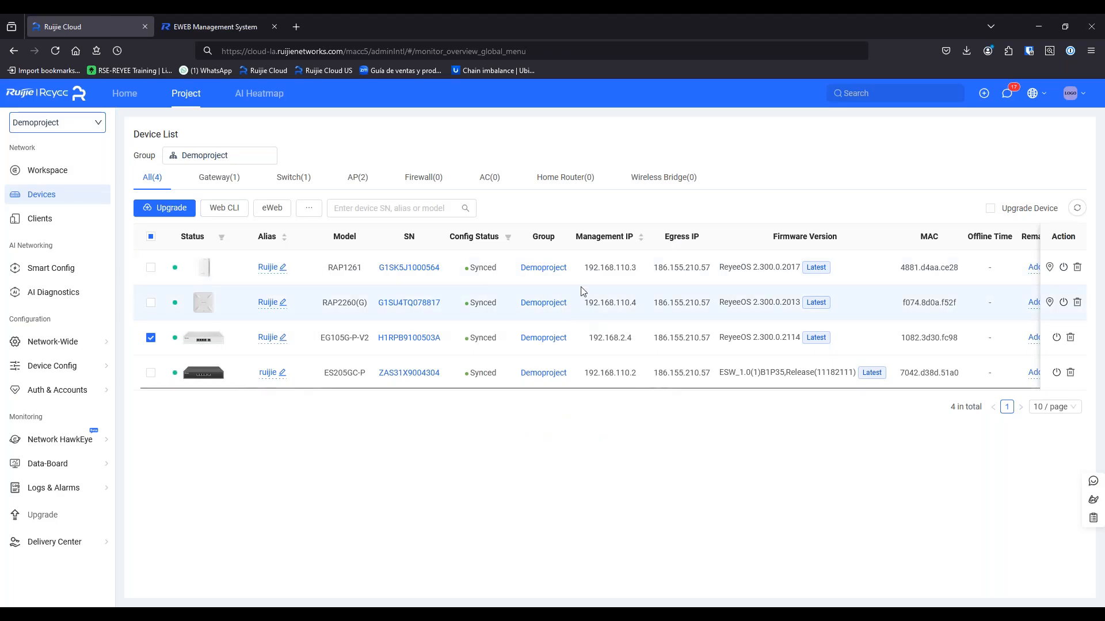
pyautogui.moveTo(584, 267); pyautogui.dragTo(636, 267)
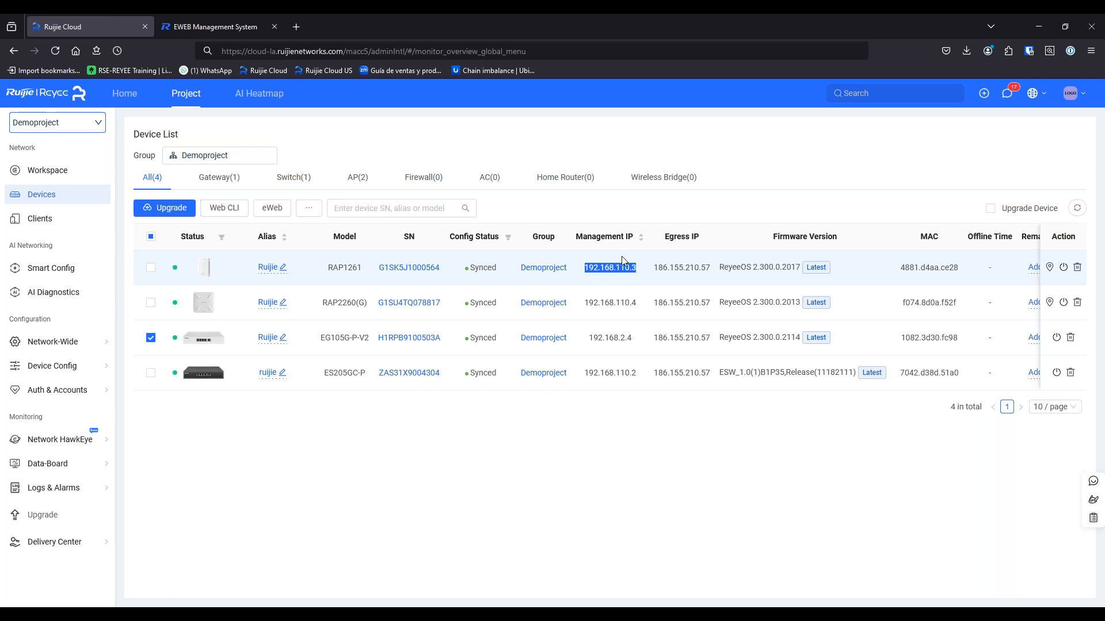
# Try connecting OpenVPN GUI with the VPN account credentials, then cancel after repeated cipher failures
pyautogui.rightClick(952, 613)
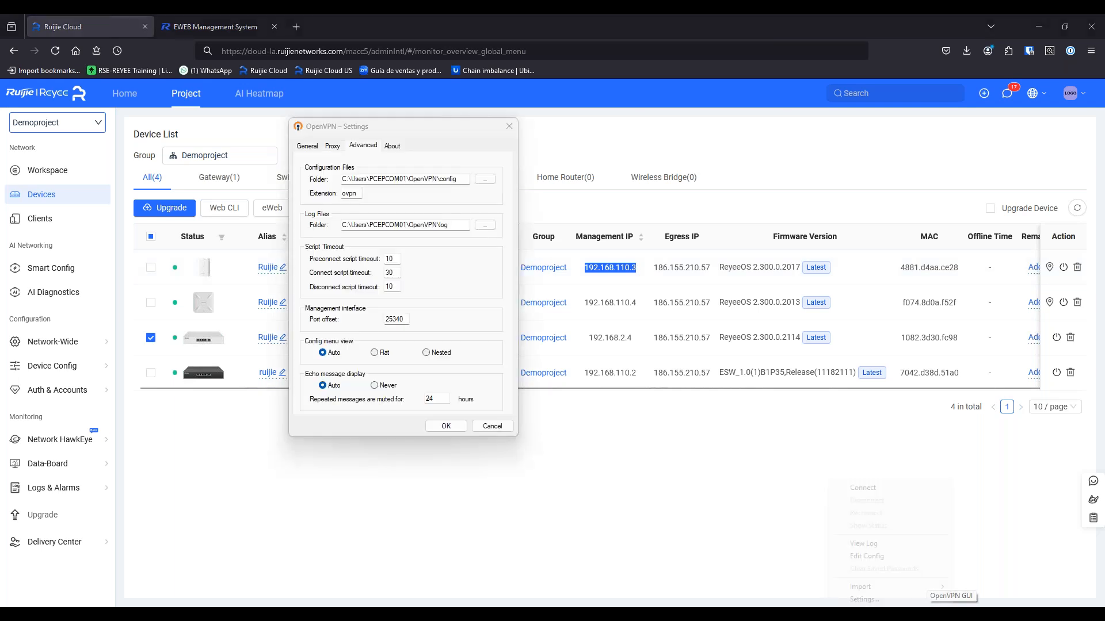
pyautogui.click(495, 429)
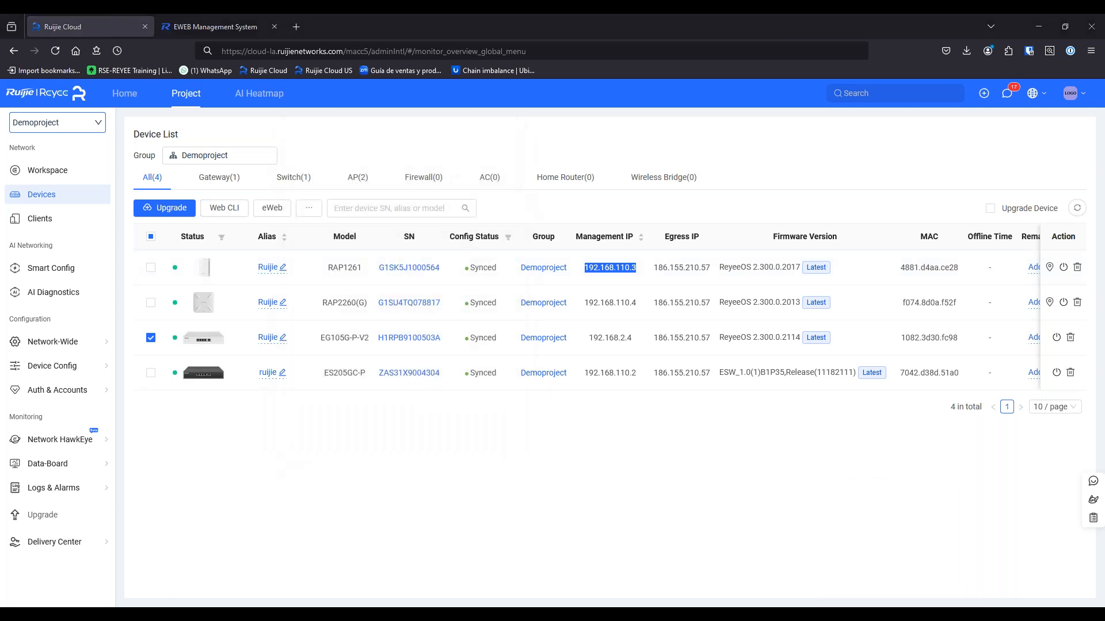
pyautogui.rightClick(953, 614)
pyautogui.click(927, 499)
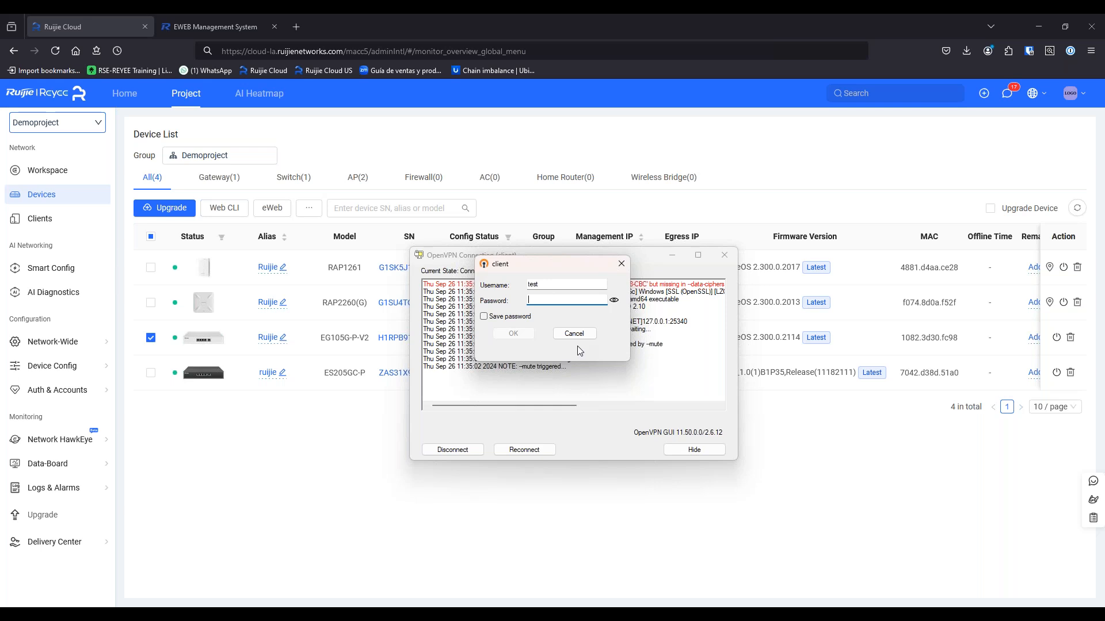
pyautogui.press('Return')
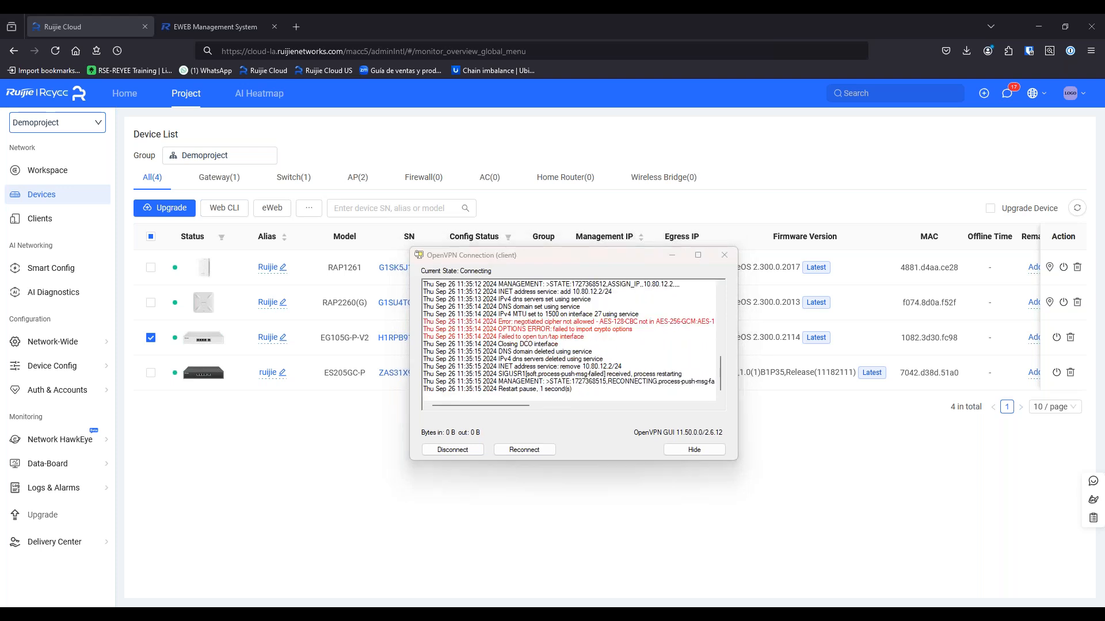
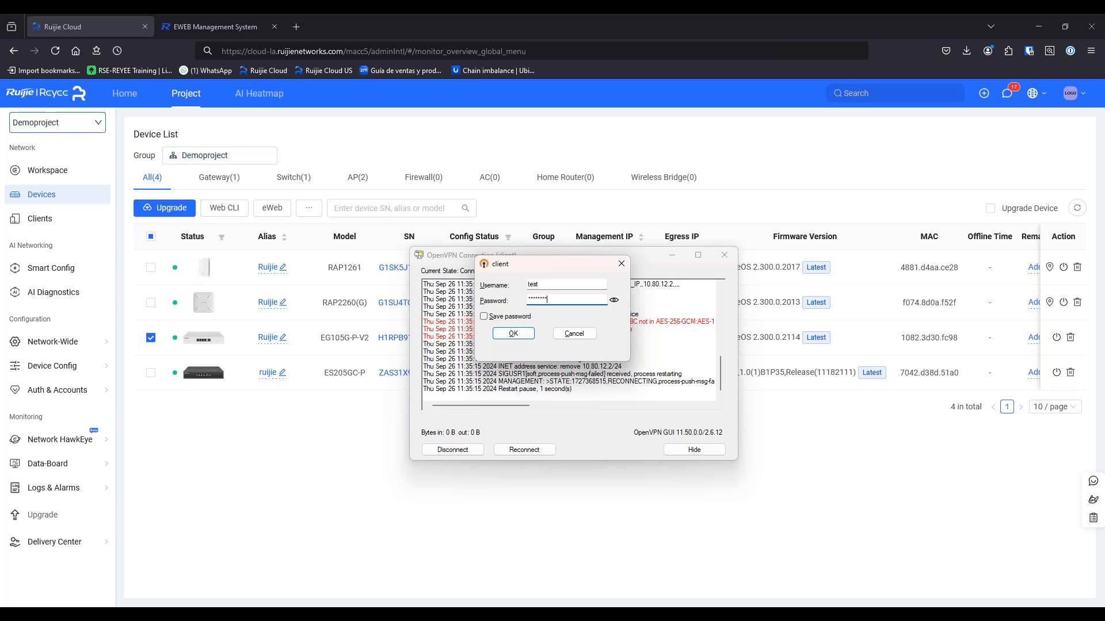
pyautogui.press('Return')
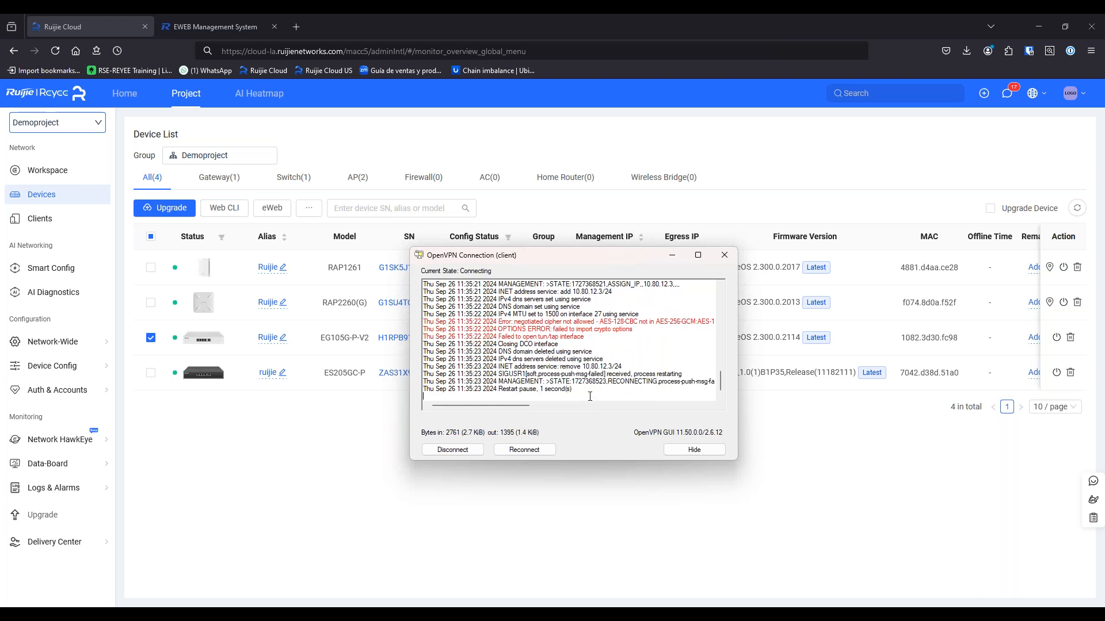
pyautogui.click(571, 335)
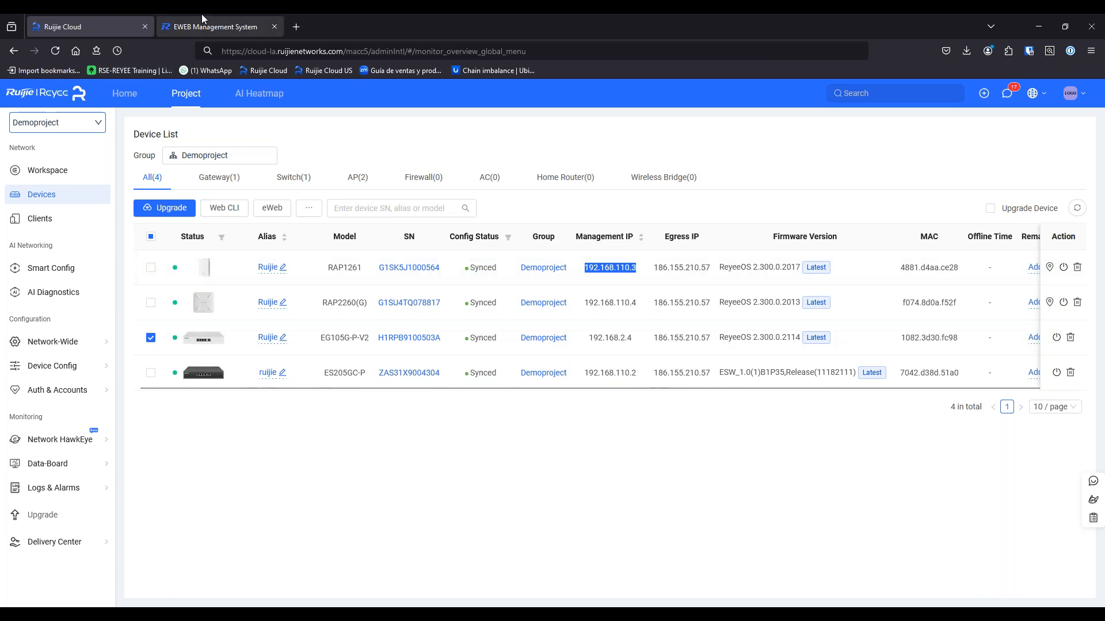
# Set the gateway's OpenVPN server cipher to Auto and save
pyautogui.click(230, 26)
pyautogui.click(180, 459)
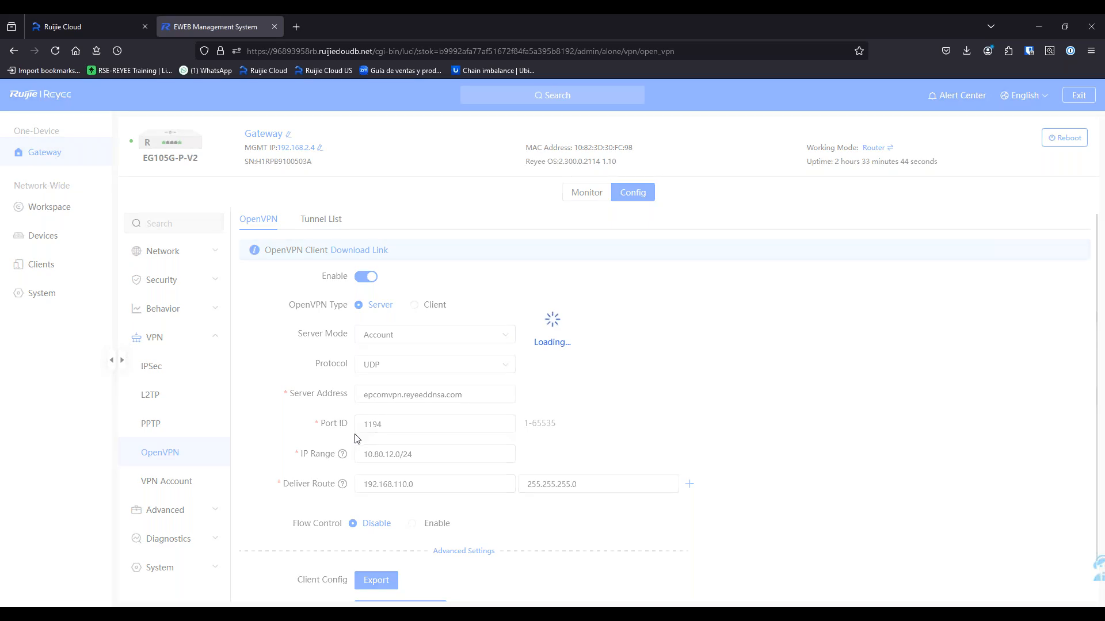
pyautogui.scroll(-4, 461, 518)
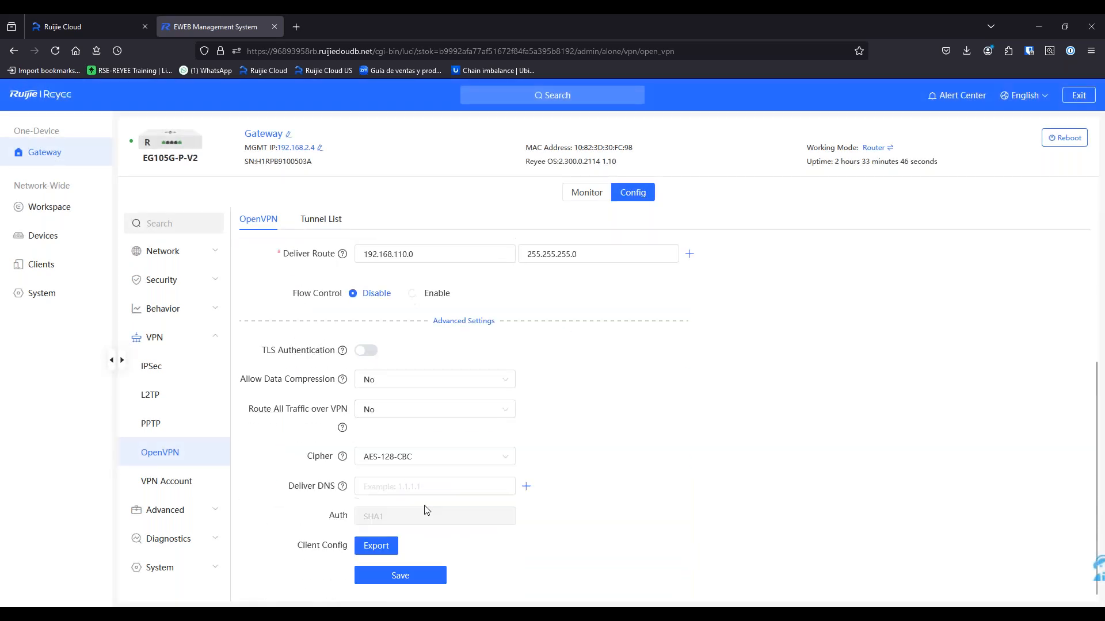
pyautogui.click(409, 461)
pyautogui.click(404, 292)
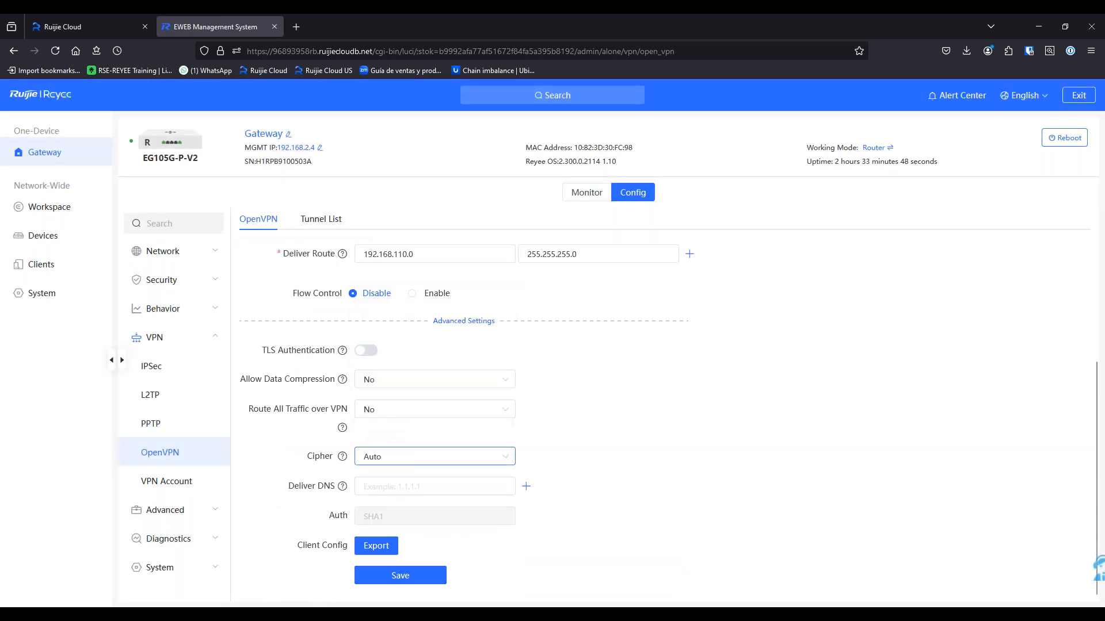
pyautogui.click(404, 575)
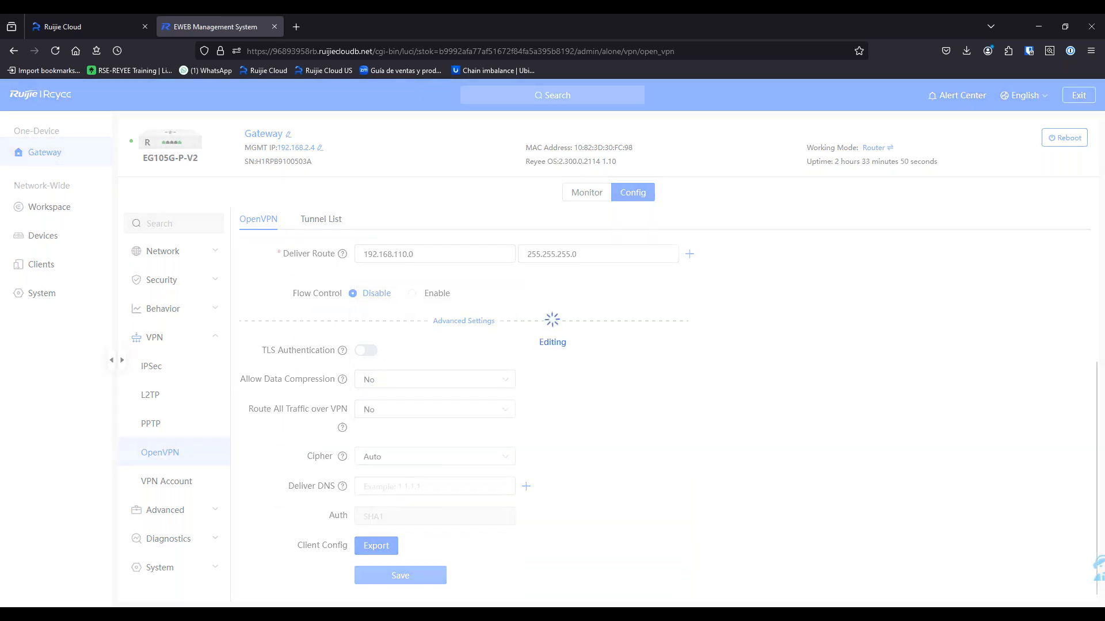
# Export the client configuration, allowing the pop-up, and open the downloaded .tar archive
pyautogui.click(383, 546)
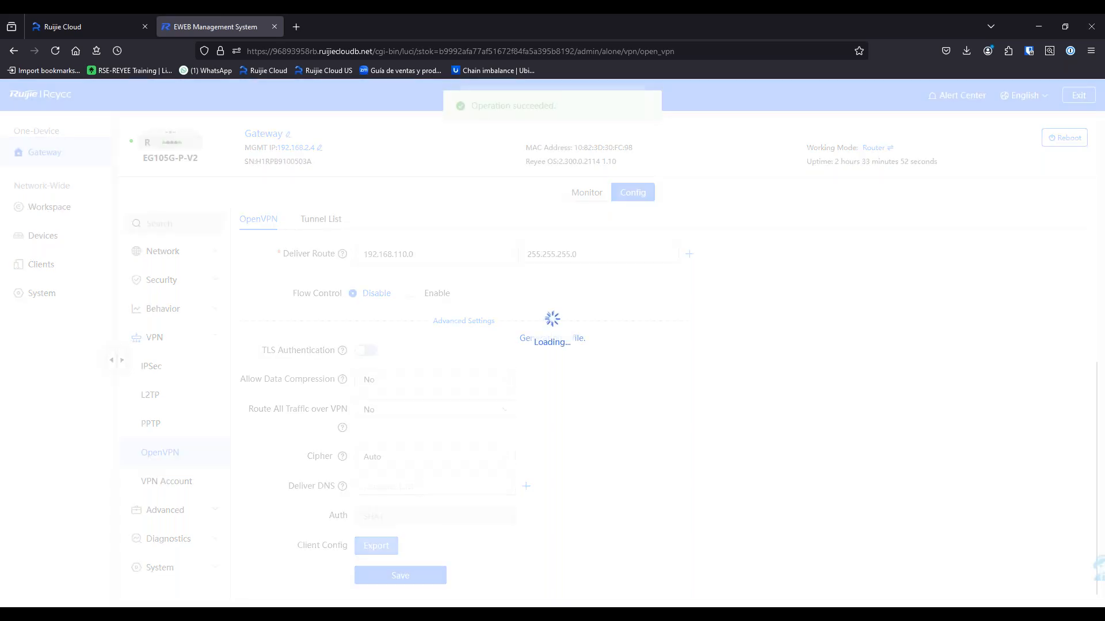
pyautogui.click(235, 93)
pyautogui.click(240, 108)
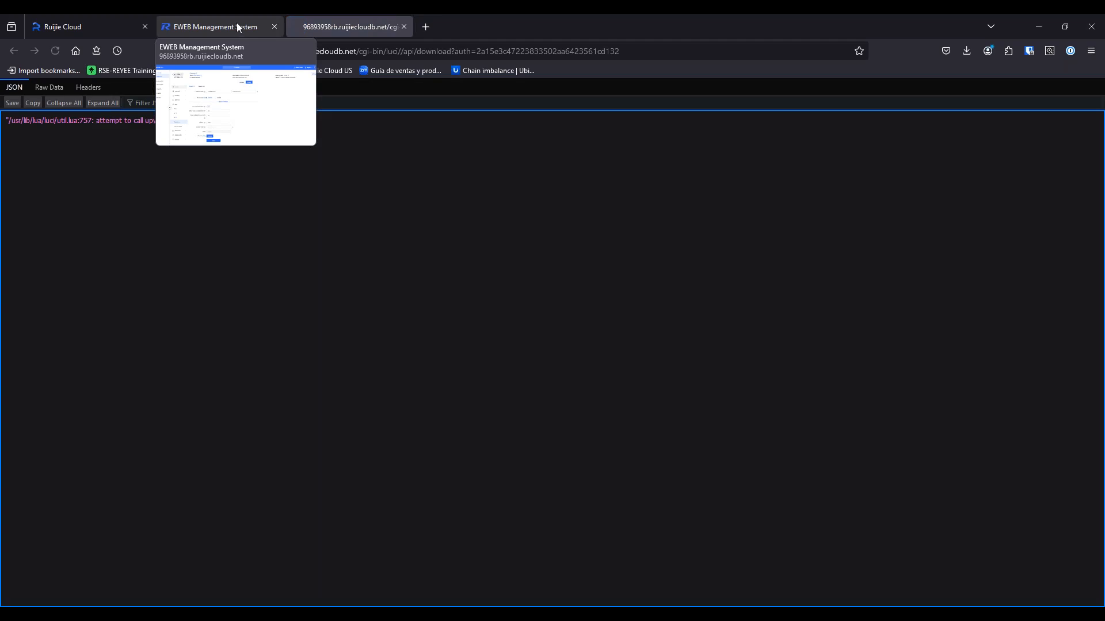
pyautogui.click(236, 23)
pyautogui.click(364, 549)
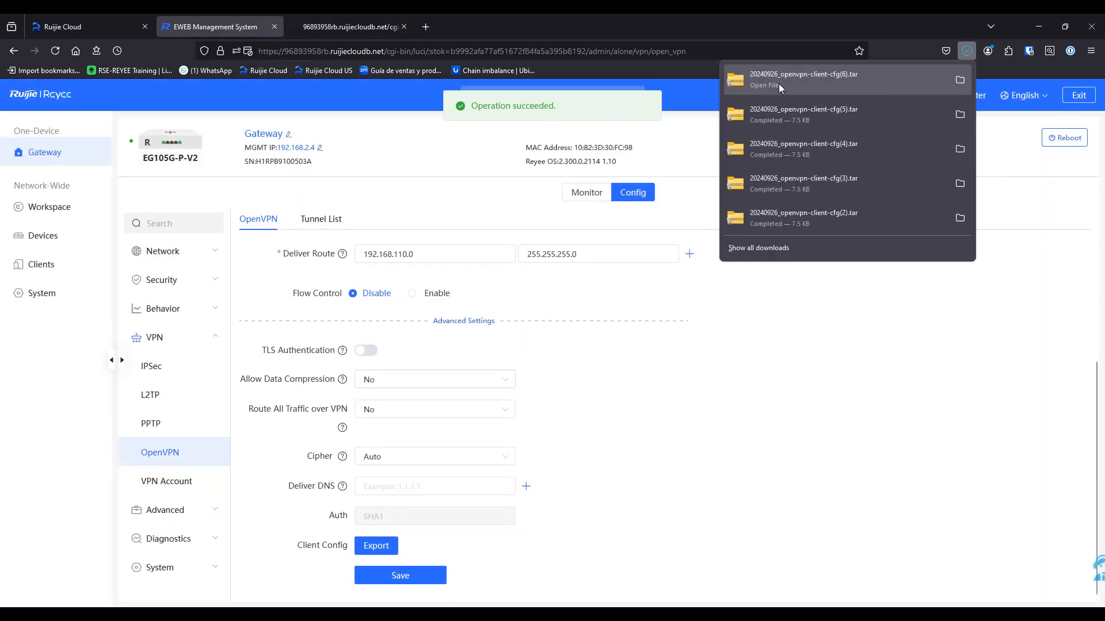
pyautogui.click(779, 84)
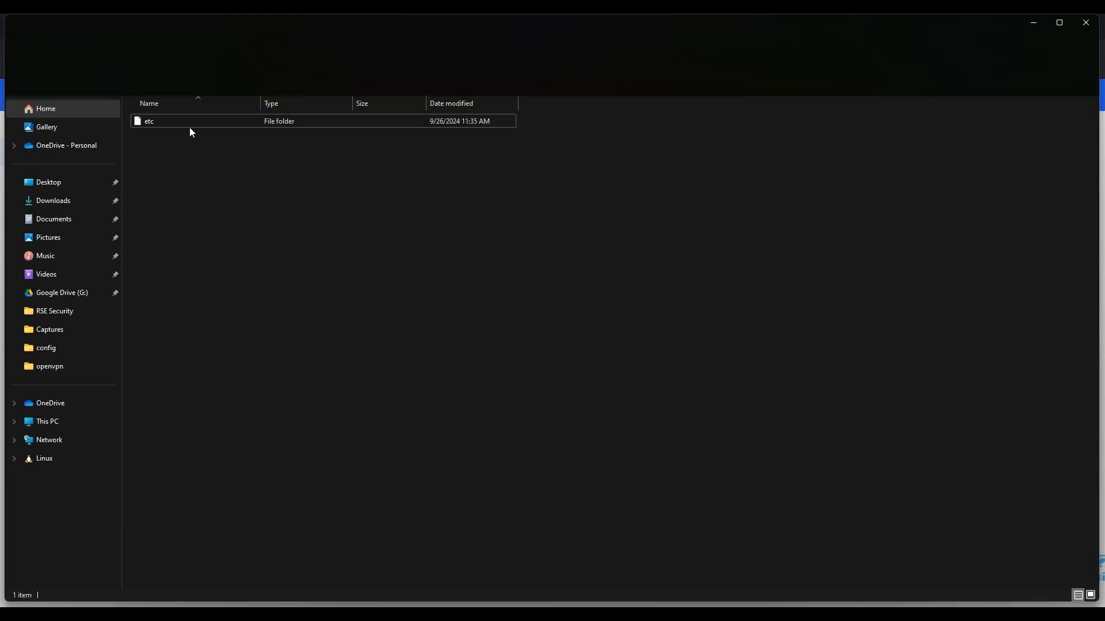
# Select ca.crt, ca.key and client.ovpn inside the archive's etc\openvpn folder
pyautogui.doubleClick(182, 122)
pyautogui.doubleClick(182, 122)
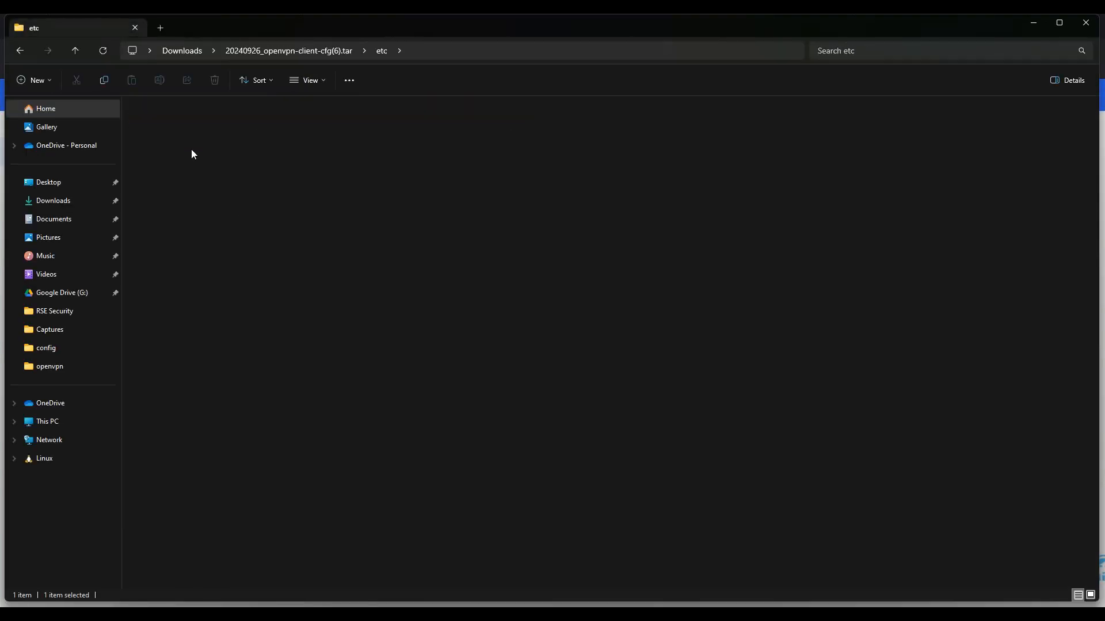
pyautogui.moveTo(208, 177); pyautogui.dragTo(153, 119)
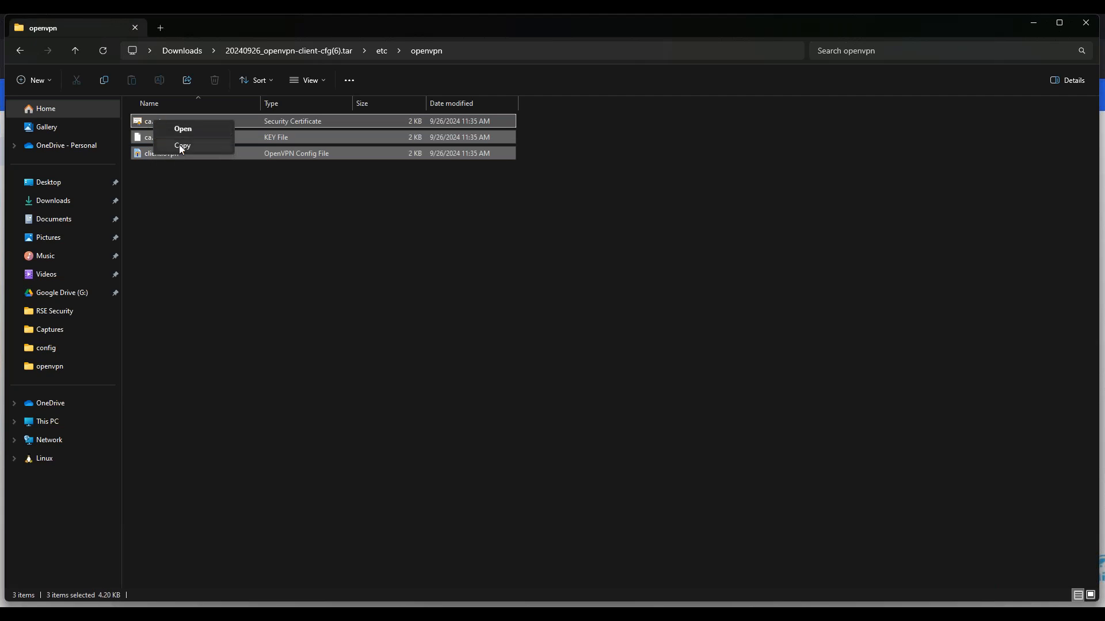
# Paste the three files into the user's OpenVPN\config folder on C:, replacing the old copies
pyautogui.click(73, 421)
pyautogui.click(209, 129)
pyautogui.doubleClick(158, 247)
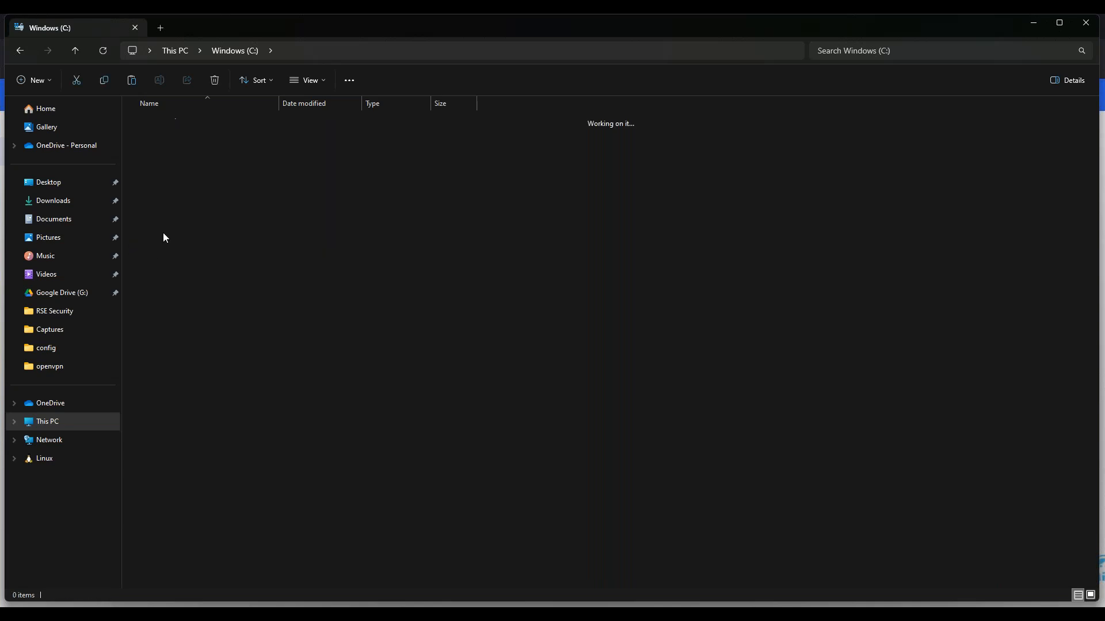
pyautogui.click(168, 122)
pyautogui.doubleClick(167, 122)
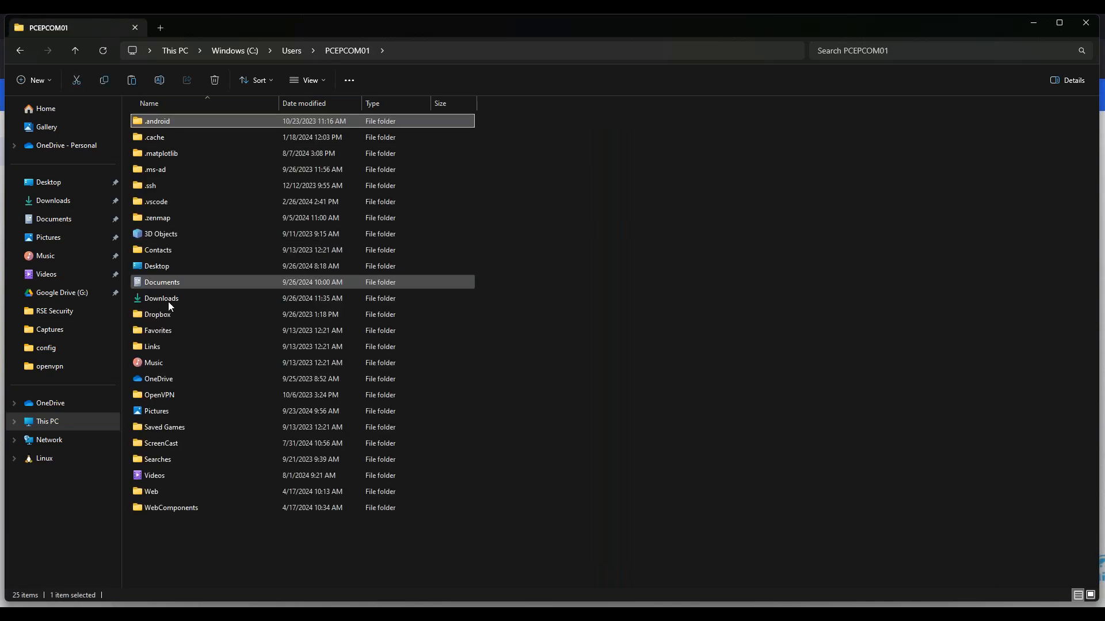
pyautogui.doubleClick(166, 395)
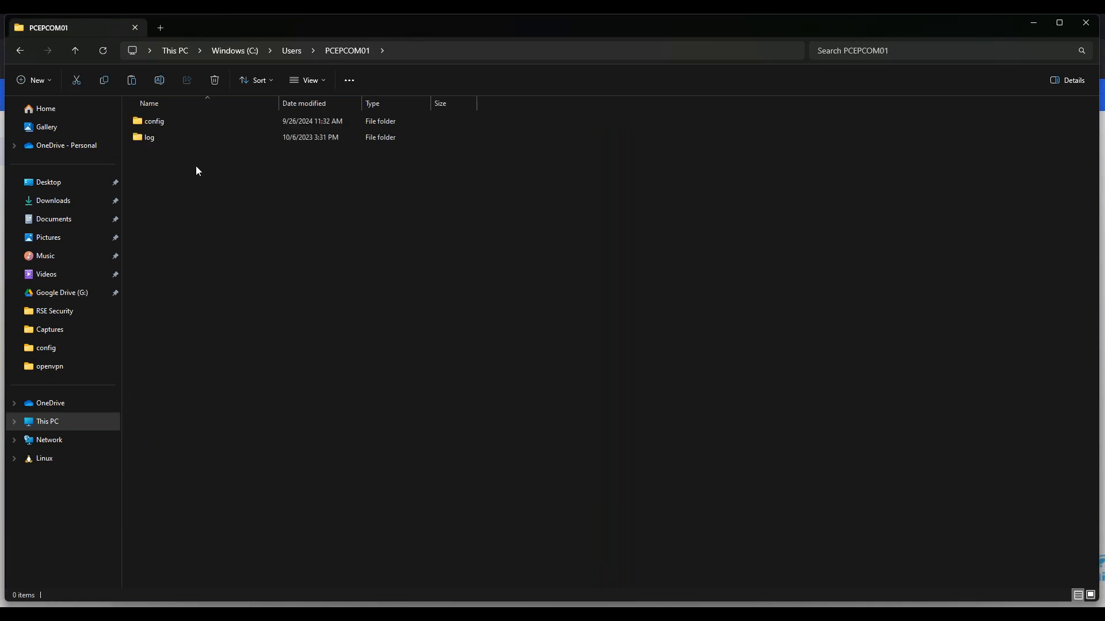
pyautogui.doubleClick(178, 119)
pyautogui.rightClick(223, 233)
pyautogui.click(224, 227)
pyautogui.click(595, 226)
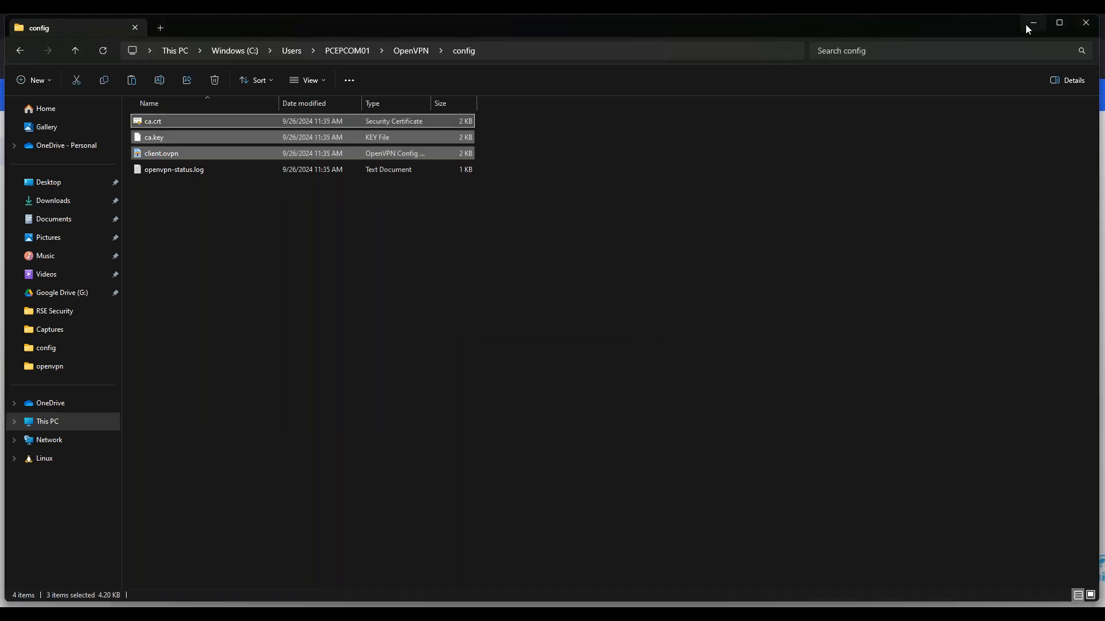
pyautogui.click(1025, 27)
pyautogui.rightClick(944, 615)
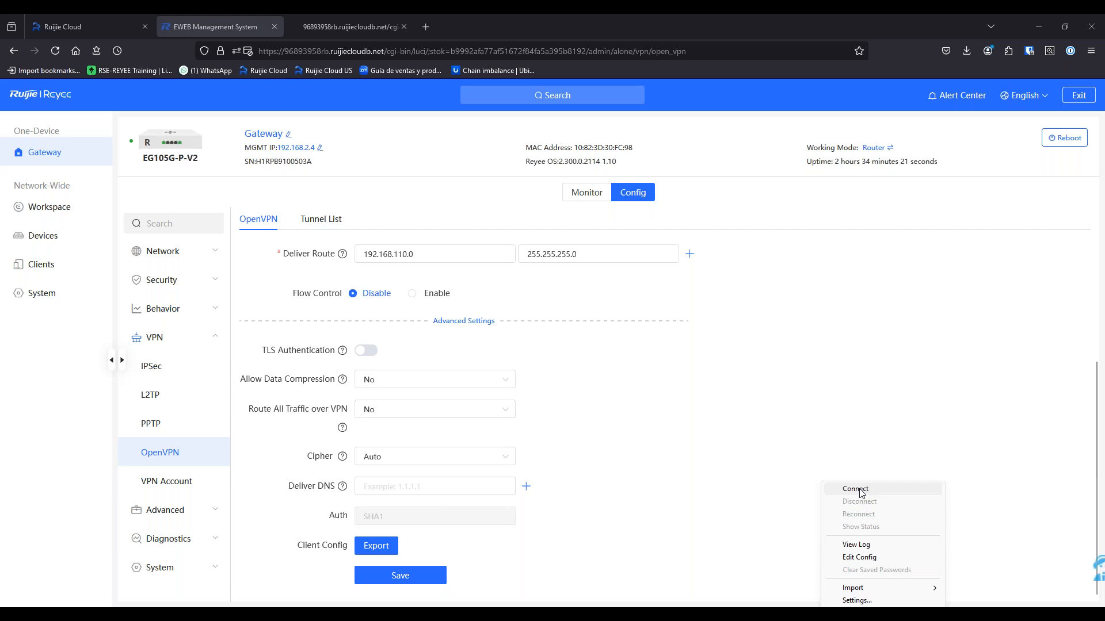
# Connect the imported OpenVPN profile with the test account, confirming assigned address 10.80.12.2
pyautogui.click(861, 493)
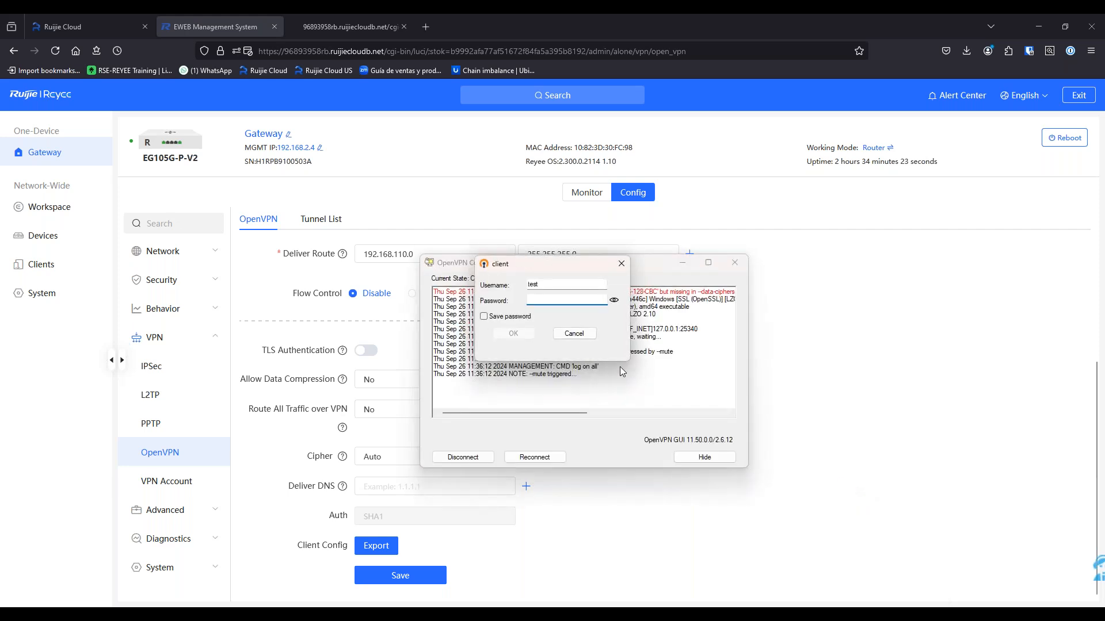
pyautogui.write('test')
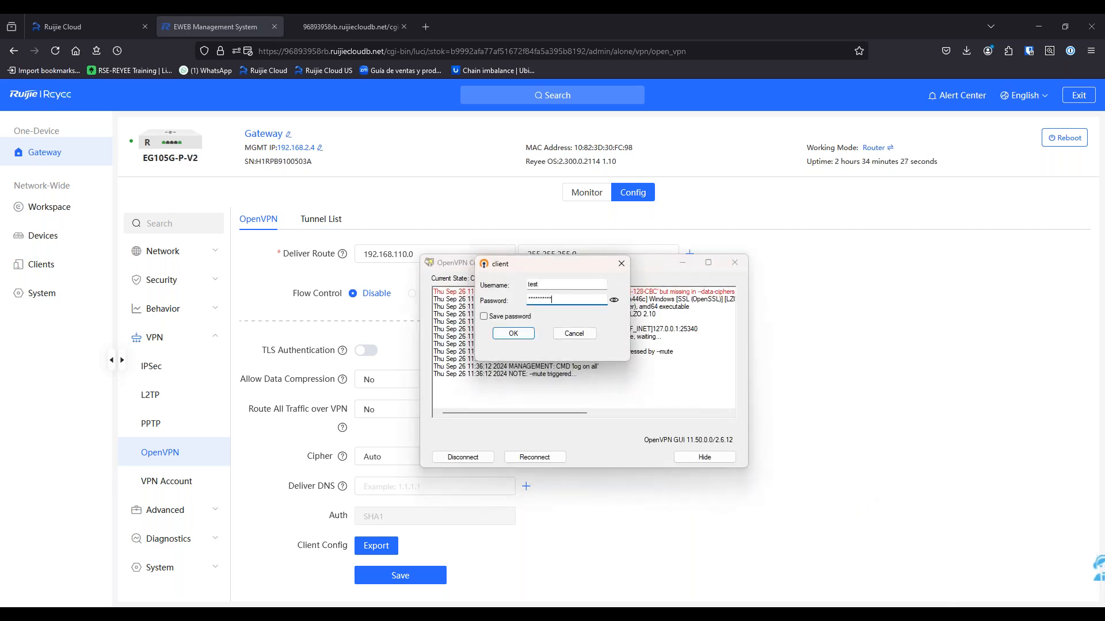
pyautogui.press('Return')
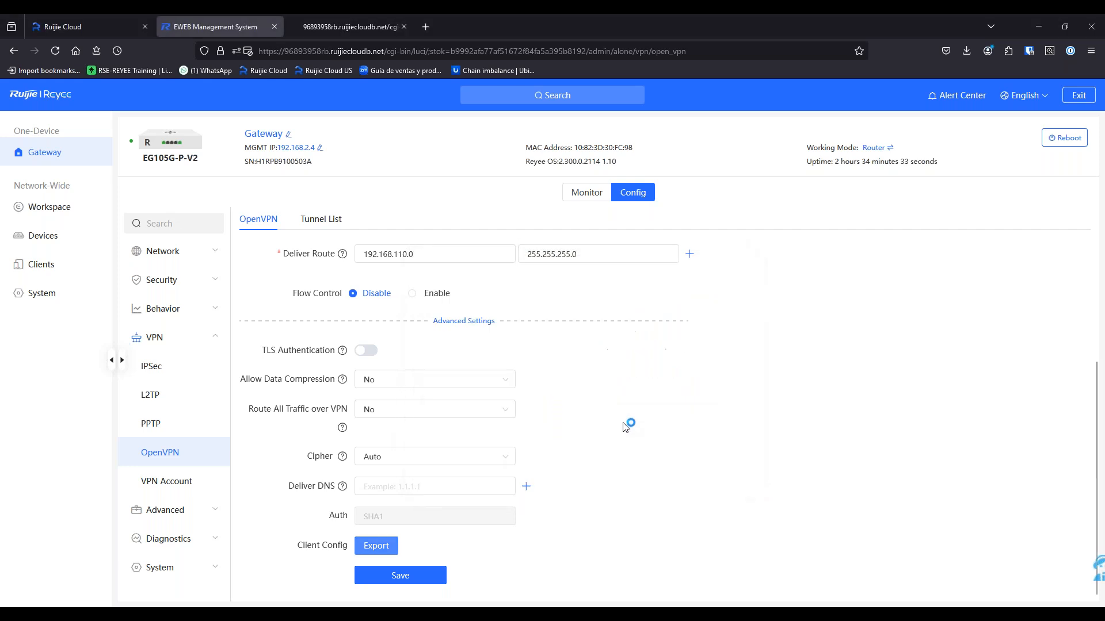
pyautogui.click(952, 614)
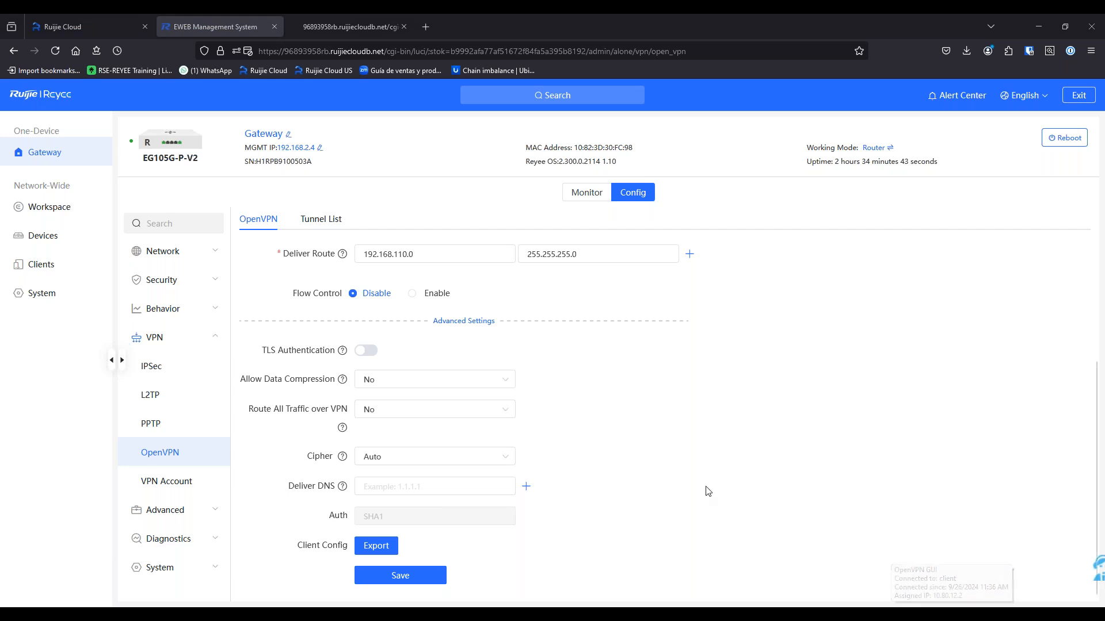
pyautogui.scroll(3, 707, 491)
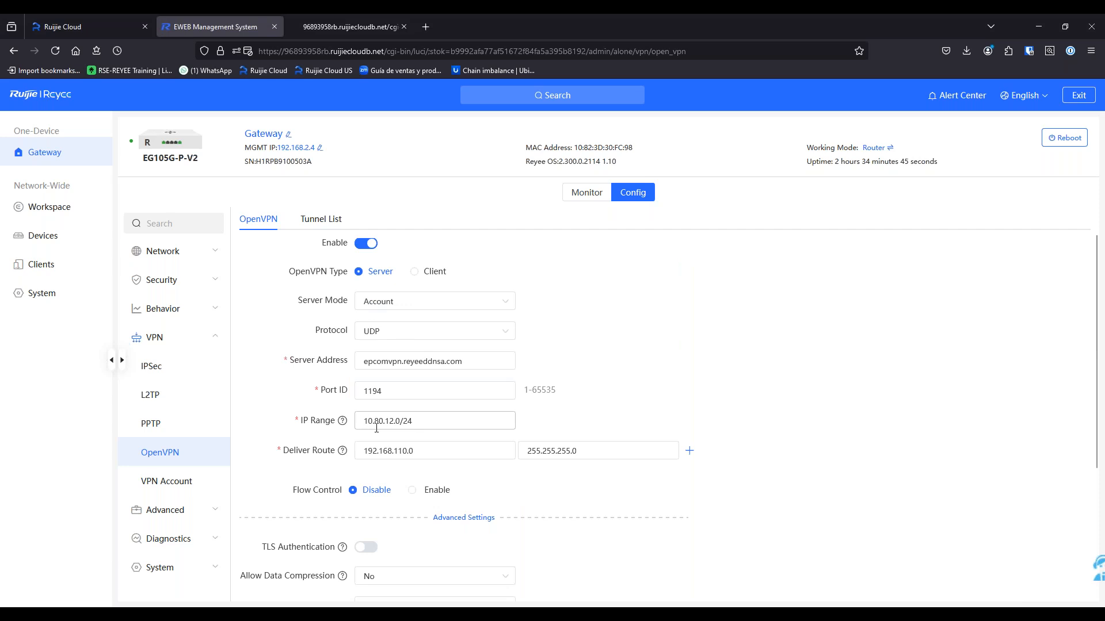
pyautogui.moveTo(952, 613)
pyautogui.click(77, 24)
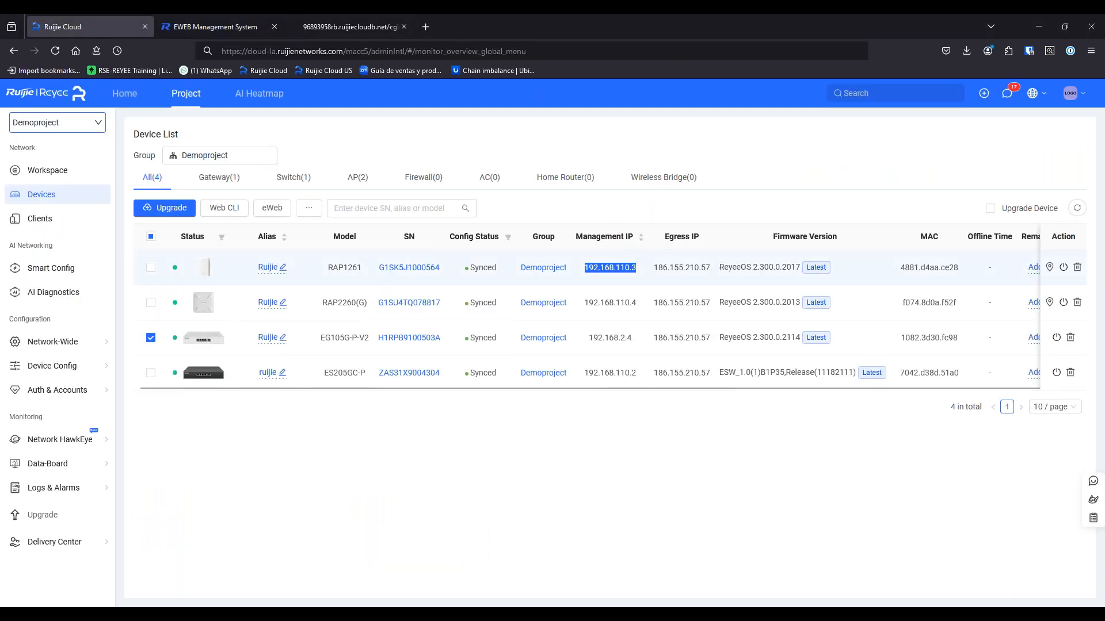
# Load 192.168.110.3 in a new tab and log in to the RAP1261 AP's eWeb
pyautogui.rightClick(603, 276)
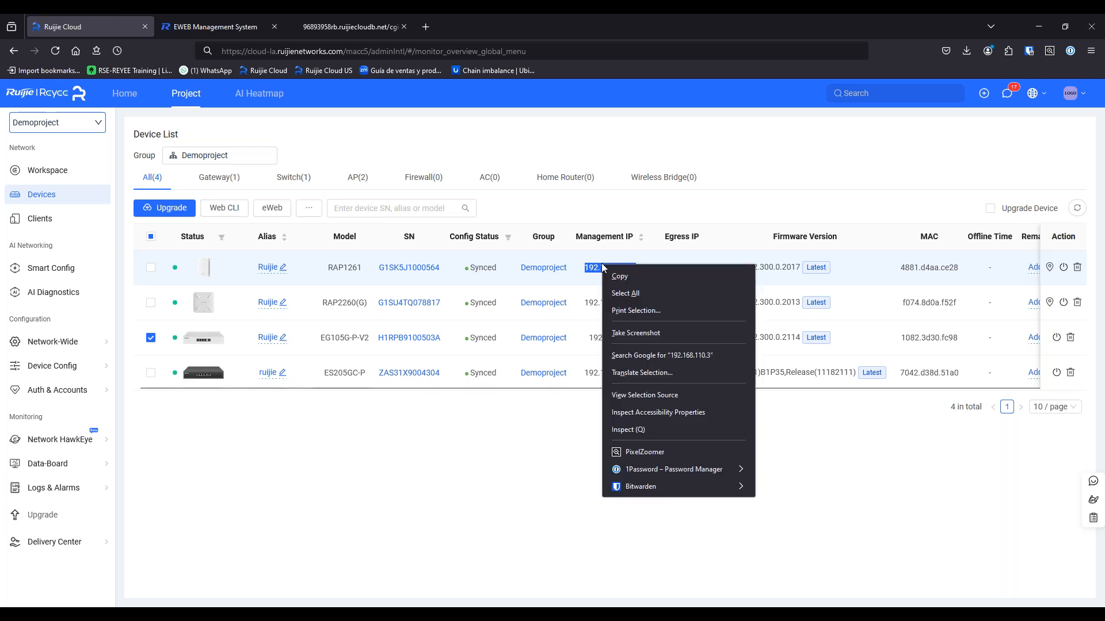
pyautogui.click(615, 276)
pyautogui.click(426, 27)
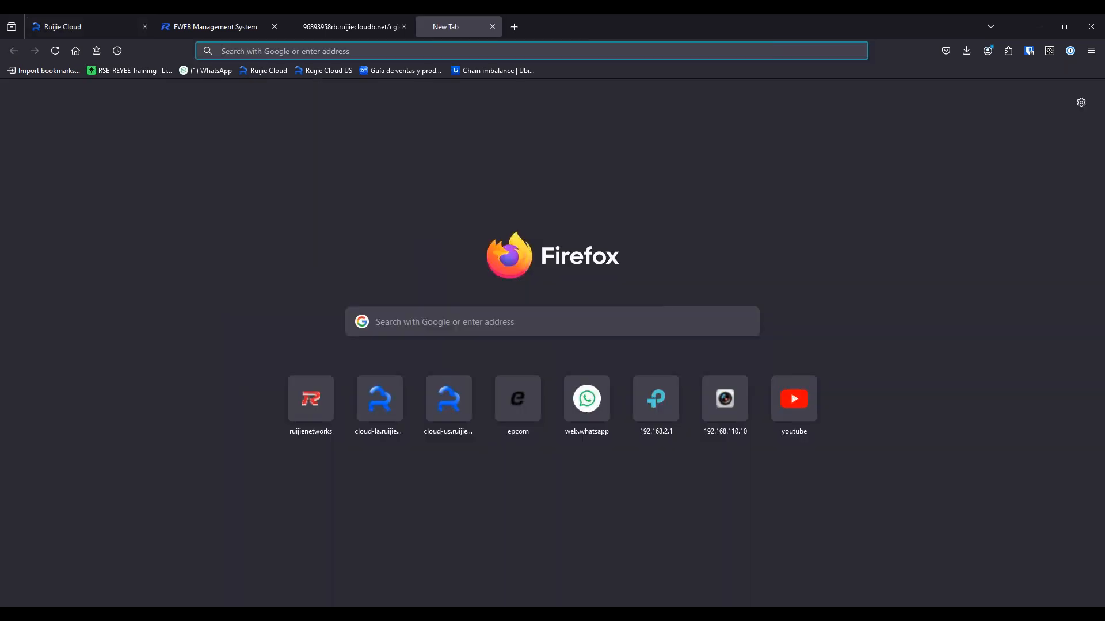
pyautogui.rightClick(429, 53)
pyautogui.click(478, 159)
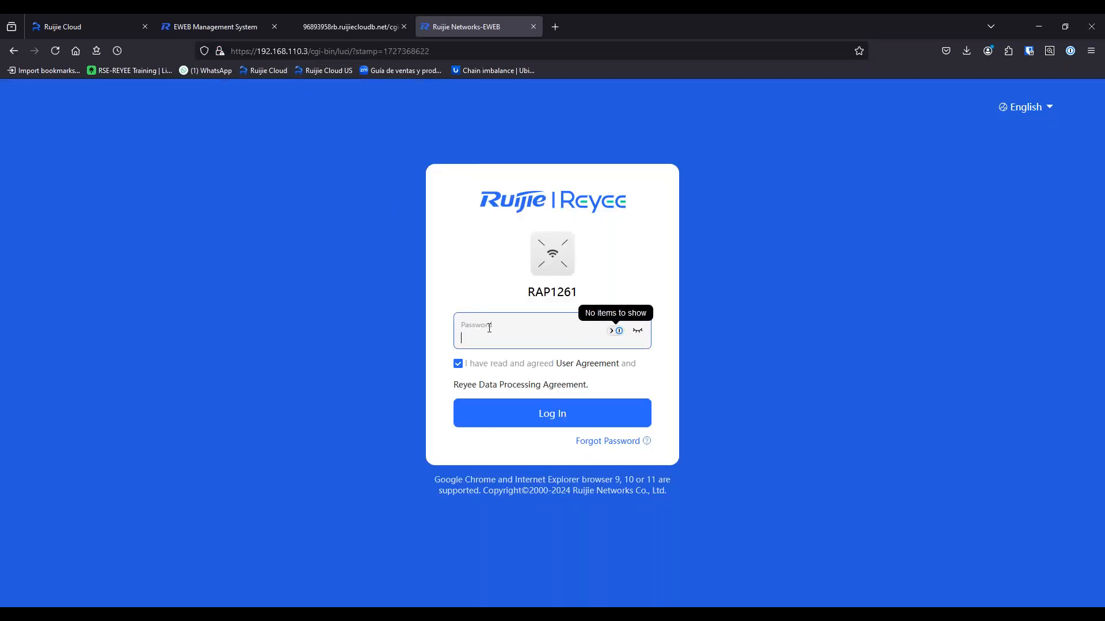
pyautogui.write('•••••••••••')
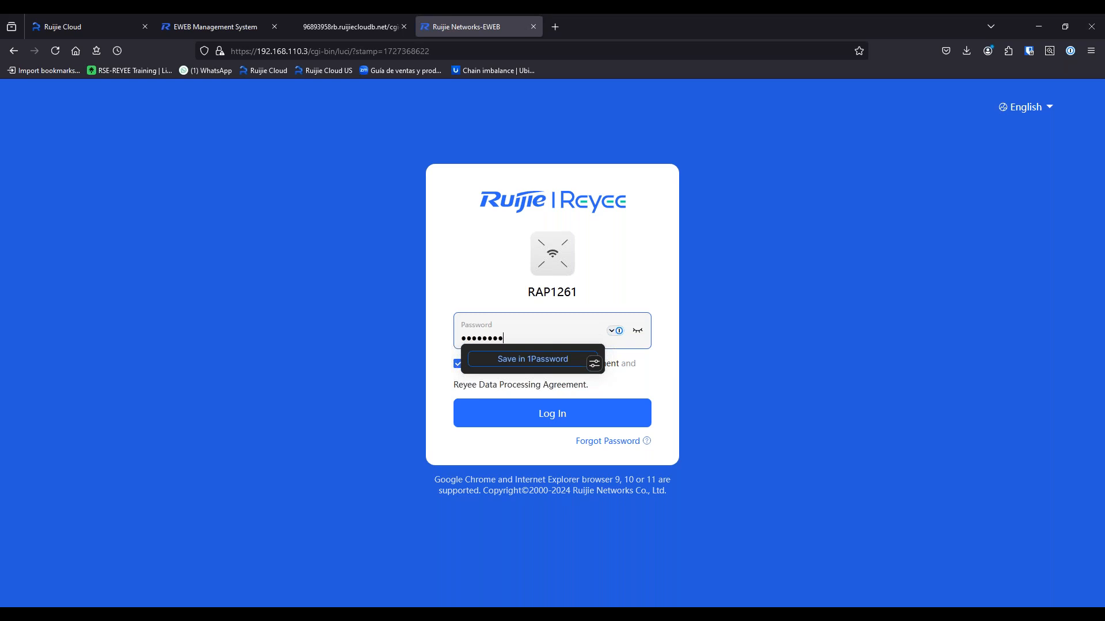
pyautogui.click(544, 414)
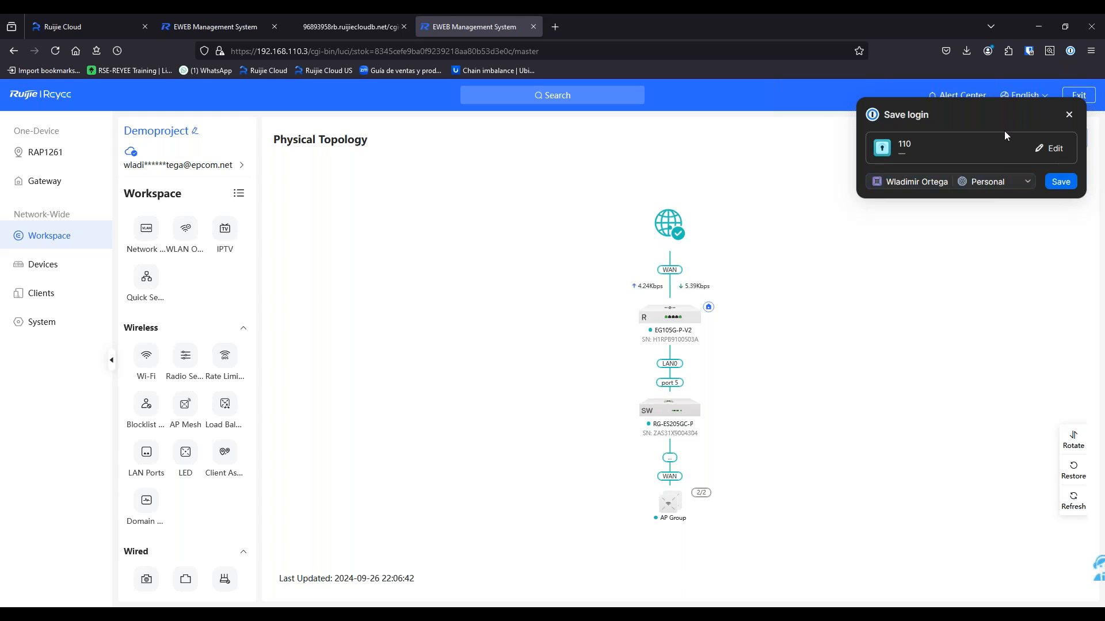
pyautogui.click(1069, 115)
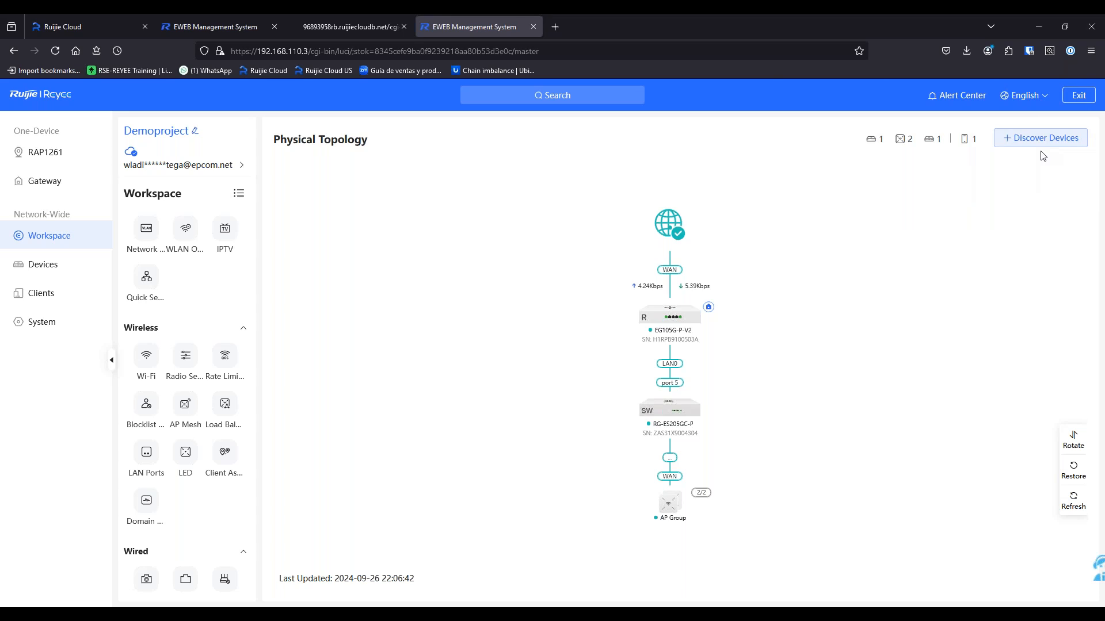
# Look over the gateway's PPTP settings, then disconnect the OpenVPN client
pyautogui.click(319, 15)
pyautogui.click(256, 15)
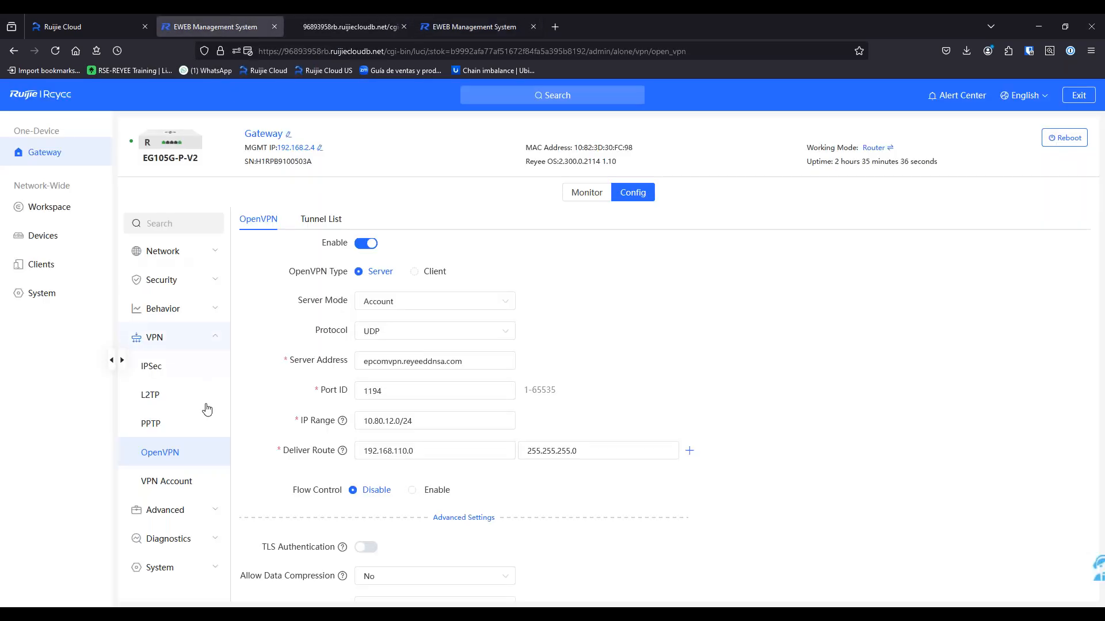
pyautogui.click(173, 424)
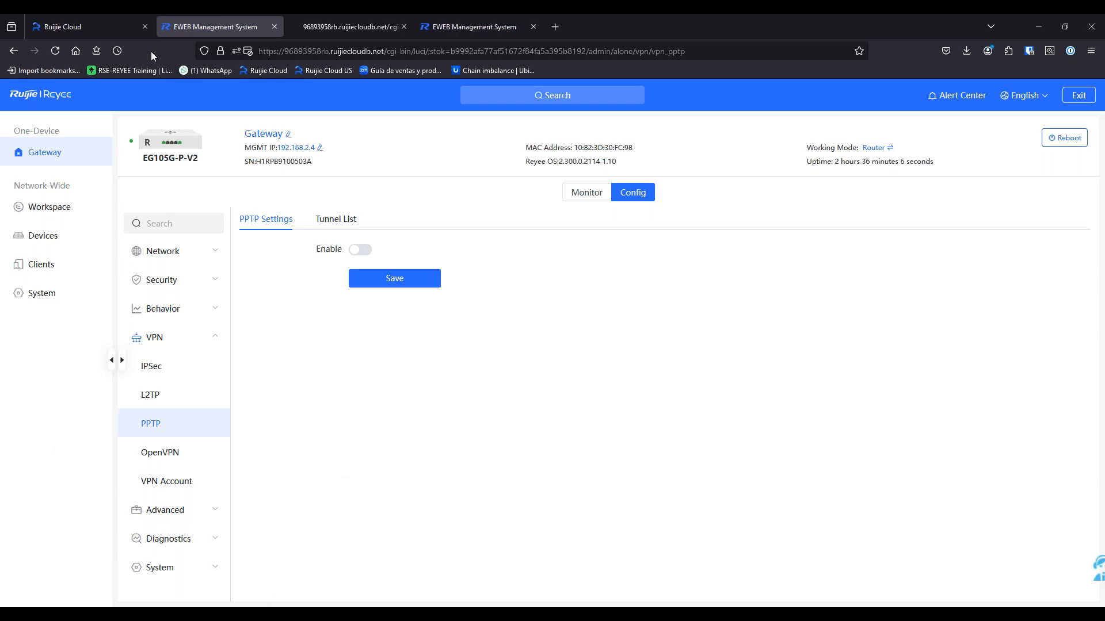
pyautogui.click(88, 18)
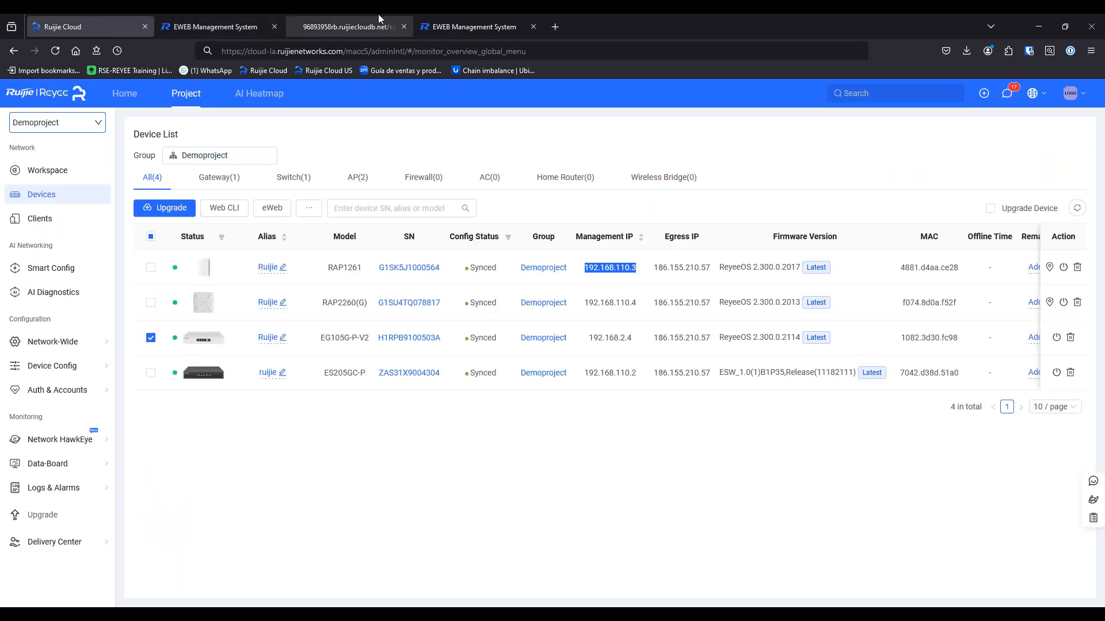
pyautogui.click(422, 20)
pyautogui.rightClick(1098, 569)
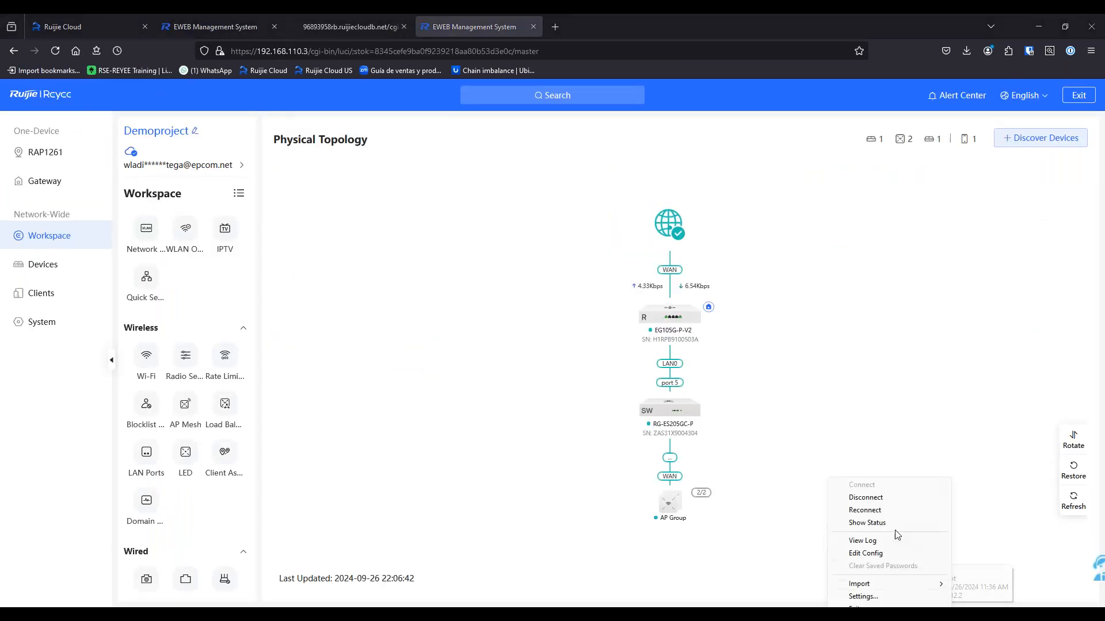
pyautogui.click(882, 498)
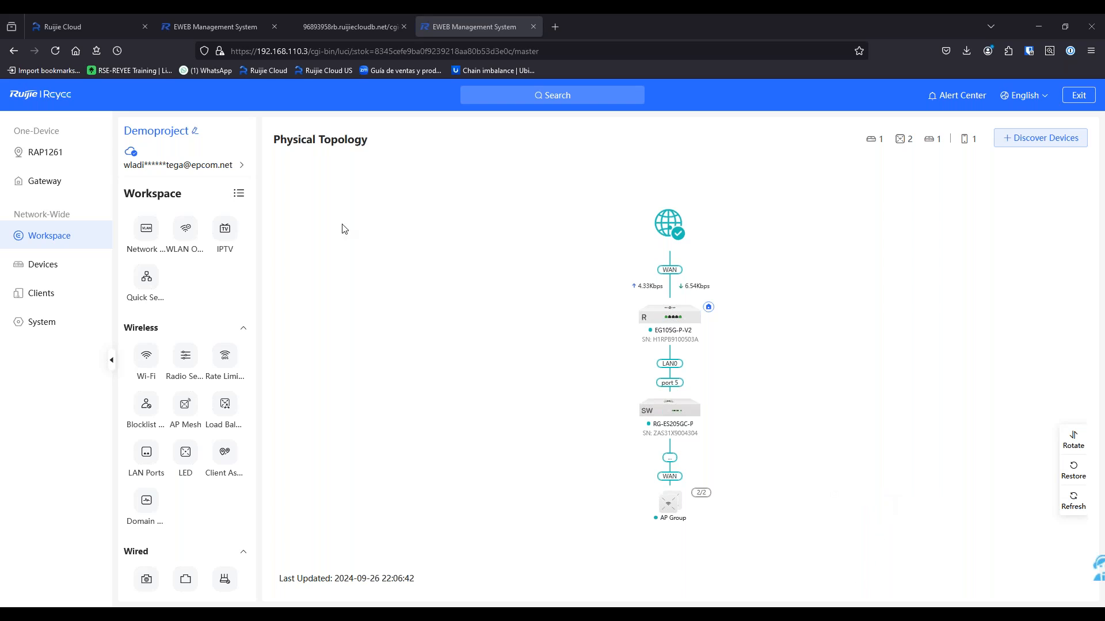
# Close the AP tabs, log out of the gateway's eWeb, and deselect the gateway row
pyautogui.click(348, 17)
pyautogui.hotkey('ctrl', 'w')
pyautogui.hotkey('ctrl', 'w')
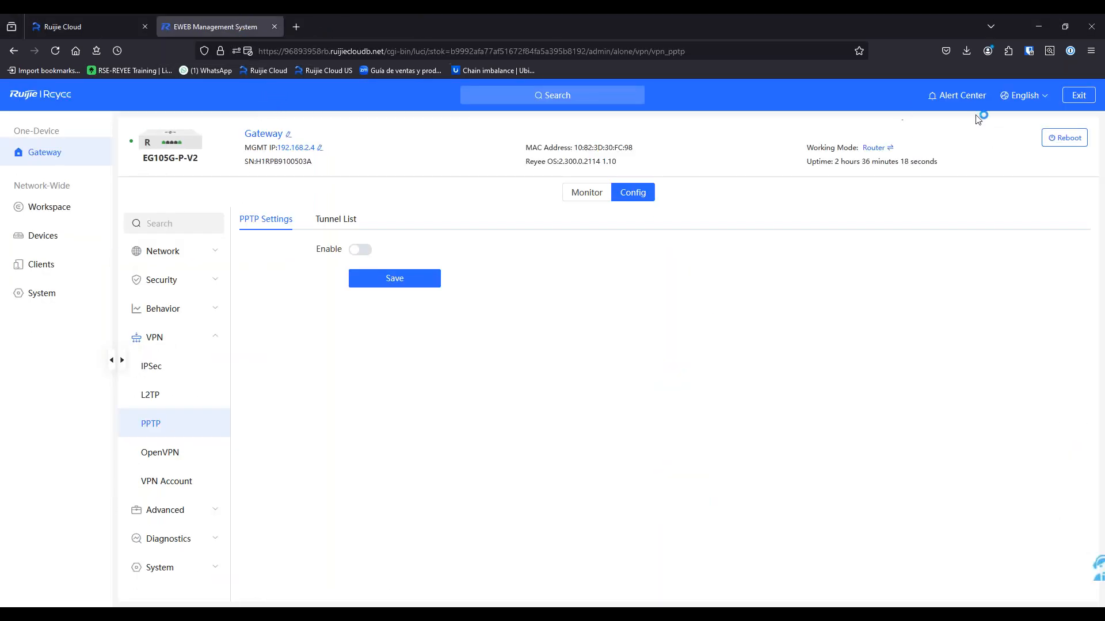
pyautogui.click(1080, 96)
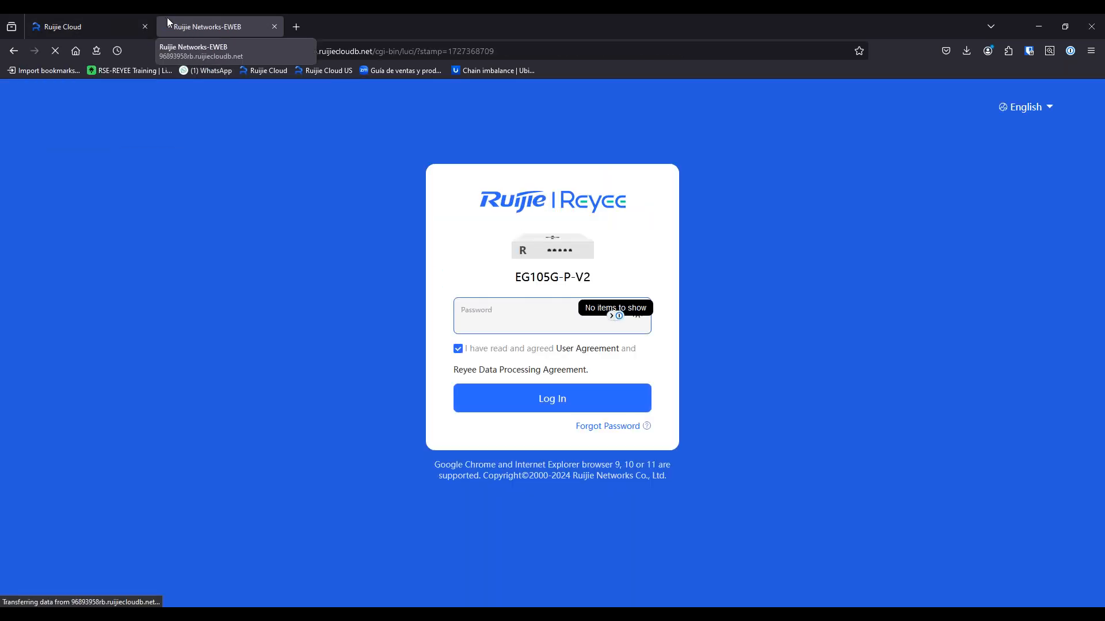
pyautogui.click(274, 26)
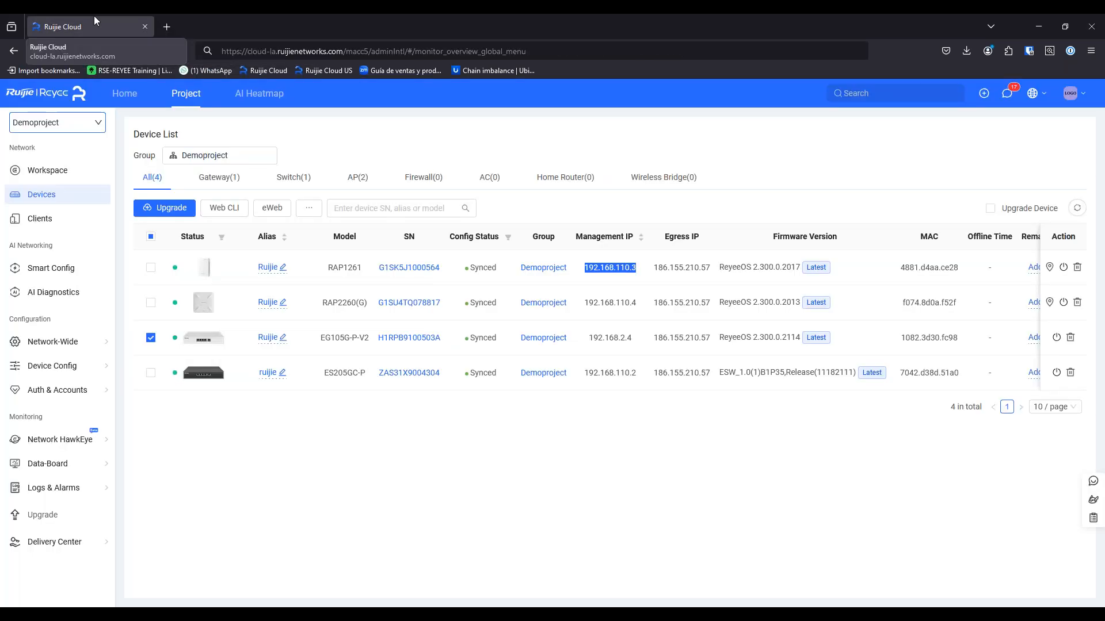
pyautogui.click(150, 337)
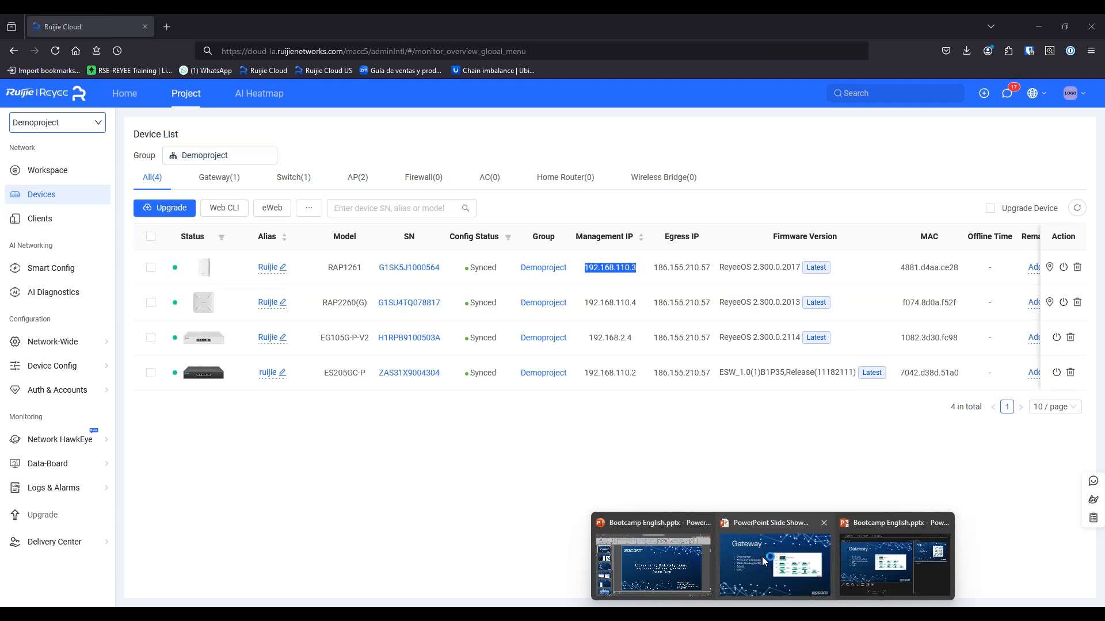
# Return to the PowerPoint slideshow and advance to the Switch slide
pyautogui.click(761, 561)
pyautogui.press('Right')
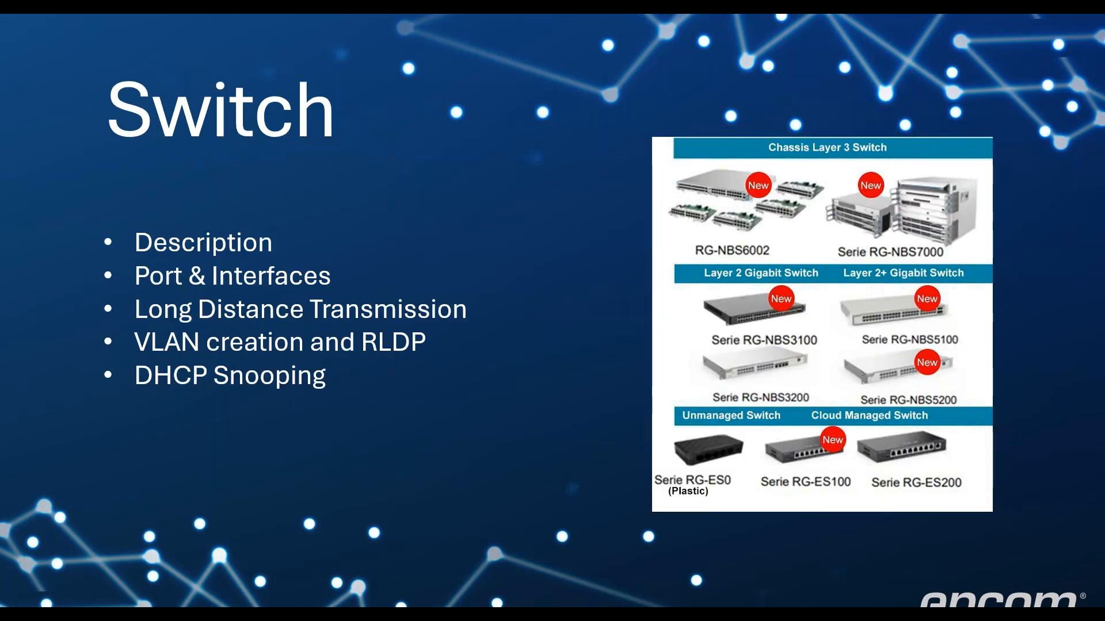
pyautogui.press('Left')
pyautogui.press('Right')
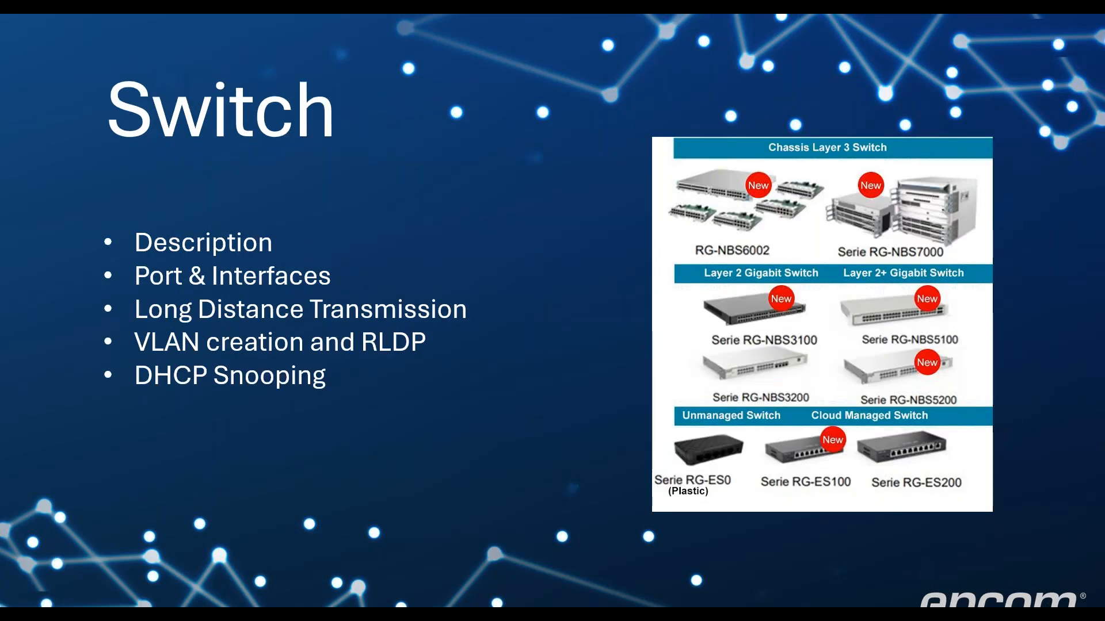
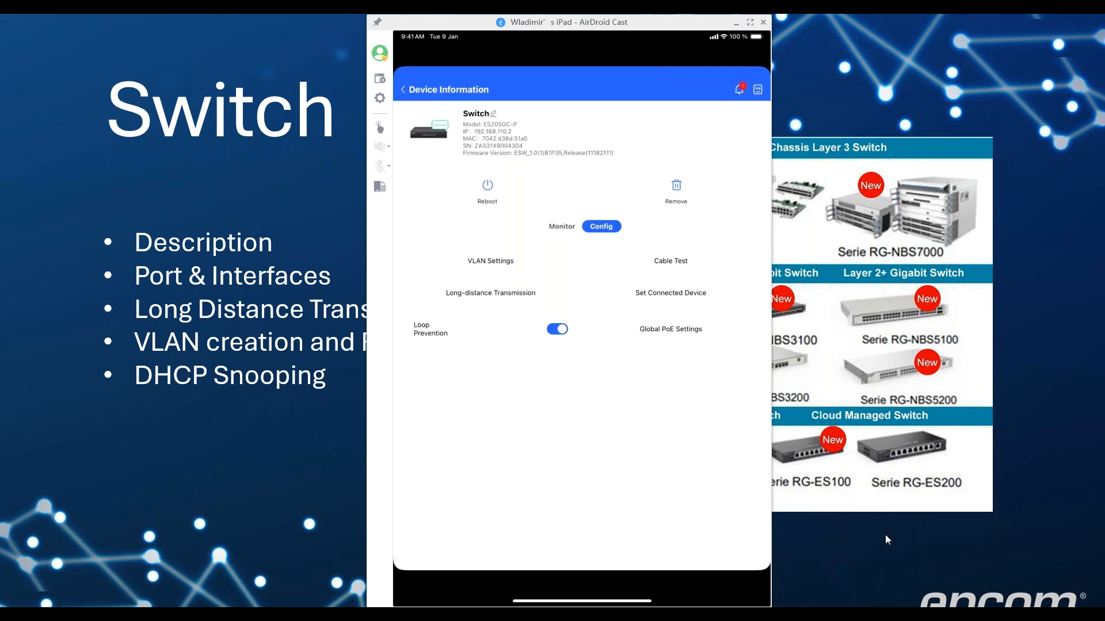
# Minimize the AirDroid Cast iPad mirror and bring the Ruijie Cloud Firefox window to the front
pyautogui.click(736, 23)
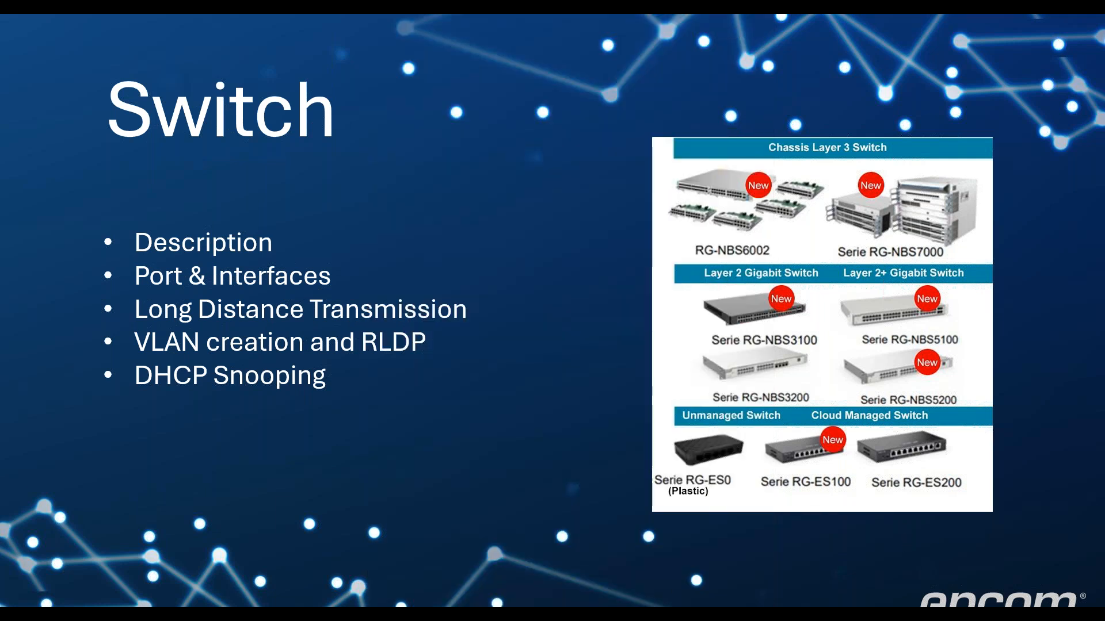
pyautogui.press('super')
pyautogui.moveTo(690, 608)
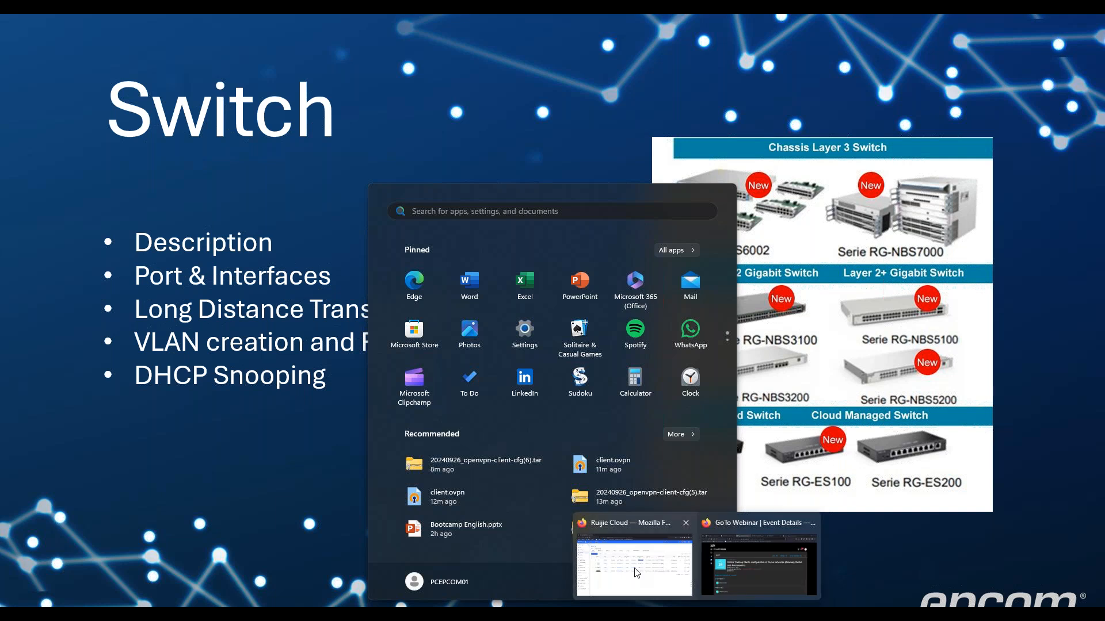
pyautogui.click(635, 571)
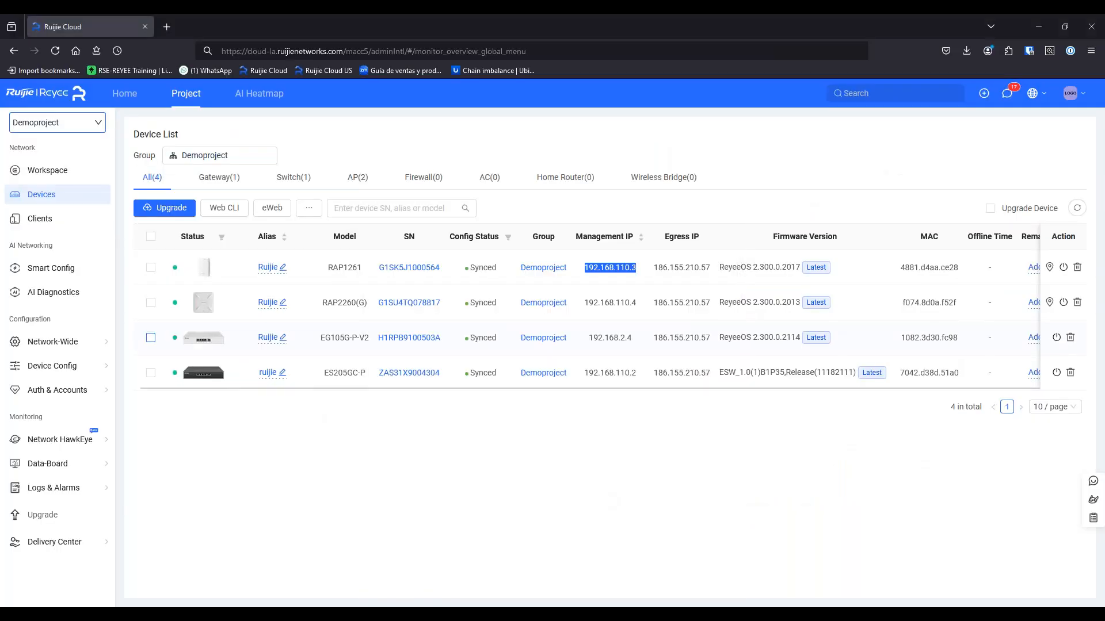
# Look over the switch's Loop Prevention and Routing settings
pyautogui.moveTo(79, 367)
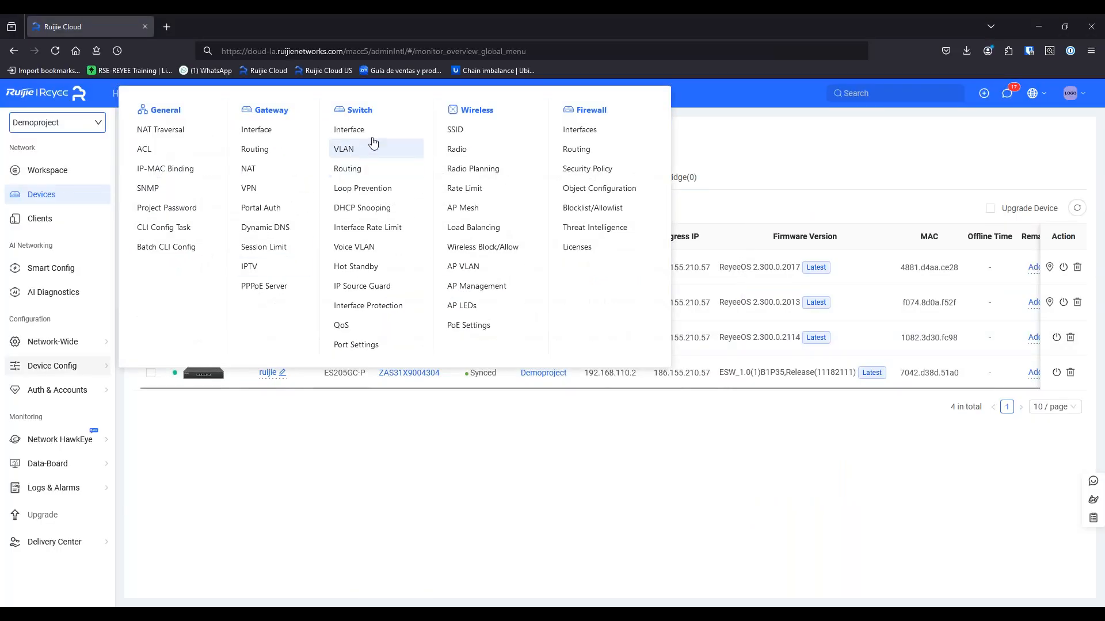
pyautogui.click(371, 190)
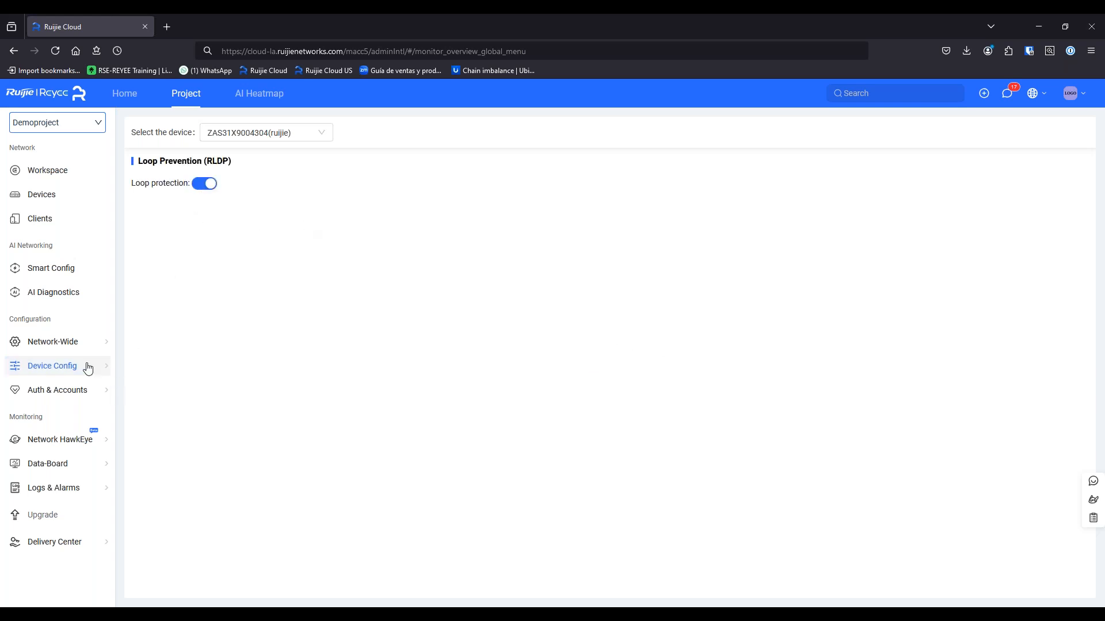
pyautogui.moveTo(88, 365)
pyautogui.click(351, 178)
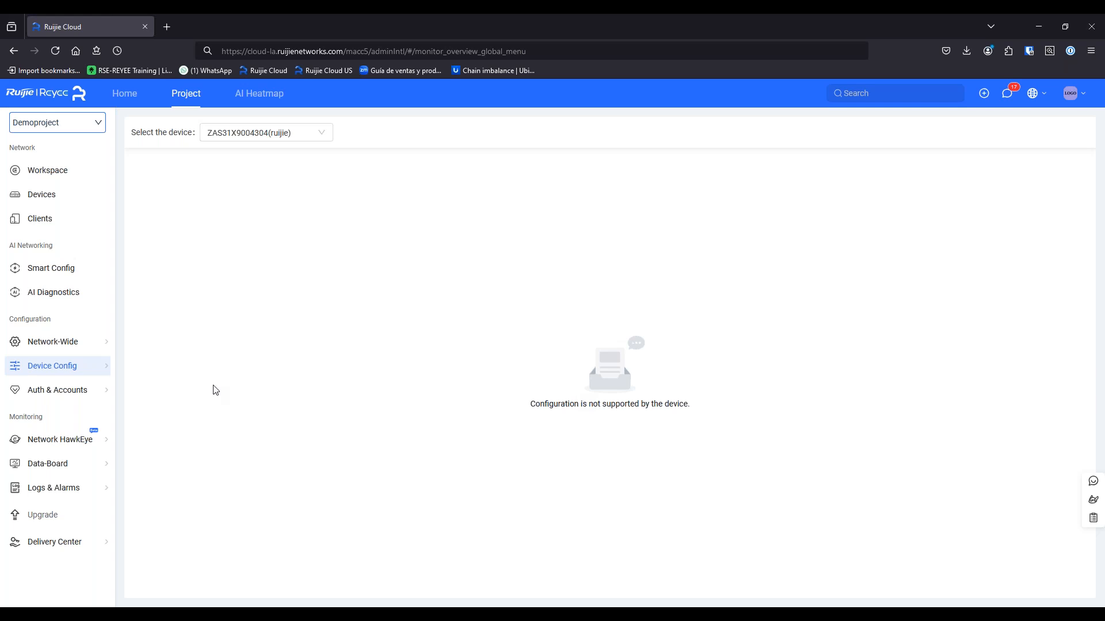
# Check the switch's VLAN Mode list, leaving it in Un-managed mode
pyautogui.moveTo(106, 377)
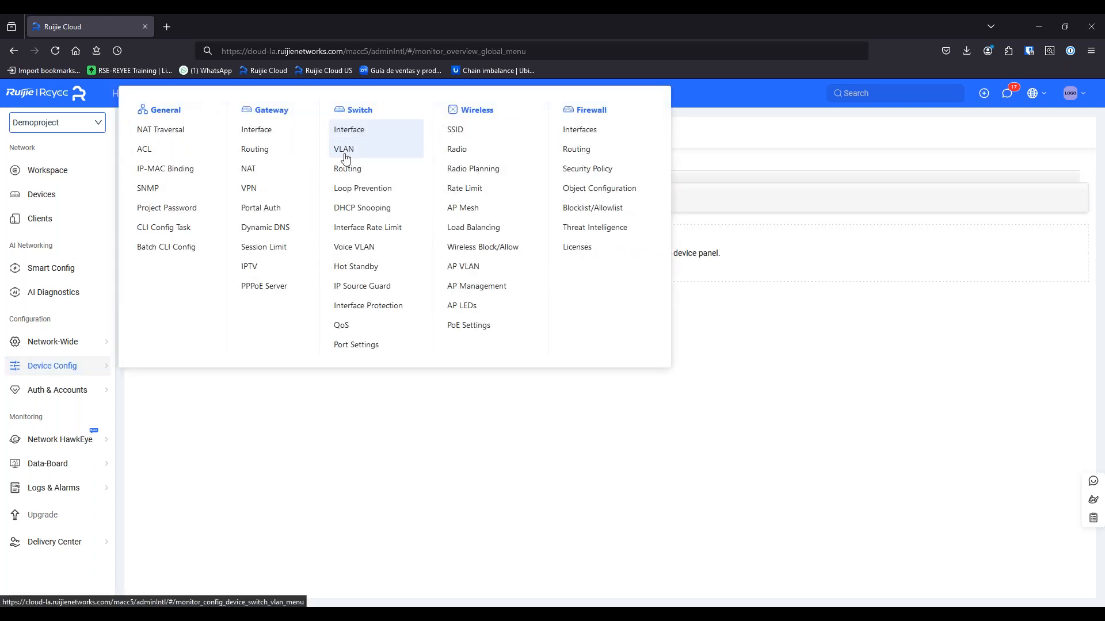
pyautogui.click(345, 157)
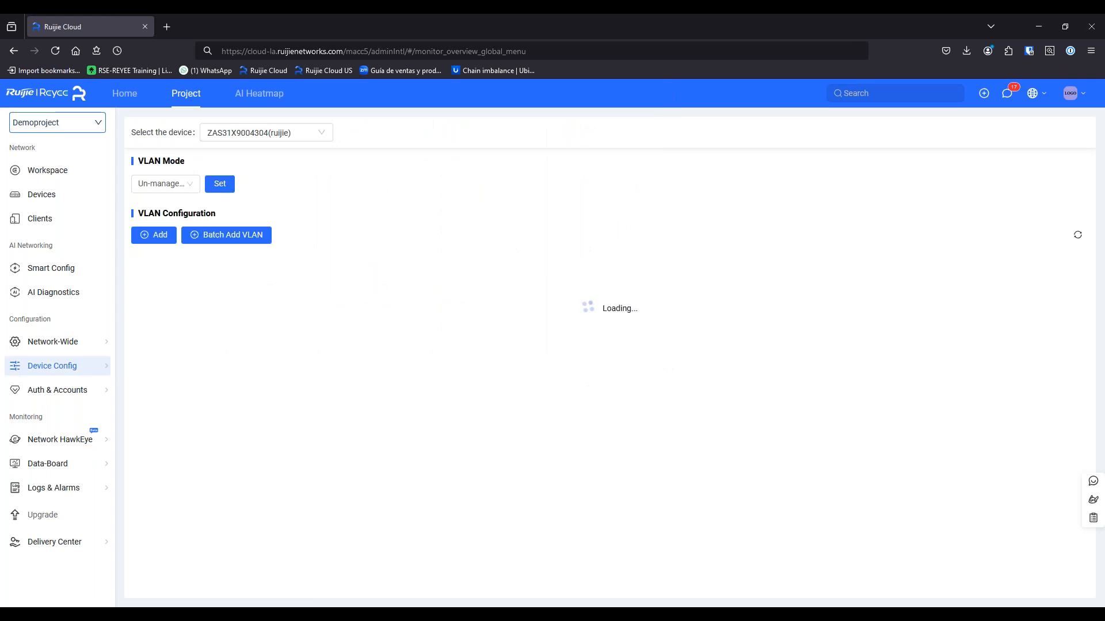
pyautogui.click(183, 188)
pyautogui.click(309, 267)
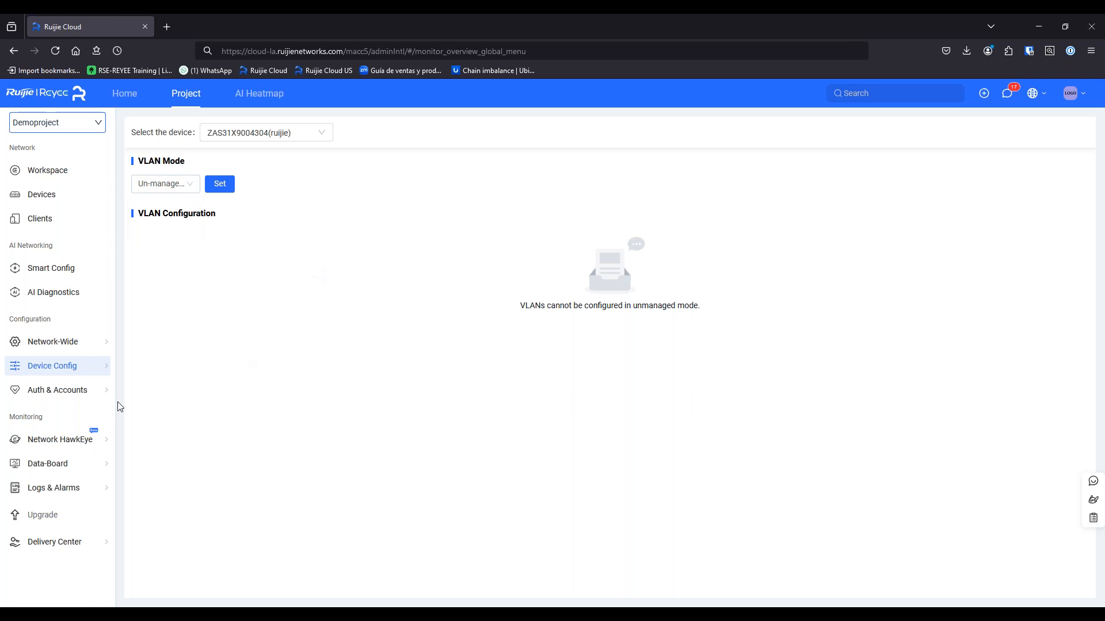
pyautogui.moveTo(83, 373)
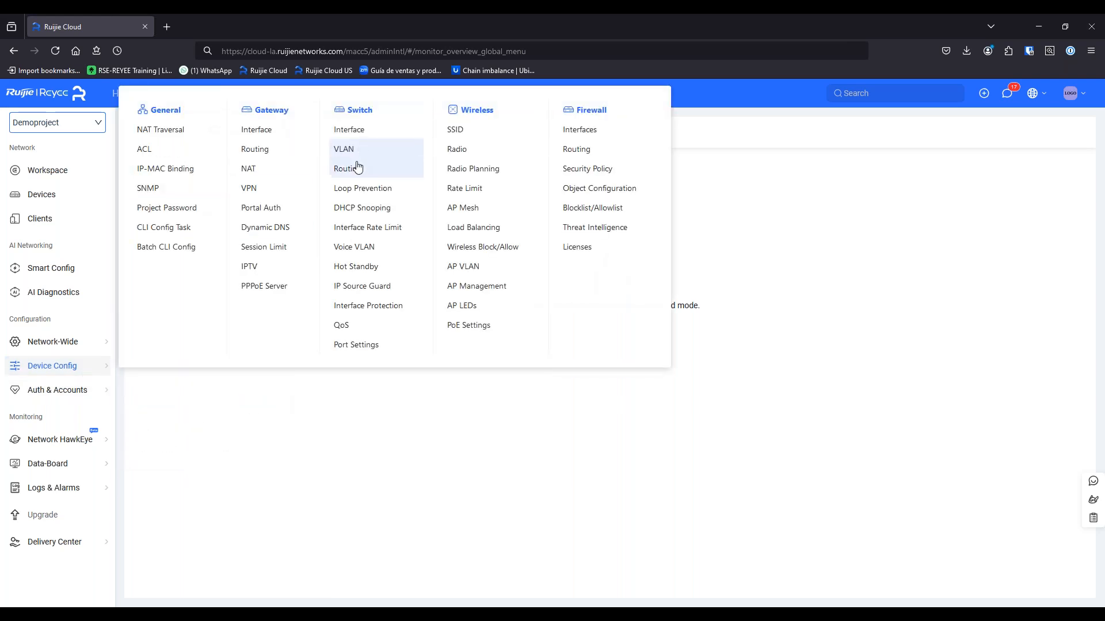
# Turn on DHCP Snooping, add port 4 to the trusted uplink port 5, and save
pyautogui.click(354, 208)
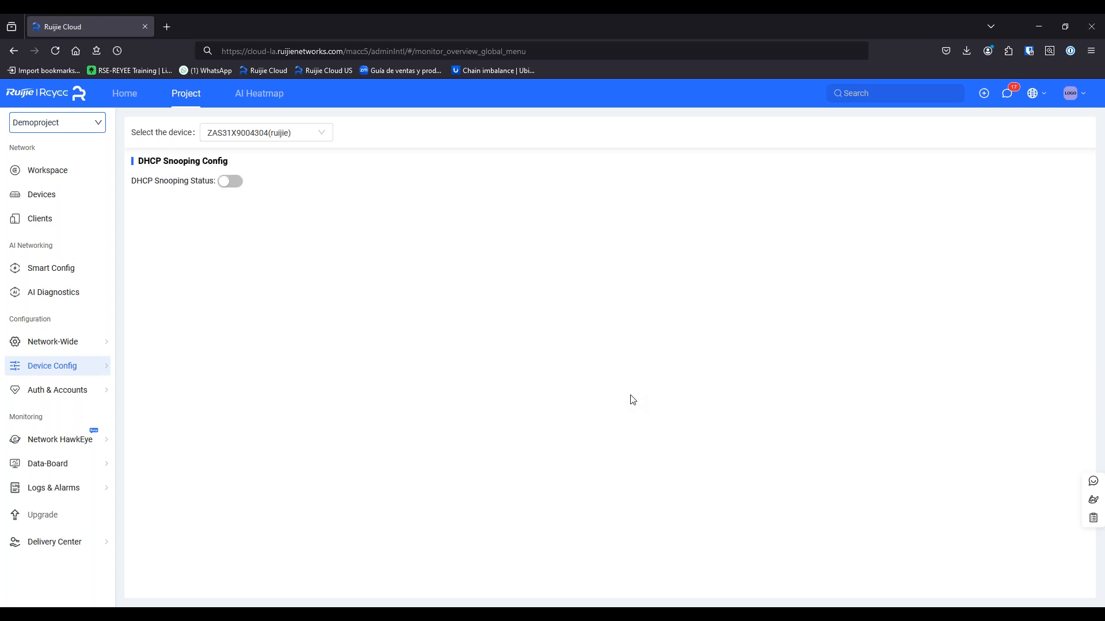
pyautogui.click(227, 182)
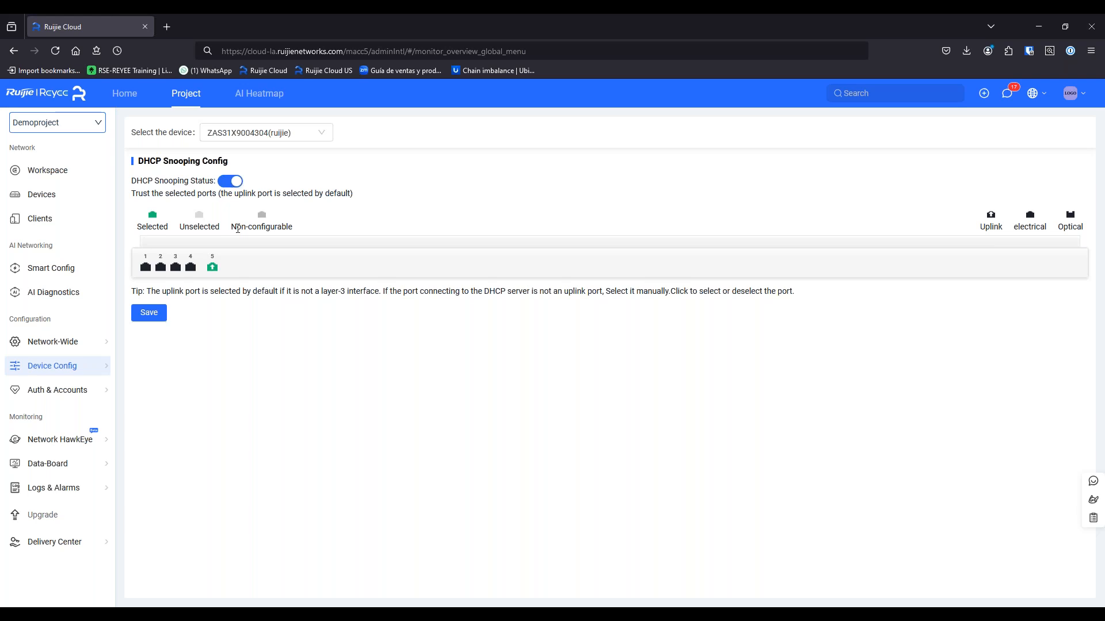
pyautogui.click(190, 268)
pyautogui.click(150, 313)
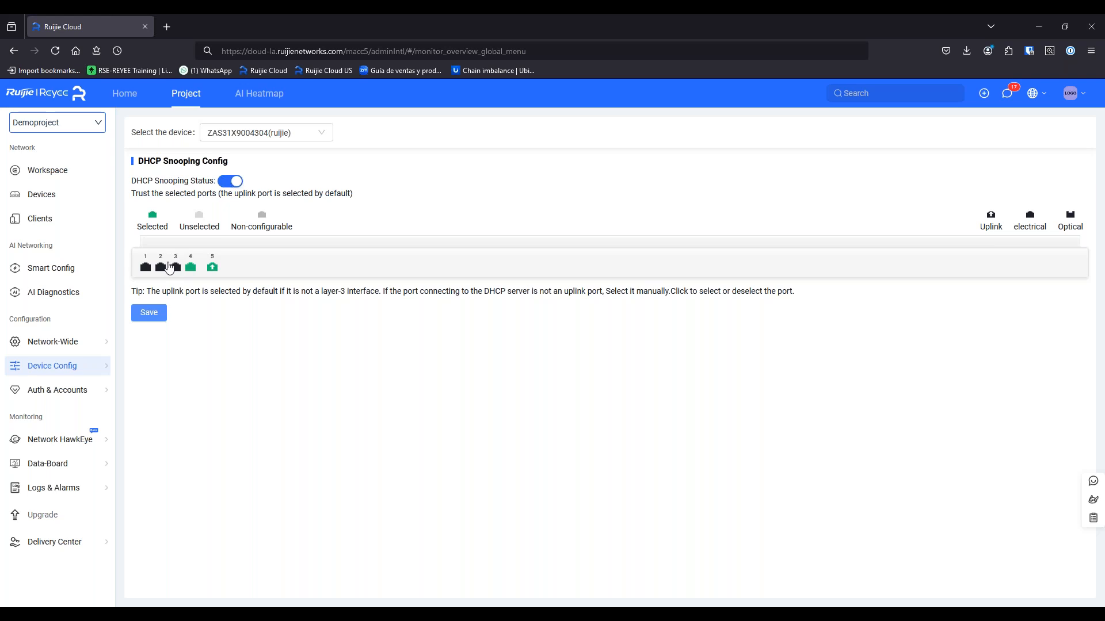
pyautogui.moveTo(88, 370)
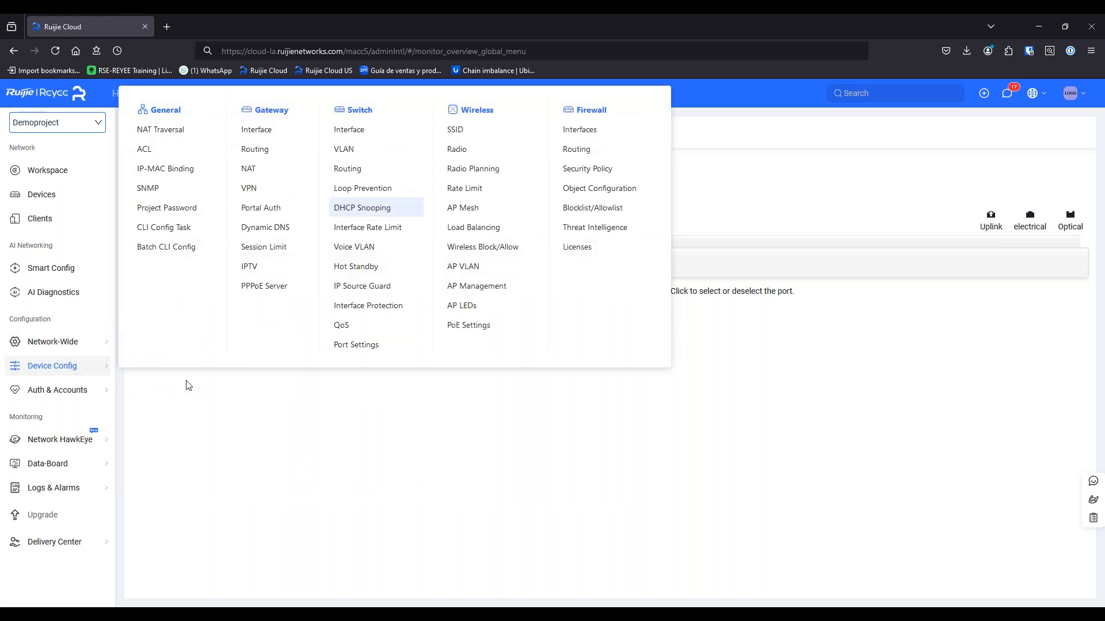
# Check the switch's Voice VLAN and QoS pages, which the device doesn't support
pyautogui.click(385, 255)
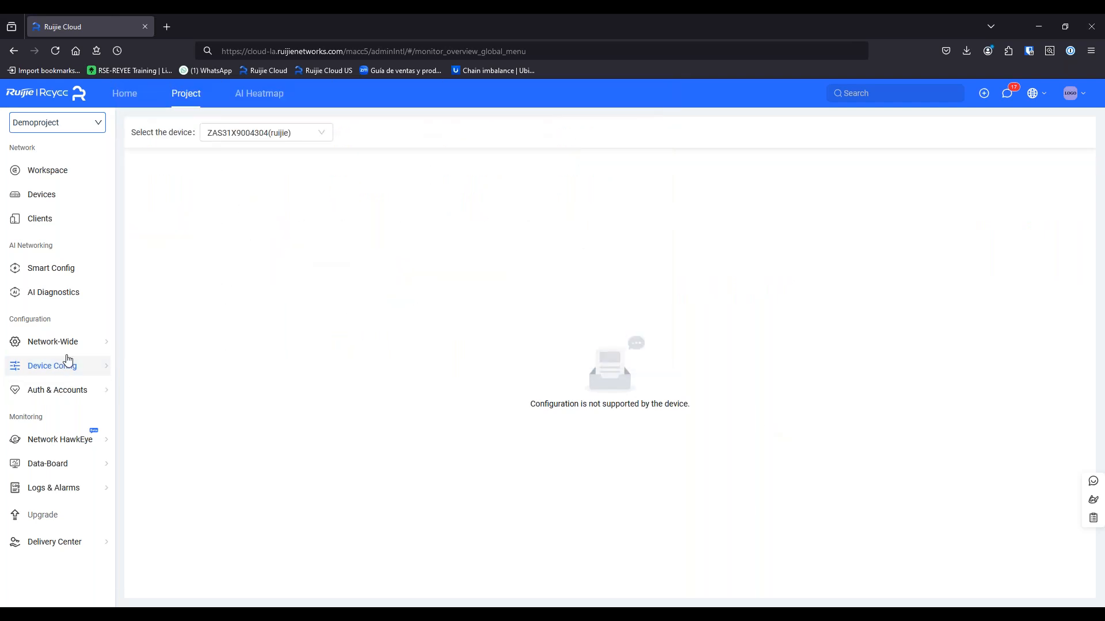
pyautogui.moveTo(68, 361)
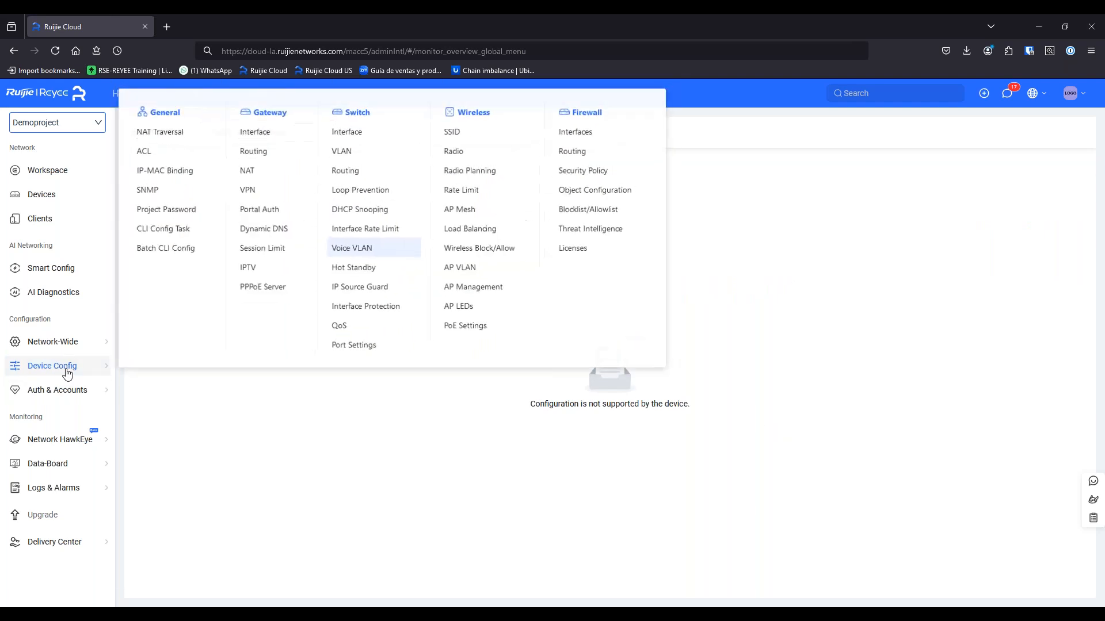
pyautogui.click(362, 330)
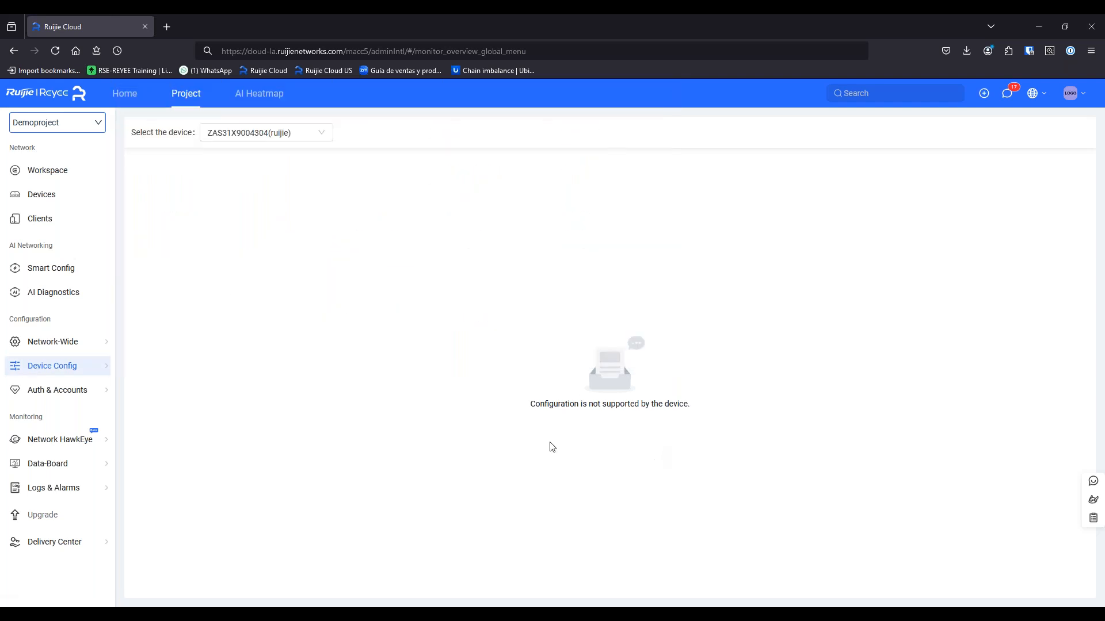
pyautogui.moveTo(118, 368)
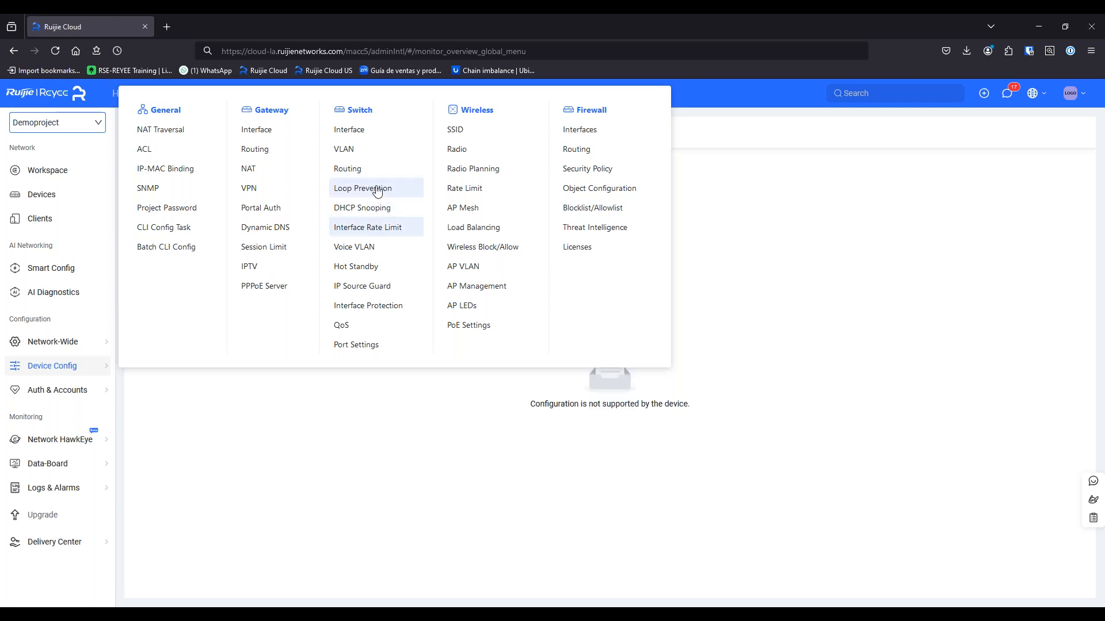
# Switch the switch's VLAN Mode to Managed and confirm the change
pyautogui.click(370, 149)
pyautogui.click(187, 192)
pyautogui.click(167, 208)
pyautogui.click(220, 183)
pyautogui.click(639, 257)
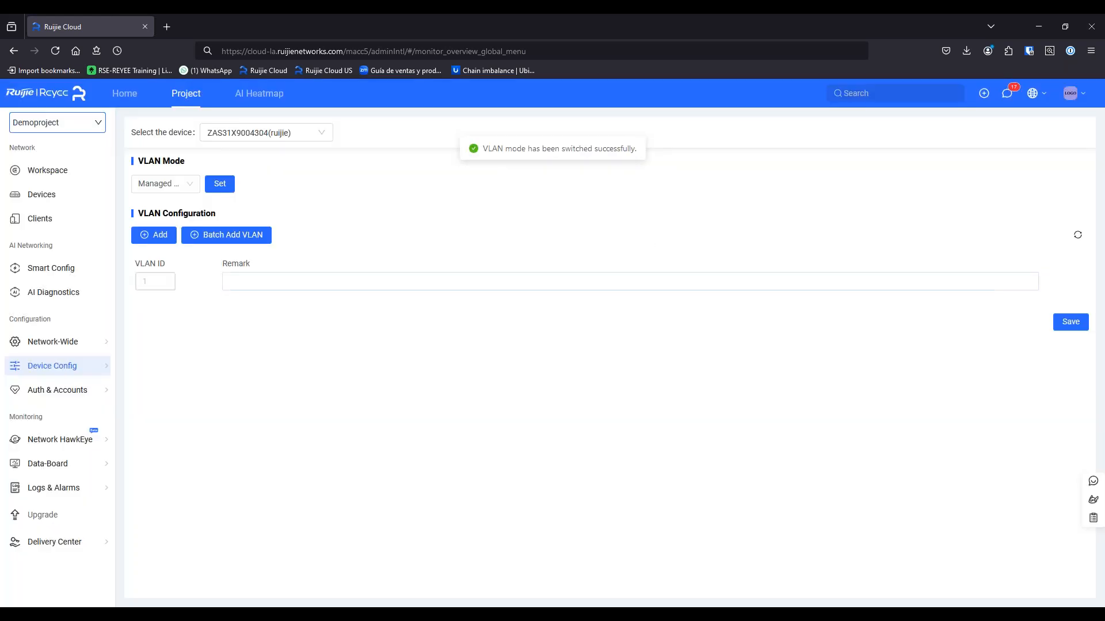
# Add and save VLAN 600 with the remark 'new vlan'
pyautogui.click(164, 236)
pyautogui.click(160, 280)
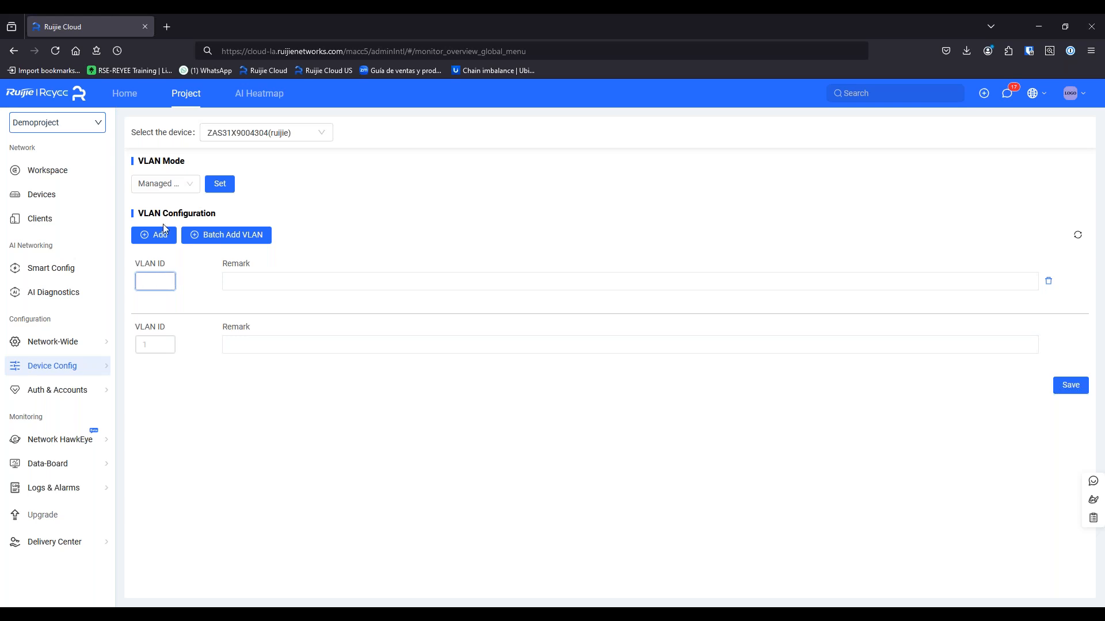
pyautogui.write('600')
pyautogui.click(286, 282)
pyautogui.write('ne')
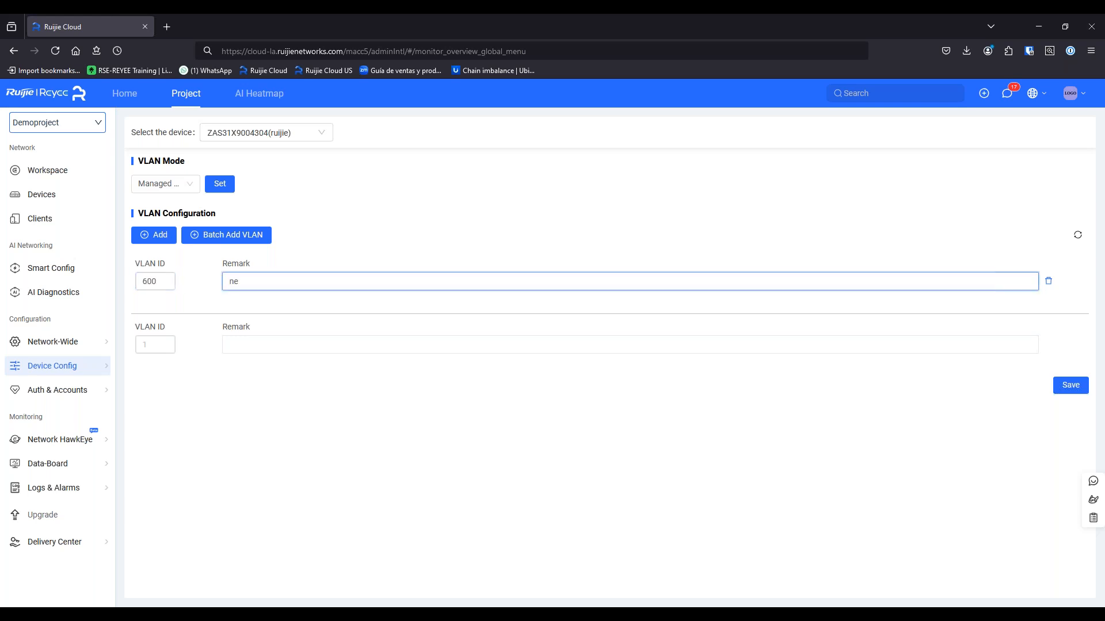
pyautogui.write('w vlan')
pyautogui.click(1069, 386)
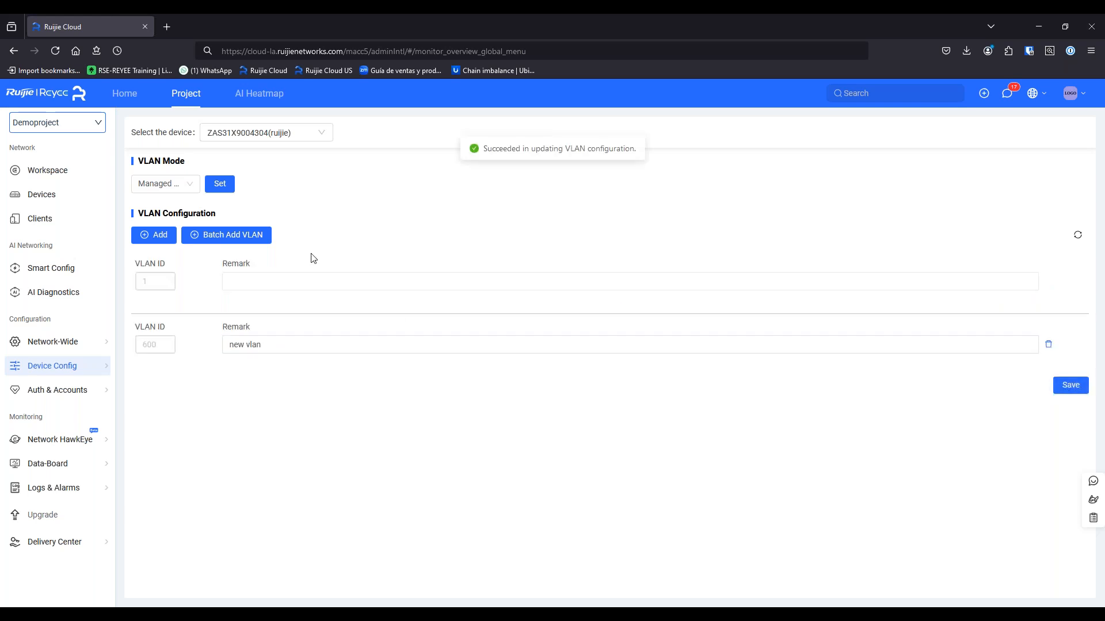
pyautogui.click(25, 201)
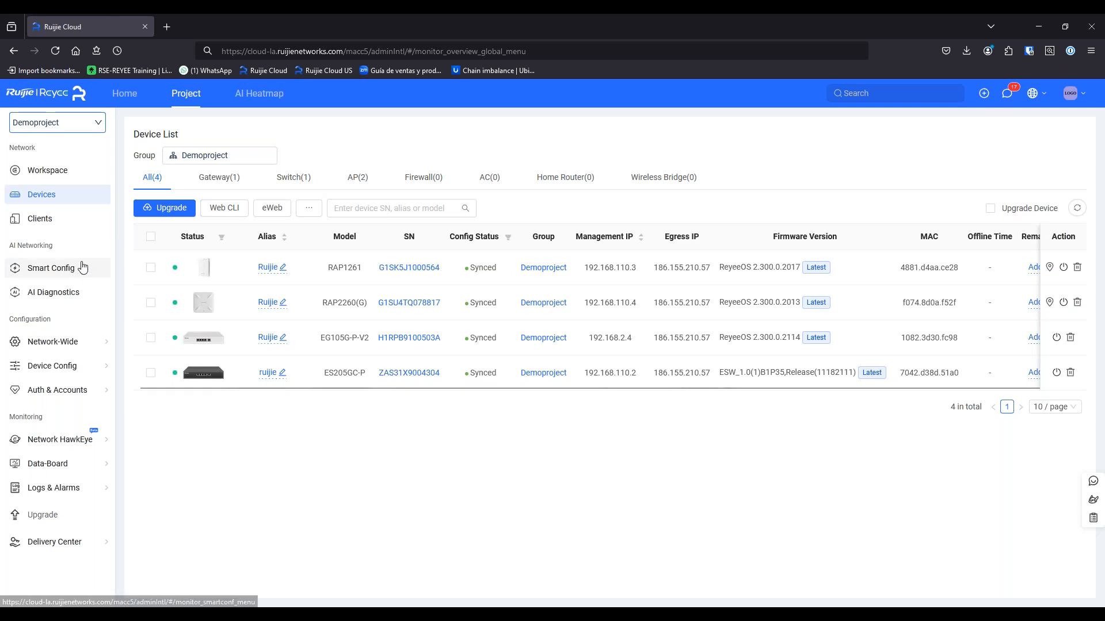
# From Smart Config, open the configured wireless VLANs' network-wide view of the Guest Network on VLAN 500
pyautogui.click(82, 269)
pyautogui.click(168, 241)
pyautogui.click(153, 173)
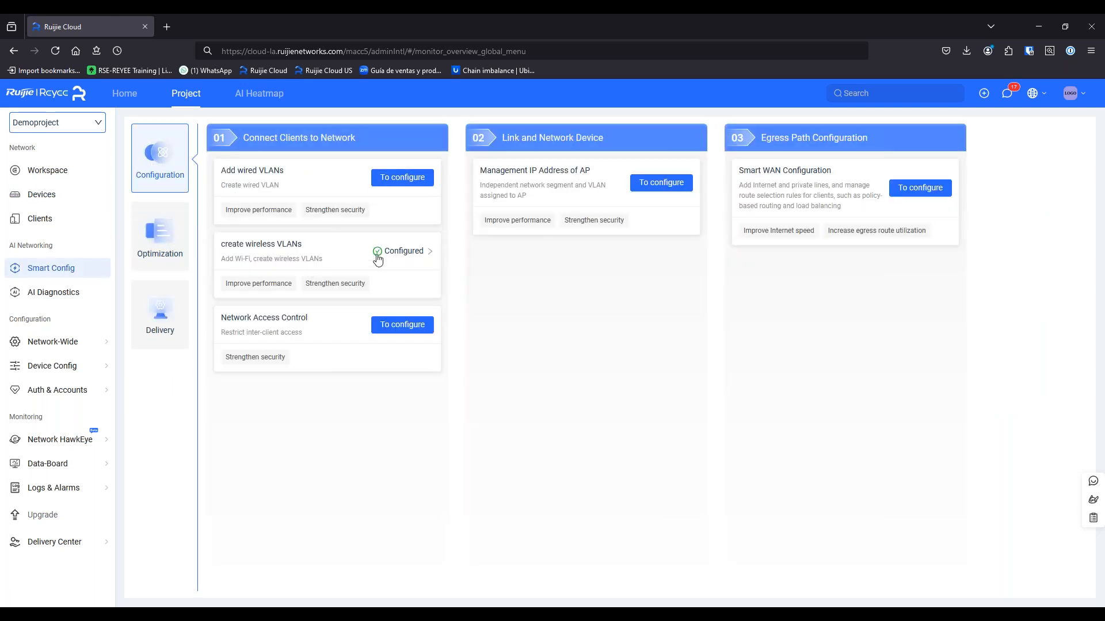
pyautogui.click(383, 253)
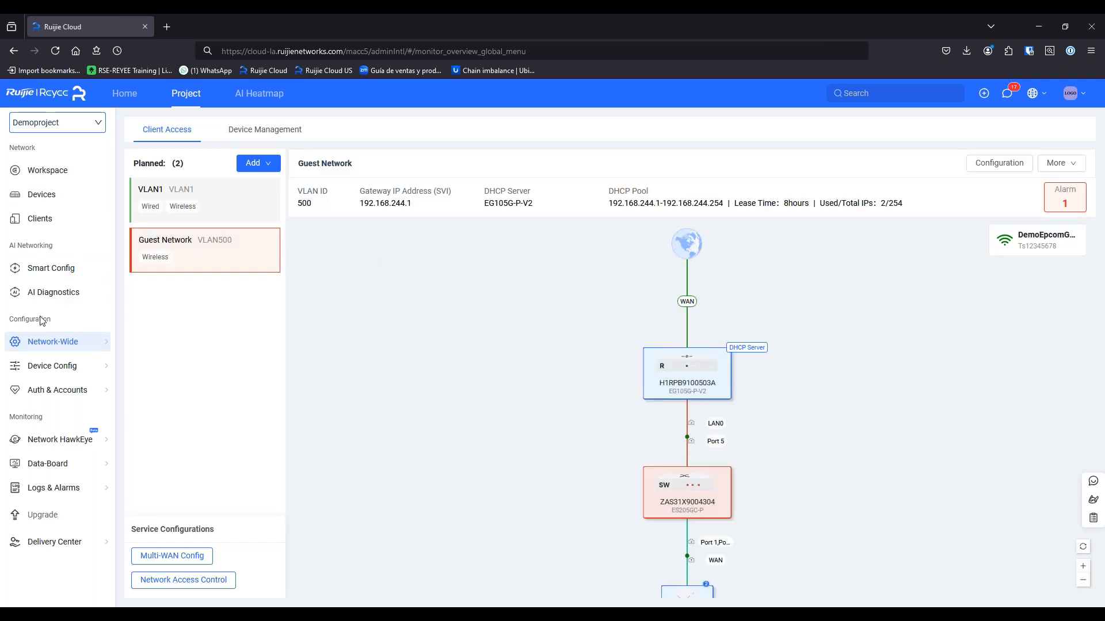
pyautogui.moveTo(52, 370)
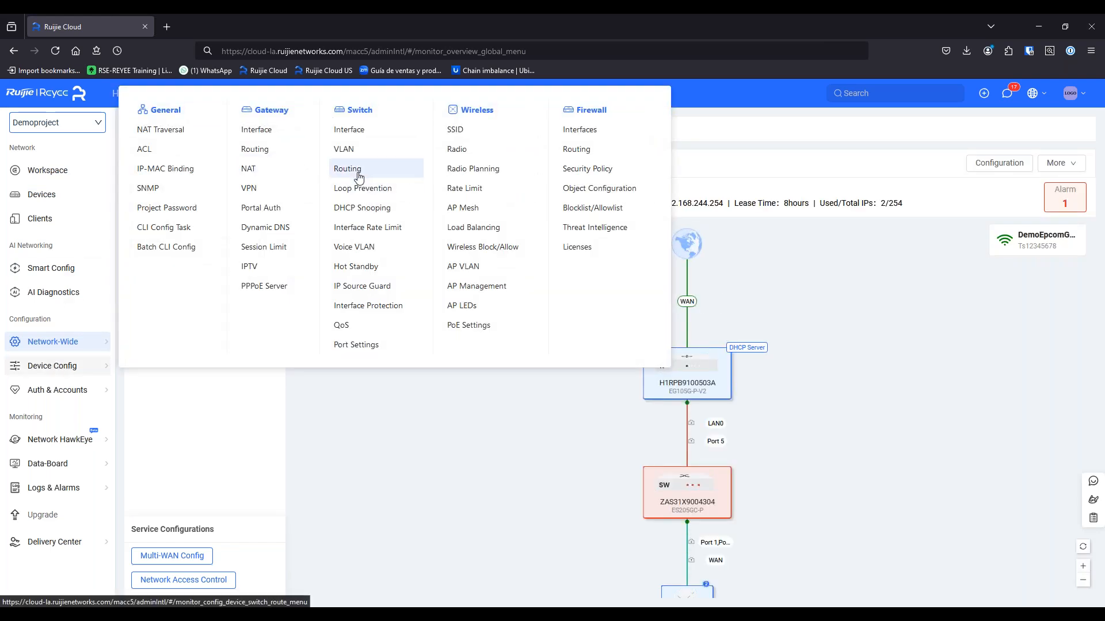
# Set the switch's VLAN Mode back to Un-managed and apply it
pyautogui.click(344, 149)
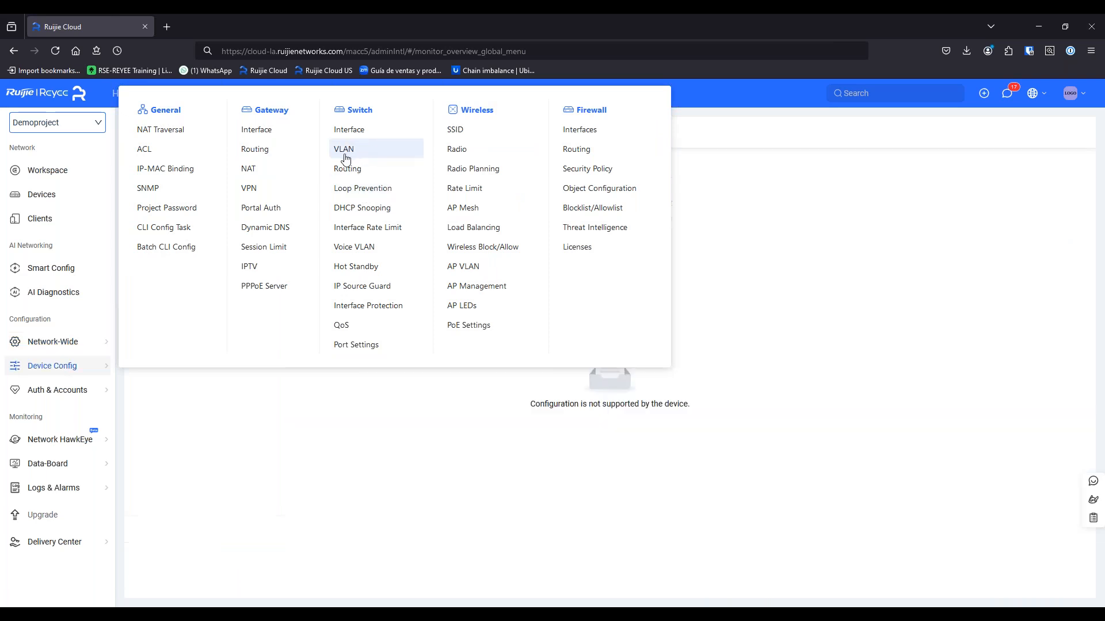
pyautogui.click(168, 185)
pyautogui.click(167, 209)
pyautogui.click(220, 183)
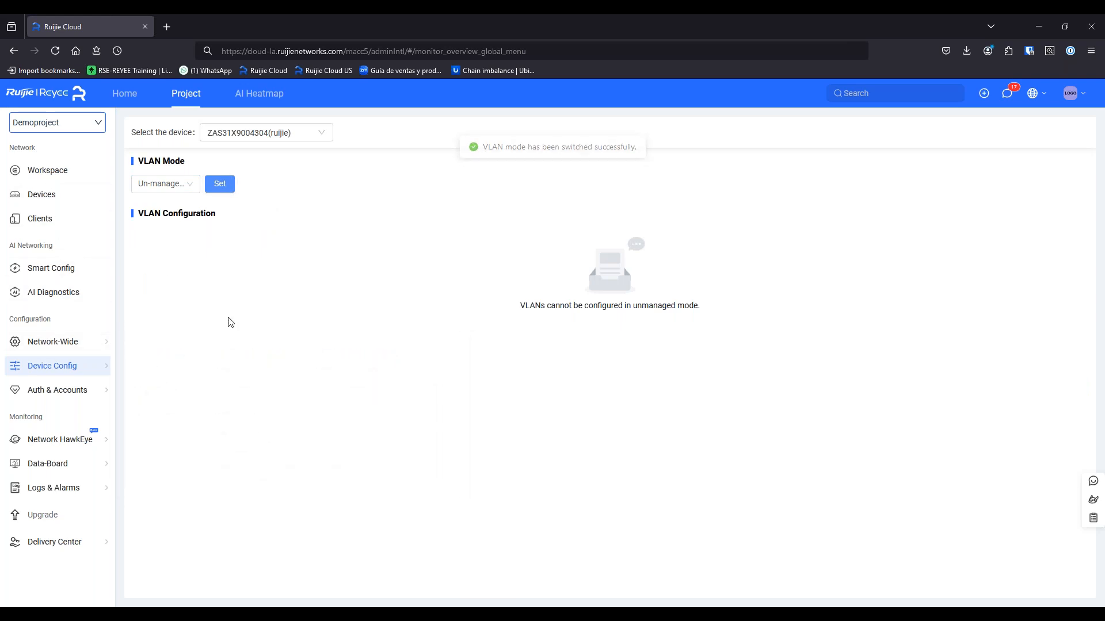
pyautogui.click(64, 195)
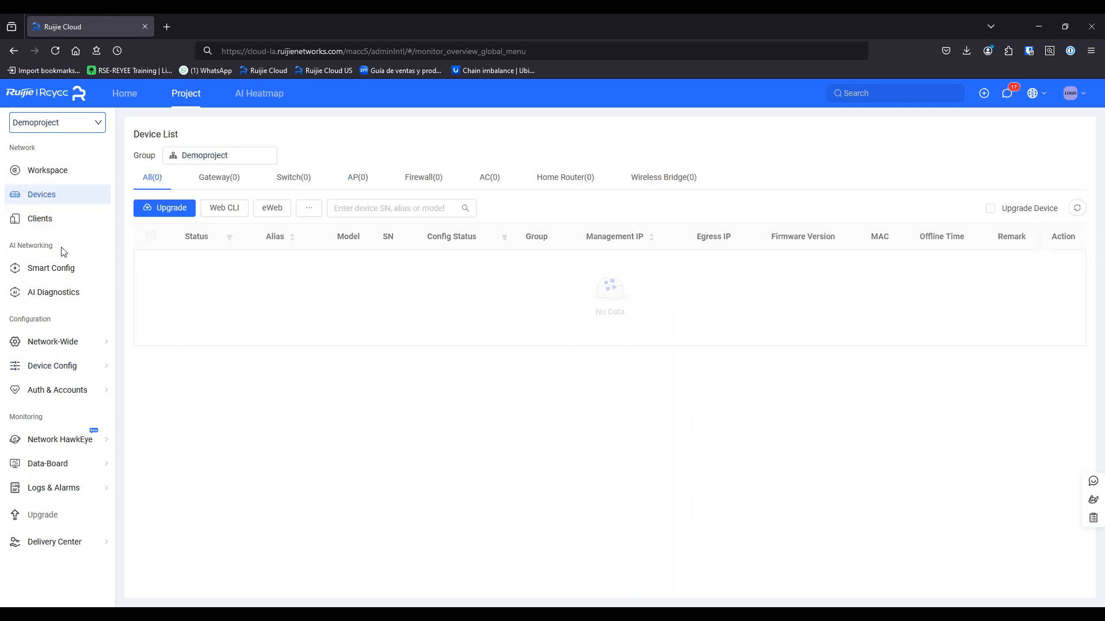
# Reopen the Guest Network topology of router, switch and AP group from Smart Config
pyautogui.click(56, 269)
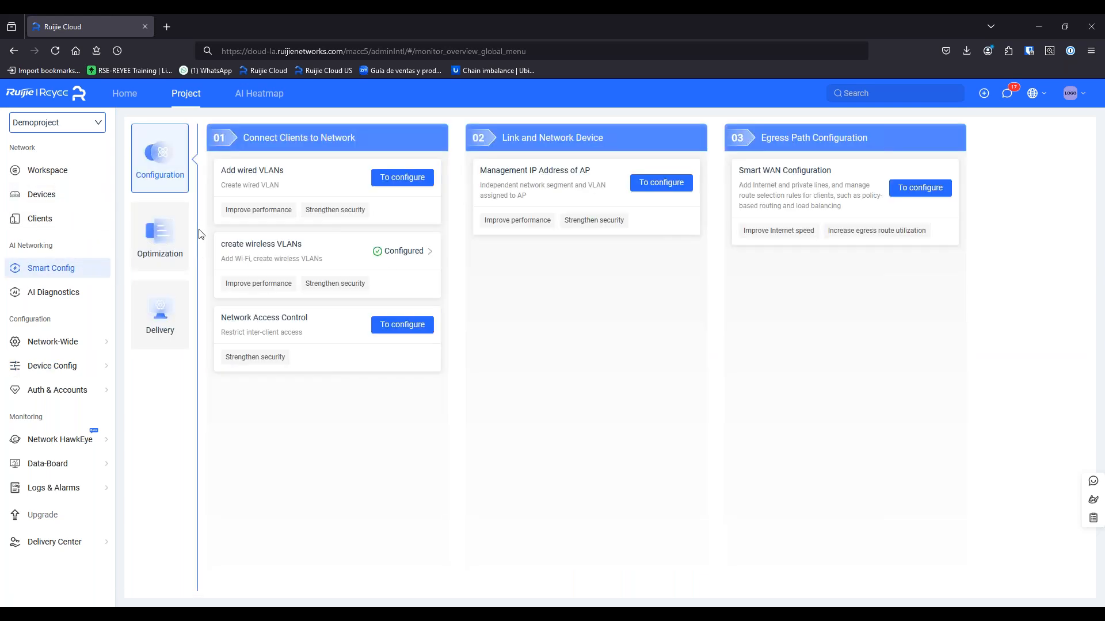
pyautogui.click(397, 250)
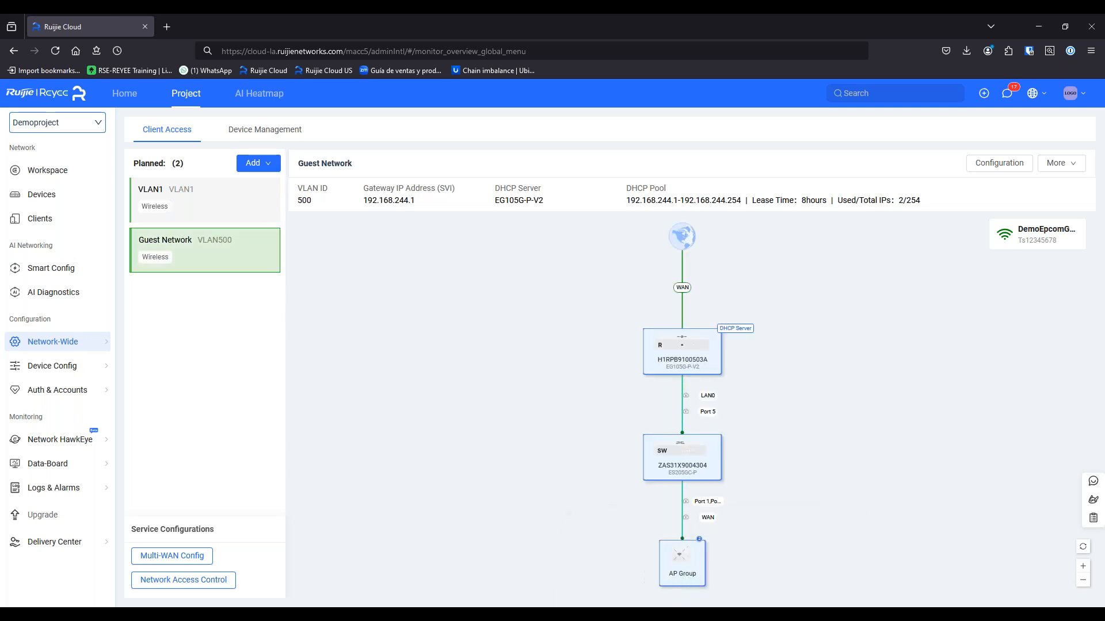
pyautogui.moveTo(696, 614)
pyautogui.moveTo(773, 614)
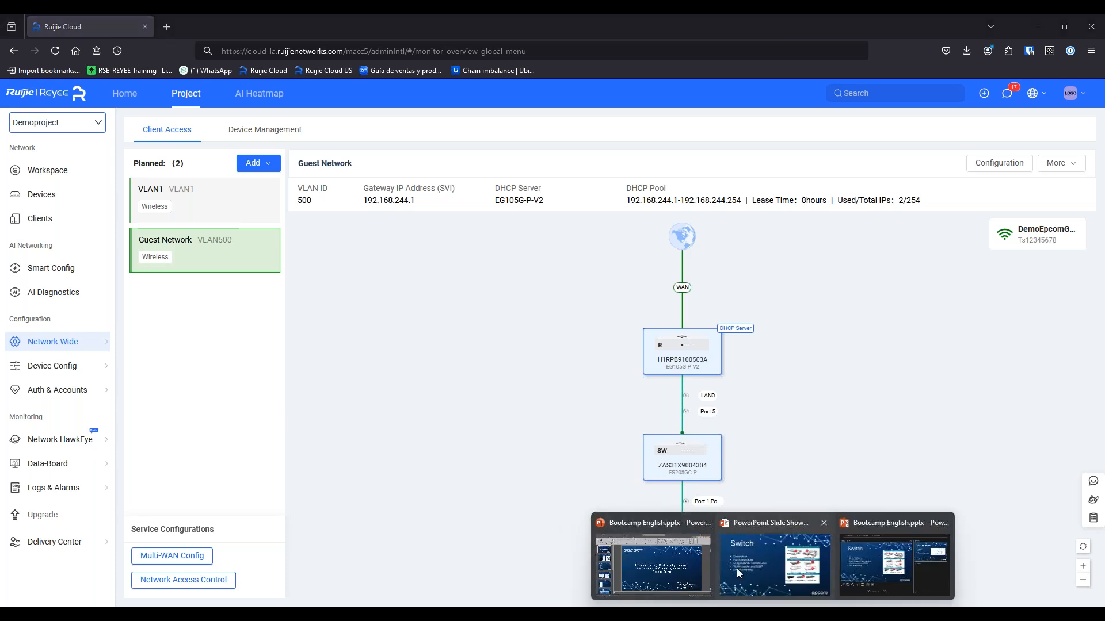
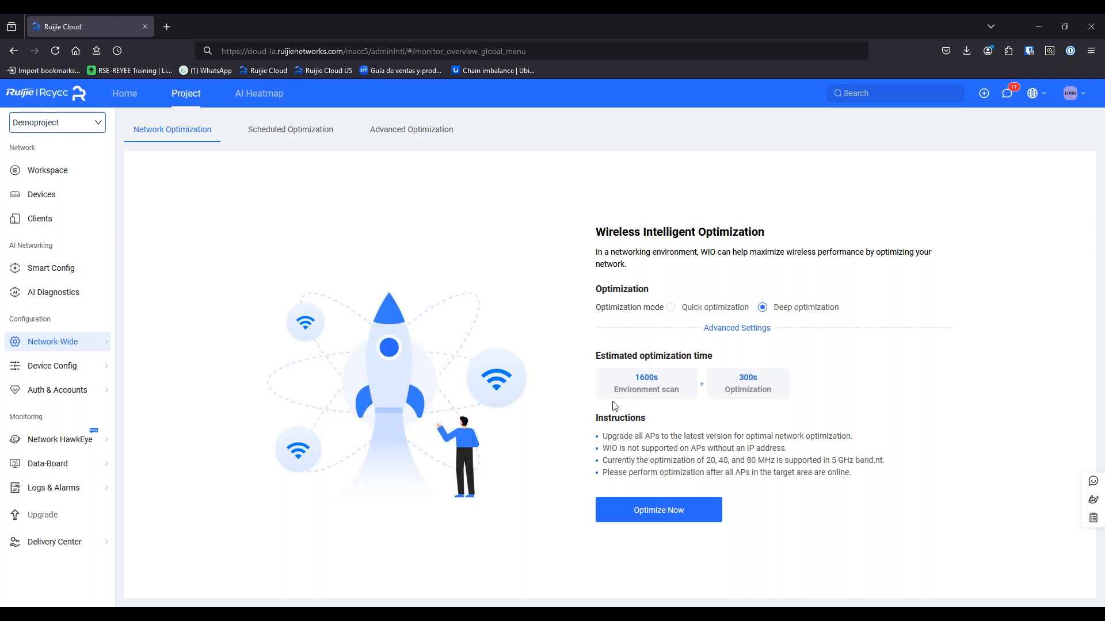
# Switch Wireless Intelligent Optimization from Deep to Quick mode, cutting the estimate to 180s
pyautogui.click(716, 314)
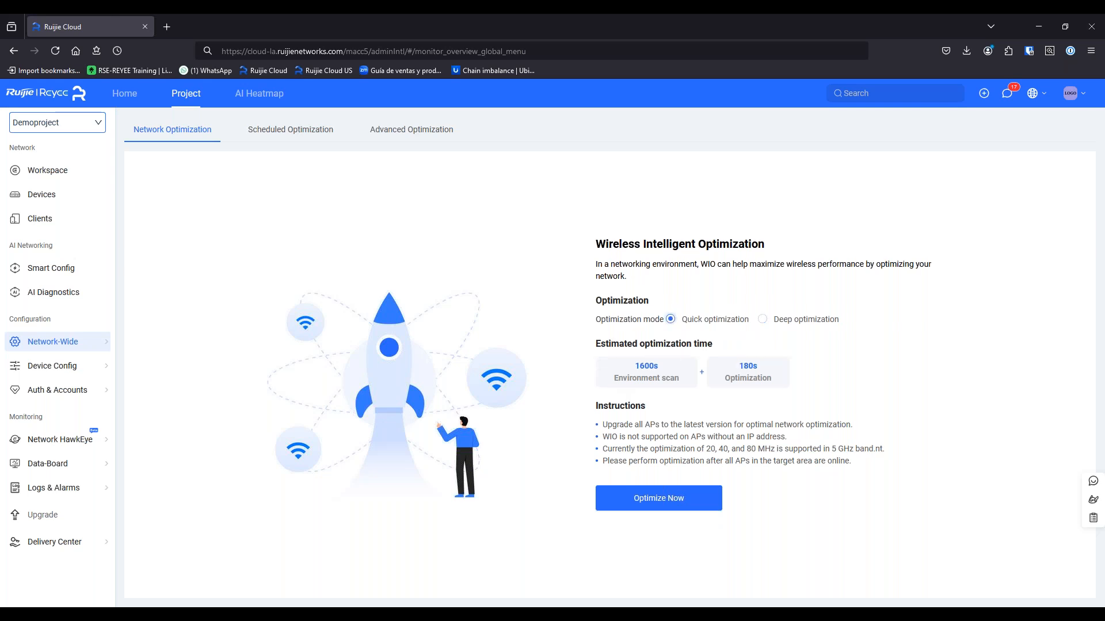
pyautogui.click(771, 320)
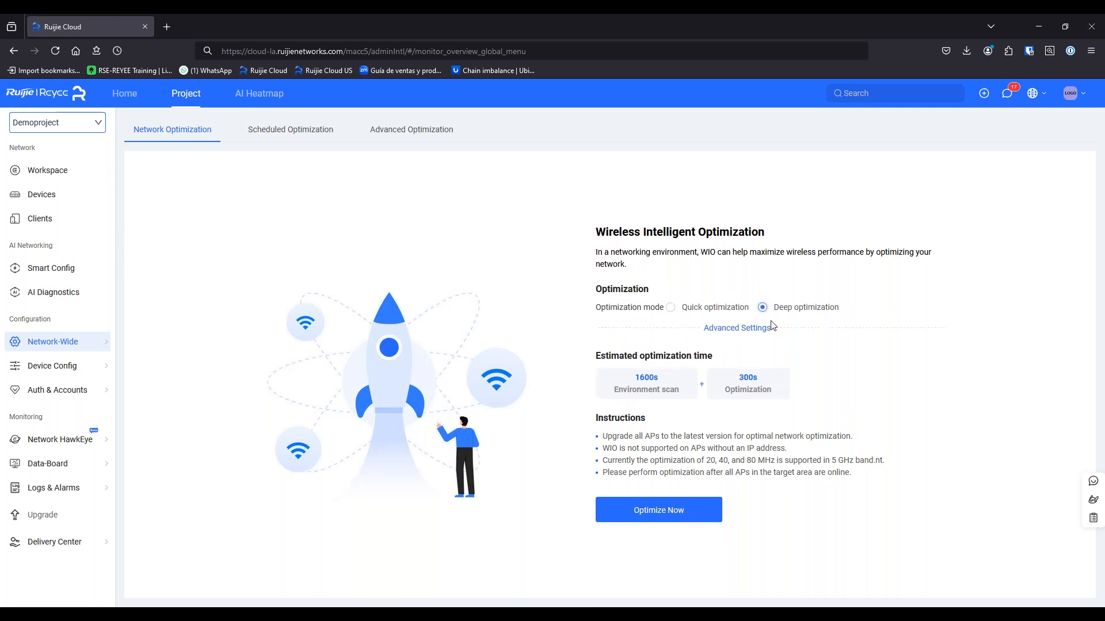
pyautogui.click(735, 309)
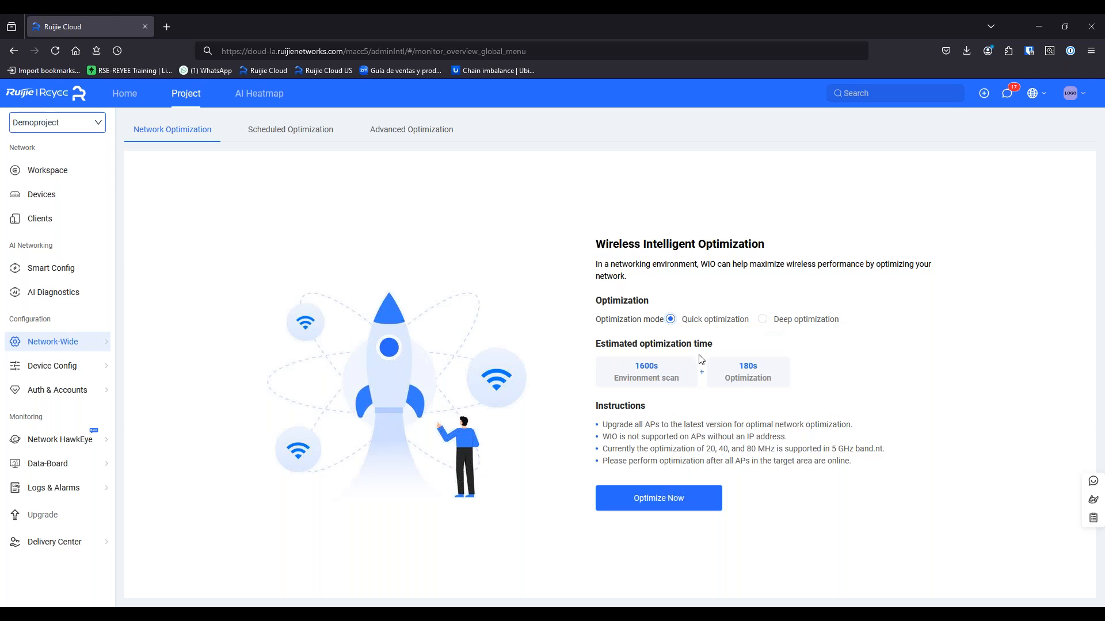
# Enable scheduled optimization to run weekly on Sunday at 03:25
pyautogui.click(266, 130)
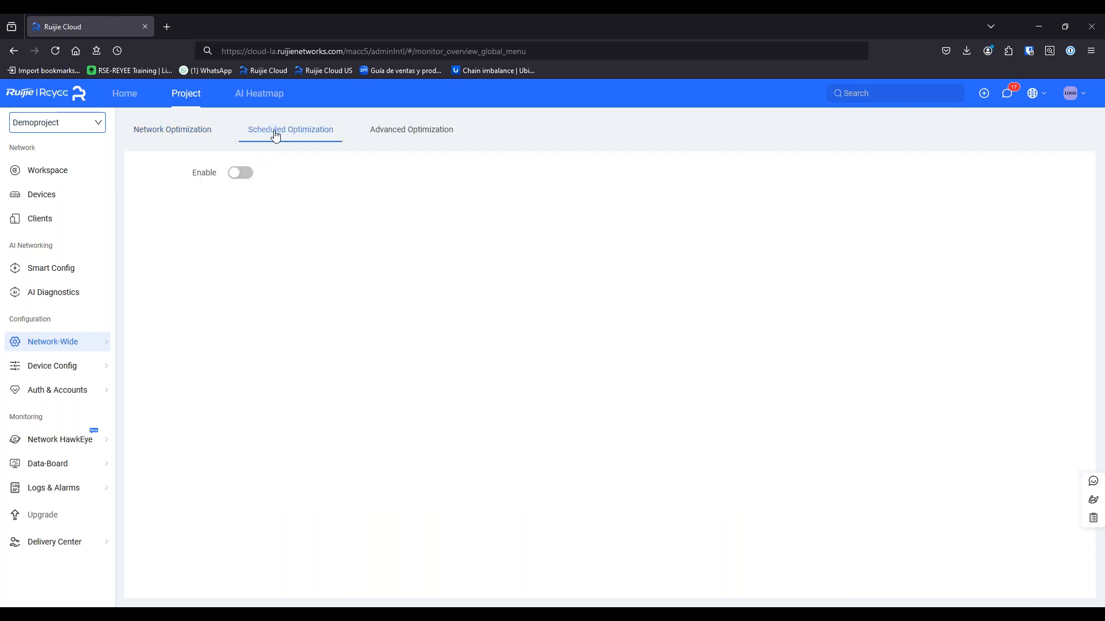
pyautogui.click(233, 172)
pyautogui.click(268, 202)
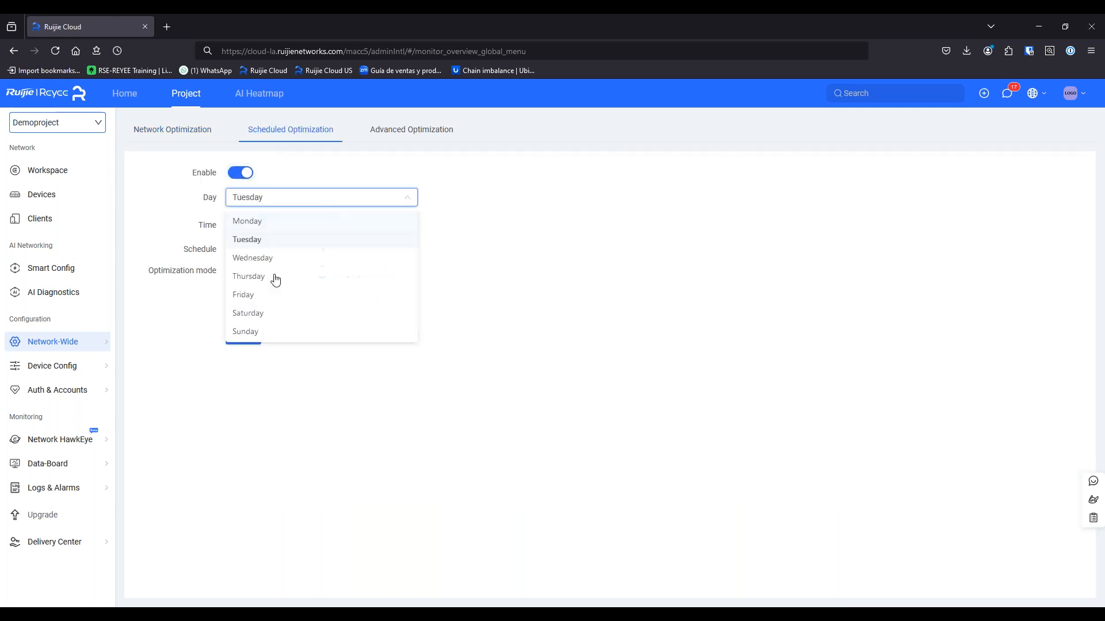
pyautogui.click(264, 327)
pyautogui.click(279, 229)
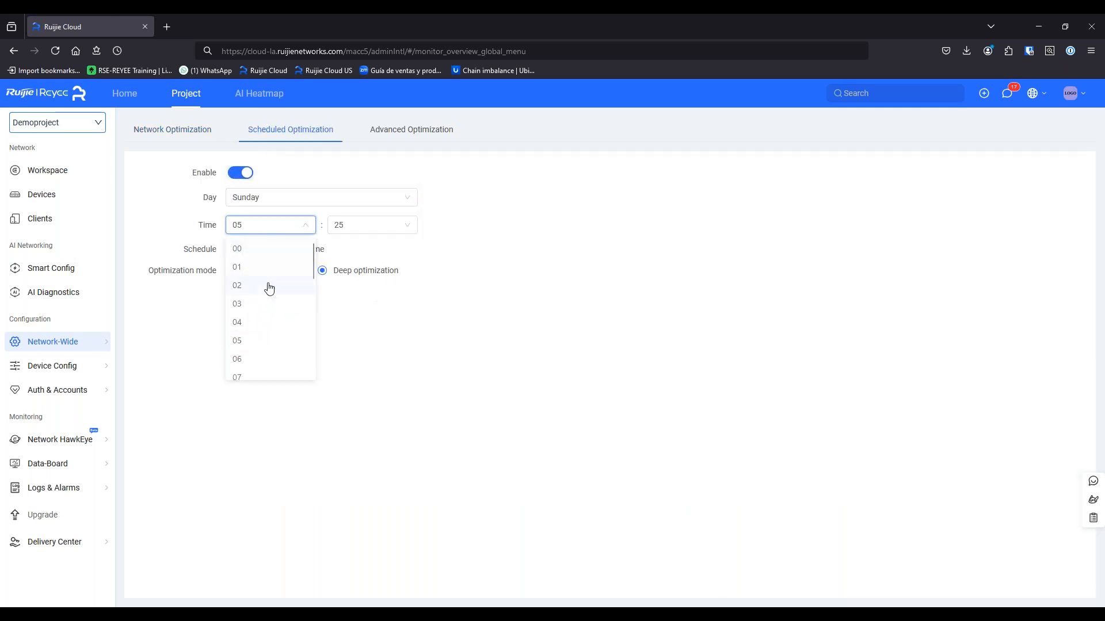
pyautogui.click(264, 304)
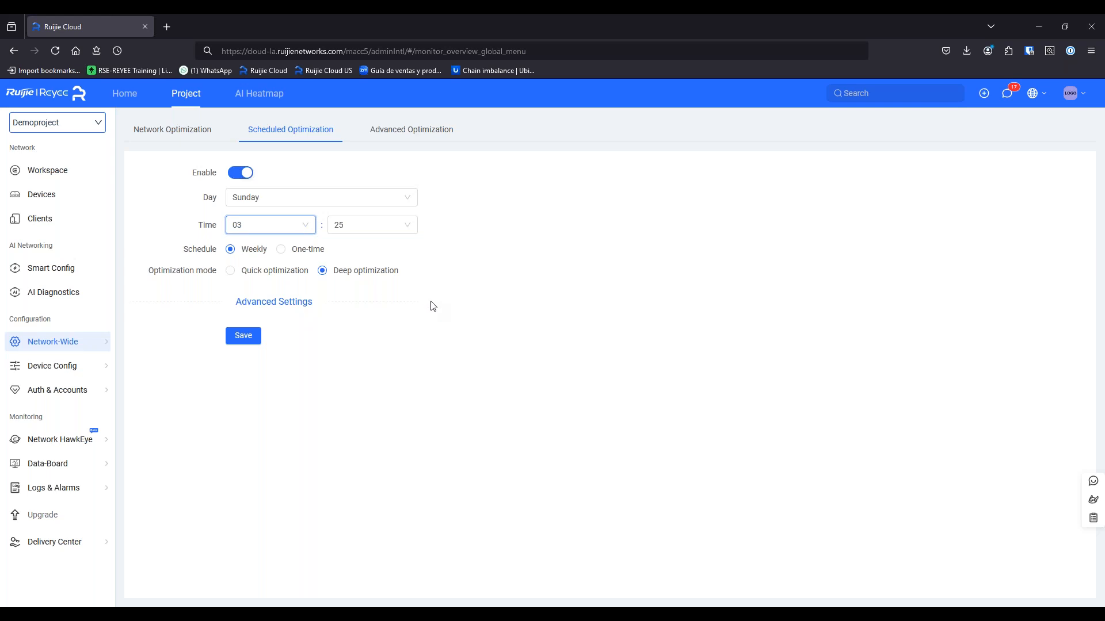
pyautogui.click(284, 251)
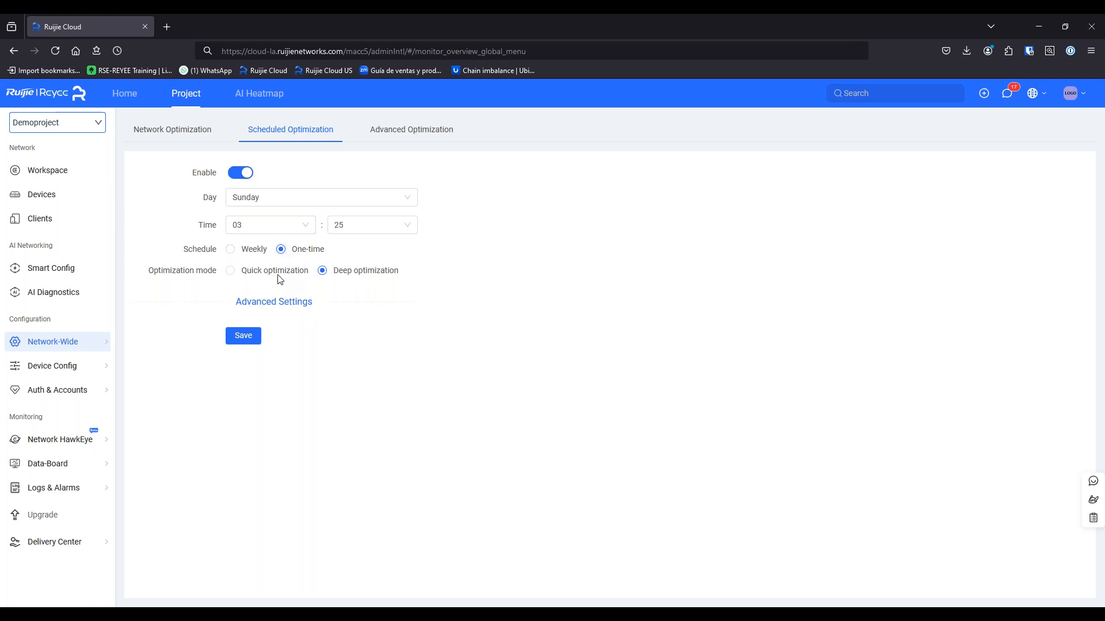
pyautogui.click(252, 253)
# Review the advanced scan time and 5 GHz bandwidth options unchanged, then view Advanced Optimization
pyautogui.click(264, 303)
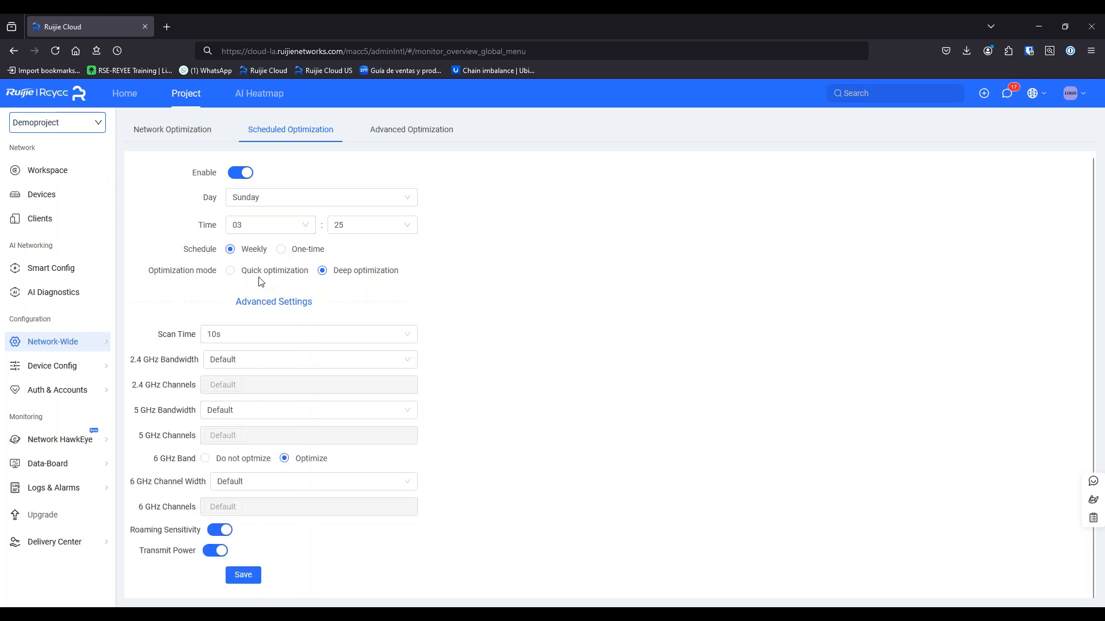
pyautogui.scroll(-1, 370, 322)
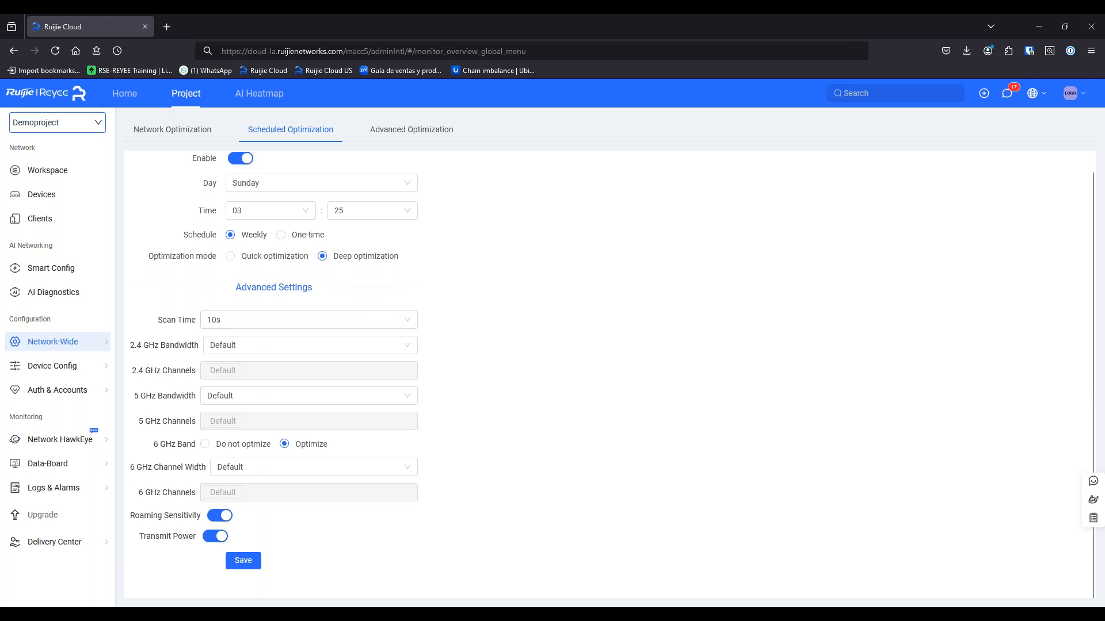
pyautogui.click(274, 323)
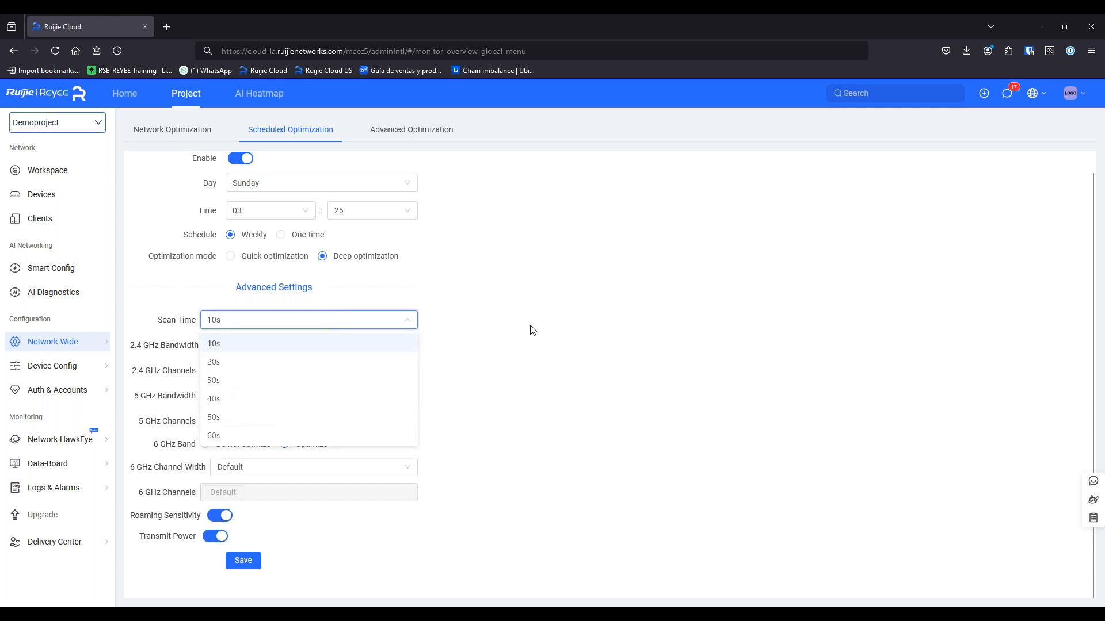
pyautogui.click(532, 330)
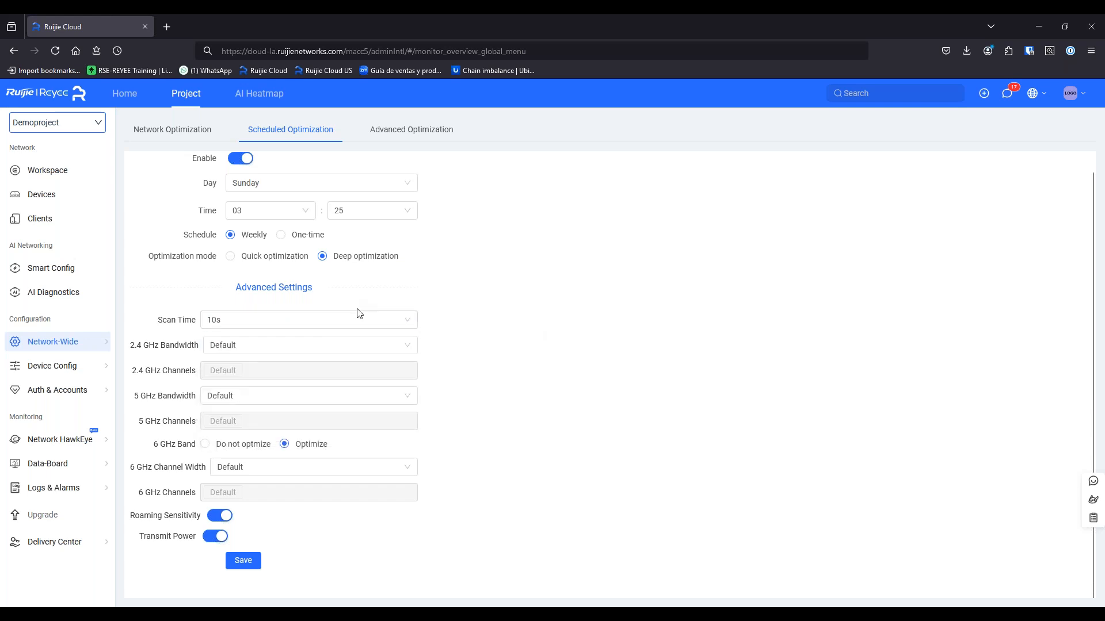
pyautogui.click(379, 318)
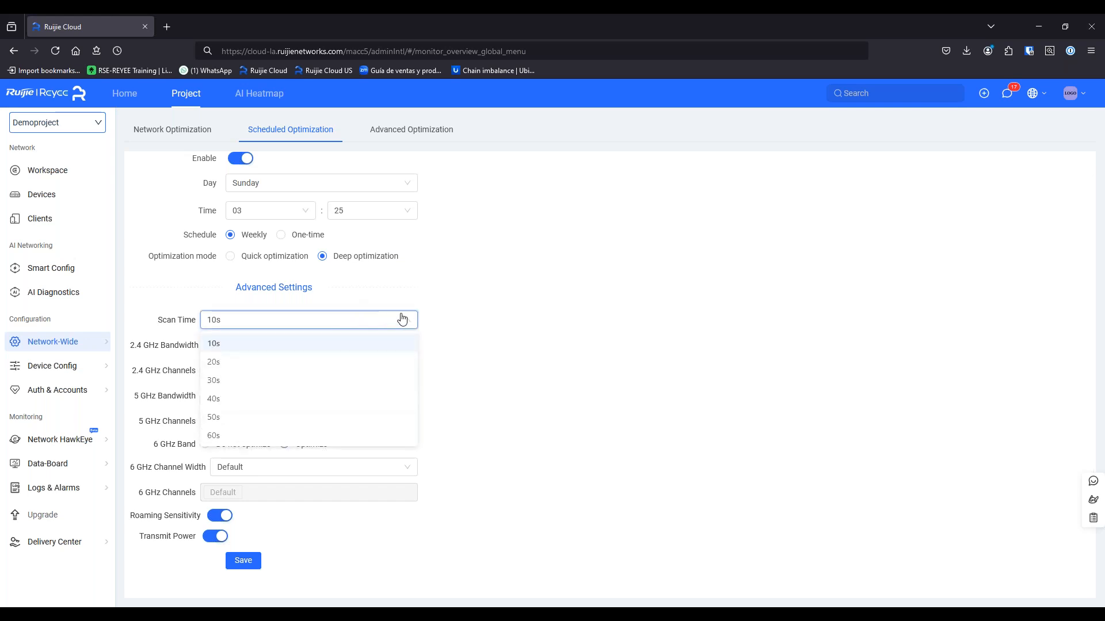
pyautogui.click(498, 309)
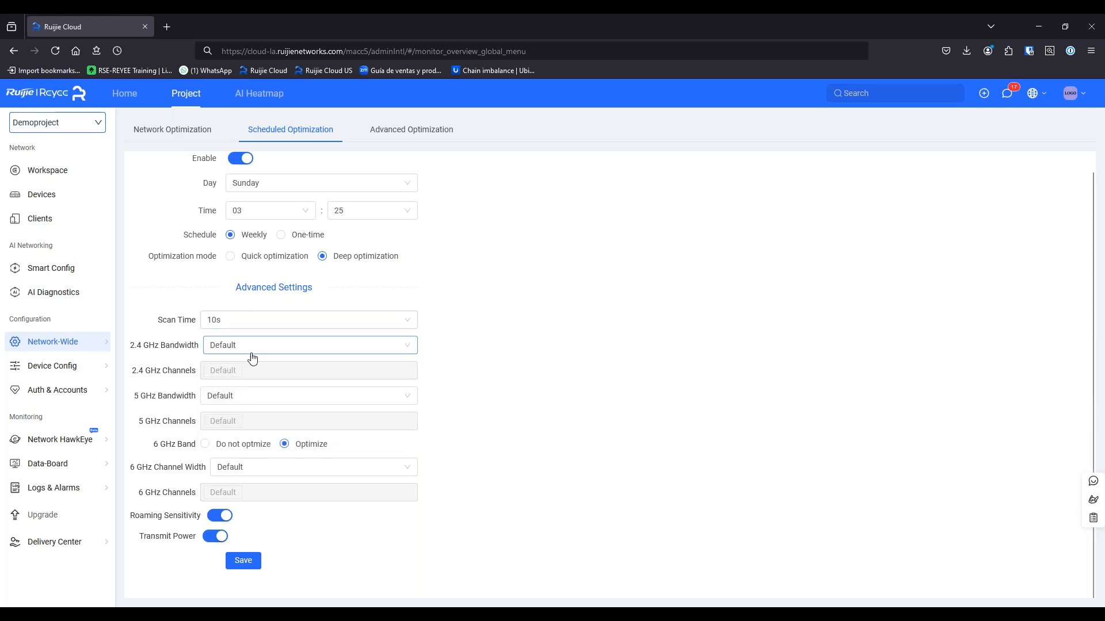
pyautogui.click(269, 402)
pyautogui.click(491, 402)
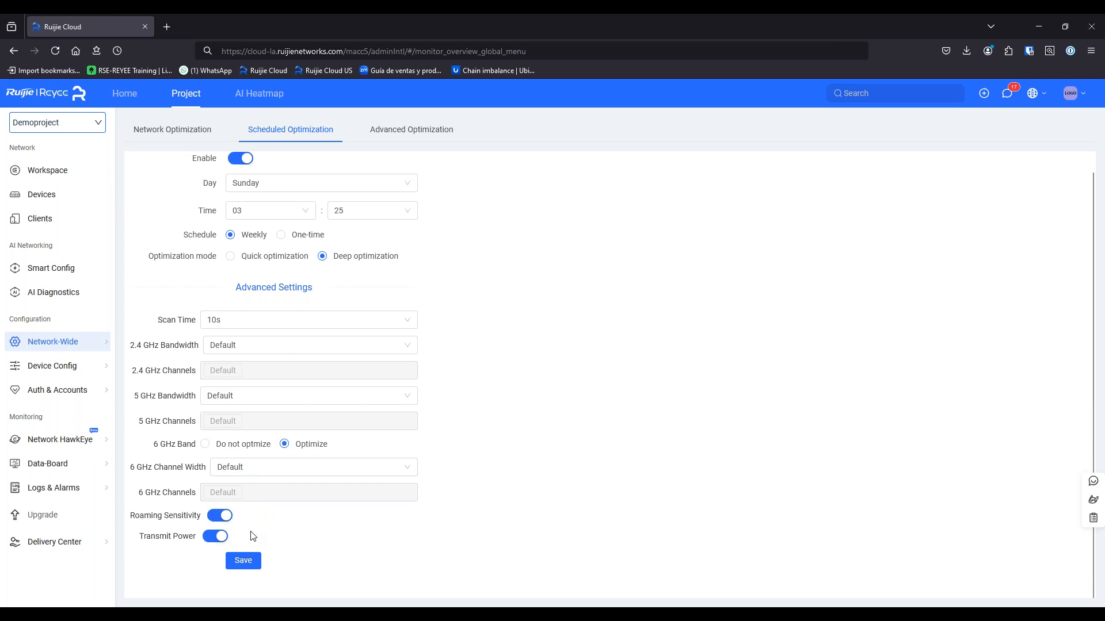
pyautogui.click(383, 130)
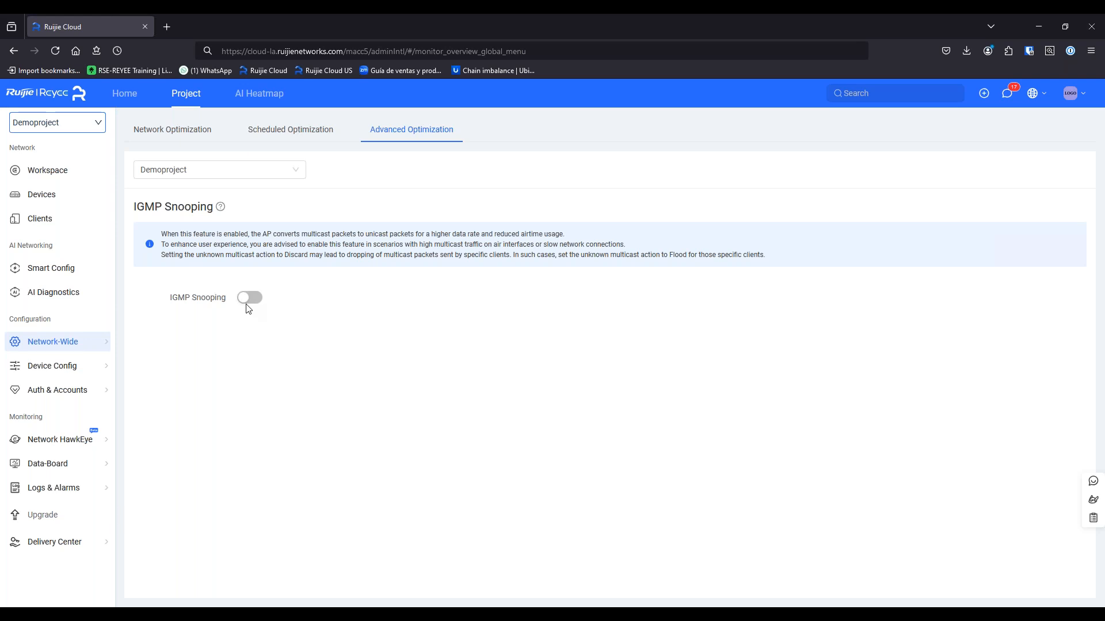
# Return to Network Optimization, then open Network-Wide > Optimization > AI Roaming for Demoproject
pyautogui.click(209, 131)
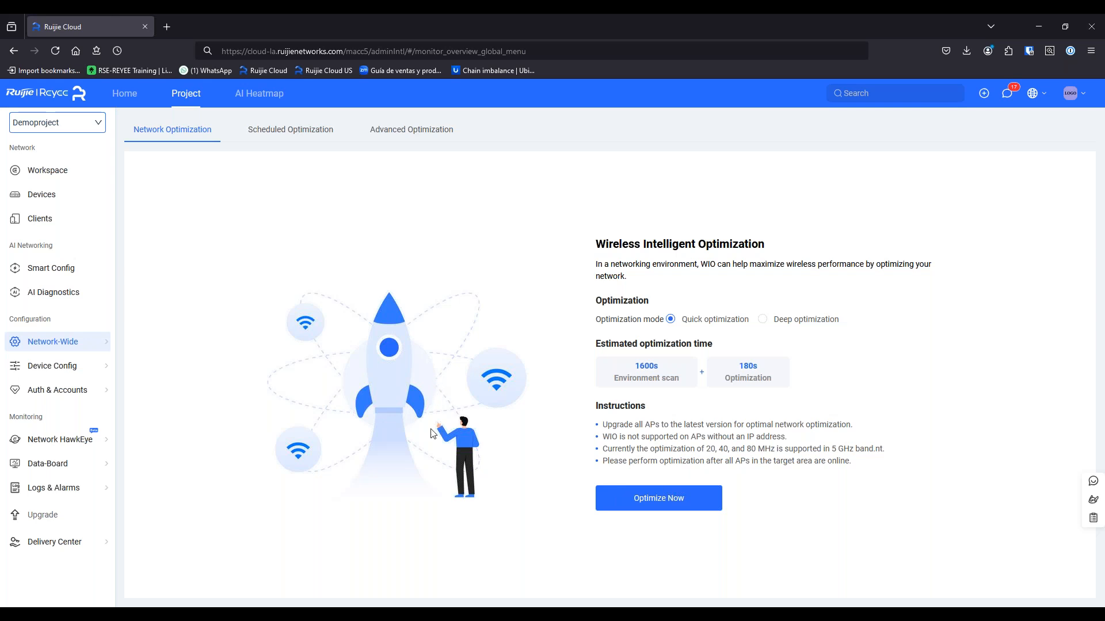
pyautogui.moveTo(82, 350)
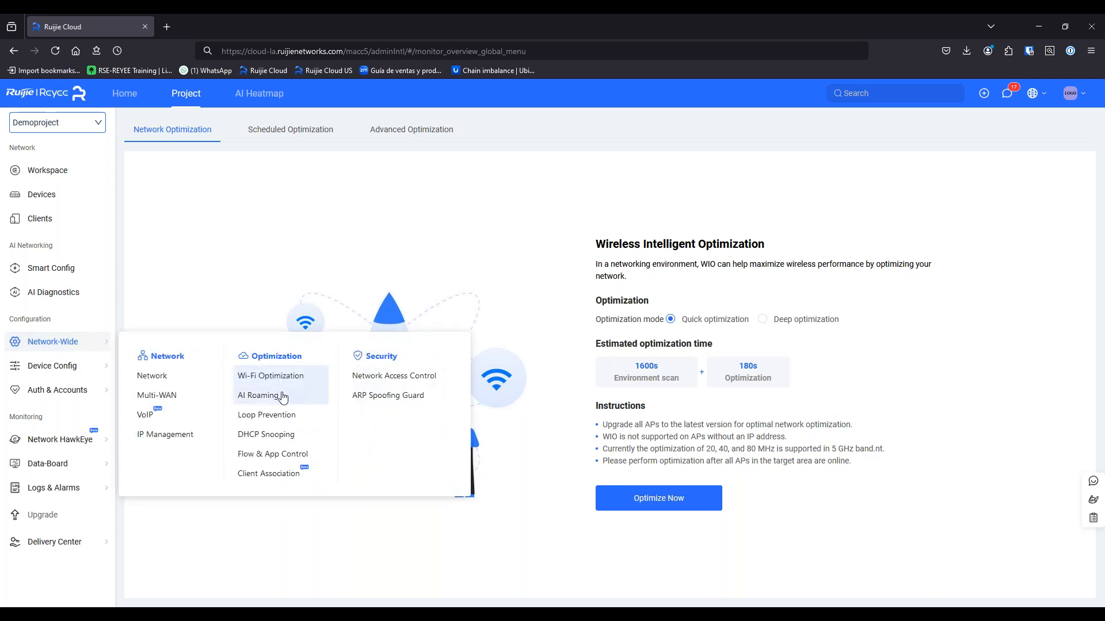
pyautogui.click(257, 395)
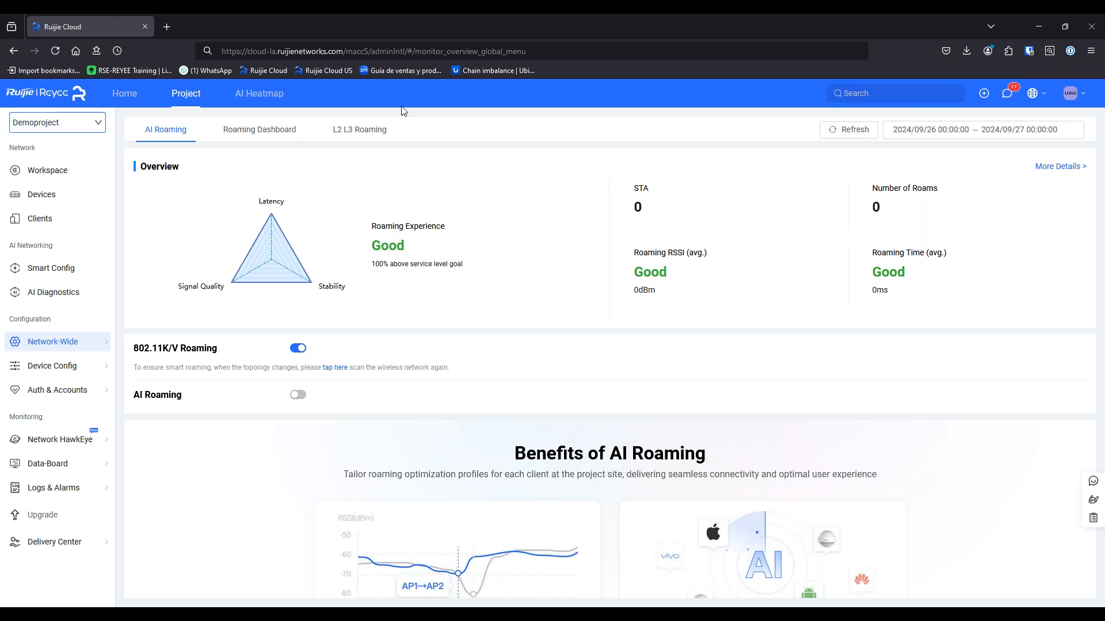
pyautogui.click(345, 136)
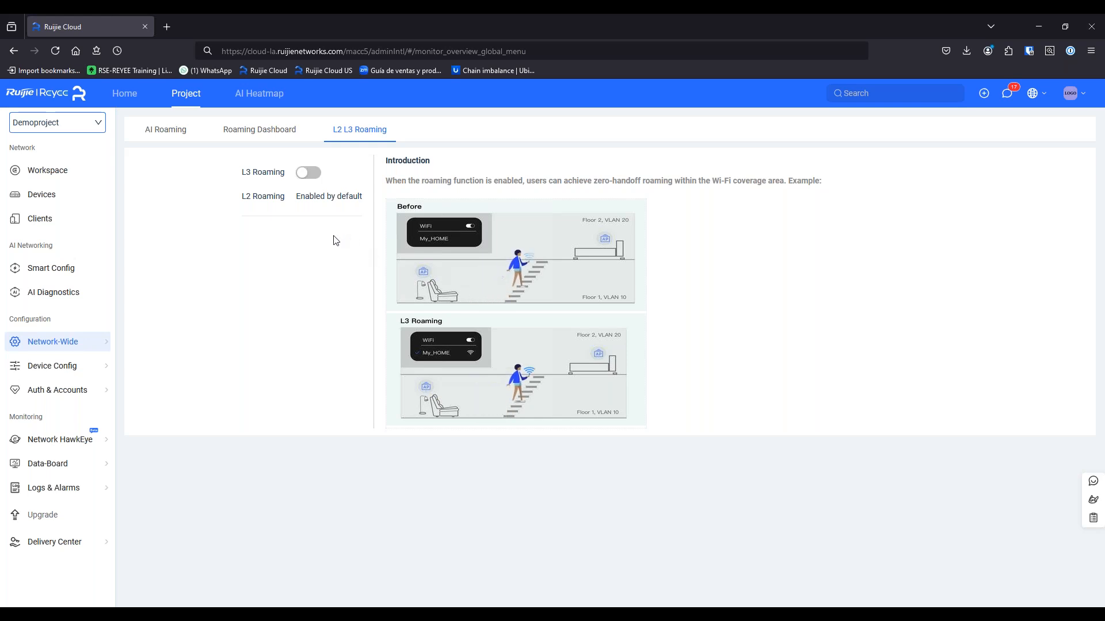
pyautogui.click(309, 173)
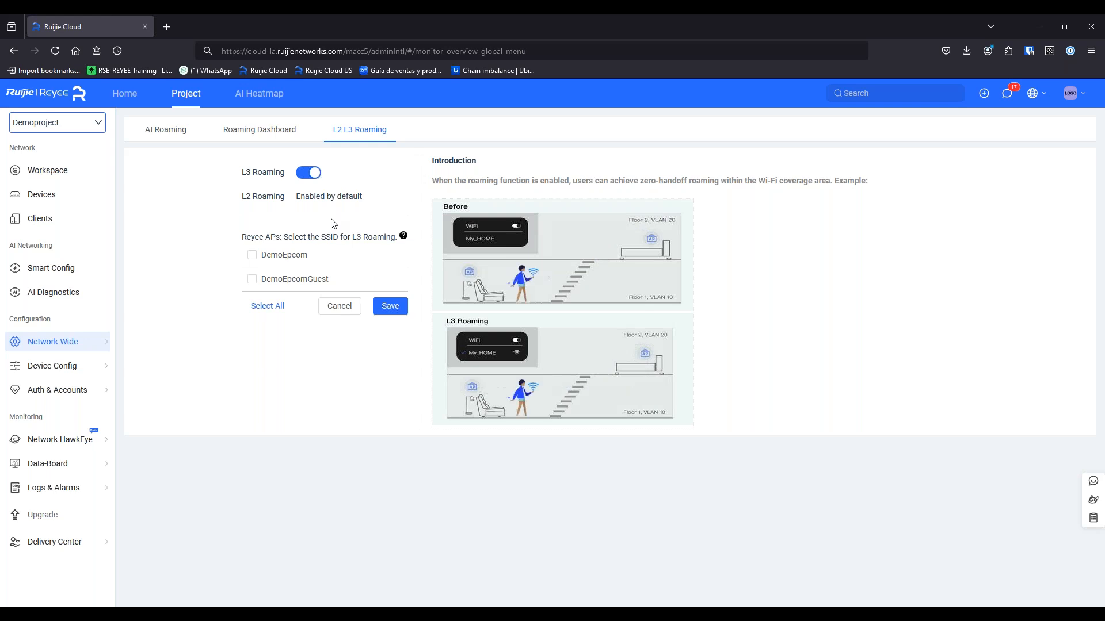
pyautogui.click(311, 177)
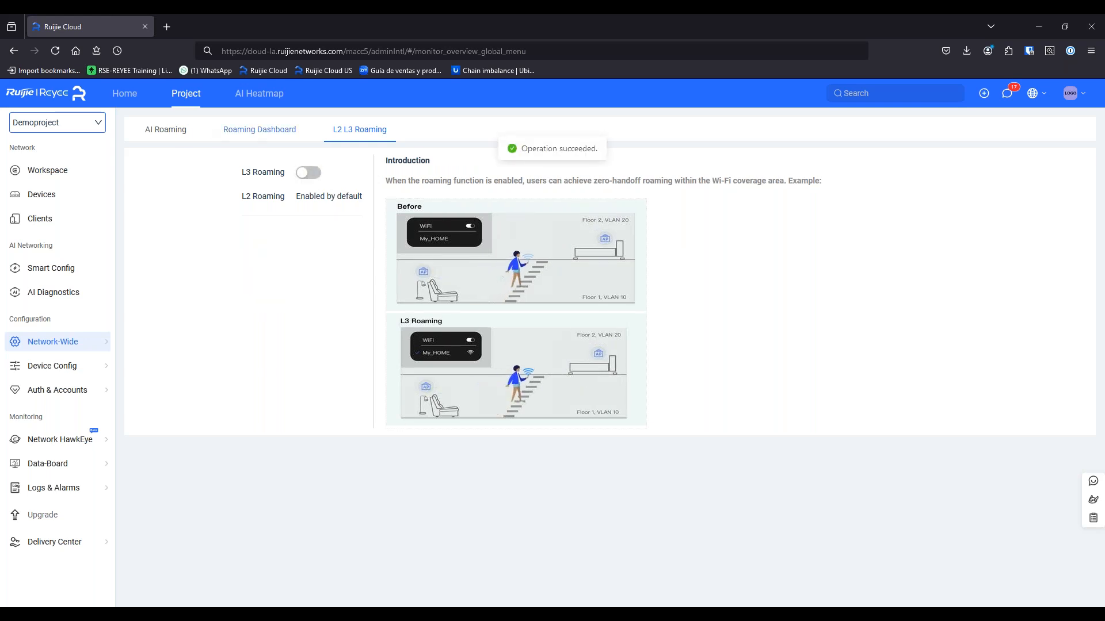
pyautogui.click(178, 133)
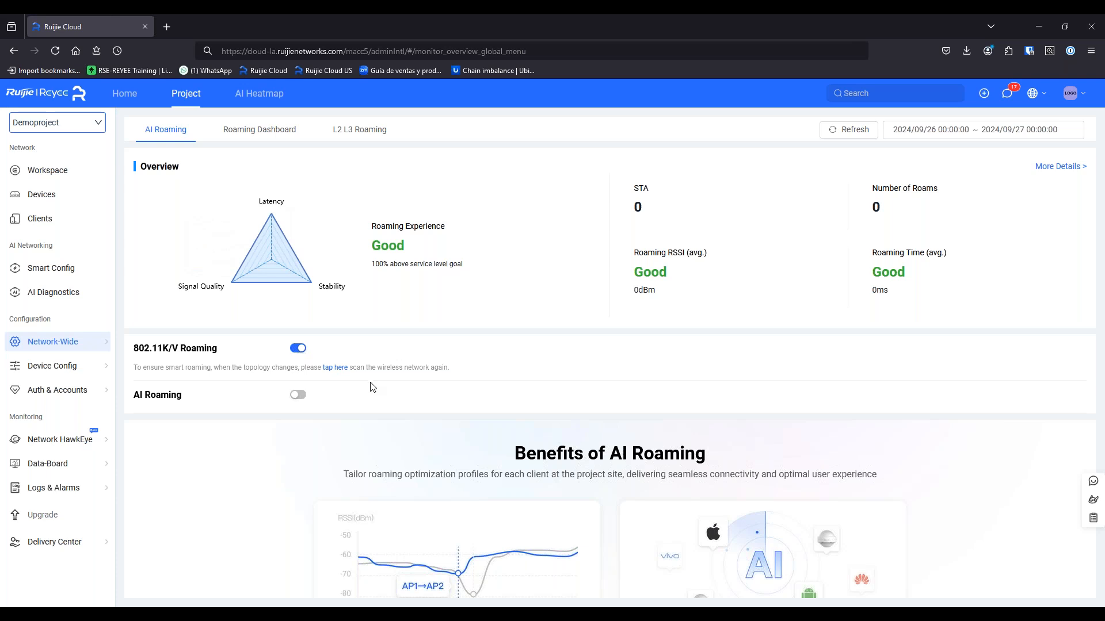
# Switch on AI Roaming for Demoproject, review the page, then open the Roaming Dashboard charts
pyautogui.scroll(-2, 372, 391)
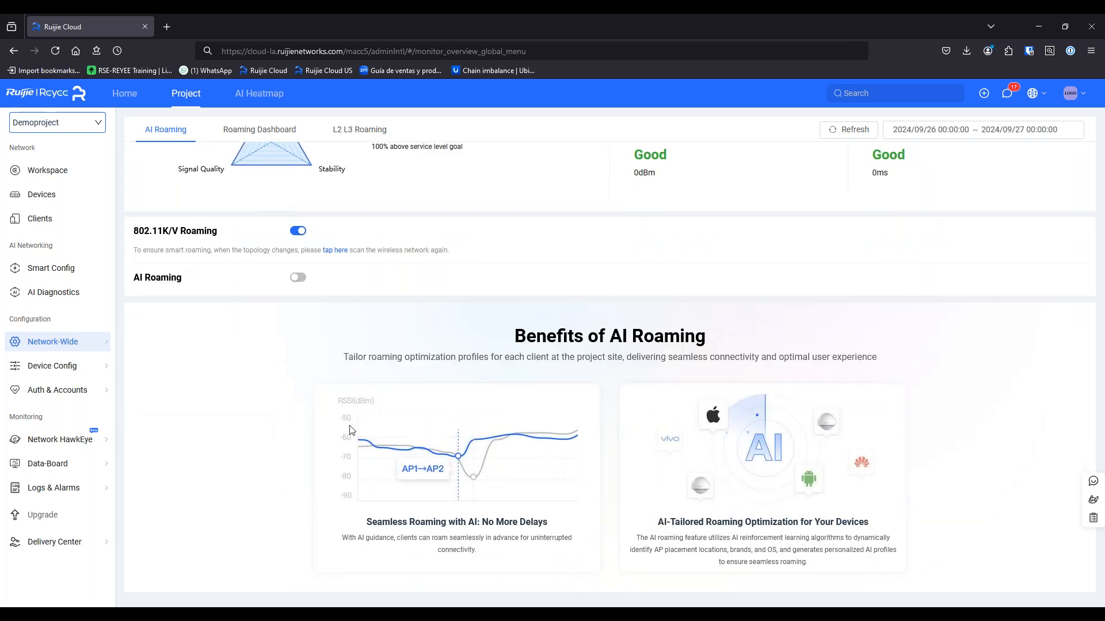
pyautogui.scroll(2, 349, 430)
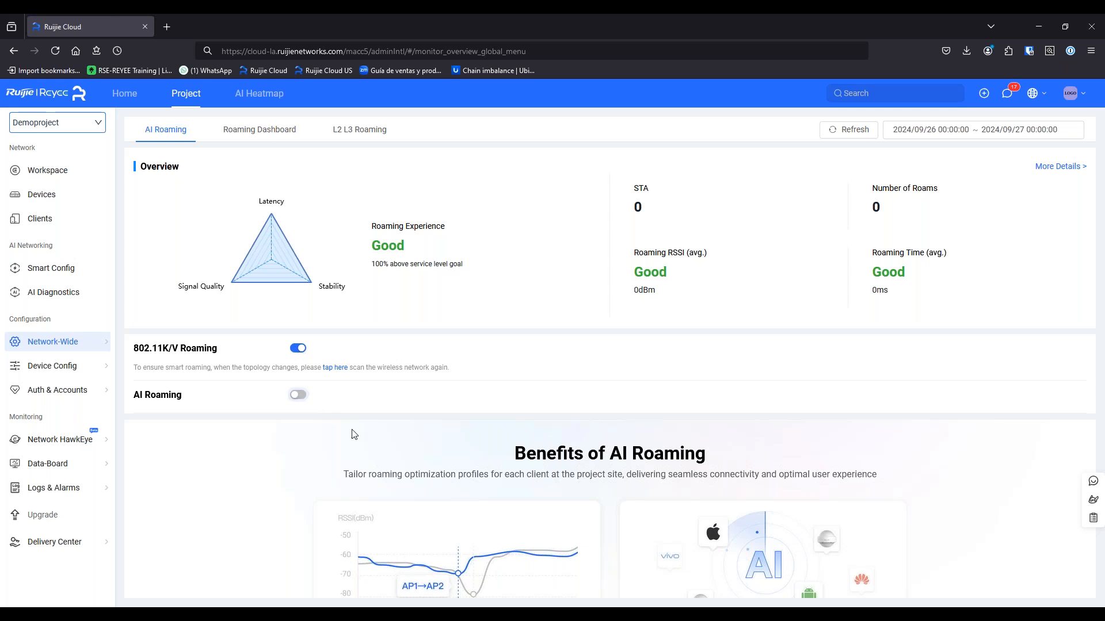
pyautogui.click(298, 394)
pyautogui.scroll(-4, 326, 433)
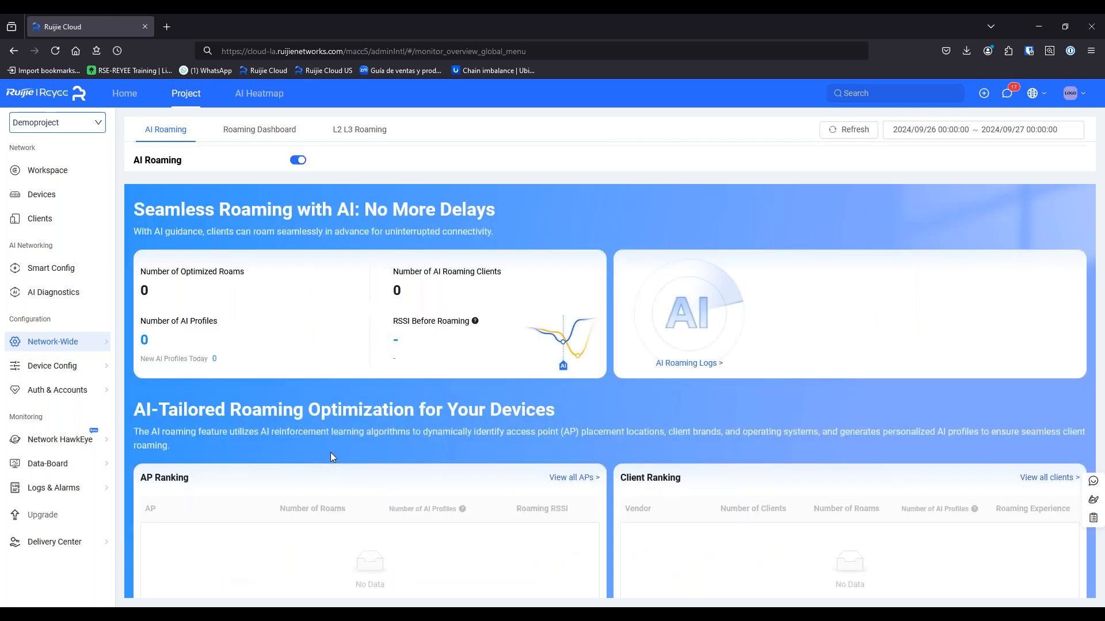
pyautogui.scroll(-1, 330, 452)
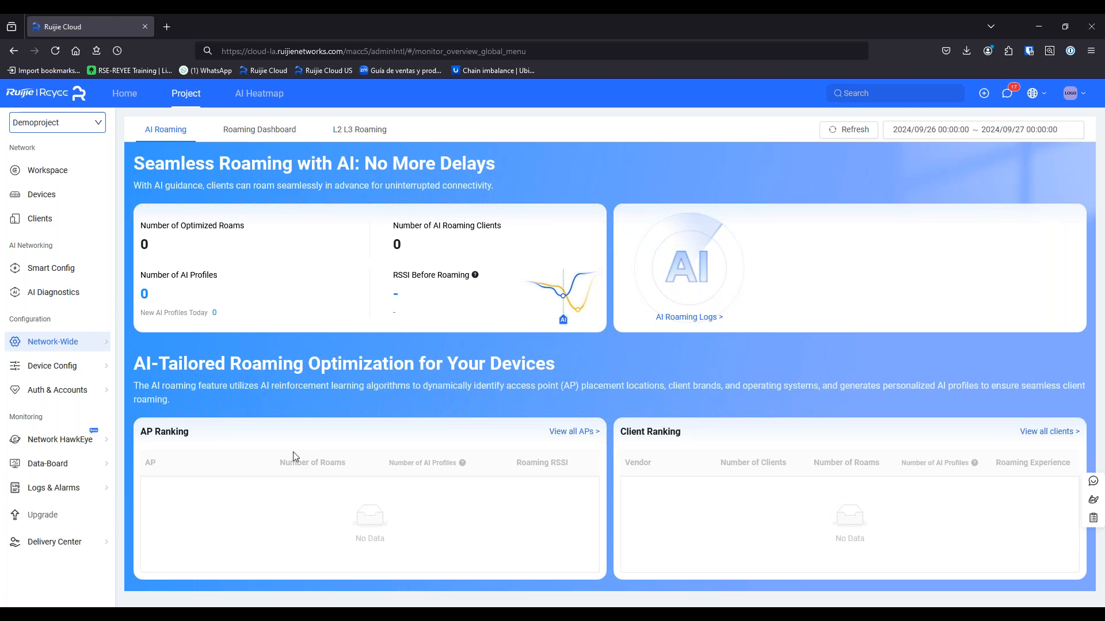
pyautogui.scroll(5, 351, 433)
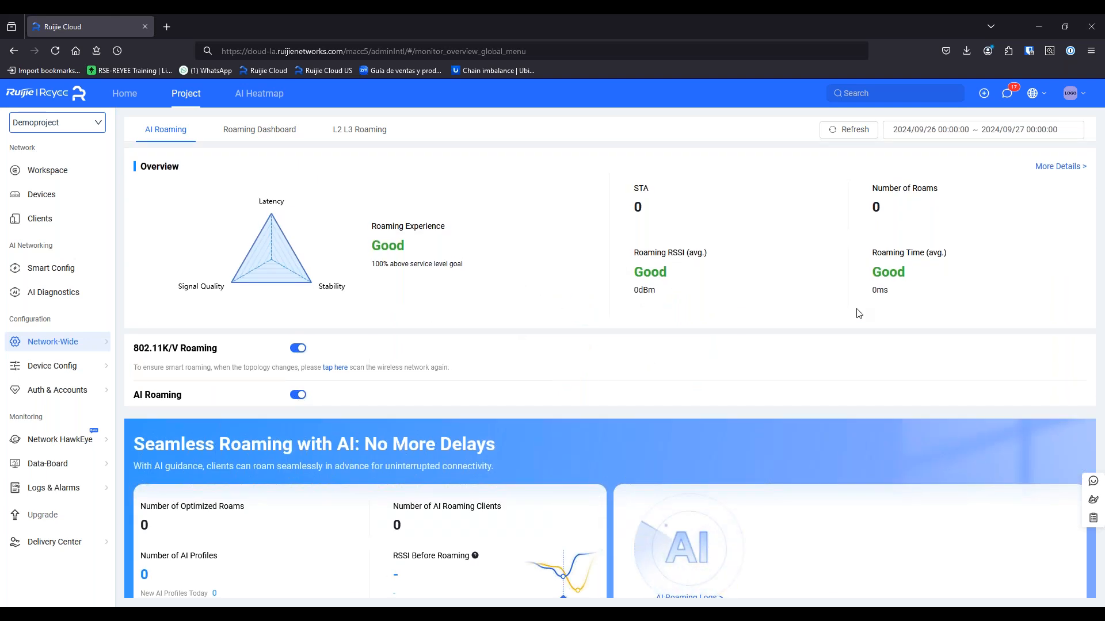
pyautogui.click(1056, 168)
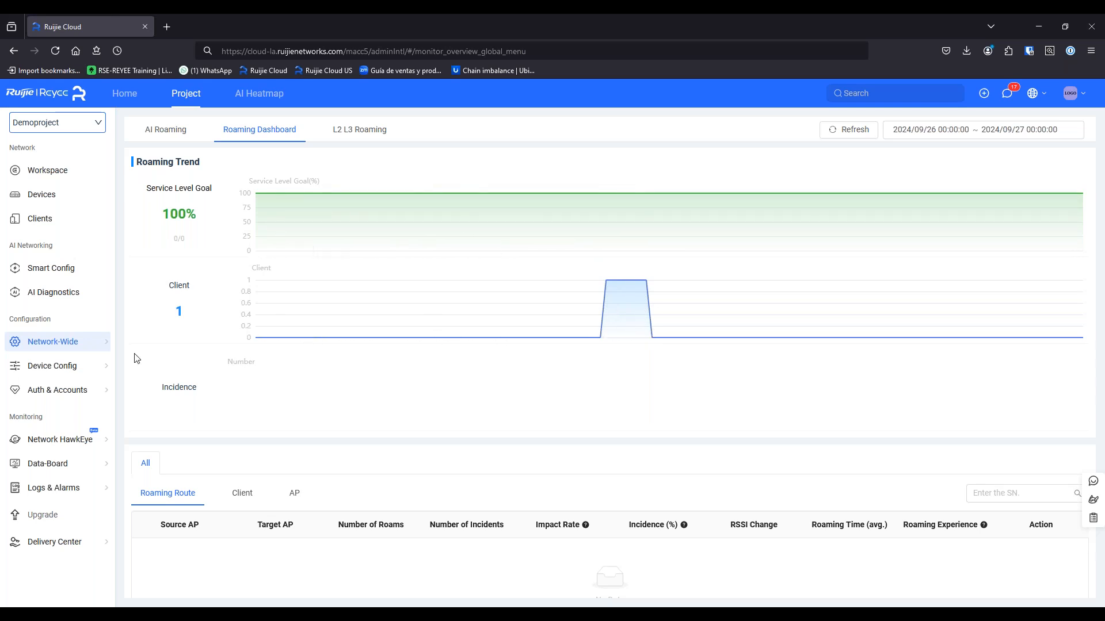
pyautogui.moveTo(99, 377)
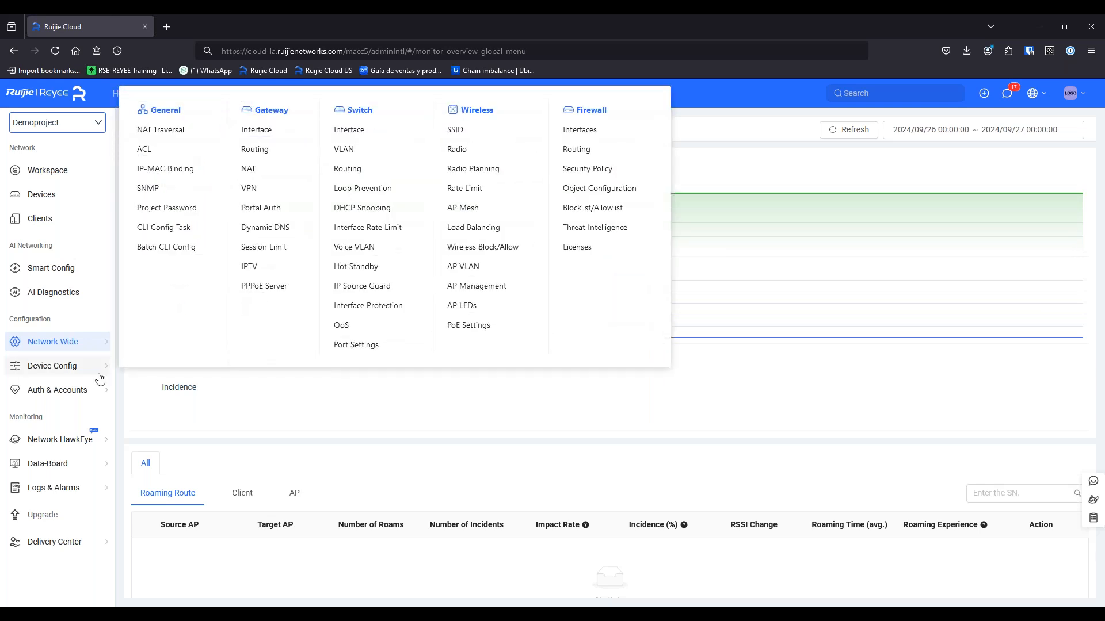
pyautogui.click(466, 136)
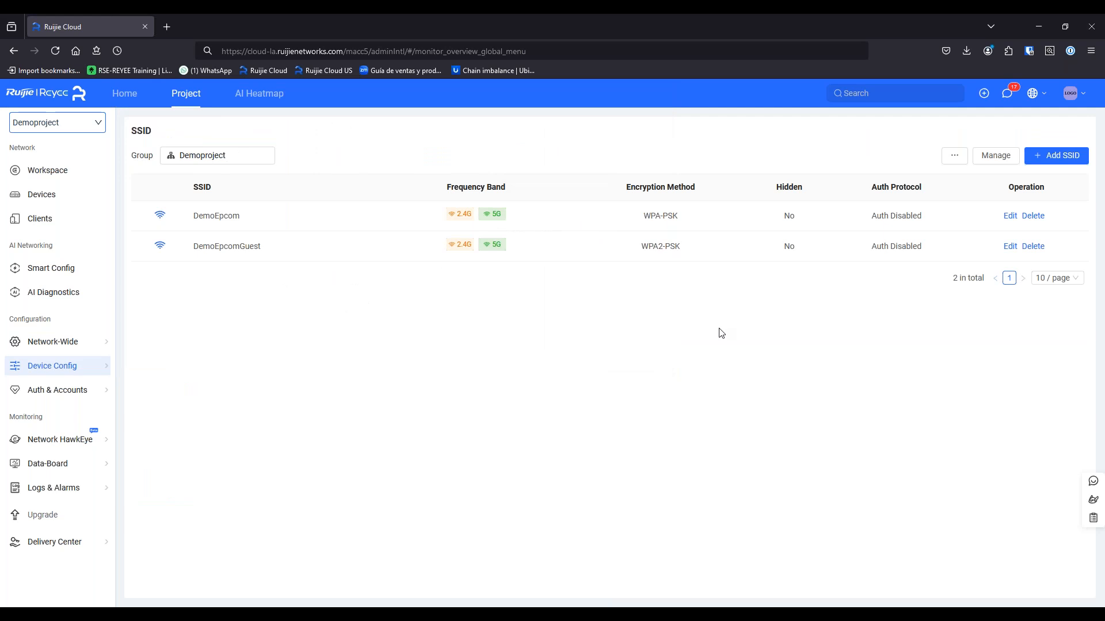
pyautogui.click(55, 275)
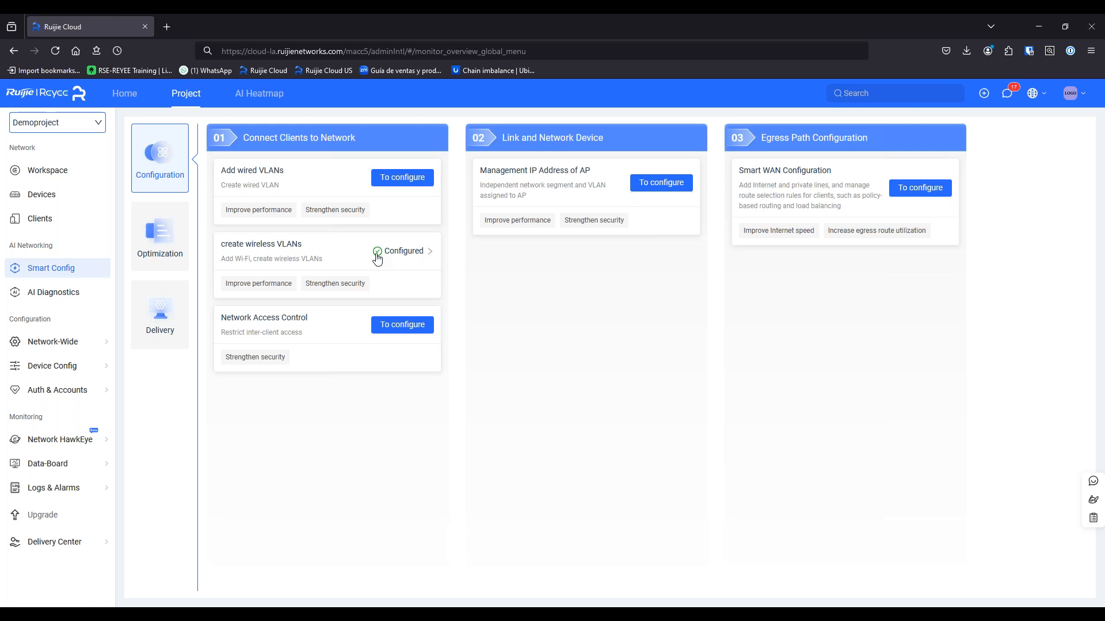
pyautogui.moveTo(84, 366)
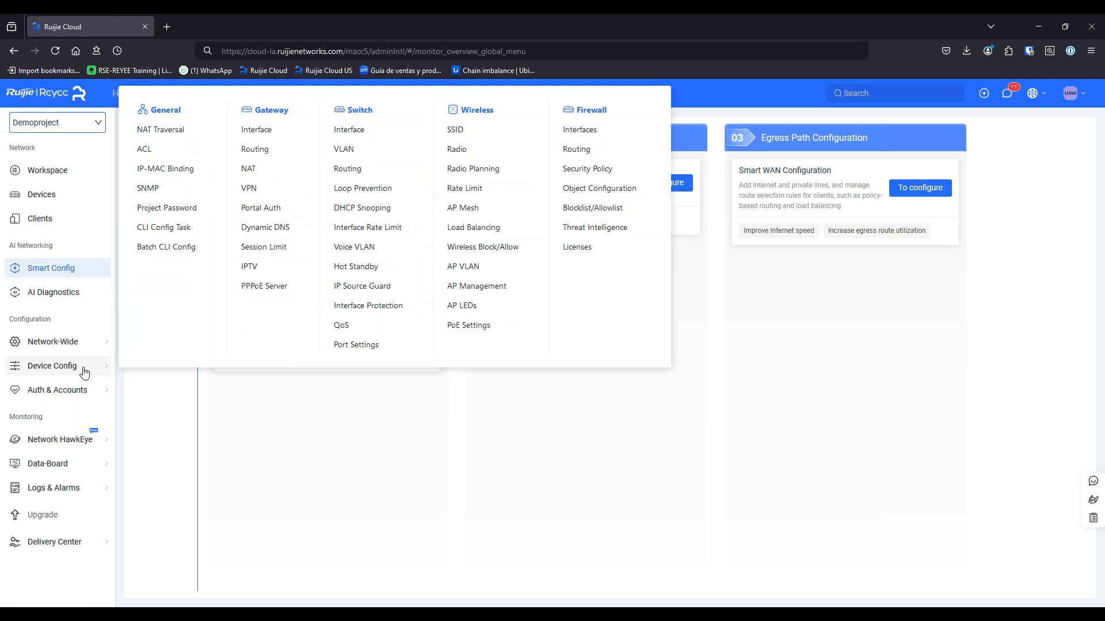
pyautogui.click(461, 135)
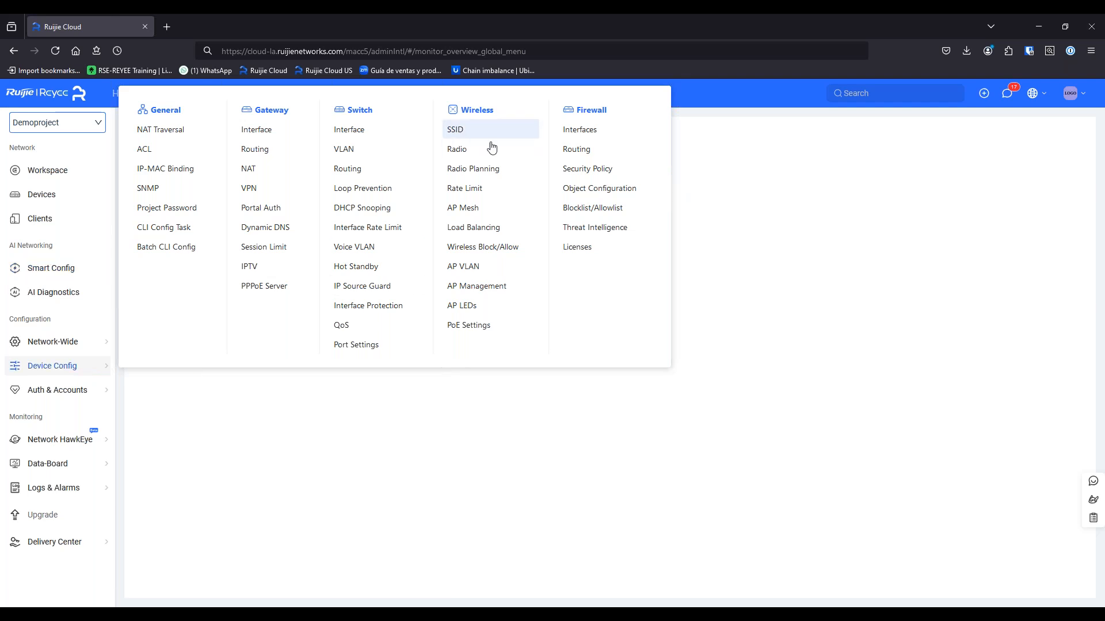
# Create a new SSID named 3rdSSID with Do Not Encrypt and OPEN access
pyautogui.click(1056, 155)
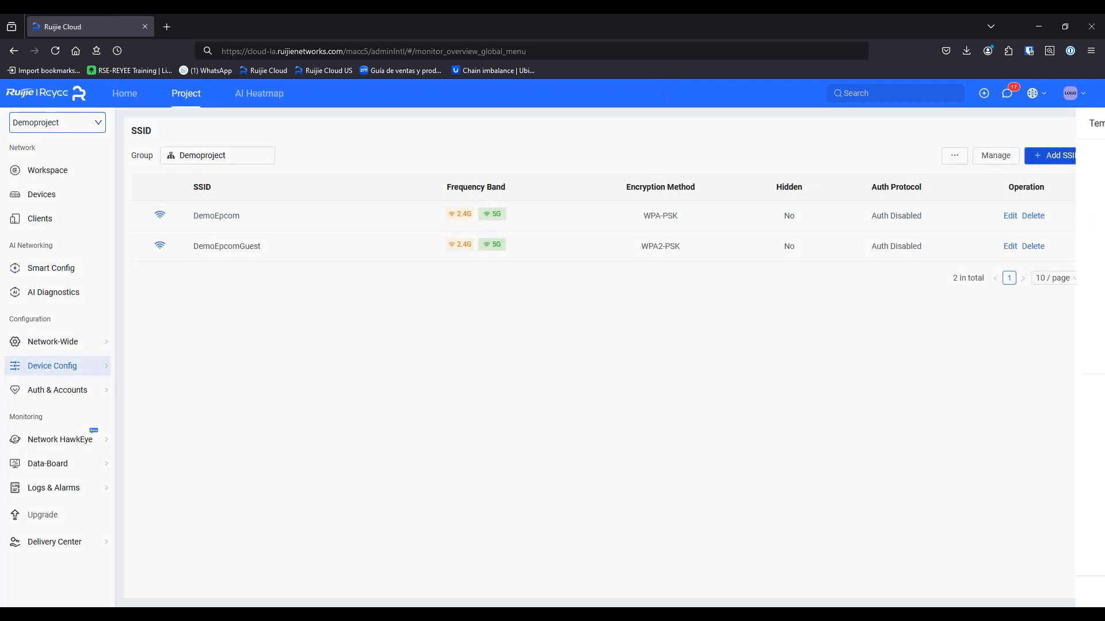
pyautogui.click(858, 161)
pyautogui.write('3rdSI')
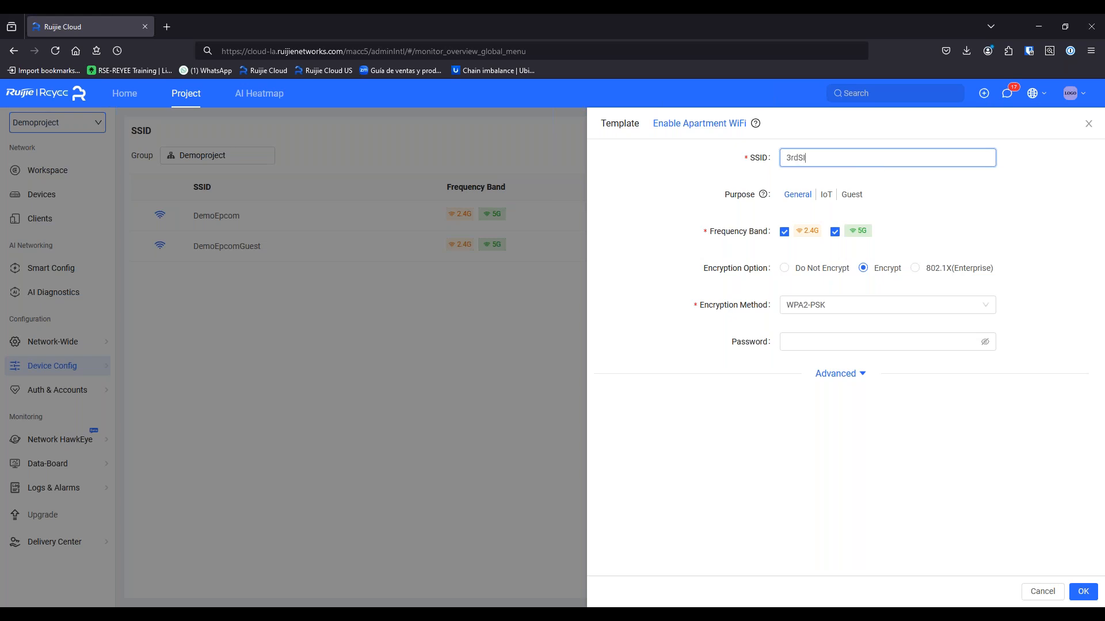
pyautogui.press('BackSpace')
pyautogui.write('SID')
pyautogui.click(832, 309)
pyautogui.click(831, 306)
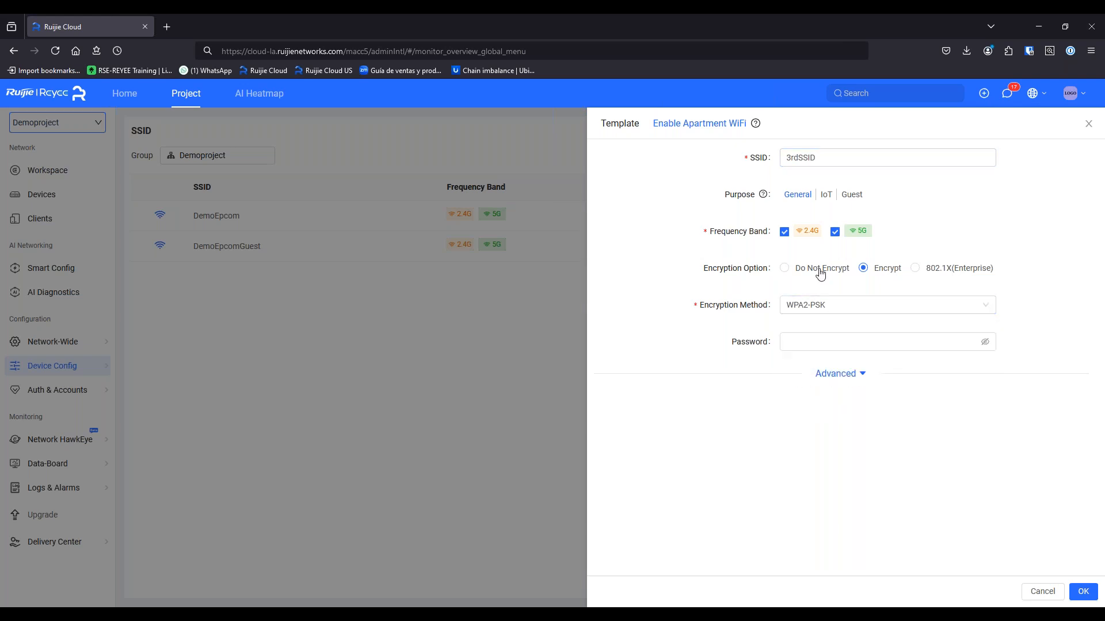
pyautogui.click(839, 274)
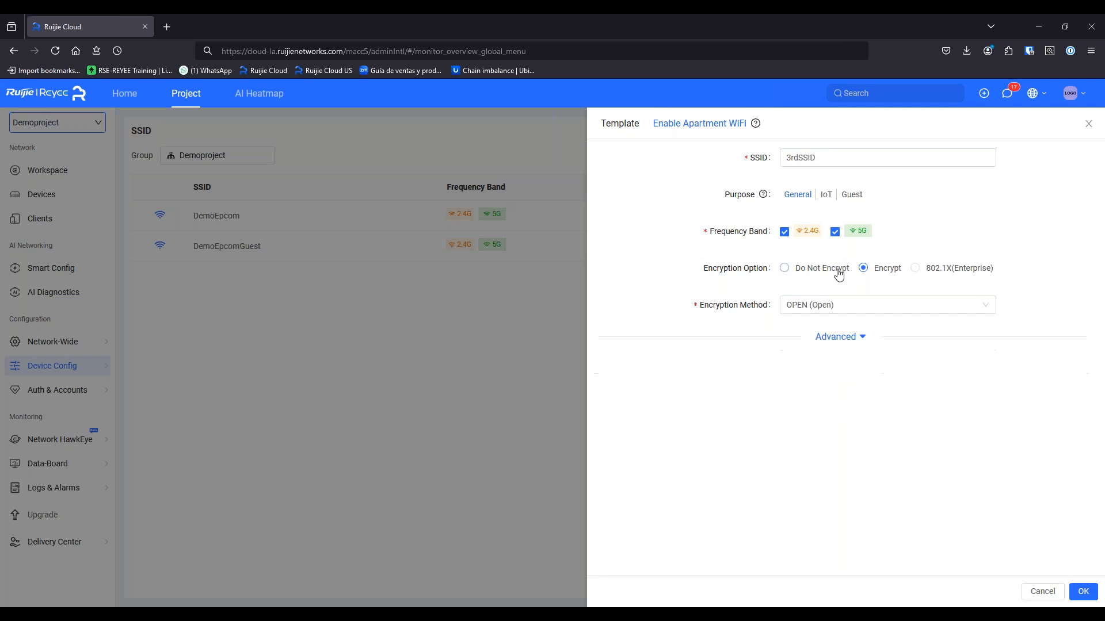
pyautogui.click(863, 309)
pyautogui.click(876, 320)
# Keep advanced defaults (AP's VLAN, Auto wireless mode, no speed limit) and save the SSID
pyautogui.click(842, 340)
pyautogui.scroll(-3, 836, 302)
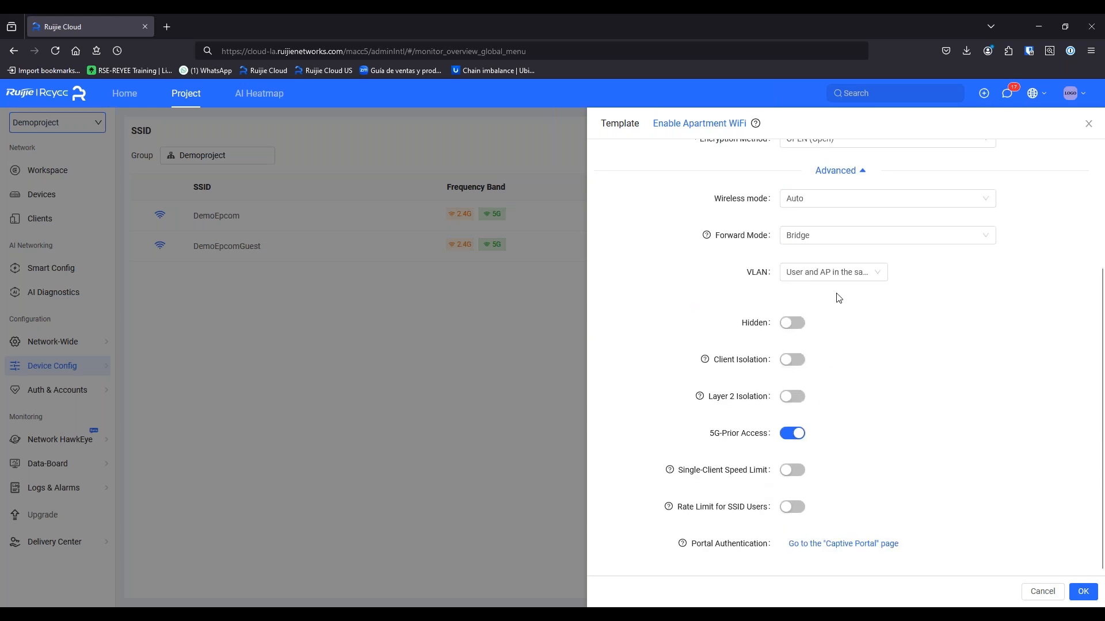
pyautogui.click(839, 279)
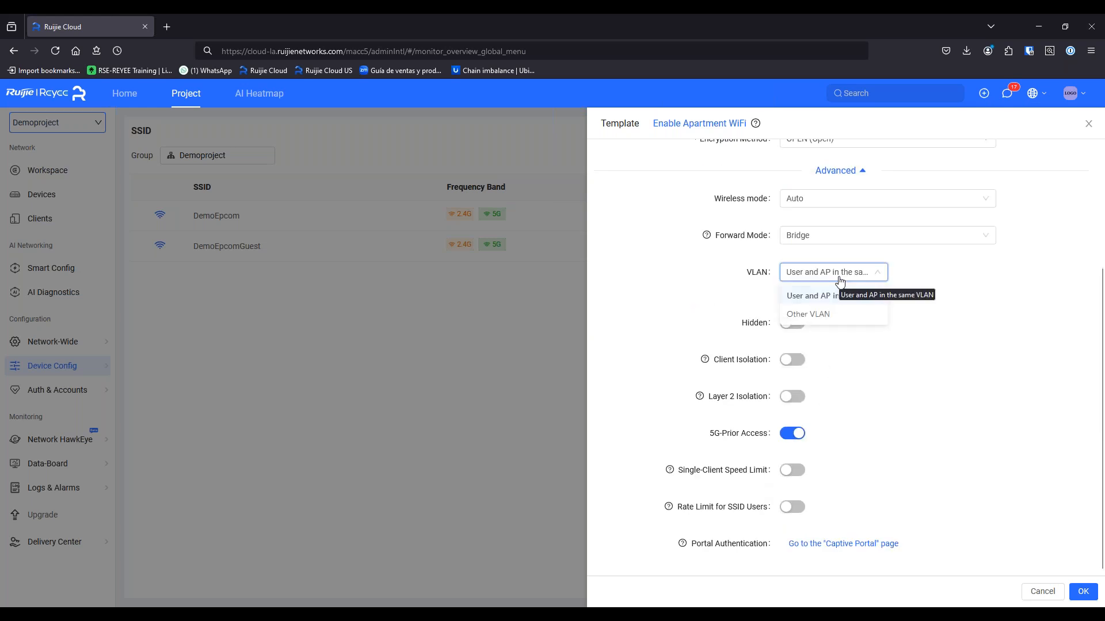
pyautogui.click(920, 385)
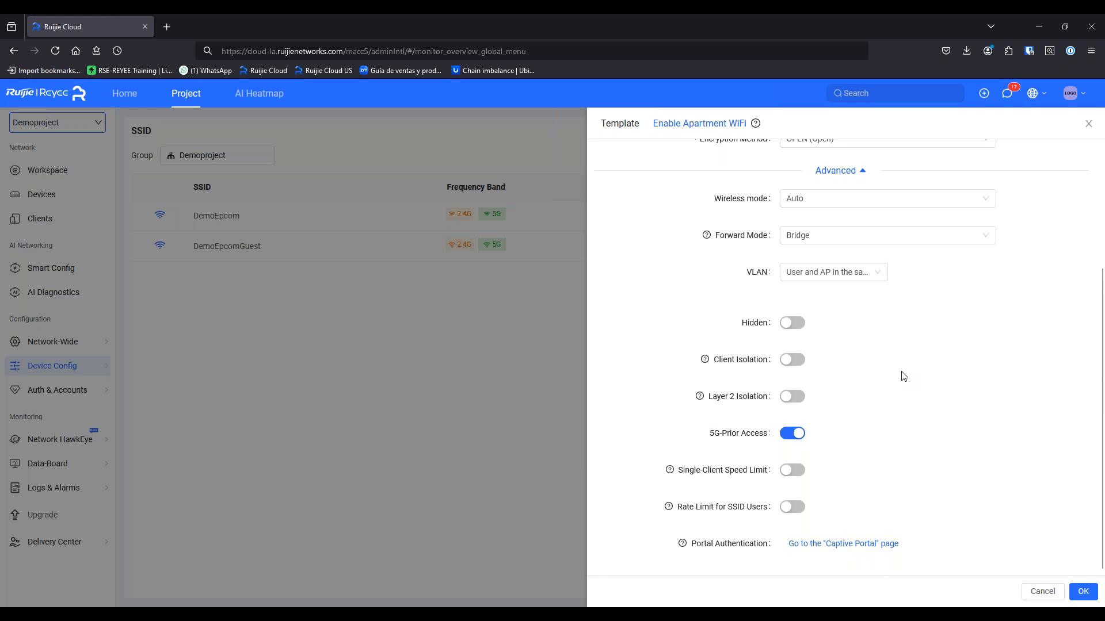
pyautogui.click(872, 203)
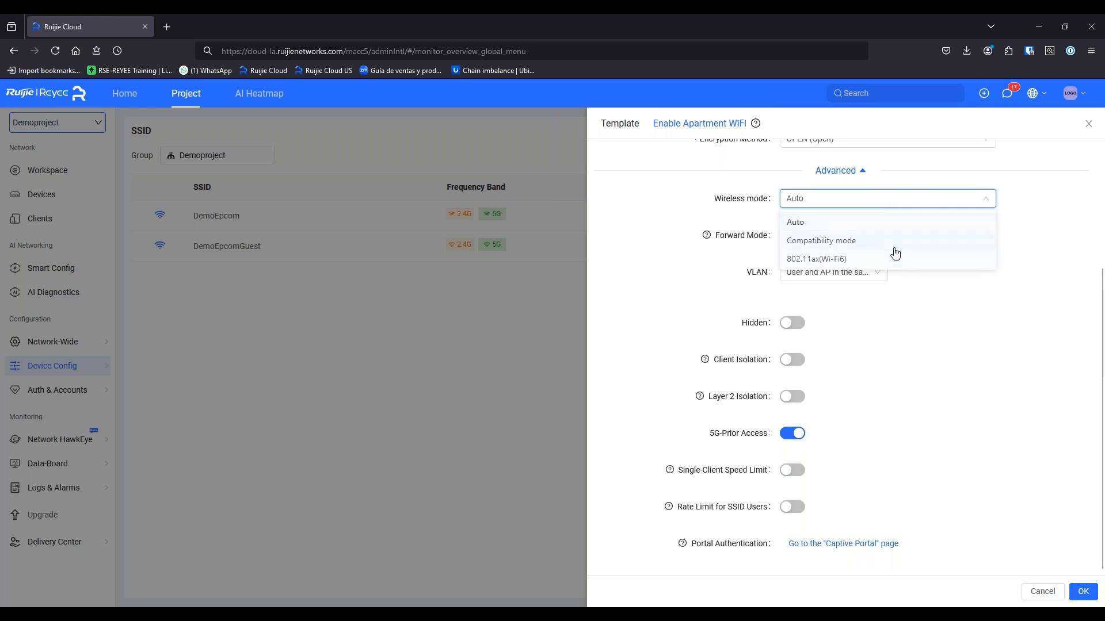
pyautogui.click(978, 401)
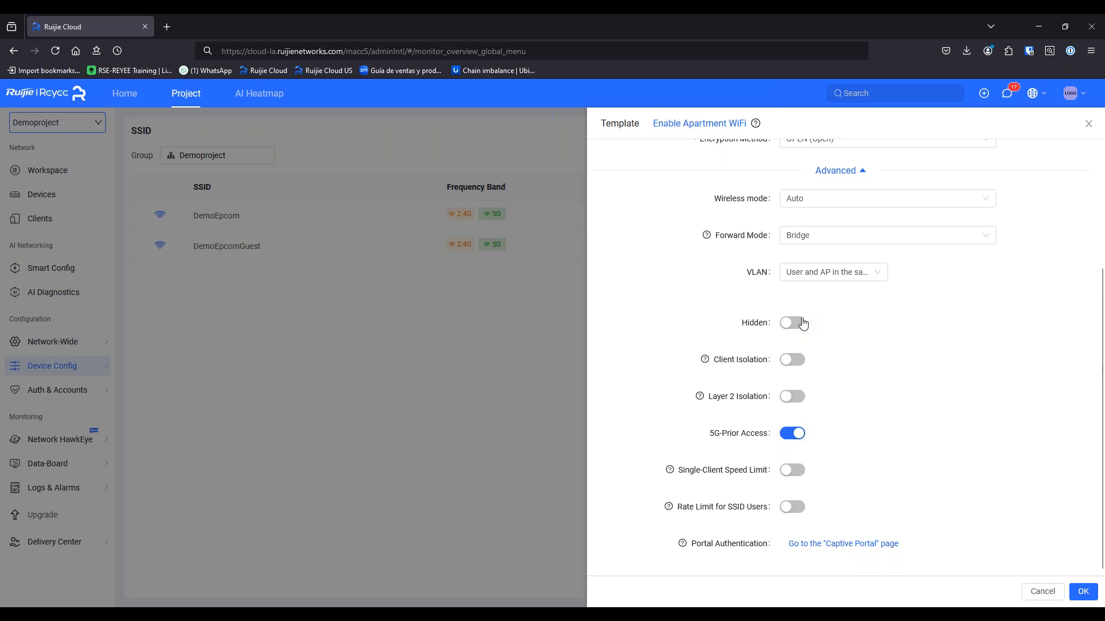
pyautogui.click(793, 471)
pyautogui.click(794, 470)
pyautogui.click(1084, 593)
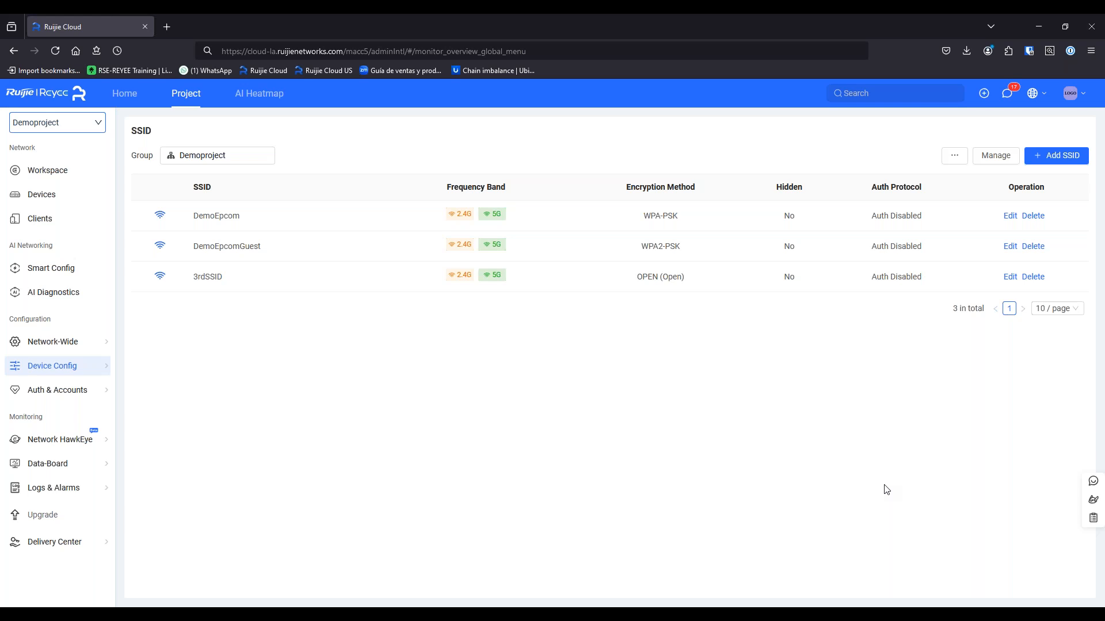
# Open Wireless > Radio settings, keeping region United States(US) and 5GHz channel width Auto
pyautogui.moveTo(104, 363)
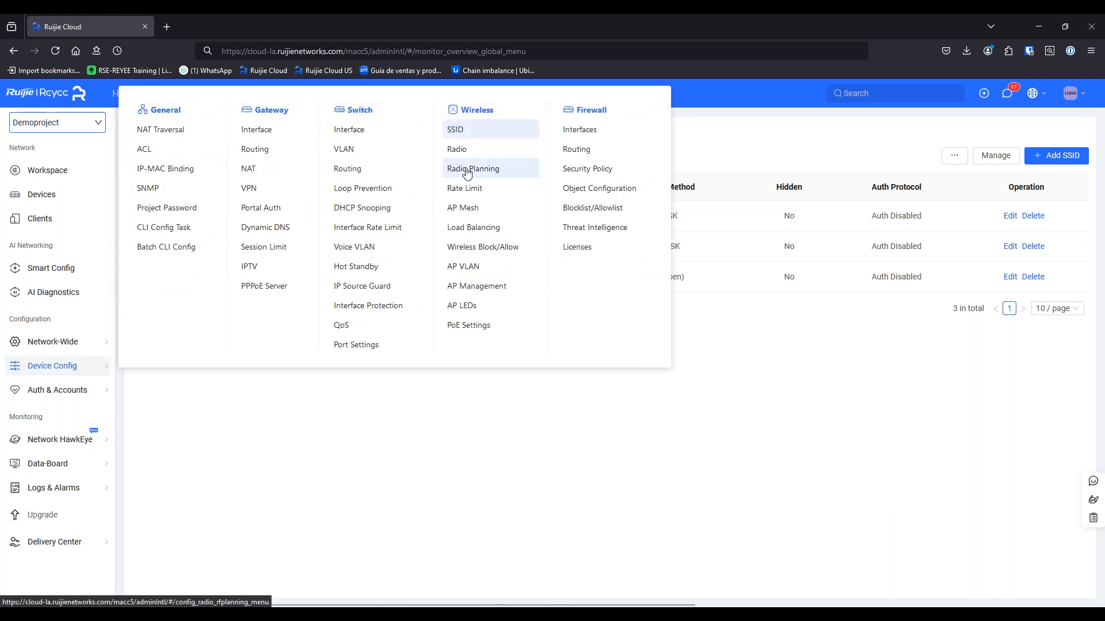
pyautogui.click(482, 156)
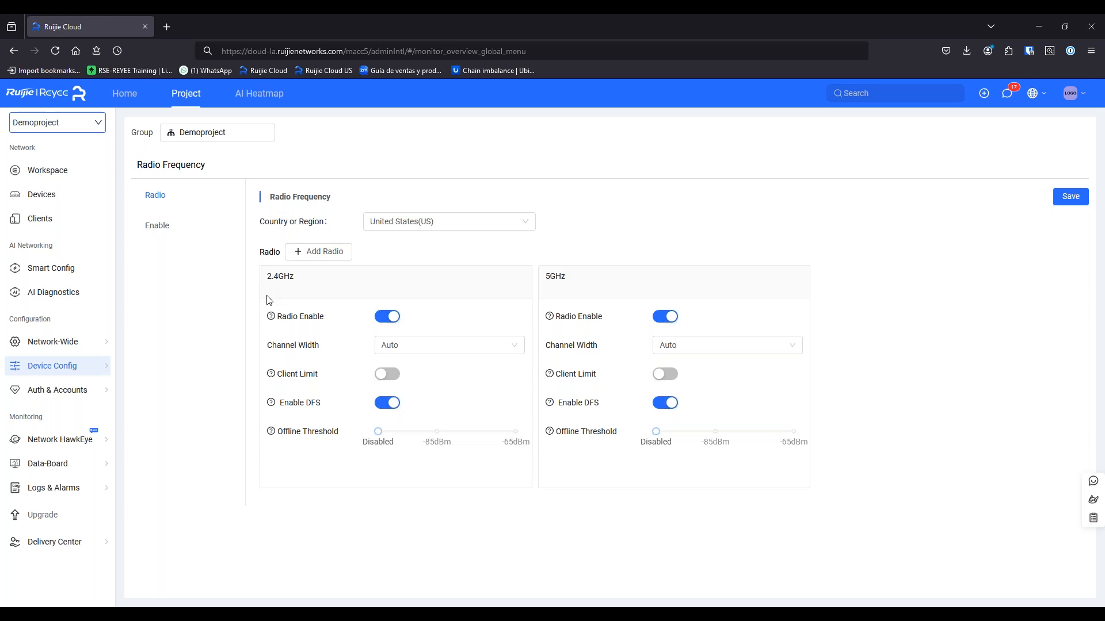
pyautogui.click(461, 231)
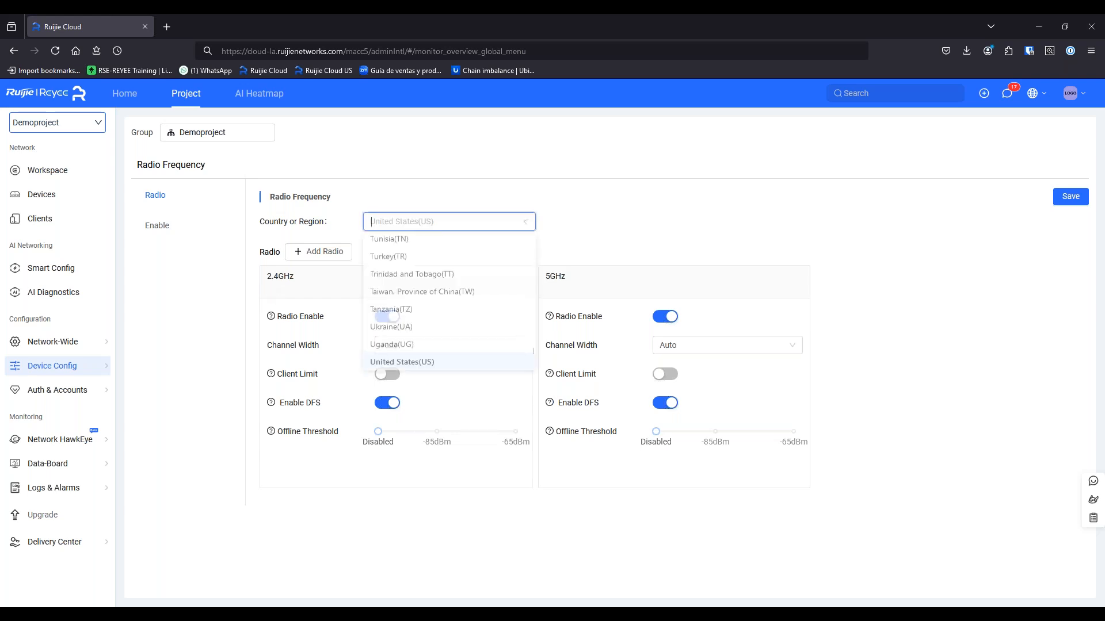
pyautogui.click(631, 211)
pyautogui.click(404, 348)
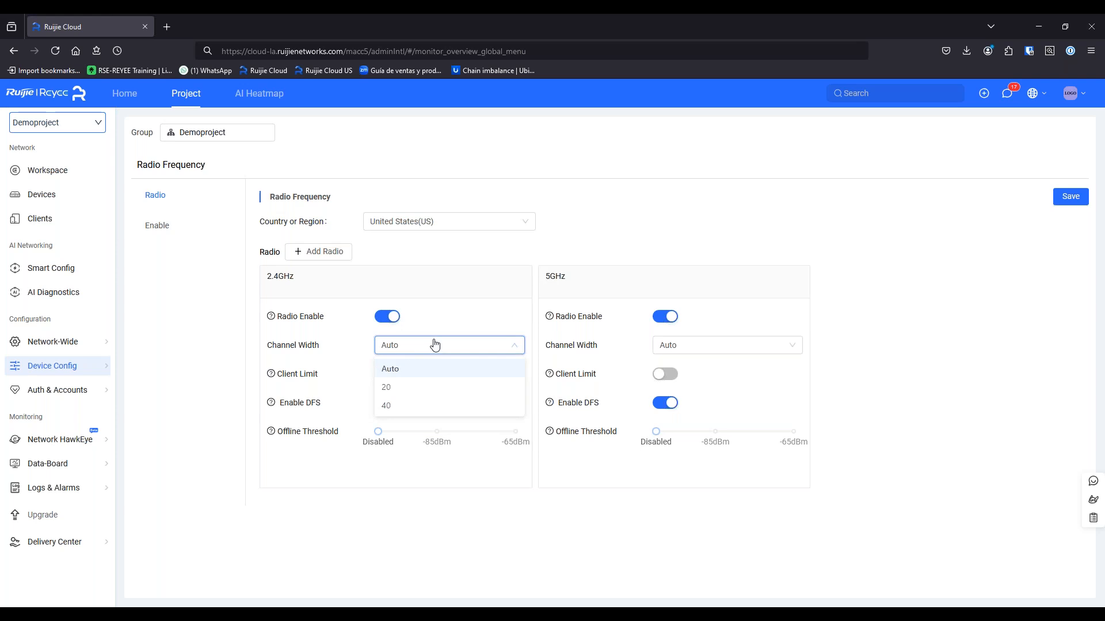
pyautogui.click(663, 347)
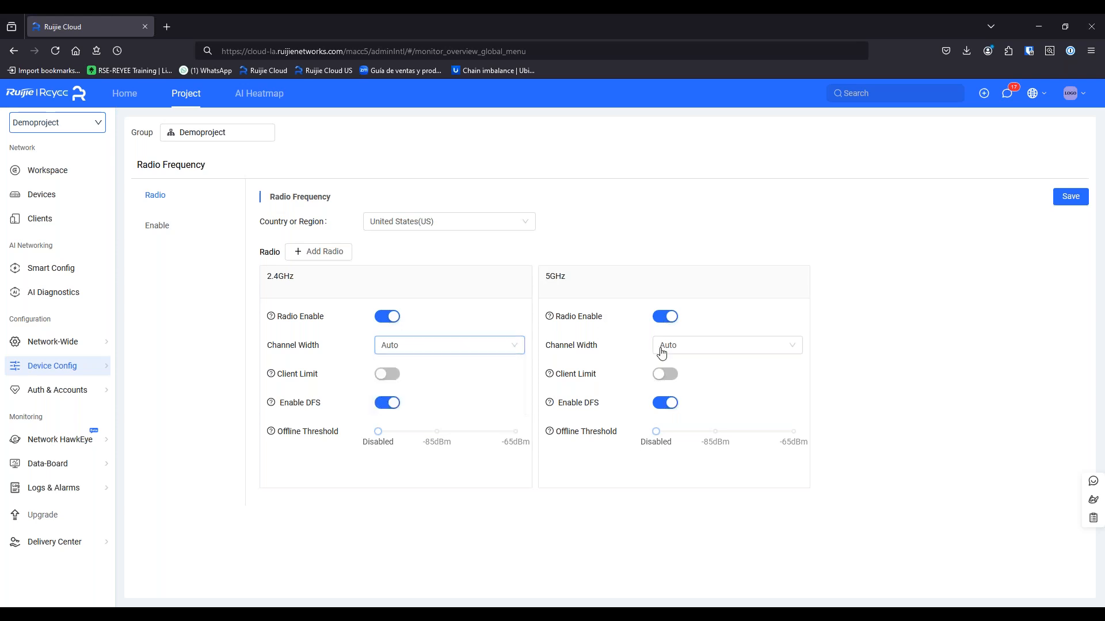
pyautogui.click(900, 379)
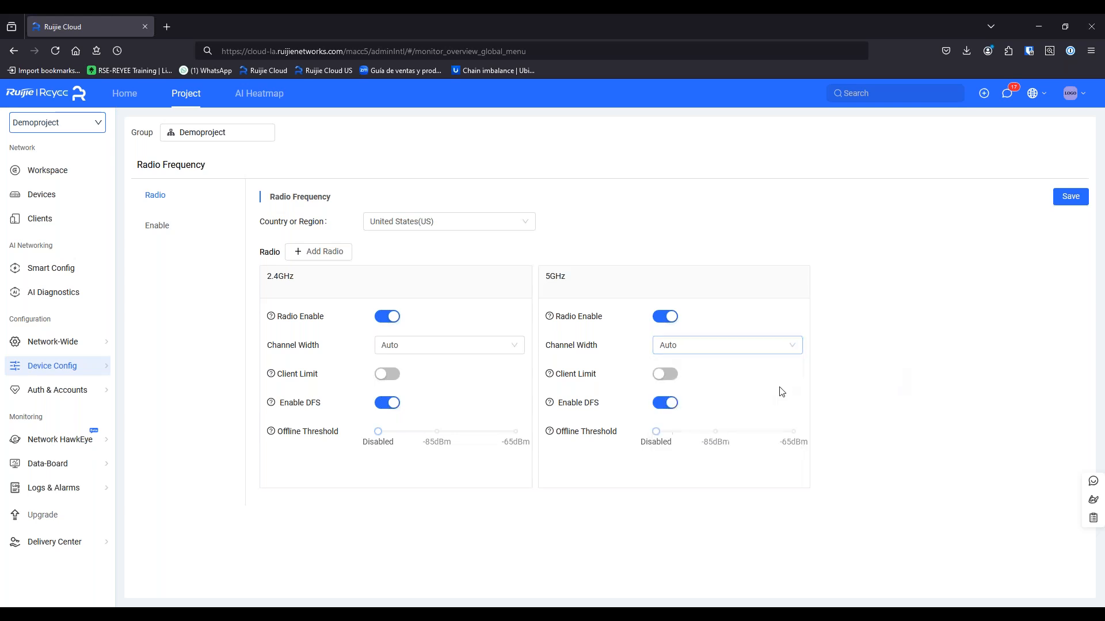
# Try the 2.4GHz client limit and -85dBm offline threshold, then restore both to off/Disabled
pyautogui.click(387, 374)
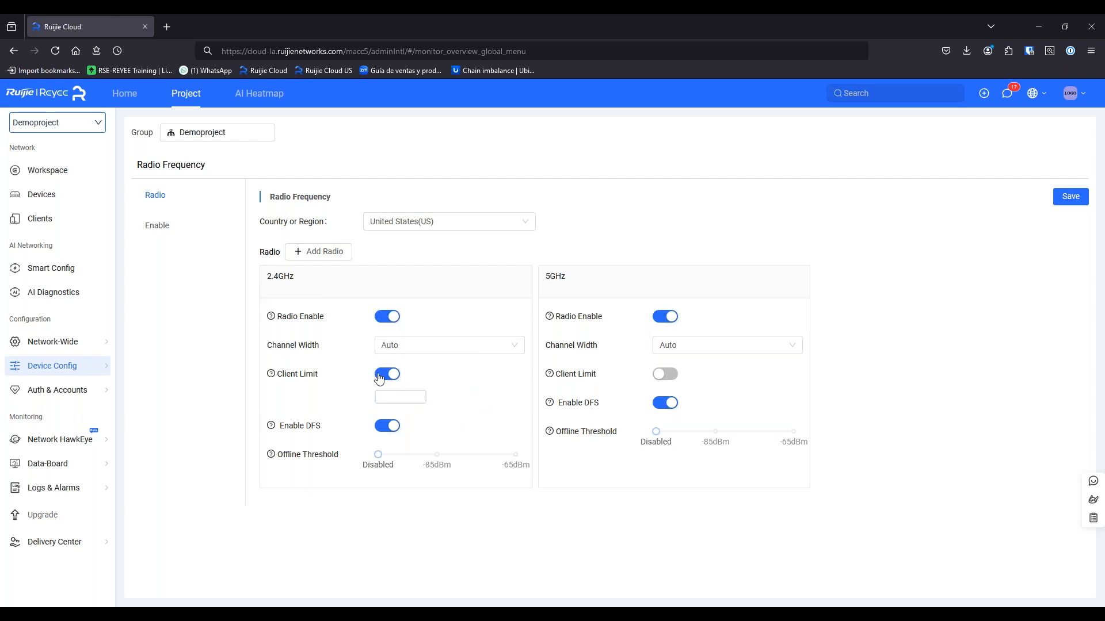
pyautogui.click(385, 377)
pyautogui.moveTo(271, 404)
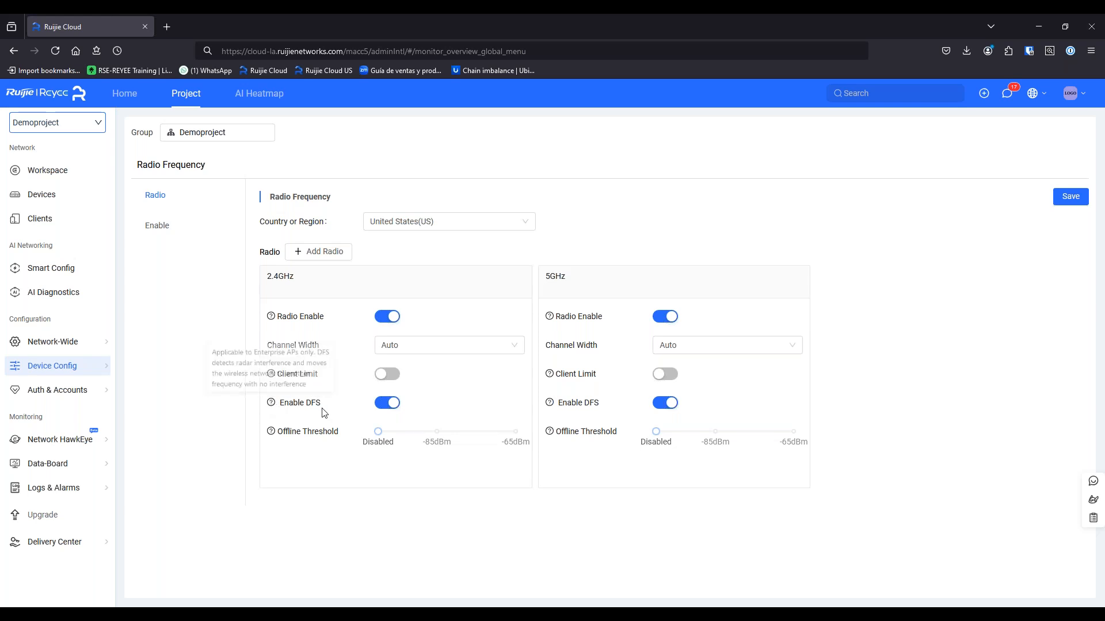
pyautogui.moveTo(272, 435)
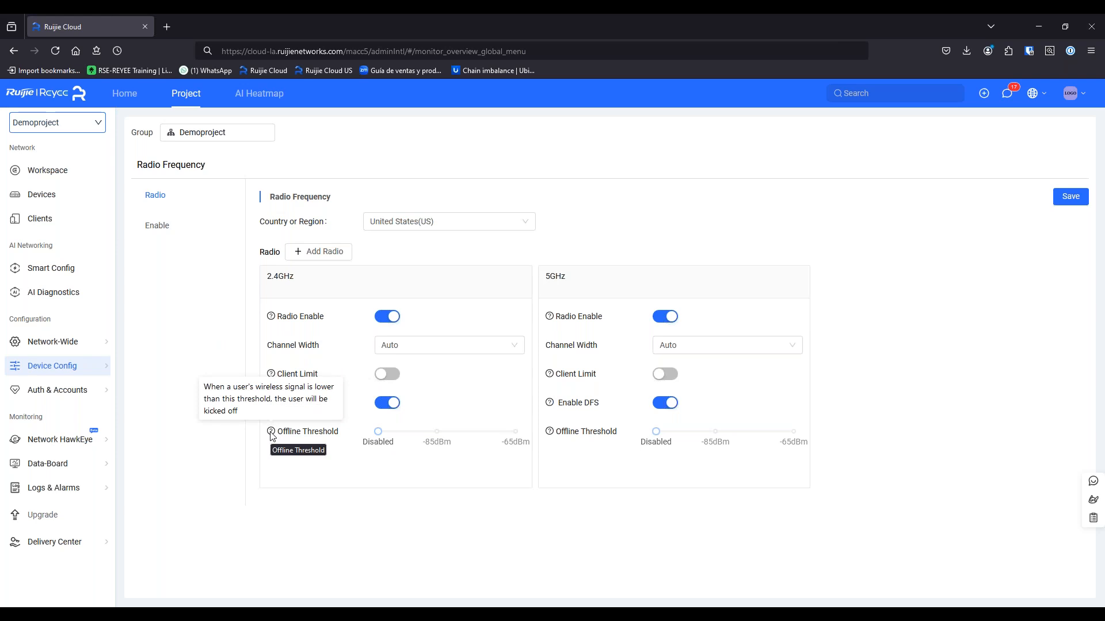
pyautogui.click(432, 436)
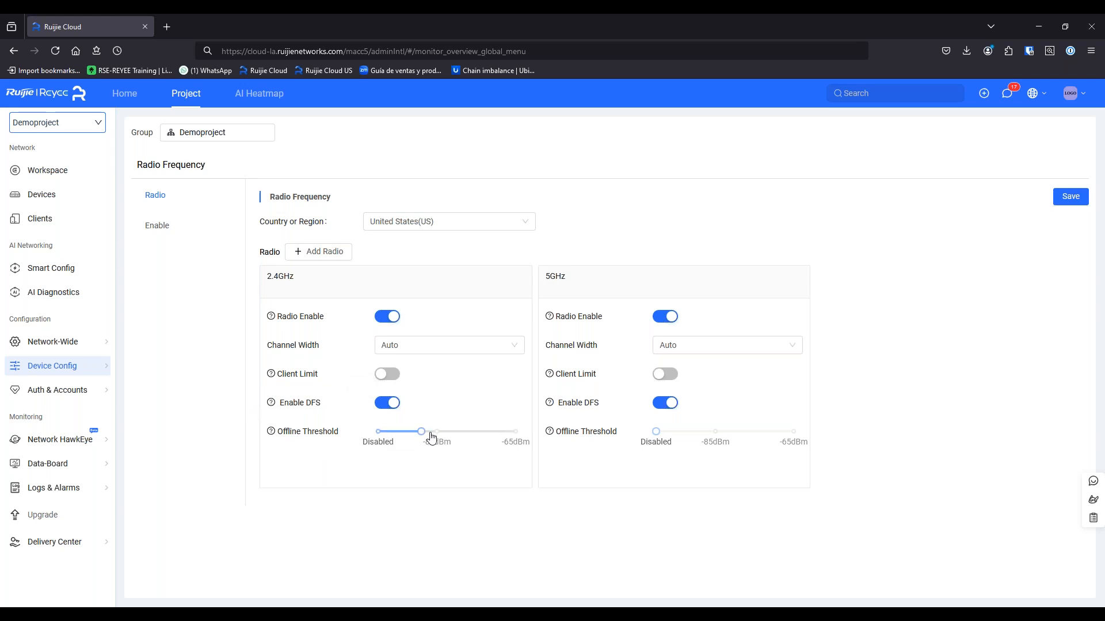
pyautogui.click(361, 443)
# On the Enable schedule settings, turn on Scheduled Shutdown of the radios (20:00 to 8:00)
pyautogui.click(157, 226)
pyautogui.click(155, 195)
pyautogui.click(159, 225)
pyautogui.click(409, 205)
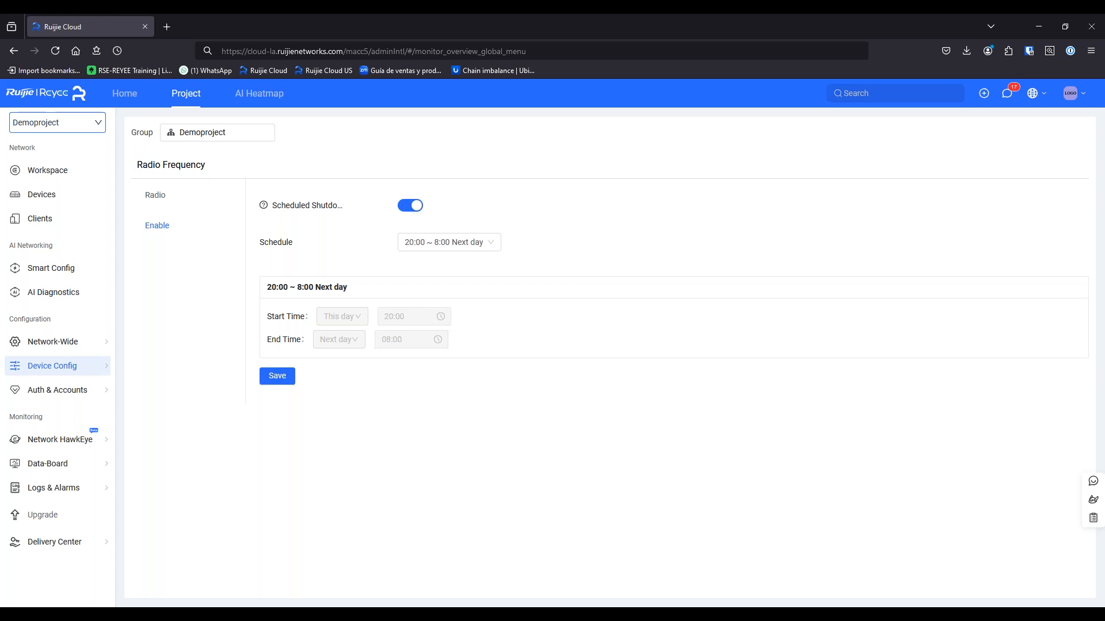
# Switch Scheduled Shutdown back off and head to Device Config's Wireless > Radio Planning
pyautogui.click(412, 206)
pyautogui.moveTo(57, 390)
pyautogui.moveTo(78, 366)
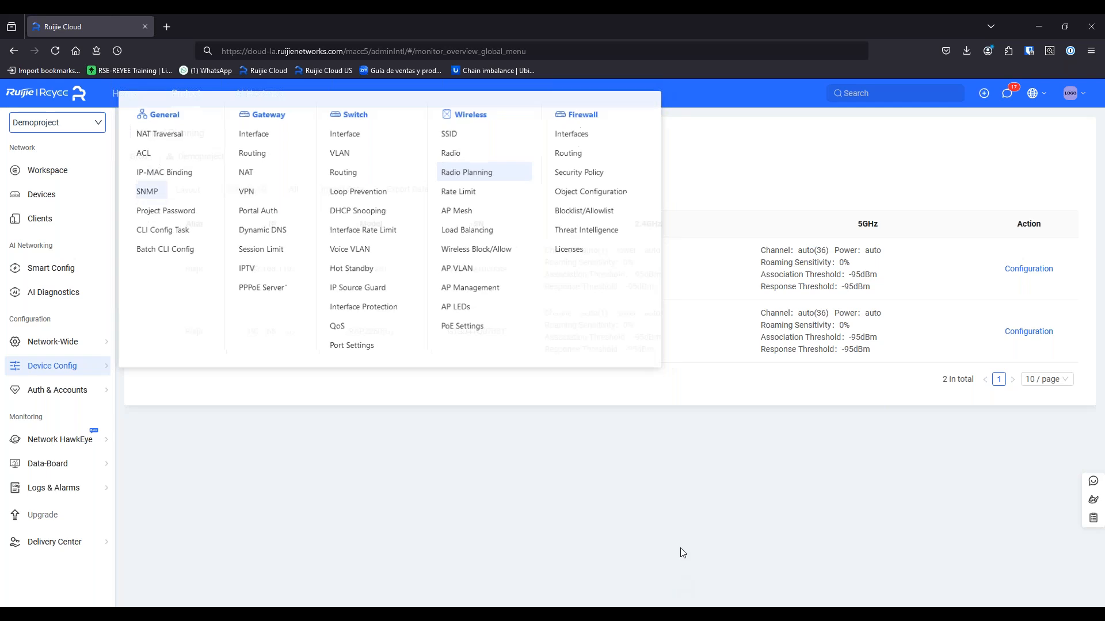
# Edit the first access point's radio, leaving the 2.4GHz channel on Auto
pyautogui.click(1048, 271)
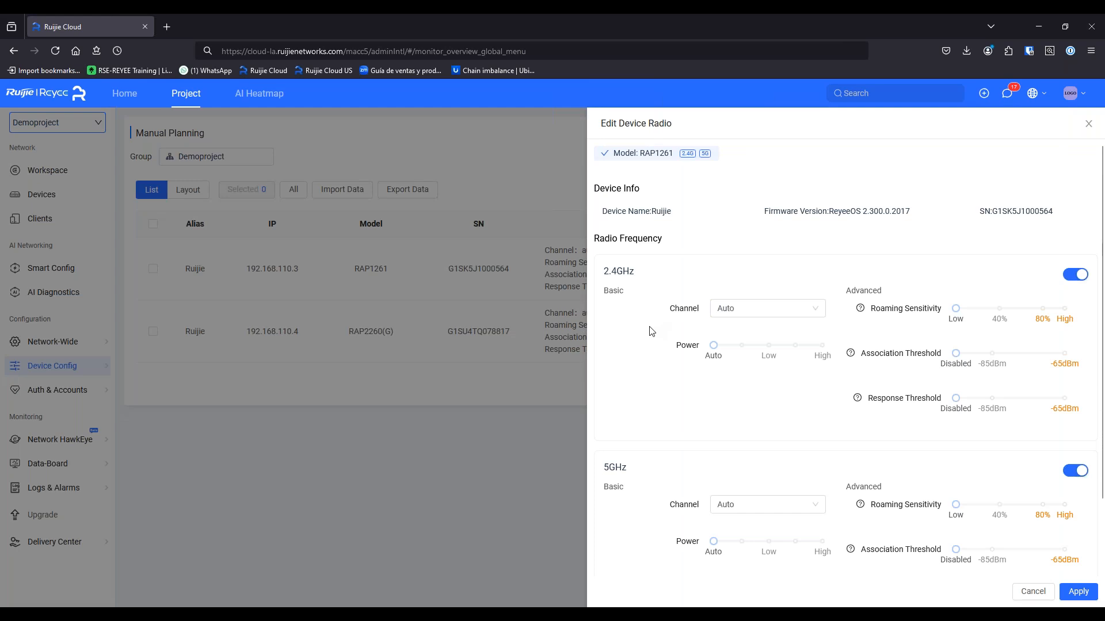
pyautogui.scroll(-2, 652, 334)
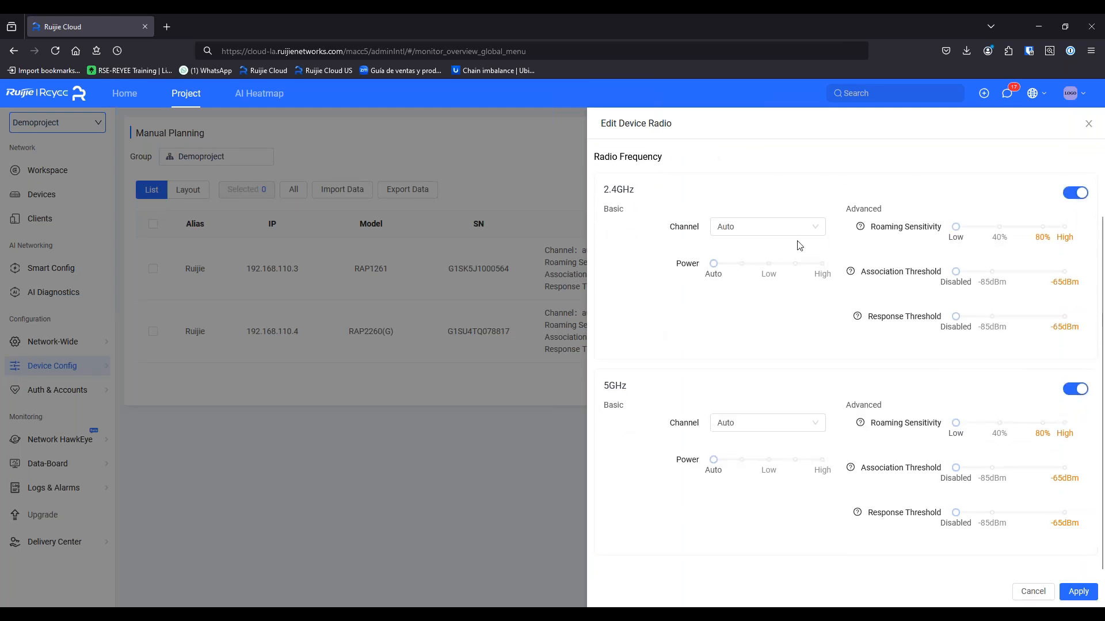
pyautogui.click(799, 233)
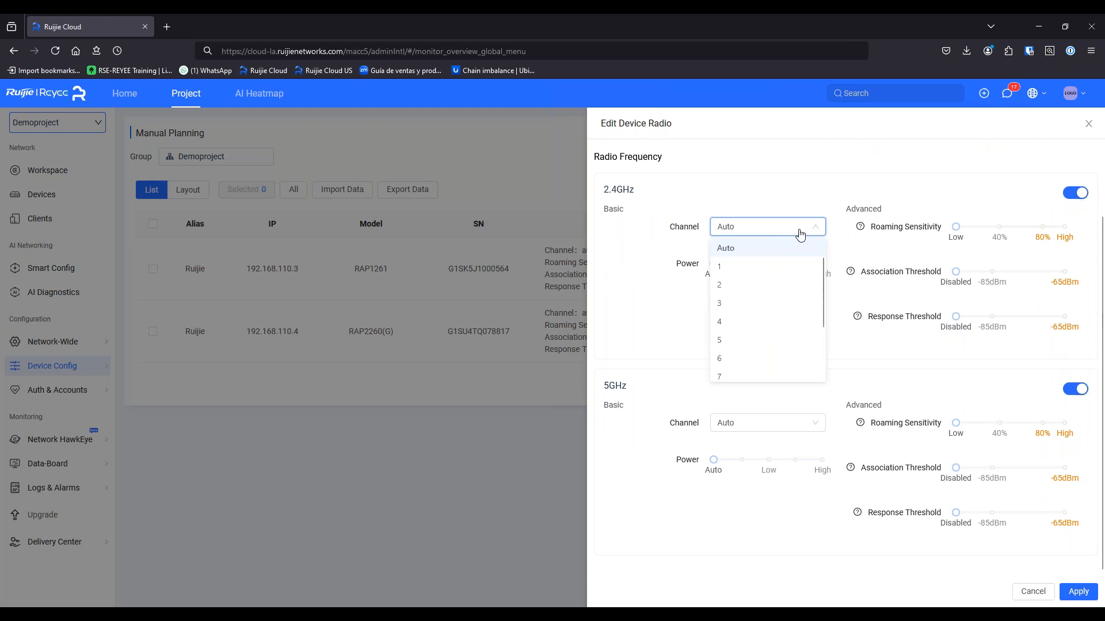
pyautogui.click(1002, 202)
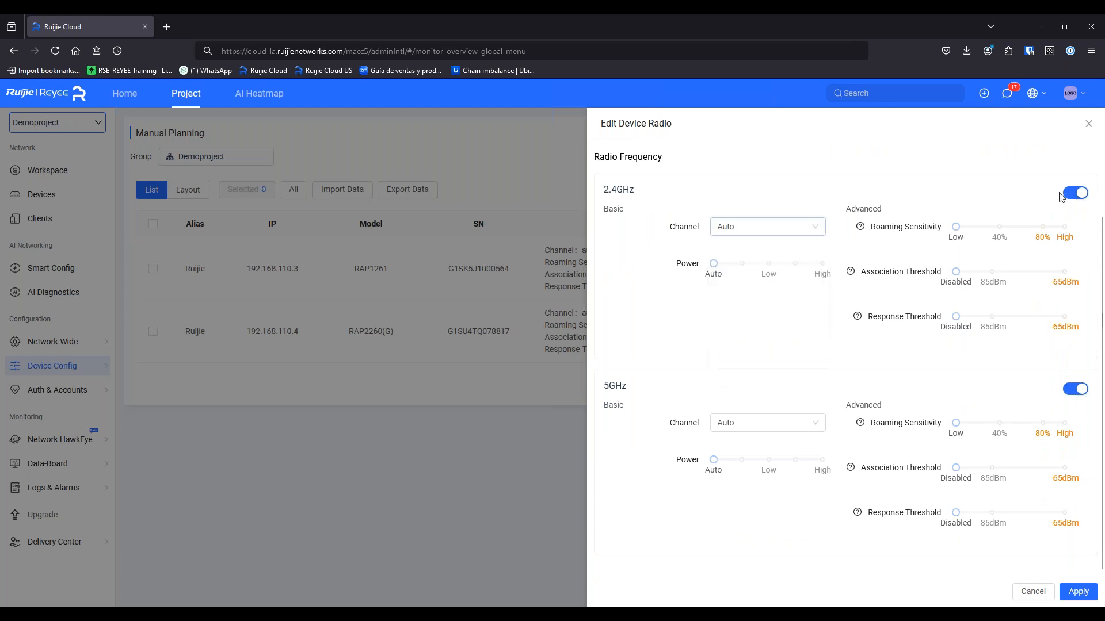
pyautogui.click(784, 227)
pyautogui.click(851, 187)
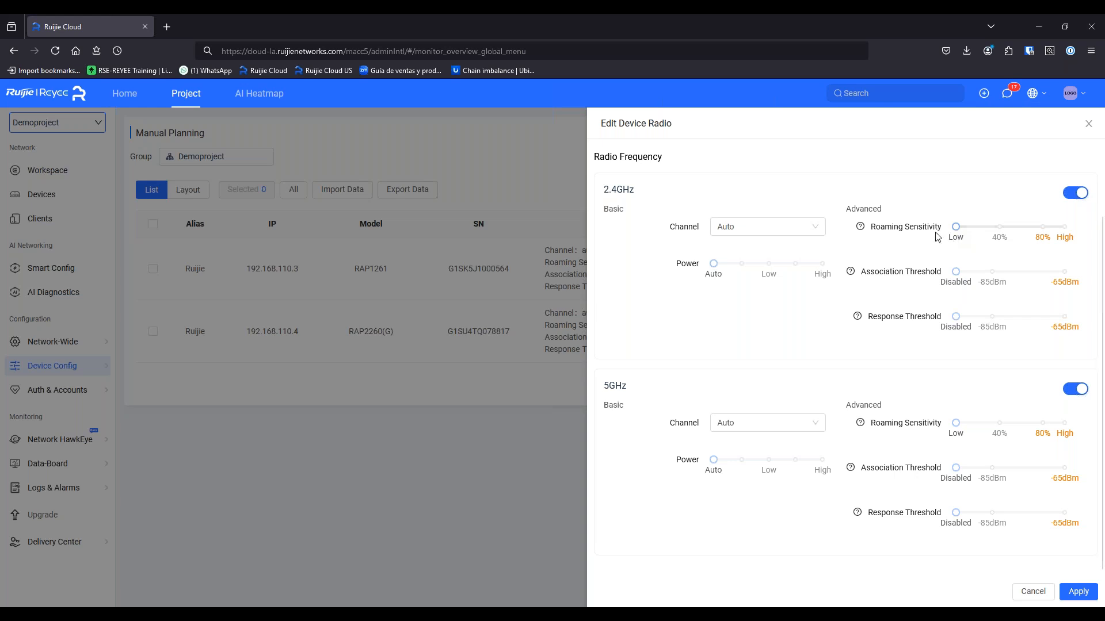
# Move the 2.4GHz association threshold to -85dBm and back to Disabled, then cancel the edit
pyautogui.moveTo(862, 230)
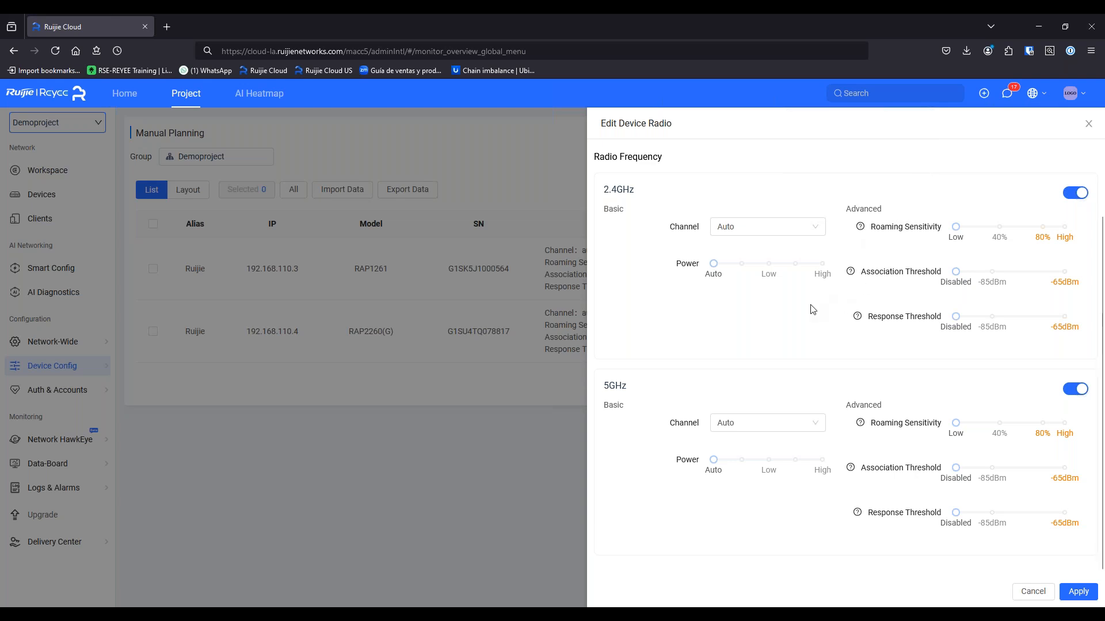
pyautogui.click(991, 275)
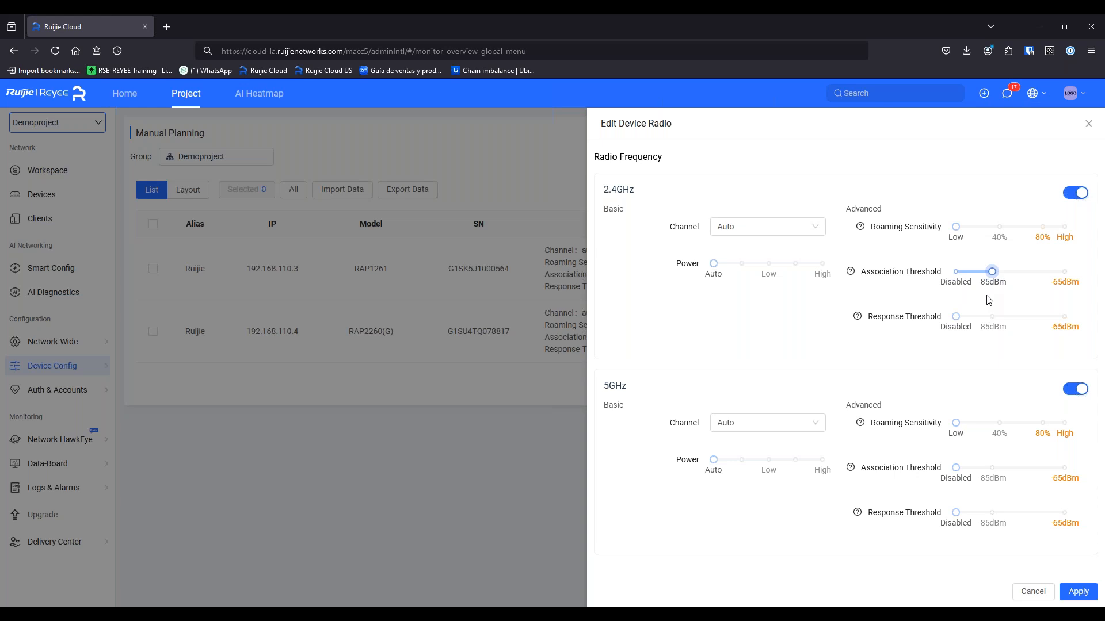
pyautogui.click(957, 274)
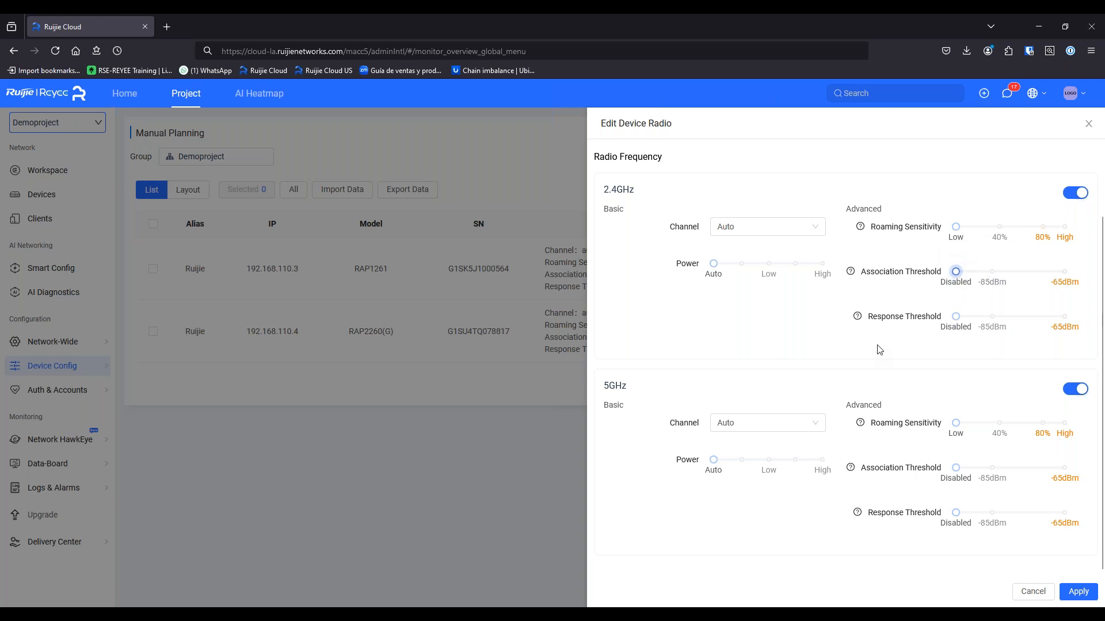
pyautogui.moveTo(858, 318)
pyautogui.click(1015, 594)
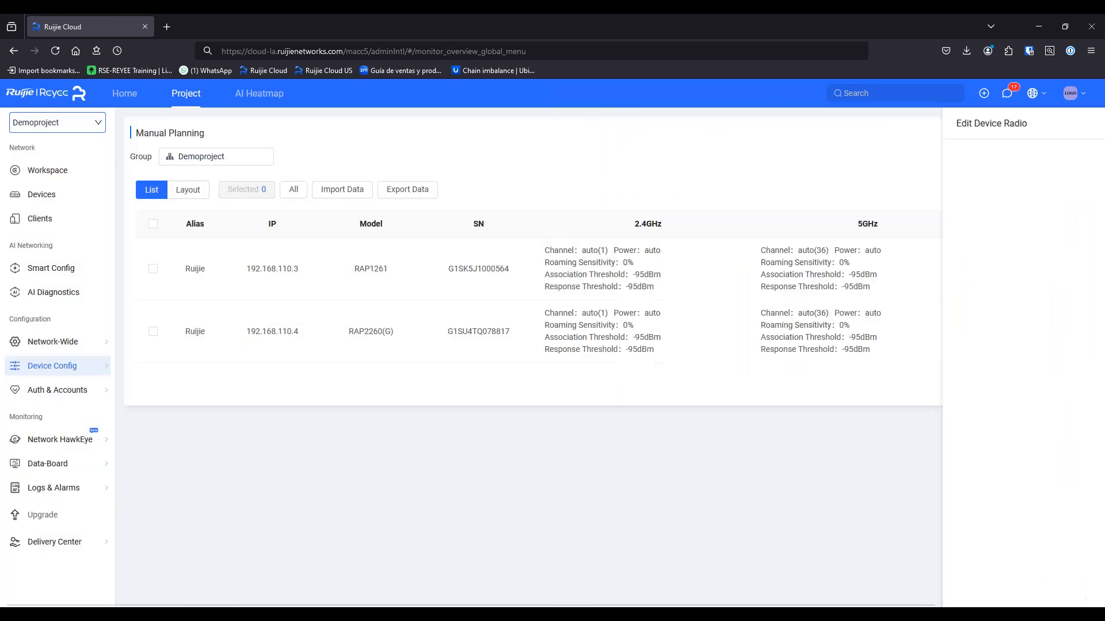
# Open Device Config > Wireless > AP Mesh and start a Mesh Wi-Fi device scan
pyautogui.moveTo(80, 371)
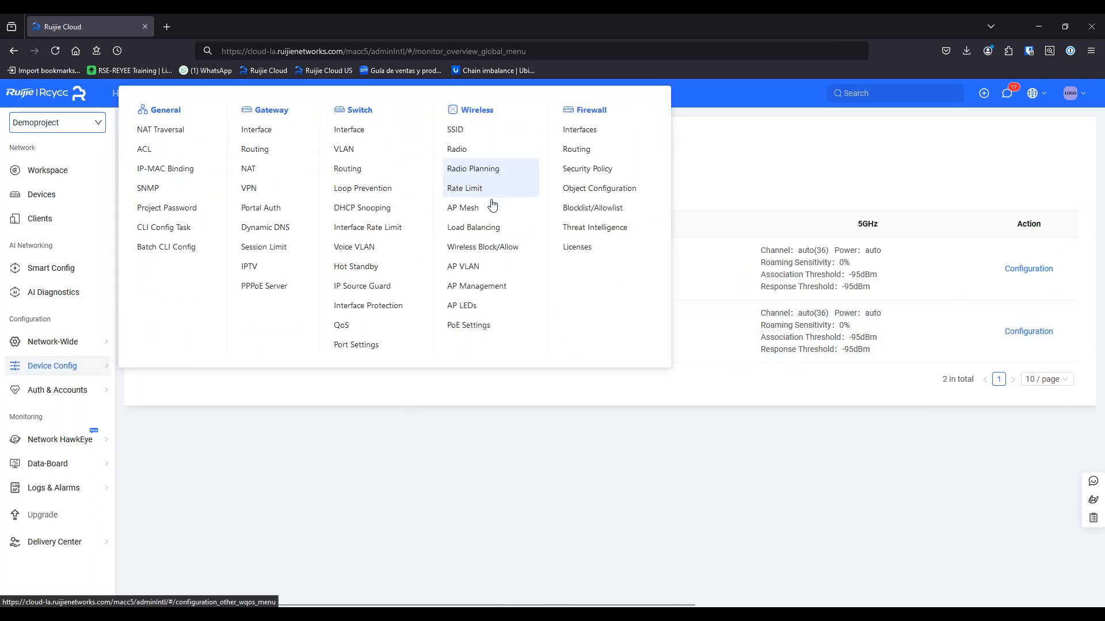
pyautogui.click(489, 211)
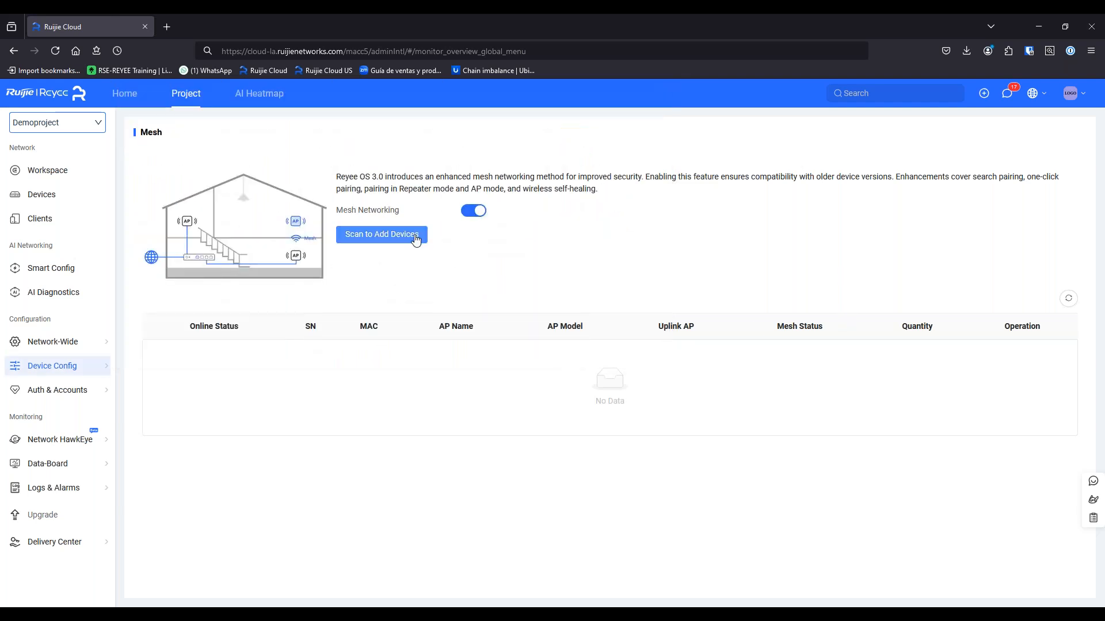
pyautogui.click(394, 241)
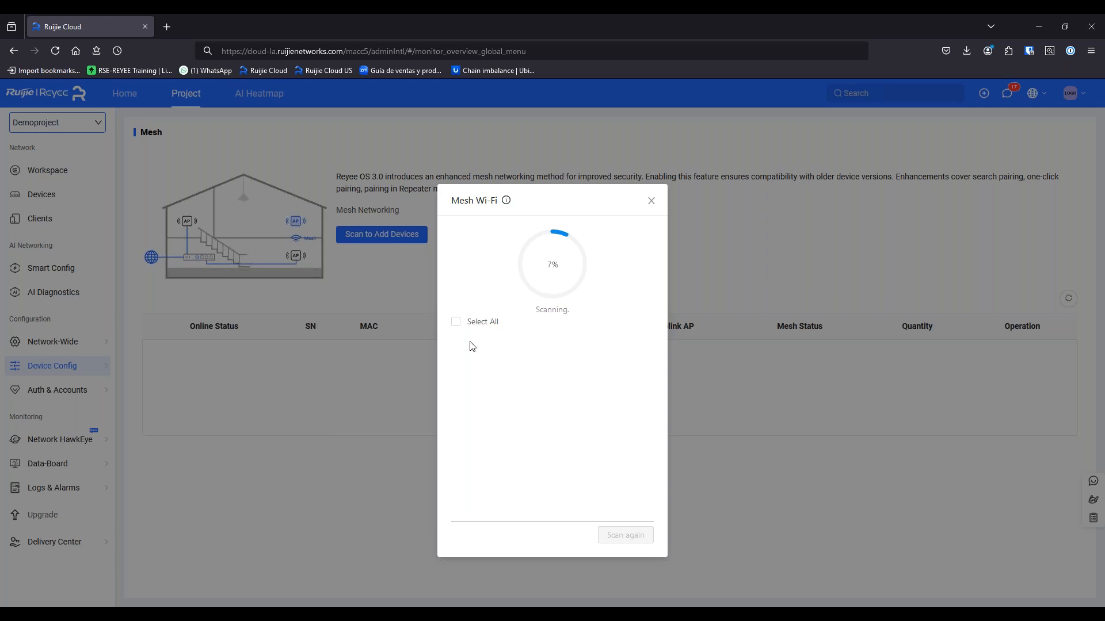
# Let the Mesh Wi-Fi scan run to 47%, then close its dialog, leaving no devices listed
pyautogui.click(457, 321)
pyautogui.moveTo(455, 350); pyautogui.dragTo(471, 342)
pyautogui.click(458, 347)
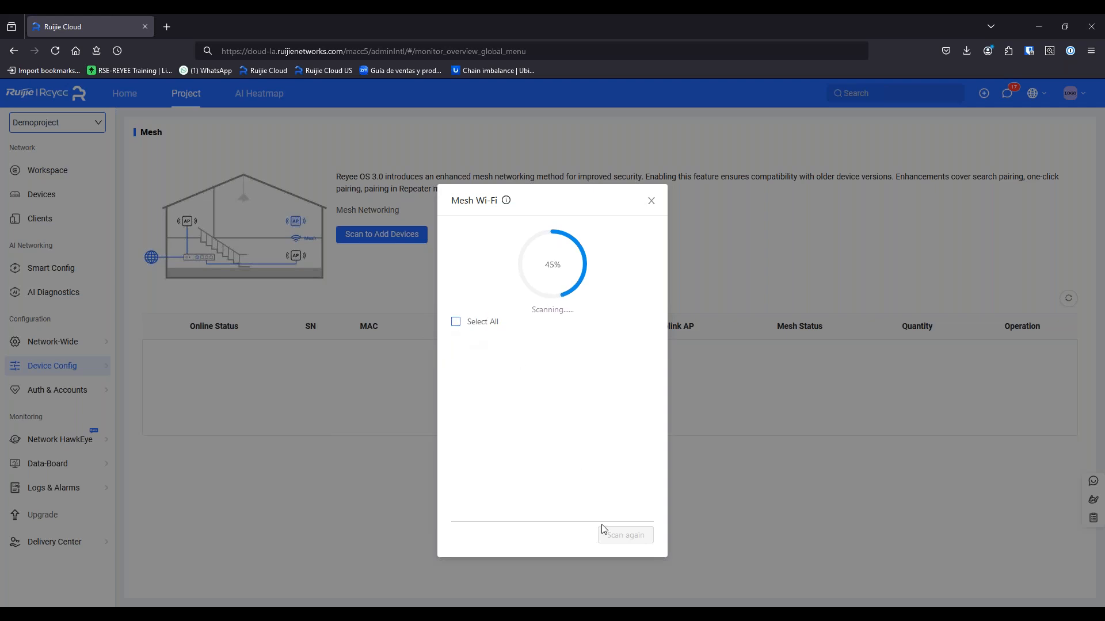
pyautogui.click(645, 201)
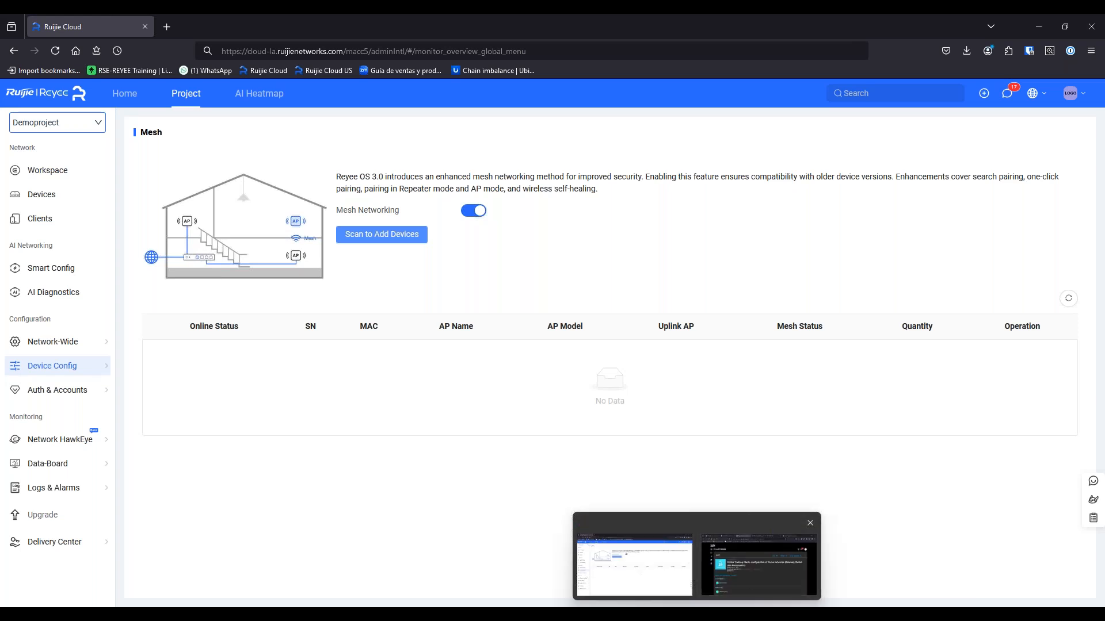
# Advance the PowerPoint slide show to the PART III slide
pyautogui.click(765, 576)
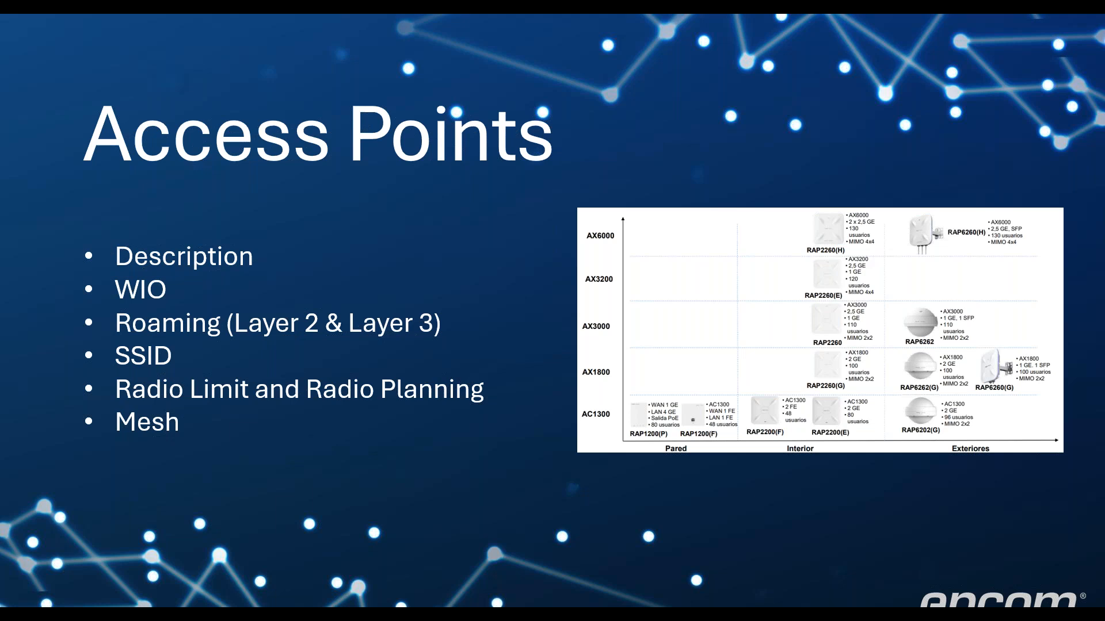
pyautogui.press('Right')
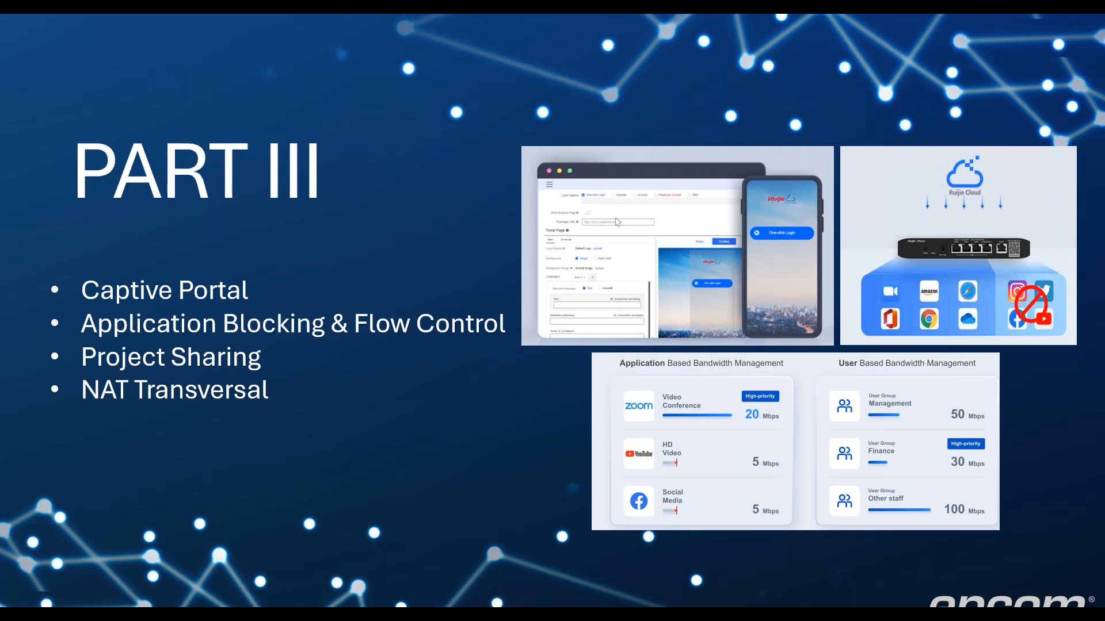
pyautogui.press('super')
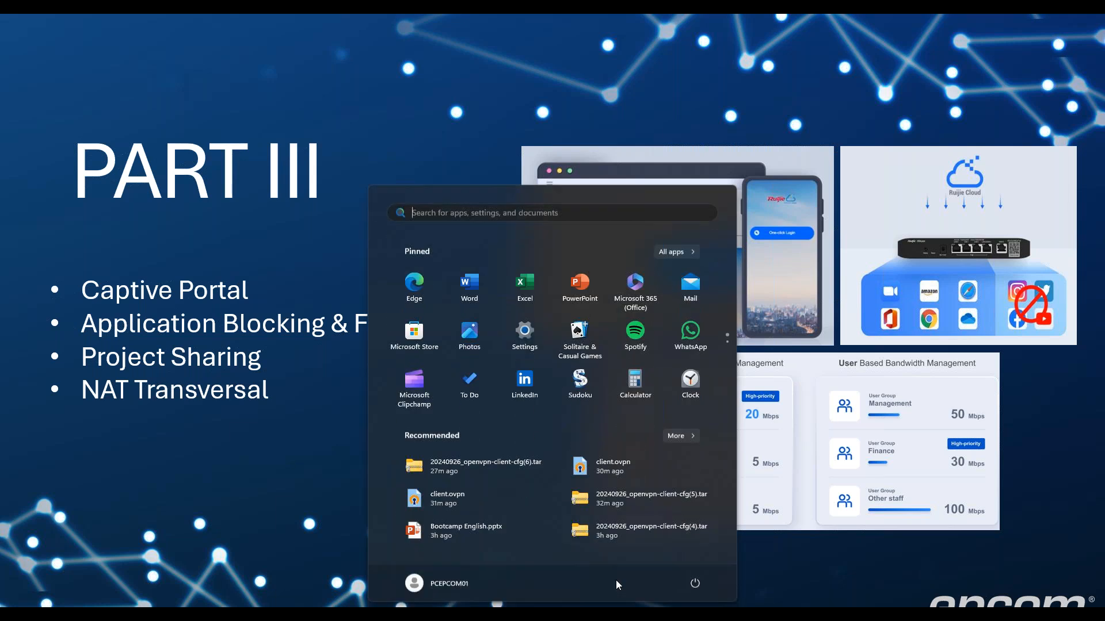
# Back in Ruijie Cloud, start a new captive portal under Auth & Accounts > Captive Portal
pyautogui.moveTo(697, 614)
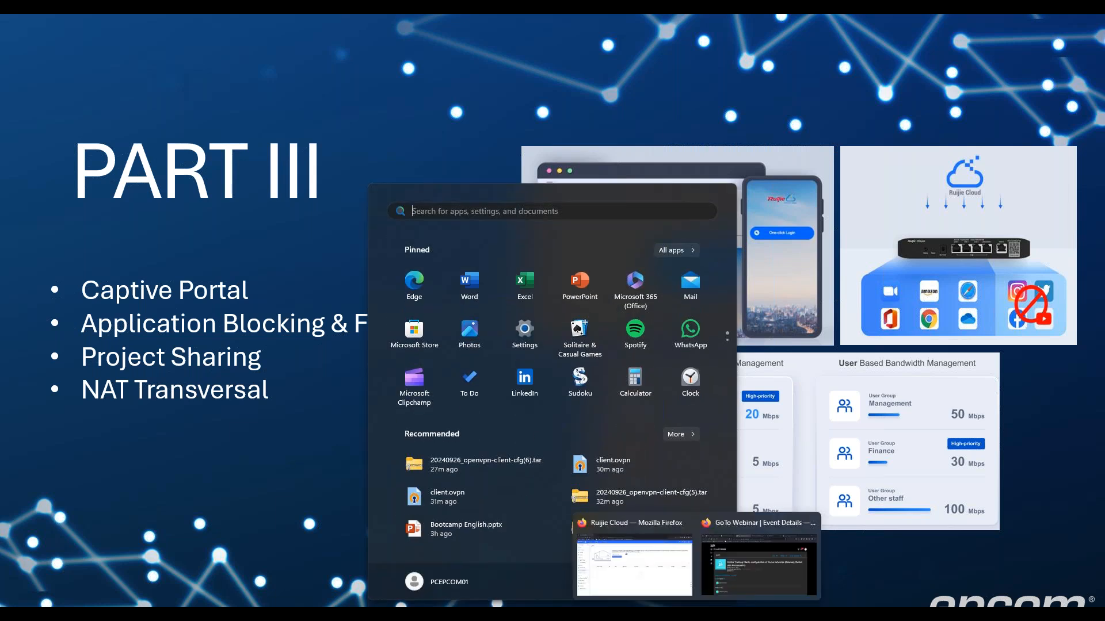
pyautogui.click(691, 561)
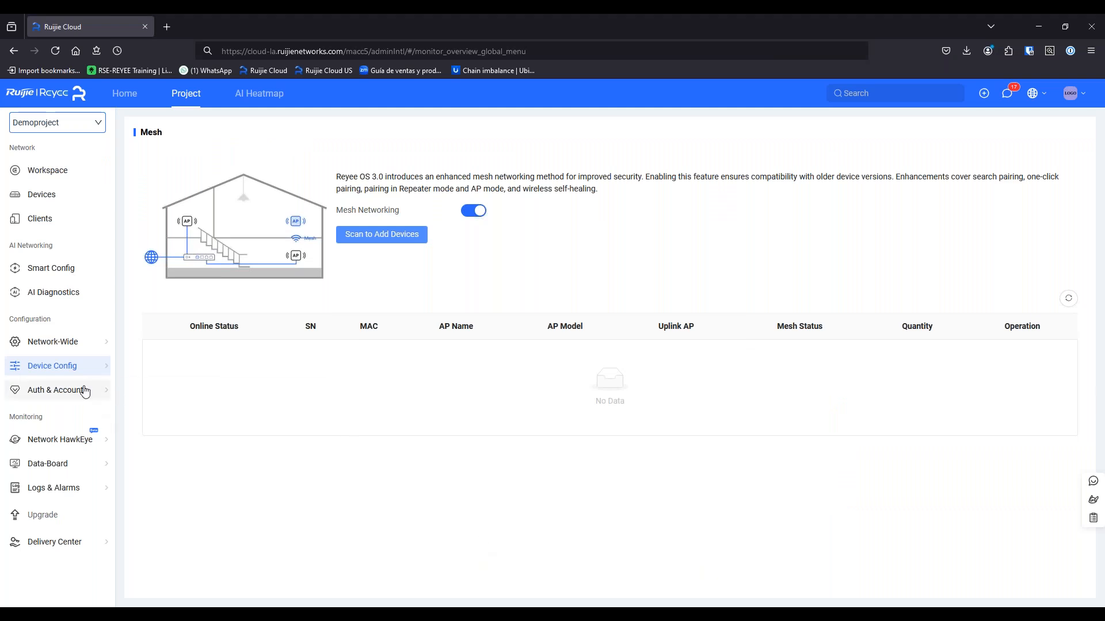
pyautogui.moveTo(85, 392)
pyautogui.click(260, 426)
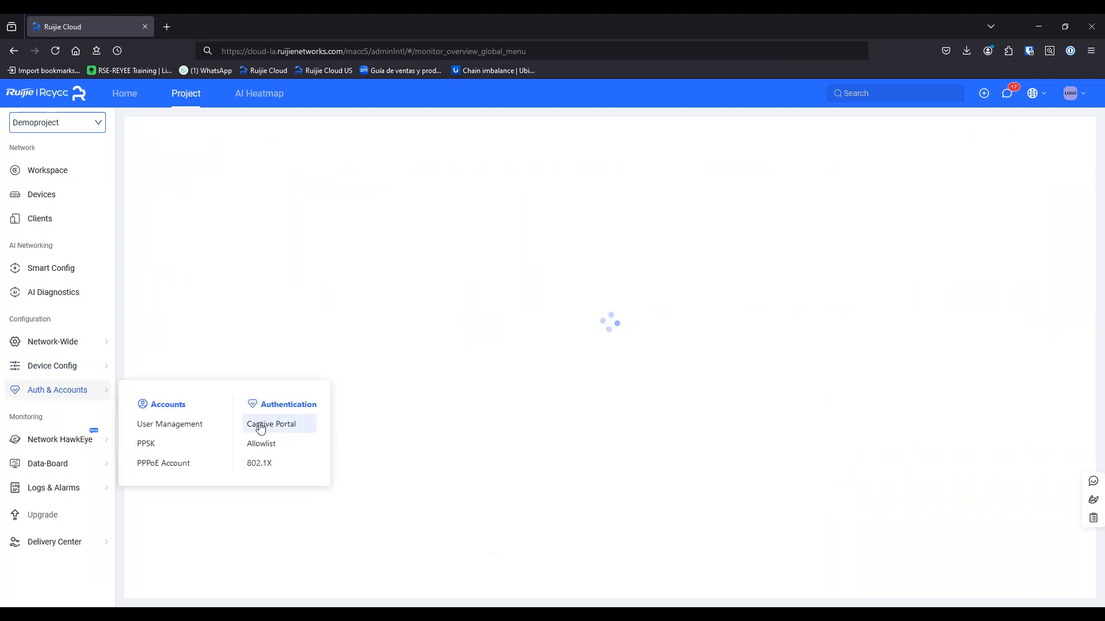
pyautogui.click(612, 329)
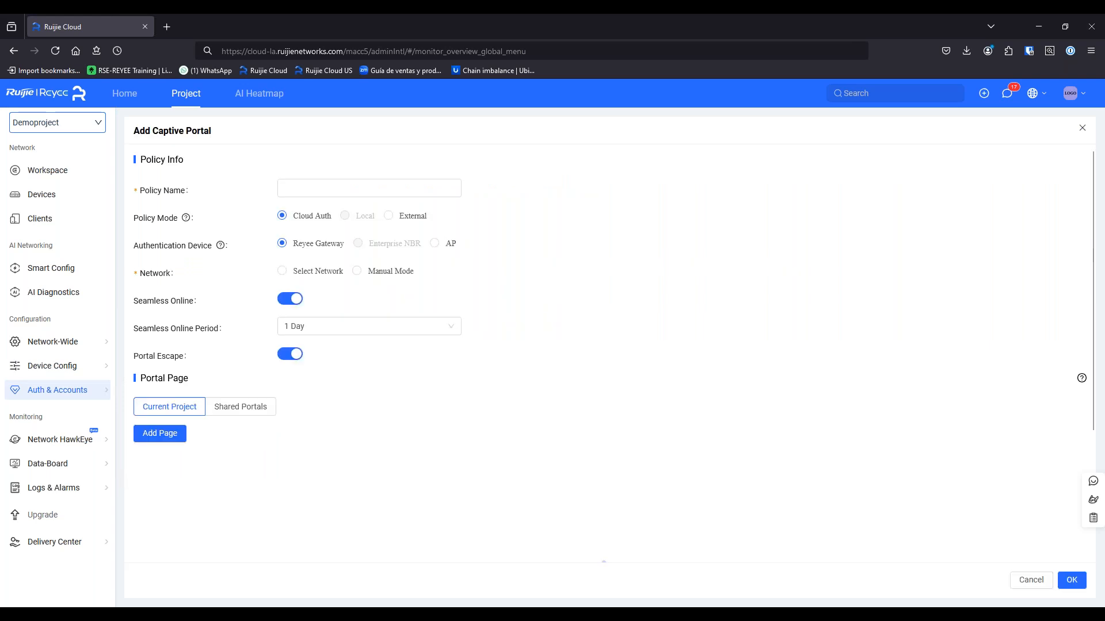
# Enter CaptivePortal as the new captive portal's policy name
pyautogui.click(379, 190)
pyautogui.write('Captt')
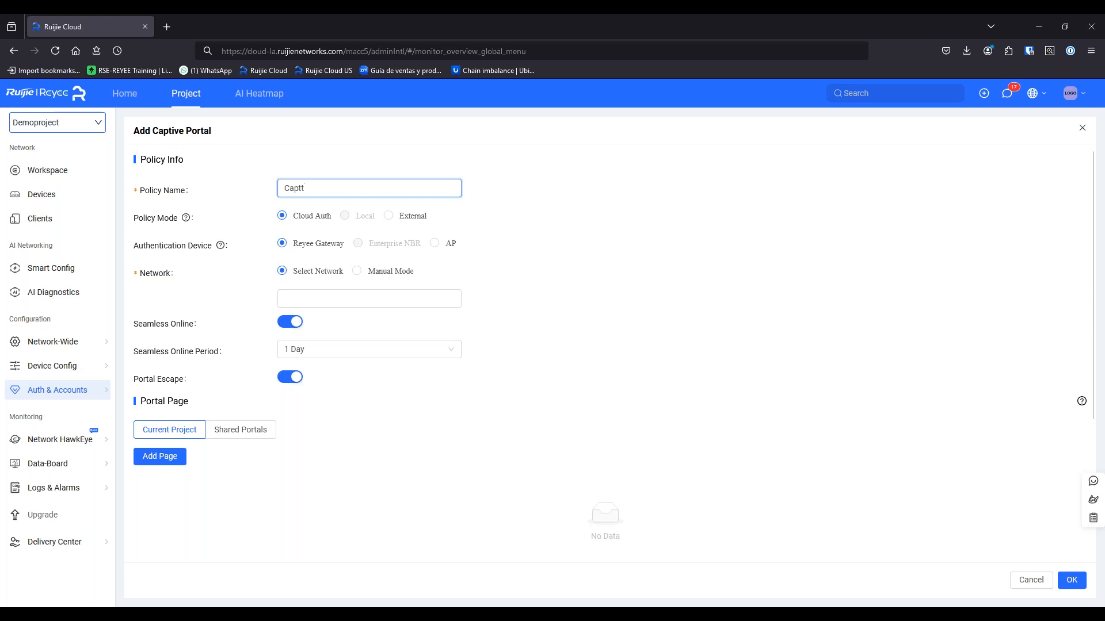
pyautogui.press('BackSpace')
pyautogui.write('ivePortal')
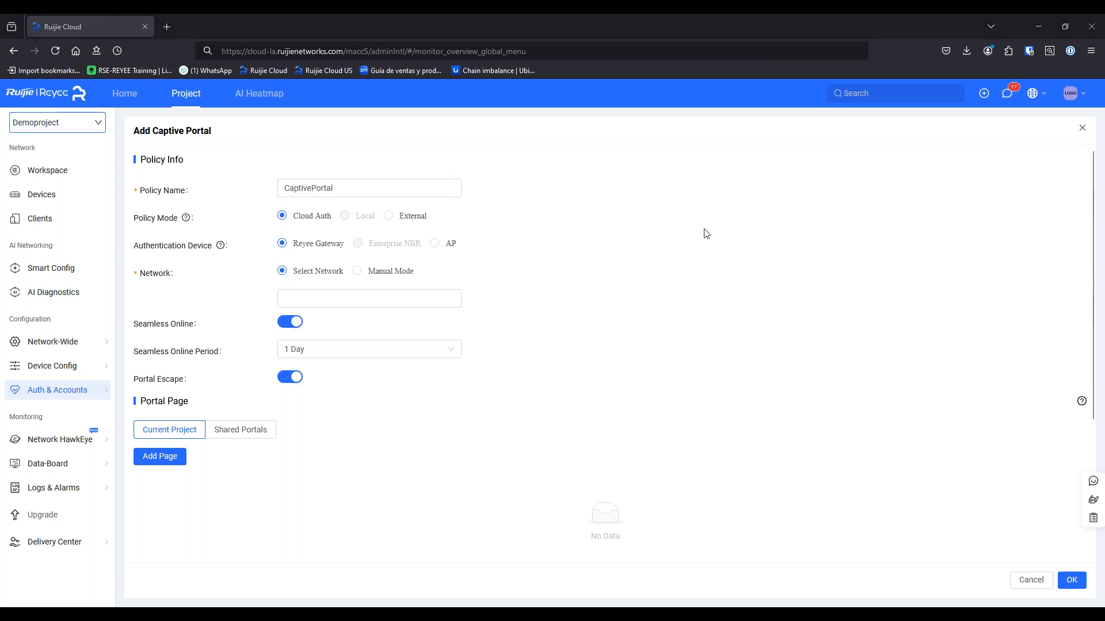
pyautogui.moveTo(700, 587)
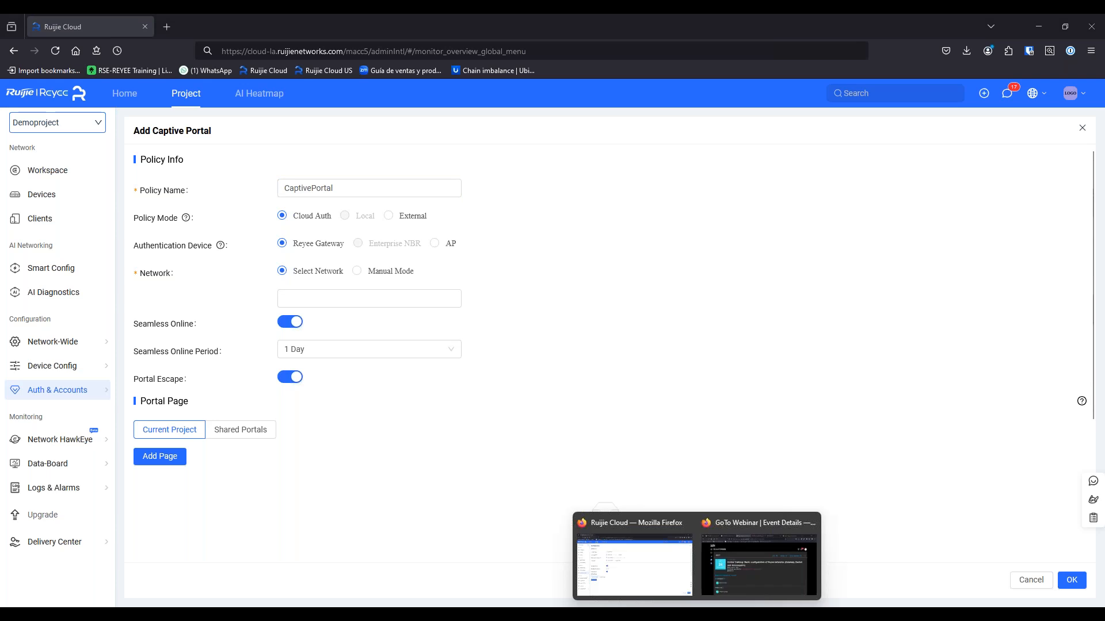
pyautogui.click(656, 570)
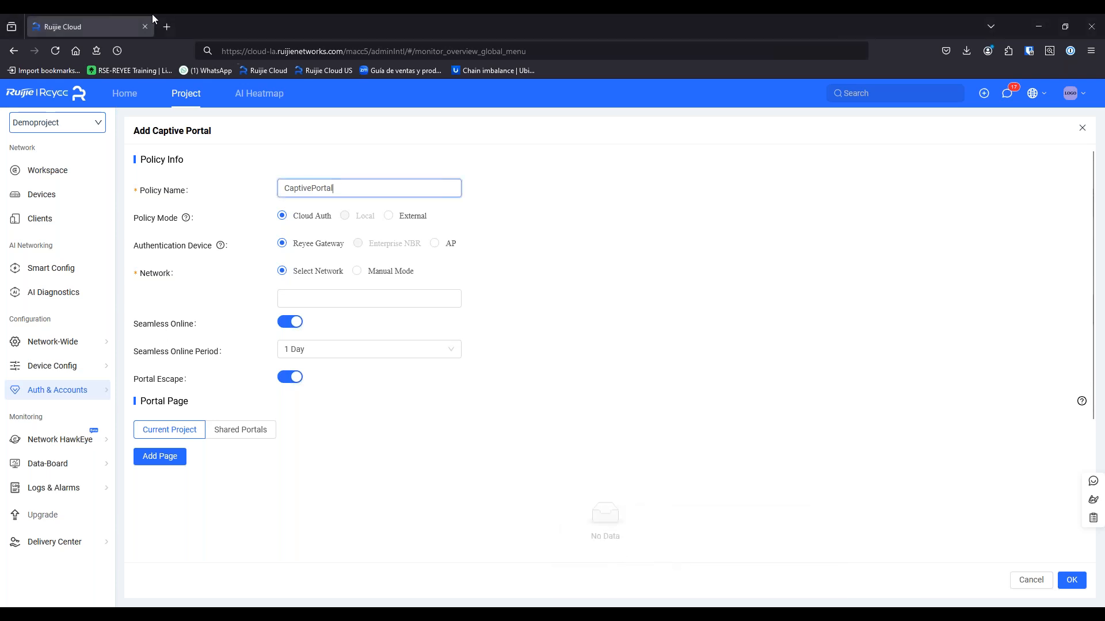
pyautogui.moveTo(703, 603)
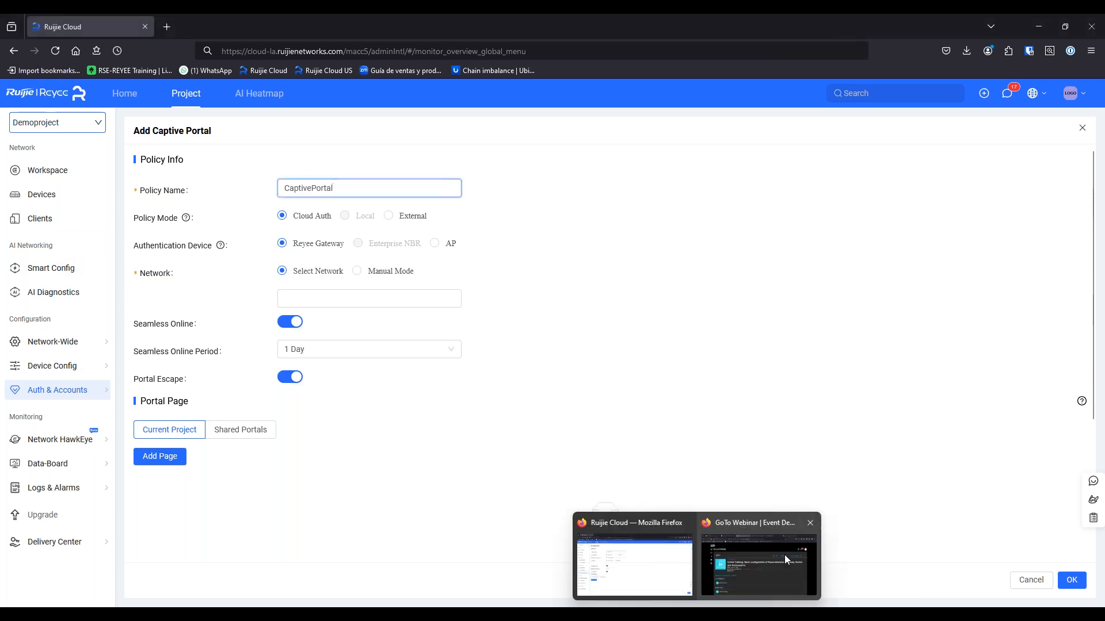
pyautogui.click(786, 553)
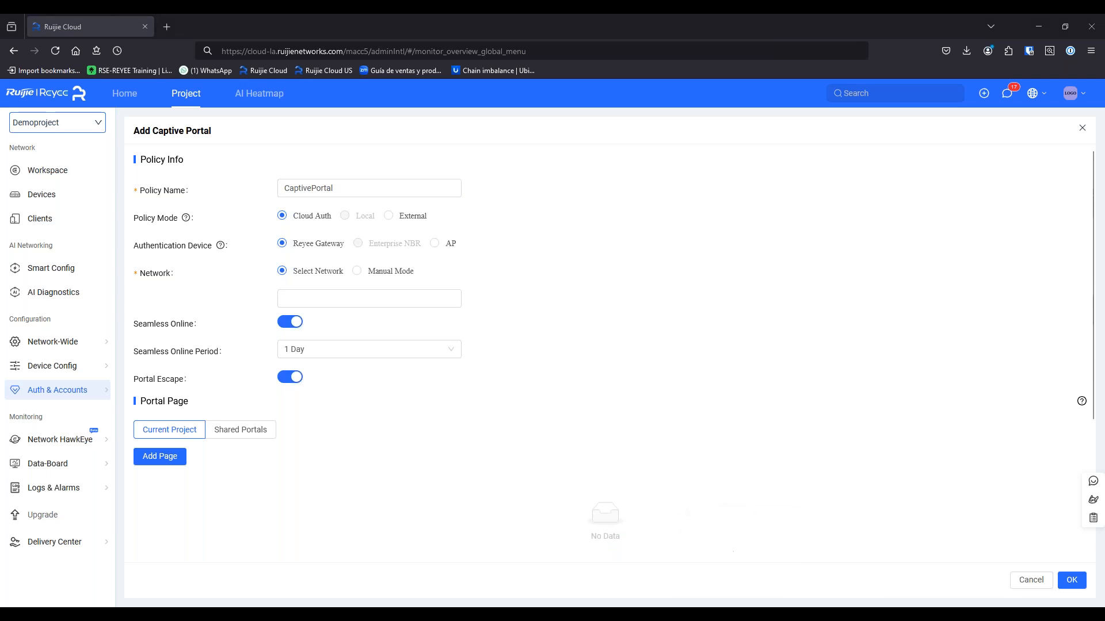
pyautogui.click(656, 572)
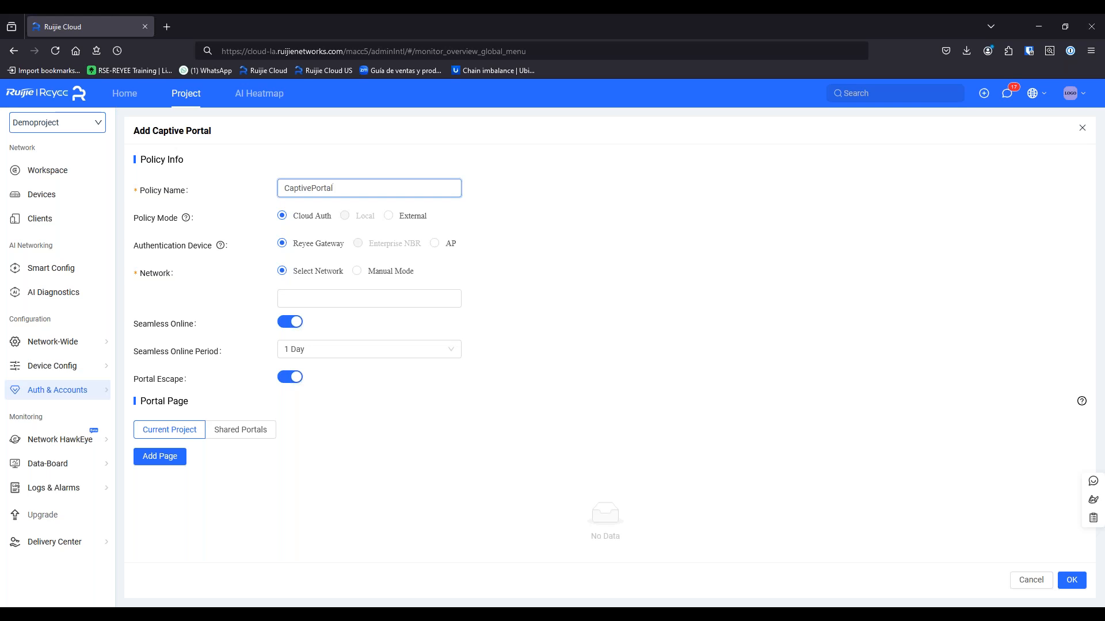
pyautogui.hotkey('alt', 'Tab')
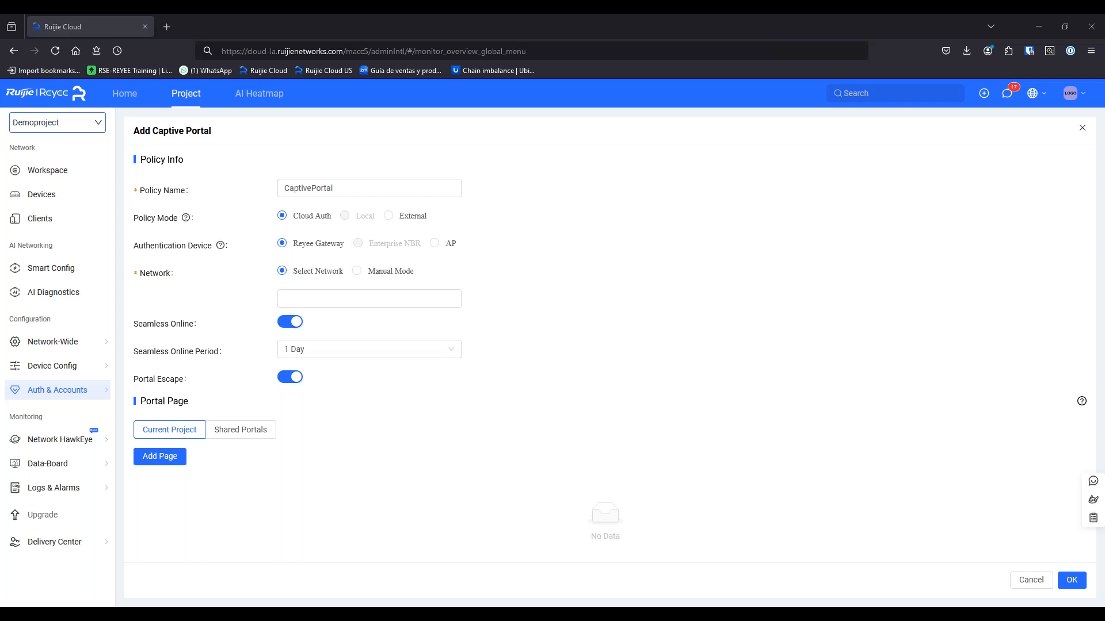
pyautogui.moveTo(99, 397)
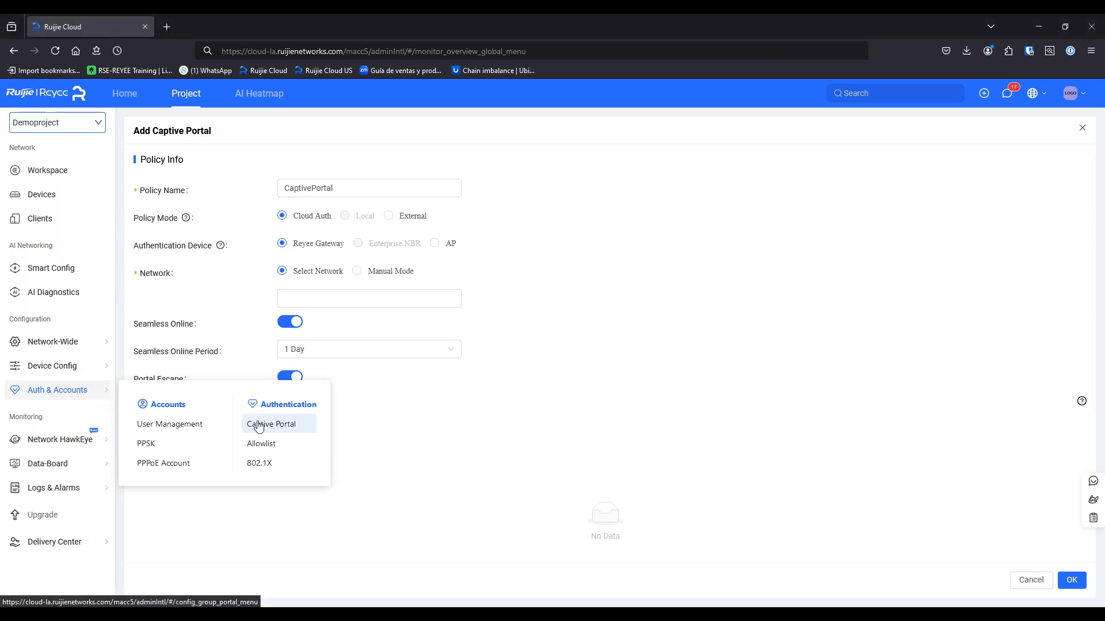
# Discard the unfinished form and start a fresh captive portal named CaptivePortal
pyautogui.click(1081, 130)
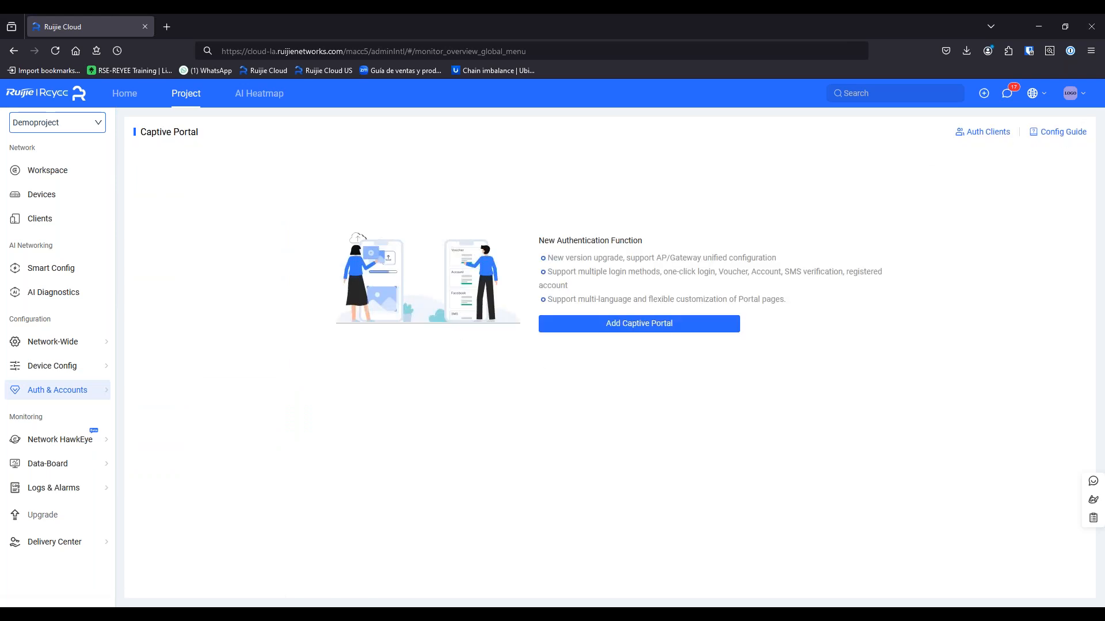
pyautogui.click(619, 324)
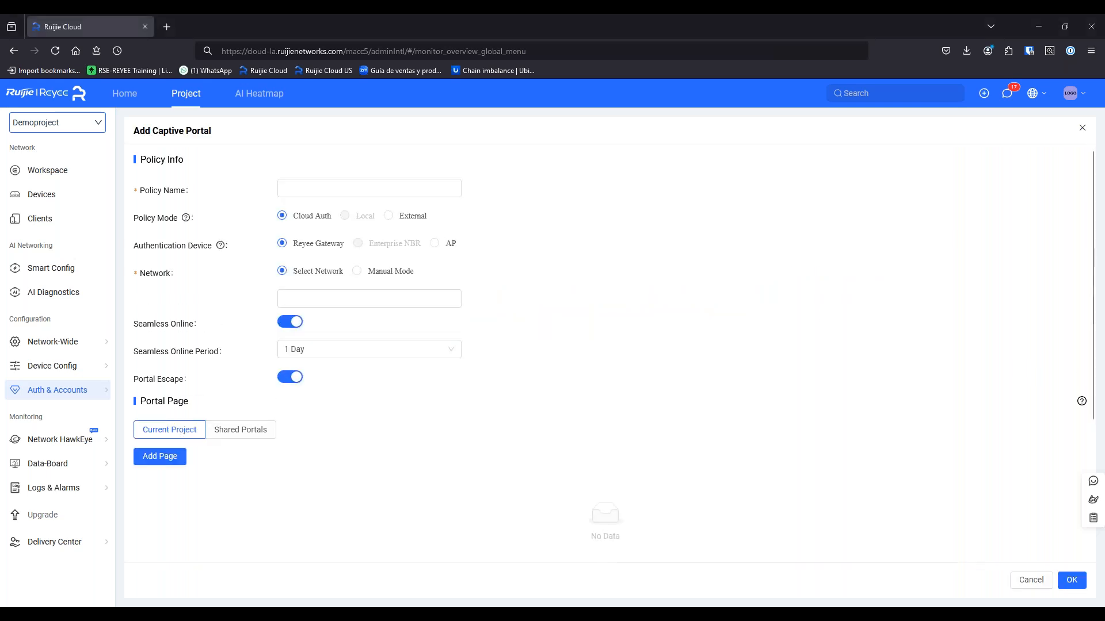
pyautogui.click(298, 192)
pyautogui.write('CaptivePop')
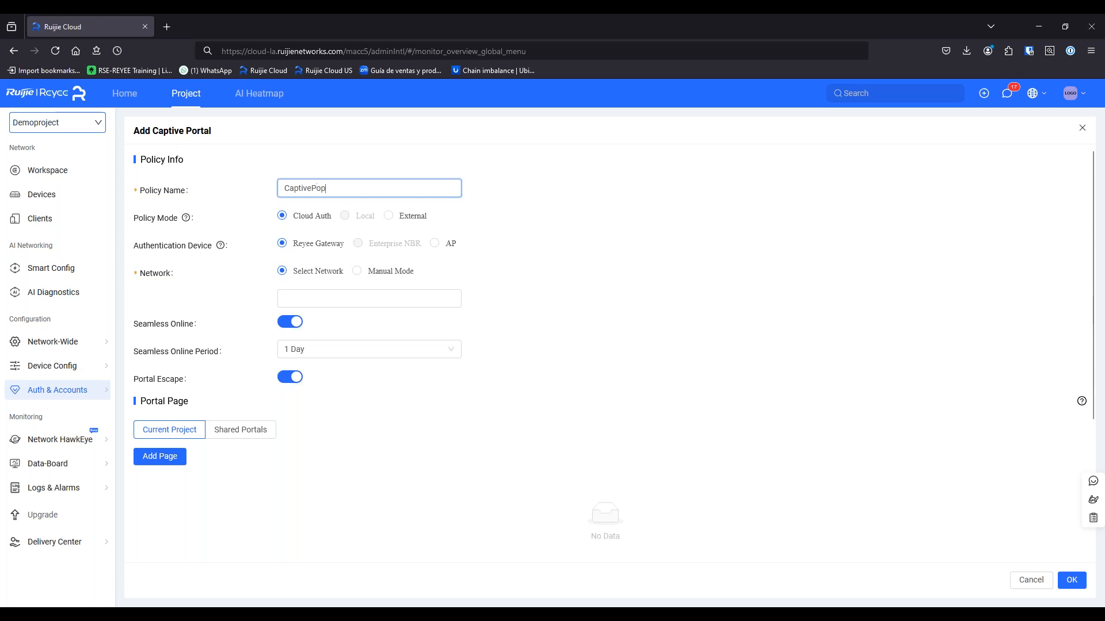
pyautogui.press('BackSpace')
pyautogui.write('rtal')
# Apply the portal to VLAN 500 (Guest Network) with a 1 Day seamless online period, then add a page
pyautogui.click(371, 302)
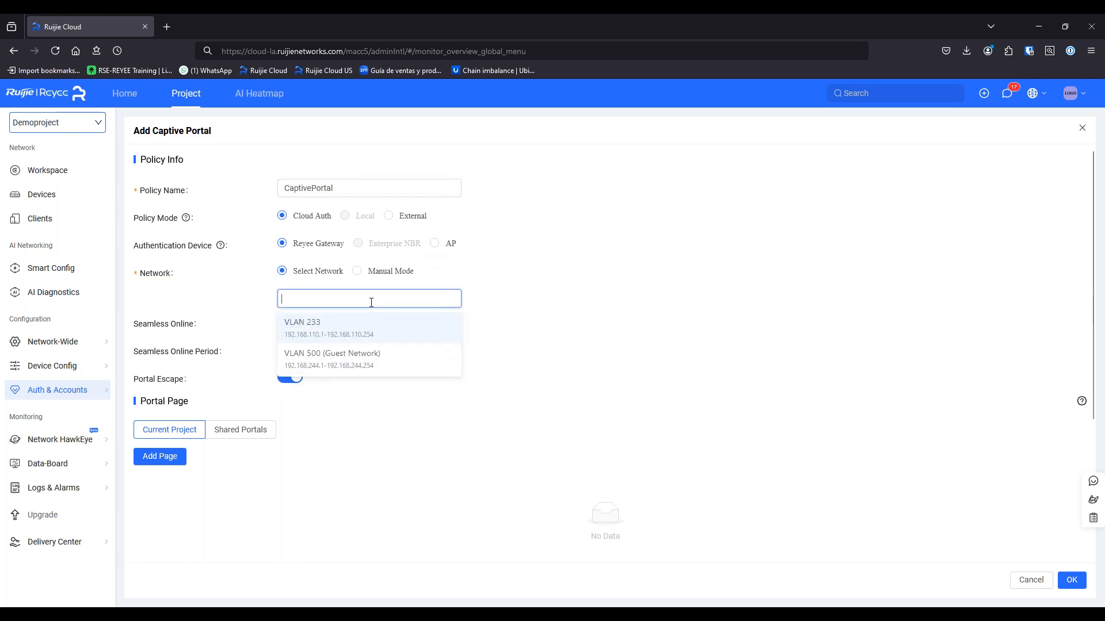
pyautogui.click(377, 367)
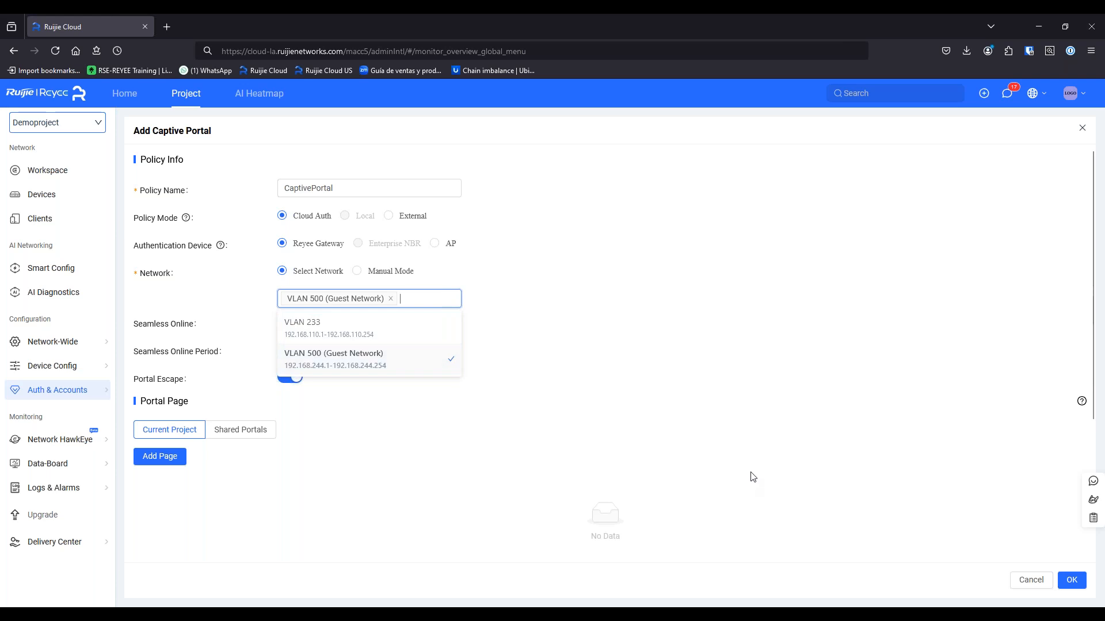
pyautogui.click(531, 358)
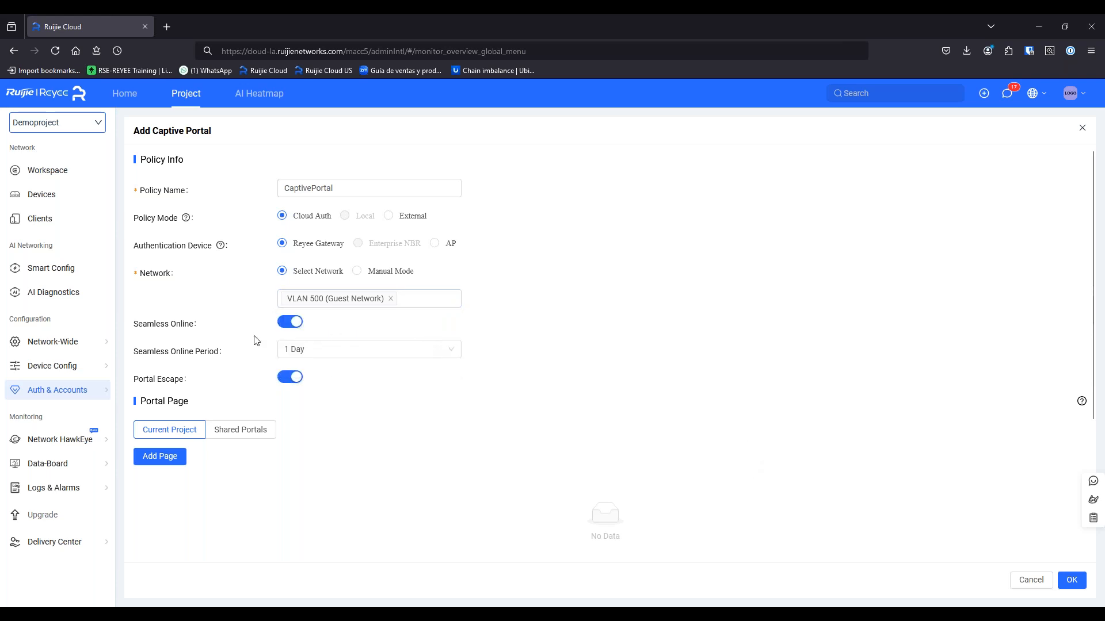
pyautogui.click(313, 352)
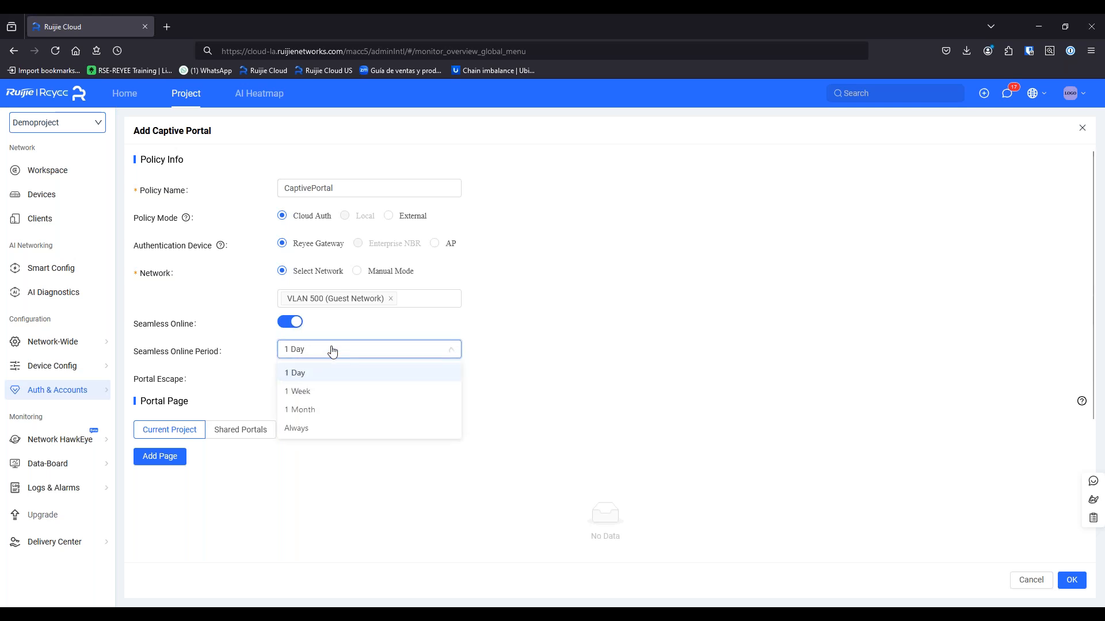
pyautogui.click(581, 342)
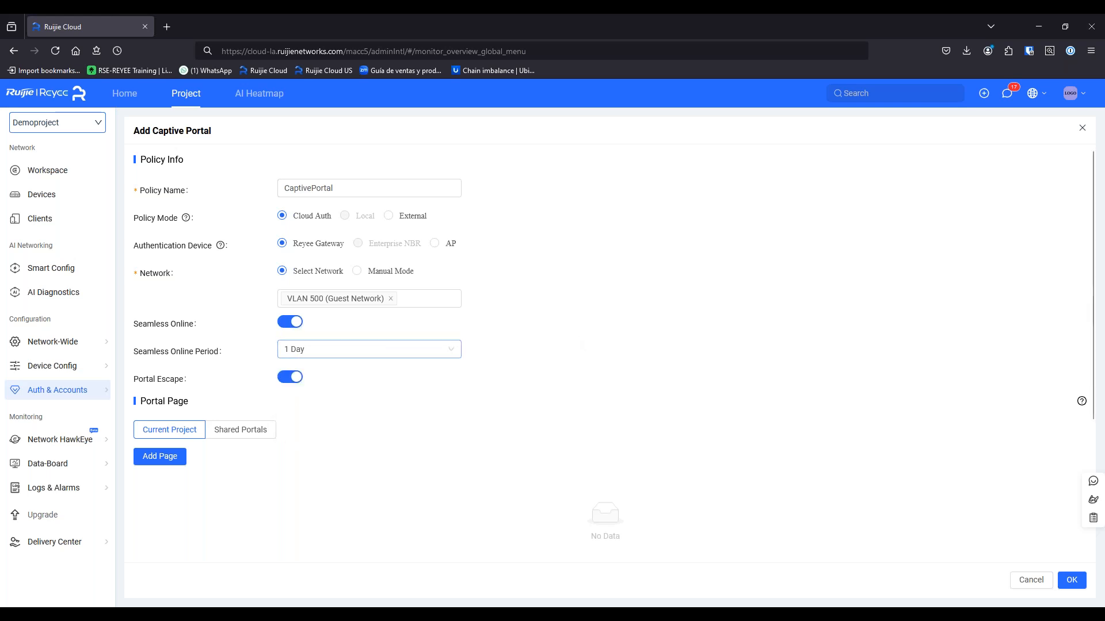
pyautogui.click(164, 462)
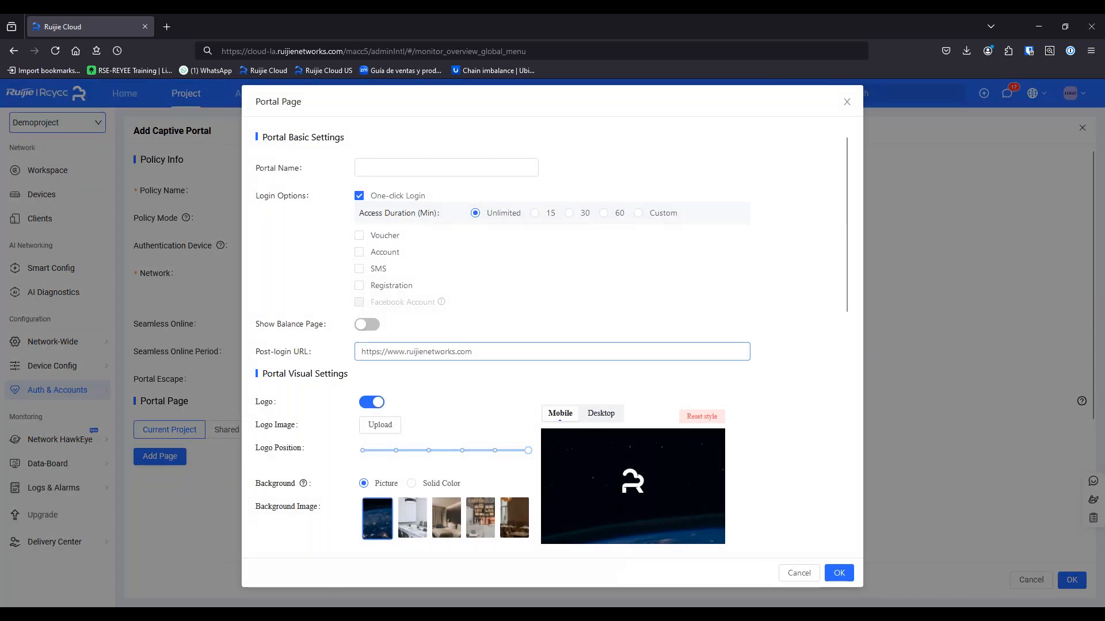
# Name the portal page captivePortal and keep one-click access duration Unlimited
pyautogui.click(422, 163)
pyautogui.write('captive')
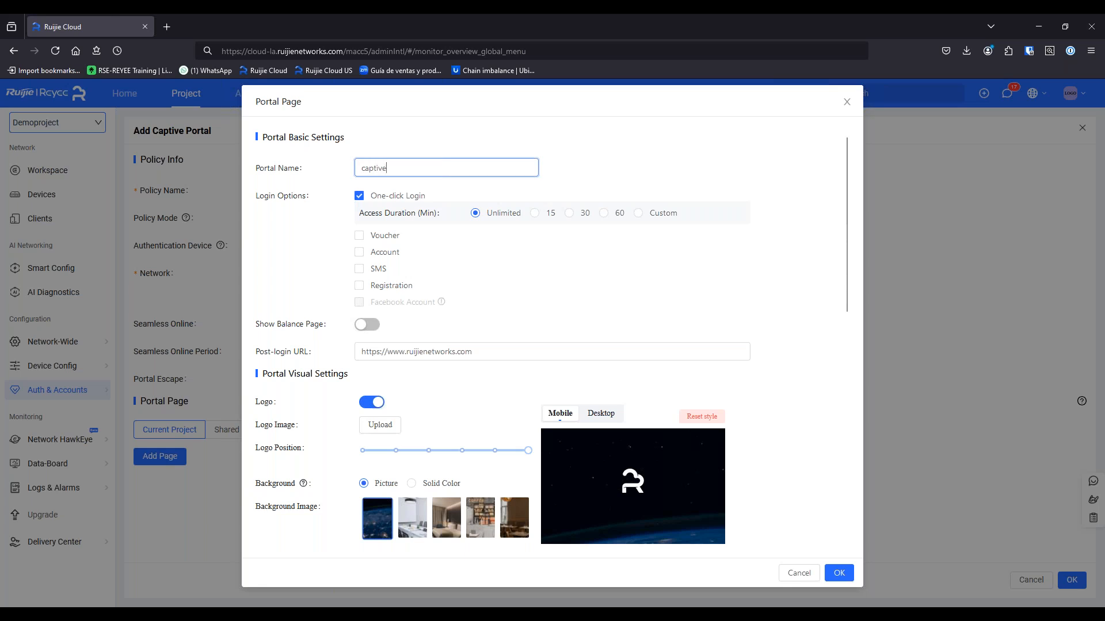
pyautogui.write('Portal')
pyautogui.click(616, 214)
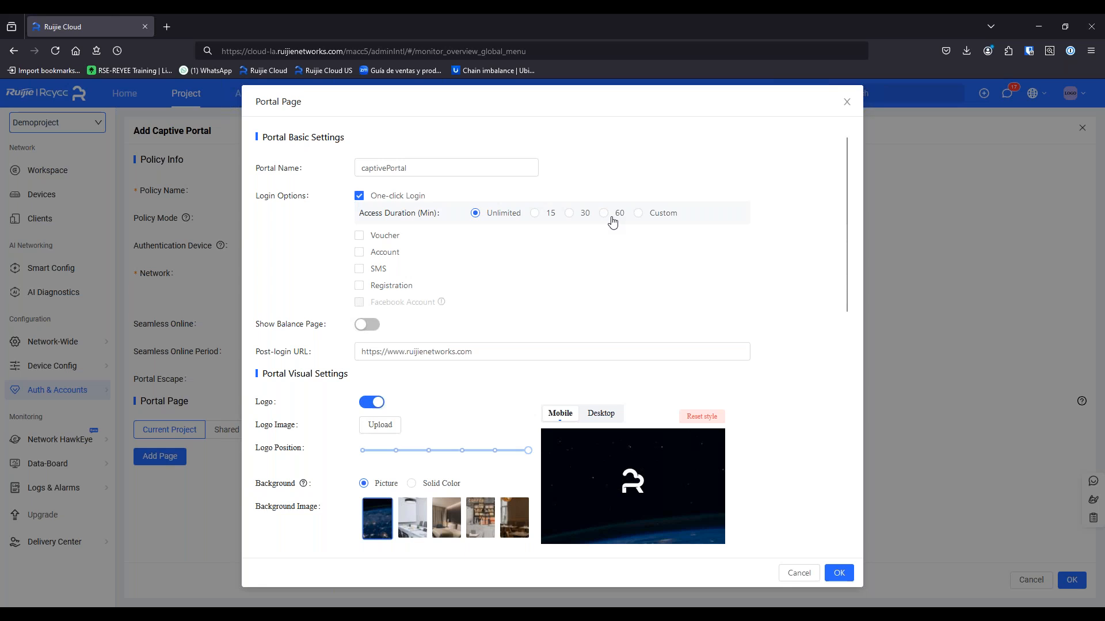
pyautogui.click(604, 214)
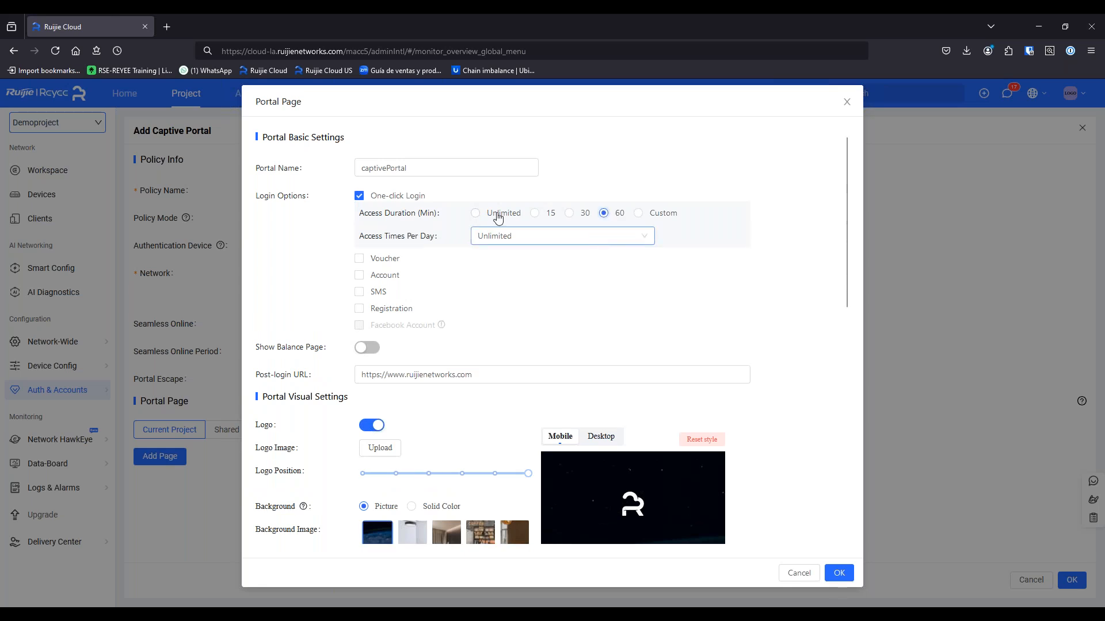
pyautogui.click(475, 214)
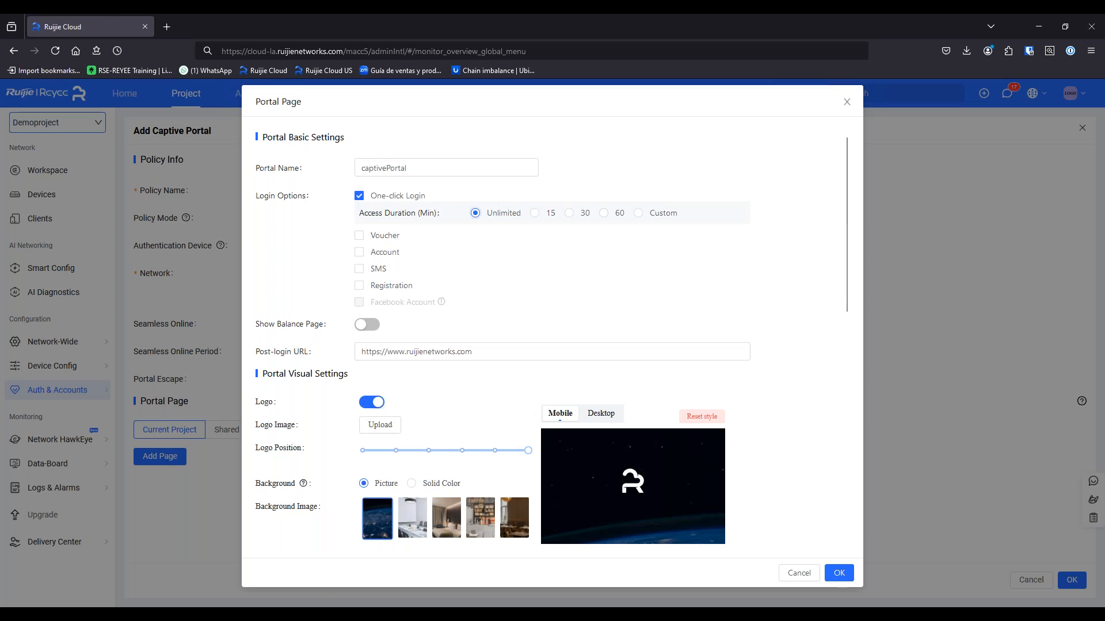
# Enable Registration login with Custom registration fields and open the field editor
pyautogui.click(359, 237)
pyautogui.click(359, 238)
pyautogui.click(359, 257)
pyautogui.click(359, 258)
pyautogui.click(359, 286)
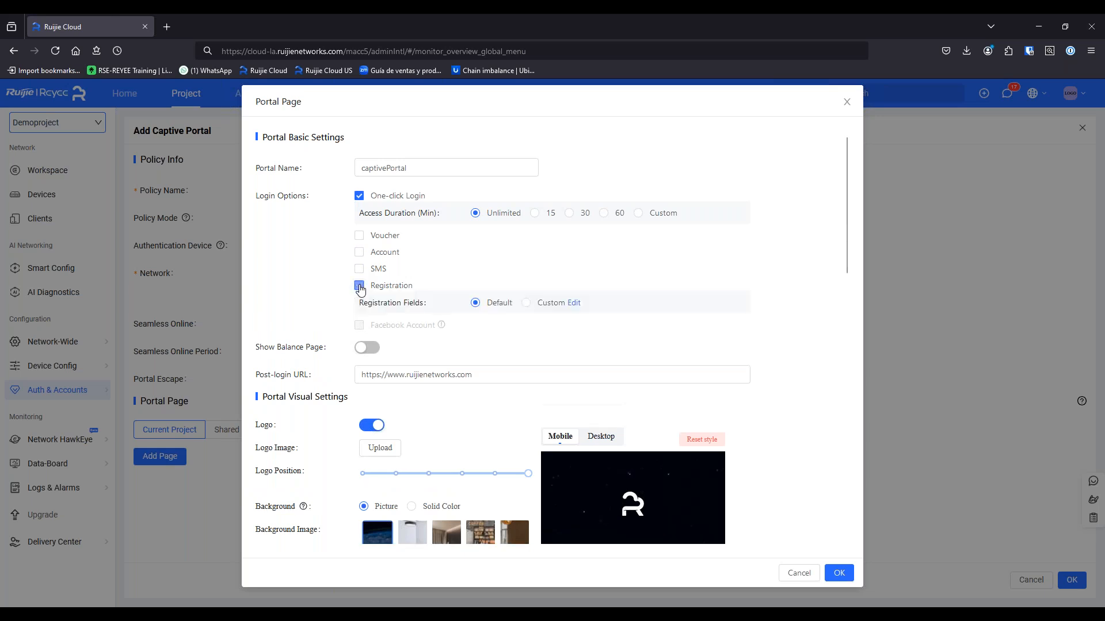
pyautogui.click(526, 303)
pyautogui.click(573, 305)
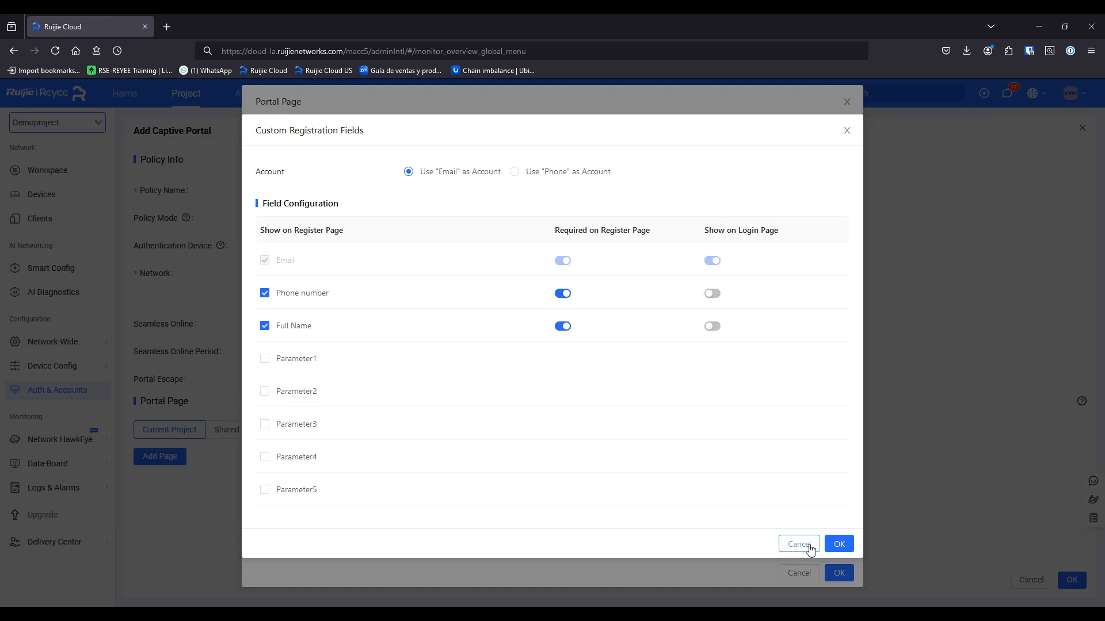
# Discard the custom registration fields and make Voucher the only login option
pyautogui.click(268, 360)
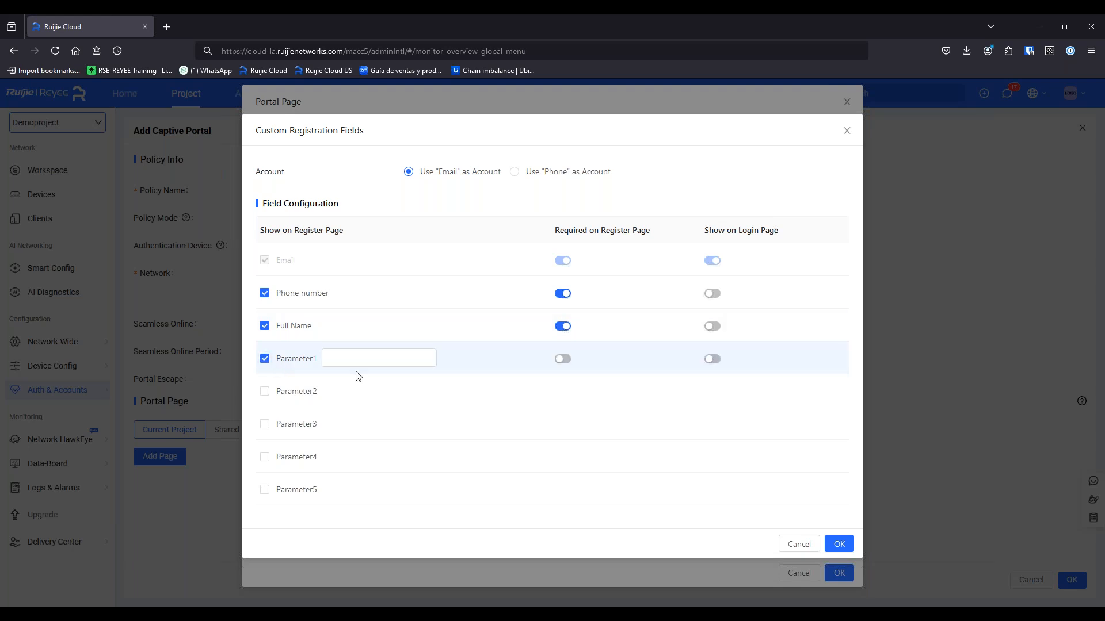
pyautogui.click(363, 357)
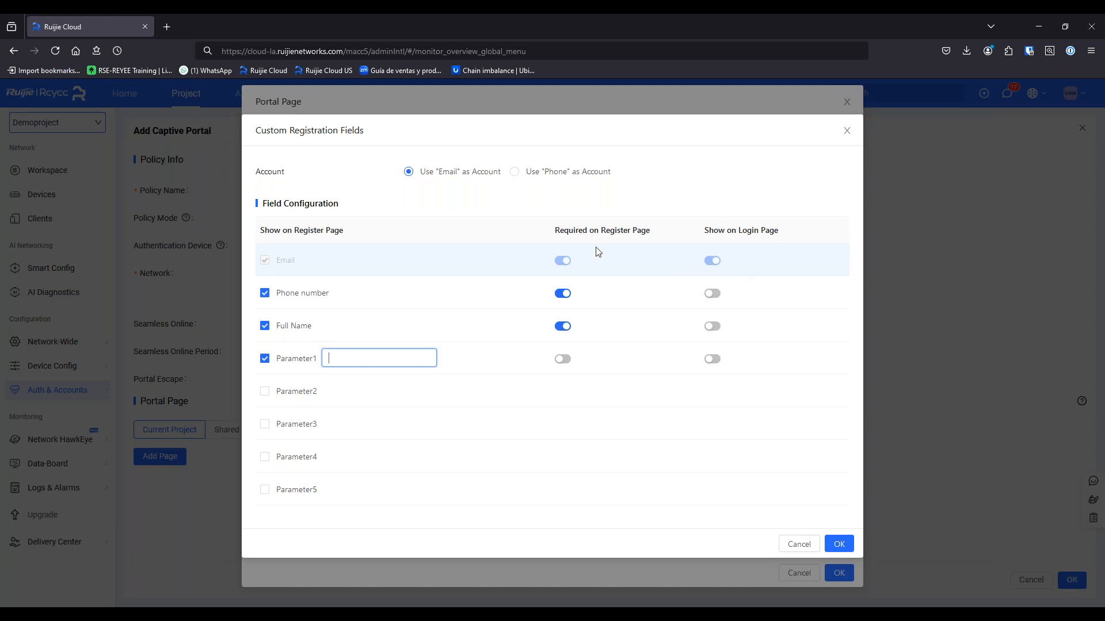
pyautogui.click(801, 545)
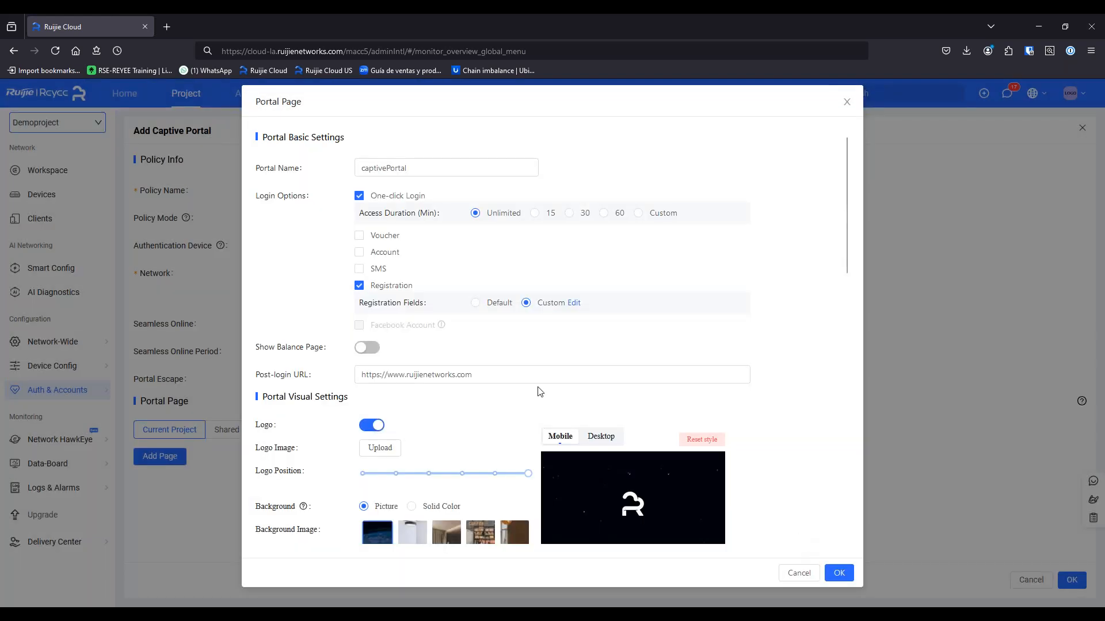
pyautogui.click(359, 285)
pyautogui.click(359, 195)
pyautogui.click(359, 213)
pyautogui.doubleClick(431, 328)
pyautogui.write('epcom.net')
pyautogui.hotkey('shift', 'Left')
pyautogui.hotkey('shift', 'Left')
pyautogui.hotkey('shift', 'Left')
pyautogui.hotkey('shift', 'Left')
pyautogui.press('BackSpace')
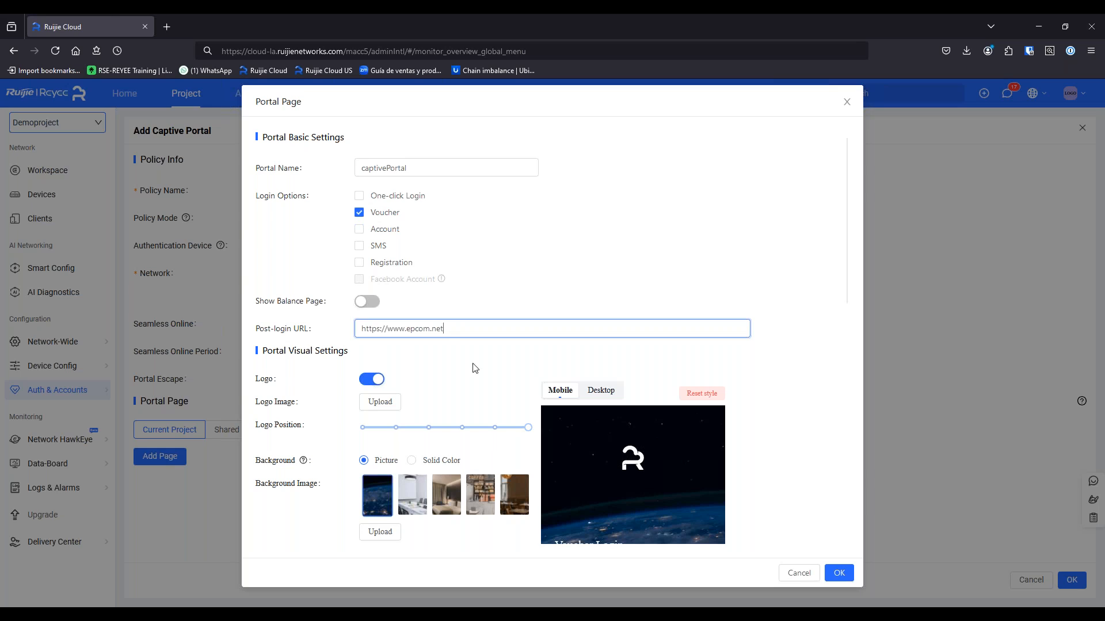
# Choose the café picture as the portal background and check the mobile and desktop previews
pyautogui.scroll(-3, 402, 408)
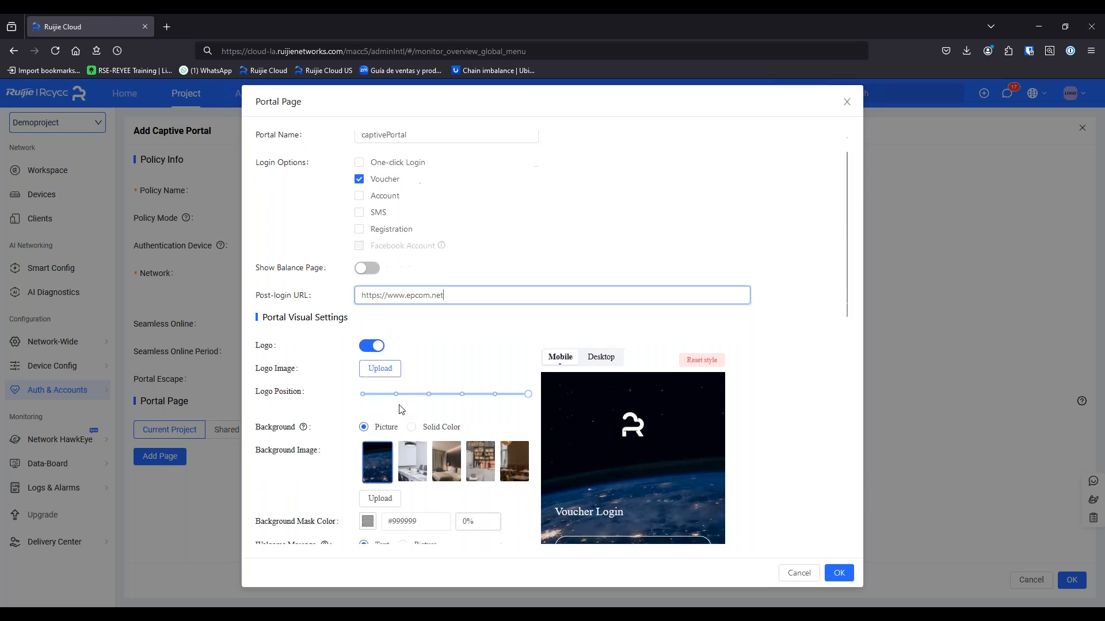
pyautogui.scroll(-3, 424, 326)
pyautogui.click(407, 244)
pyautogui.click(446, 235)
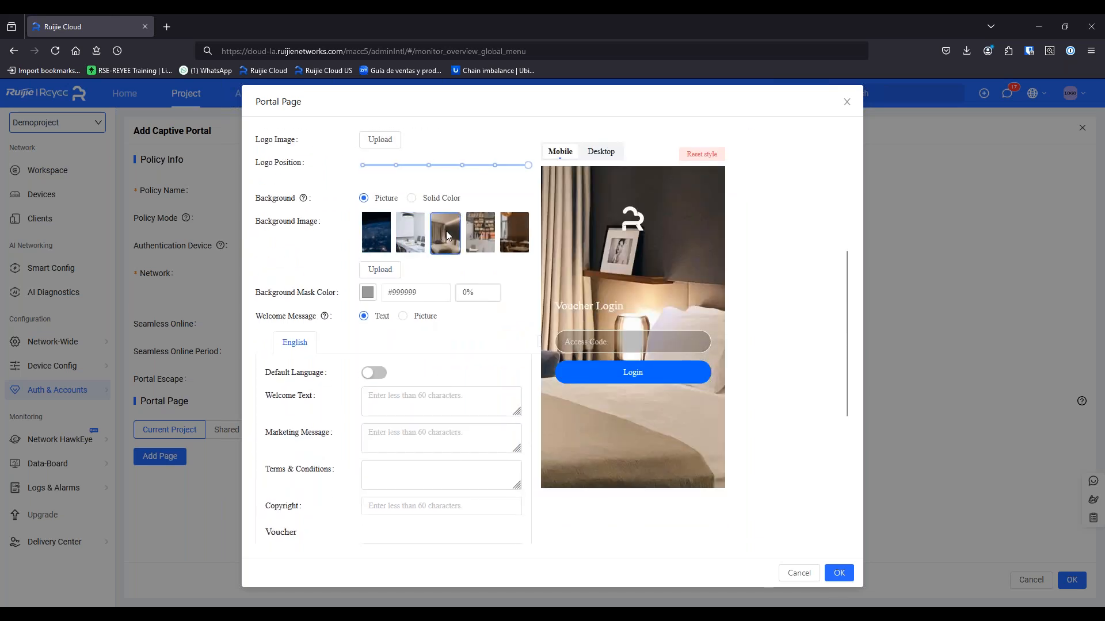
pyautogui.click(485, 241)
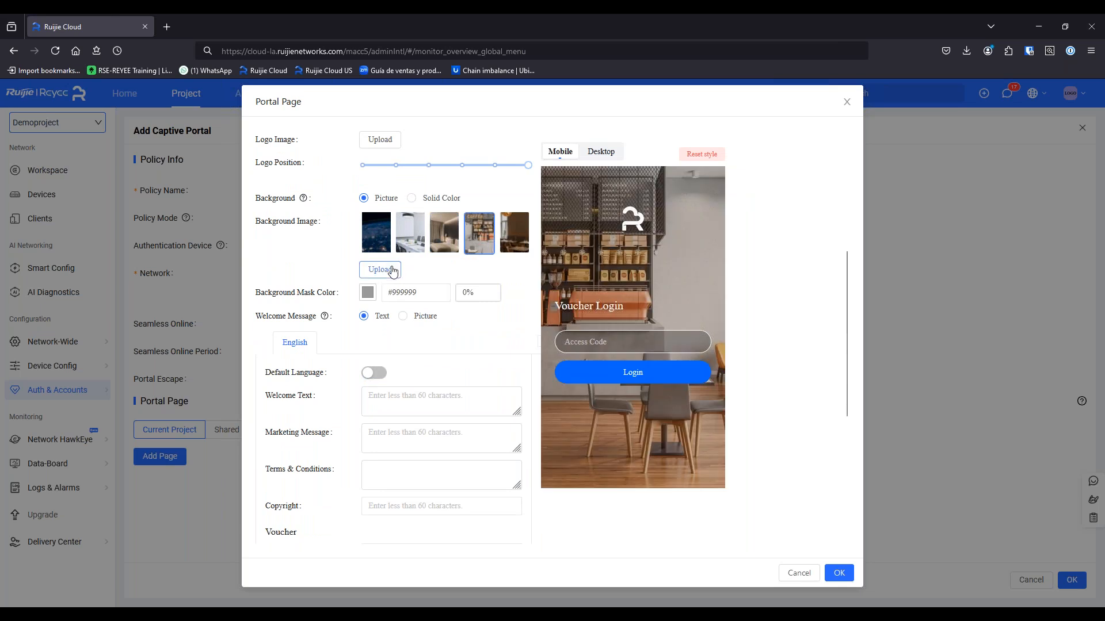
pyautogui.scroll(2, 422, 367)
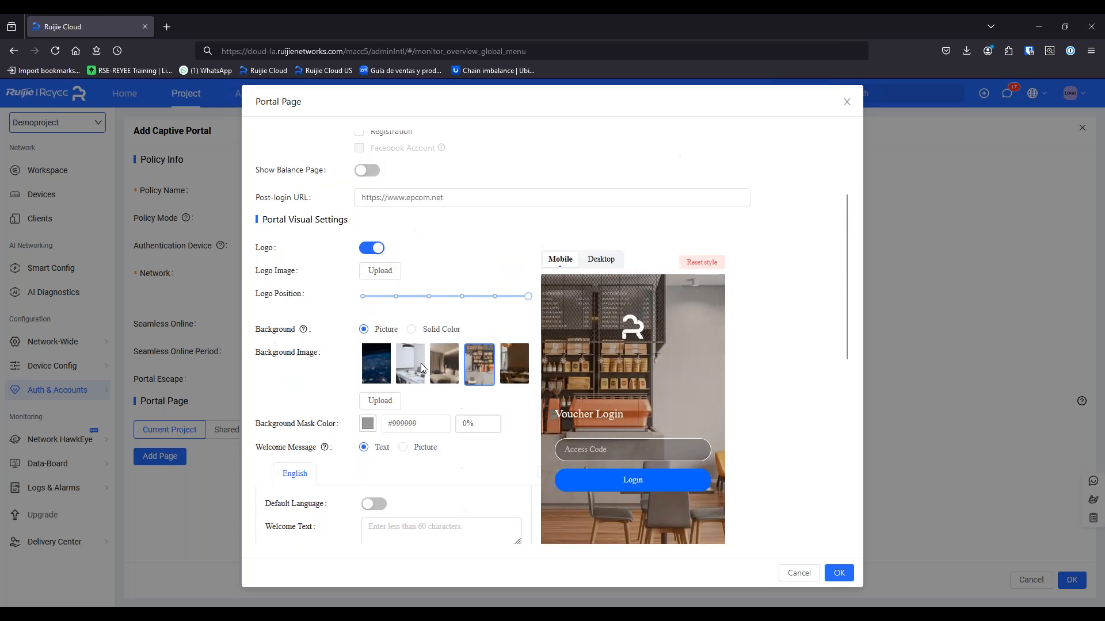
pyautogui.click(609, 263)
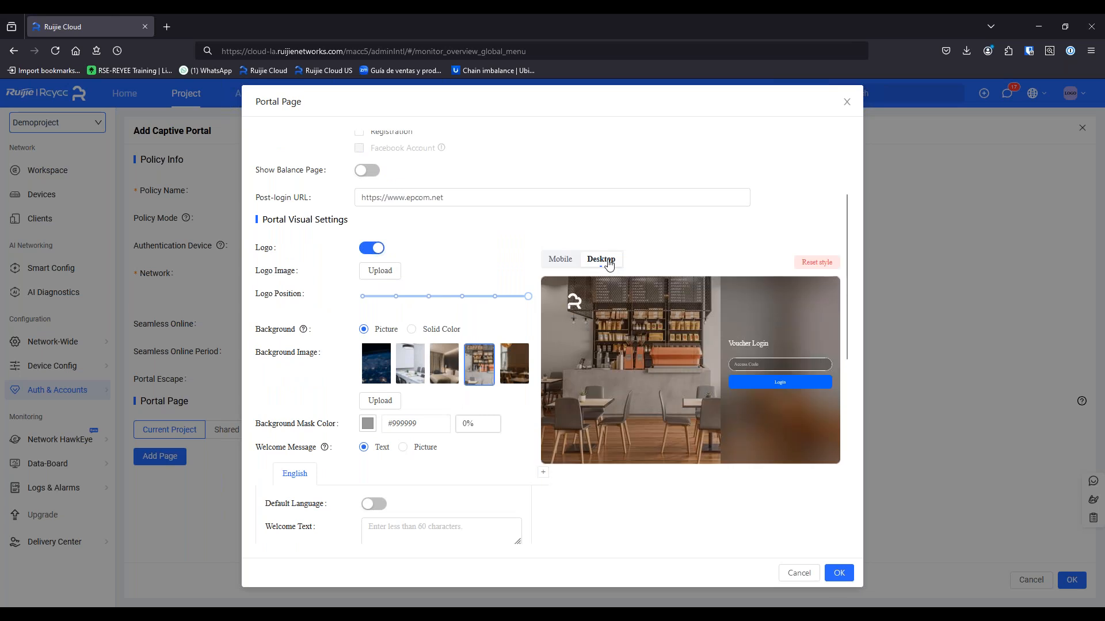
pyautogui.click(561, 259)
pyautogui.click(598, 259)
pyautogui.click(570, 261)
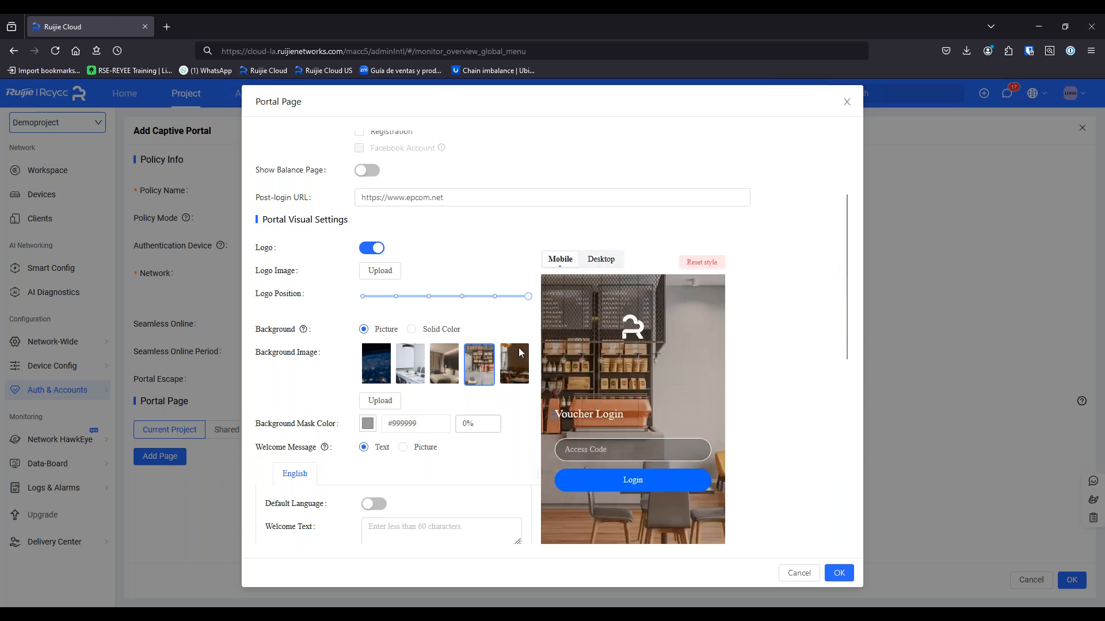
# Leave the login advertisement turned off and save the portal page
pyautogui.scroll(-2, 377, 345)
pyautogui.click(377, 397)
pyautogui.scroll(-4, 377, 397)
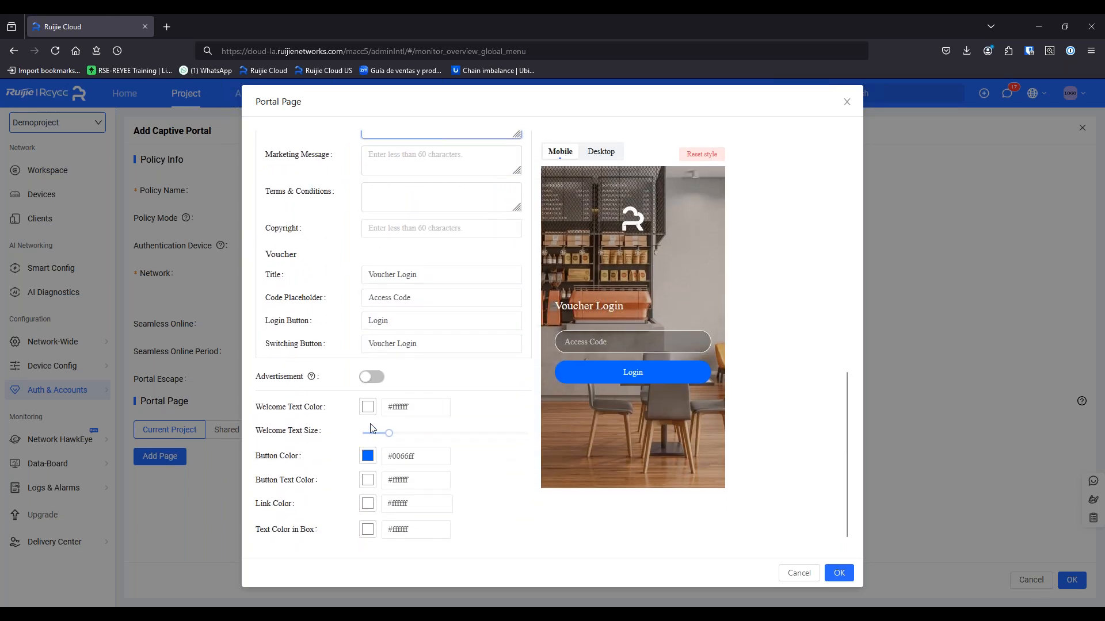
pyautogui.click(371, 377)
pyautogui.scroll(-2, 403, 345)
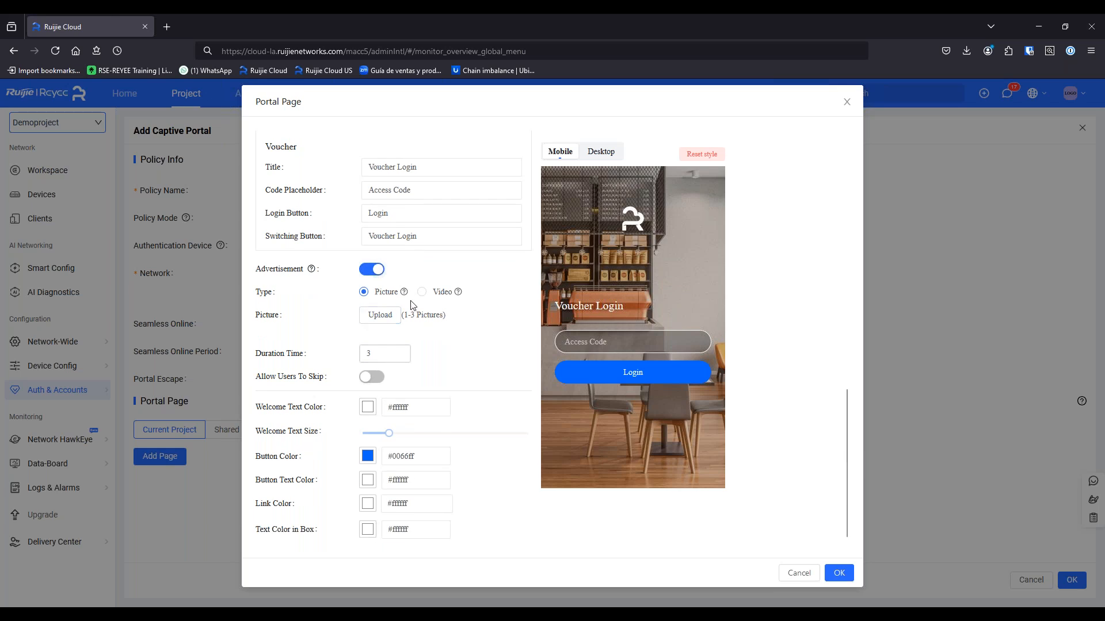
pyautogui.click(433, 292)
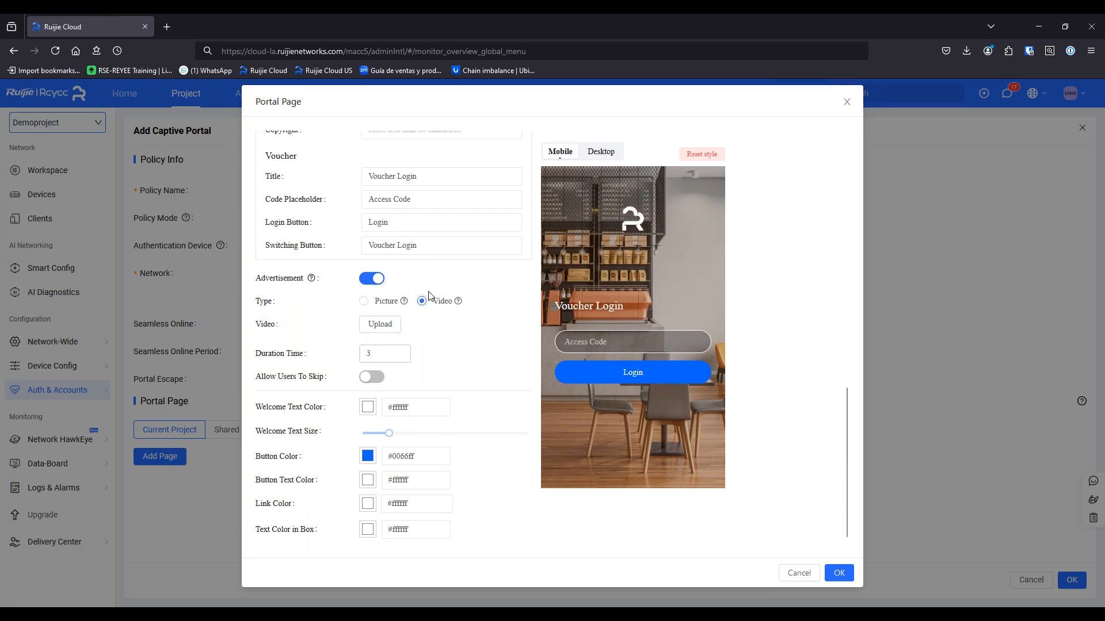
pyautogui.click(372, 302)
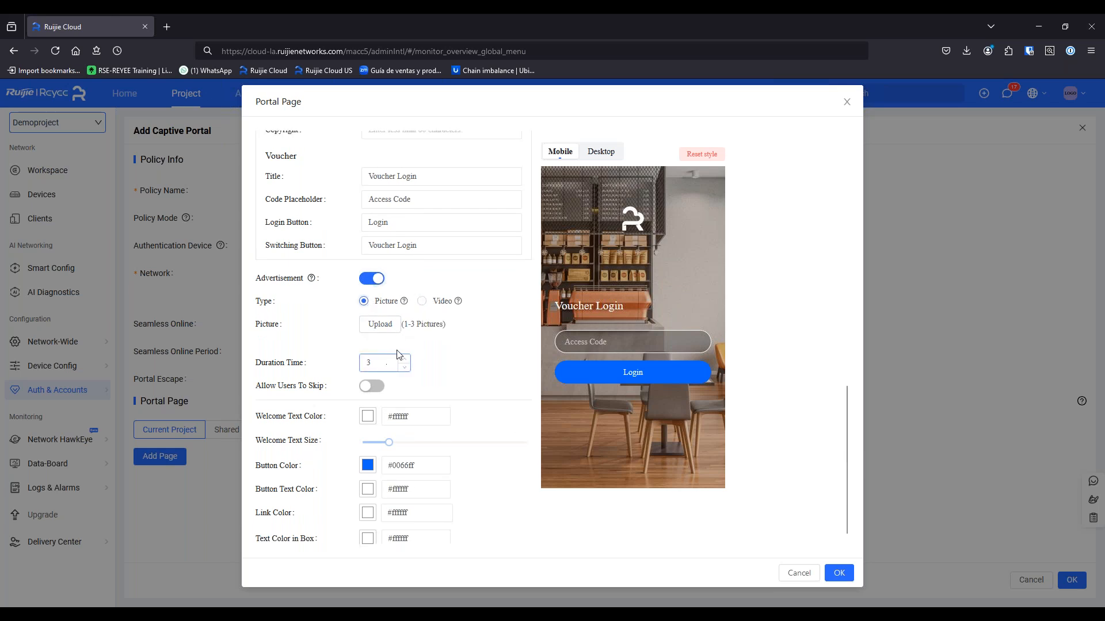
pyautogui.scroll(-1, 405, 371)
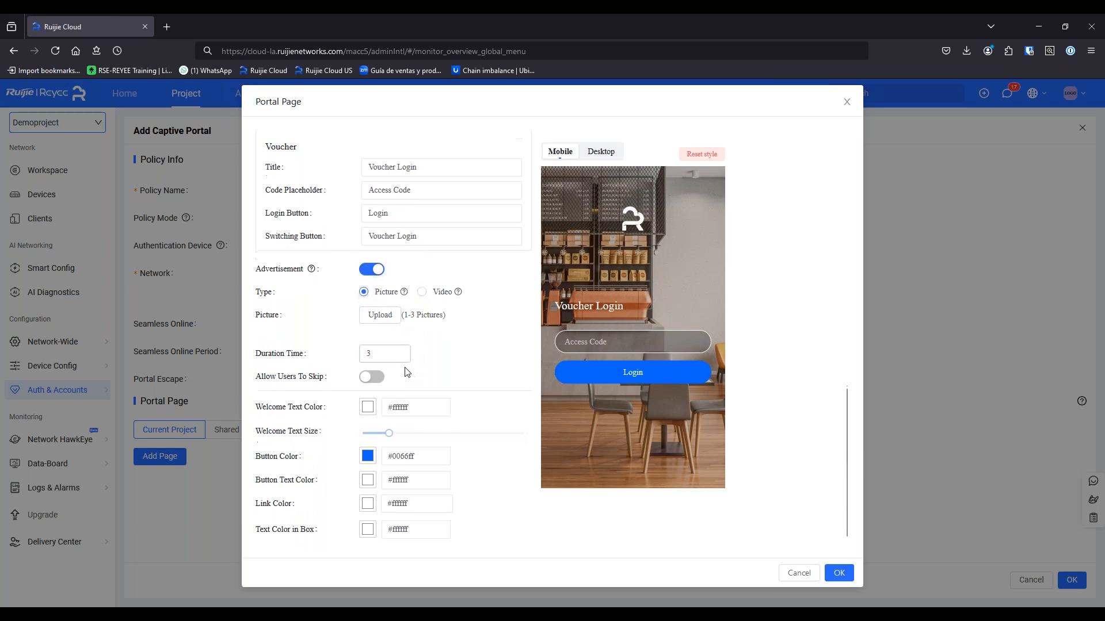
pyautogui.click(372, 380)
pyautogui.click(372, 380)
pyautogui.click(375, 274)
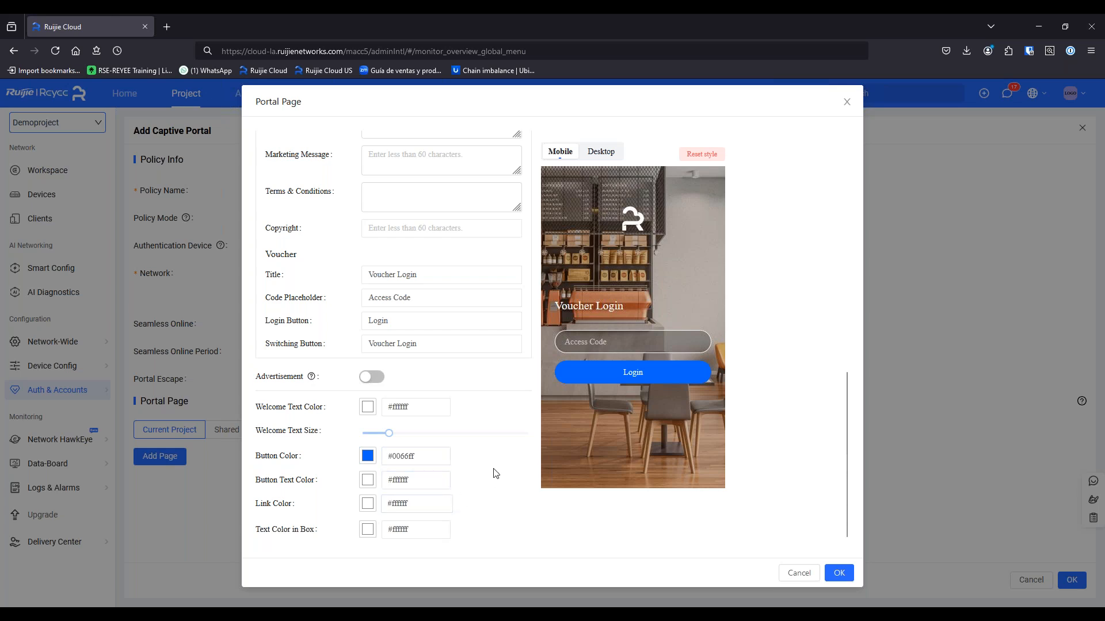
pyautogui.scroll(7, 512, 426)
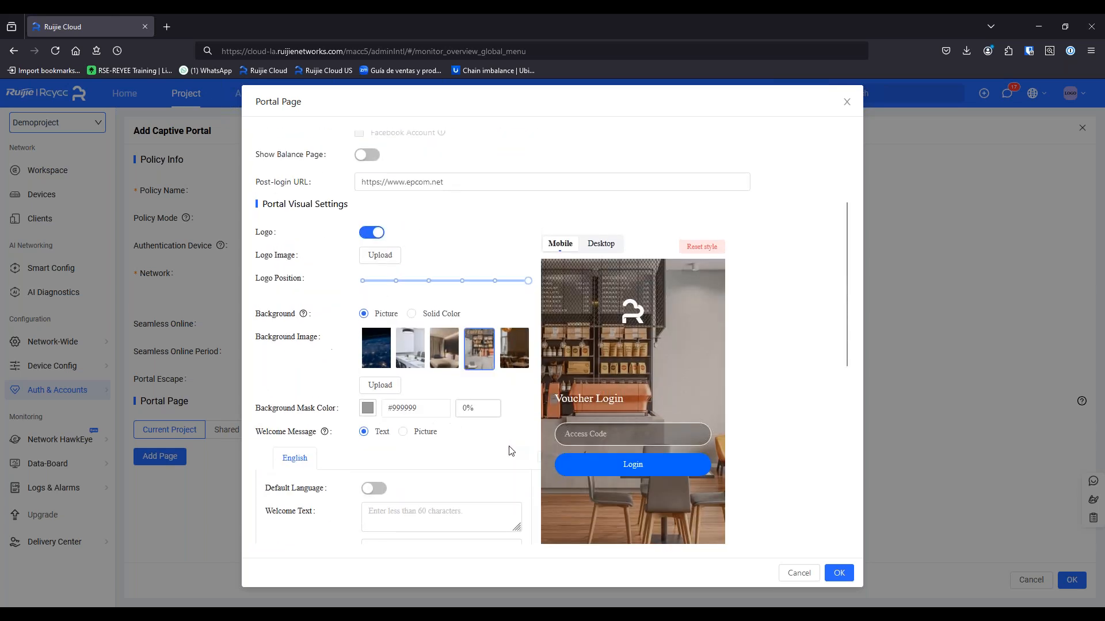
pyautogui.scroll(3, 508, 450)
pyautogui.click(841, 574)
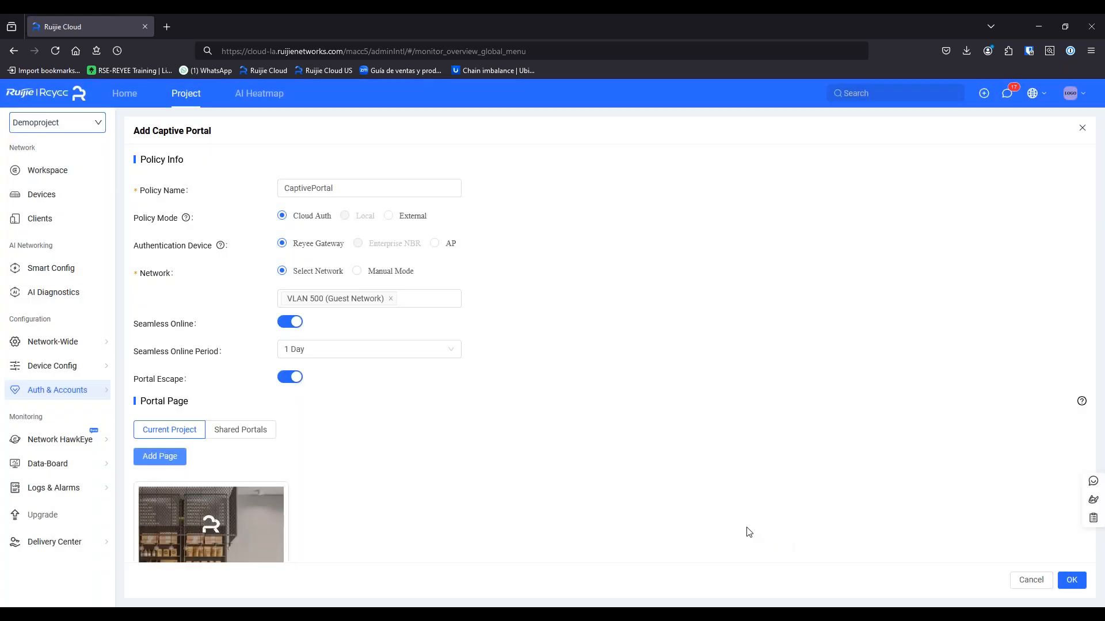
# Attach the new portal page to the CaptivePortal policy and save the policy
pyautogui.click(267, 509)
pyautogui.scroll(-4, 414, 490)
pyautogui.scroll(4, 414, 491)
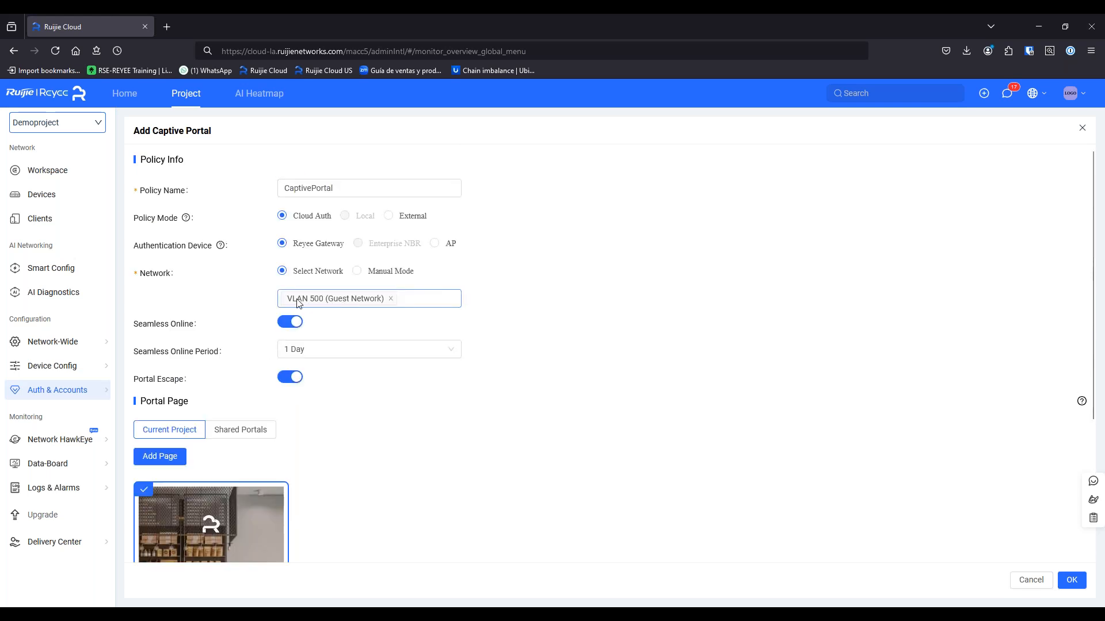
pyautogui.moveTo(309, 306)
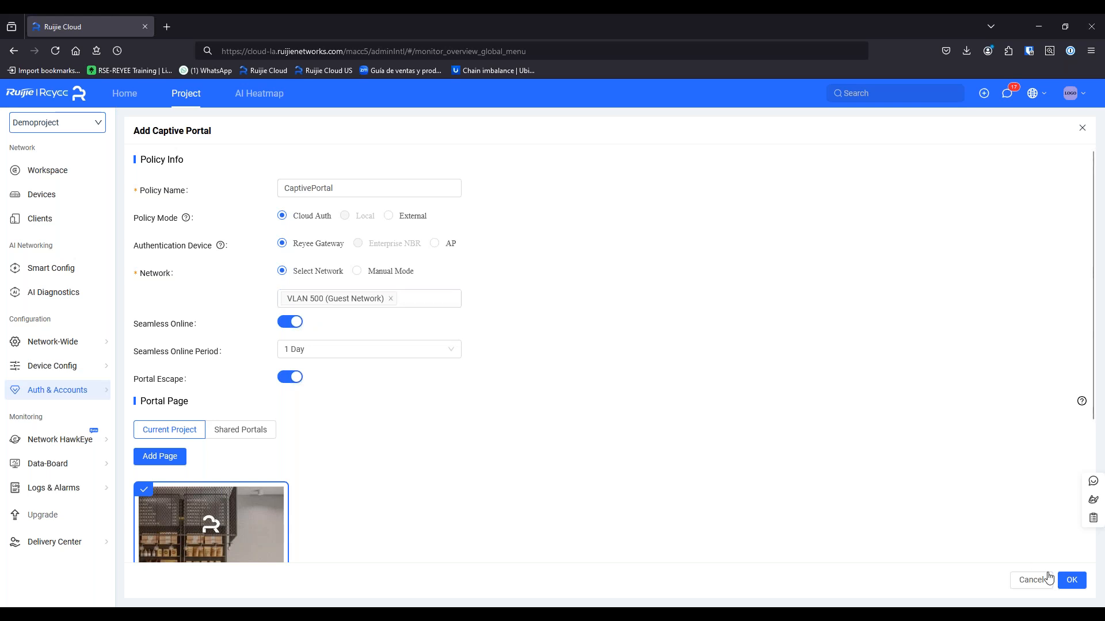
pyautogui.click(1067, 583)
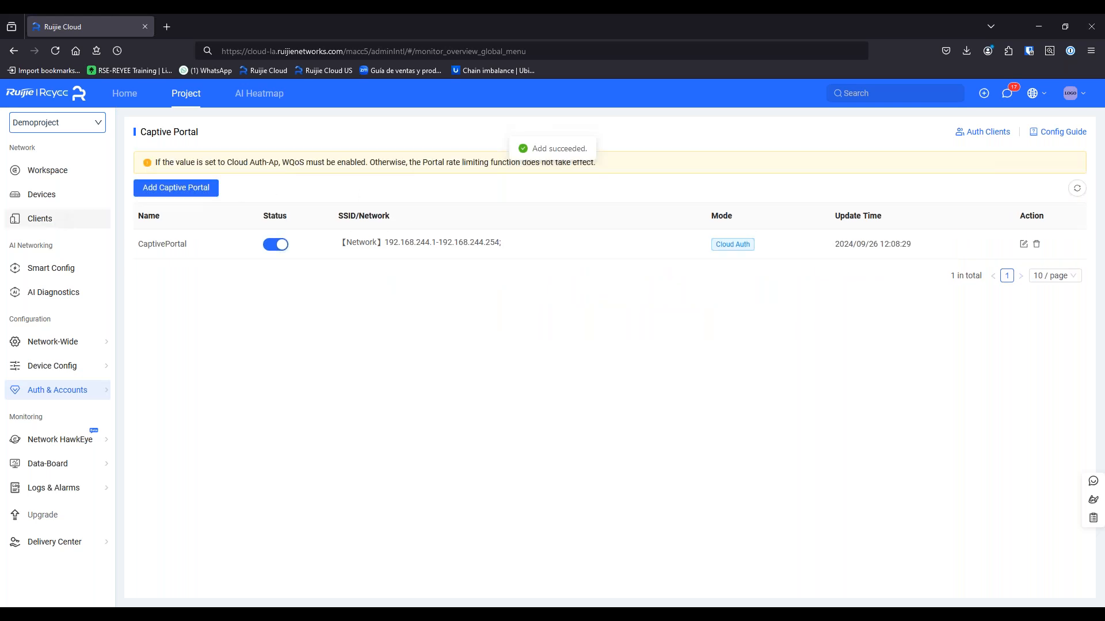
# Set the DemoEpcomGuest SSID to Do Not Encrypt and save it
pyautogui.moveTo(73, 371)
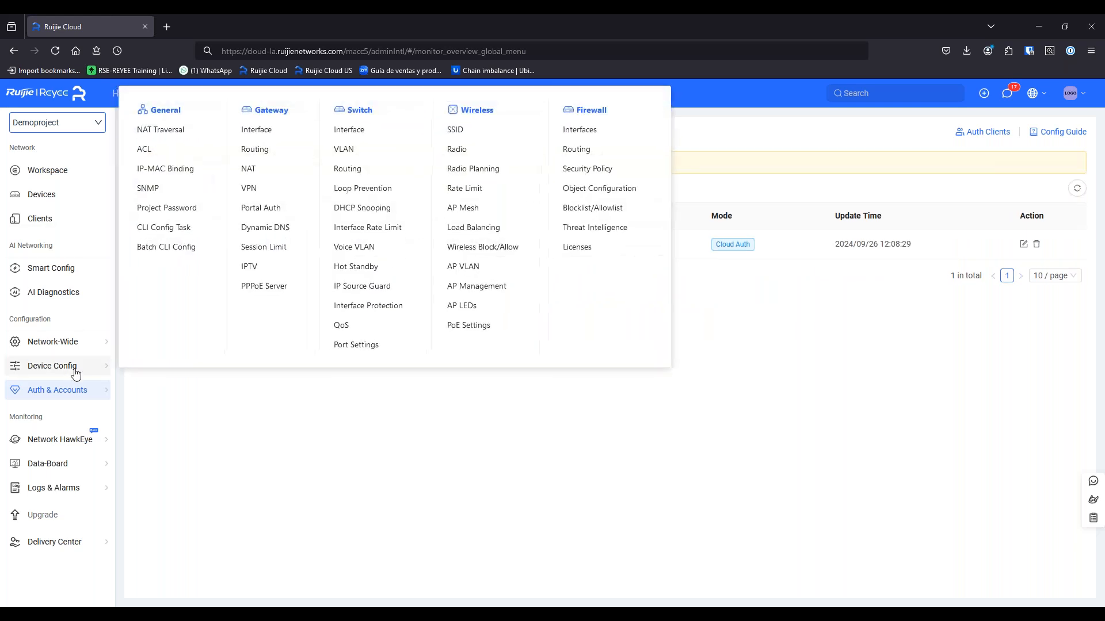
pyautogui.click(455, 129)
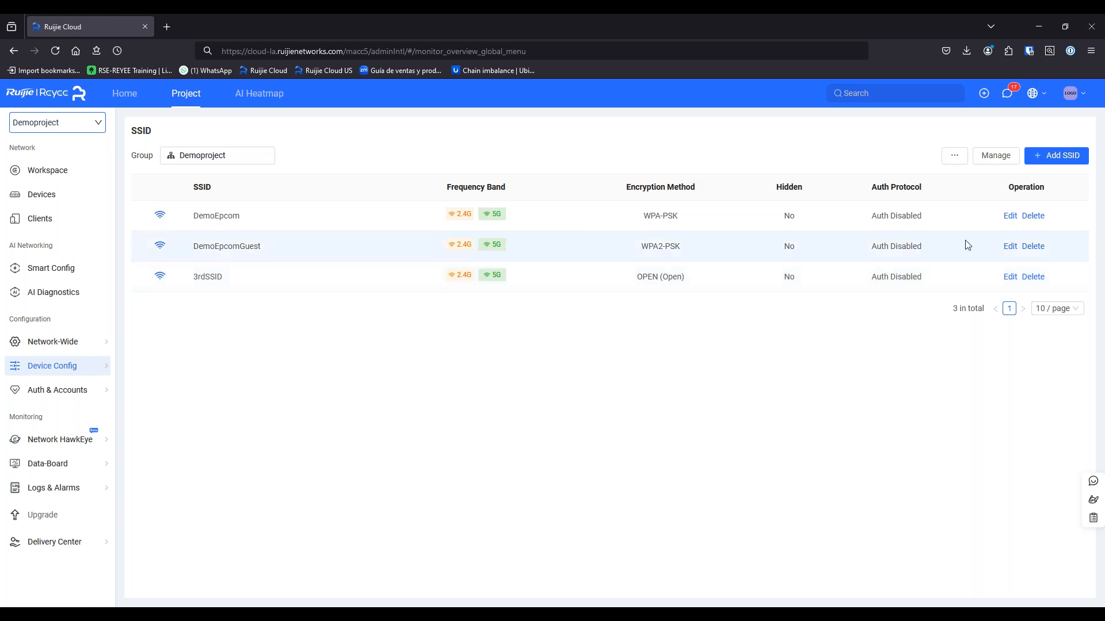
pyautogui.click(1010, 247)
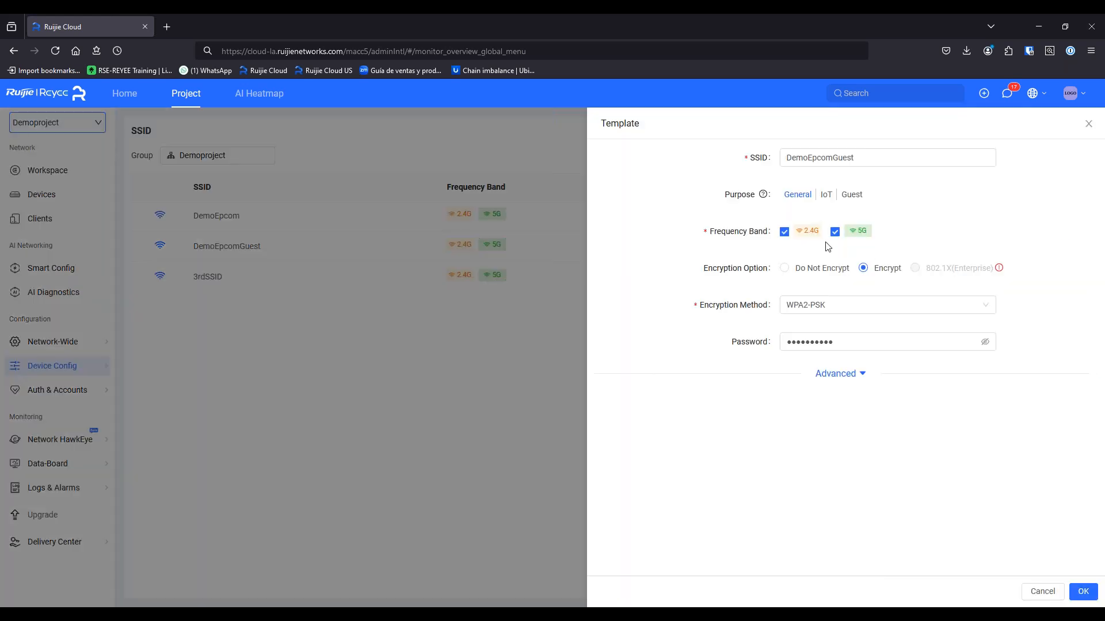
pyautogui.click(788, 269)
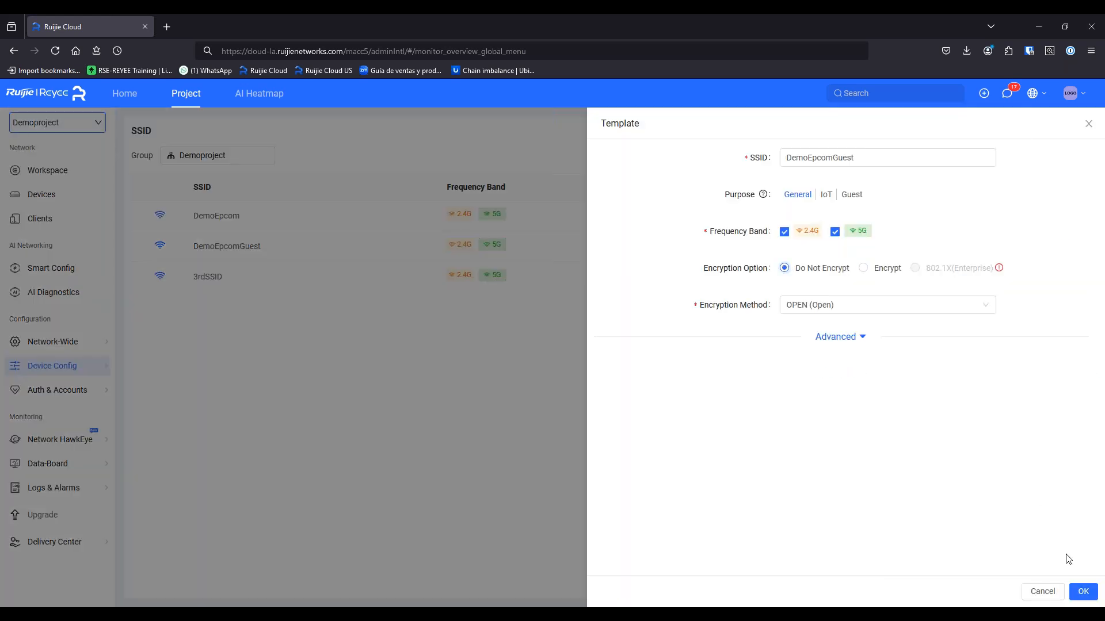
pyautogui.click(1082, 592)
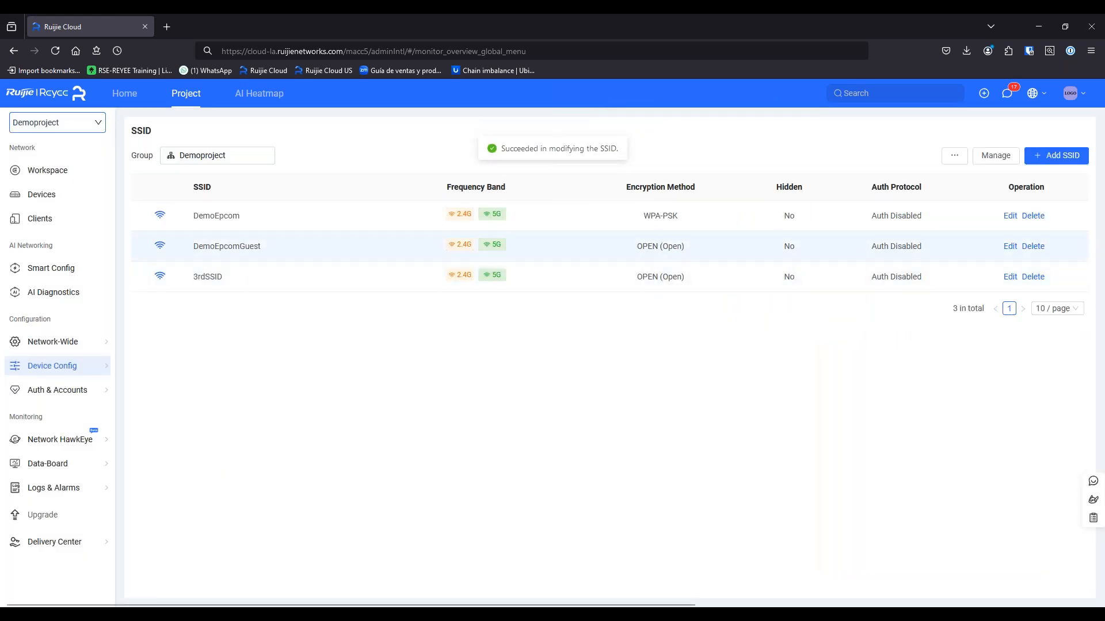
# Check DemoEpcomGuest now shows OPEN, then bring up the mirrored iPad window
pyautogui.moveTo(635, 246); pyautogui.dragTo(685, 264)
pyautogui.click(620, 359)
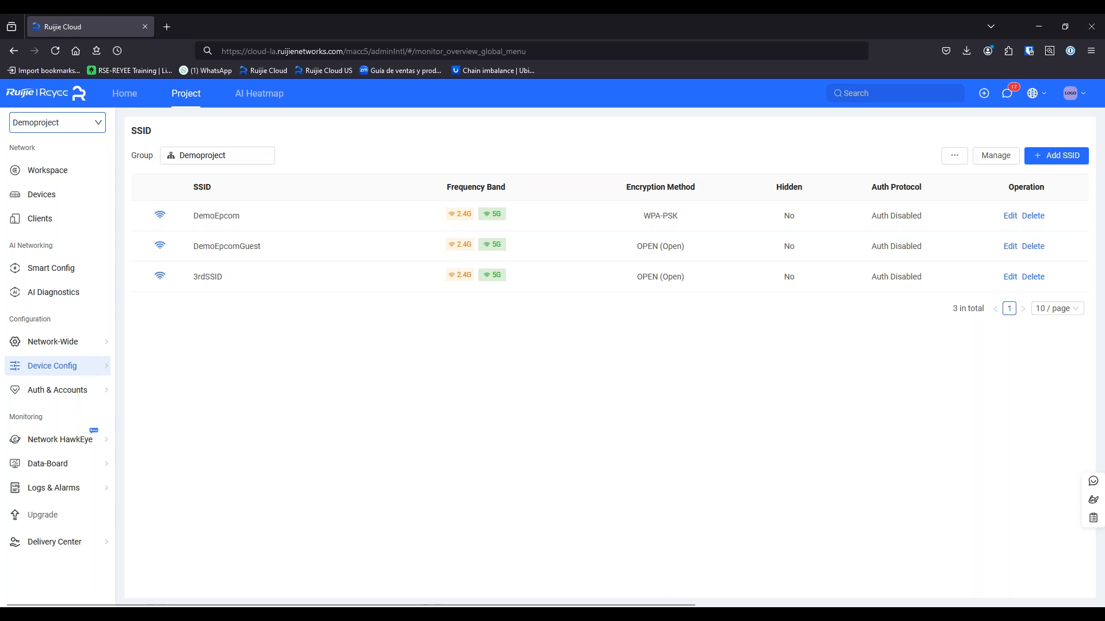
pyautogui.click(732, 615)
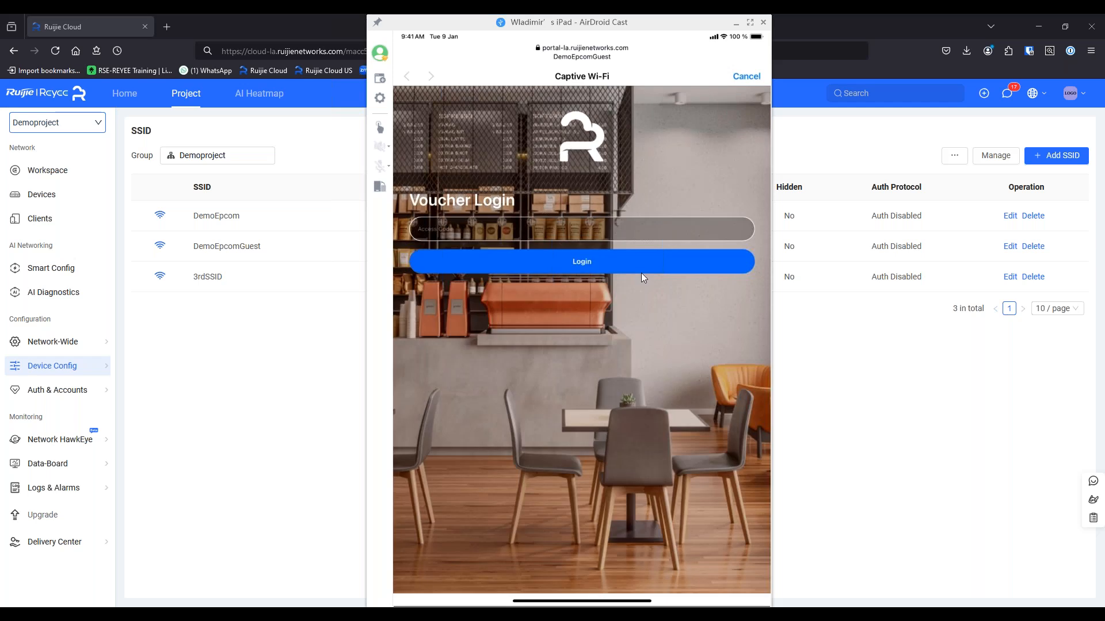
# Leave the iPad's Voucher Login portal view and return to the Ruijie Cloud SSID list
pyautogui.click(941, 418)
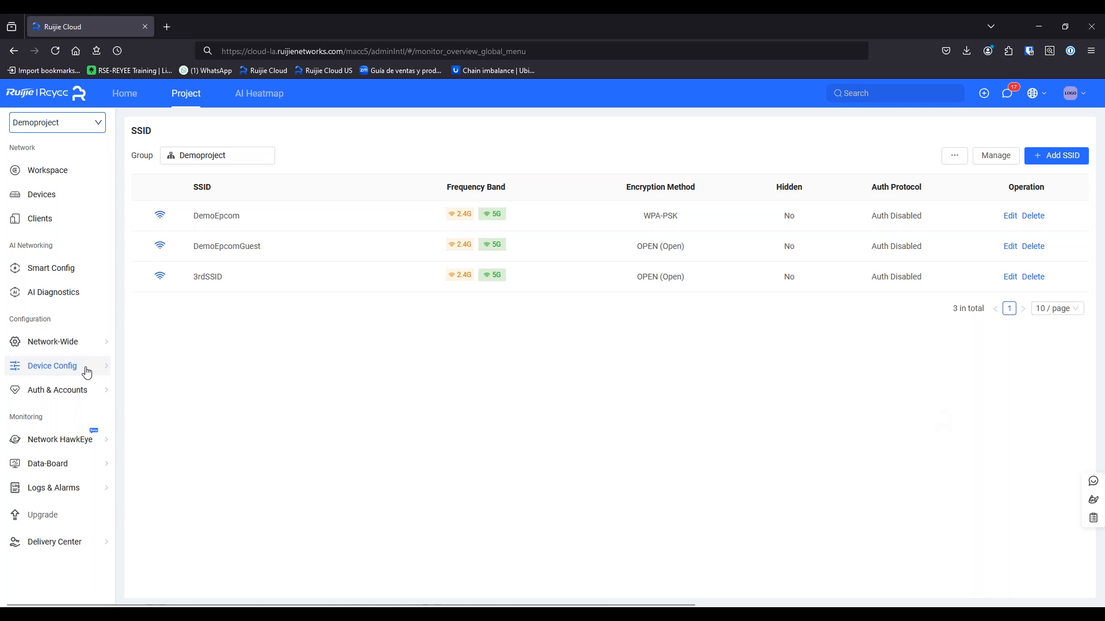
pyautogui.moveTo(87, 372)
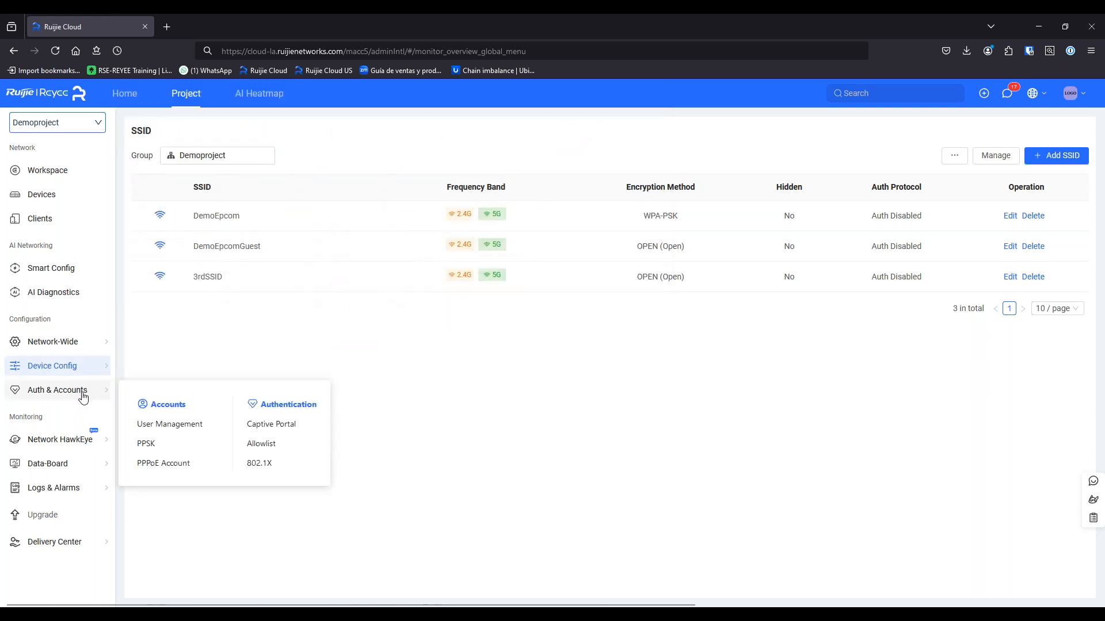
# Add a user group named captiveGroup allowing 2 concurrent devices per user
pyautogui.click(179, 430)
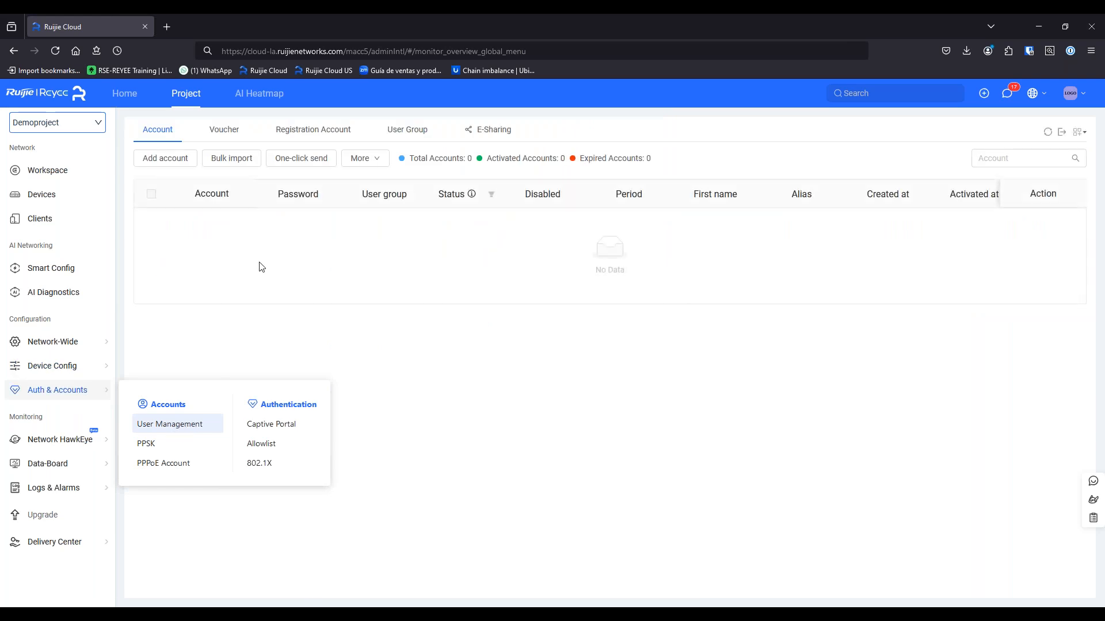
pyautogui.click(224, 130)
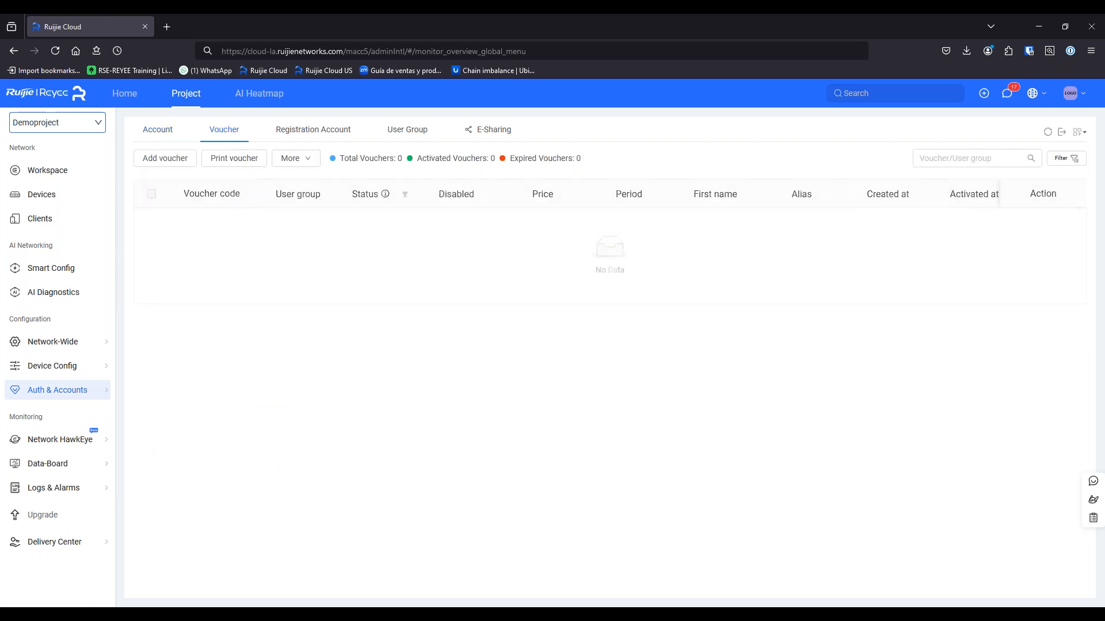
pyautogui.click(401, 131)
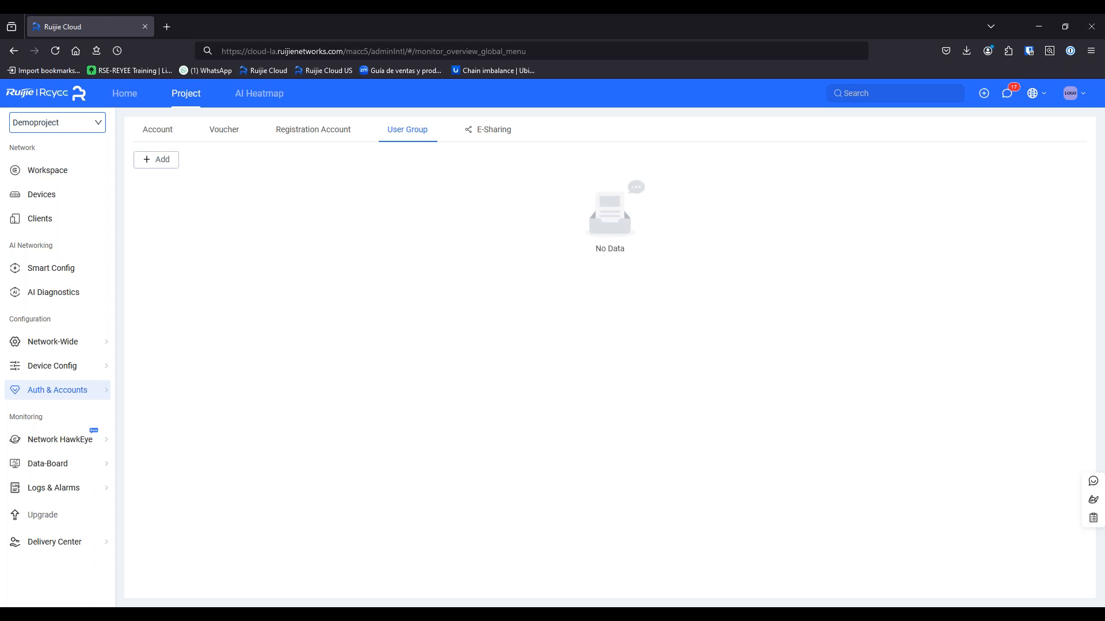
pyautogui.click(164, 162)
pyautogui.click(535, 167)
pyautogui.write('captiveGroup')
pyautogui.click(548, 230)
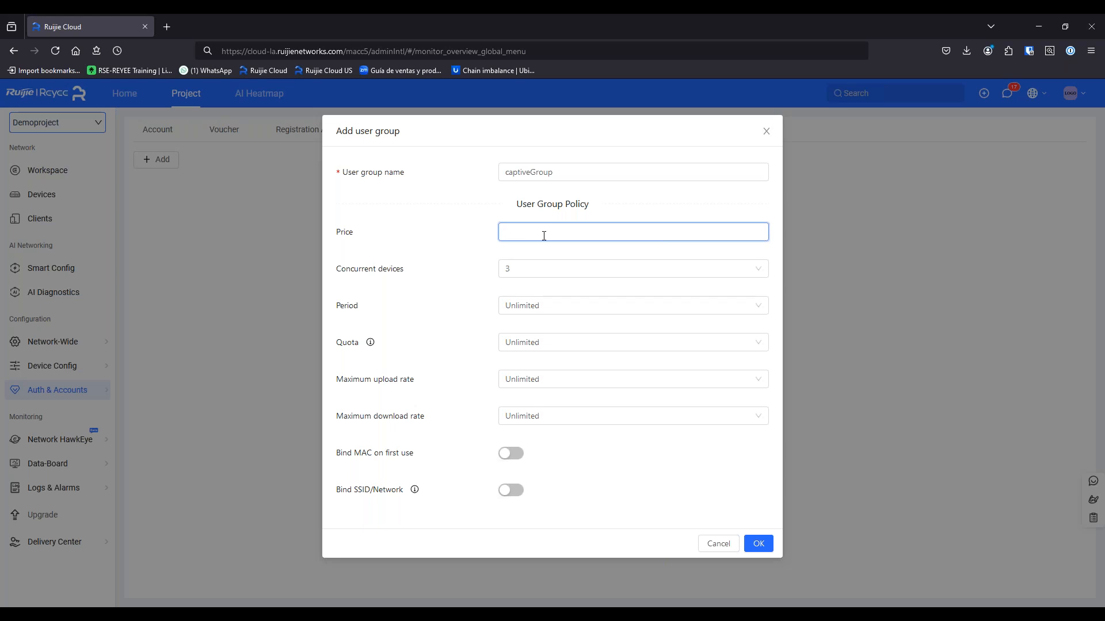
pyautogui.click(535, 275)
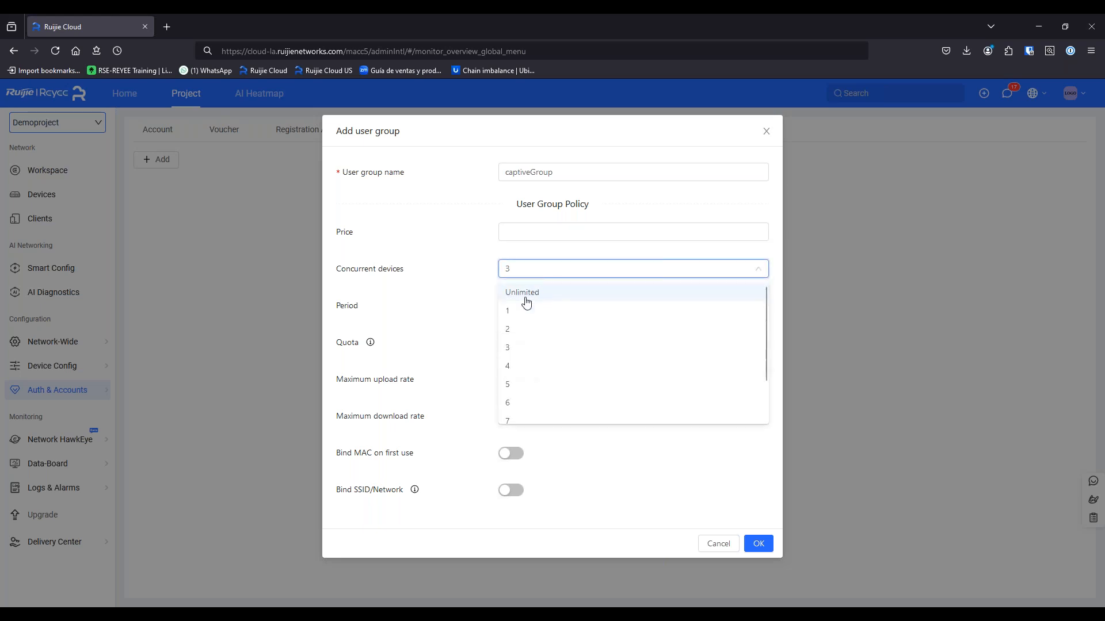
pyautogui.click(515, 328)
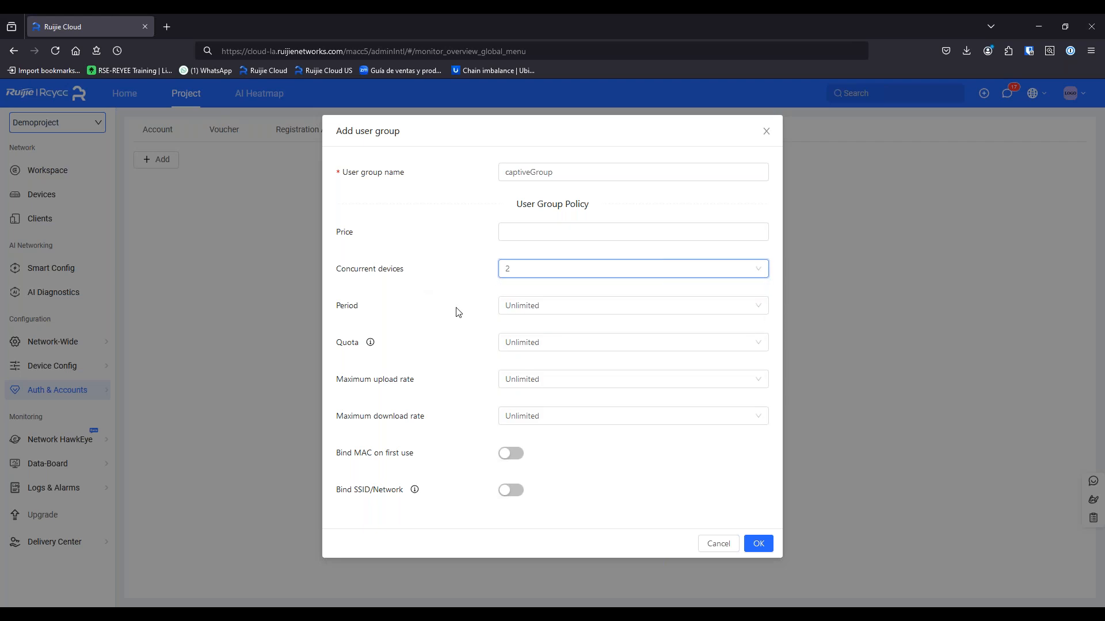
# Give captiveGroup unlimited period, 2 GB quota, 5 Mbps up, 10 Mbps down, bound to VLAN500, and save
pyautogui.click(540, 308)
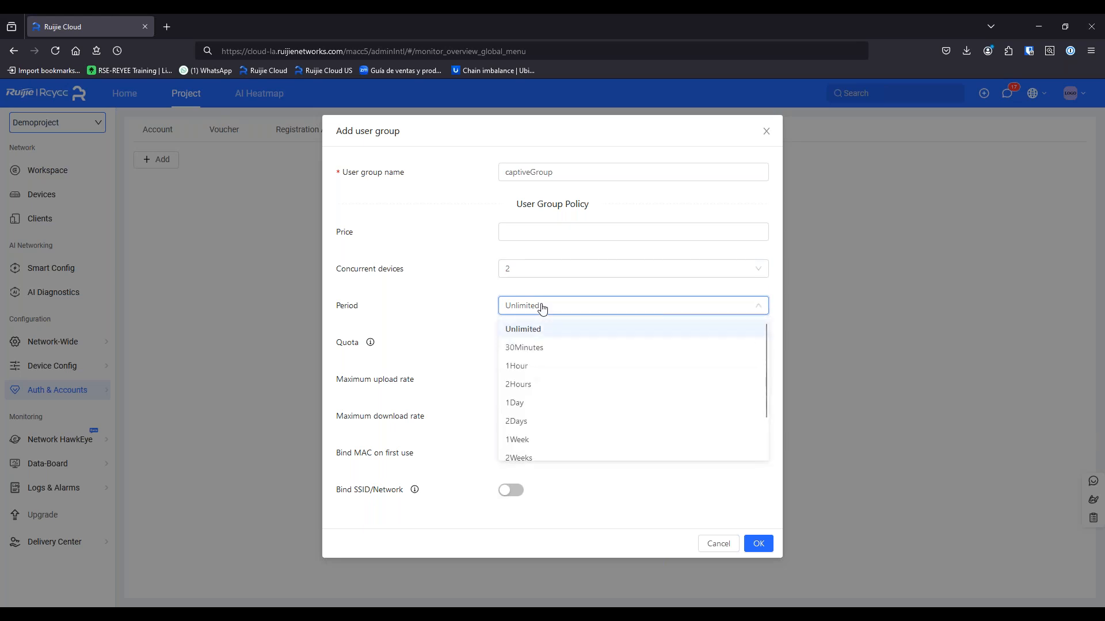
pyautogui.click(544, 309)
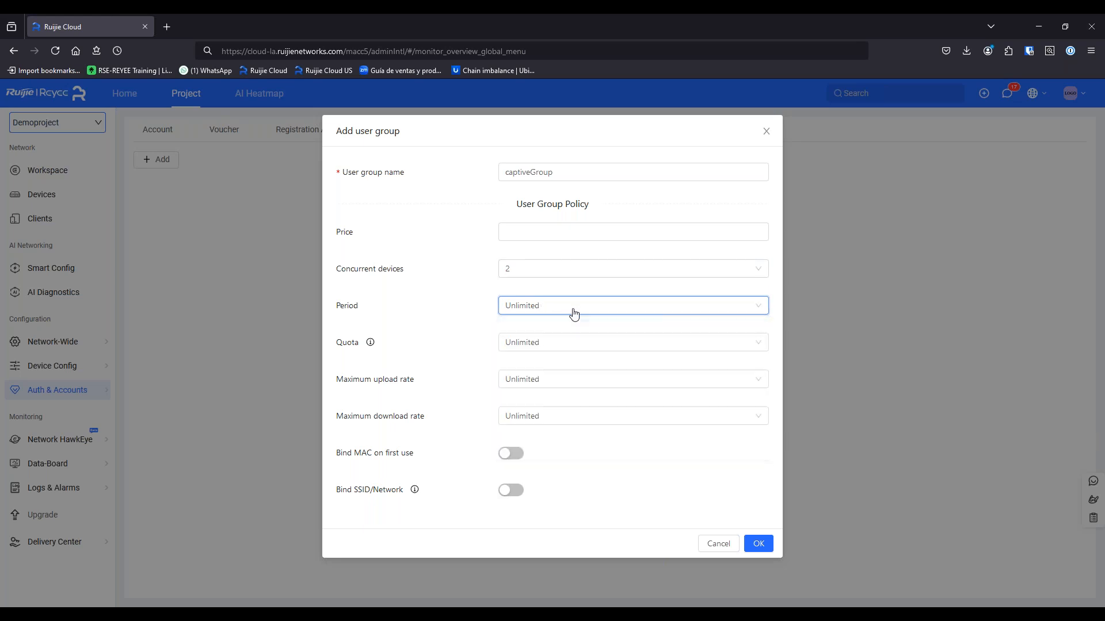
pyautogui.click(526, 345)
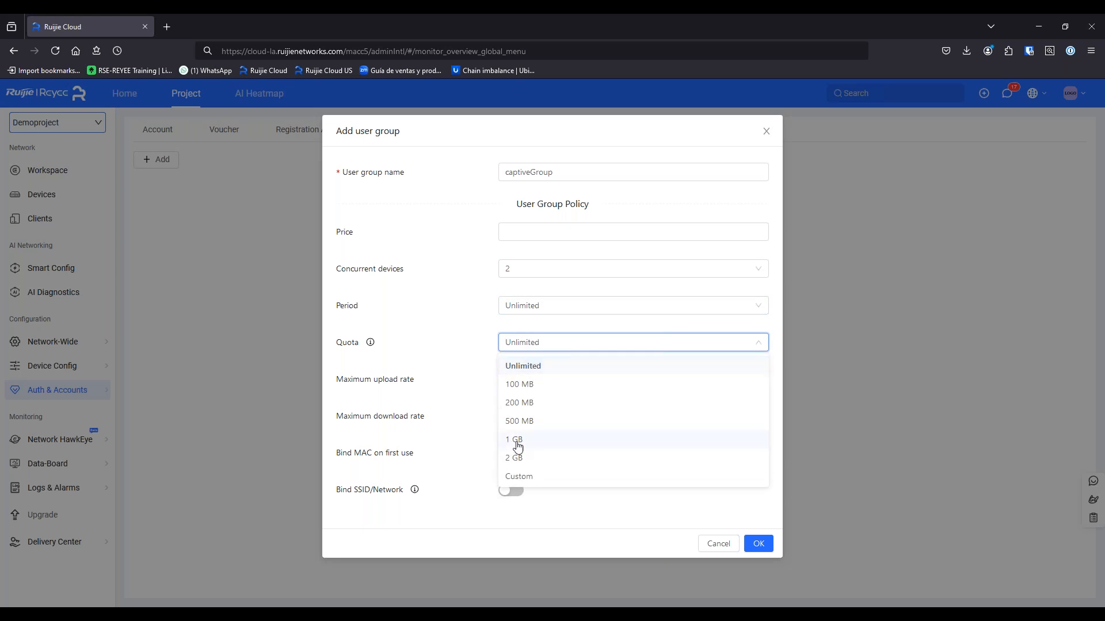
pyautogui.click(523, 458)
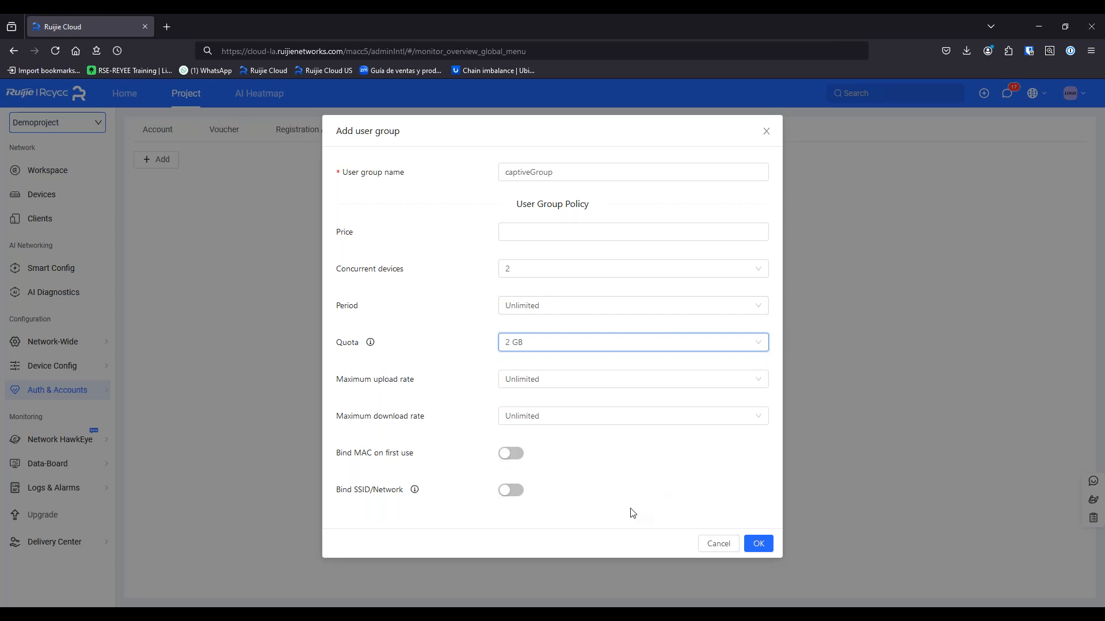
pyautogui.click(525, 387)
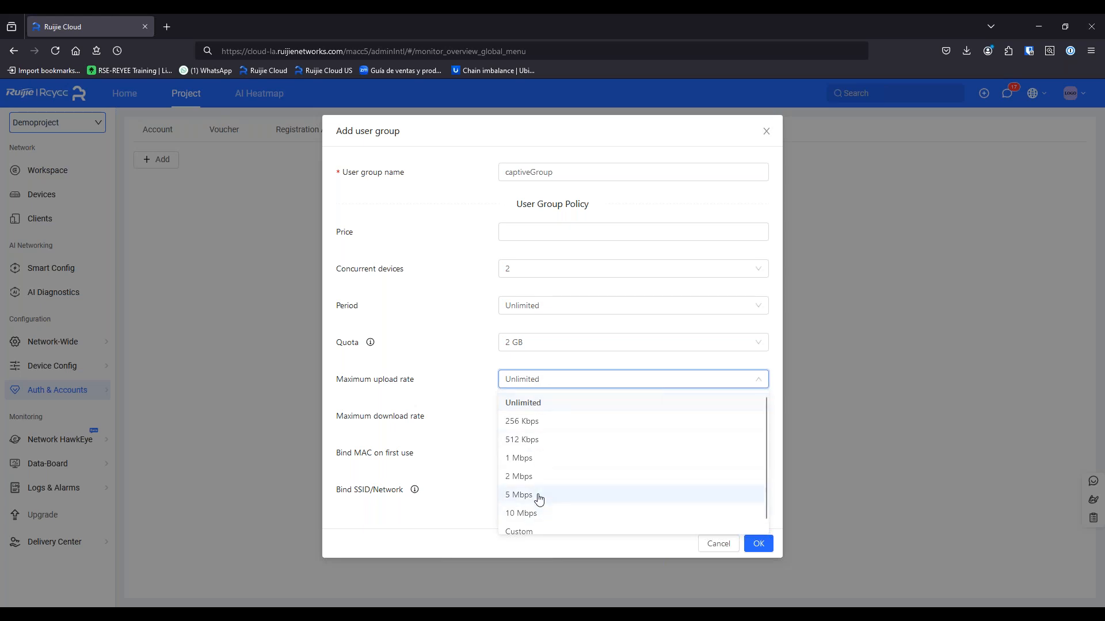
pyautogui.click(539, 498)
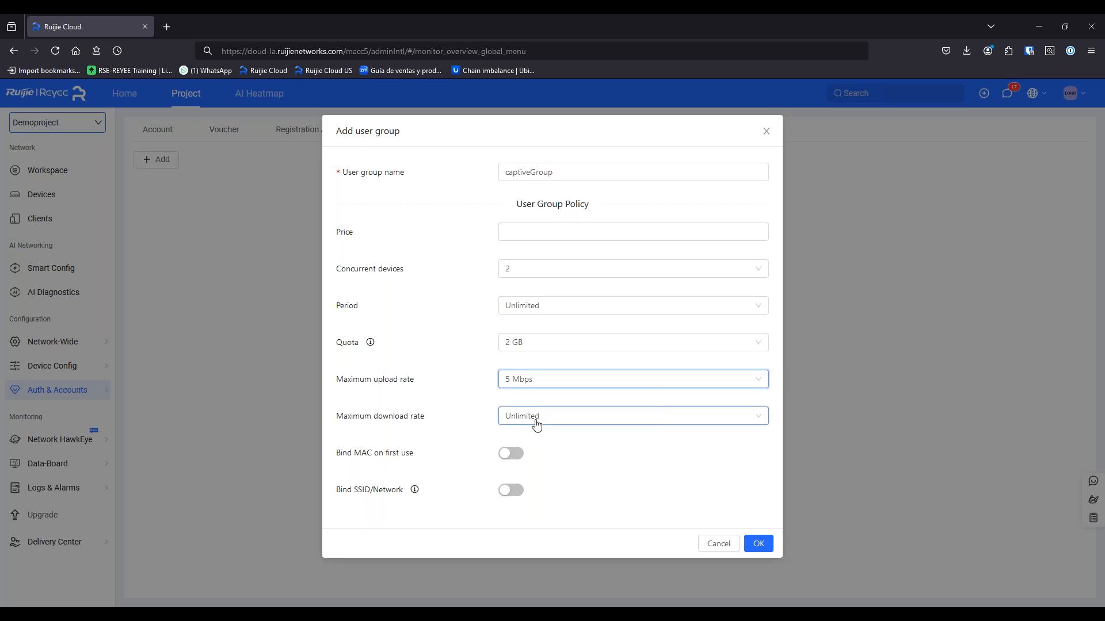
pyautogui.click(536, 424)
pyautogui.click(532, 551)
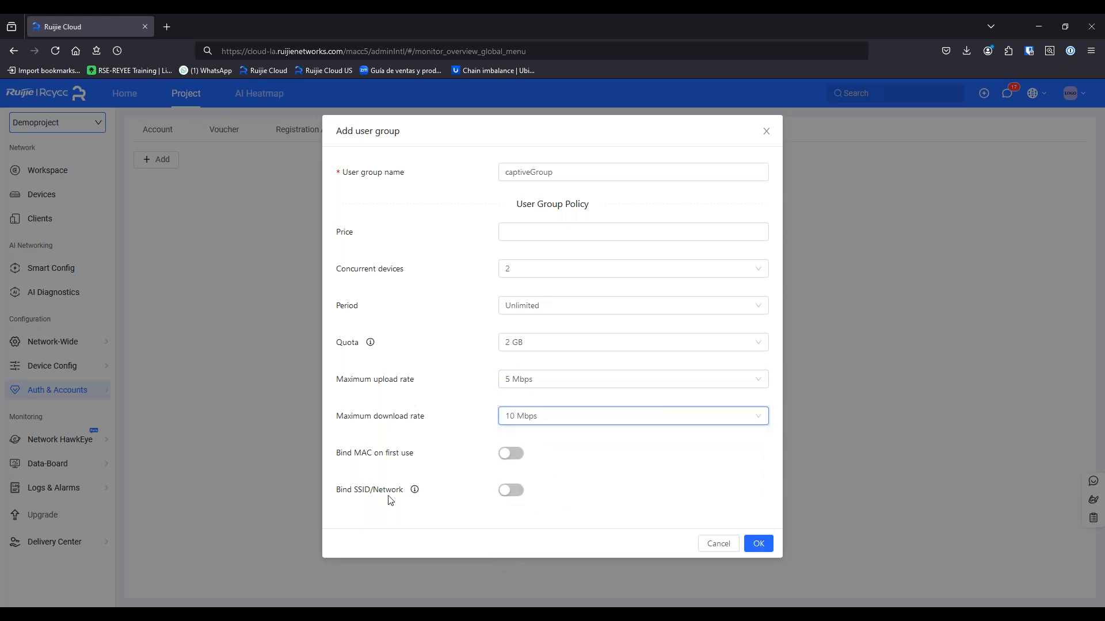
pyautogui.click(517, 494)
pyautogui.click(547, 499)
pyautogui.click(607, 522)
pyautogui.click(756, 553)
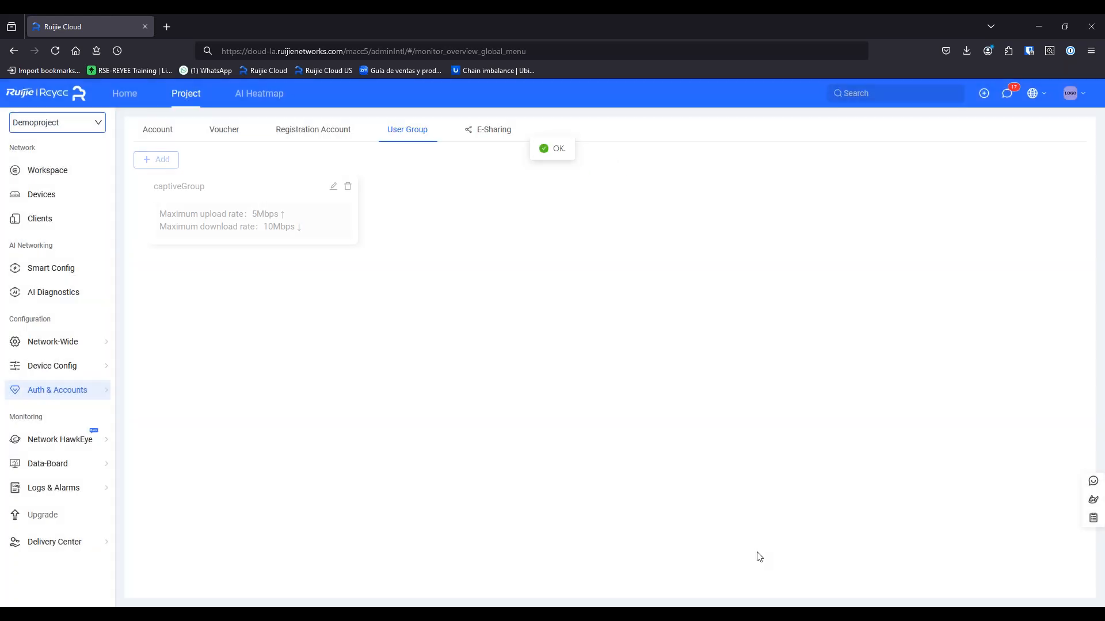
# Start a batch of 5 new vouchers assigned to the captiveGroup user group
pyautogui.click(223, 132)
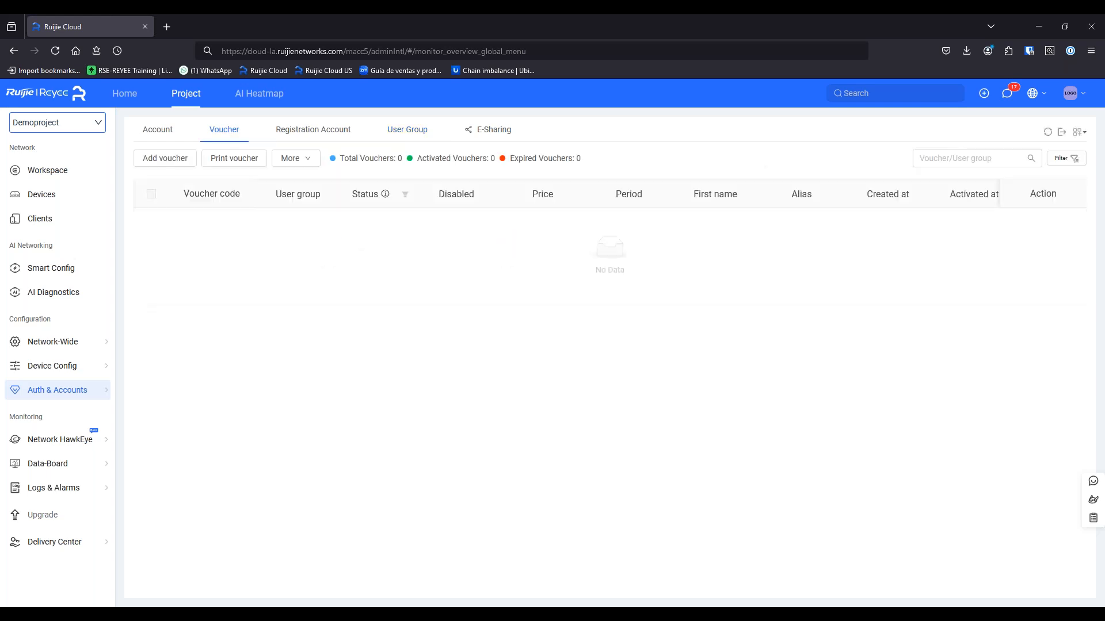
pyautogui.click(166, 160)
pyautogui.click(503, 292)
pyautogui.write('5')
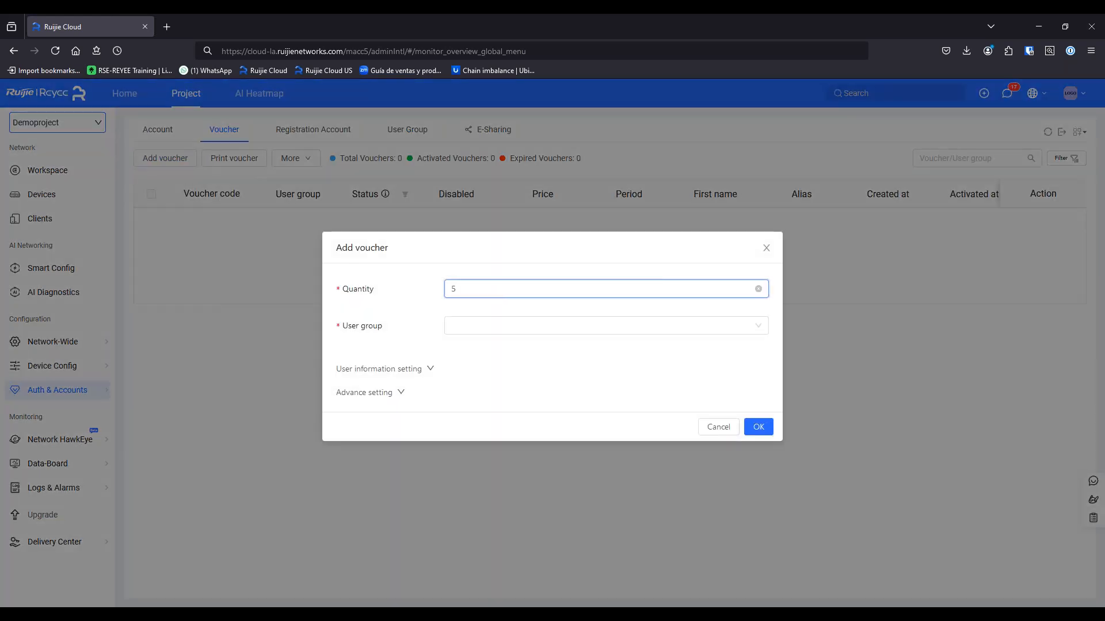
pyautogui.click(525, 320)
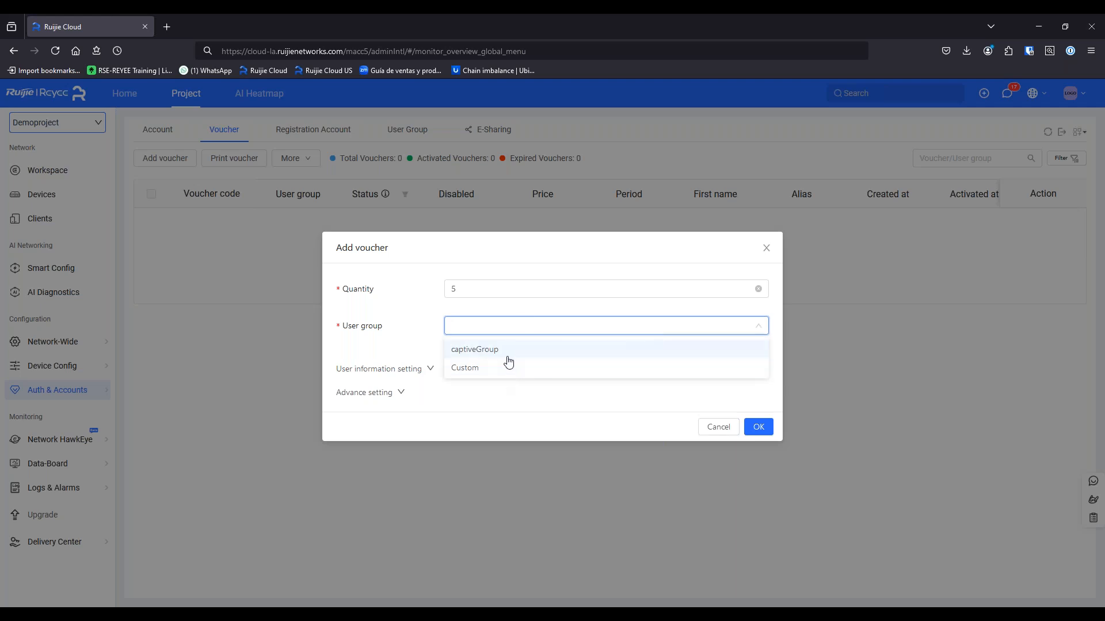
pyautogui.click(508, 355)
# Keep alphanumeric 6-character voucher codes and create the 5 vouchers
pyautogui.click(415, 371)
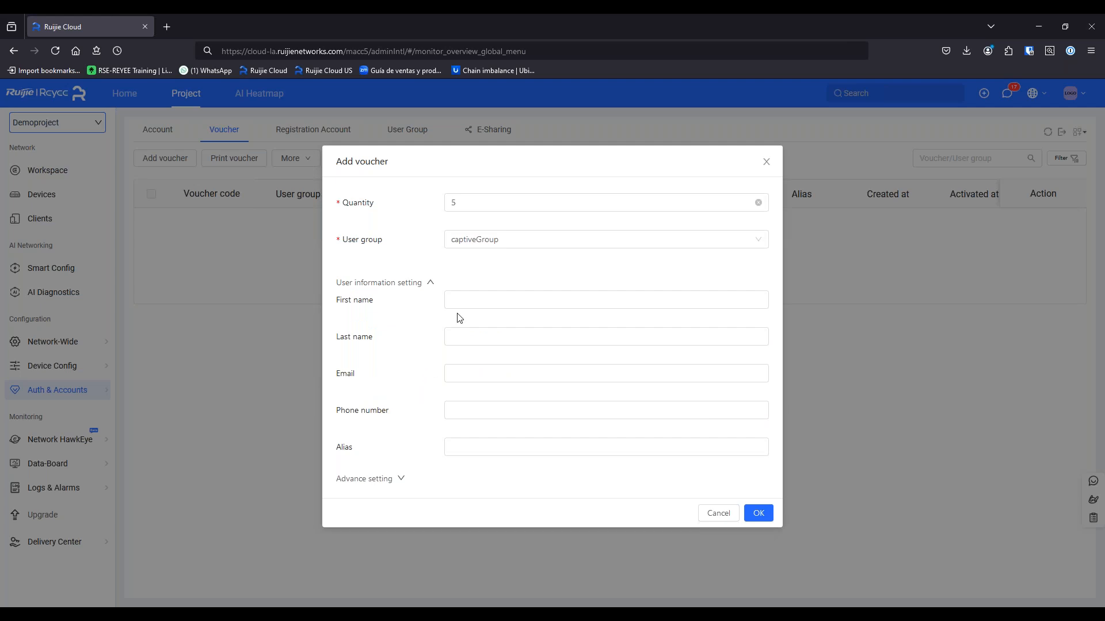
pyautogui.click(456, 299)
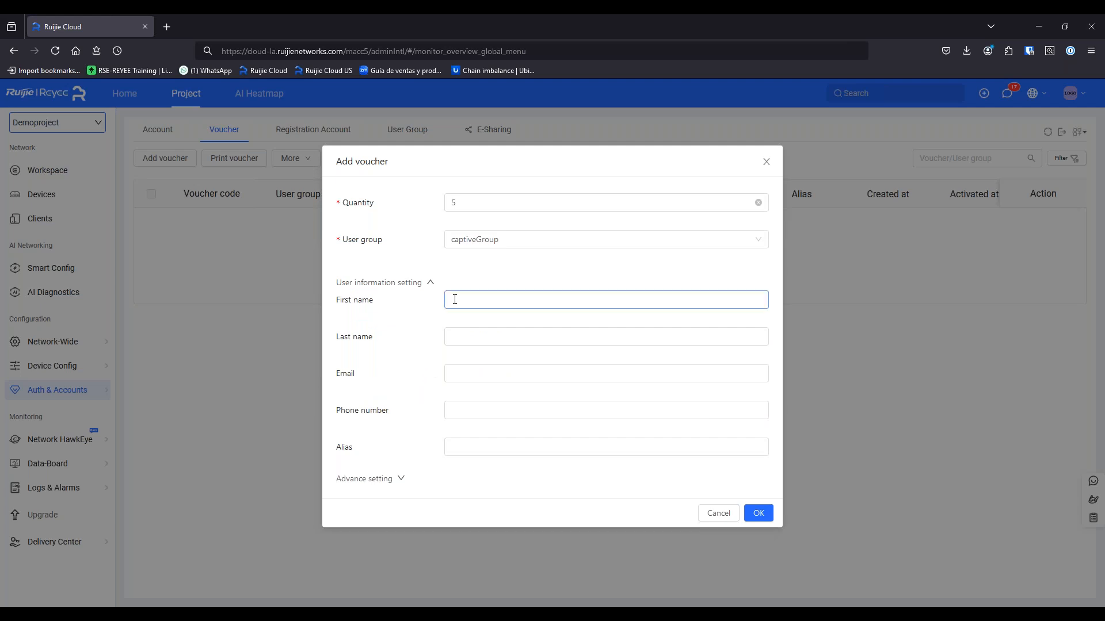
pyautogui.click(413, 377)
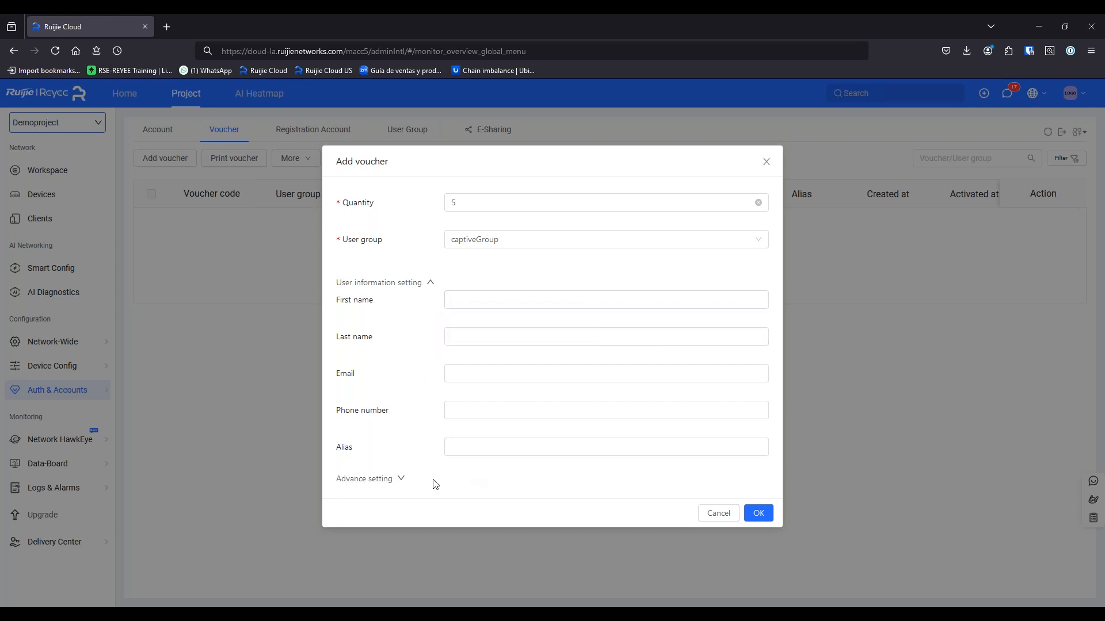
pyautogui.click(402, 479)
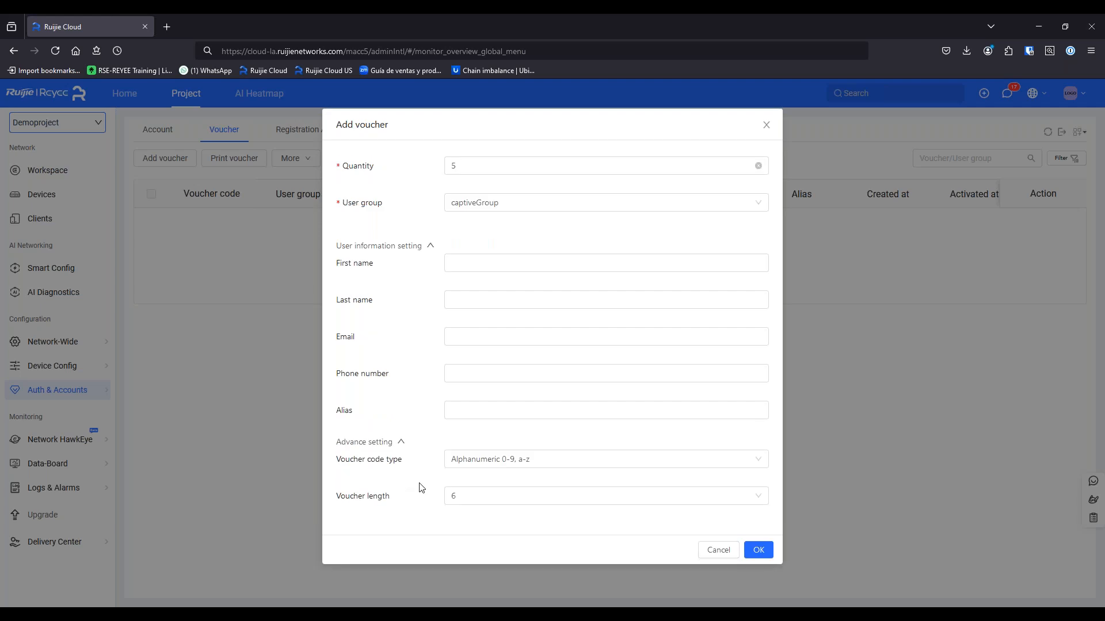
pyautogui.click(477, 461)
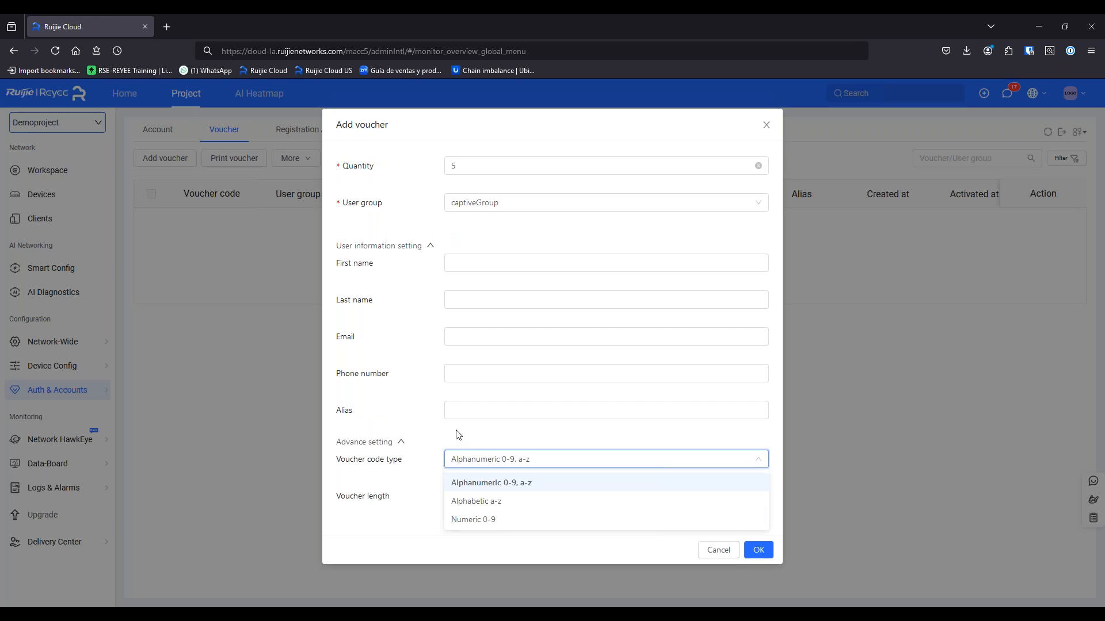
pyautogui.click(463, 433)
pyautogui.click(485, 501)
pyautogui.click(404, 522)
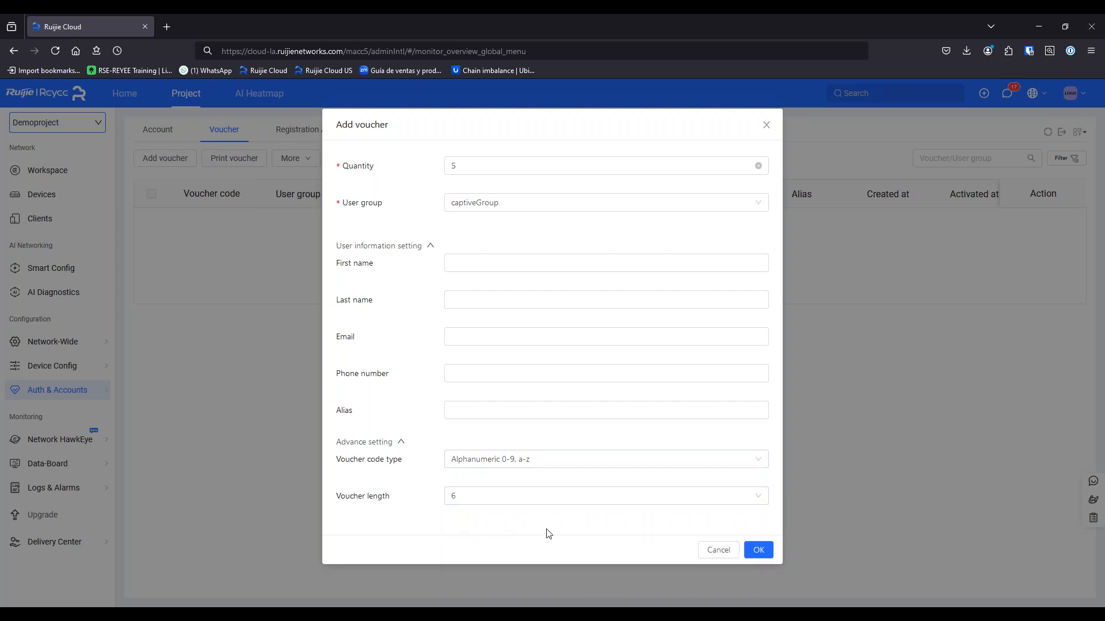
pyautogui.click(758, 550)
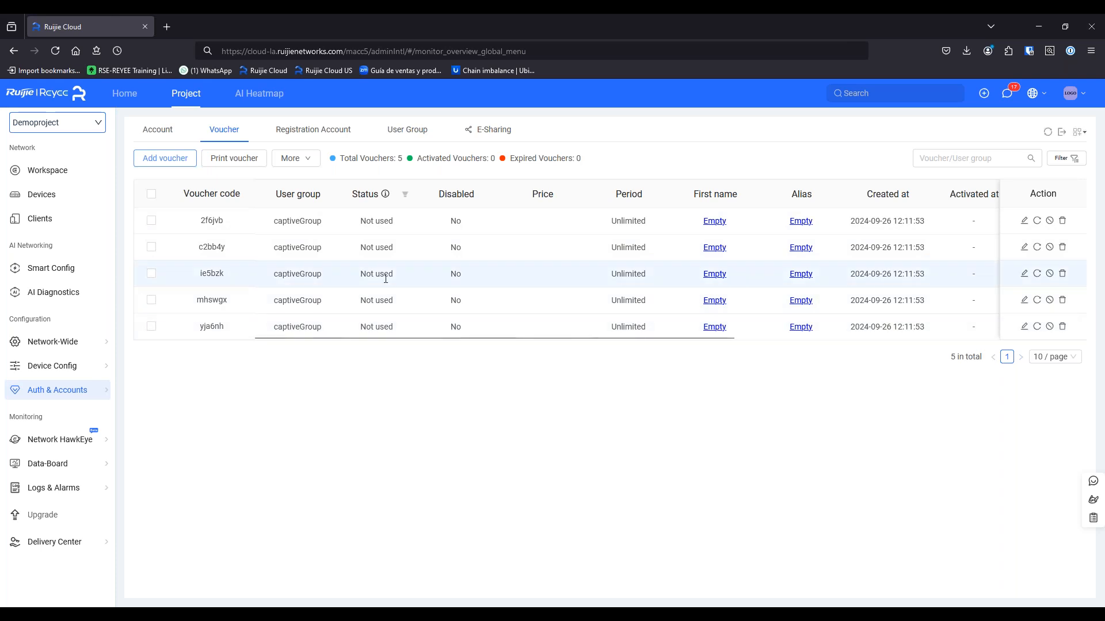
# Log the mirrored iPad into the Captive Wi-Fi portal with the first voucher's access code
pyautogui.click(681, 613)
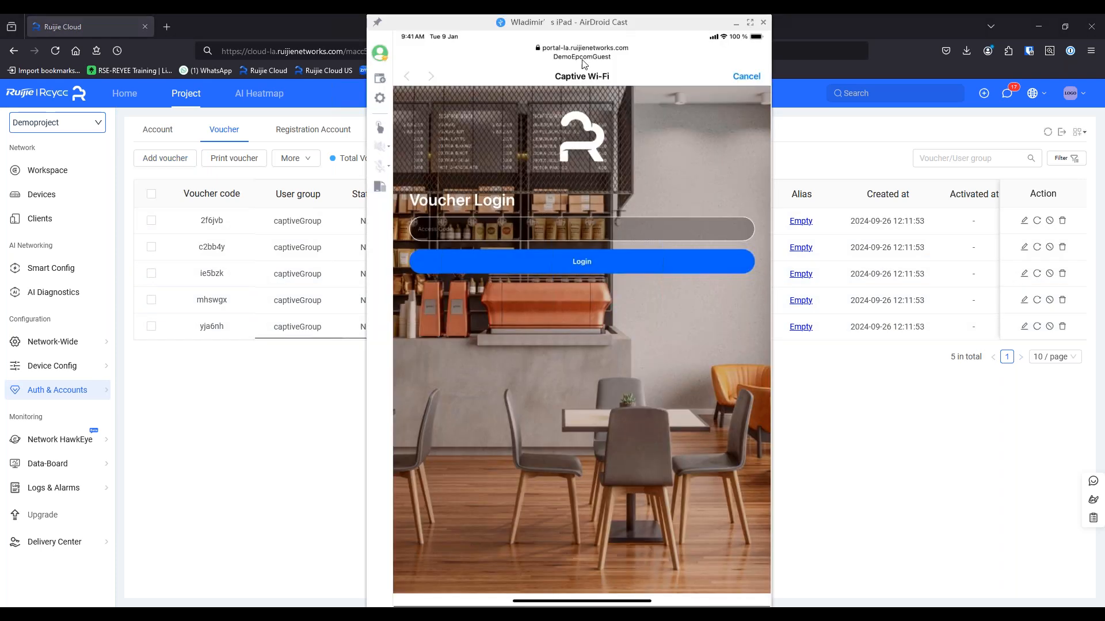
pyautogui.click(577, 223)
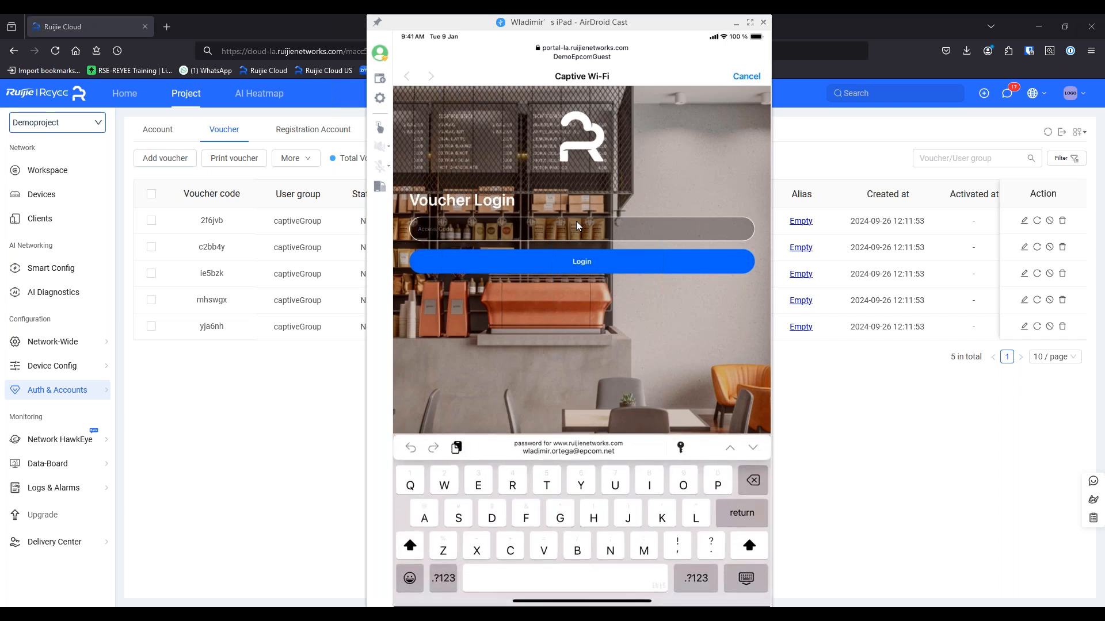
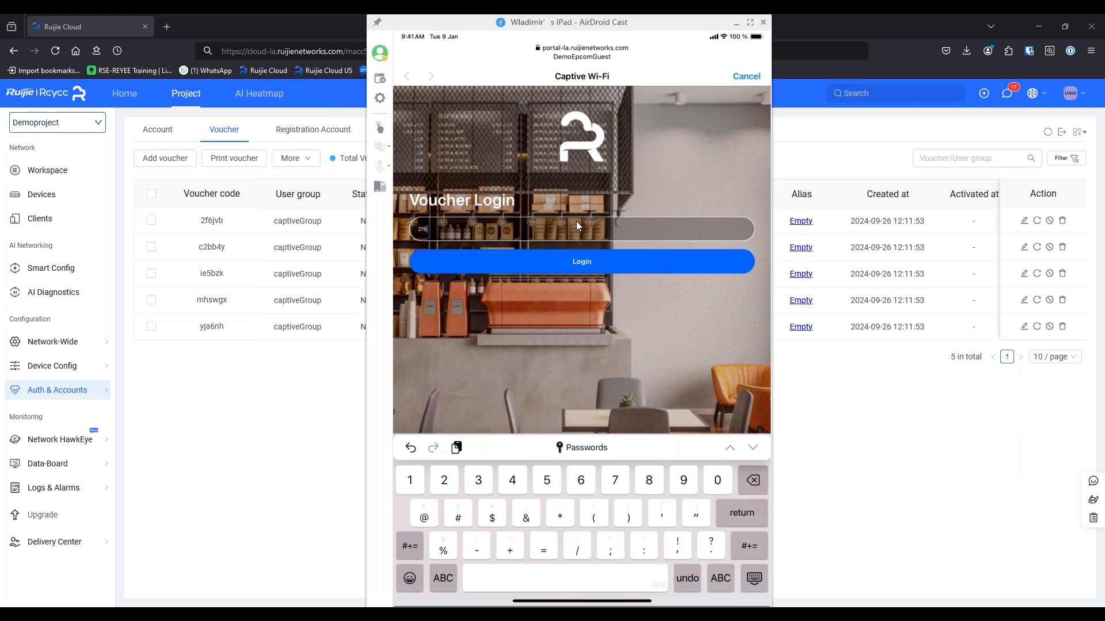
pyautogui.press('Return')
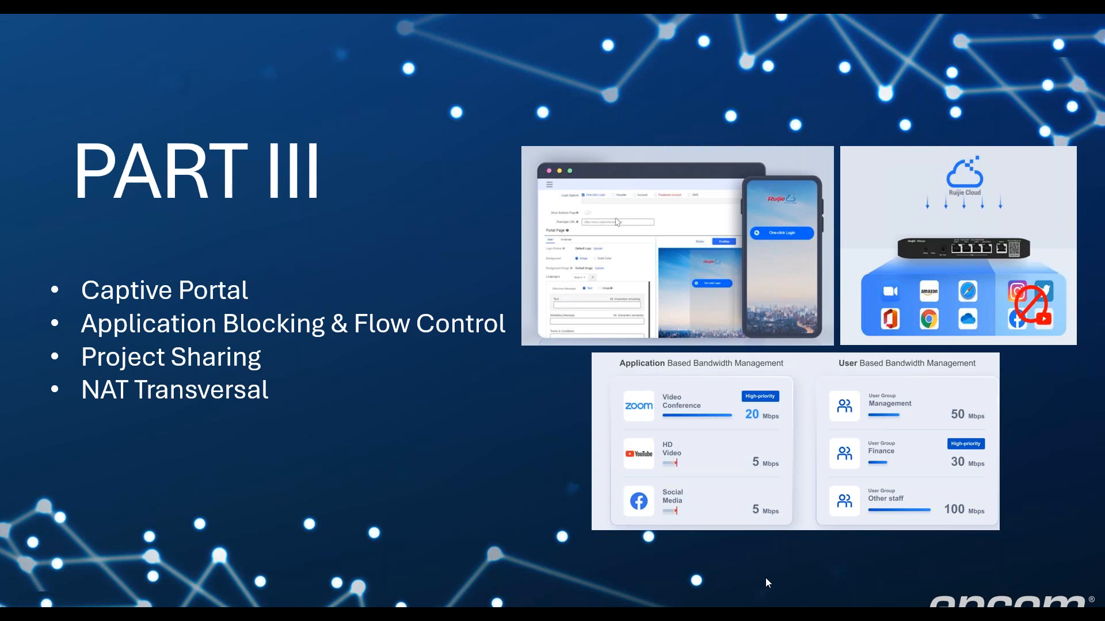
pyautogui.press('super')
pyautogui.hotkey('alt', 'Tab')
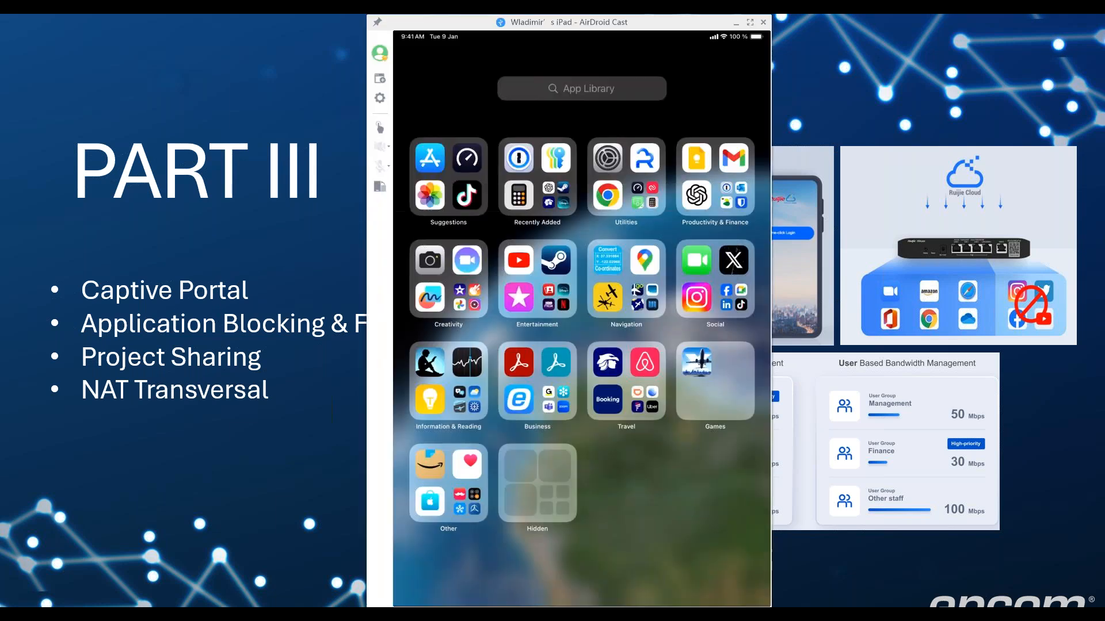
# Refresh the voucher list and confirm the first voucher is in use: 1/2 devices, 21 MB of 2 GB
pyautogui.click(631, 563)
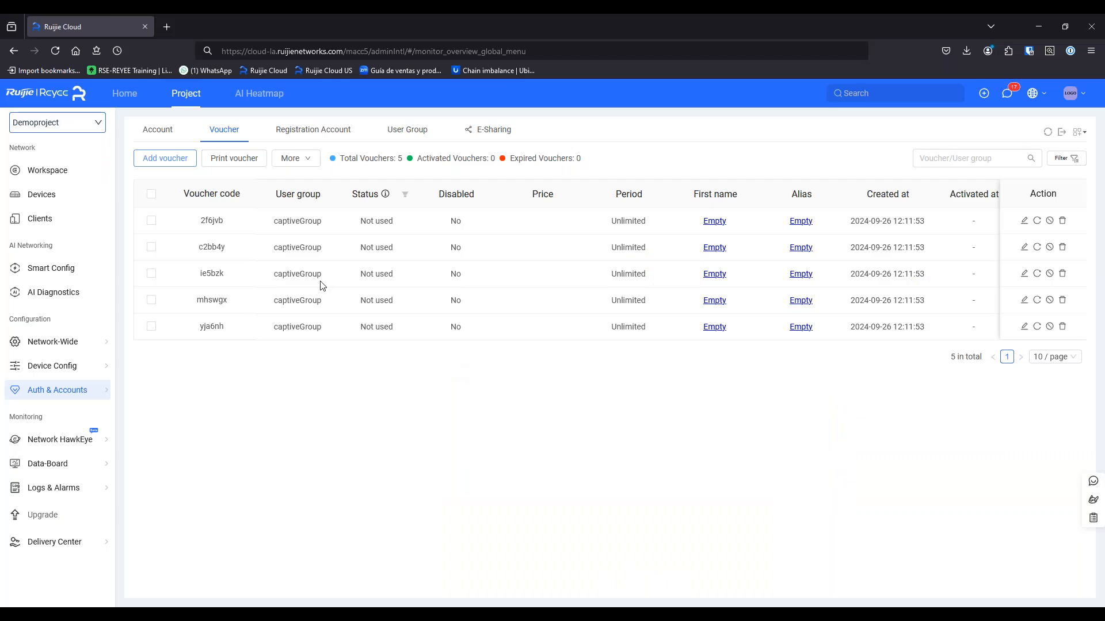
pyautogui.moveTo(85, 375)
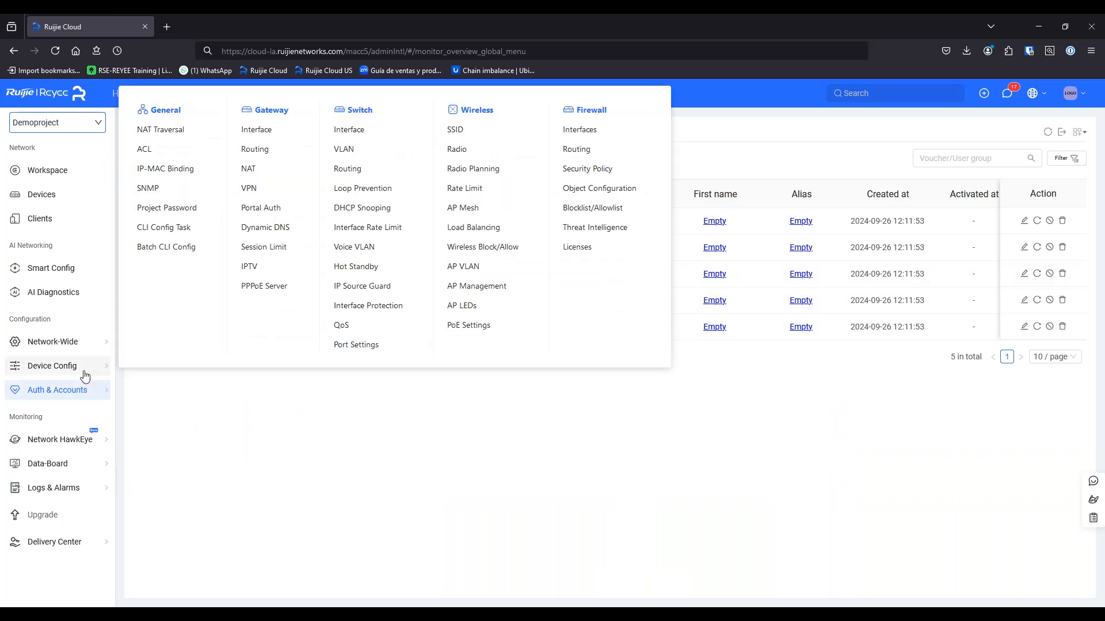
pyautogui.moveTo(101, 339)
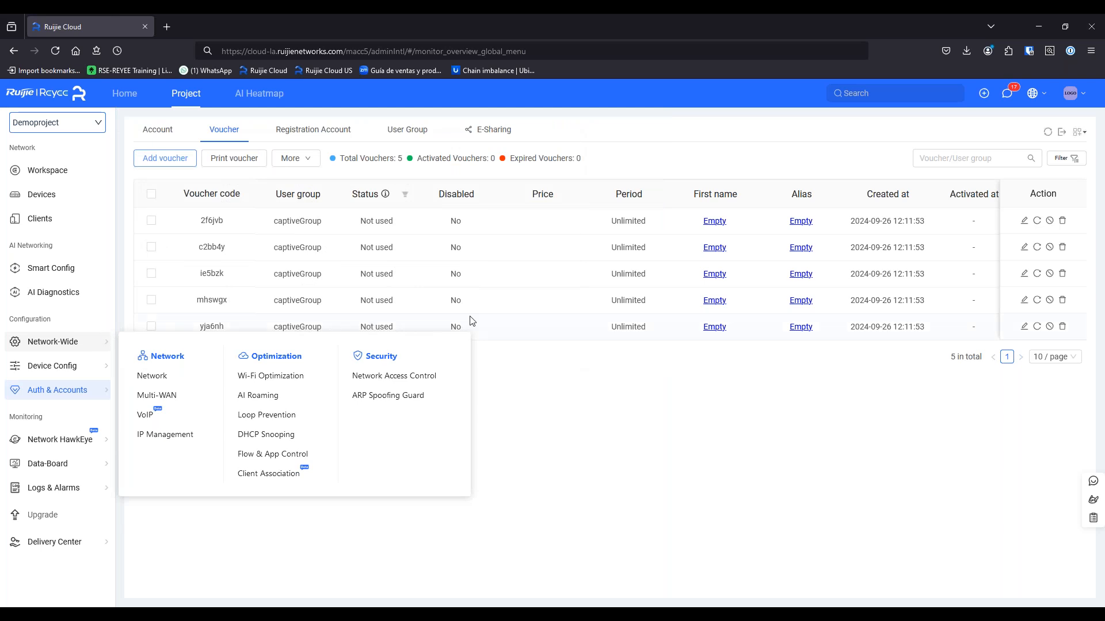
pyautogui.click(1047, 133)
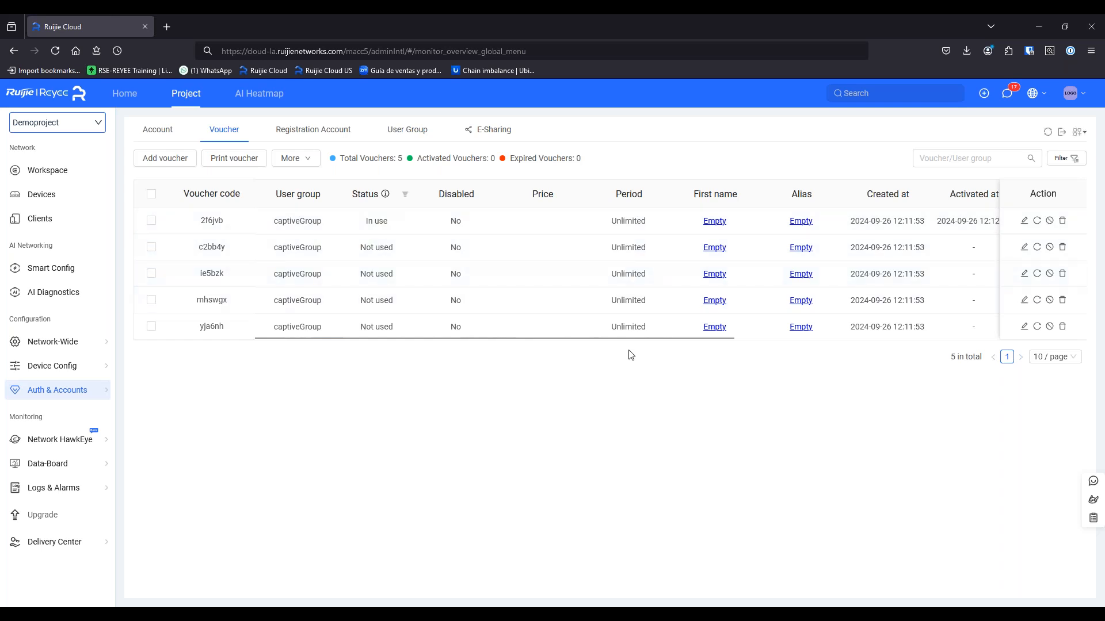
pyautogui.moveTo(634, 338); pyautogui.dragTo(917, 340)
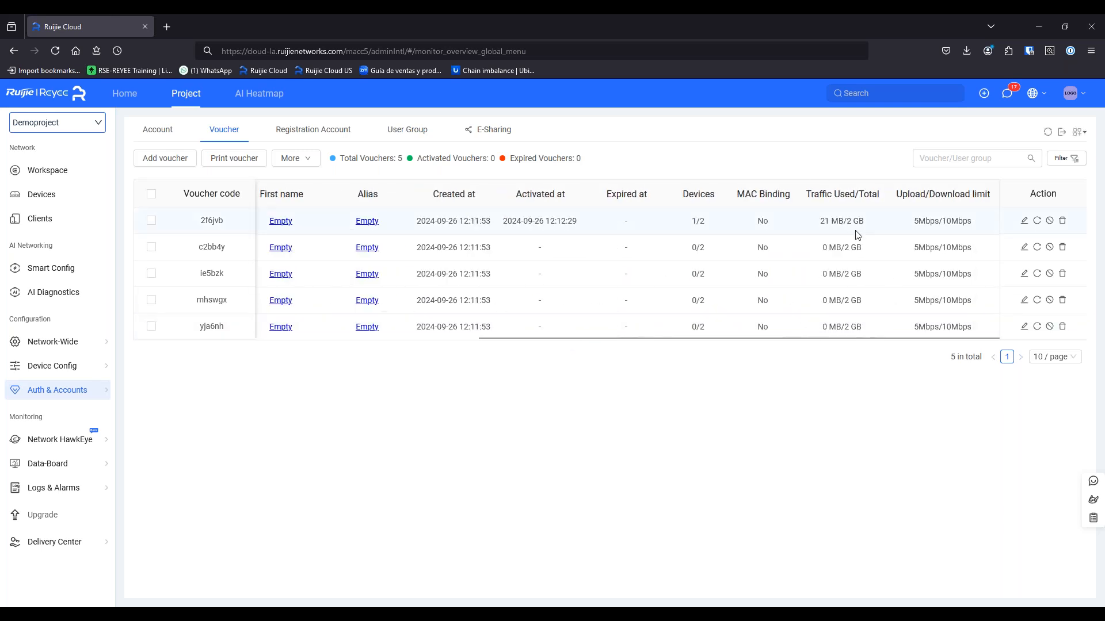
pyautogui.moveTo(852, 221); pyautogui.dragTo(863, 221)
pyautogui.moveTo(805, 340); pyautogui.dragTo(376, 353)
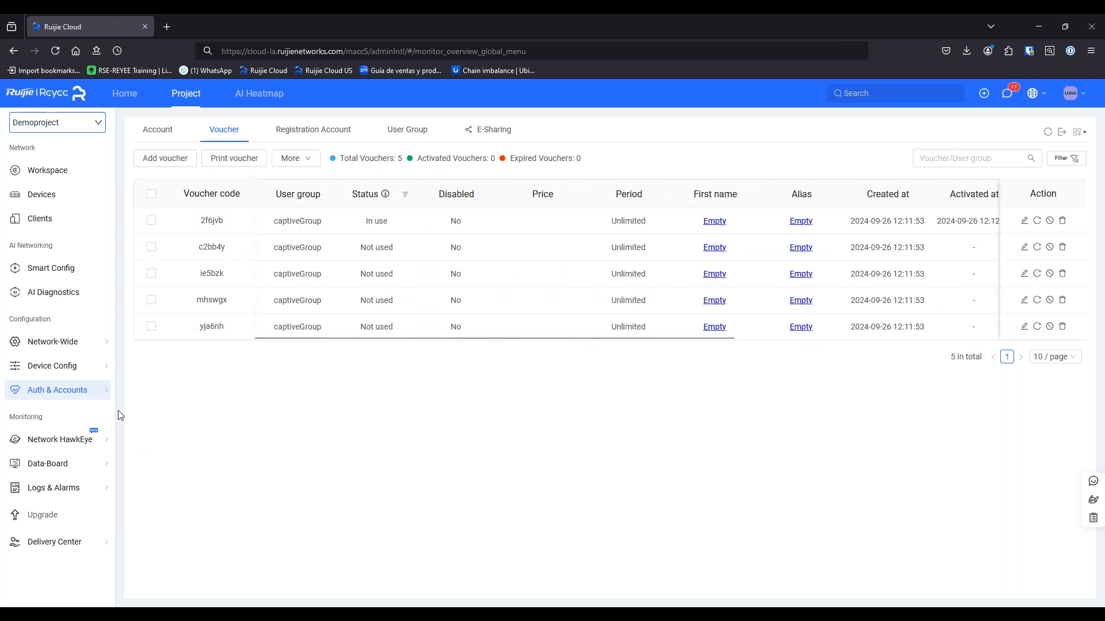
pyautogui.moveTo(95, 399)
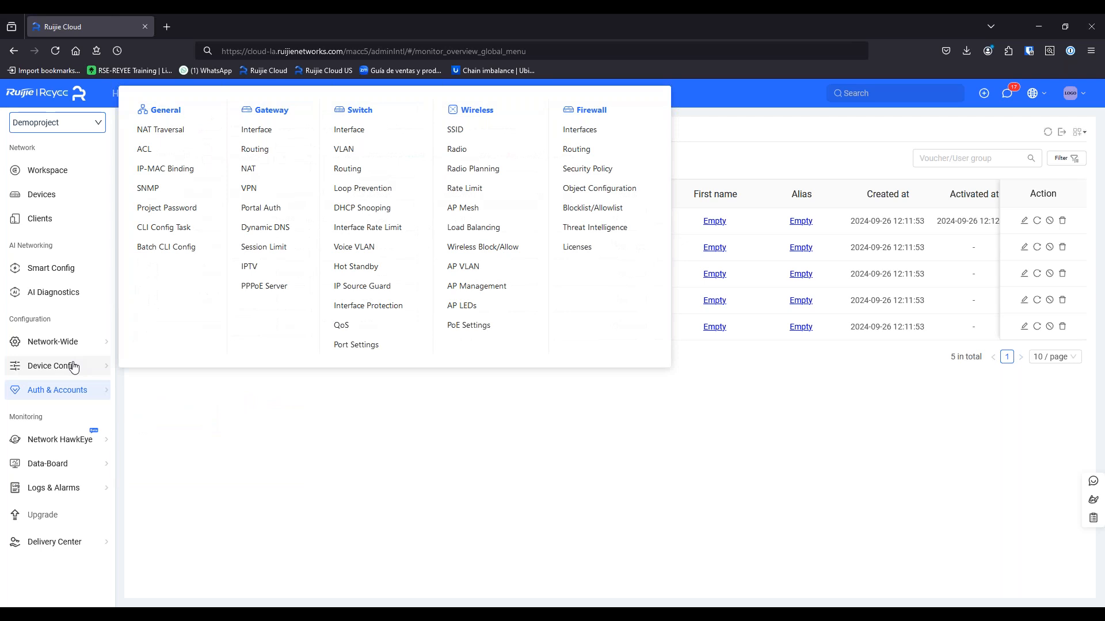
pyautogui.moveTo(63, 342)
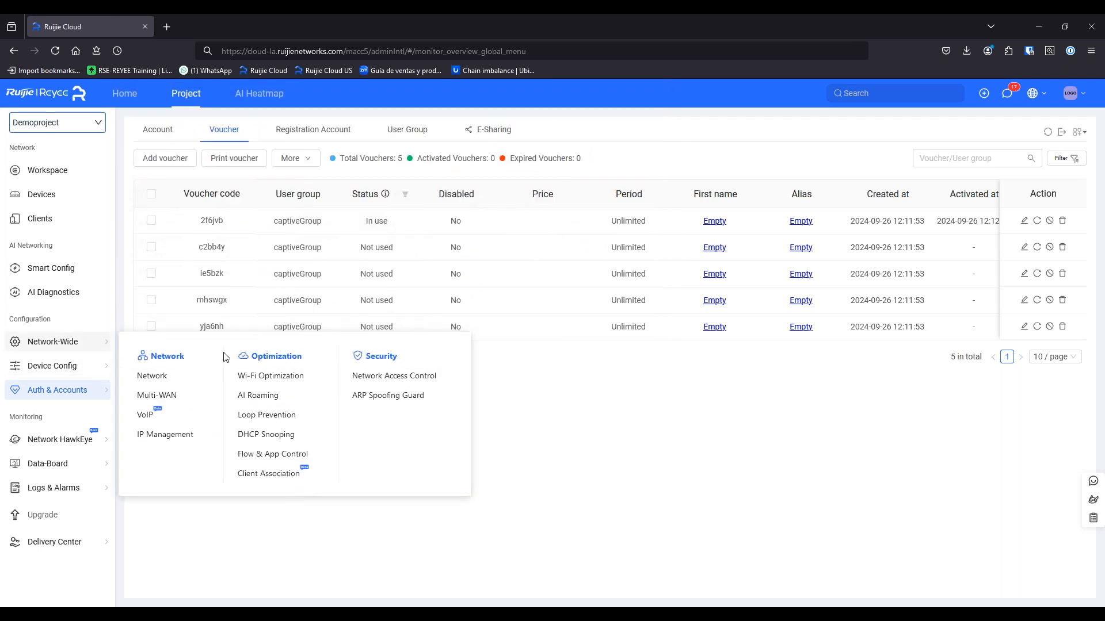
# Open the default Smart Flow Control template for editing and change its uplink bandwidth value
pyautogui.click(272, 454)
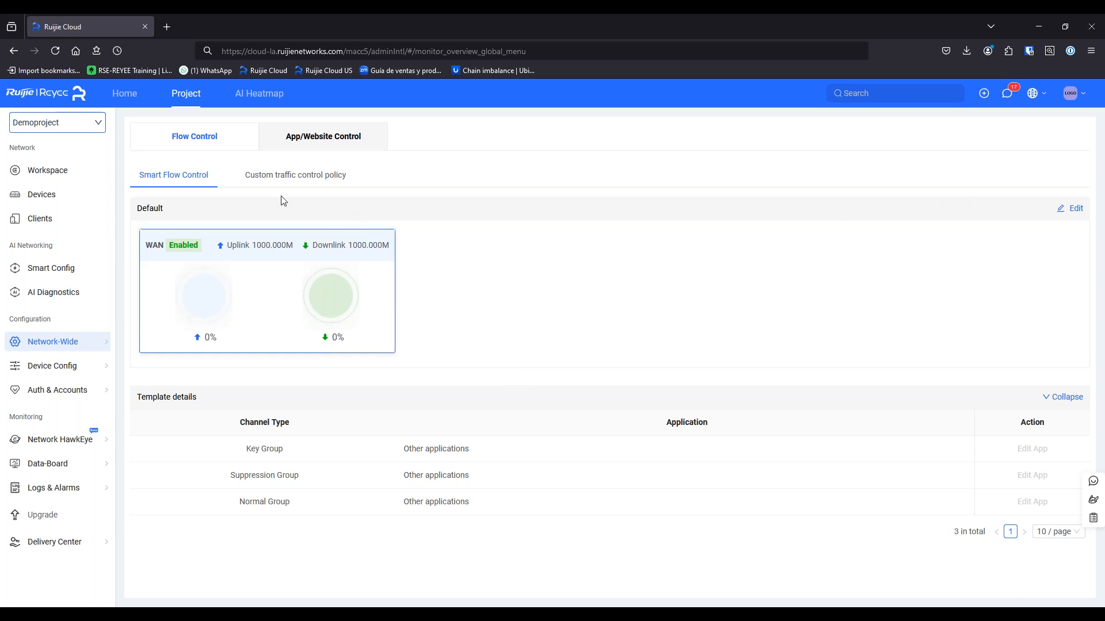
pyautogui.click(1070, 209)
pyautogui.click(280, 386)
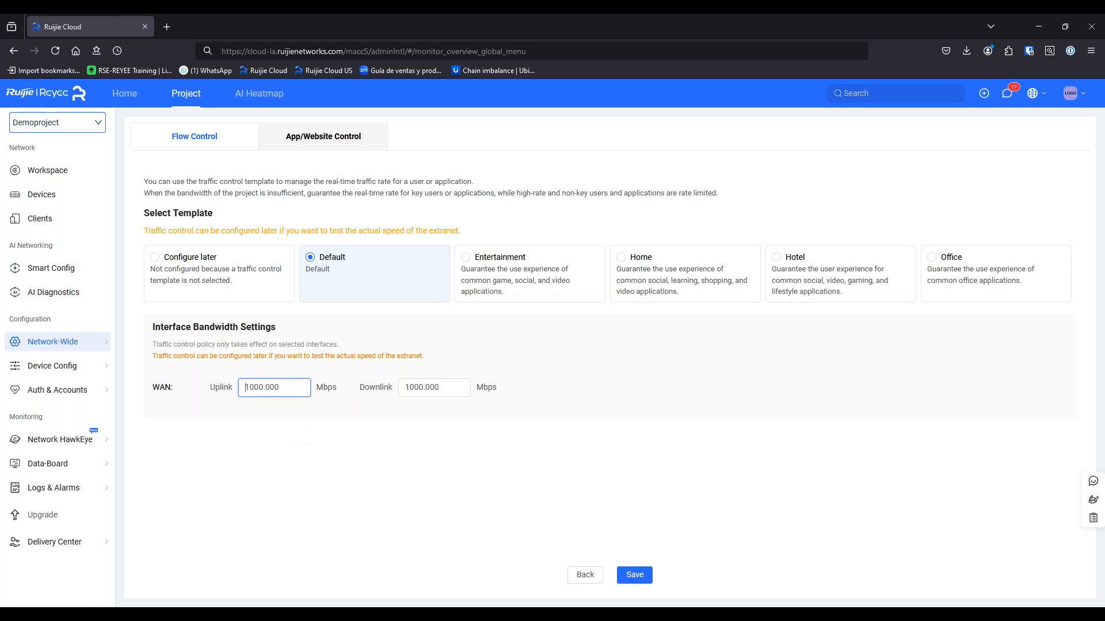
pyautogui.press('BackSpace')
pyautogui.write('8')
pyautogui.press('BackSpace')
pyautogui.press('Home')
pyautogui.write('8')
pyautogui.press('Delete')
pyautogui.press('Tab')
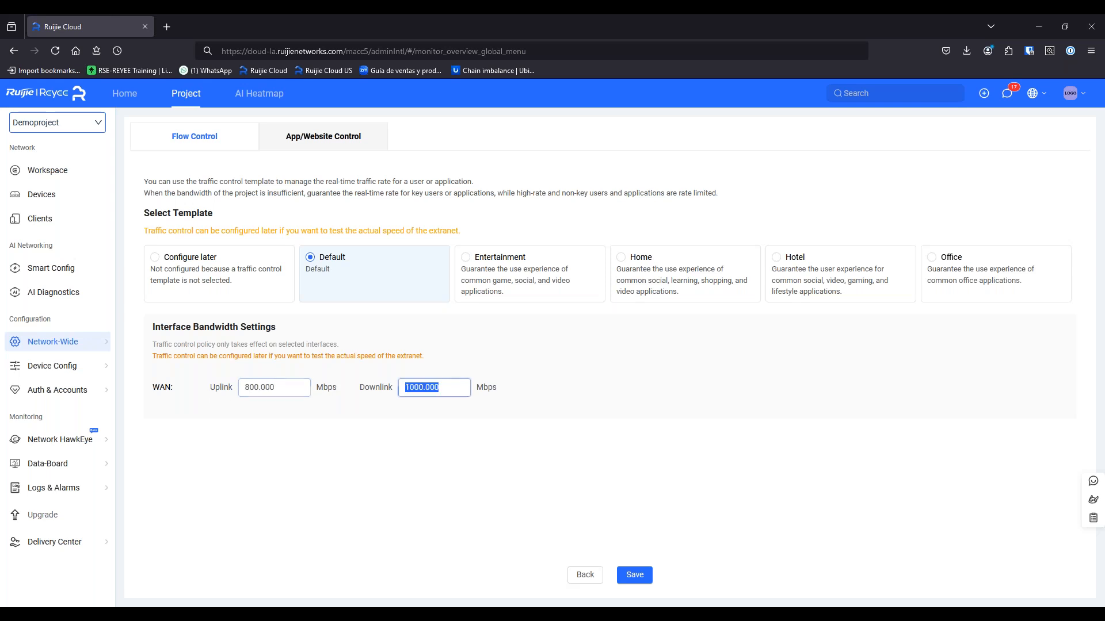
# Set WAN downlink to 800 Mbps and uplink to 500 Mbps, then save the template
pyautogui.click(435, 388)
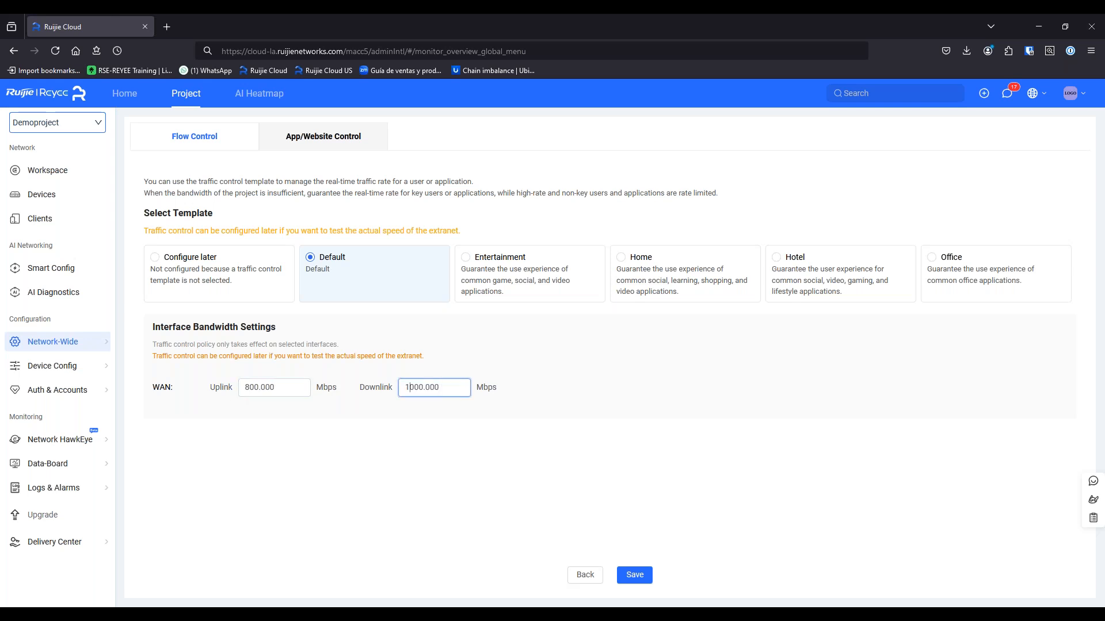
pyautogui.press('BackSpace')
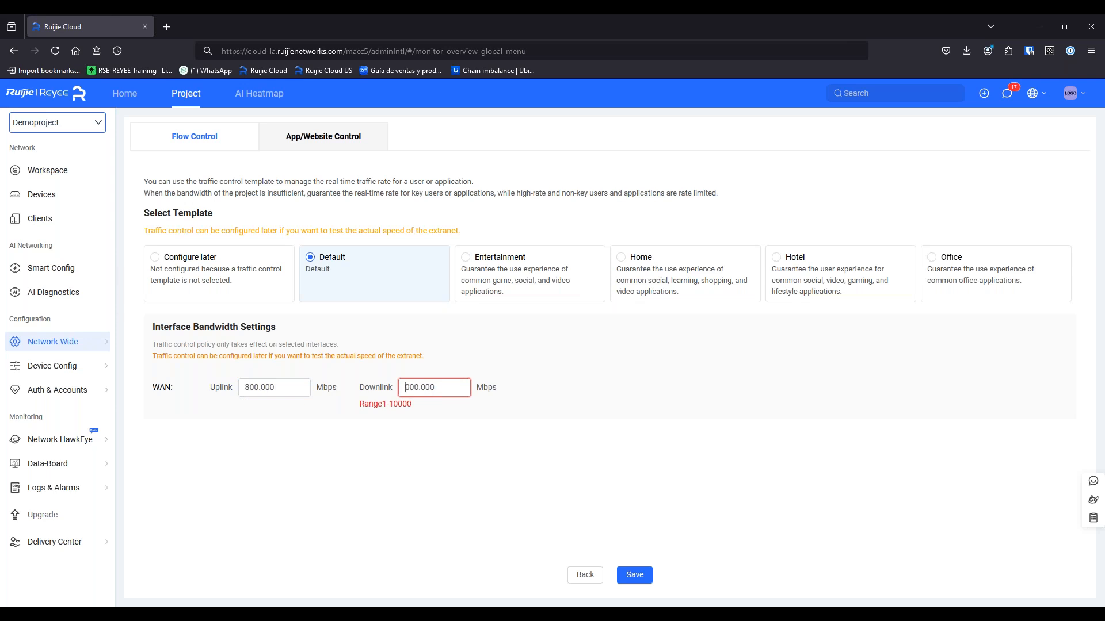
pyautogui.write('5')
pyautogui.press('BackSpace')
pyautogui.write('8')
pyautogui.click(247, 387)
pyautogui.write('5')
pyautogui.click(634, 575)
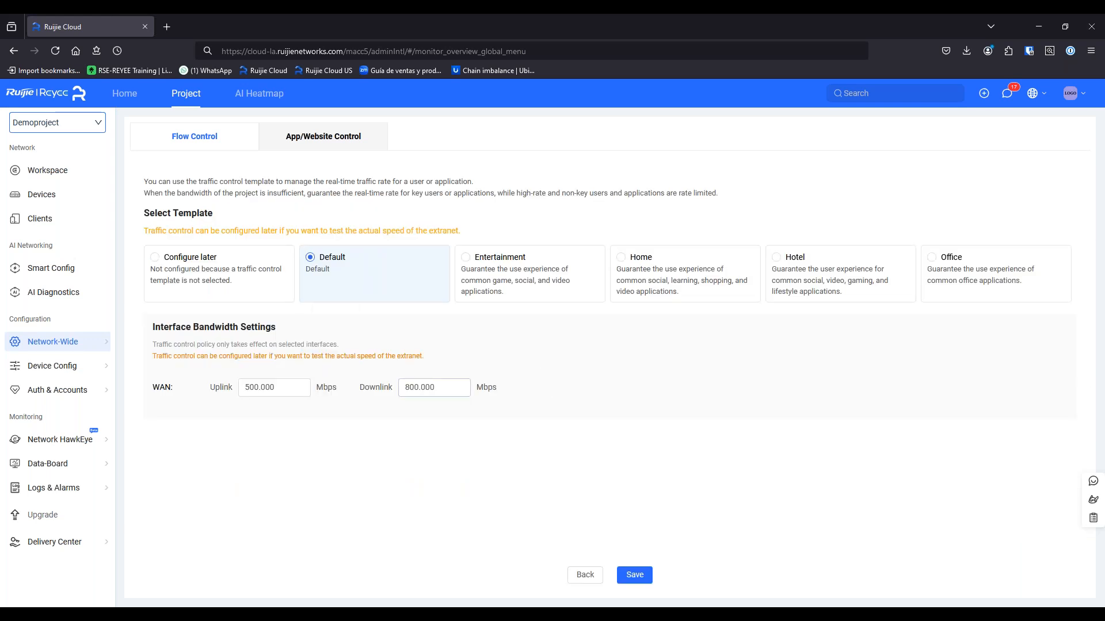
pyautogui.click(634, 574)
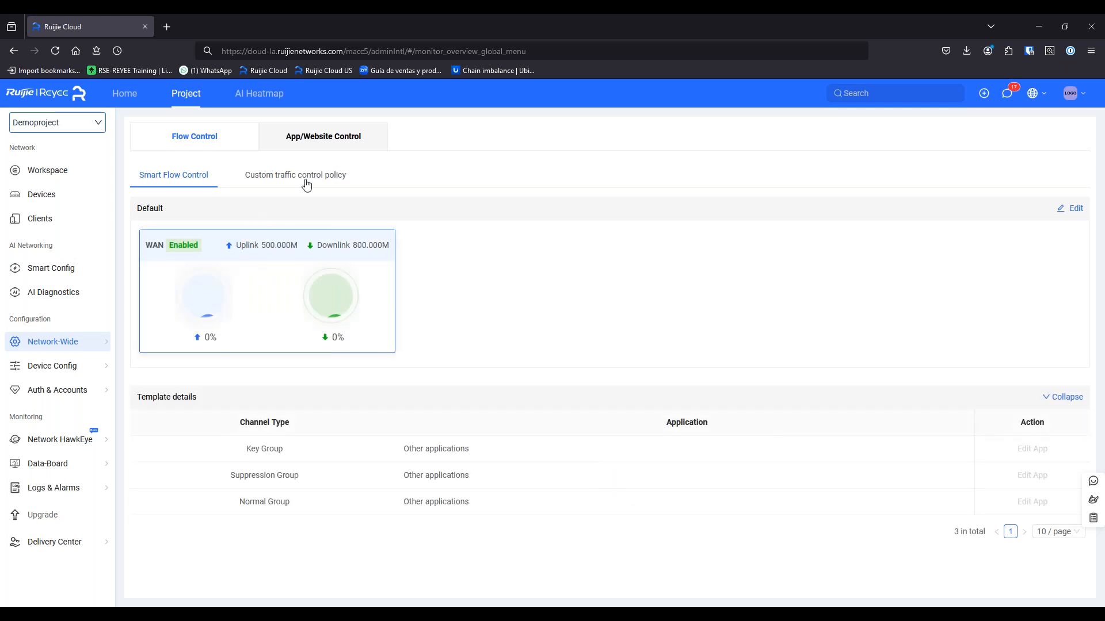
pyautogui.click(239, 177)
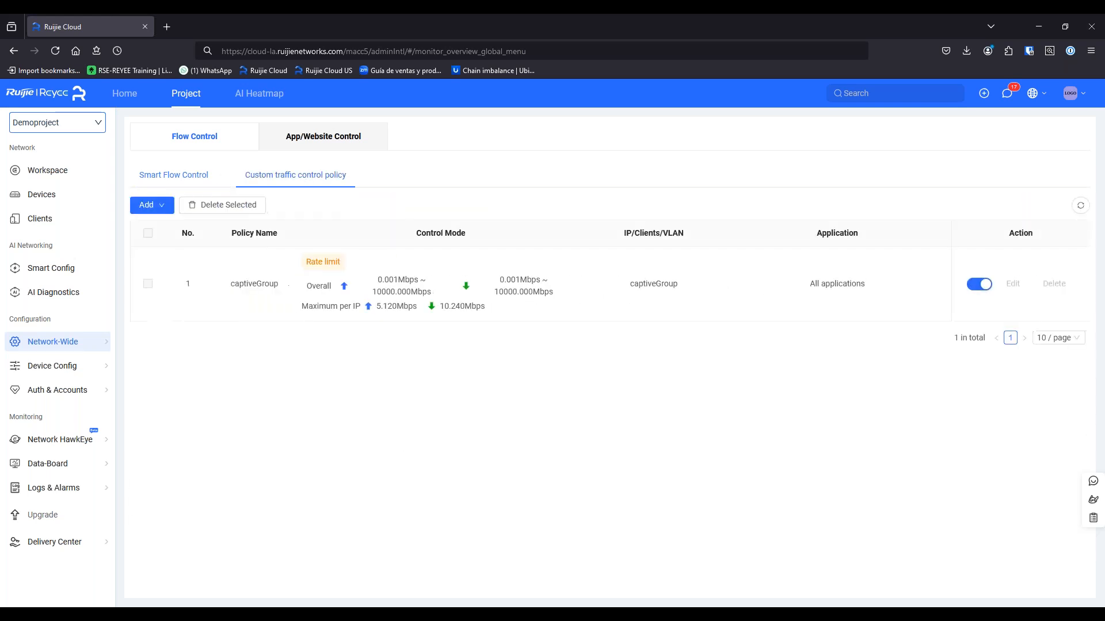
# Add a new App/Website Control rule targeting Guest Network VLAN500
pyautogui.click(347, 140)
pyautogui.click(146, 218)
pyautogui.click(780, 183)
pyautogui.click(774, 253)
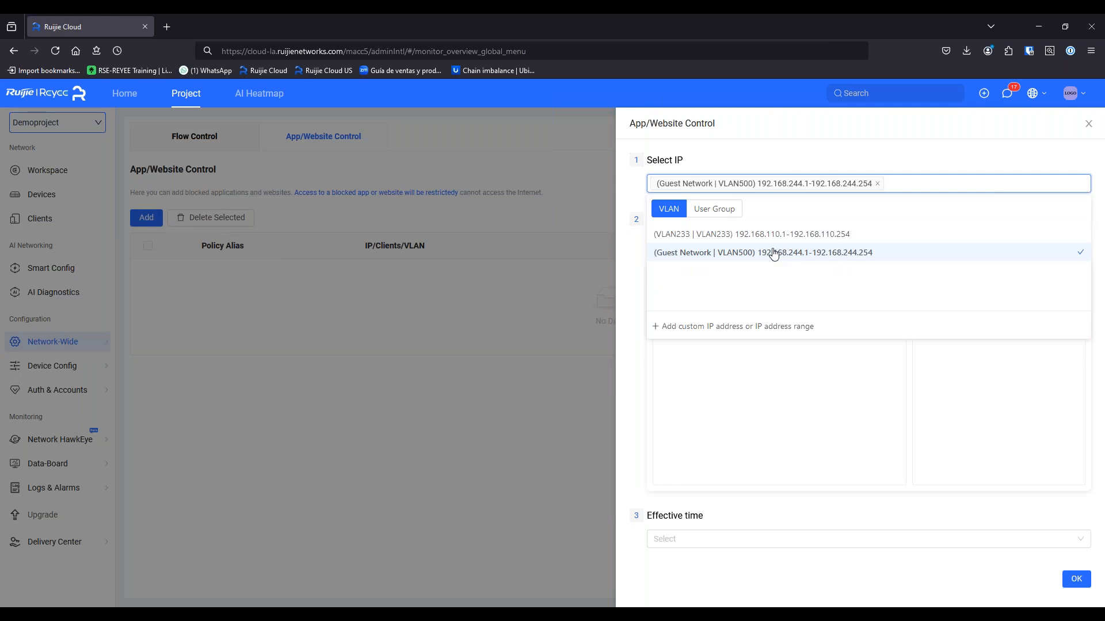
pyautogui.click(736, 142)
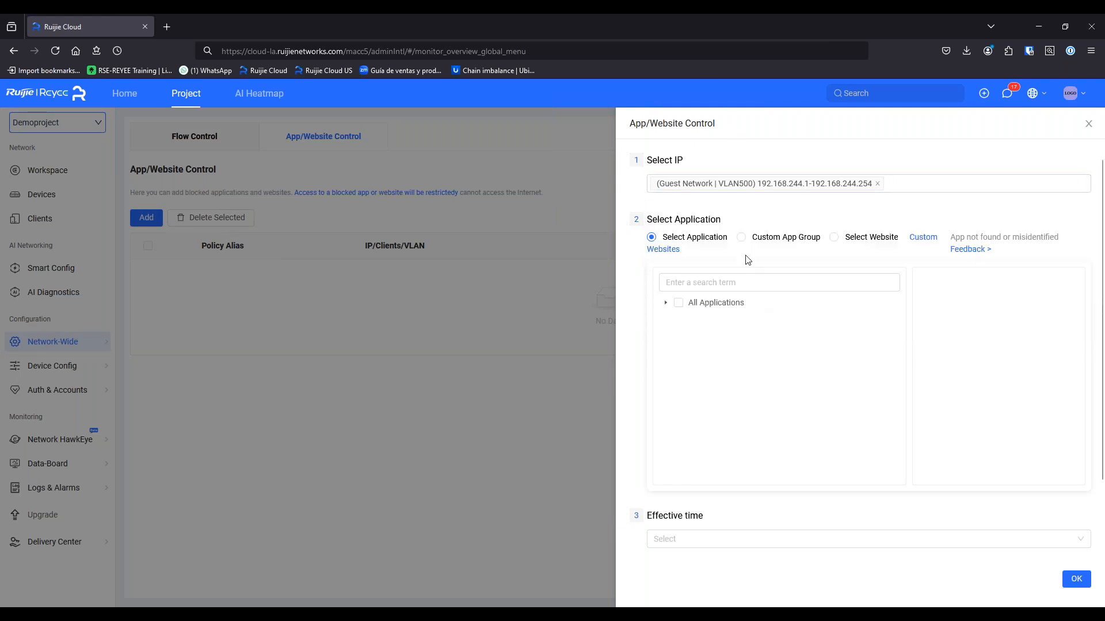
# Search for TikTok and select it as a blocked application
pyautogui.click(666, 303)
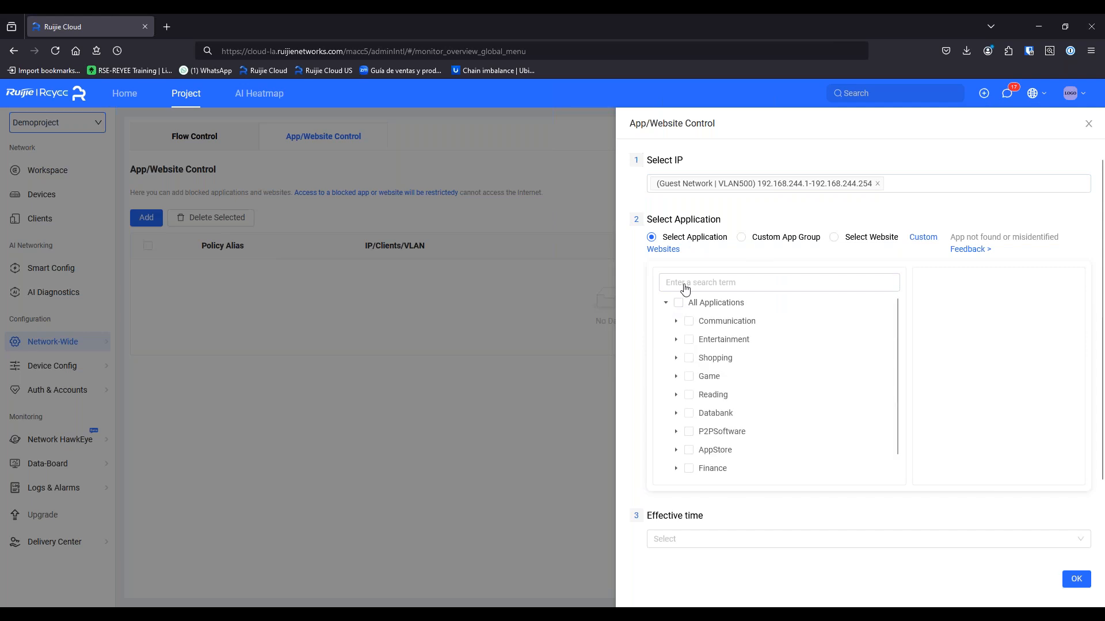
pyautogui.write('tiktok')
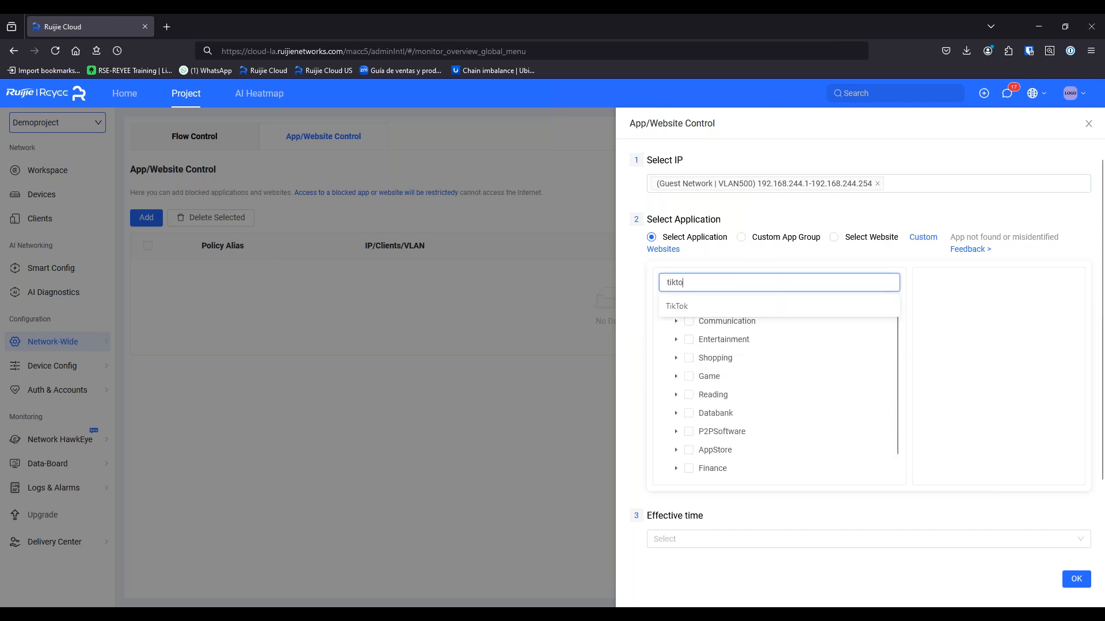
pyautogui.click(679, 310)
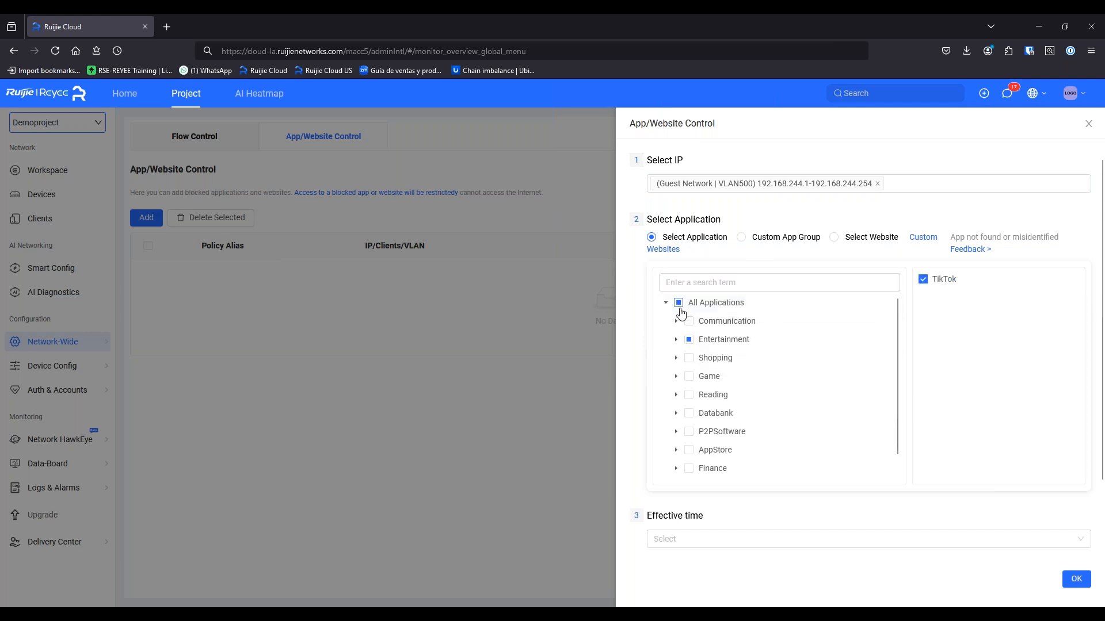
pyautogui.click(676, 340)
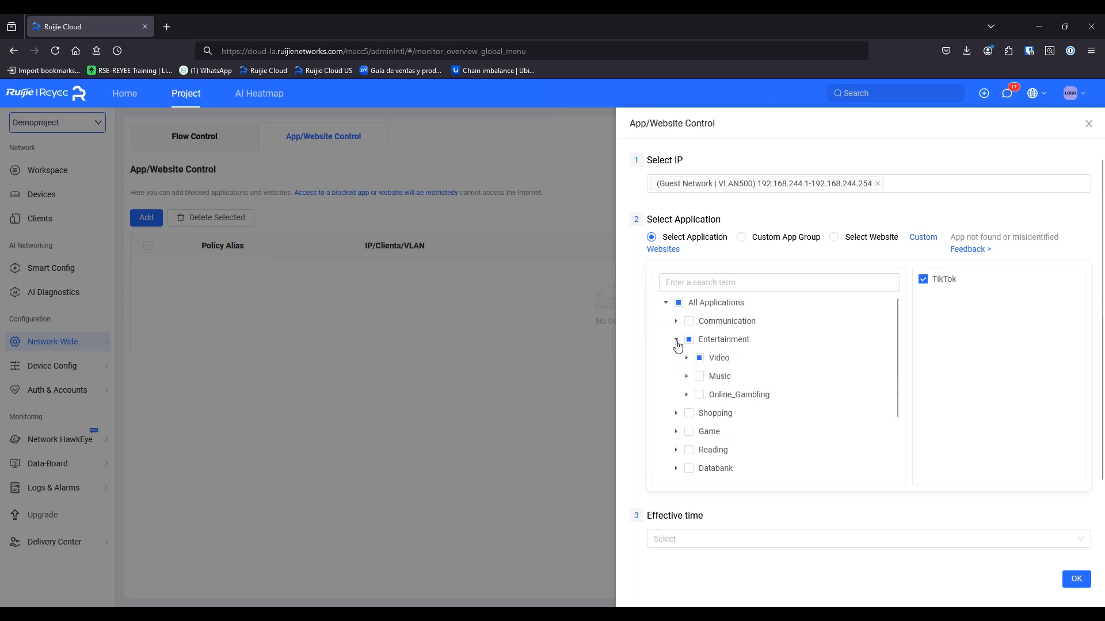
pyautogui.click(686, 358)
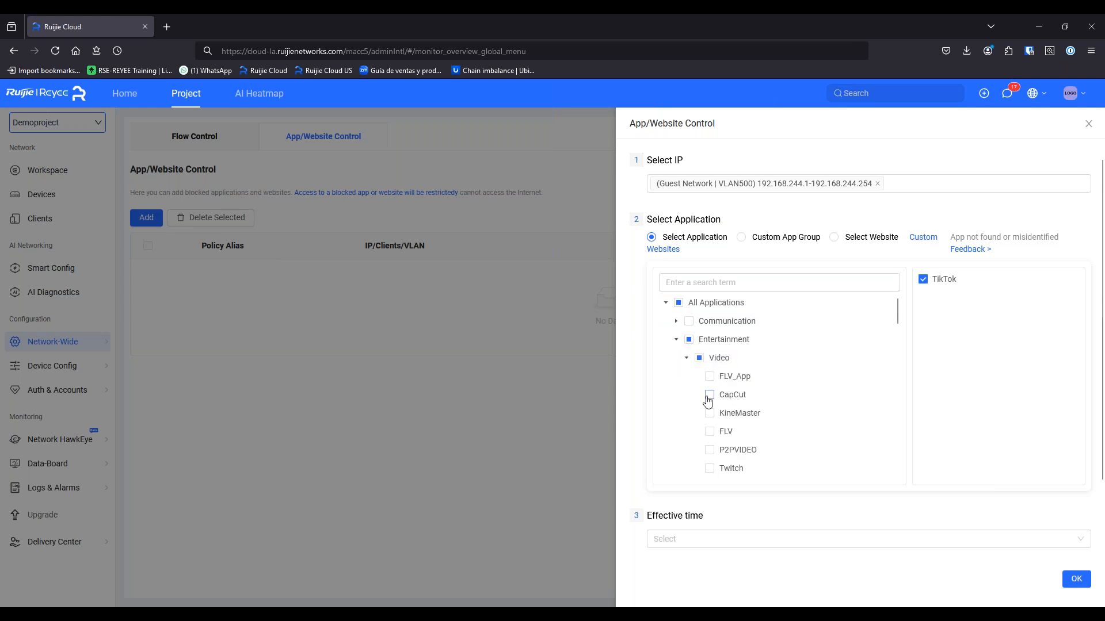
pyautogui.scroll(-3, 708, 401)
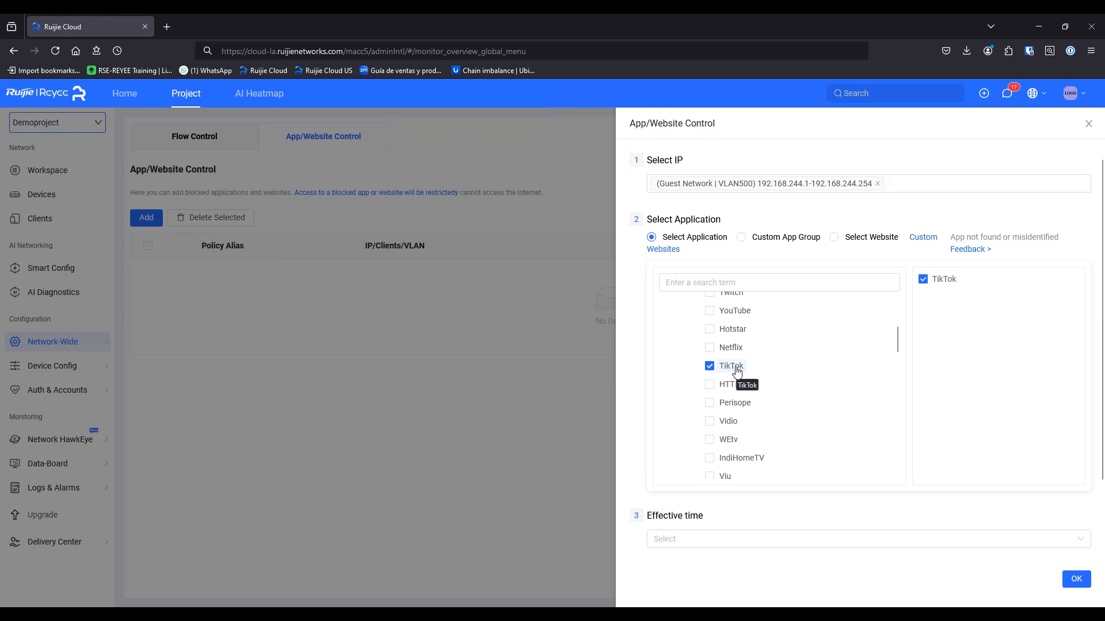
pyautogui.scroll(5, 737, 385)
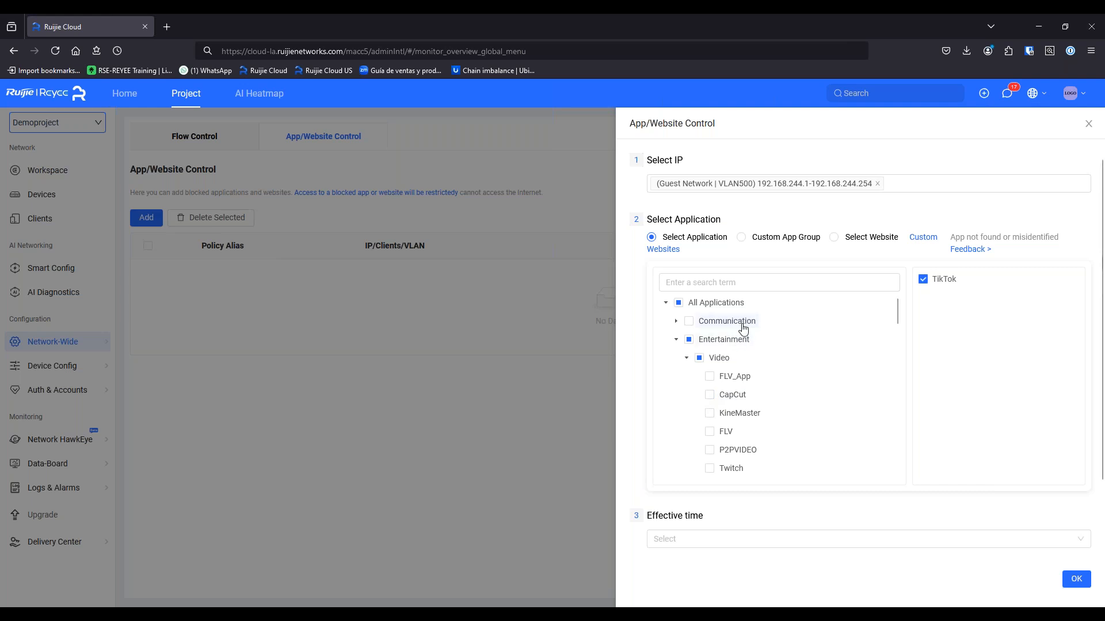
# Search for Facebook and Instagram and select both as blocked applications
pyautogui.click(726, 282)
pyautogui.write('faceb')
pyautogui.click(725, 307)
pyautogui.click(726, 282)
pyautogui.write('inst')
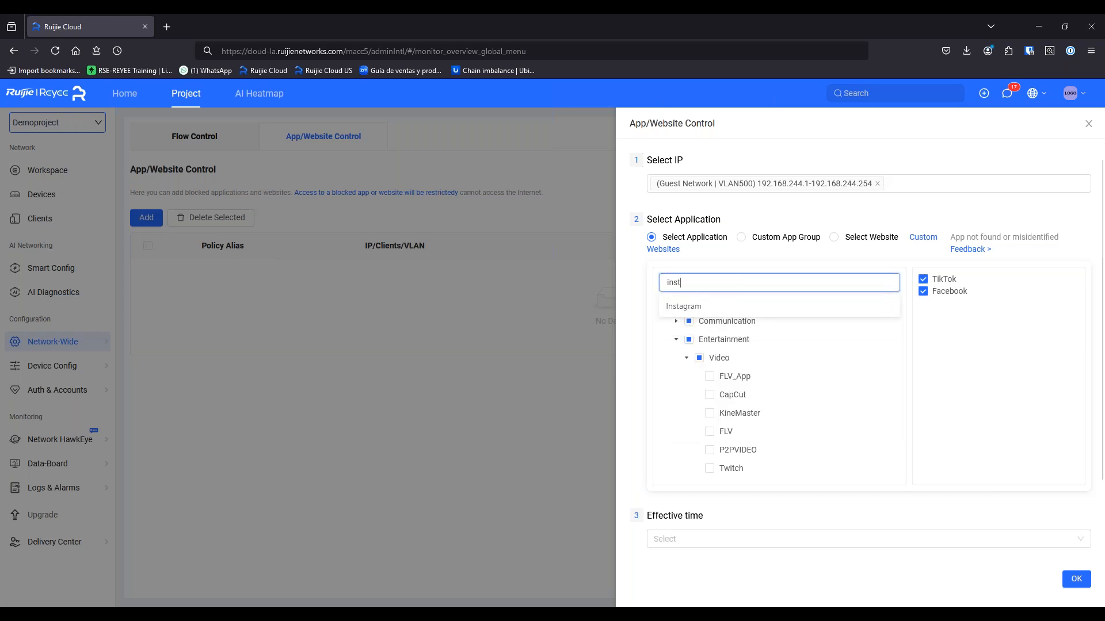
pyautogui.click(747, 306)
pyautogui.click(676, 341)
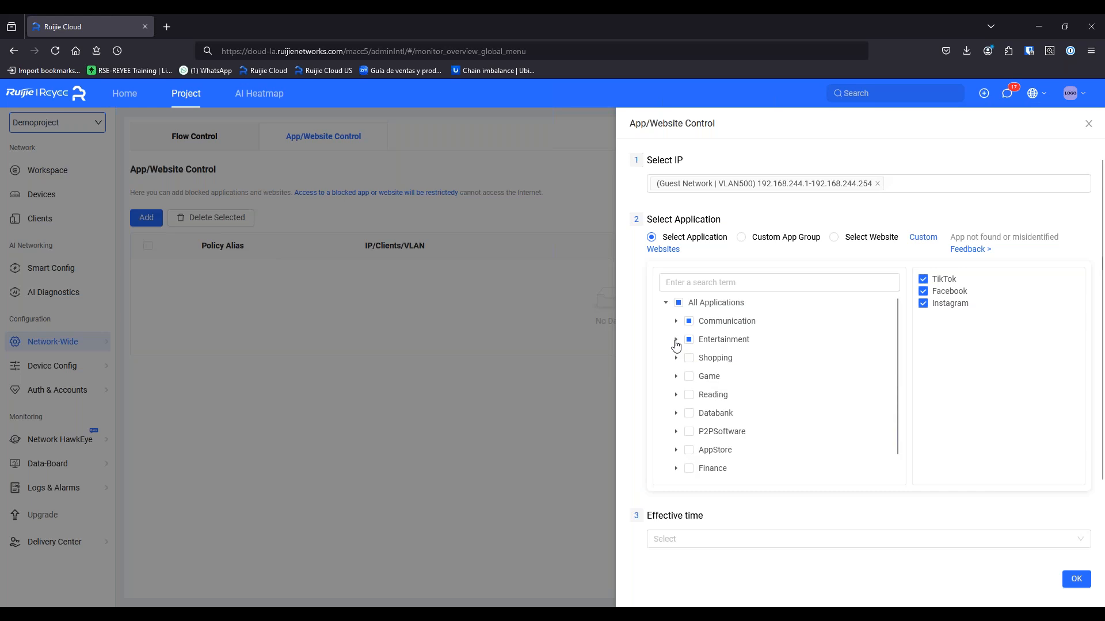
# Browse the Game > NetworkGame and Shopping > Online_Shopping categories in the application tree
pyautogui.scroll(-2, 676, 344)
pyautogui.click(678, 284)
pyautogui.click(687, 301)
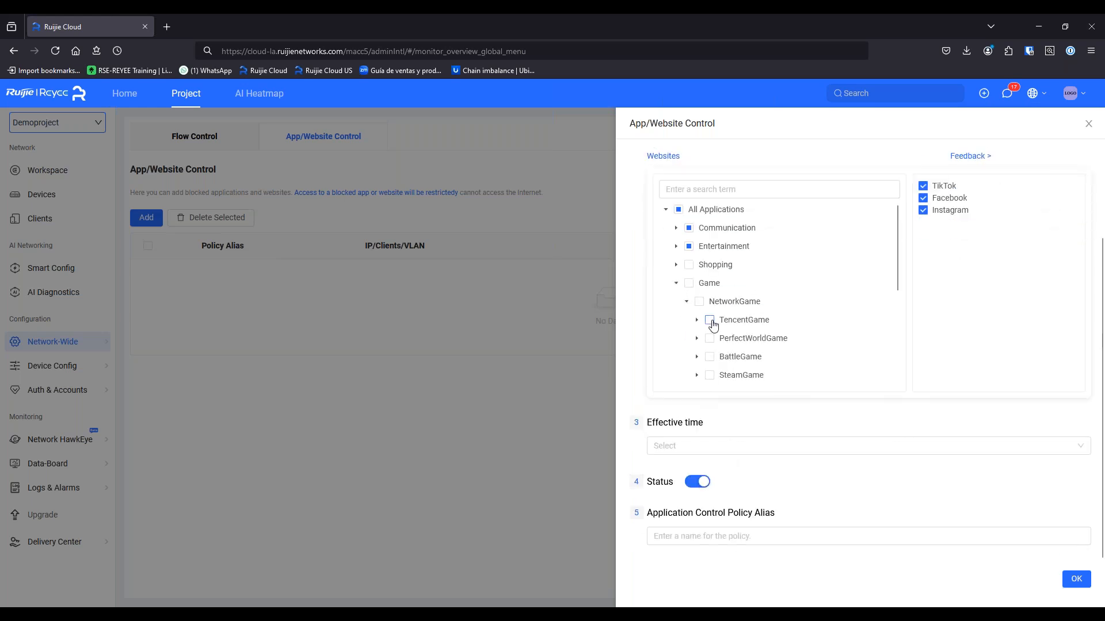
pyautogui.scroll(-2, 712, 320)
pyautogui.scroll(2, 688, 330)
pyautogui.scroll(-1, 708, 351)
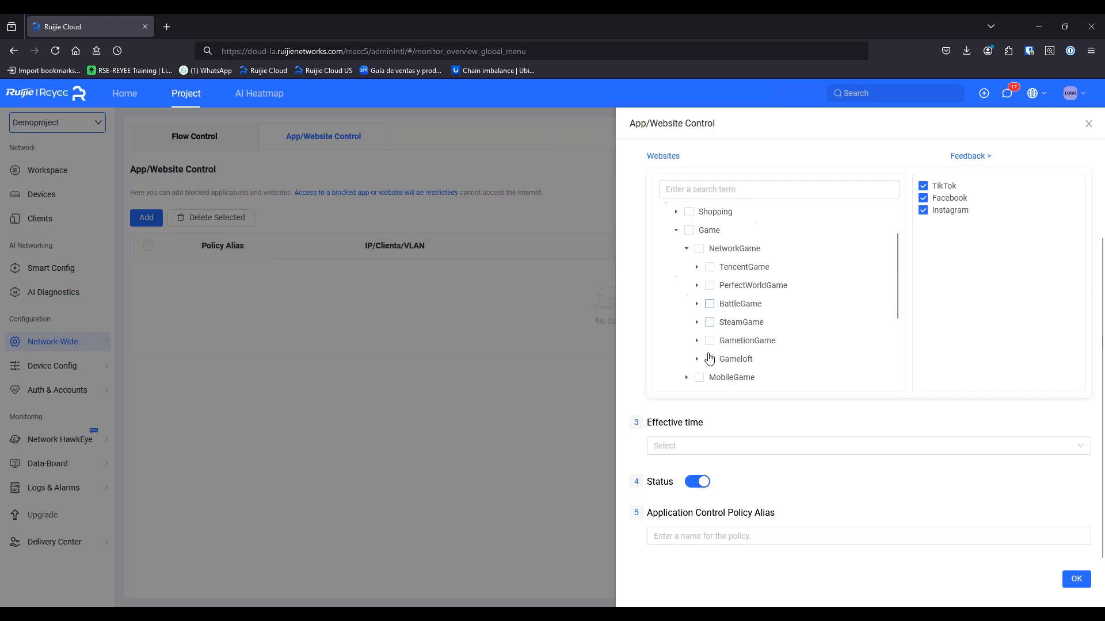
pyautogui.scroll(1, 709, 323)
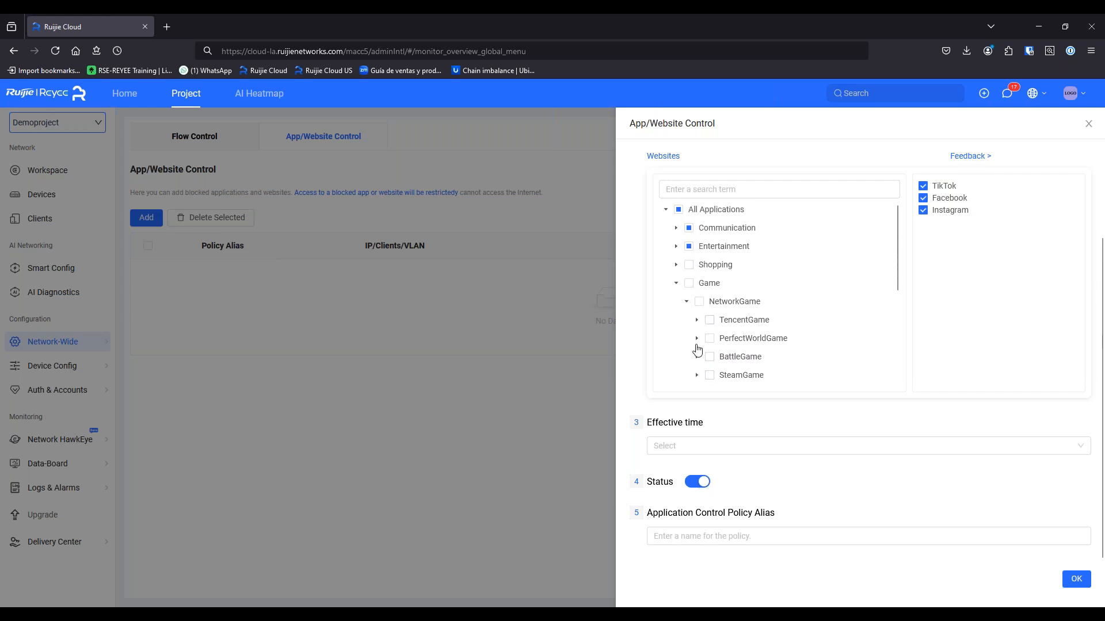
pyautogui.click(676, 283)
pyautogui.click(676, 265)
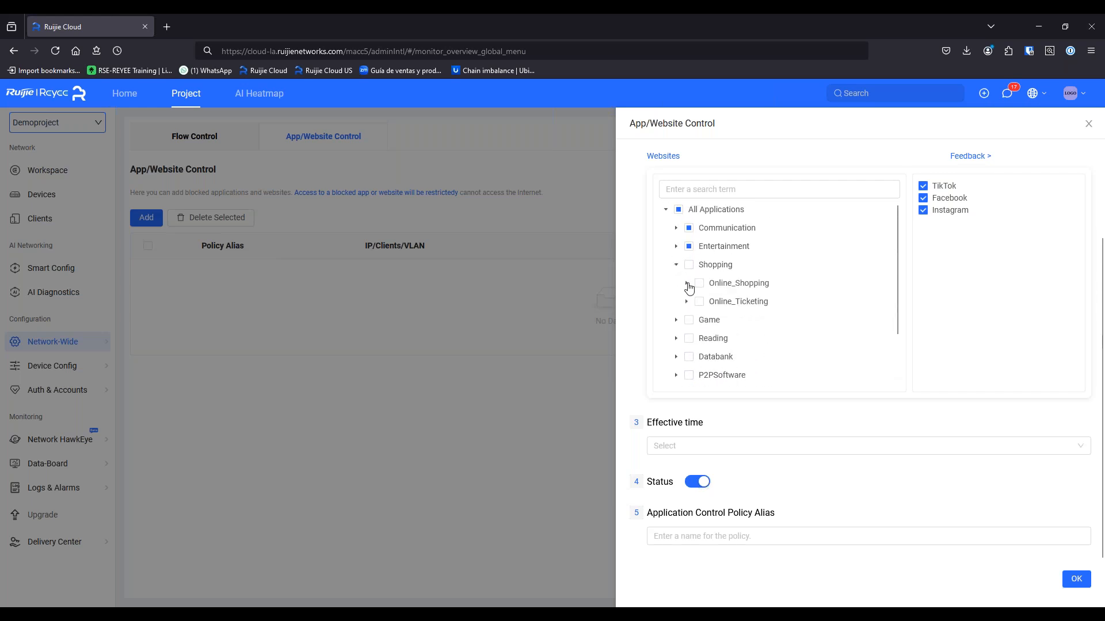
pyautogui.click(686, 283)
pyautogui.scroll(-2, 708, 338)
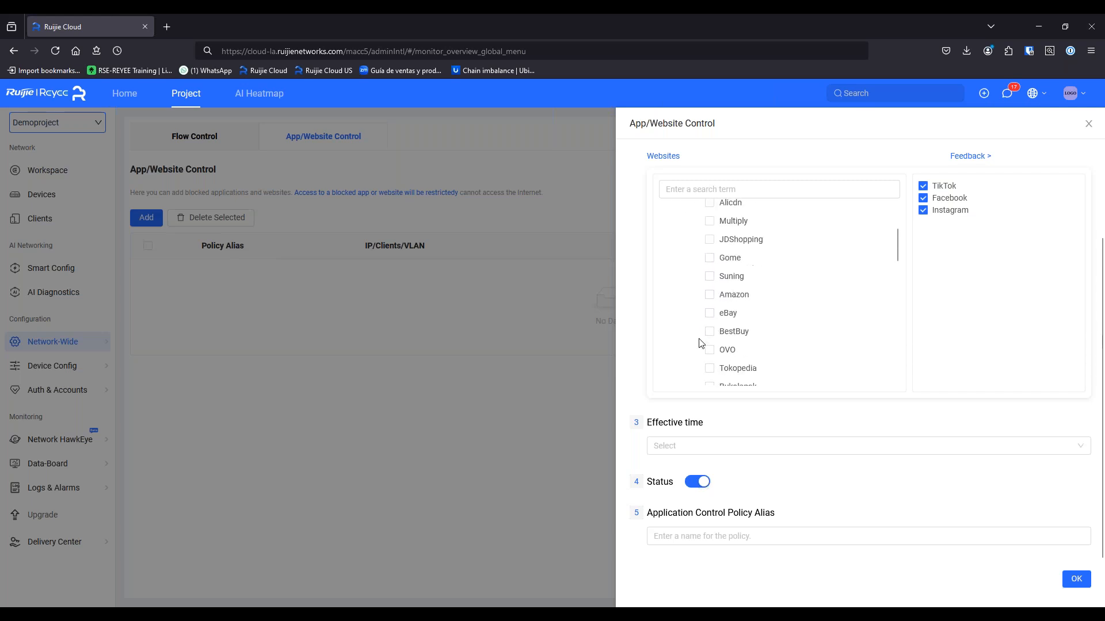
pyautogui.scroll(-1, 716, 349)
pyautogui.scroll(3, 715, 346)
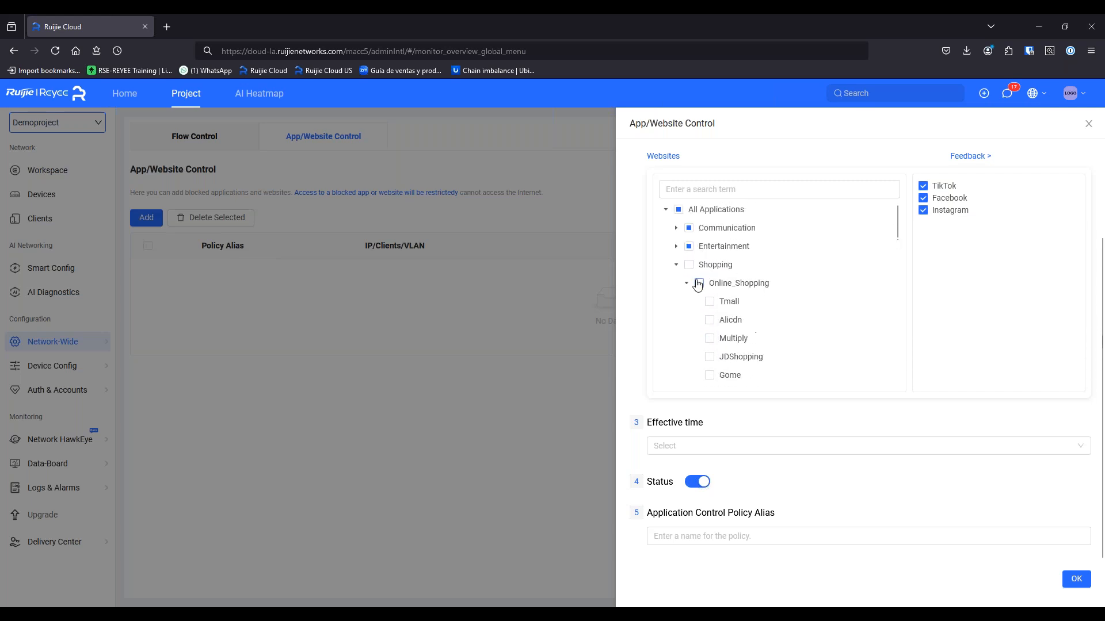
pyautogui.click(676, 265)
pyautogui.scroll(2, 765, 325)
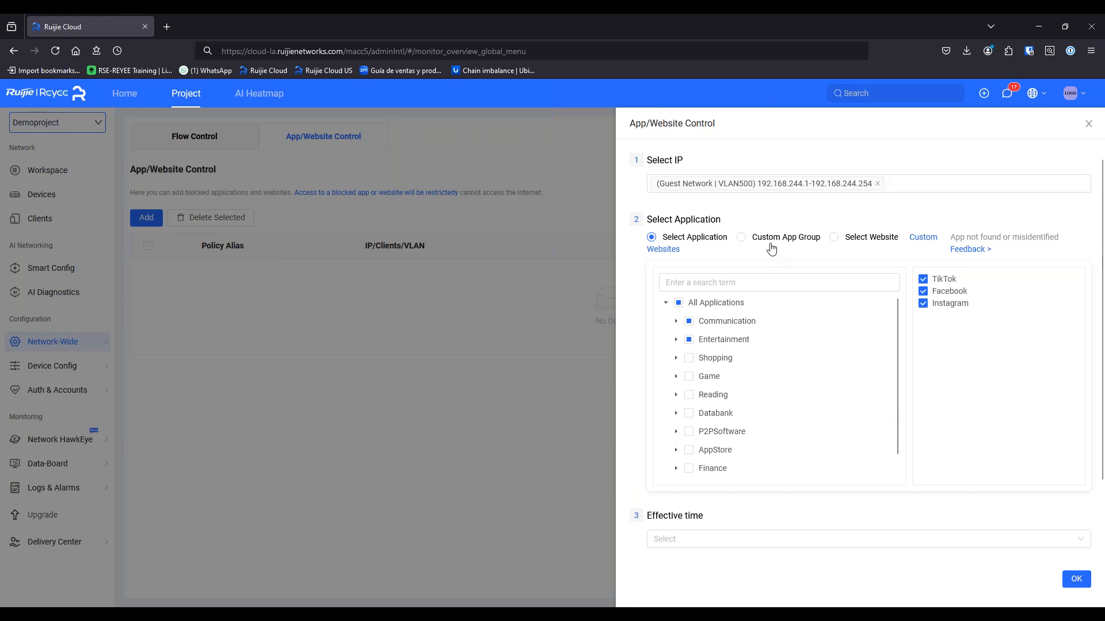
# Try adding a custom website, then cancel and close the Custom Websites list
pyautogui.click(921, 237)
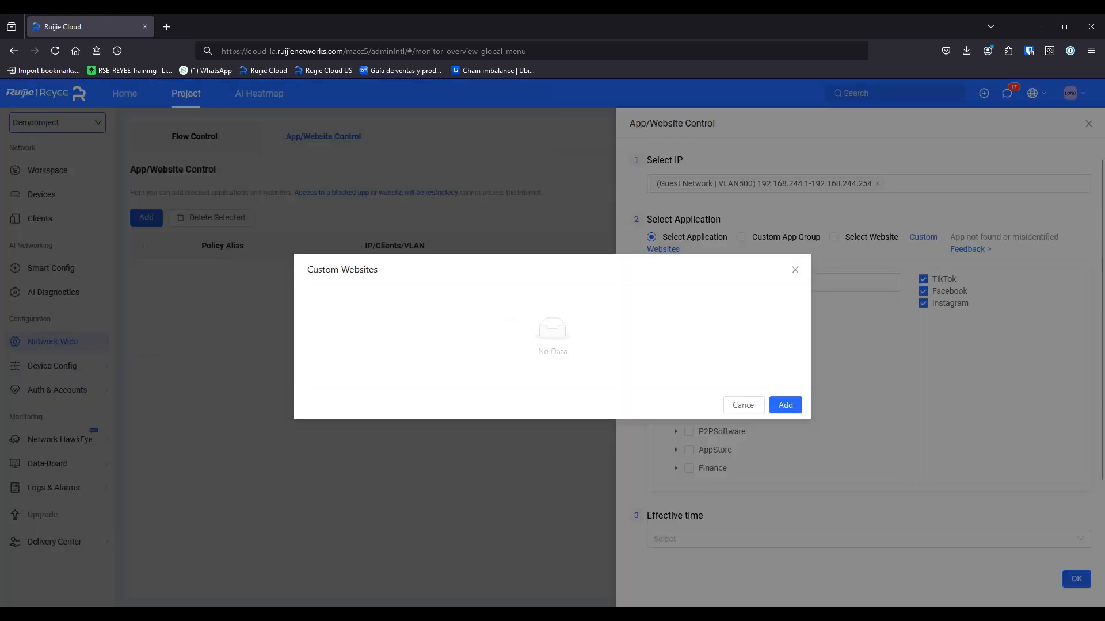
pyautogui.click(786, 405)
pyautogui.click(496, 341)
pyautogui.click(551, 303)
pyautogui.click(549, 345)
pyautogui.click(699, 413)
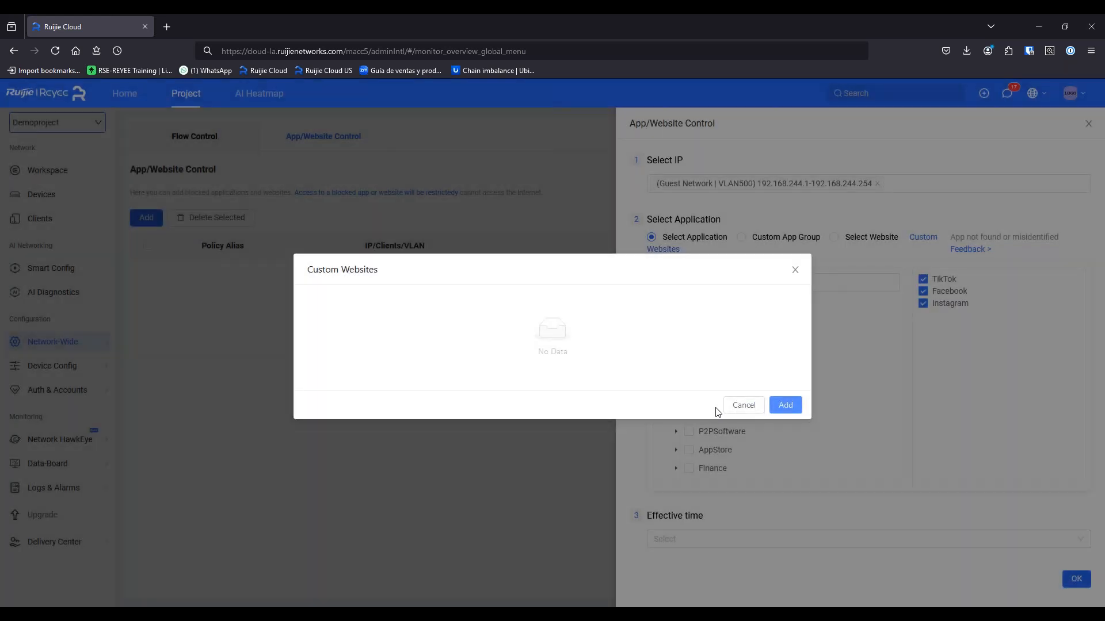
pyautogui.click(751, 404)
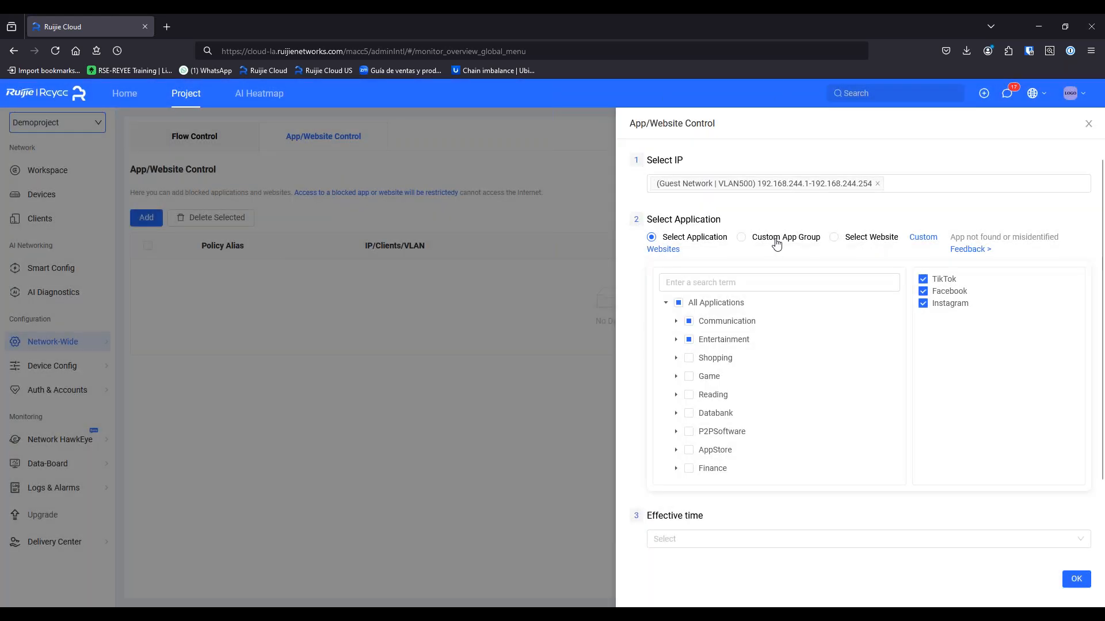
# Set the rule's effective time to ALL Time, discarding an attempted custom period
pyautogui.scroll(-1, 771, 333)
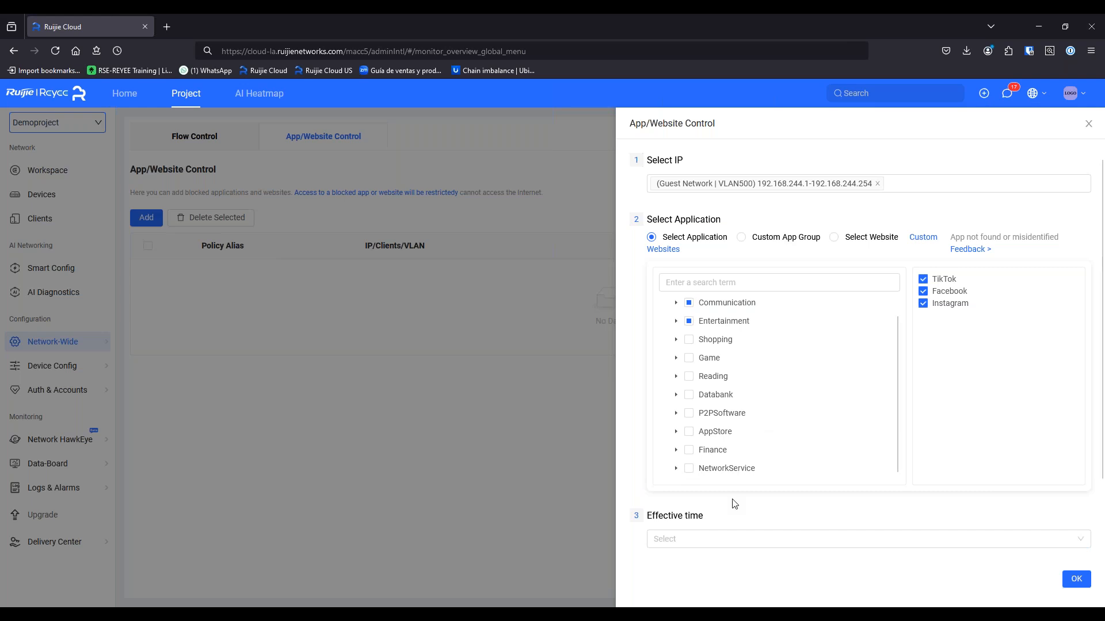
pyautogui.click(707, 545)
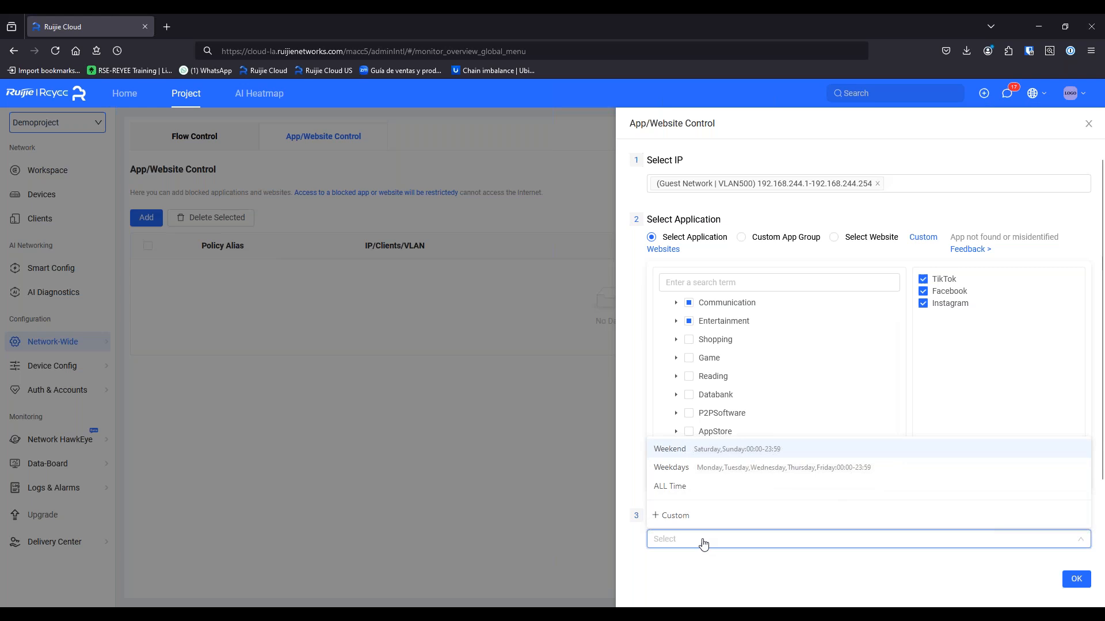
pyautogui.click(692, 488)
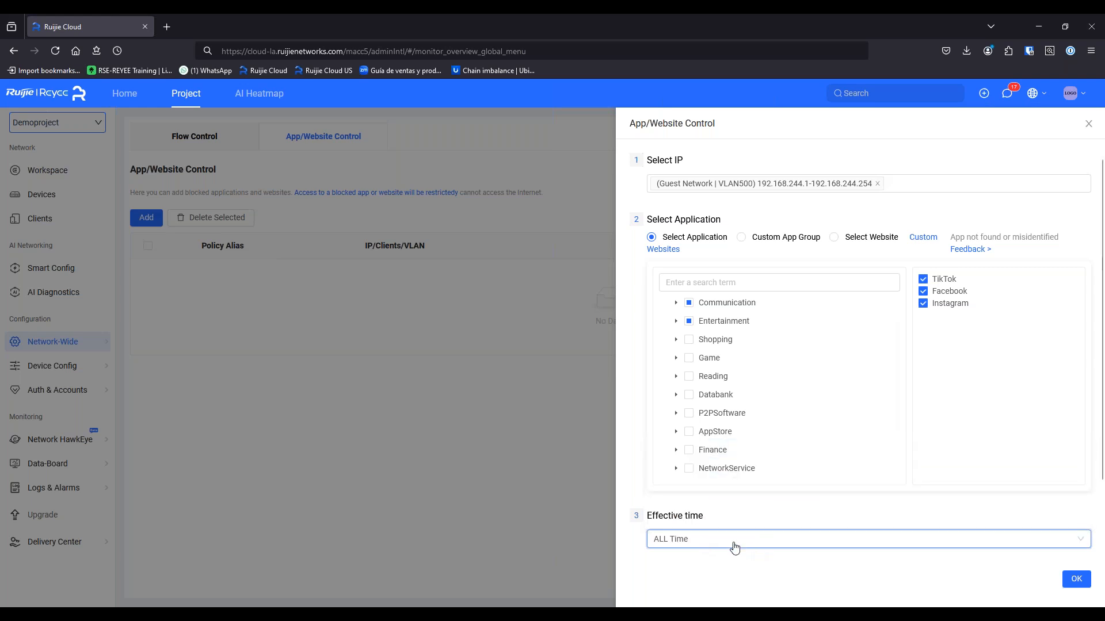
pyautogui.click(735, 544)
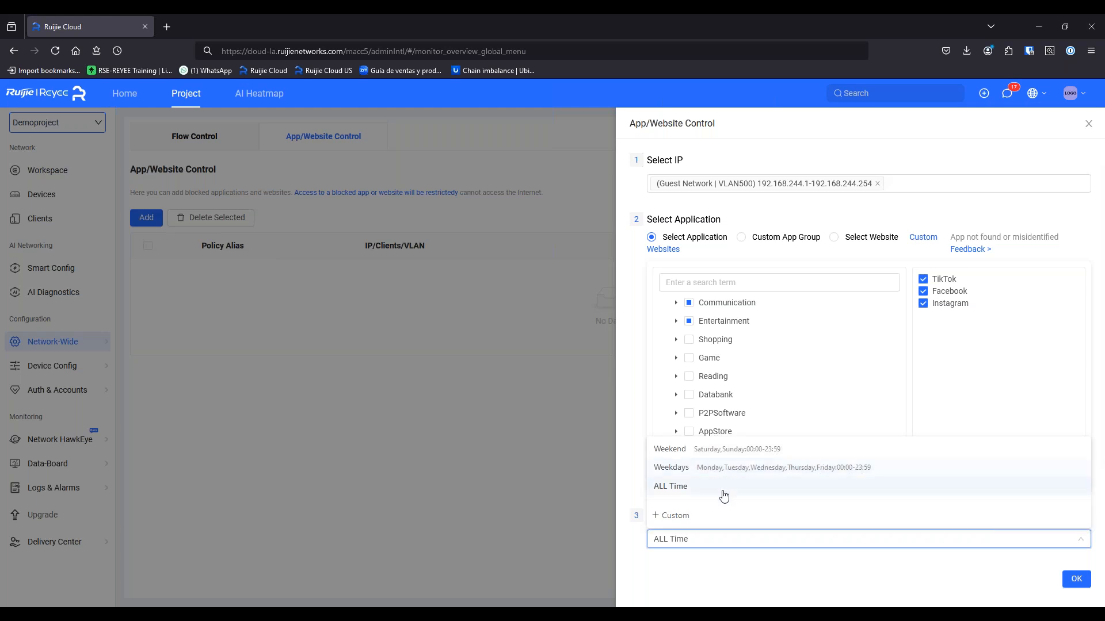
pyautogui.click(696, 516)
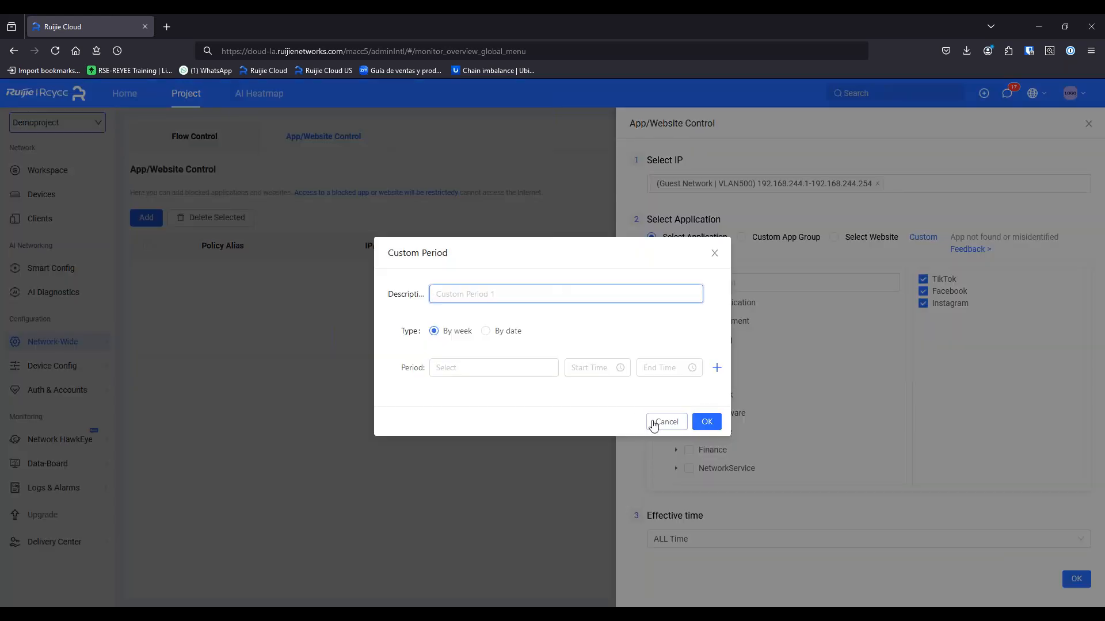
pyautogui.click(665, 422)
pyautogui.click(720, 542)
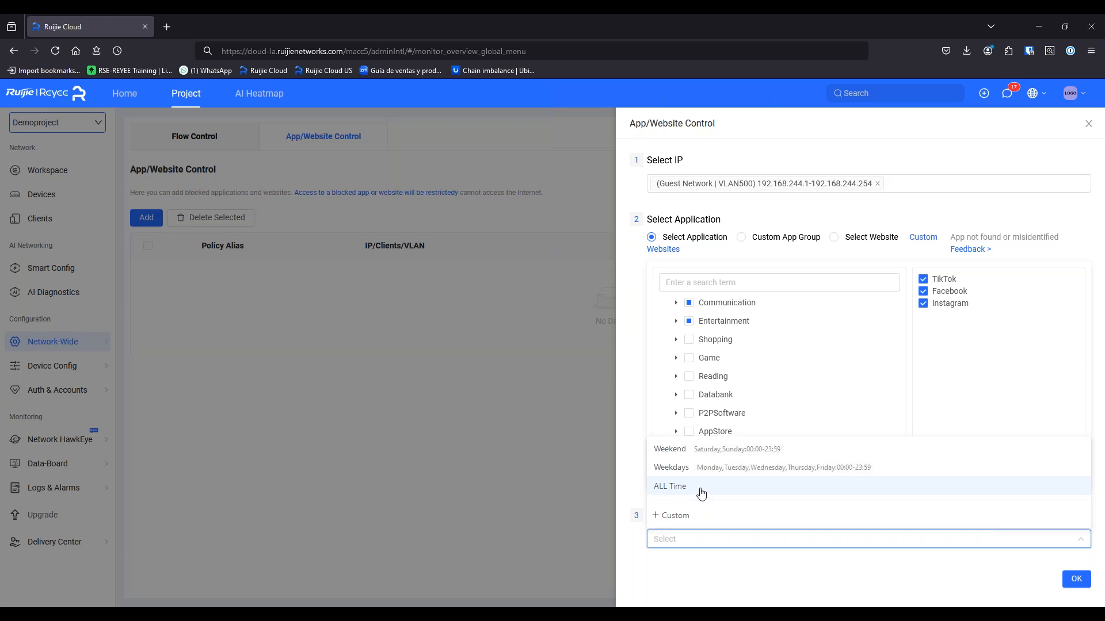
pyautogui.click(701, 493)
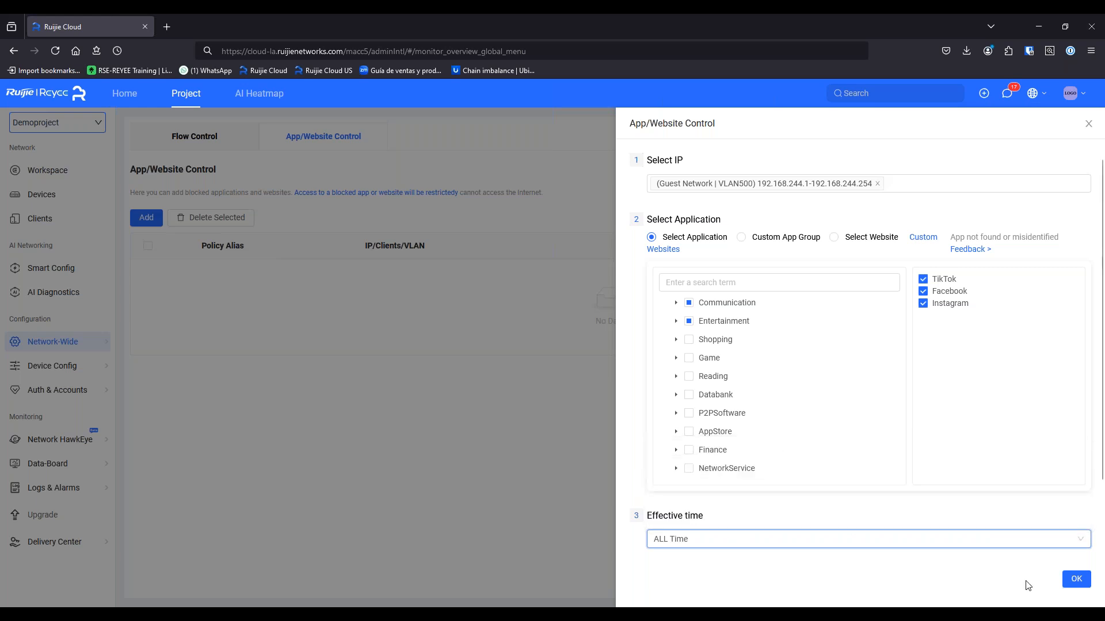
# Name the policy BLOCKMEDIANETWORK, keep its status enabled, and save it
pyautogui.click(1076, 580)
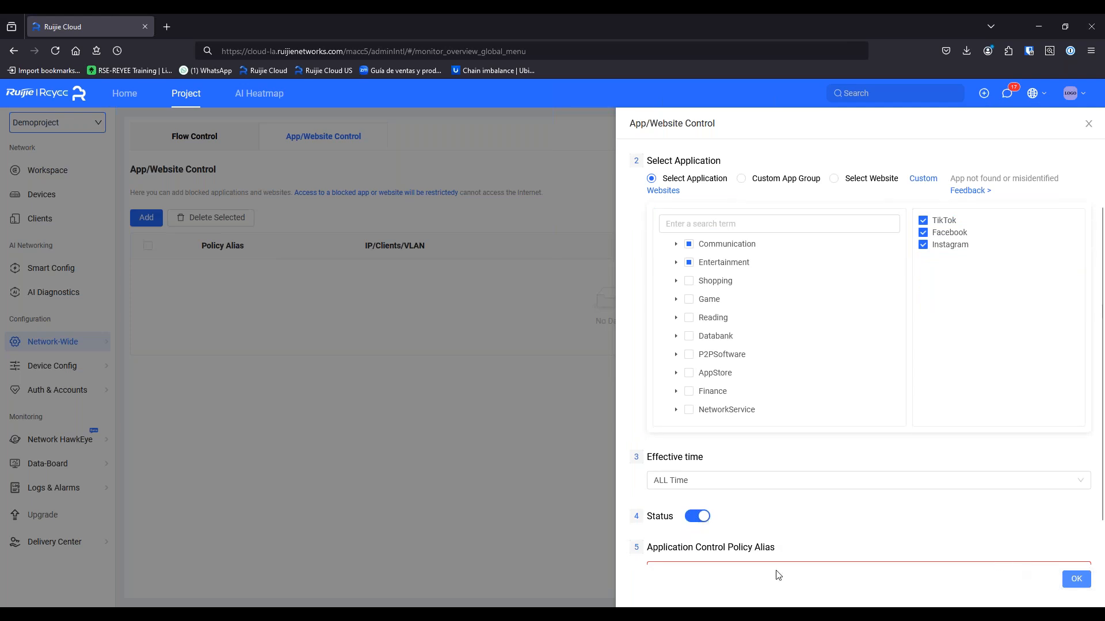
pyautogui.click(719, 529)
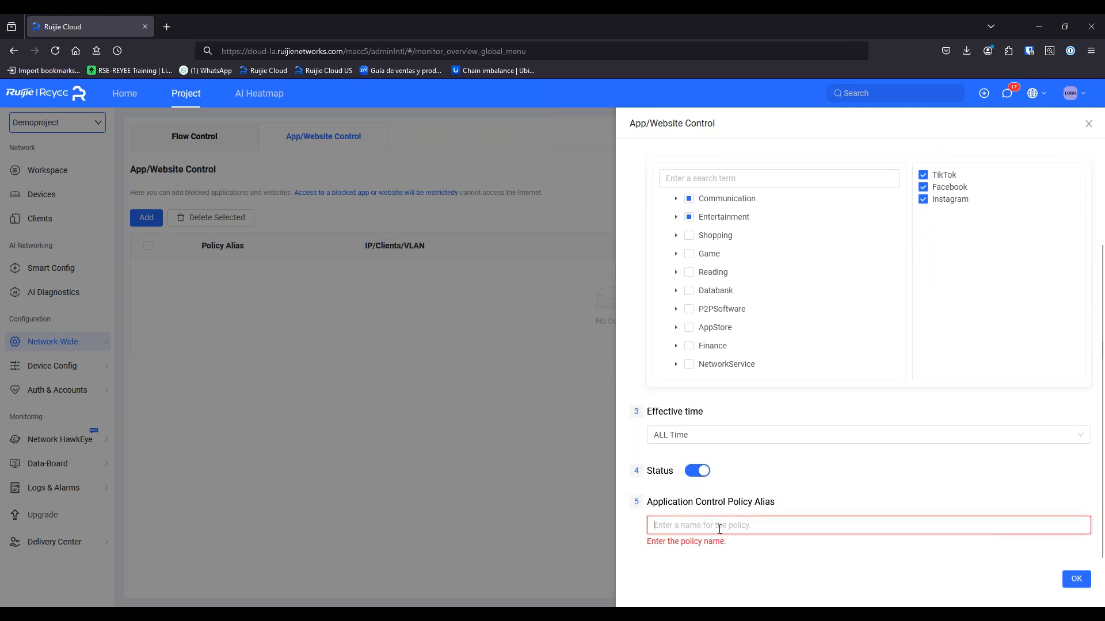
pyautogui.write('BLOCKP')
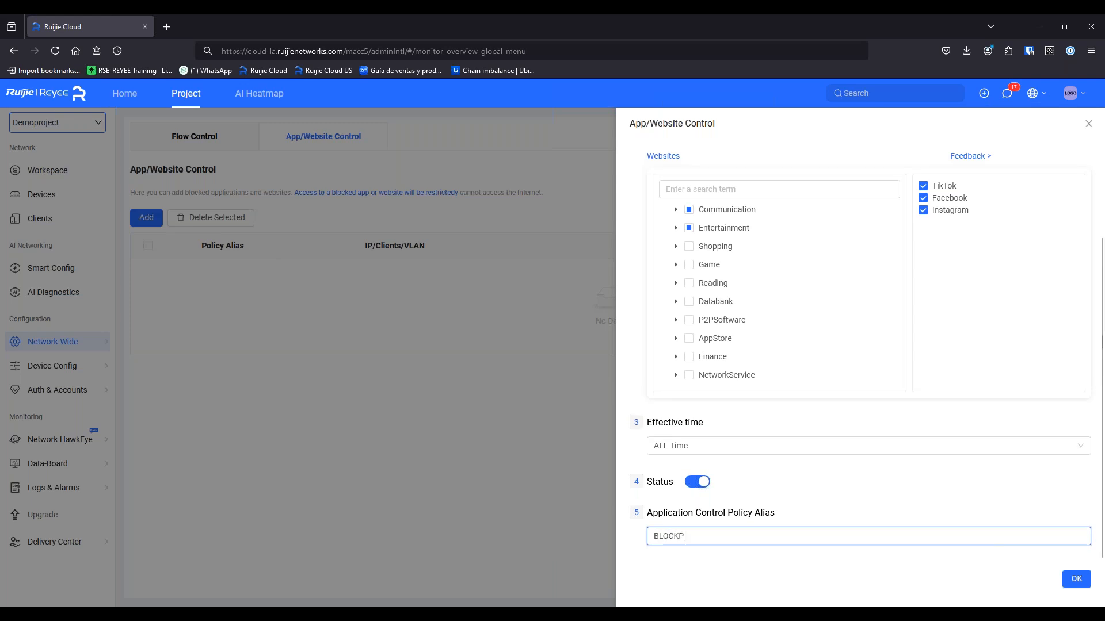
pyautogui.write('ED')
pyautogui.press('BackSpace')
pyautogui.press('BackSpace')
pyautogui.press('BackSpace')
pyautogui.write('MEDIANETWORK')
pyautogui.click(702, 481)
pyautogui.click(701, 481)
pyautogui.click(1071, 579)
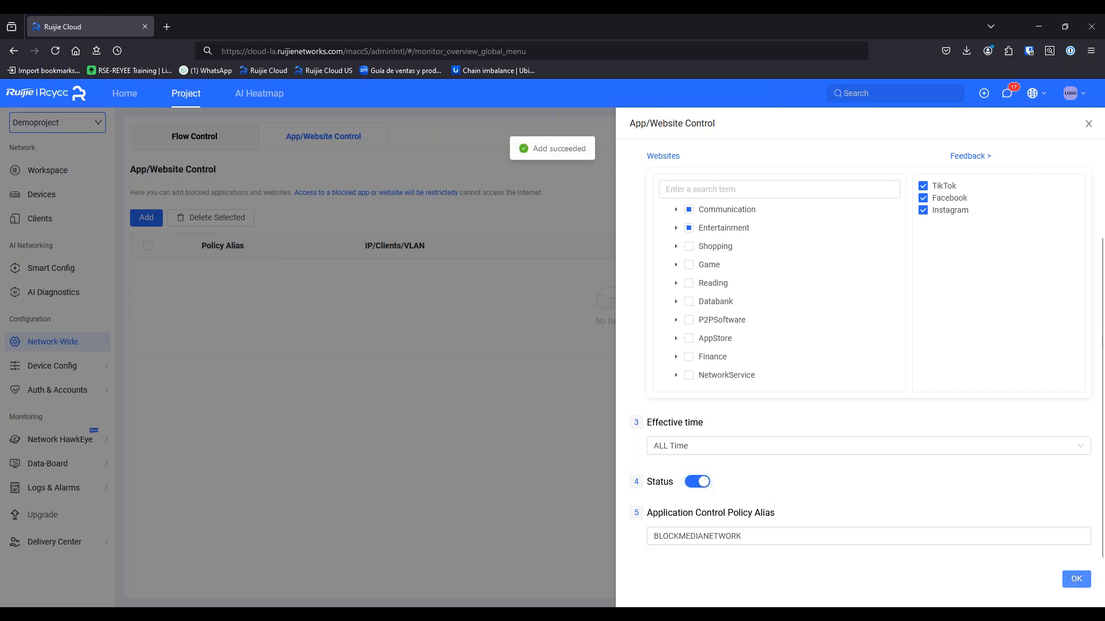
# Refresh the policy list, check the guest IP range and blocked apps, then show the mirrored iPad
pyautogui.click(1089, 126)
pyautogui.click(1080, 218)
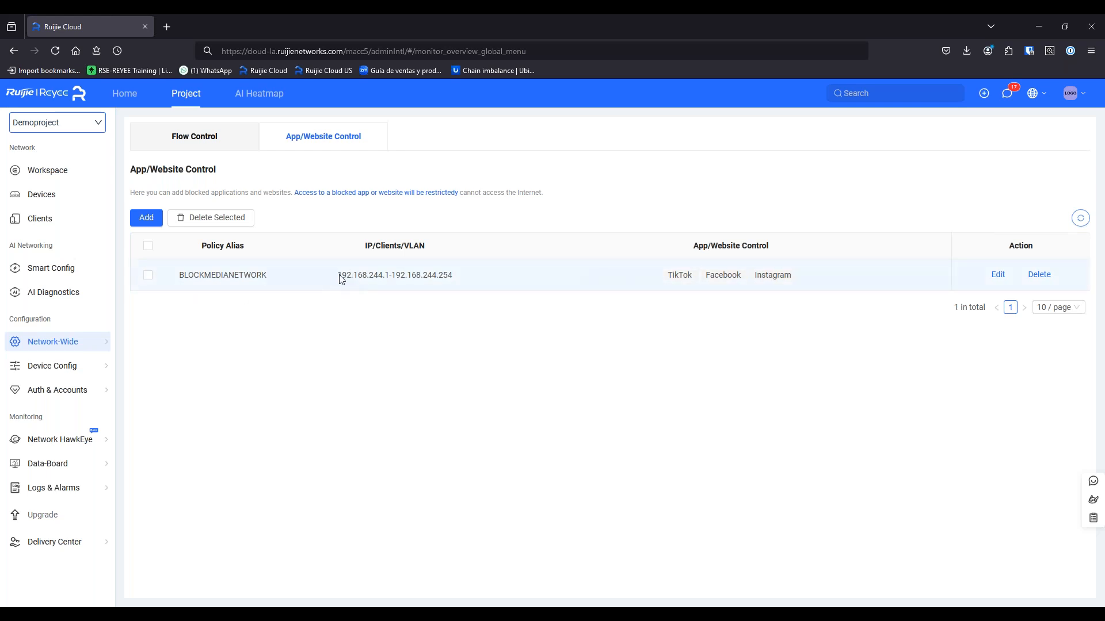
pyautogui.moveTo(334, 276); pyautogui.dragTo(469, 279)
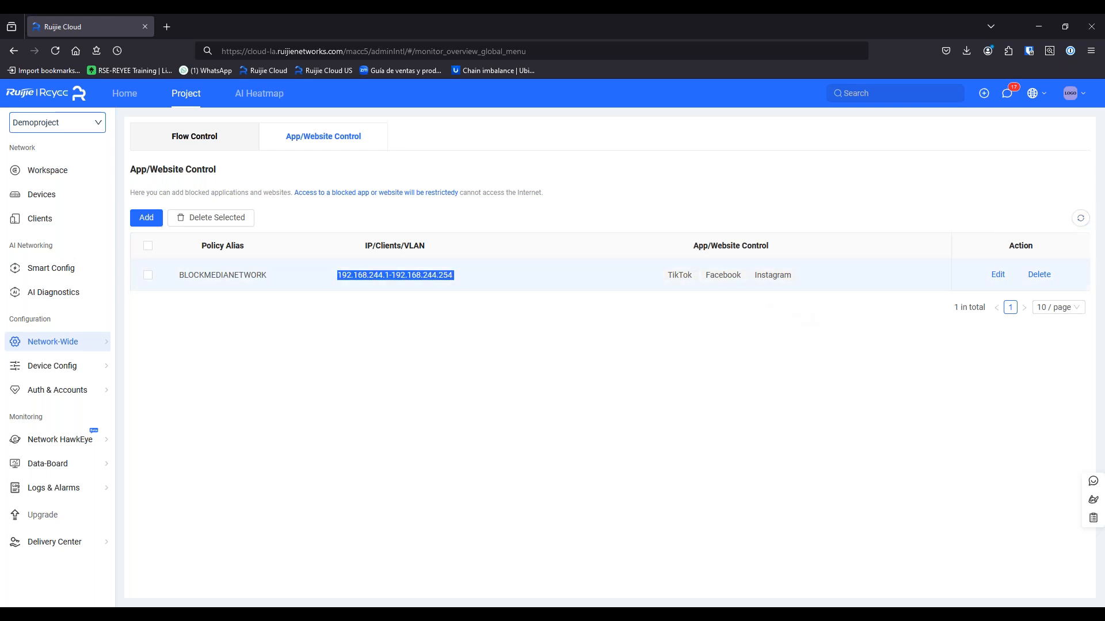
pyautogui.click(684, 275)
pyautogui.moveTo(684, 274); pyautogui.dragTo(758, 281)
pyautogui.click(798, 268)
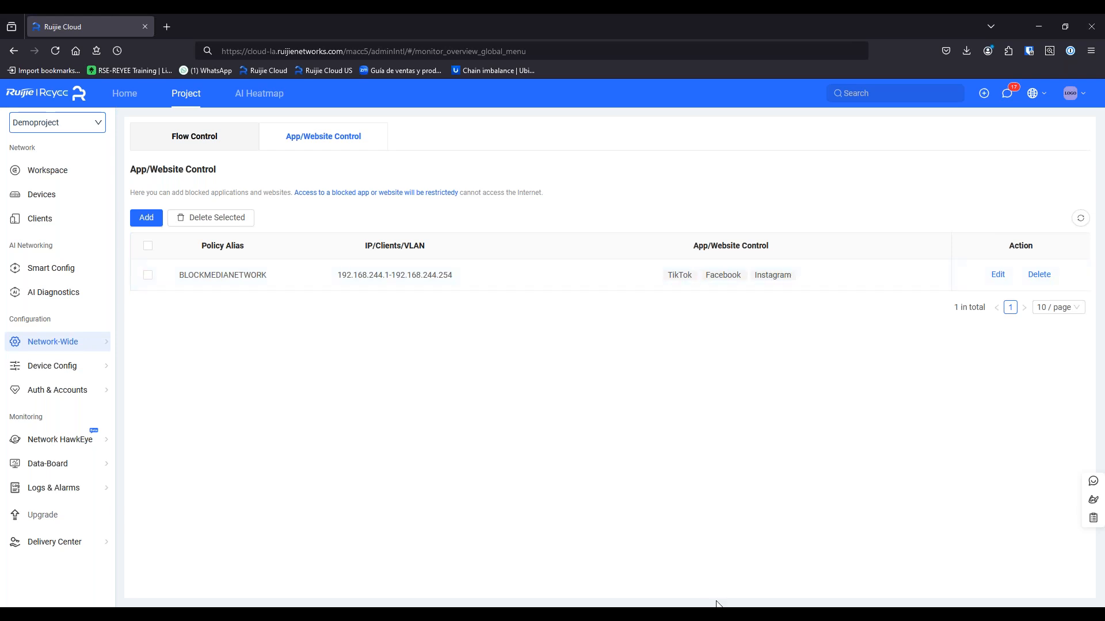
pyautogui.click(706, 617)
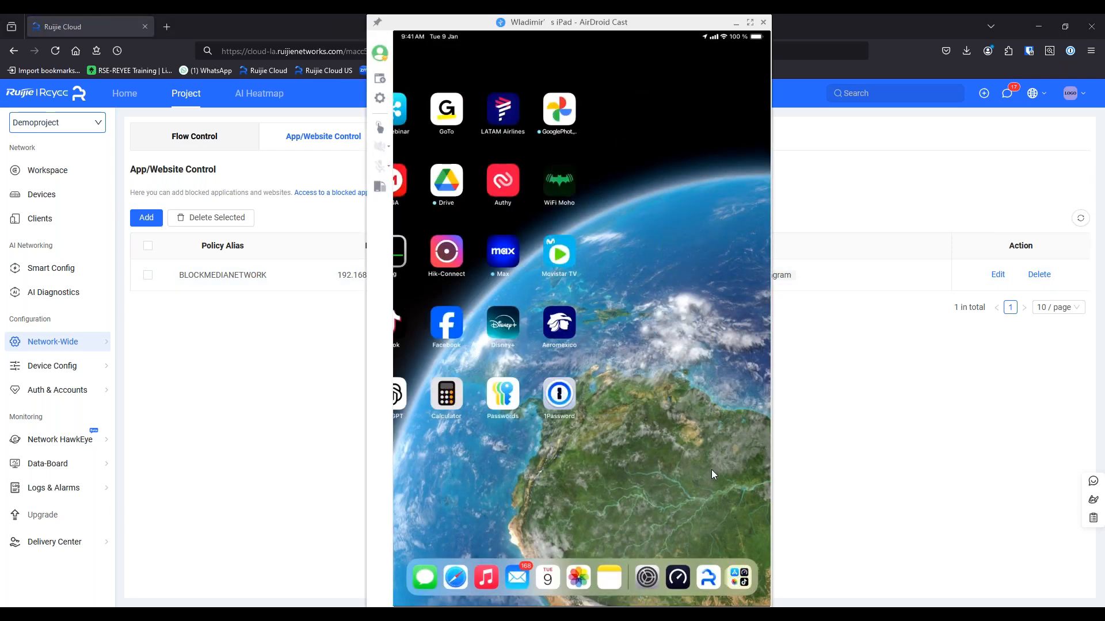
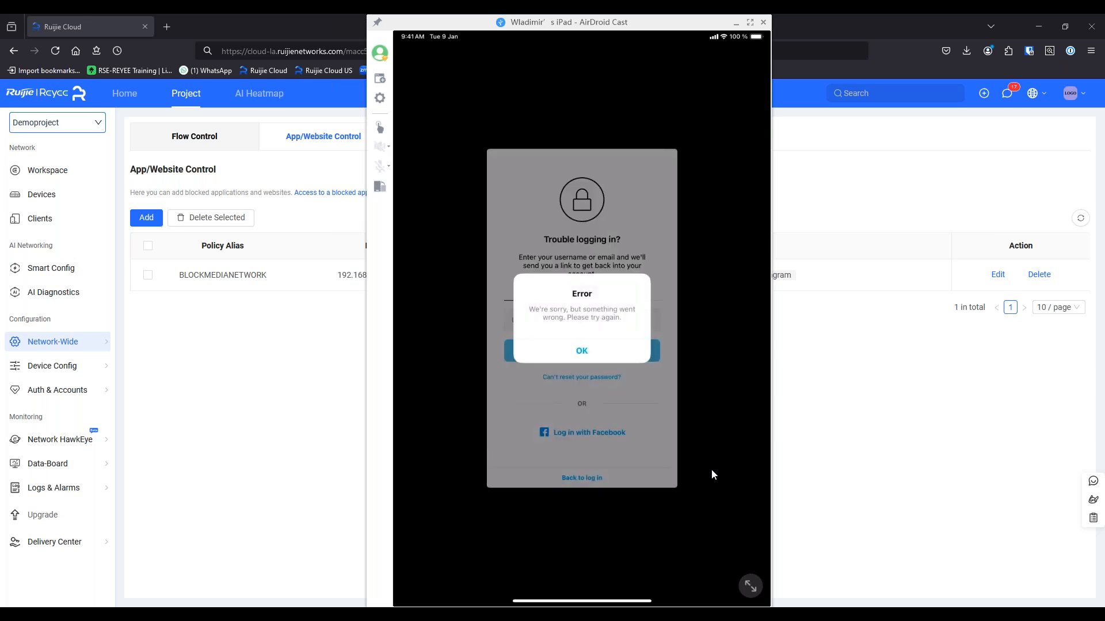
# Dismiss the mirrored iPad's login error so the Ruijie Cloud page is in front
pyautogui.click(960, 454)
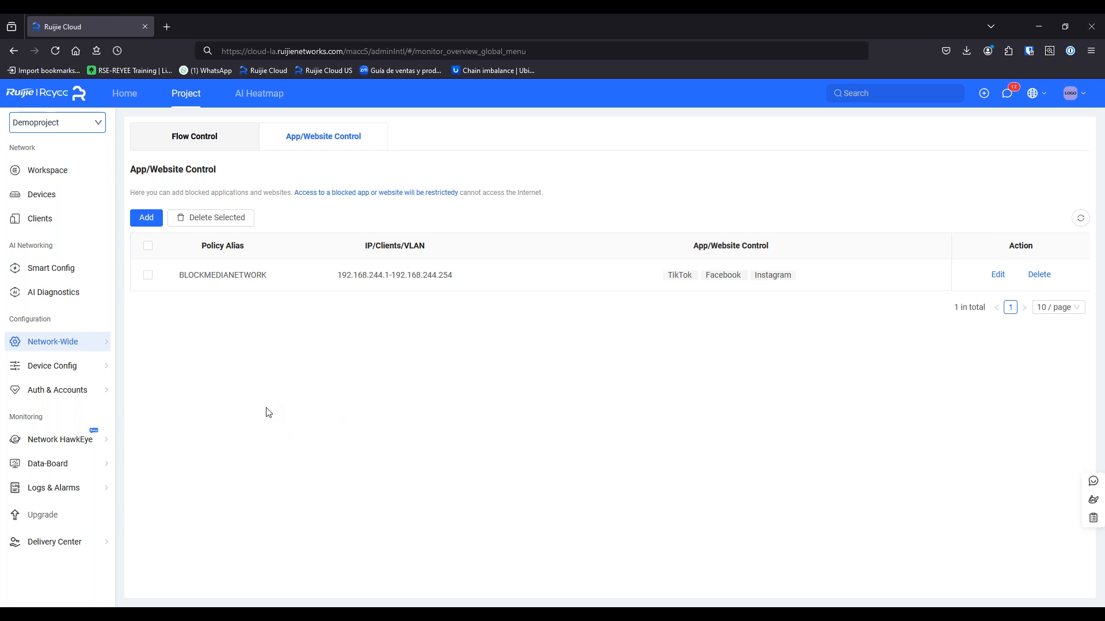
# Move from the Project Handover page back to the Home project dashboard
pyautogui.moveTo(89, 544)
pyautogui.click(150, 526)
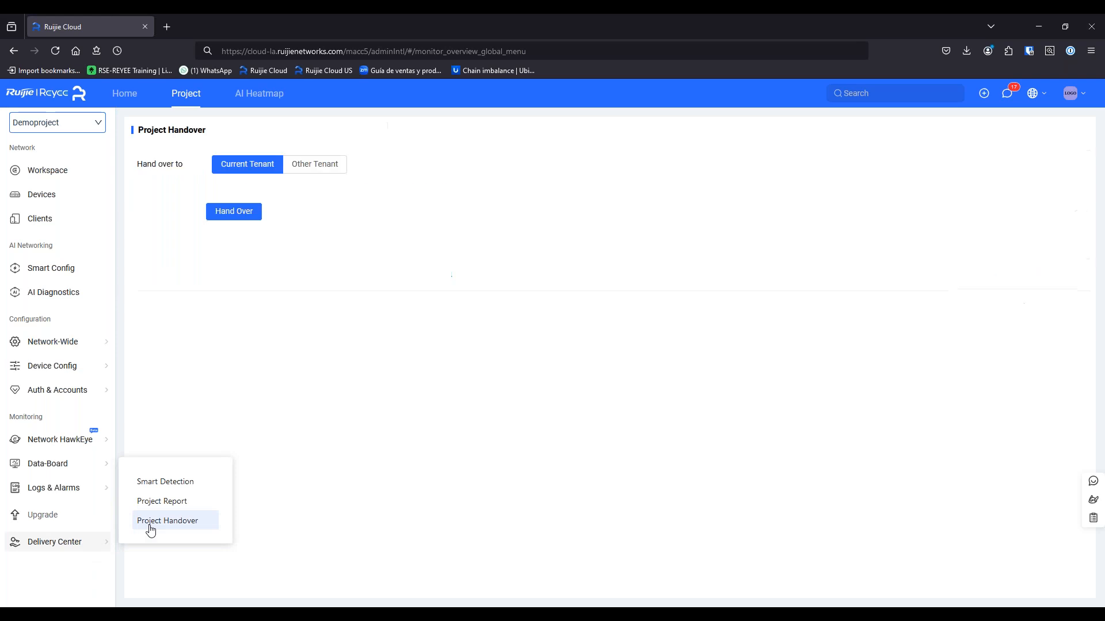
pyautogui.click(134, 102)
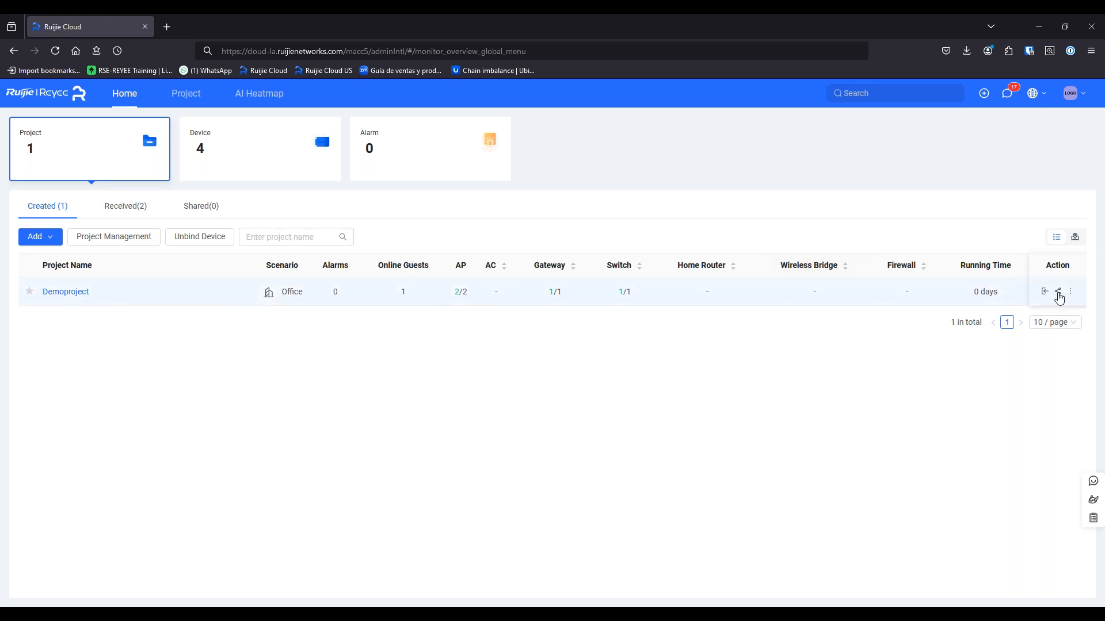
pyautogui.click(1059, 292)
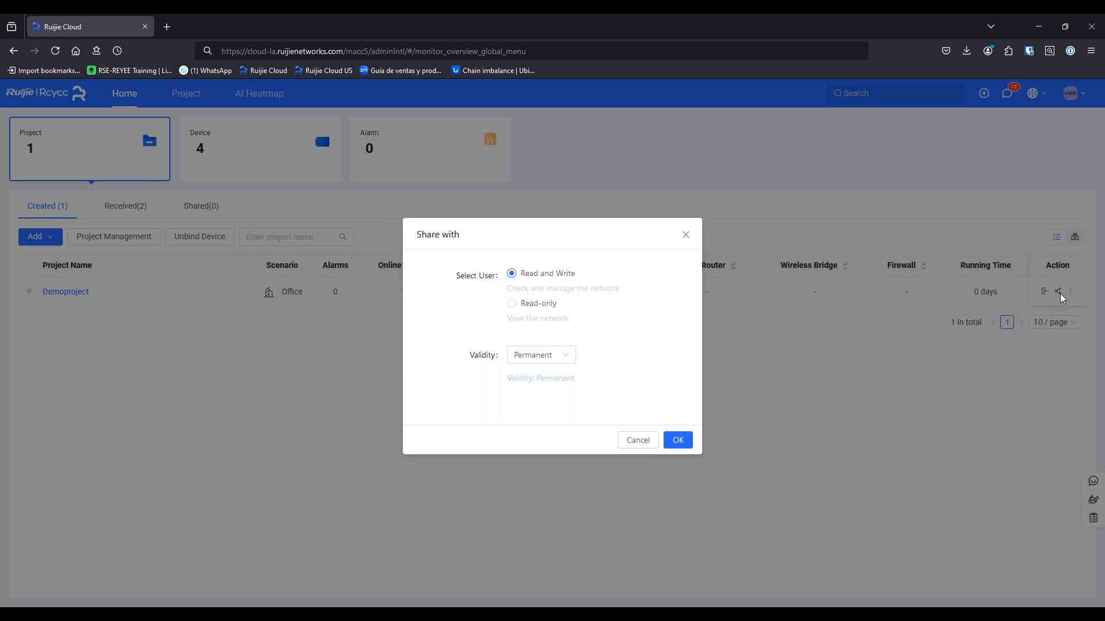
pyautogui.click(685, 237)
pyautogui.click(1059, 293)
pyautogui.click(536, 357)
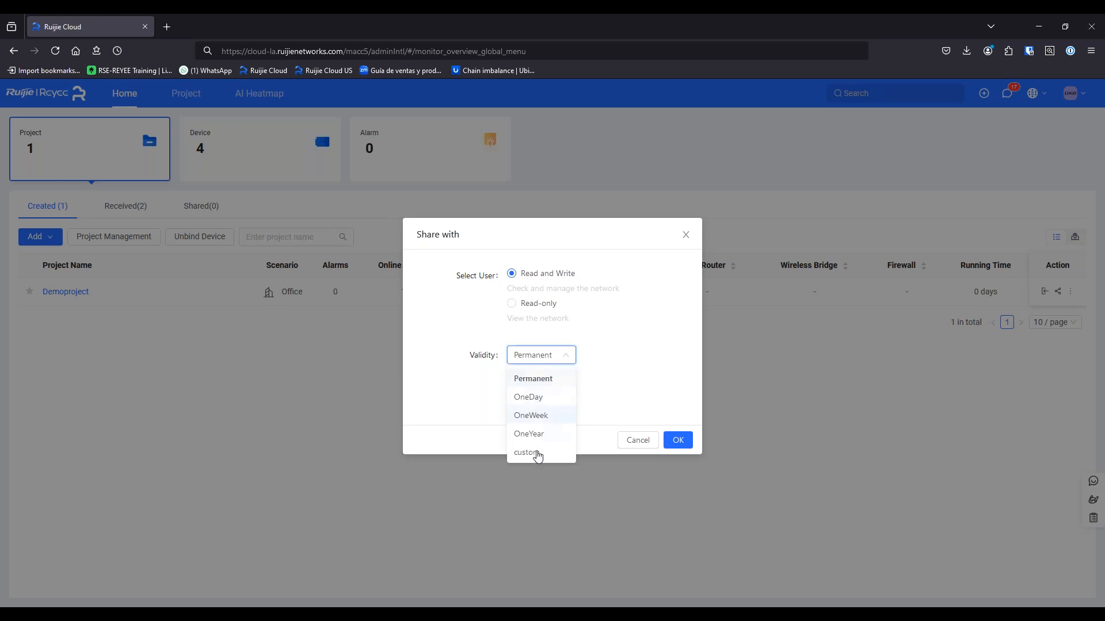
pyautogui.click(536, 454)
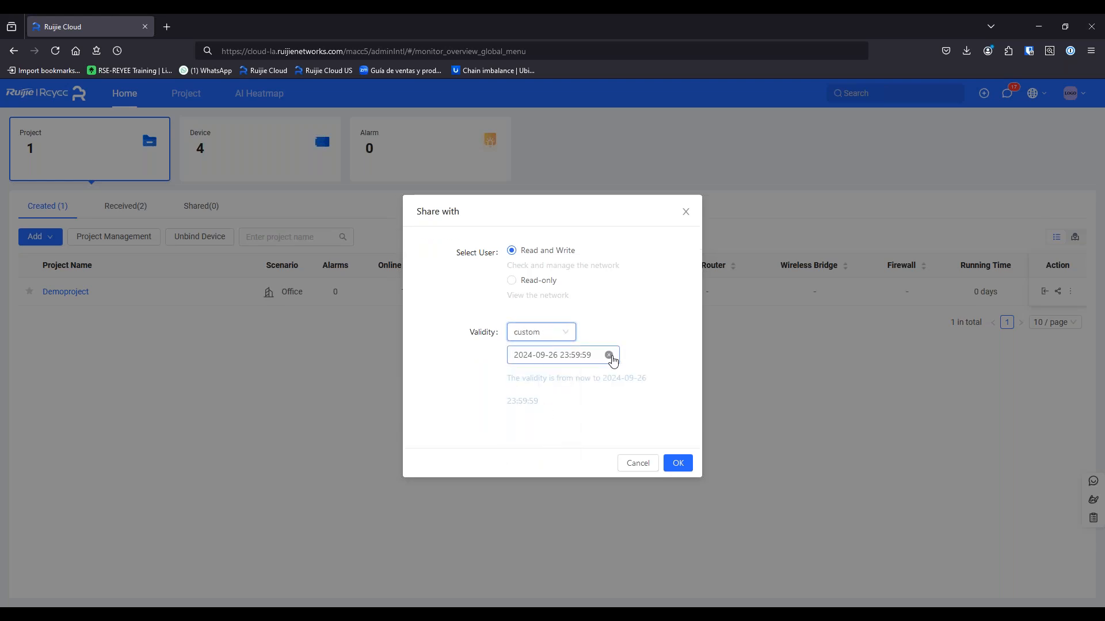
pyautogui.doubleClick(575, 355)
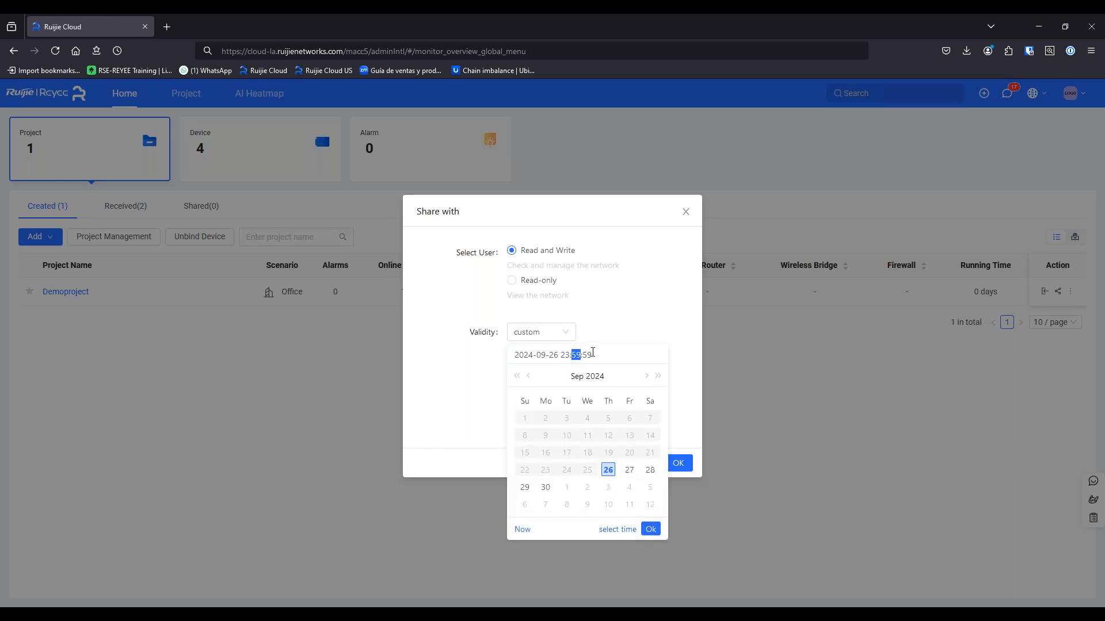
pyautogui.click(647, 314)
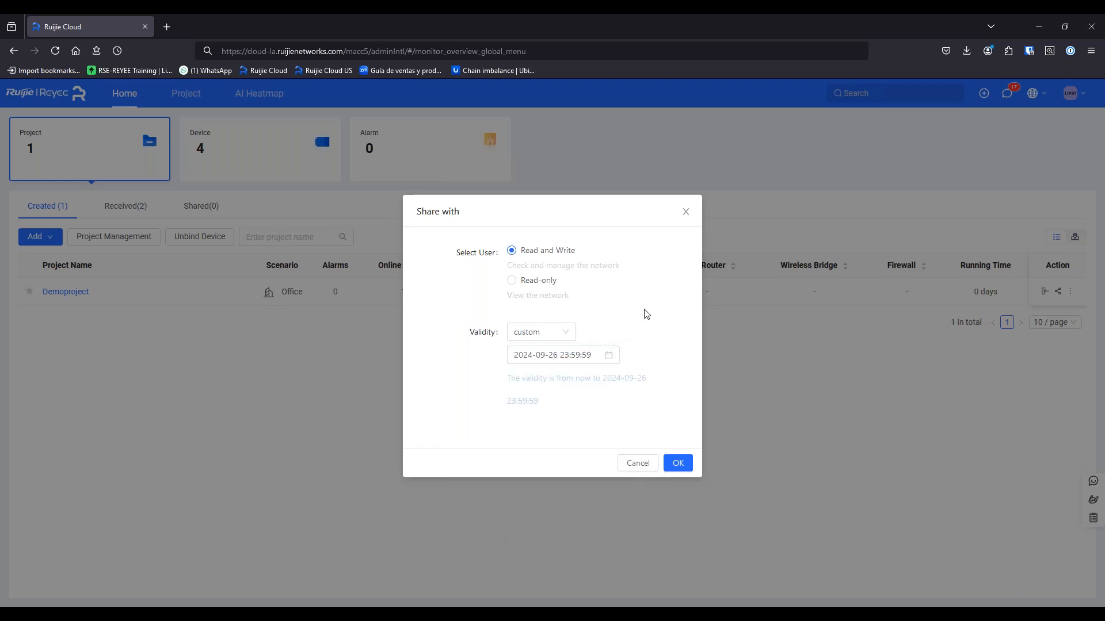
pyautogui.click(588, 353)
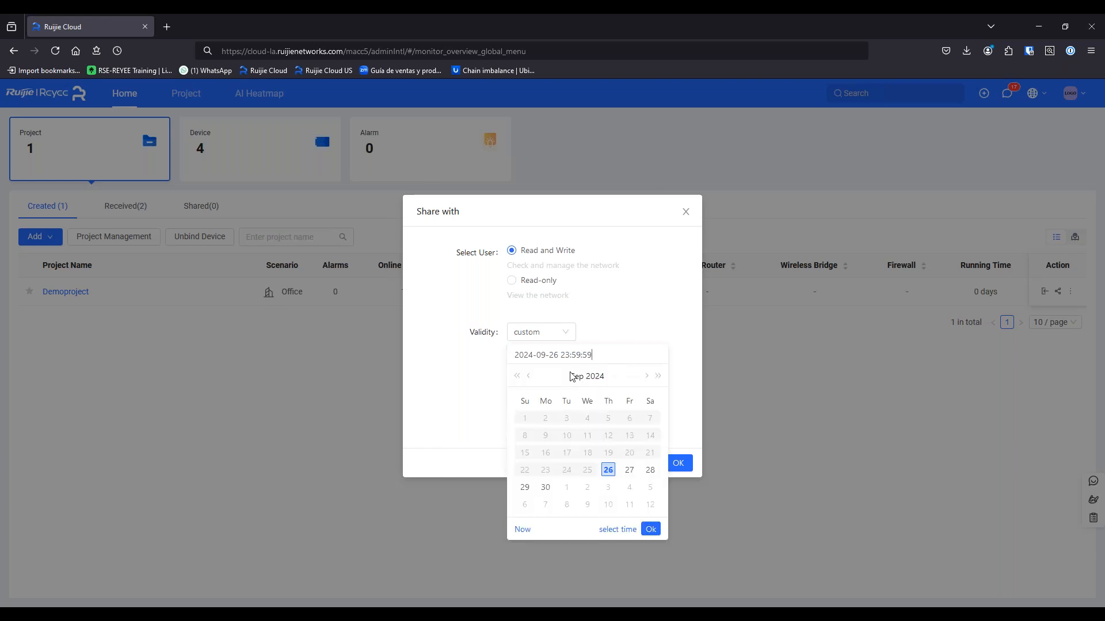
pyautogui.click(653, 318)
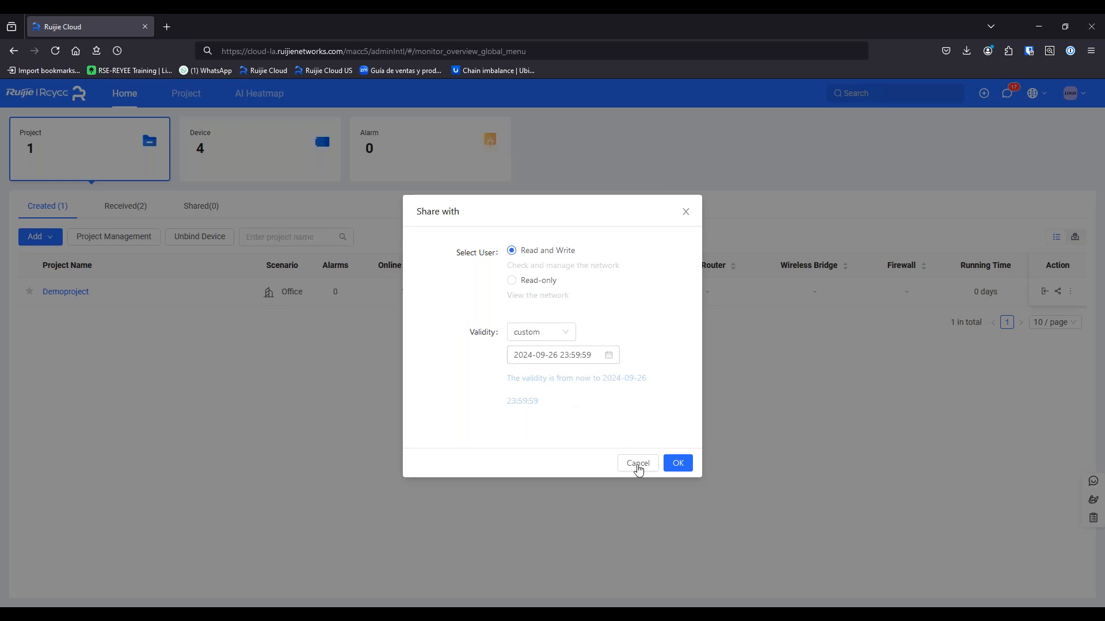
# Generate the Demoproject share link and copy it
pyautogui.click(677, 464)
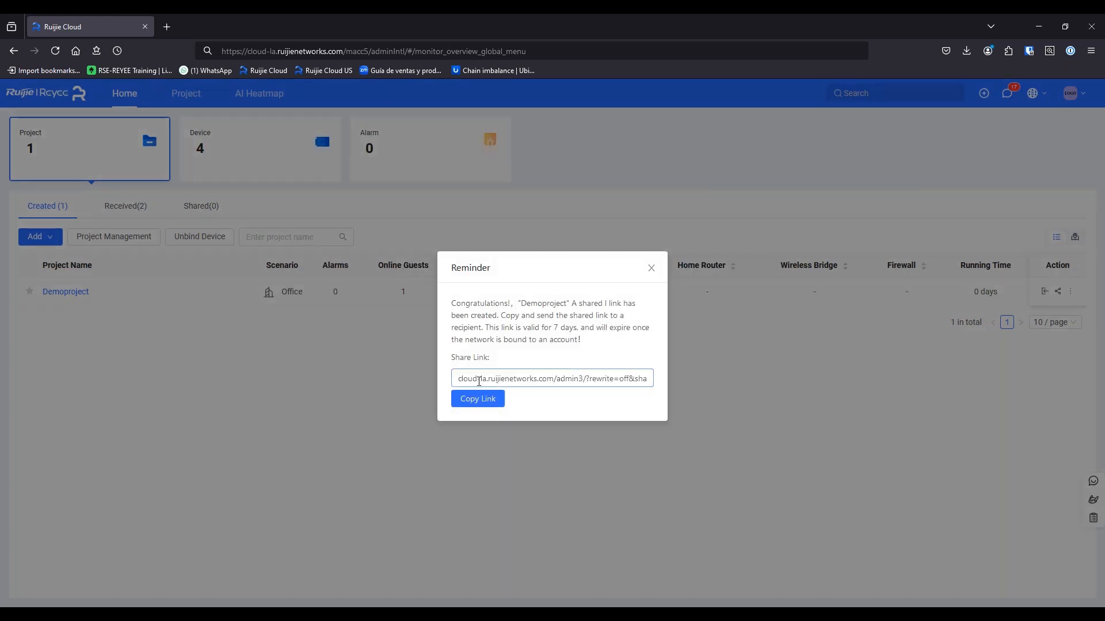
pyautogui.click(487, 403)
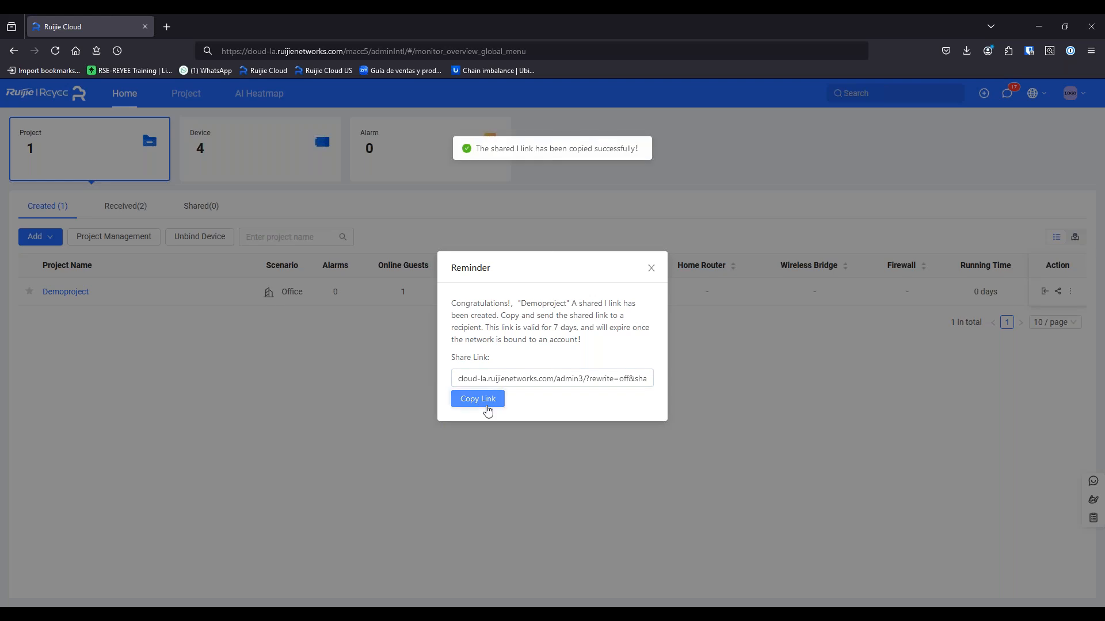
pyautogui.doubleClick(463, 381)
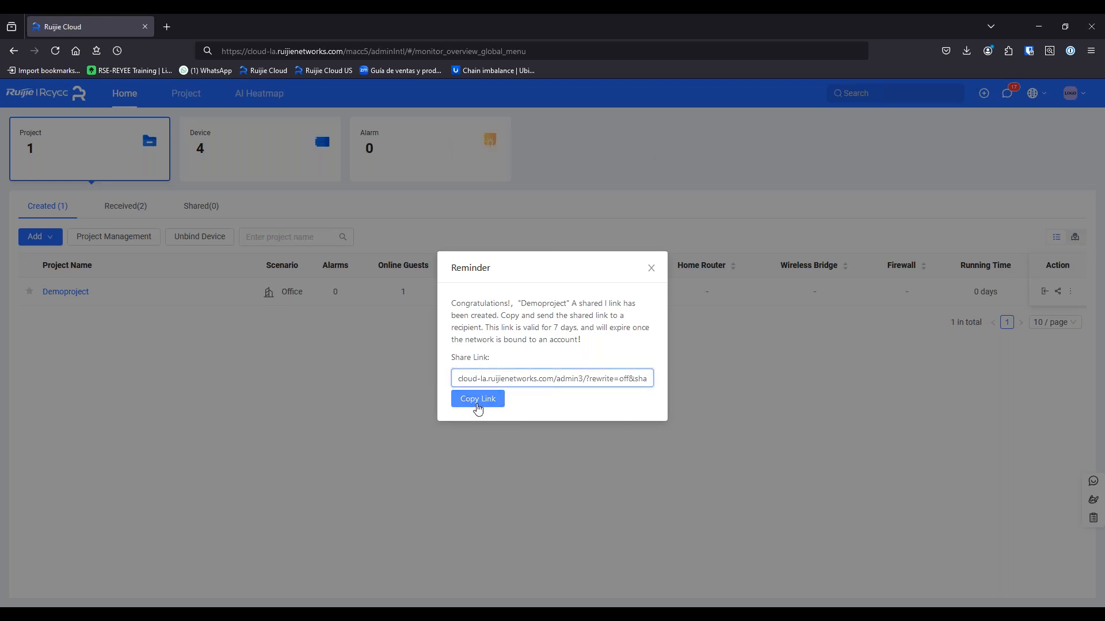
pyautogui.click(479, 401)
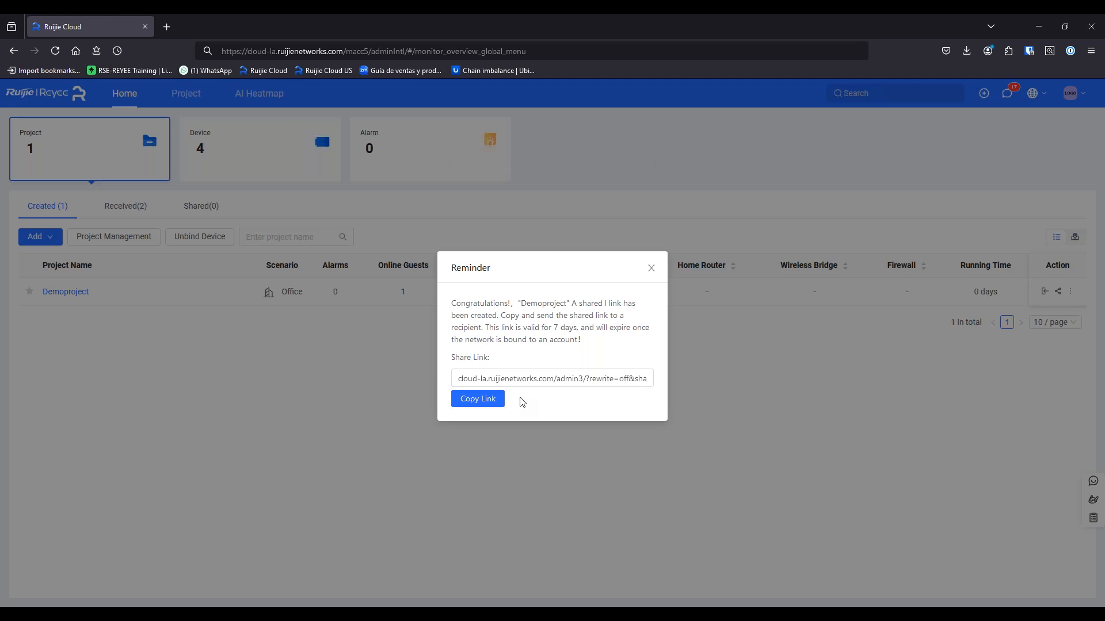
pyautogui.click(167, 26)
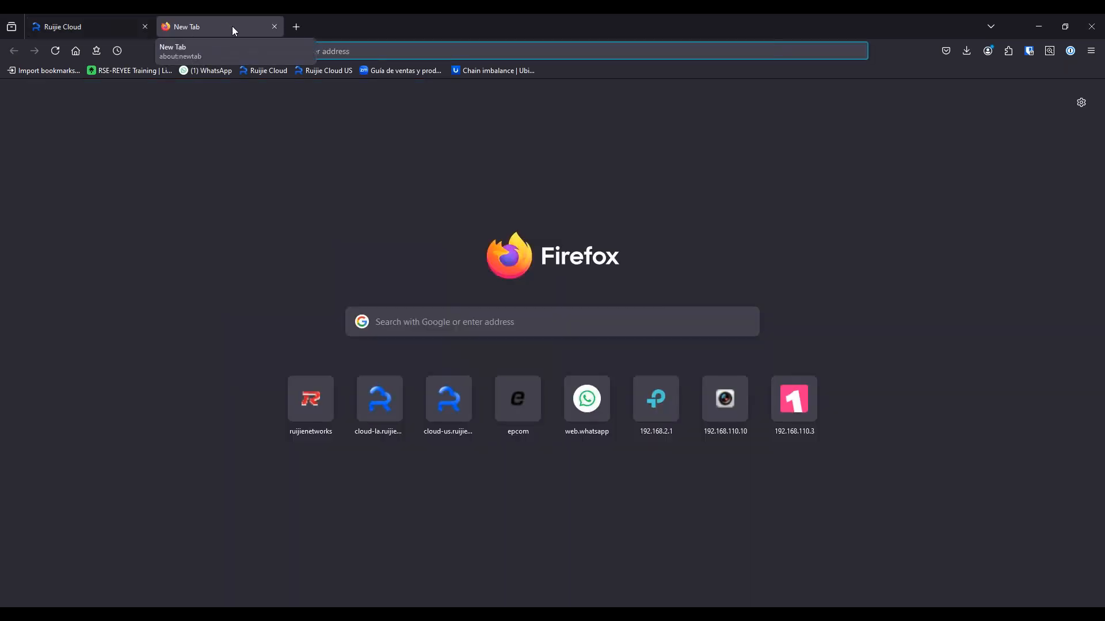
# Paste the share link into the new tab's address bar, then close Ruijie Cloud's share reminder
pyautogui.click(346, 52)
pyautogui.hotkey('ctrl', 'v')
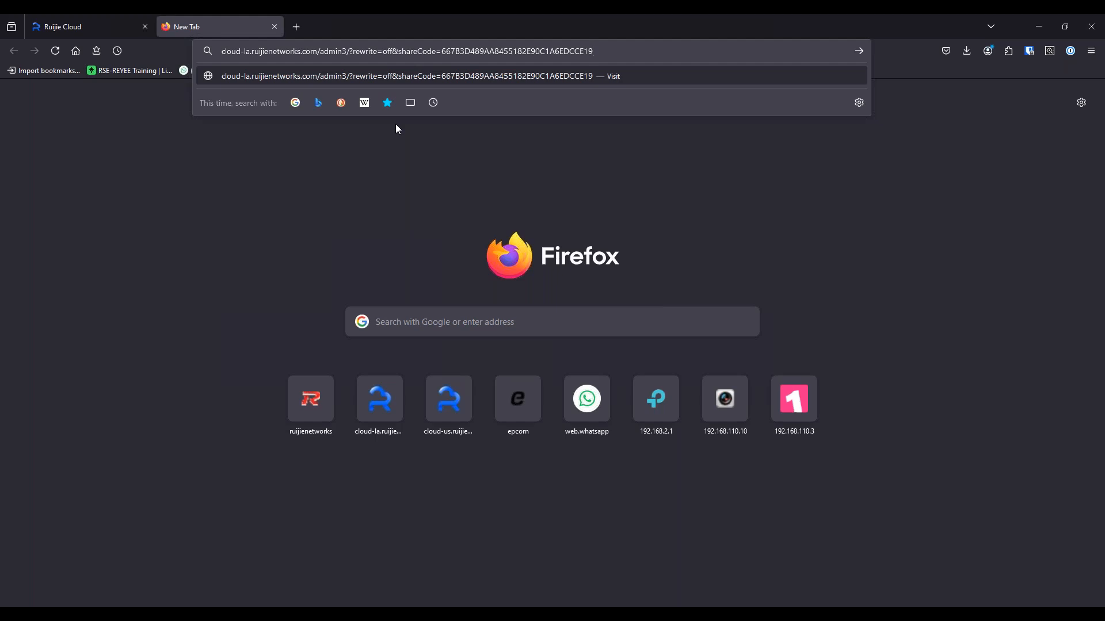
pyautogui.click(90, 23)
pyautogui.click(652, 269)
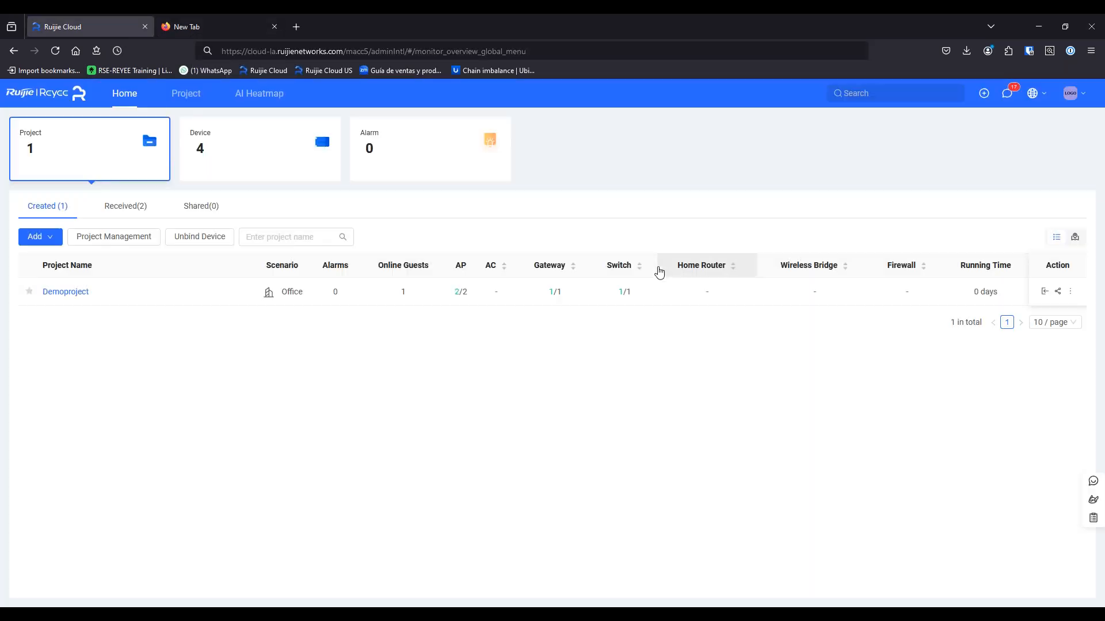
# Check the Received and Created project lists, then start Demoproject's handover
pyautogui.click(134, 208)
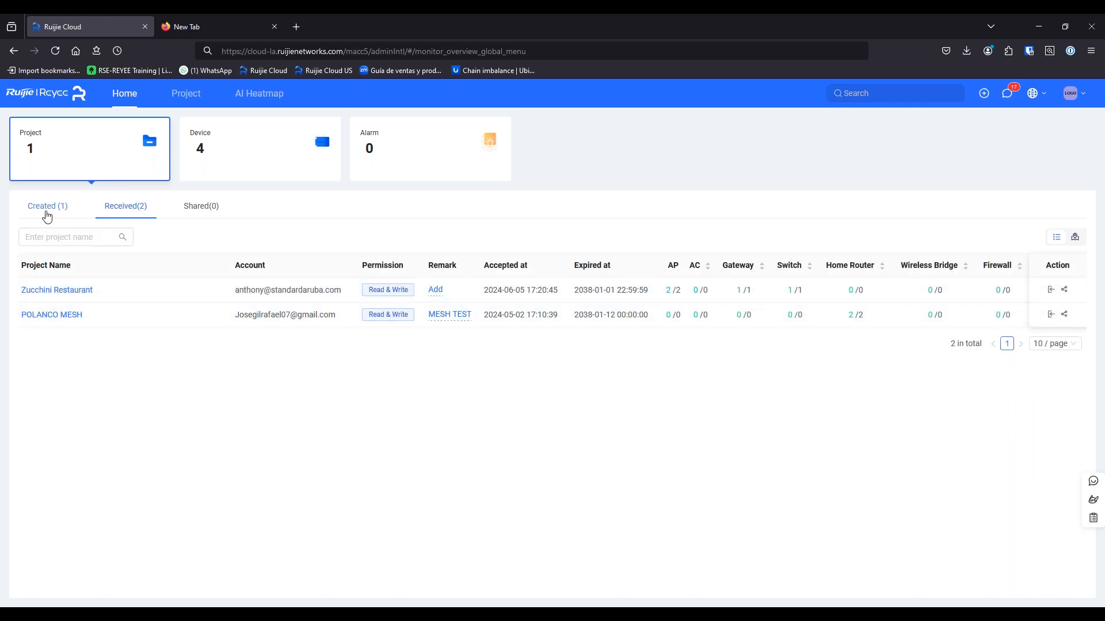
pyautogui.click(48, 214)
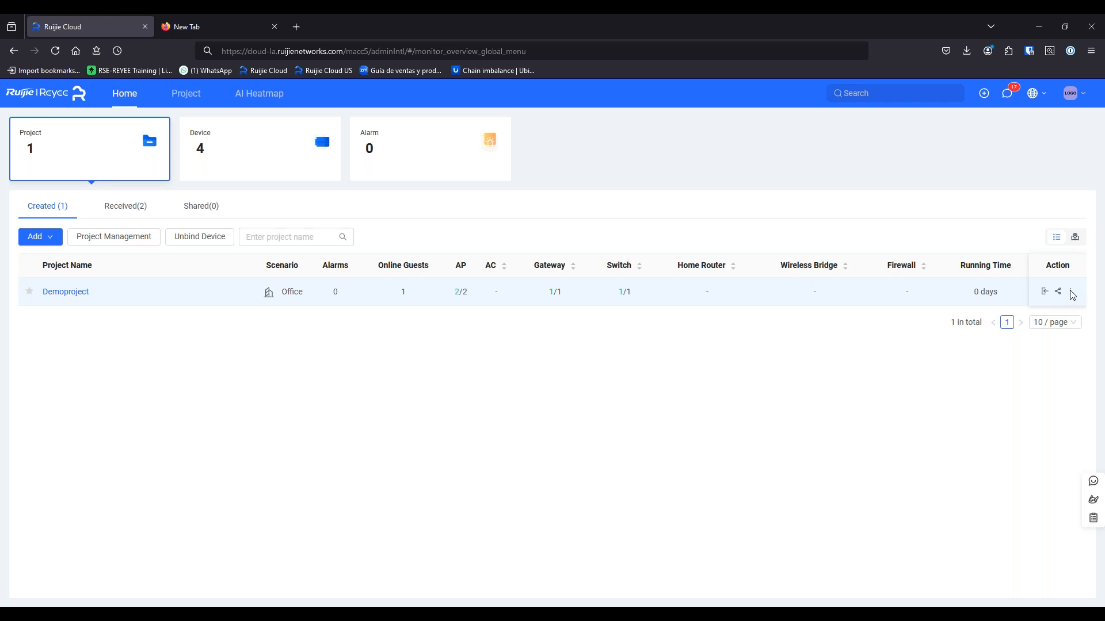
pyautogui.moveTo(1075, 291)
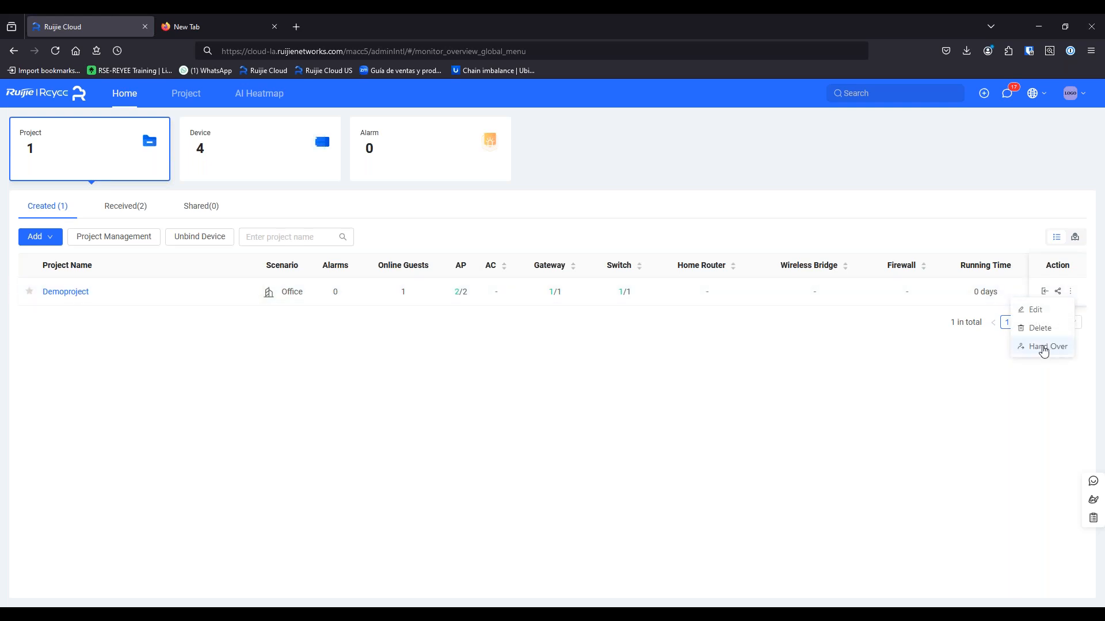
pyautogui.click(1043, 347)
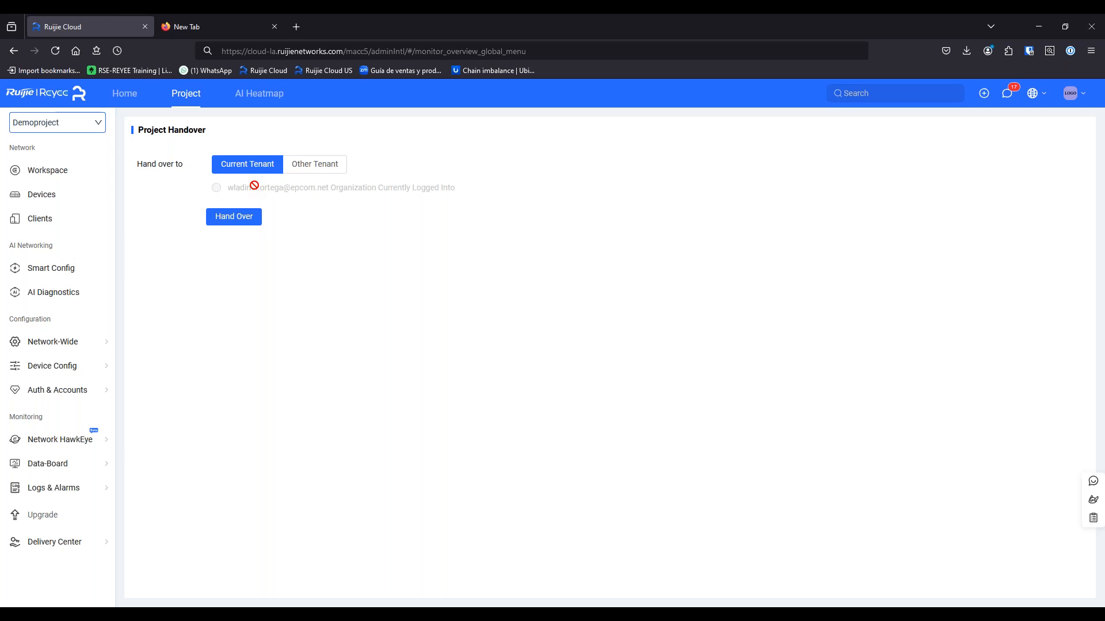
# Set the handover target to Other Tenant, leaving the recipient account empty
pyautogui.click(320, 169)
pyautogui.click(316, 208)
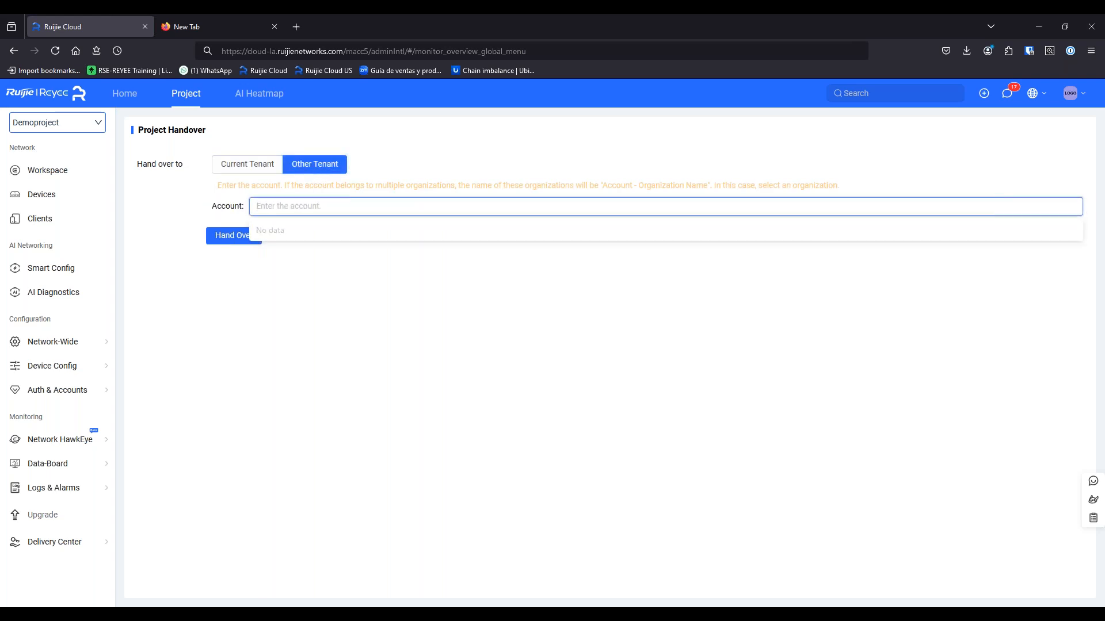
pyautogui.click(273, 168)
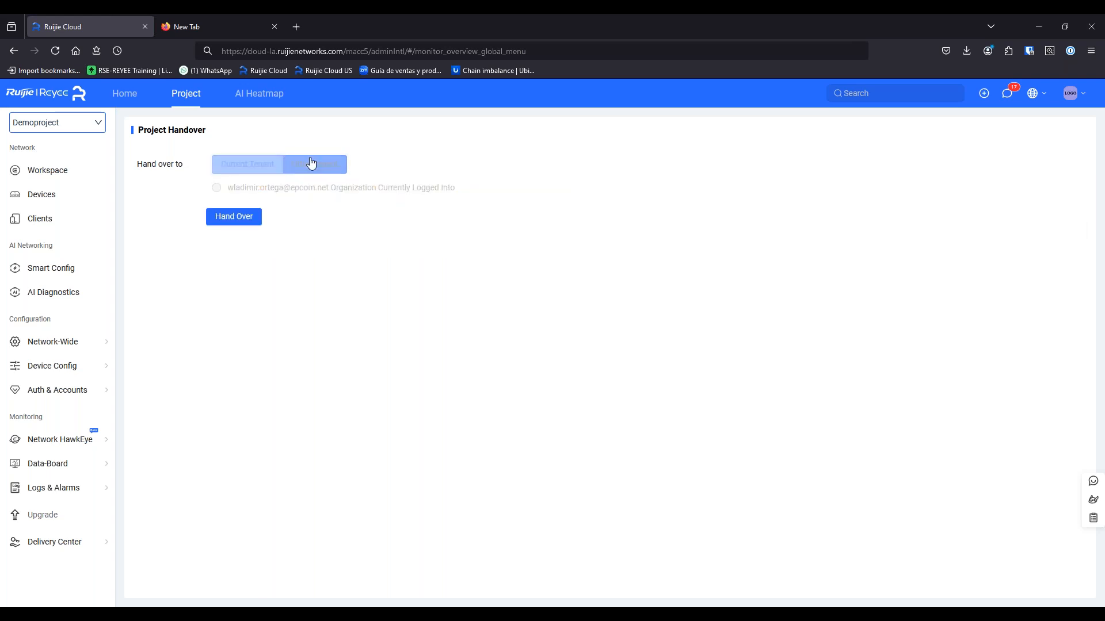
pyautogui.click(259, 217)
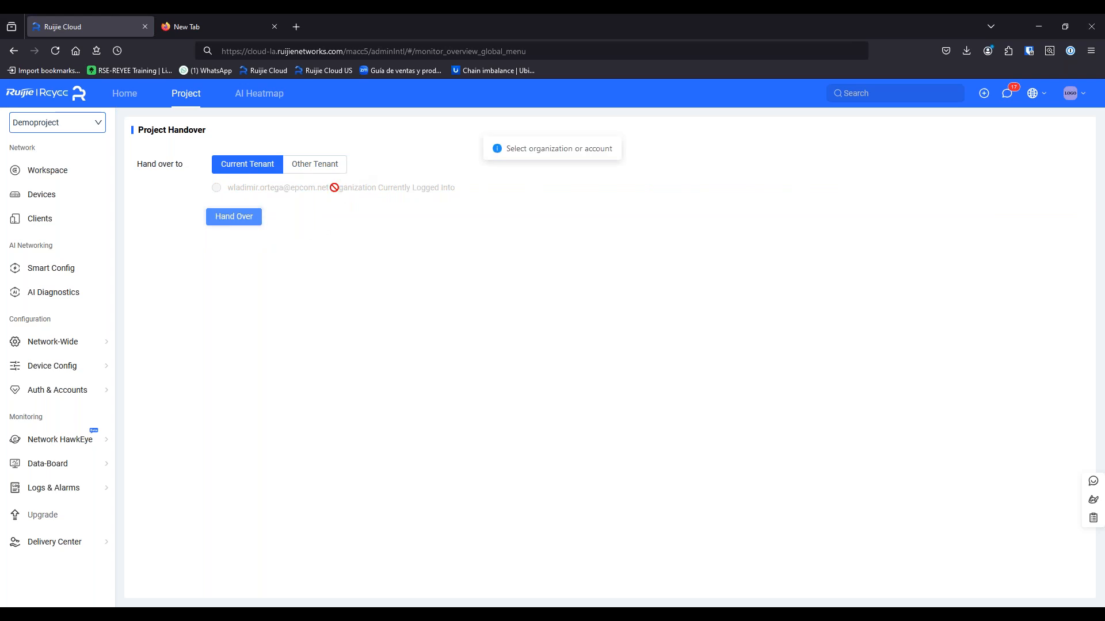
pyautogui.click(321, 169)
pyautogui.click(331, 208)
pyautogui.click(400, 297)
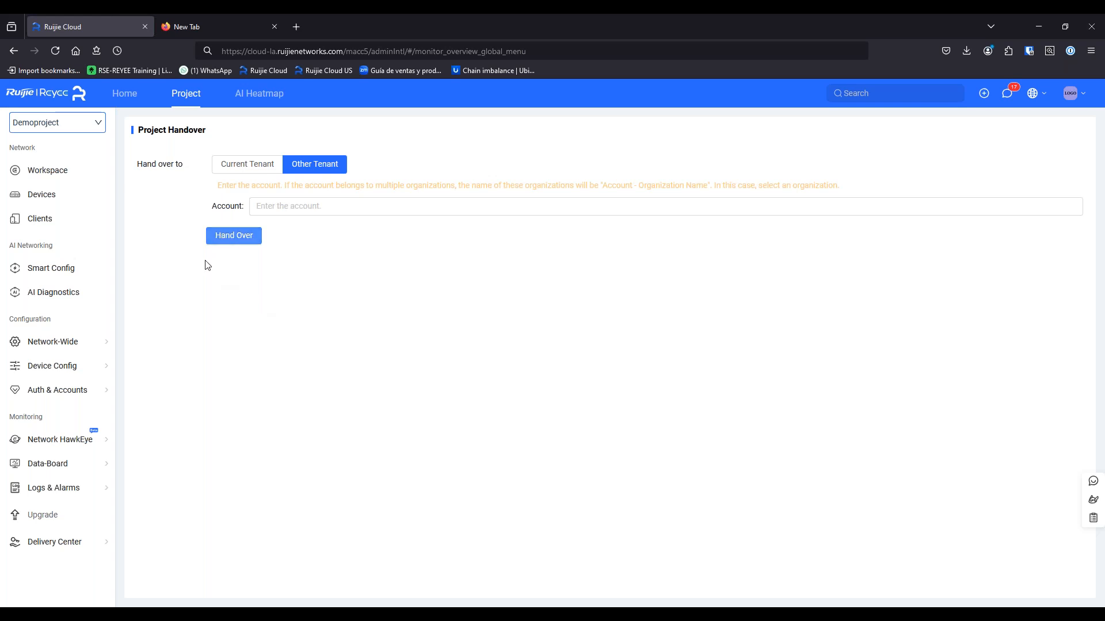
pyautogui.moveTo(91, 343)
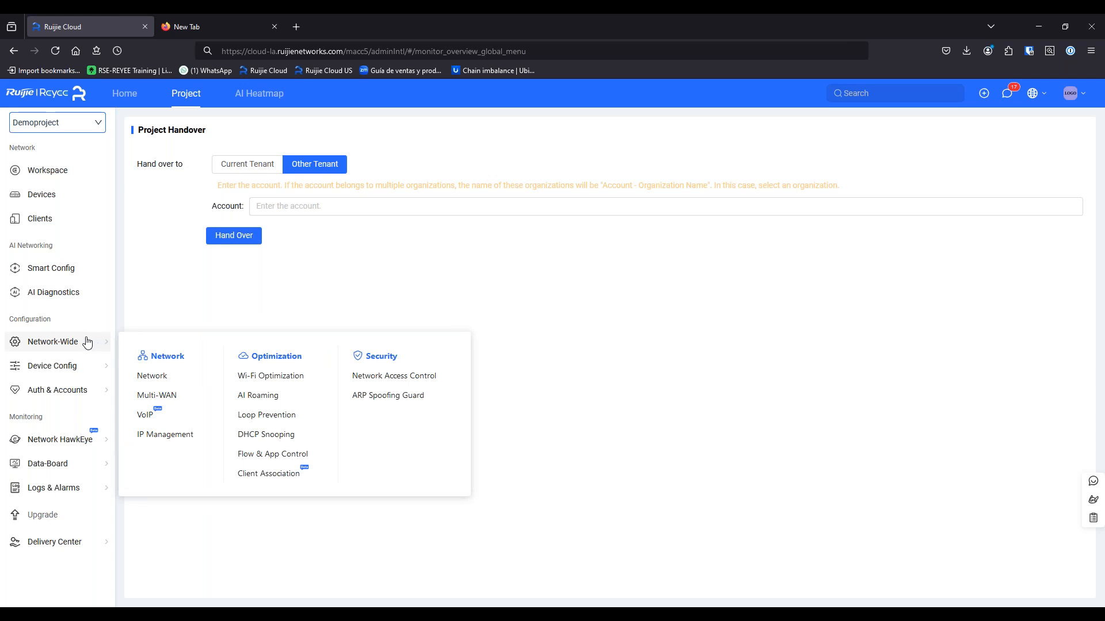
# Open NAT Traversal and begin a new tunnel named NVR
pyautogui.moveTo(87, 368)
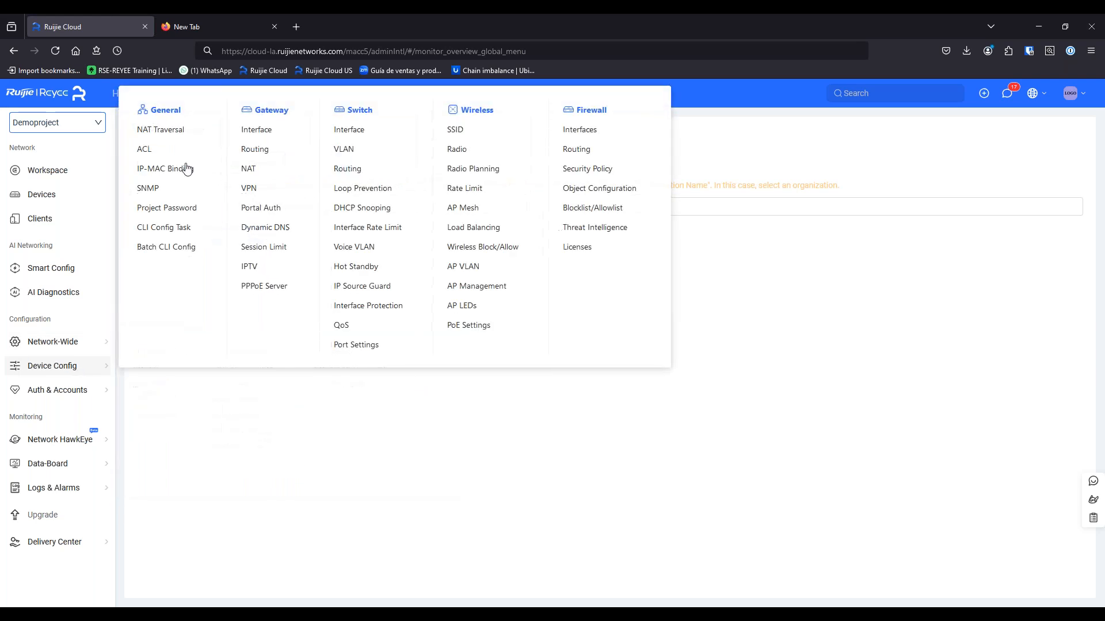
pyautogui.click(177, 130)
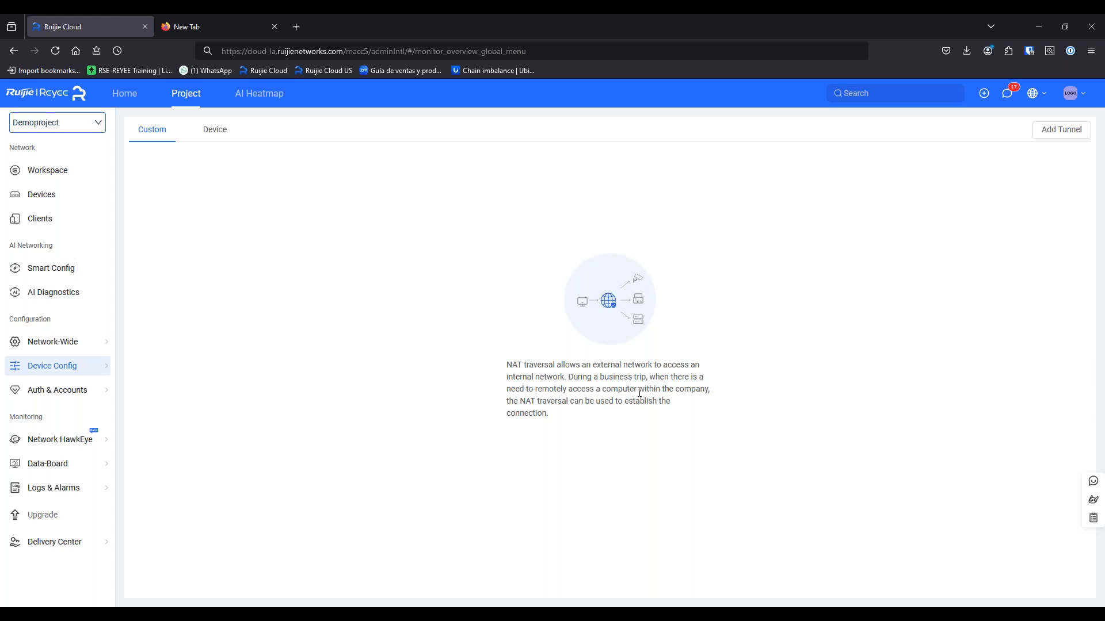
pyautogui.click(1061, 130)
pyautogui.click(537, 258)
pyautogui.click(508, 294)
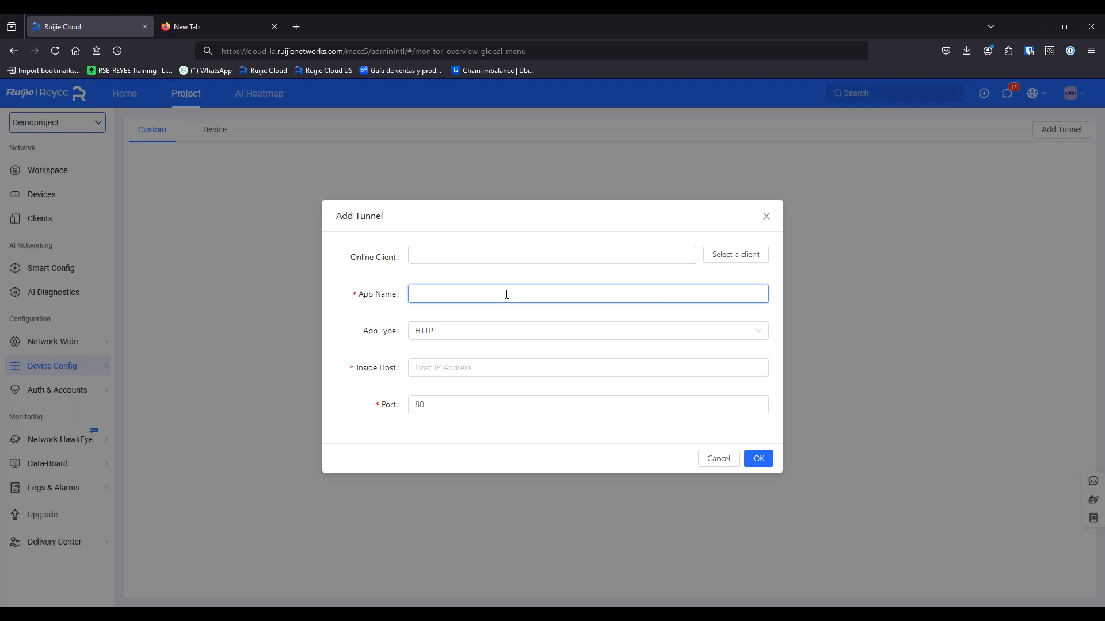
pyautogui.write('NVR')
pyautogui.click(501, 331)
pyautogui.click(485, 374)
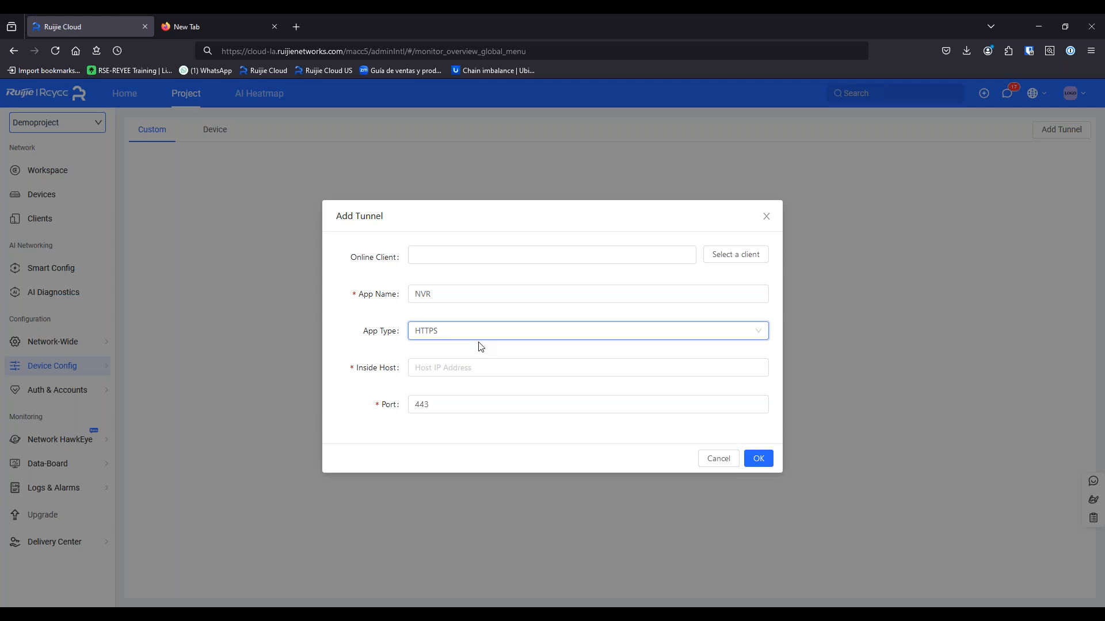
# Enter inside host 192.168.110.50 and change the app type from HTTPS to HTTP
pyautogui.click(492, 372)
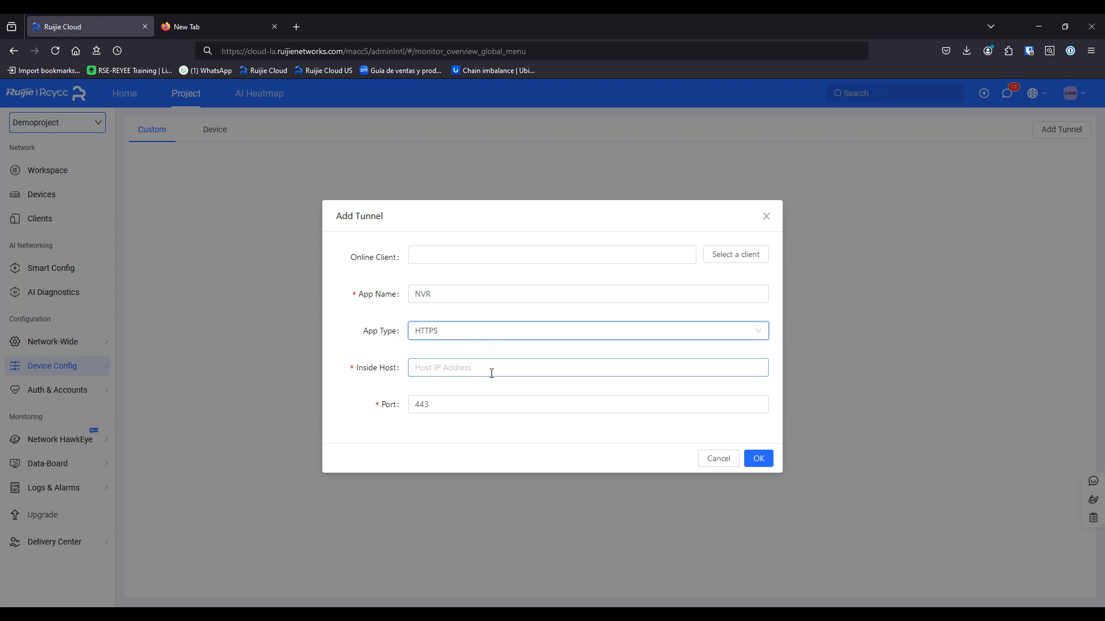
pyautogui.write('192.168')
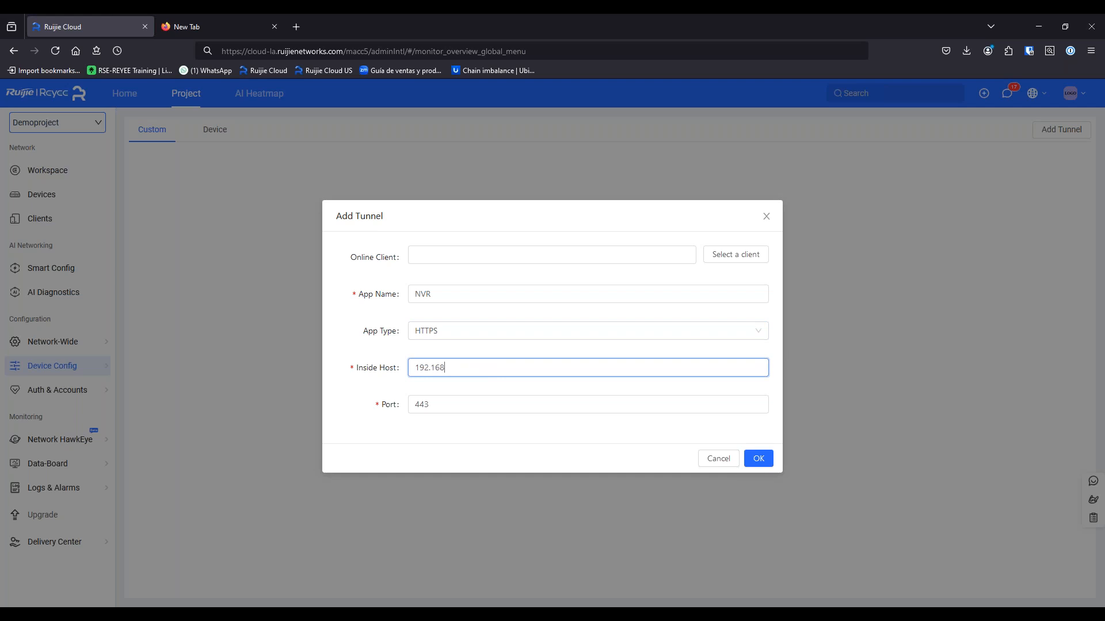
pyautogui.write('.110.')
pyautogui.write('50')
pyautogui.write('.')
pyautogui.click(456, 337)
pyautogui.click(446, 354)
pyautogui.click(453, 443)
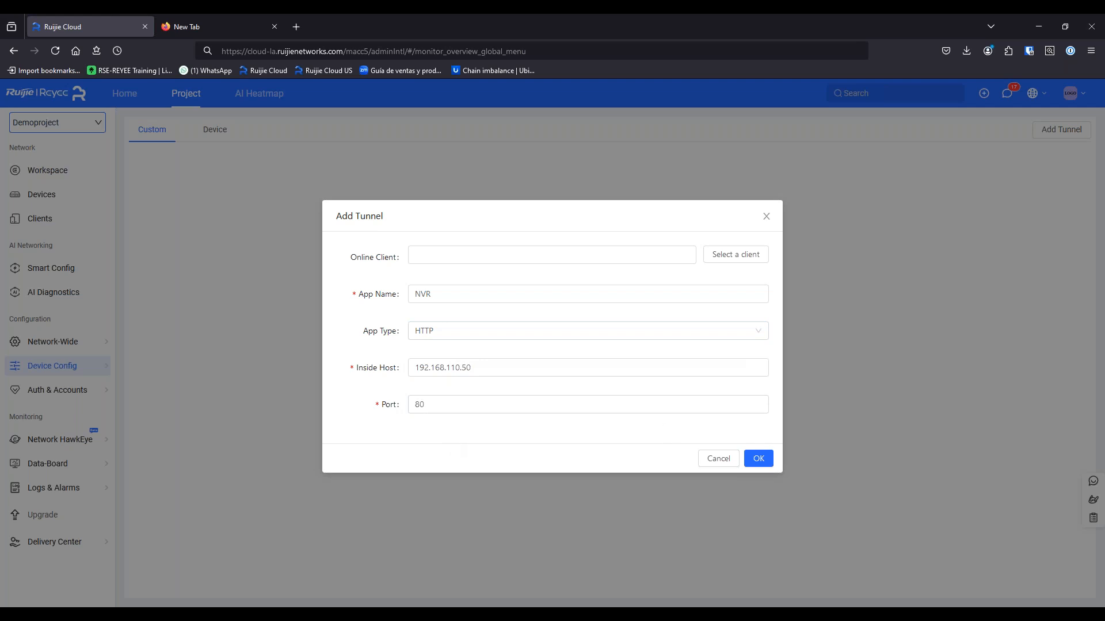
# Compare the RDP, SSH and TELNET app types, then save the tunnel as HTTP on port 80
pyautogui.click(590, 334)
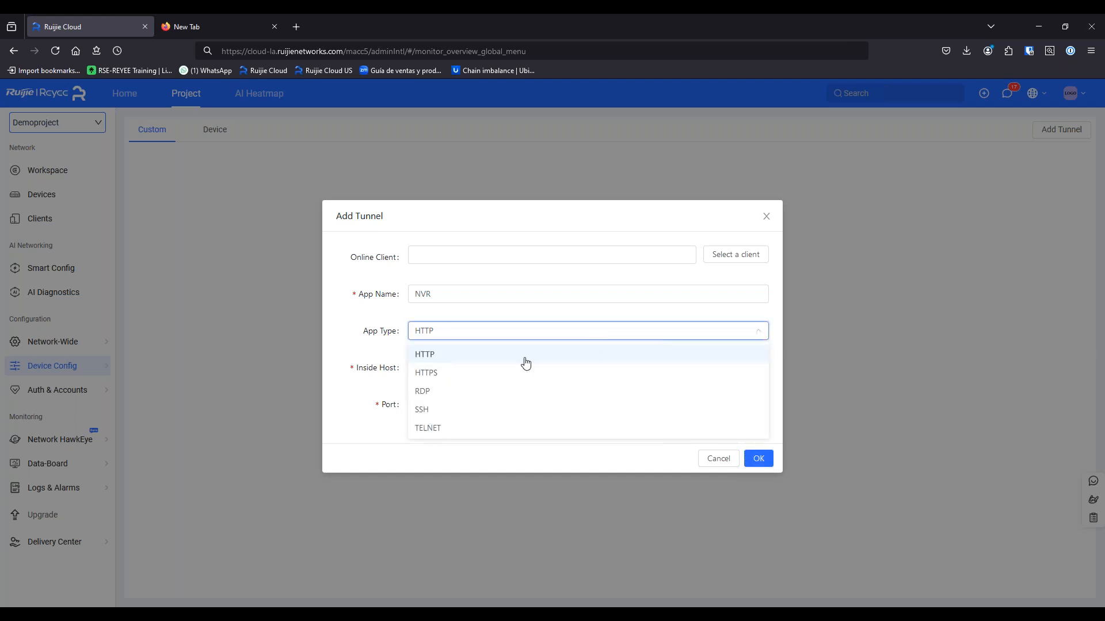
pyautogui.click(444, 398)
pyautogui.click(451, 338)
pyautogui.click(446, 410)
pyautogui.click(451, 332)
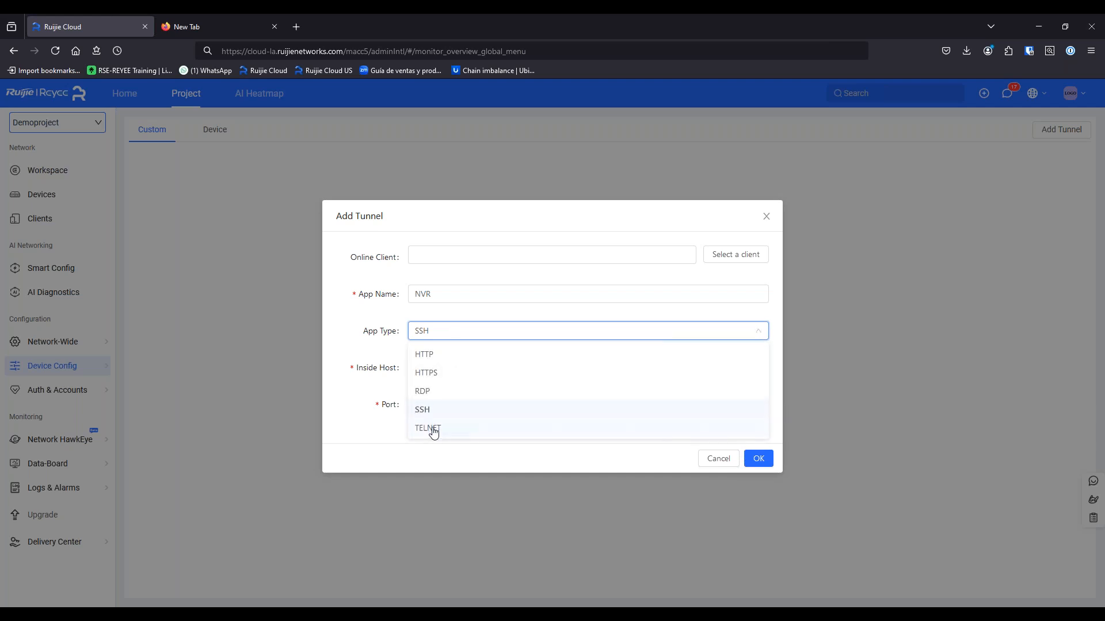
pyautogui.click(430, 426)
pyautogui.doubleClick(417, 404)
pyautogui.click(442, 333)
pyautogui.click(435, 360)
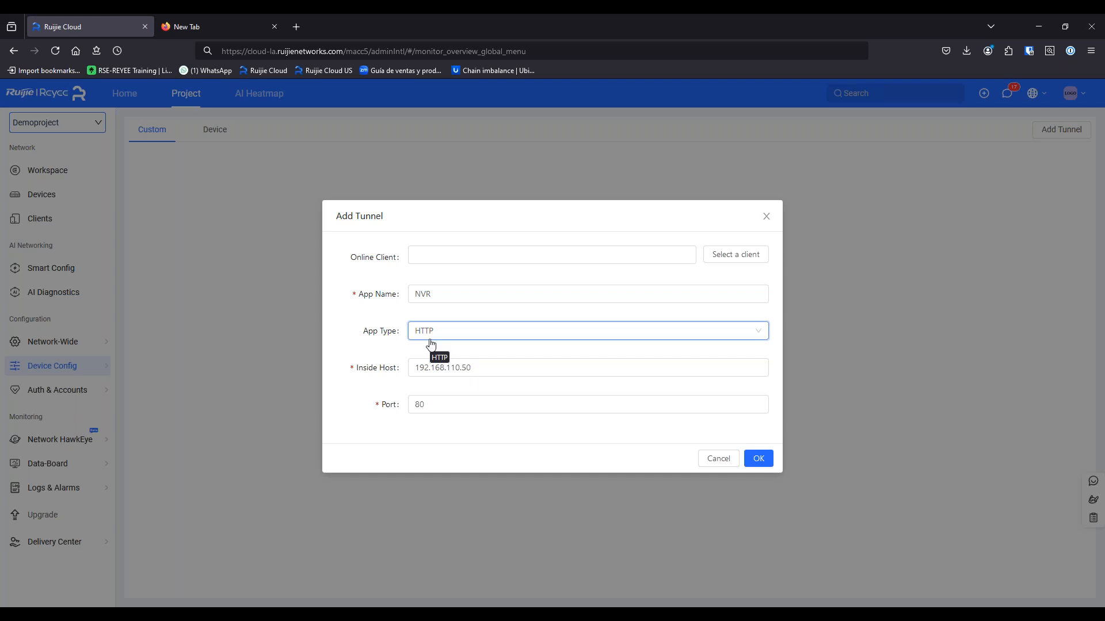
pyautogui.click(758, 460)
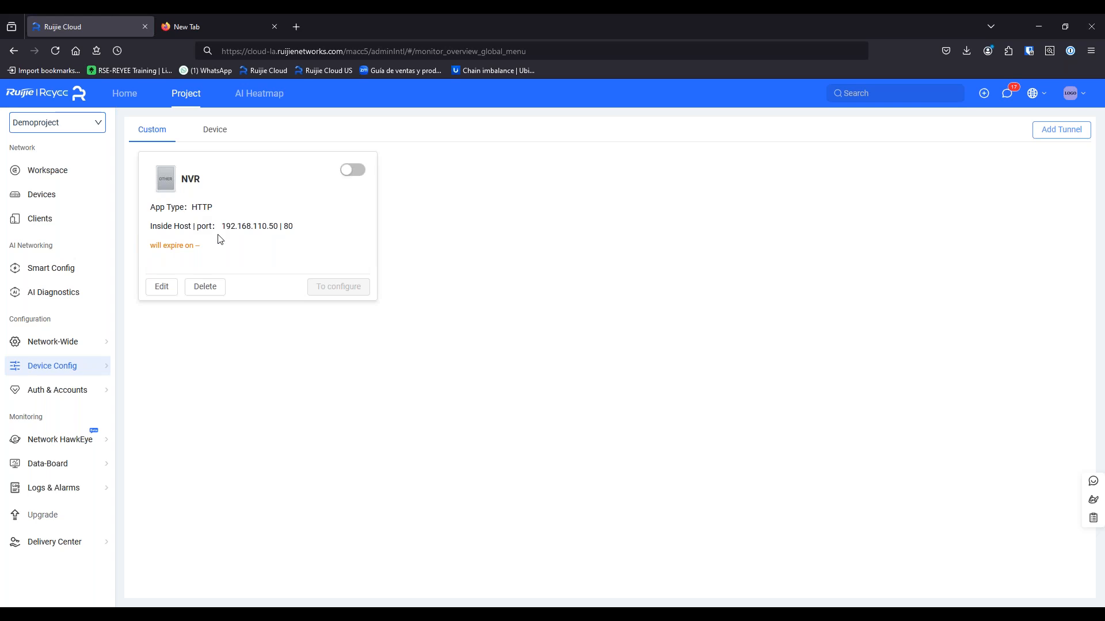
# Review inside host 192.168.110.50:80, then enable the NVR tunnel to get outside host 18.153.34.21:65352
pyautogui.moveTo(222, 226); pyautogui.dragTo(277, 223)
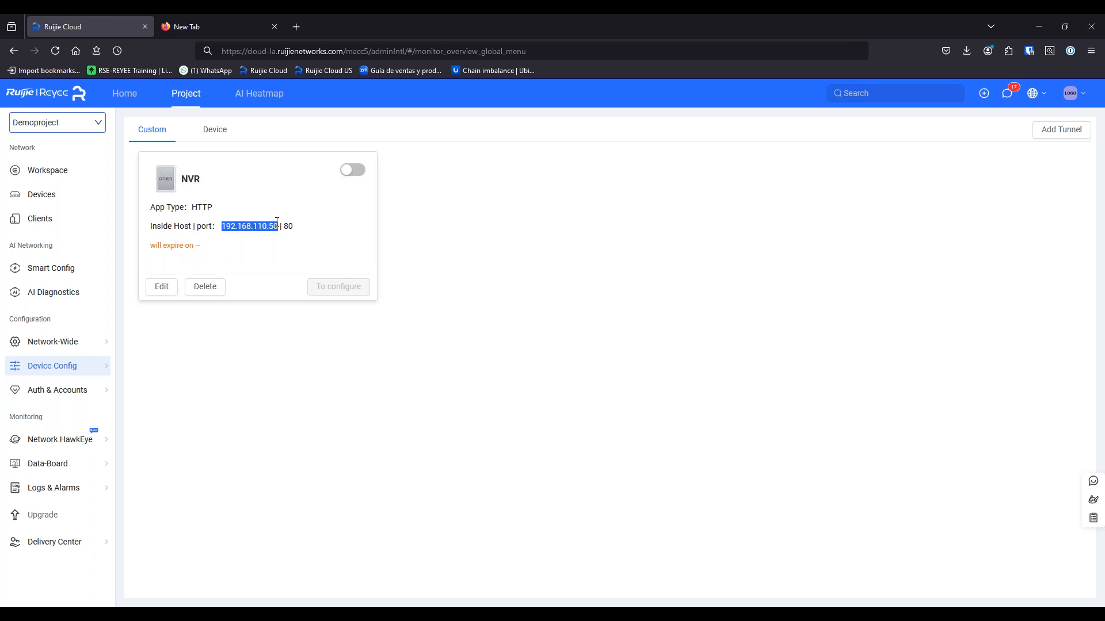
pyautogui.doubleClick(288, 227)
pyautogui.click(293, 230)
pyautogui.click(357, 174)
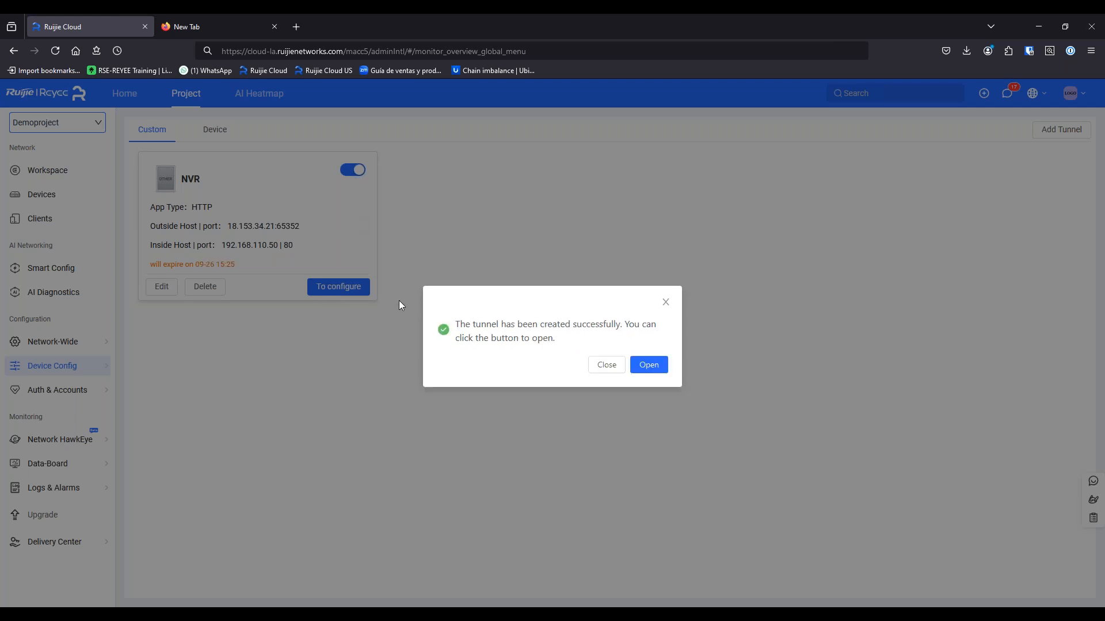
# Open the NVR tunnel in a new tab, then close the tunnel-created message in Ruijie Cloud
pyautogui.click(646, 371)
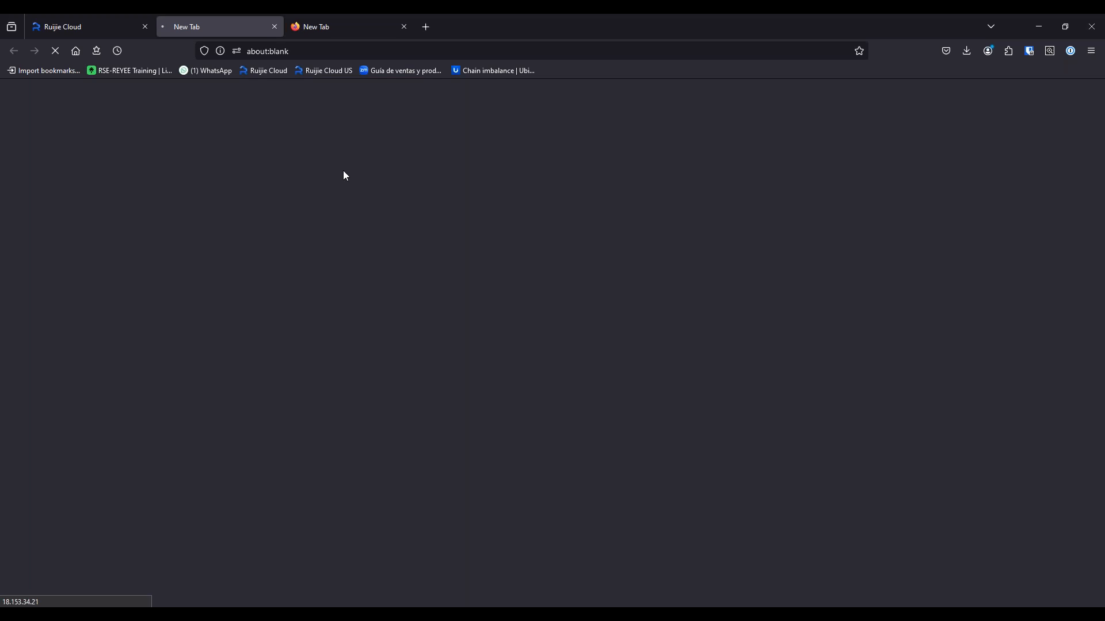
pyautogui.click(116, 17)
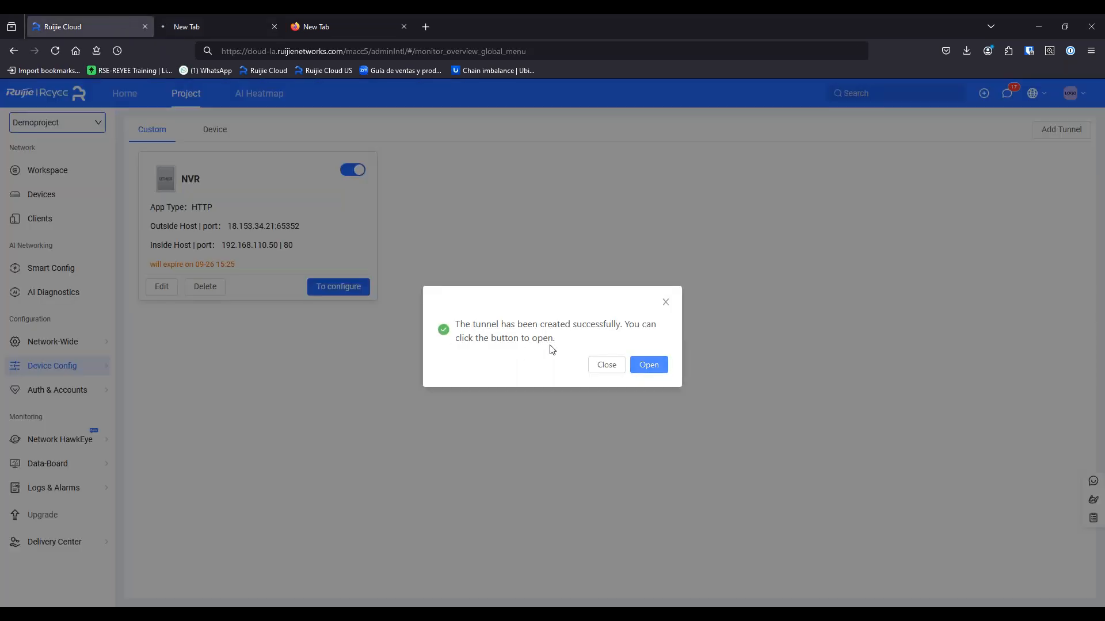
pyautogui.click(597, 368)
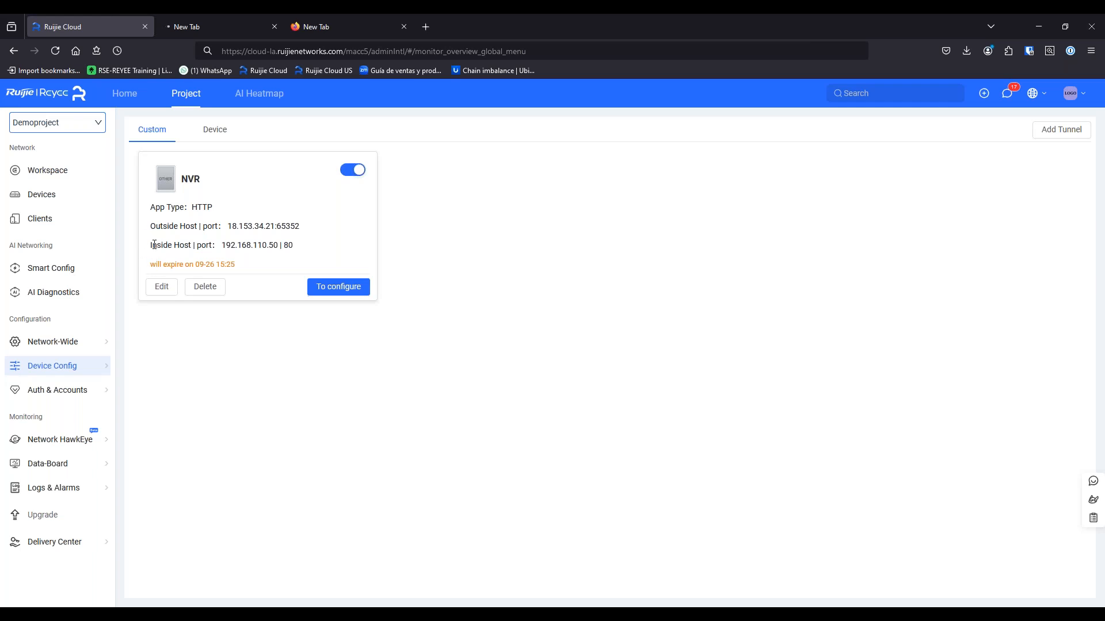
# Select the outside host address 18.153.34.21:65352 on the NVR tunnel card
pyautogui.moveTo(156, 264); pyautogui.dragTo(216, 265)
pyautogui.click(242, 268)
pyautogui.moveTo(154, 225); pyautogui.dragTo(302, 230)
pyautogui.click(235, 226)
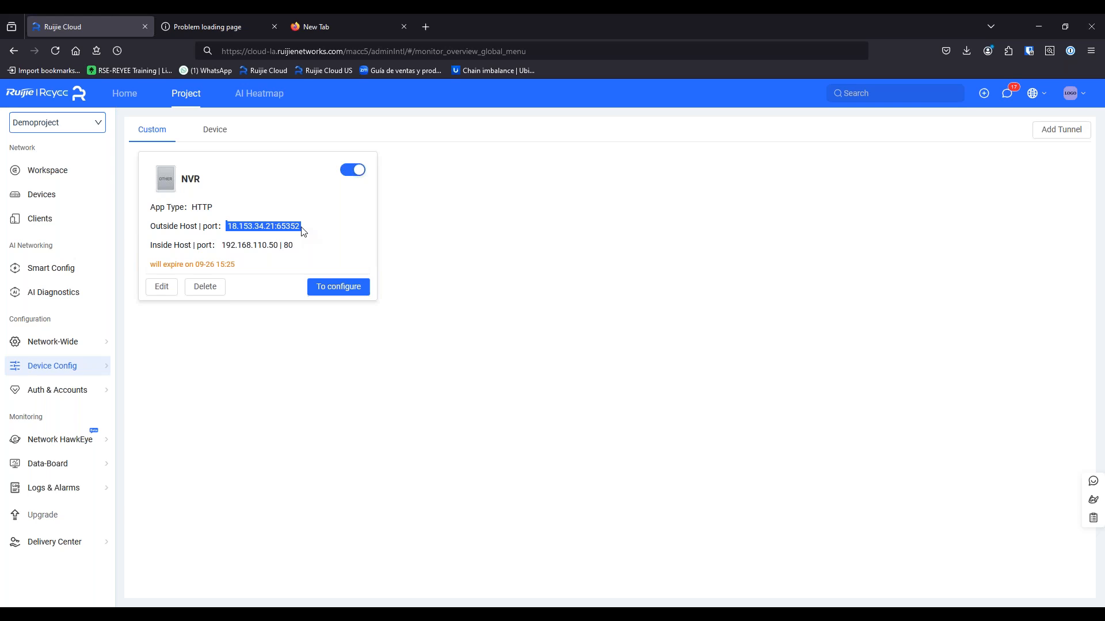
pyautogui.click(248, 241)
pyautogui.moveTo(227, 226); pyautogui.dragTo(275, 224)
pyautogui.click(238, 240)
pyautogui.moveTo(233, 226); pyautogui.dragTo(242, 225)
pyautogui.moveTo(277, 226); pyautogui.dragTo(225, 227)
pyautogui.click(231, 225)
pyautogui.moveTo(221, 226); pyautogui.dragTo(298, 225)
pyautogui.click(287, 226)
pyautogui.moveTo(228, 225); pyautogui.dragTo(299, 226)
pyautogui.rightClick(298, 225)
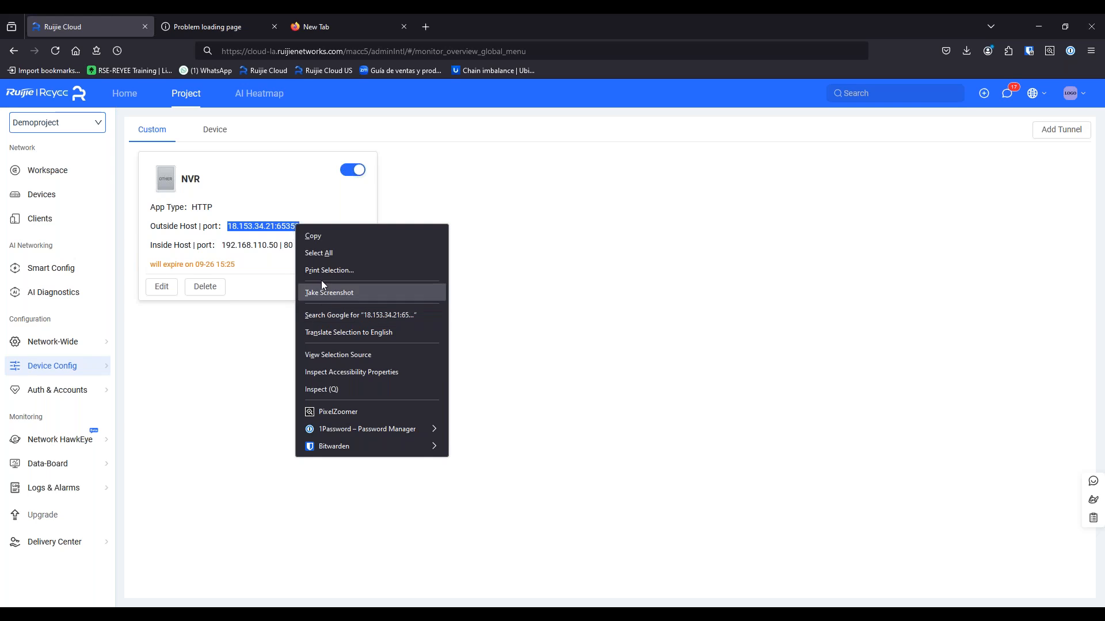
# Copy 18.153.34.21:65352 and load it in the new tab, which reports the connection was reset
pyautogui.click(324, 237)
pyautogui.click(309, 29)
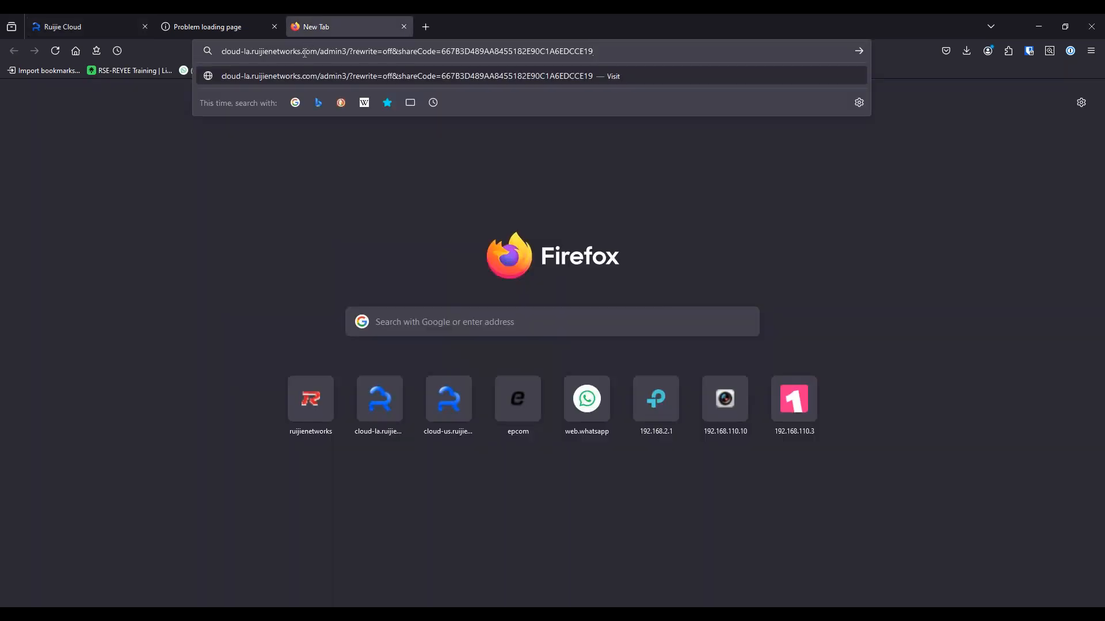
pyautogui.click(306, 53)
pyautogui.rightClick(306, 53)
pyautogui.click(334, 157)
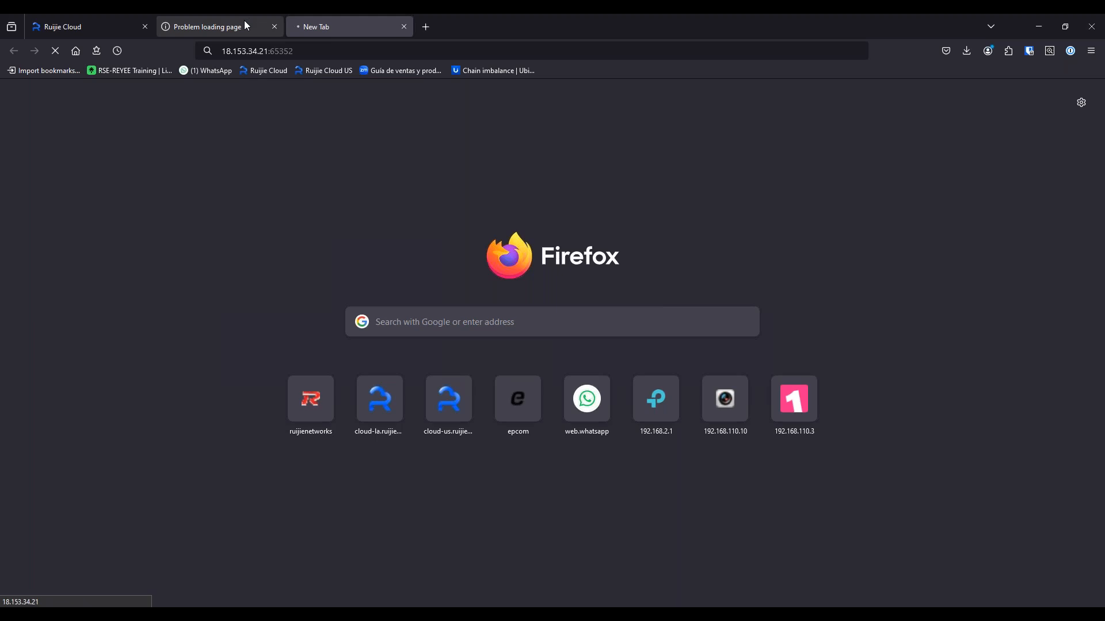
pyautogui.moveTo(236, 15)
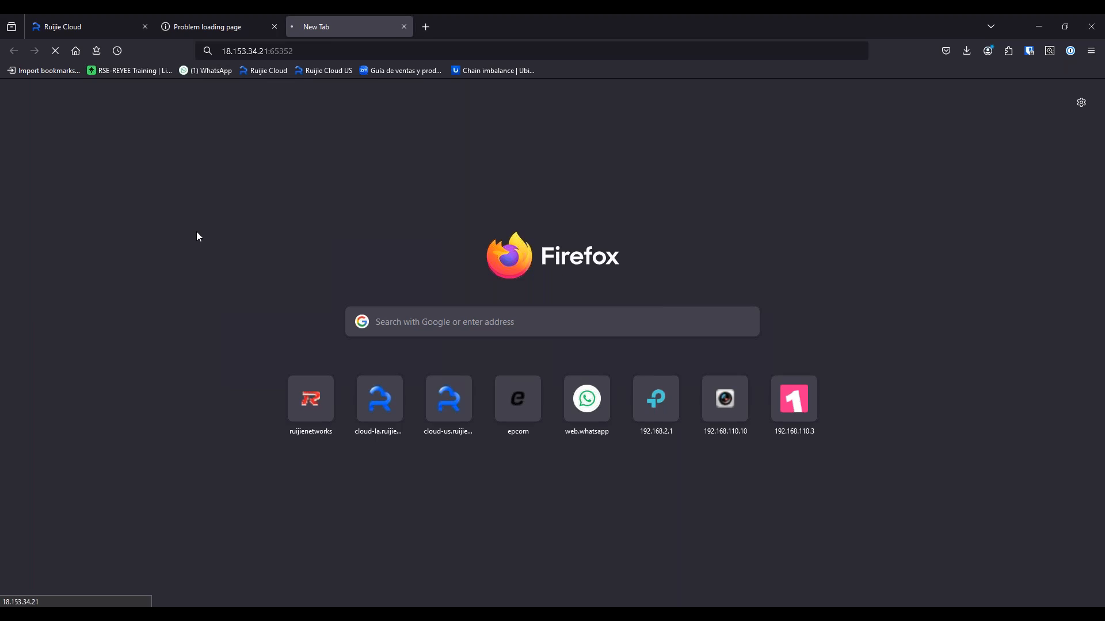
pyautogui.click(234, 23)
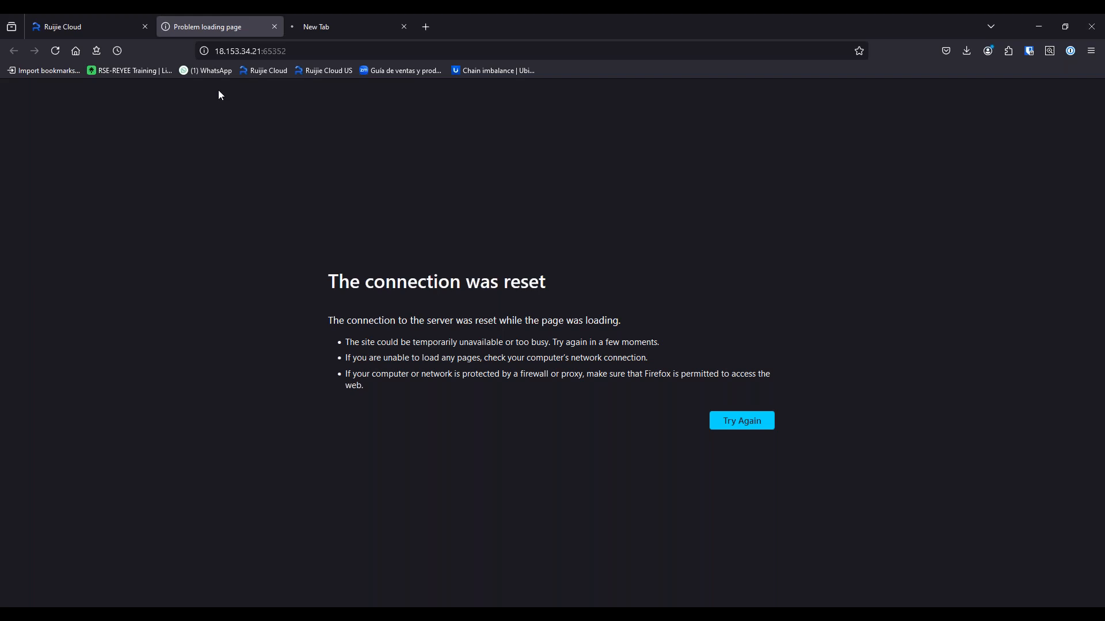
pyautogui.click(246, 50)
pyautogui.click(413, 422)
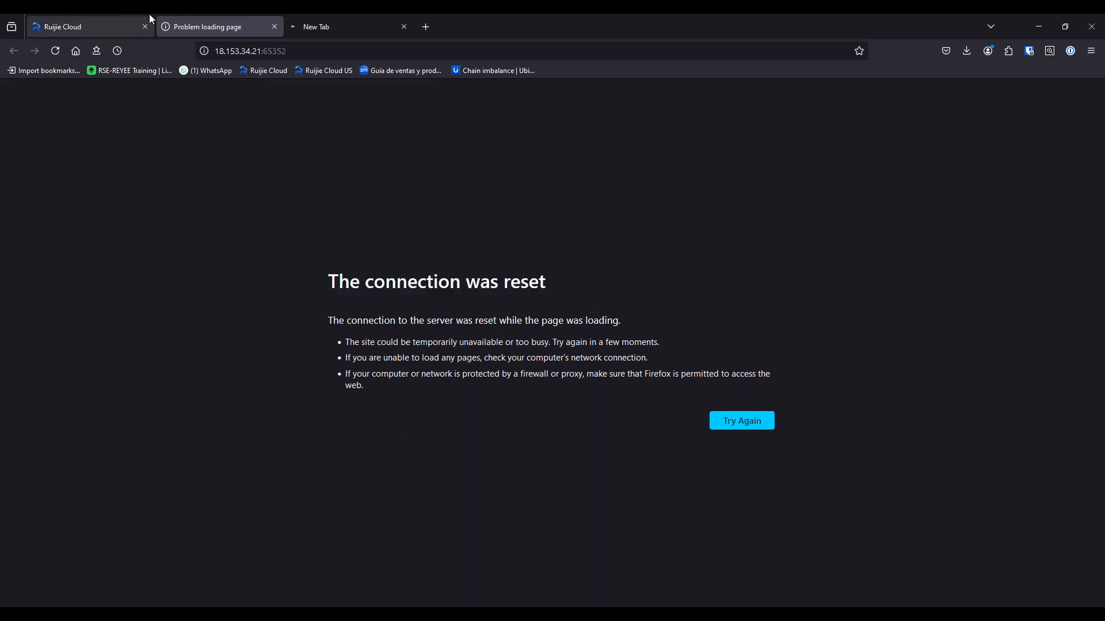
pyautogui.click(122, 20)
# Switch the NVR tunnel off and back on so its outside port becomes 65355
pyautogui.moveTo(220, 244); pyautogui.dragTo(281, 244)
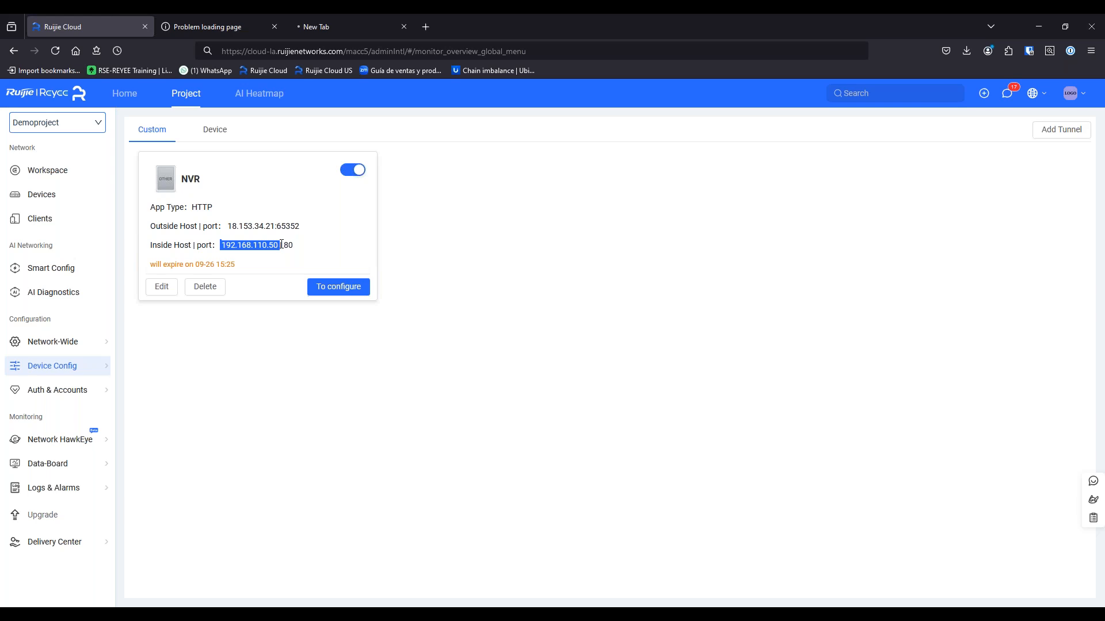
pyautogui.moveTo(294, 246); pyautogui.dragTo(265, 251)
pyautogui.click(262, 263)
pyautogui.click(351, 171)
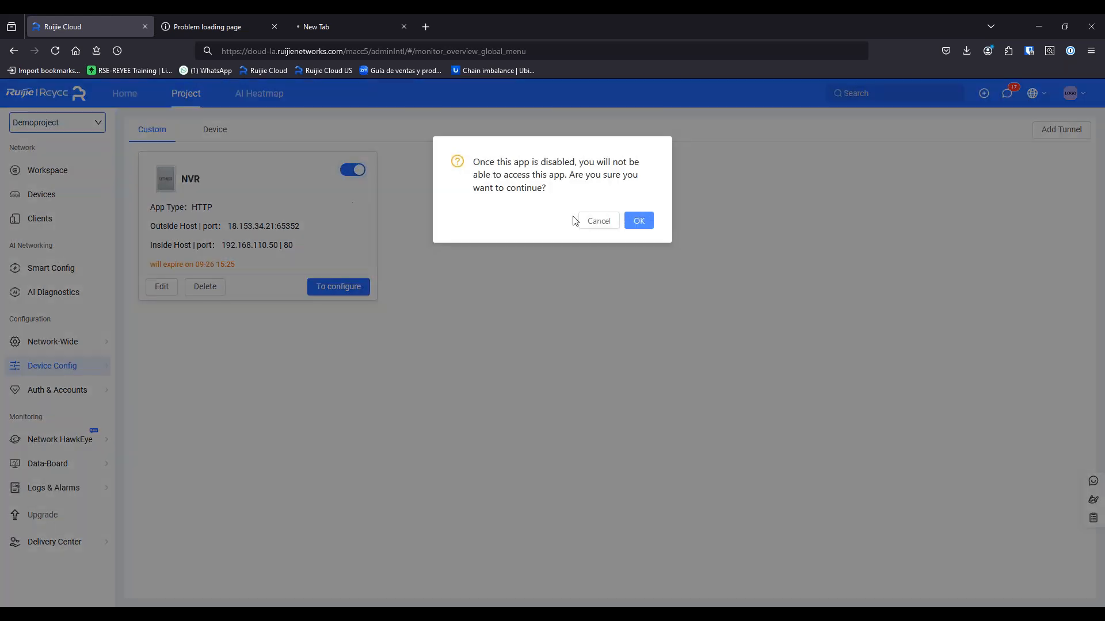
pyautogui.click(638, 221)
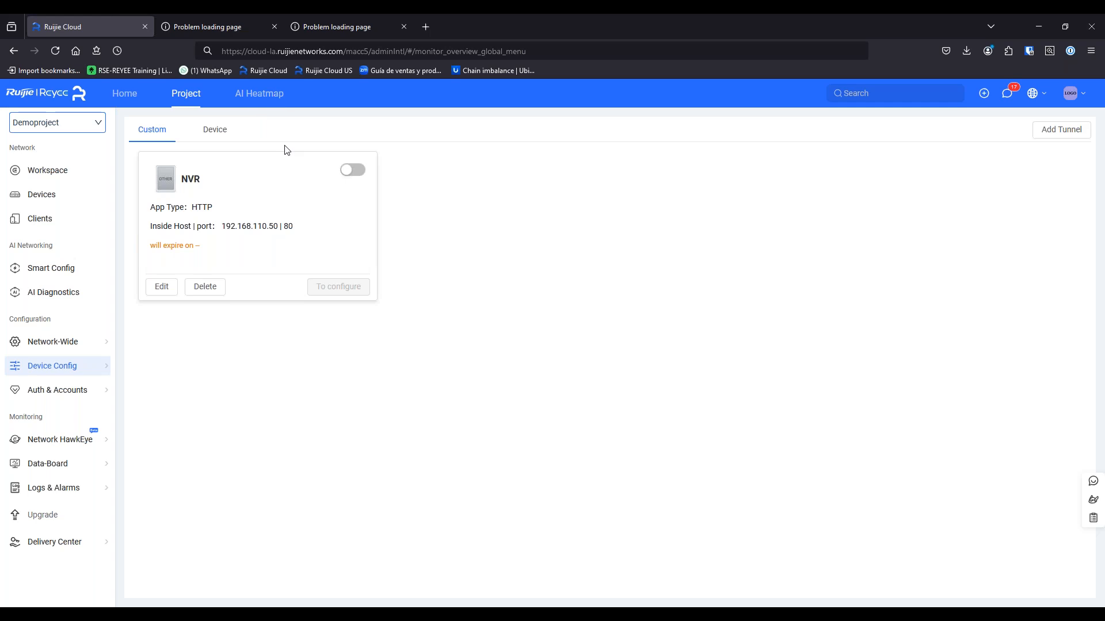
pyautogui.click(352, 171)
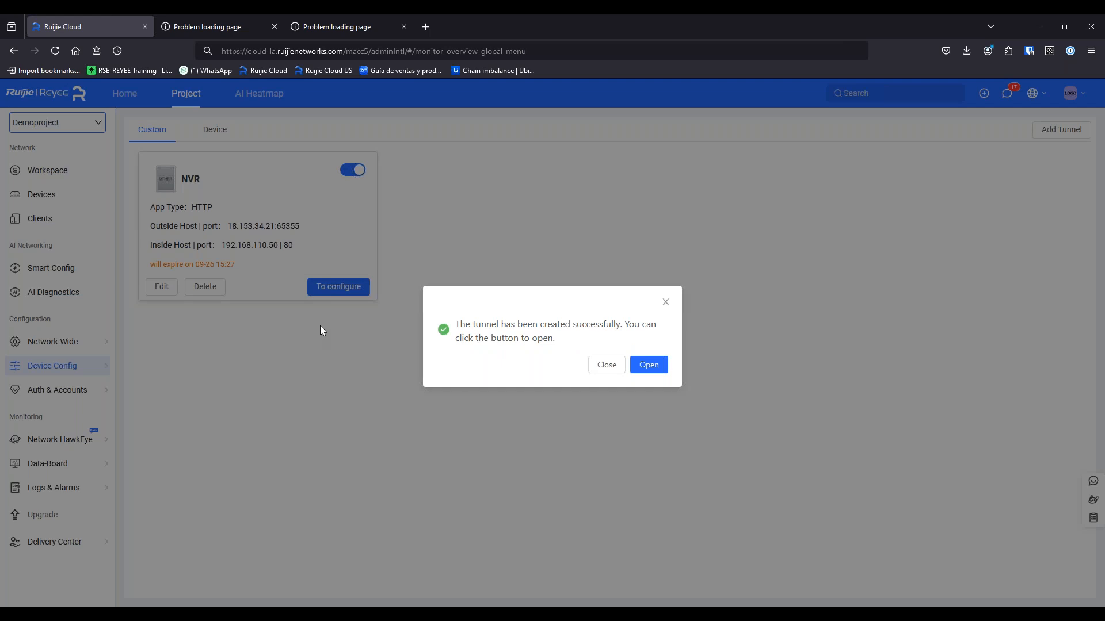
pyautogui.click(607, 369)
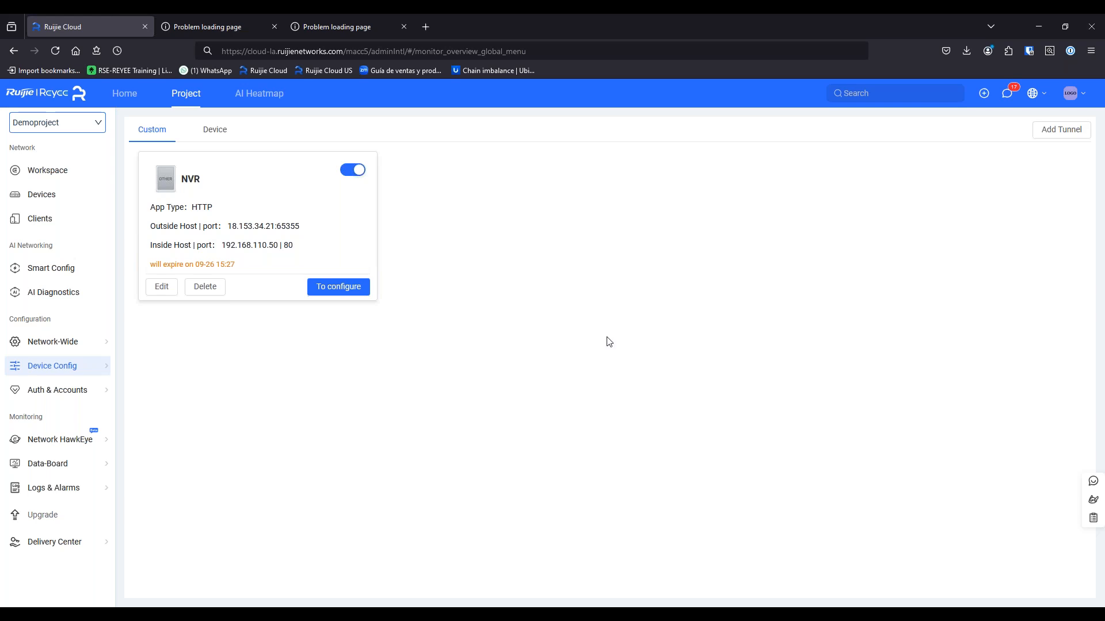
# Return to the PowerPoint slide show's PART III agenda slide
pyautogui.moveTo(714, 606)
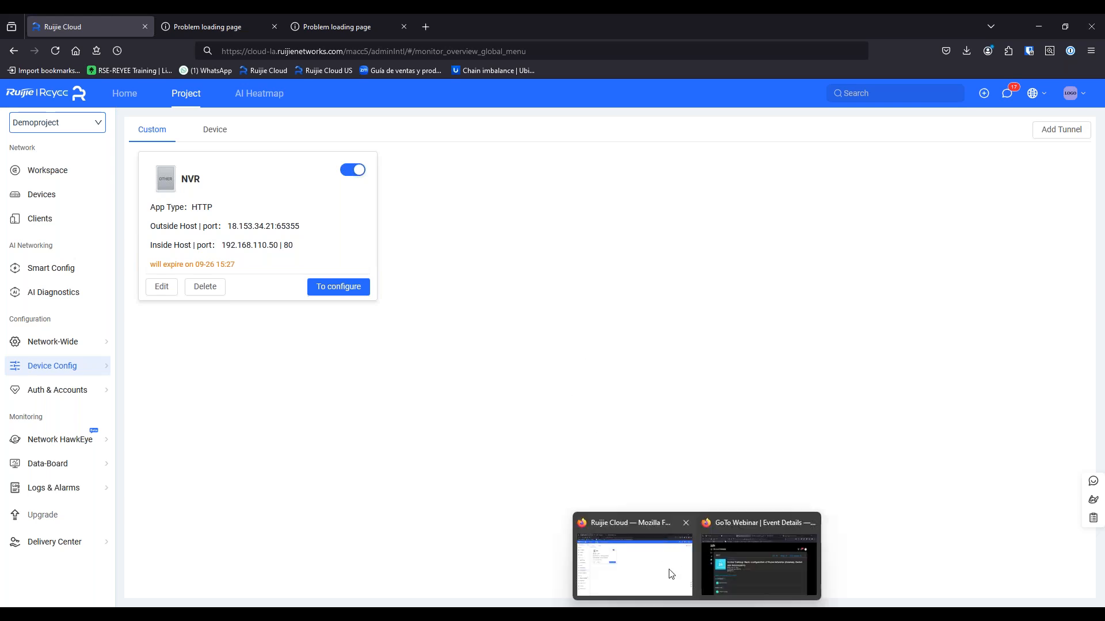
pyautogui.moveTo(681, 576)
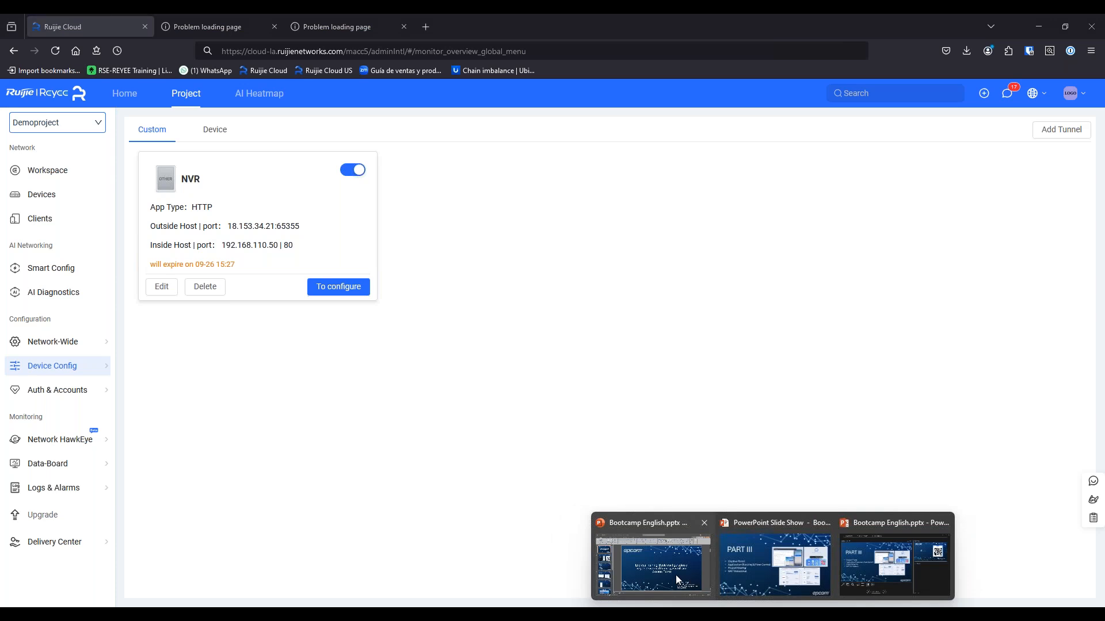
pyautogui.click(754, 571)
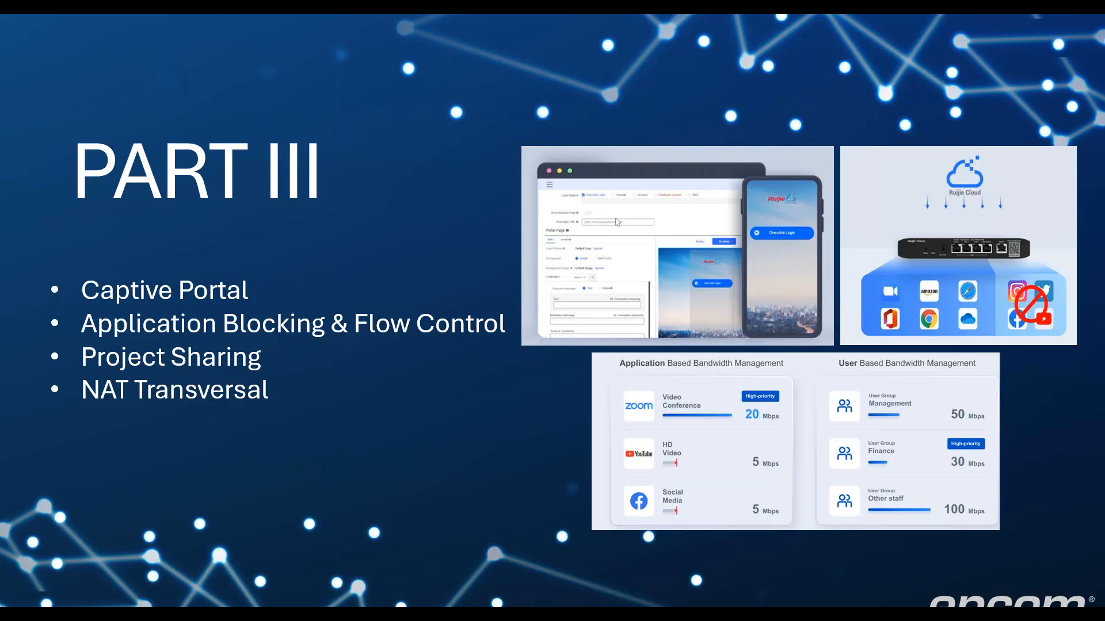